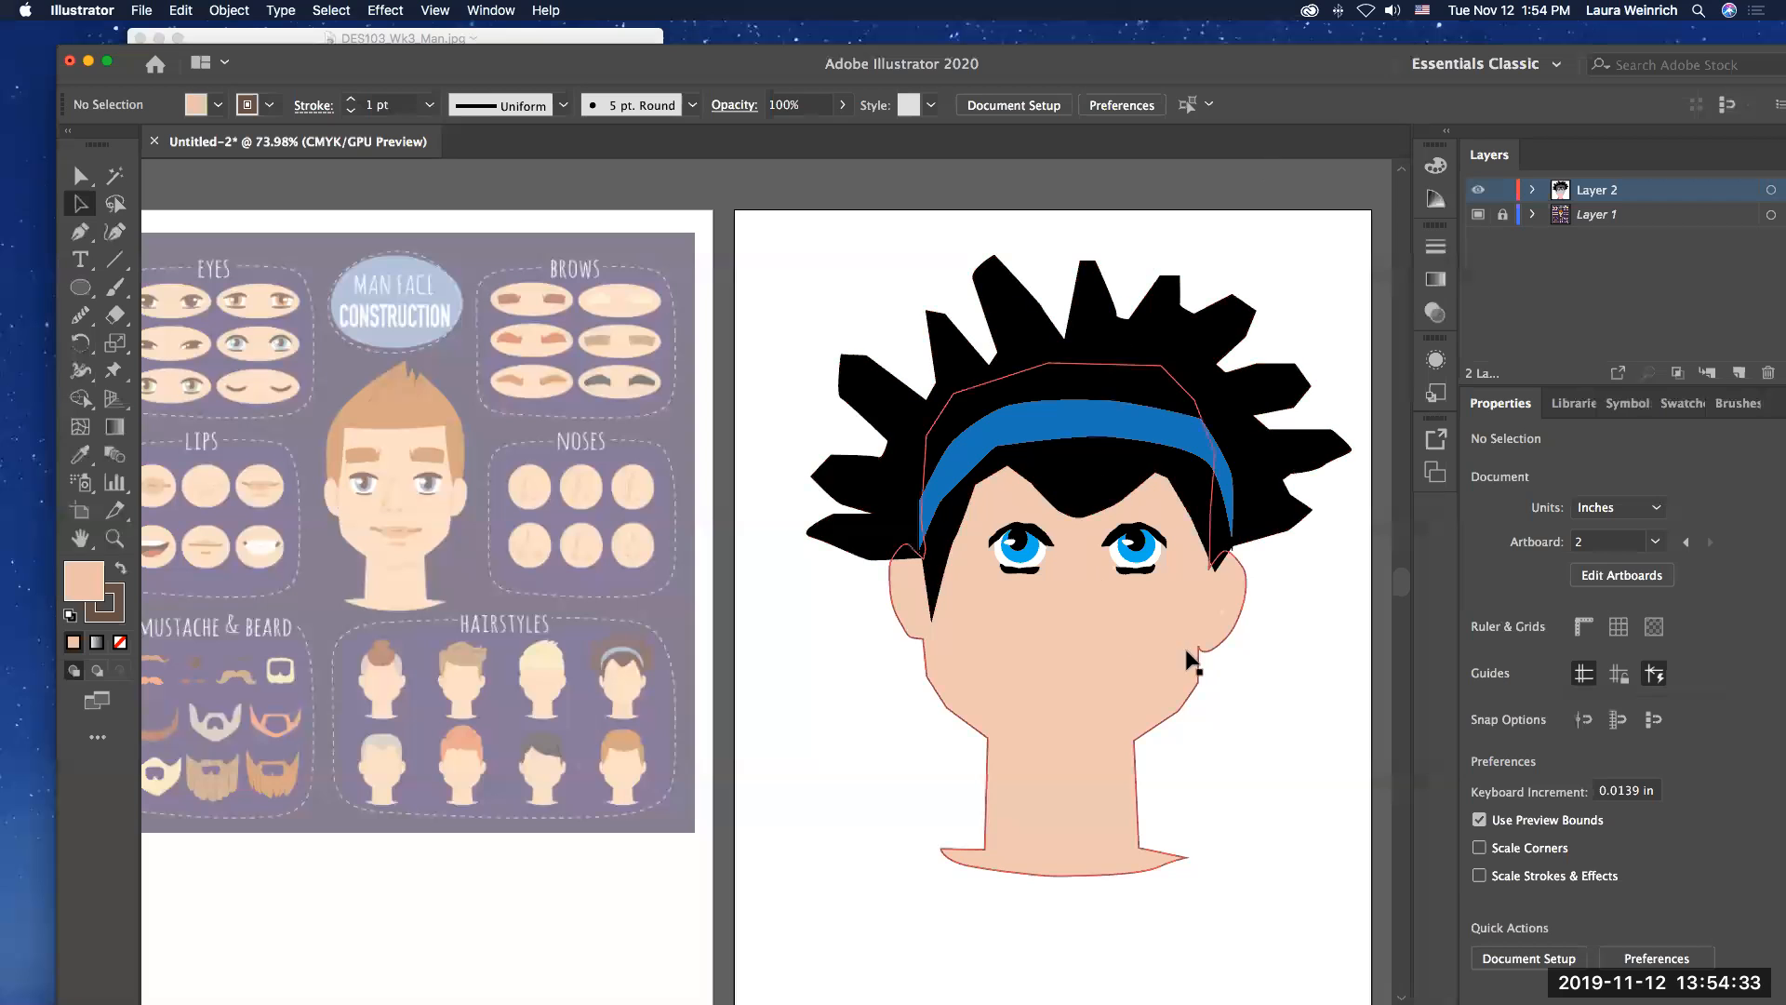
Step: Draw the first shoulder line of a shirt with the Pen tool, from the neck's left side out to the artboard's left edge
scroll(1298, 758, down, 3)
scroll(1298, 769, down, 2)
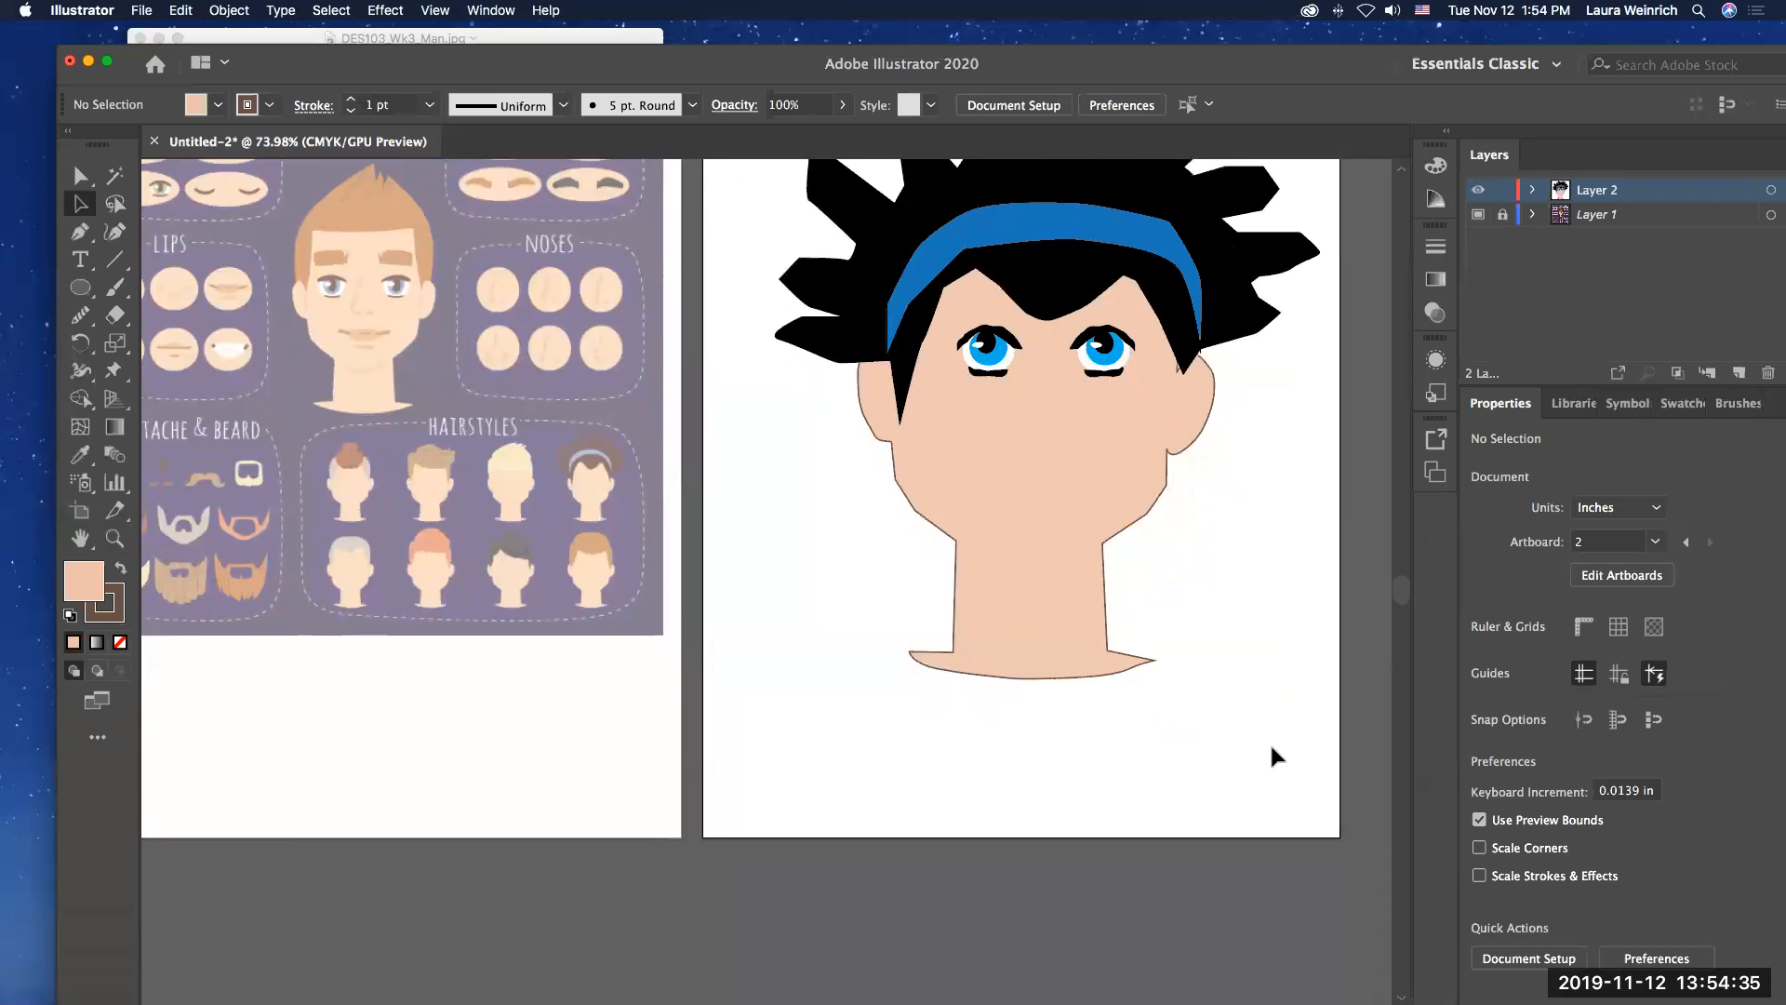
scroll(1262, 742, up, 3)
scroll(1262, 743, right, 2)
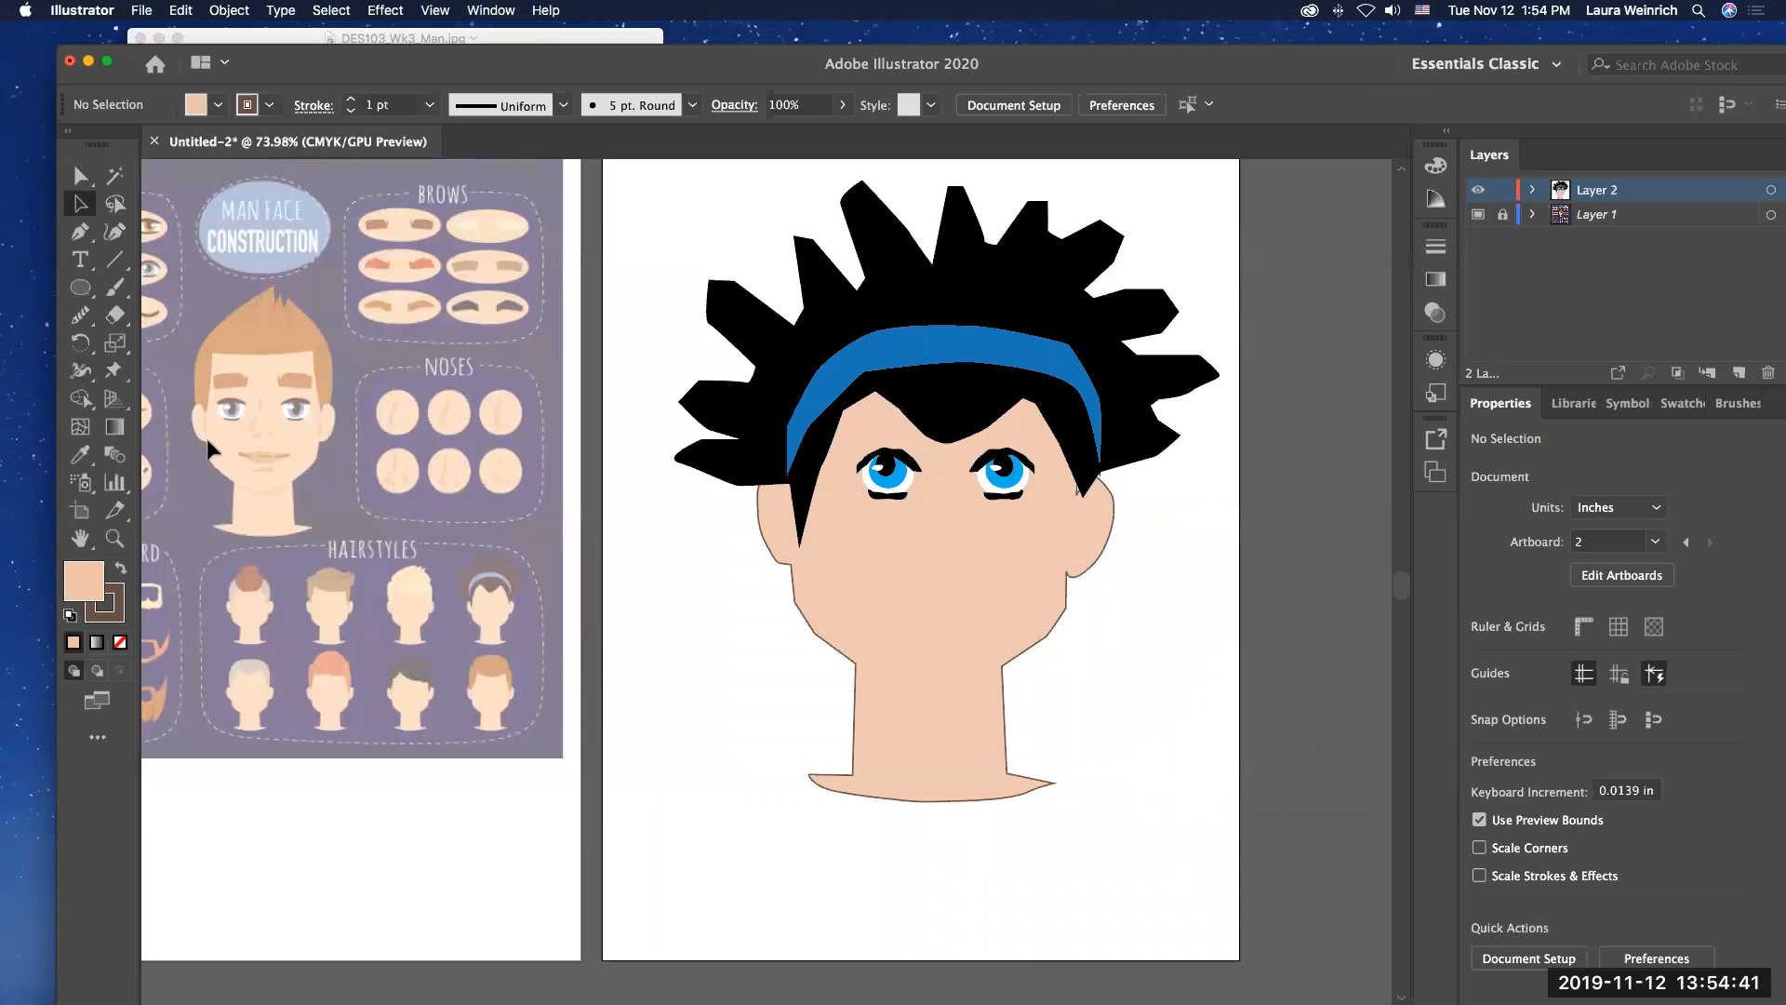
click(80, 235)
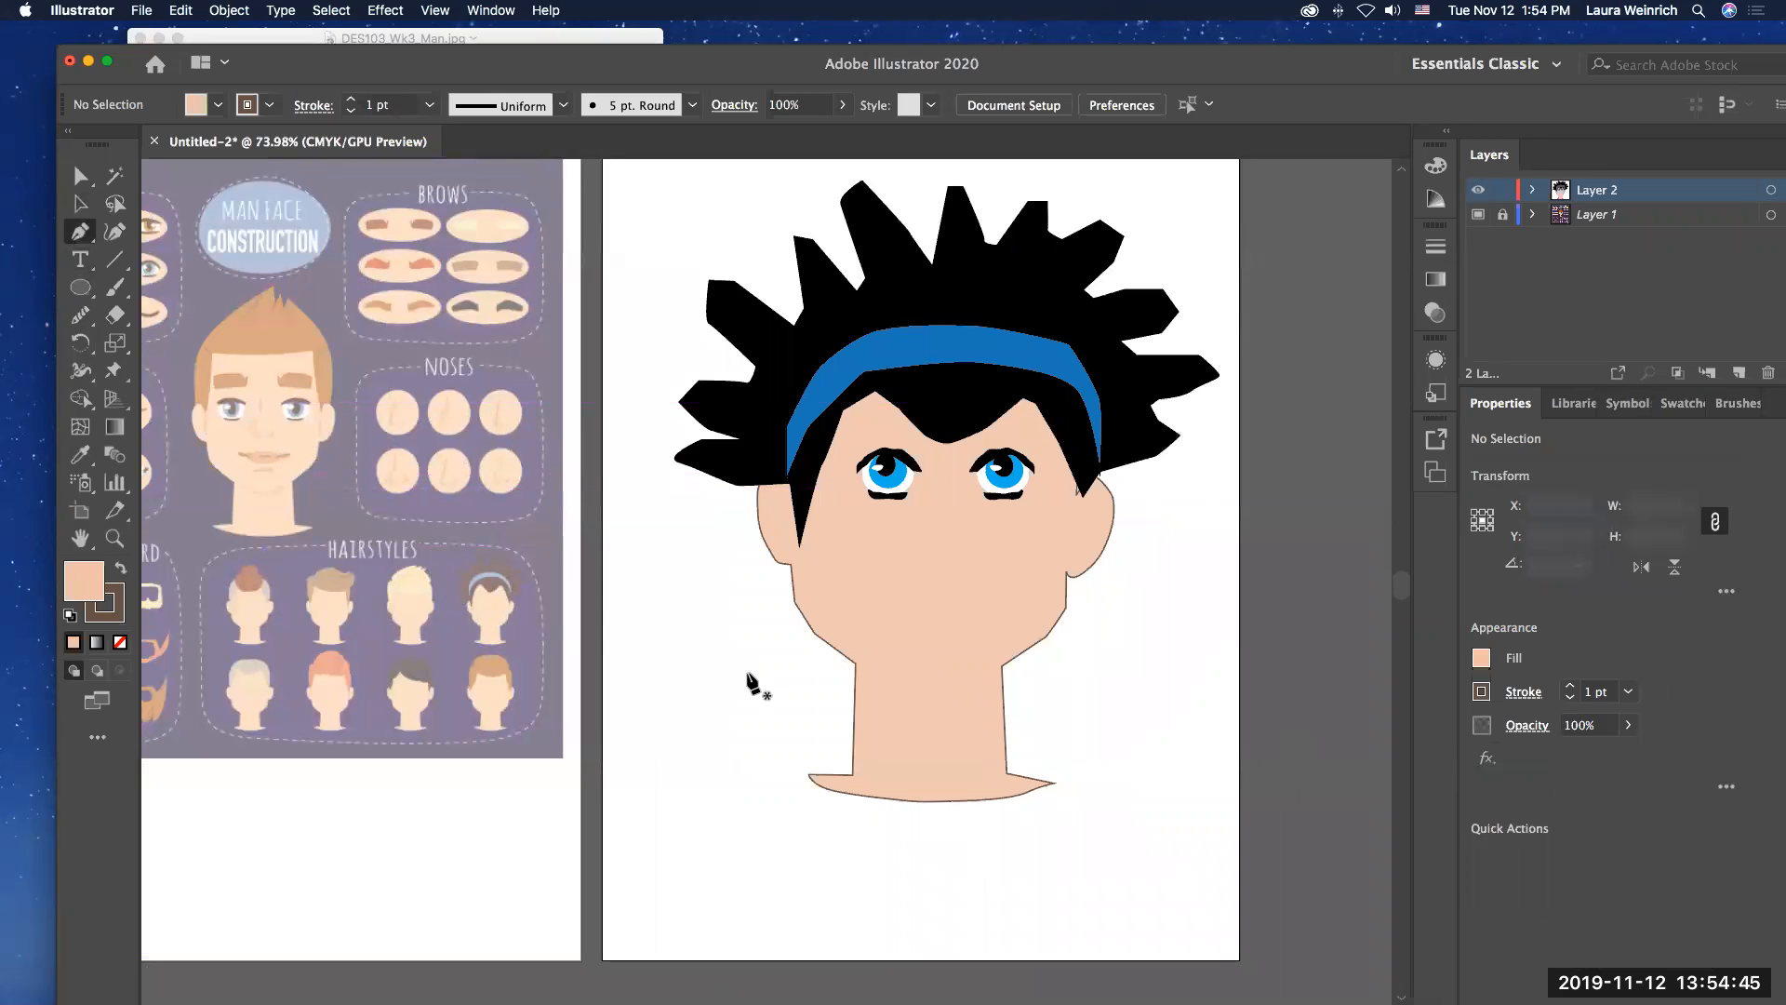
click(845, 736)
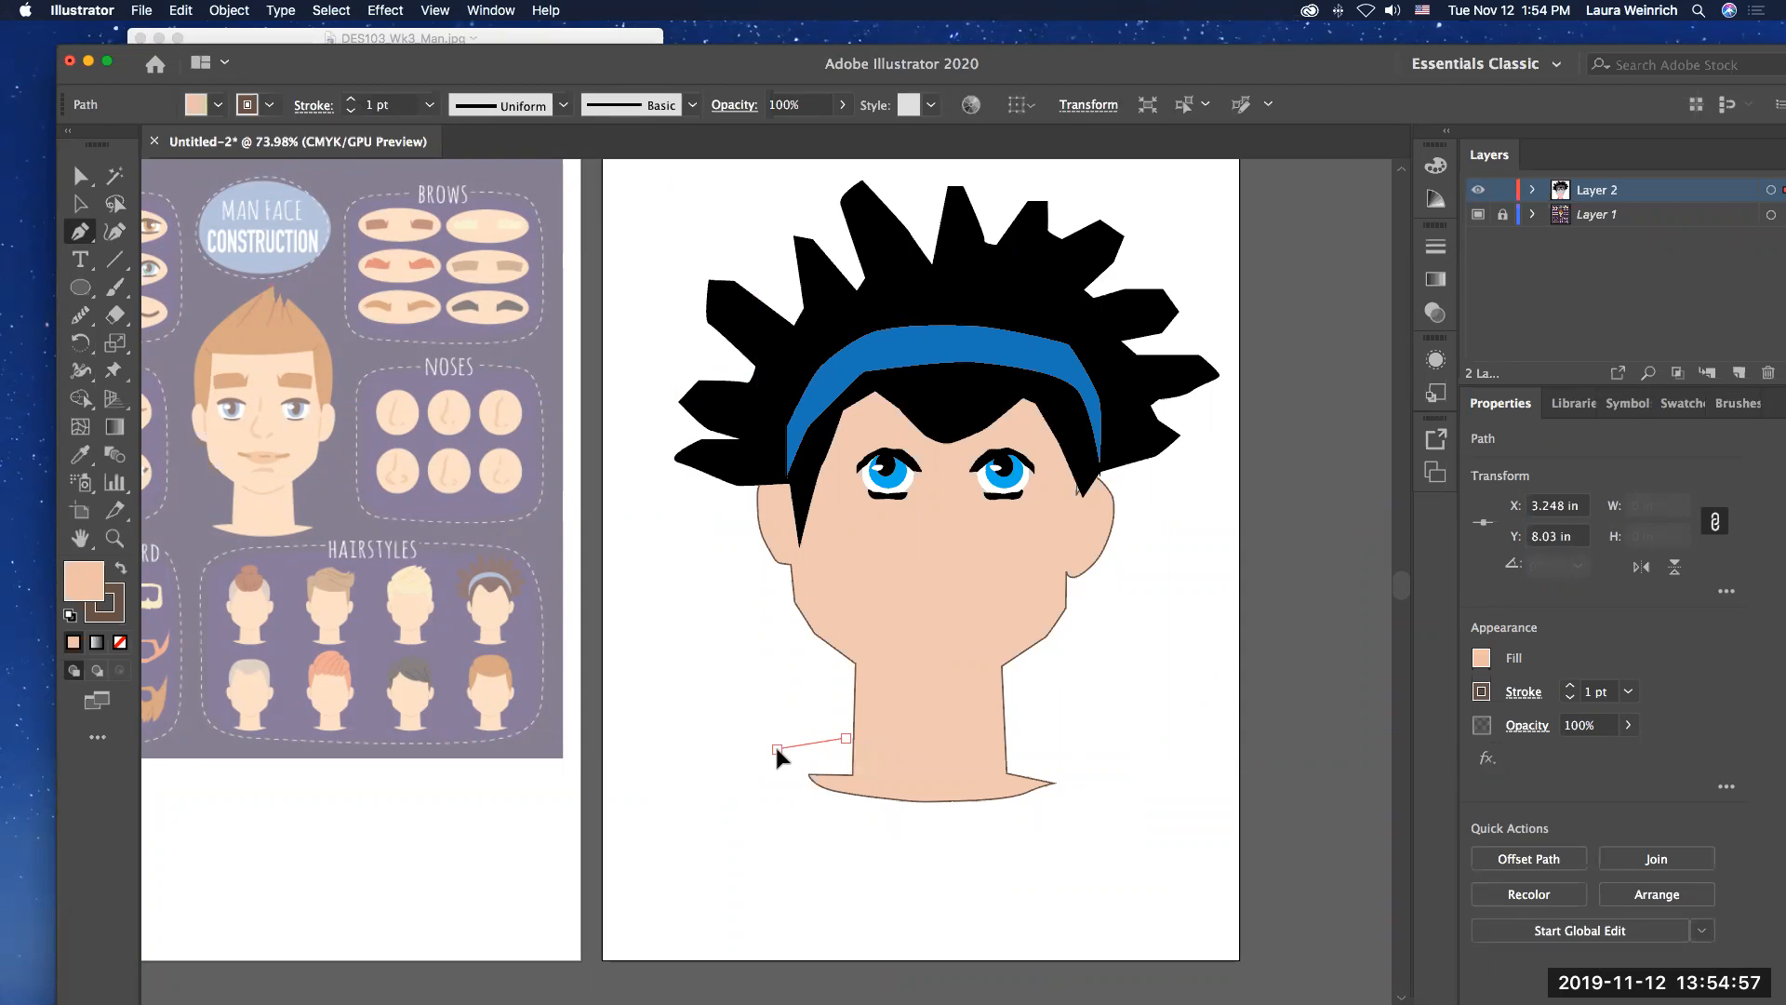
click(776, 749)
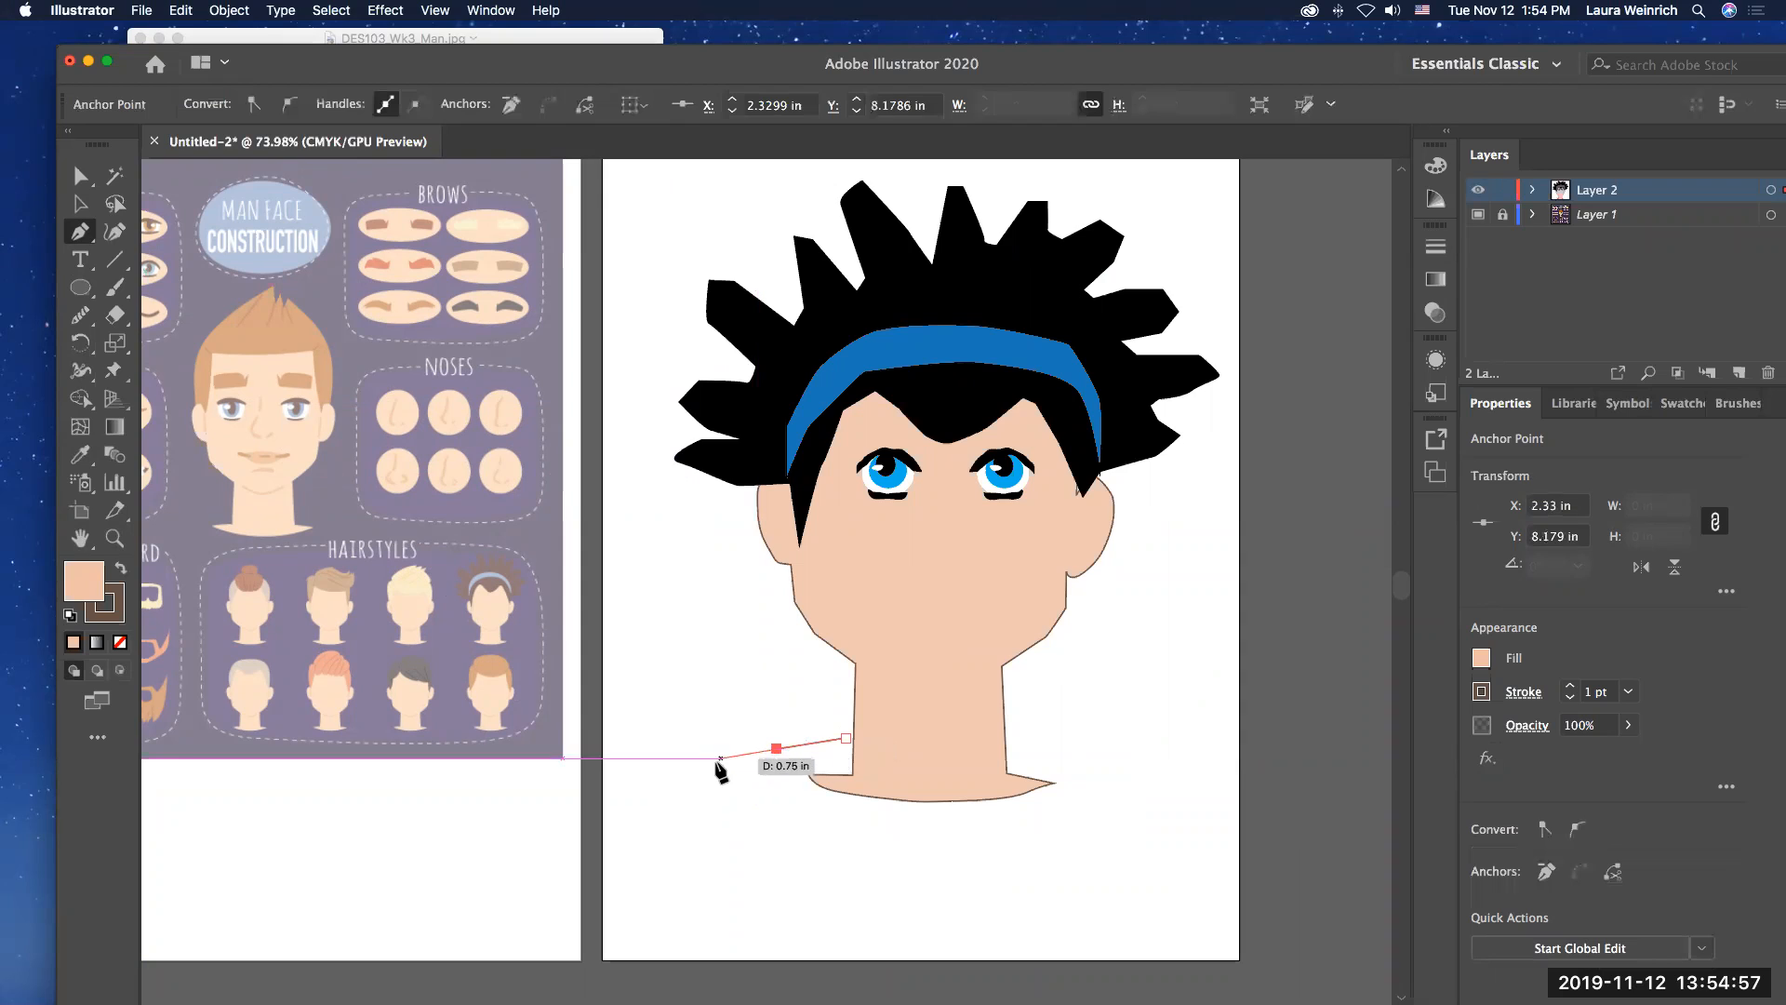
click(616, 789)
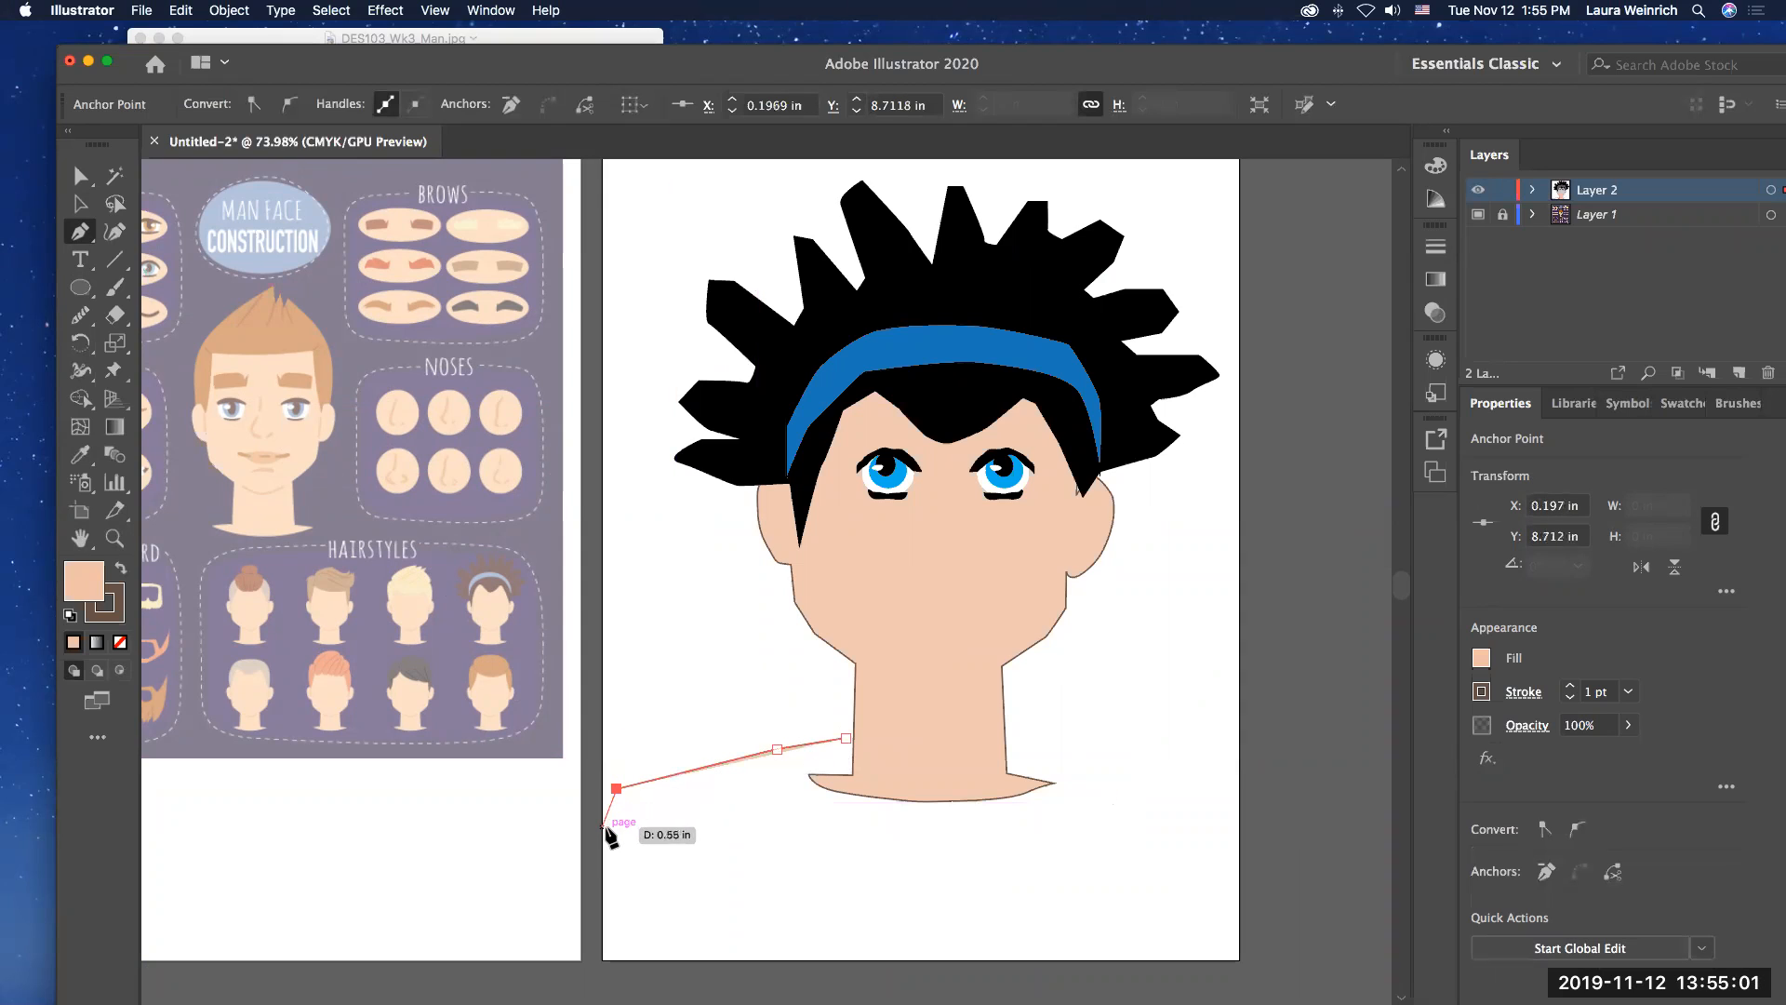
click(606, 829)
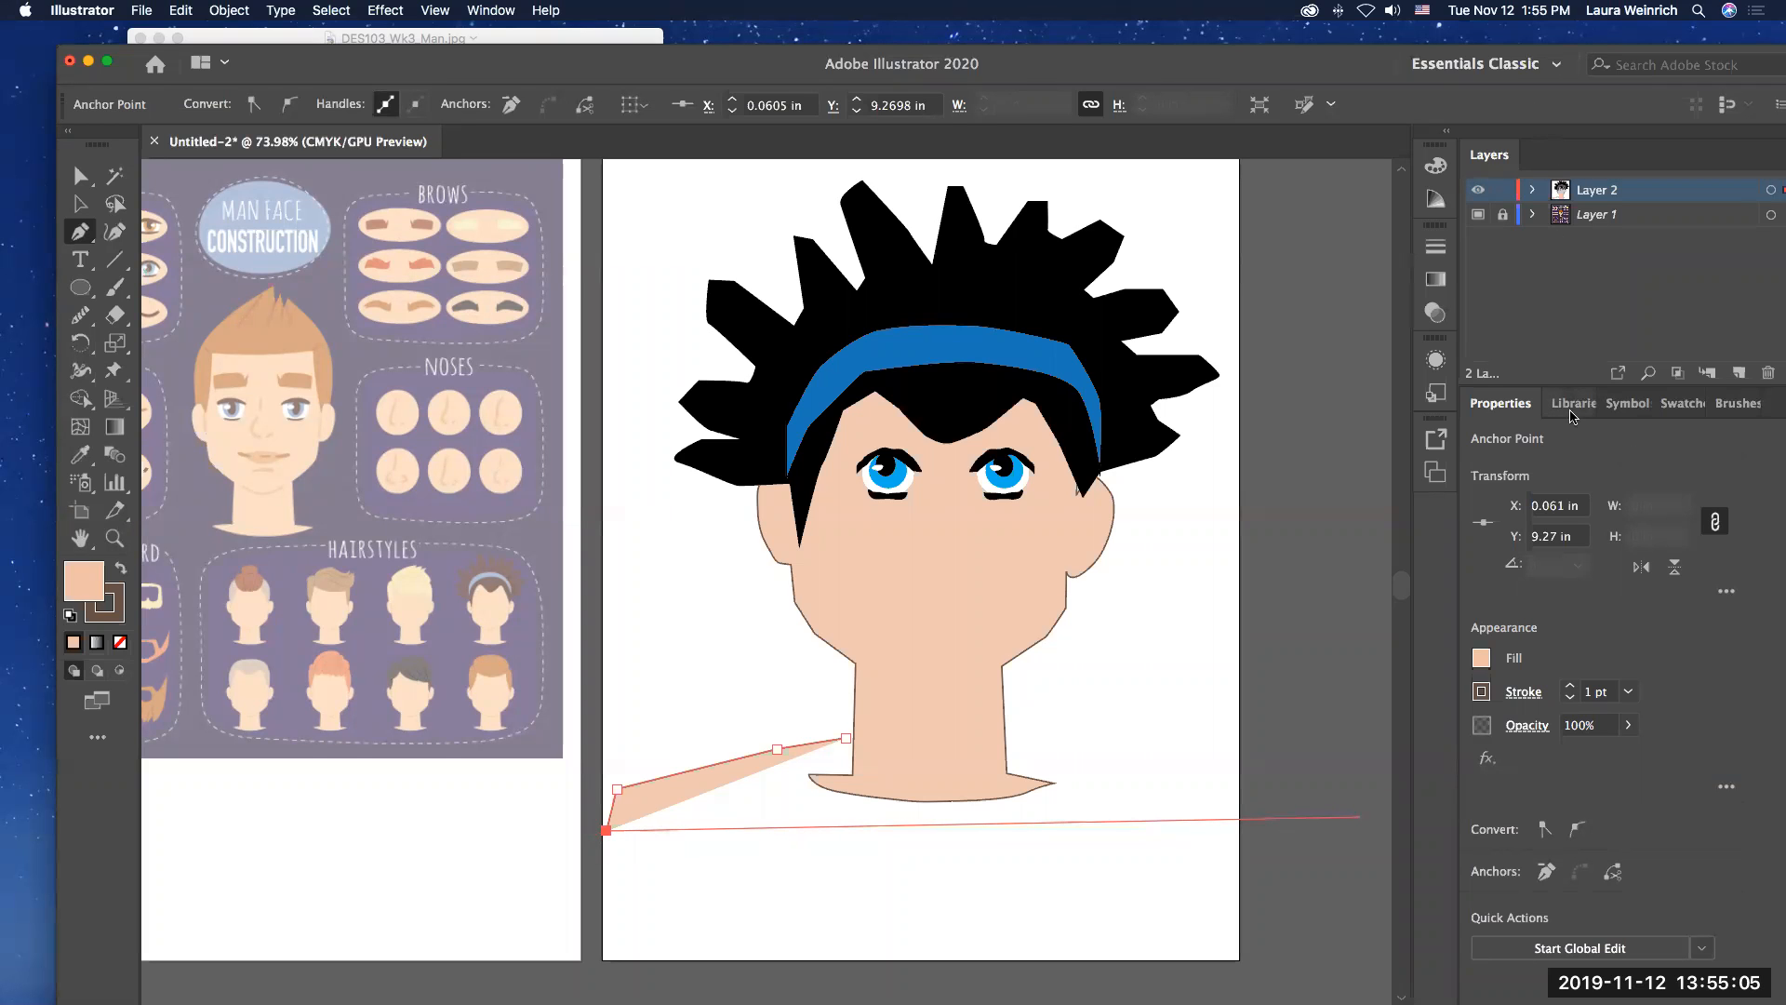
Step: Set the path's fill to None and close the shirt outline along the artboard's bottom edge, over the right shoulder and across the neck
click(1657, 409)
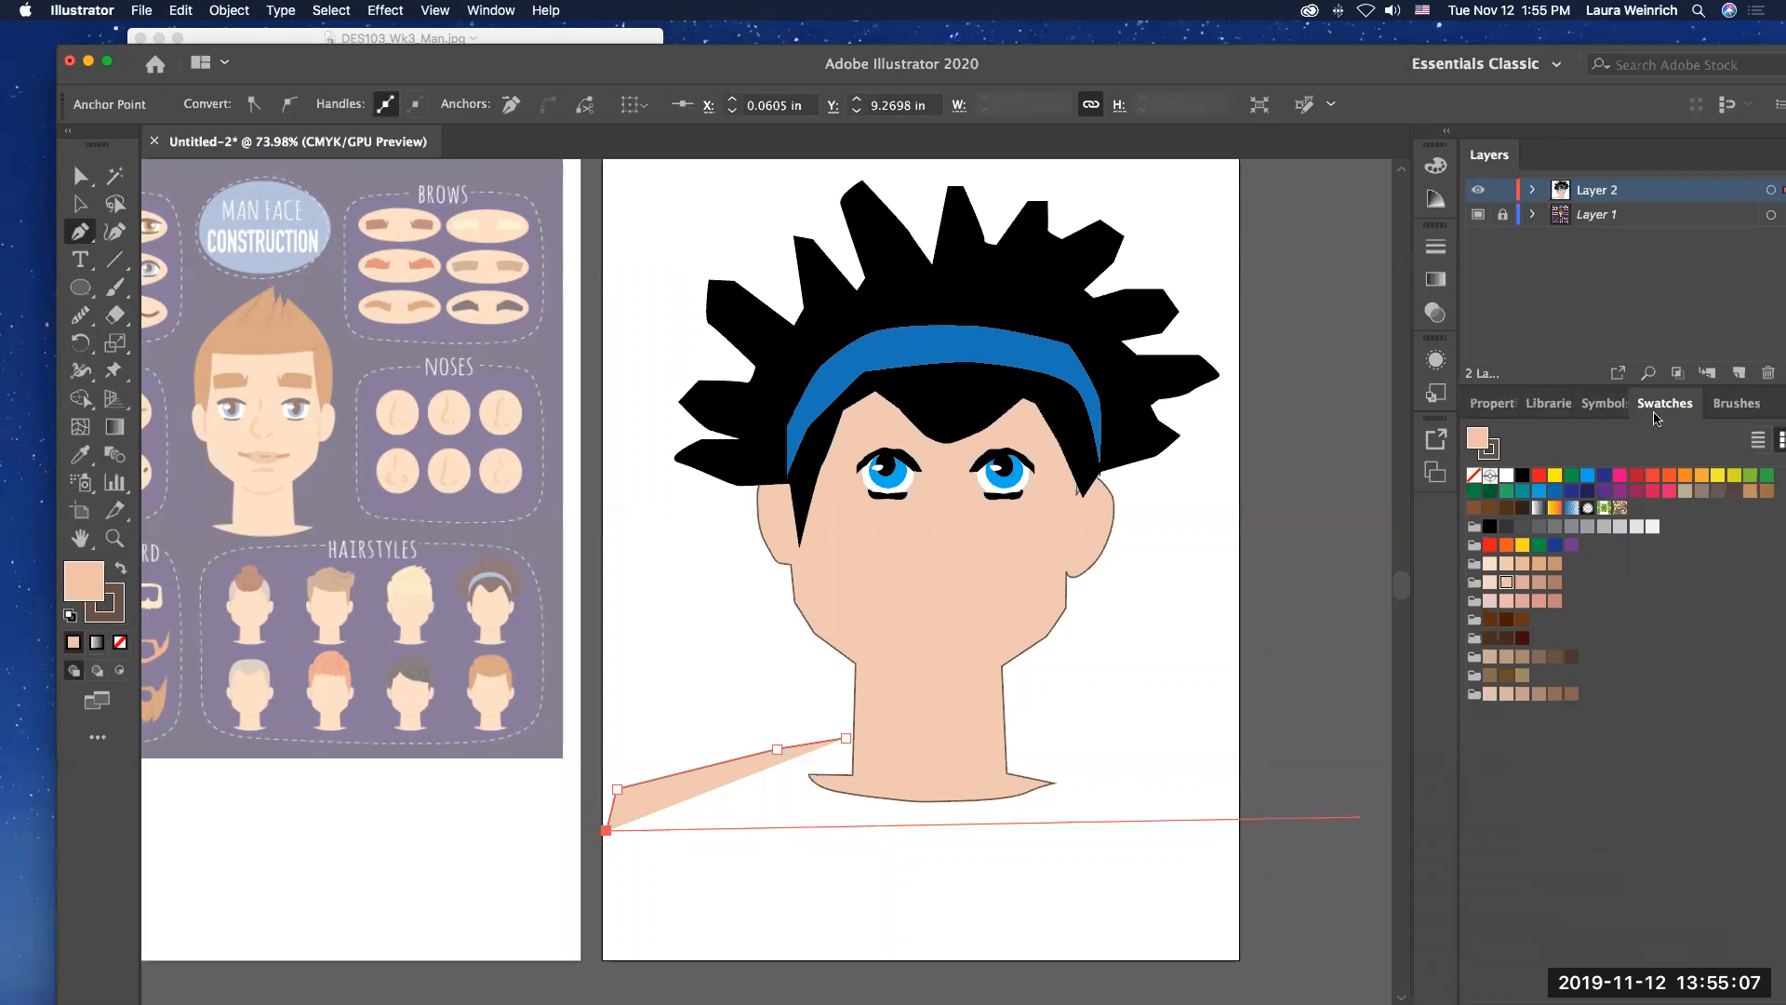
click(1474, 475)
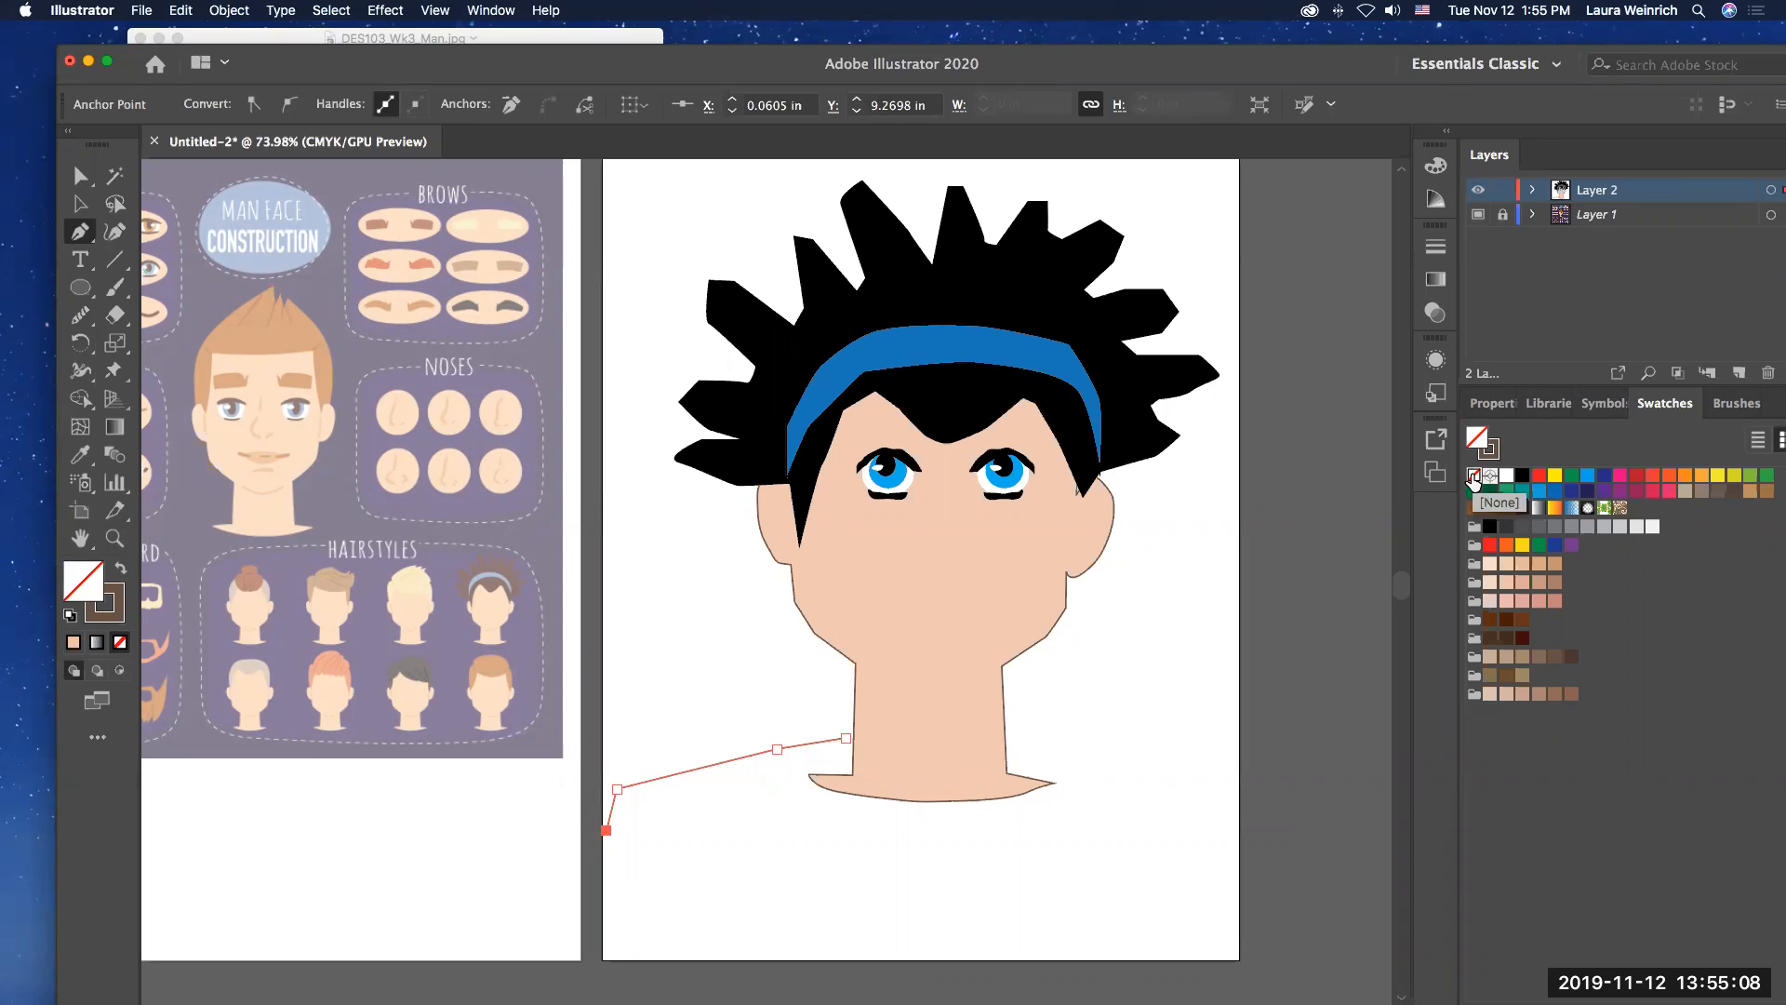
click(620, 951)
click(622, 960)
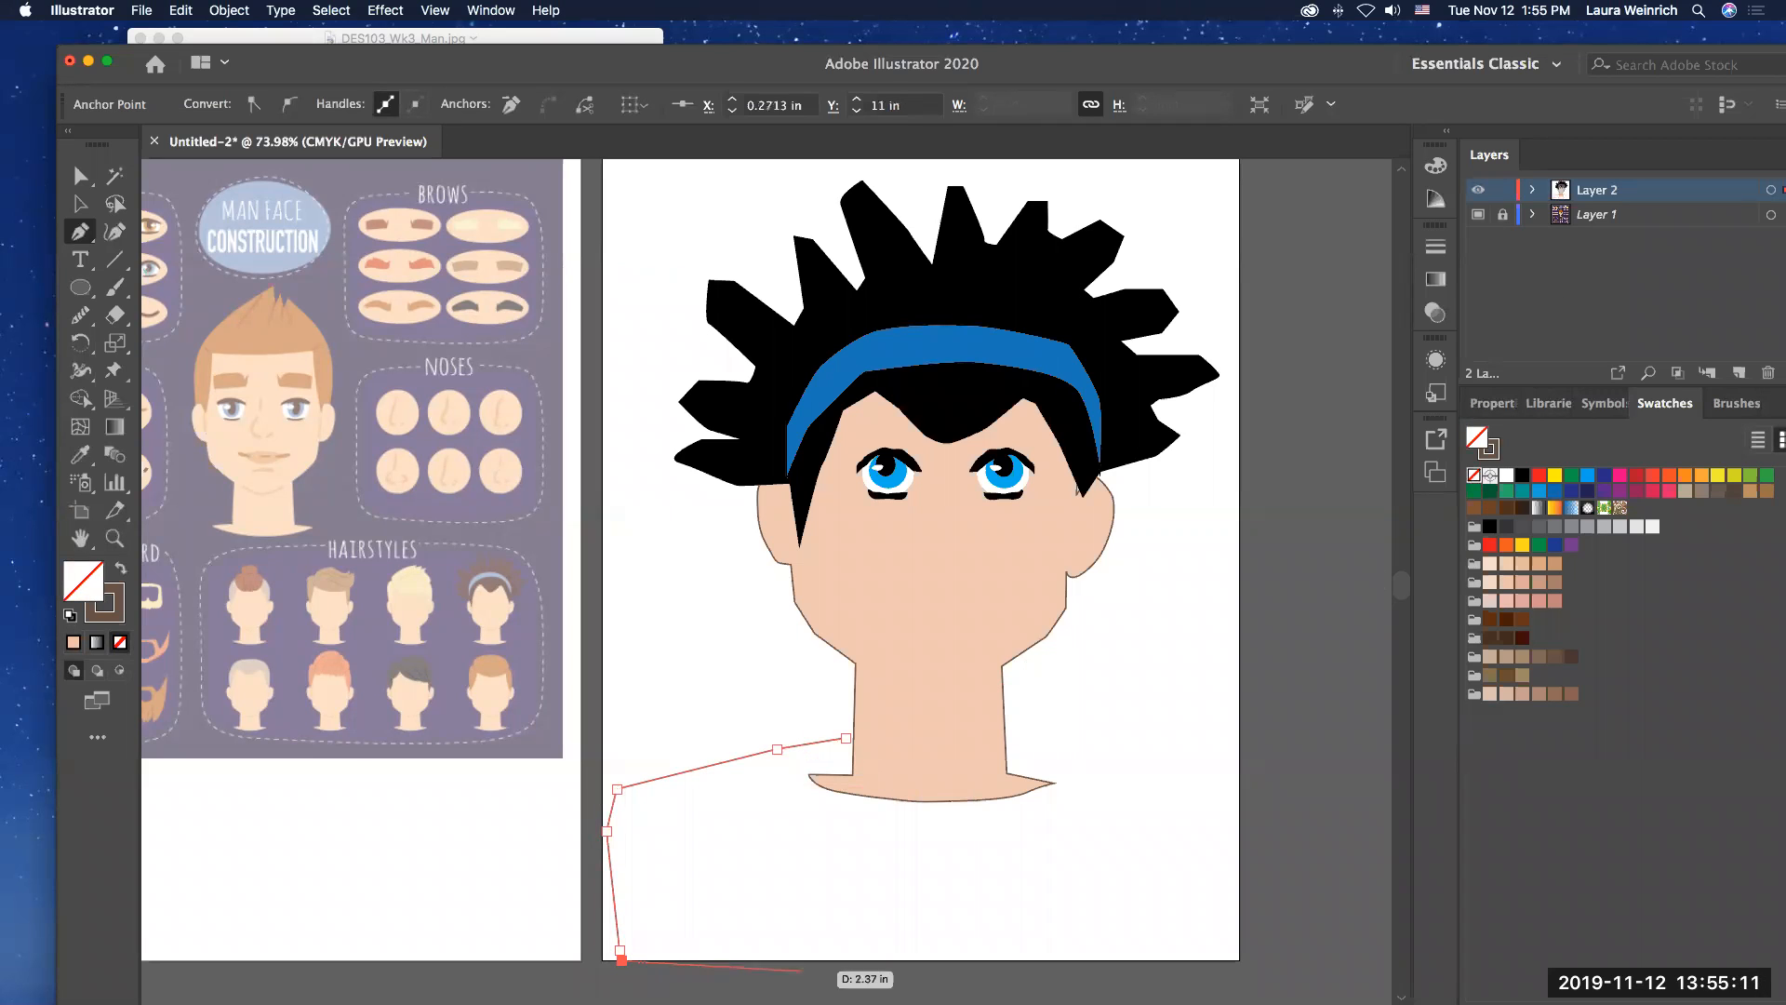
click(1239, 960)
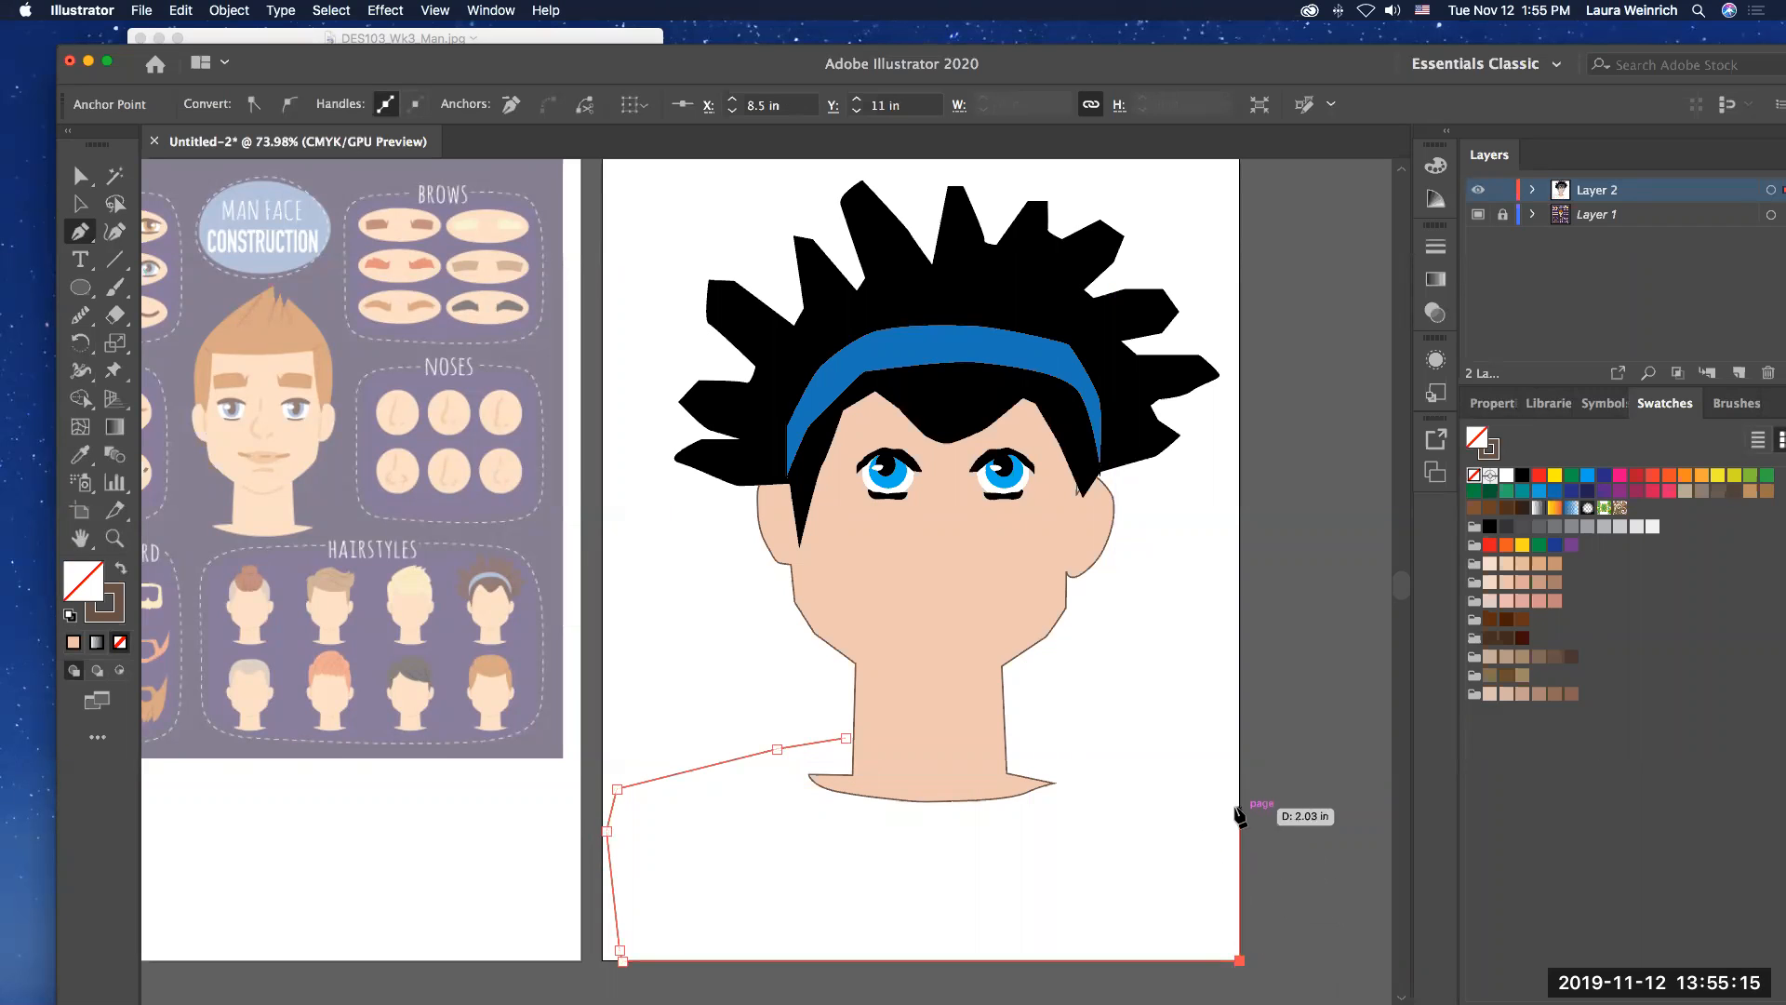
click(1218, 791)
click(1106, 751)
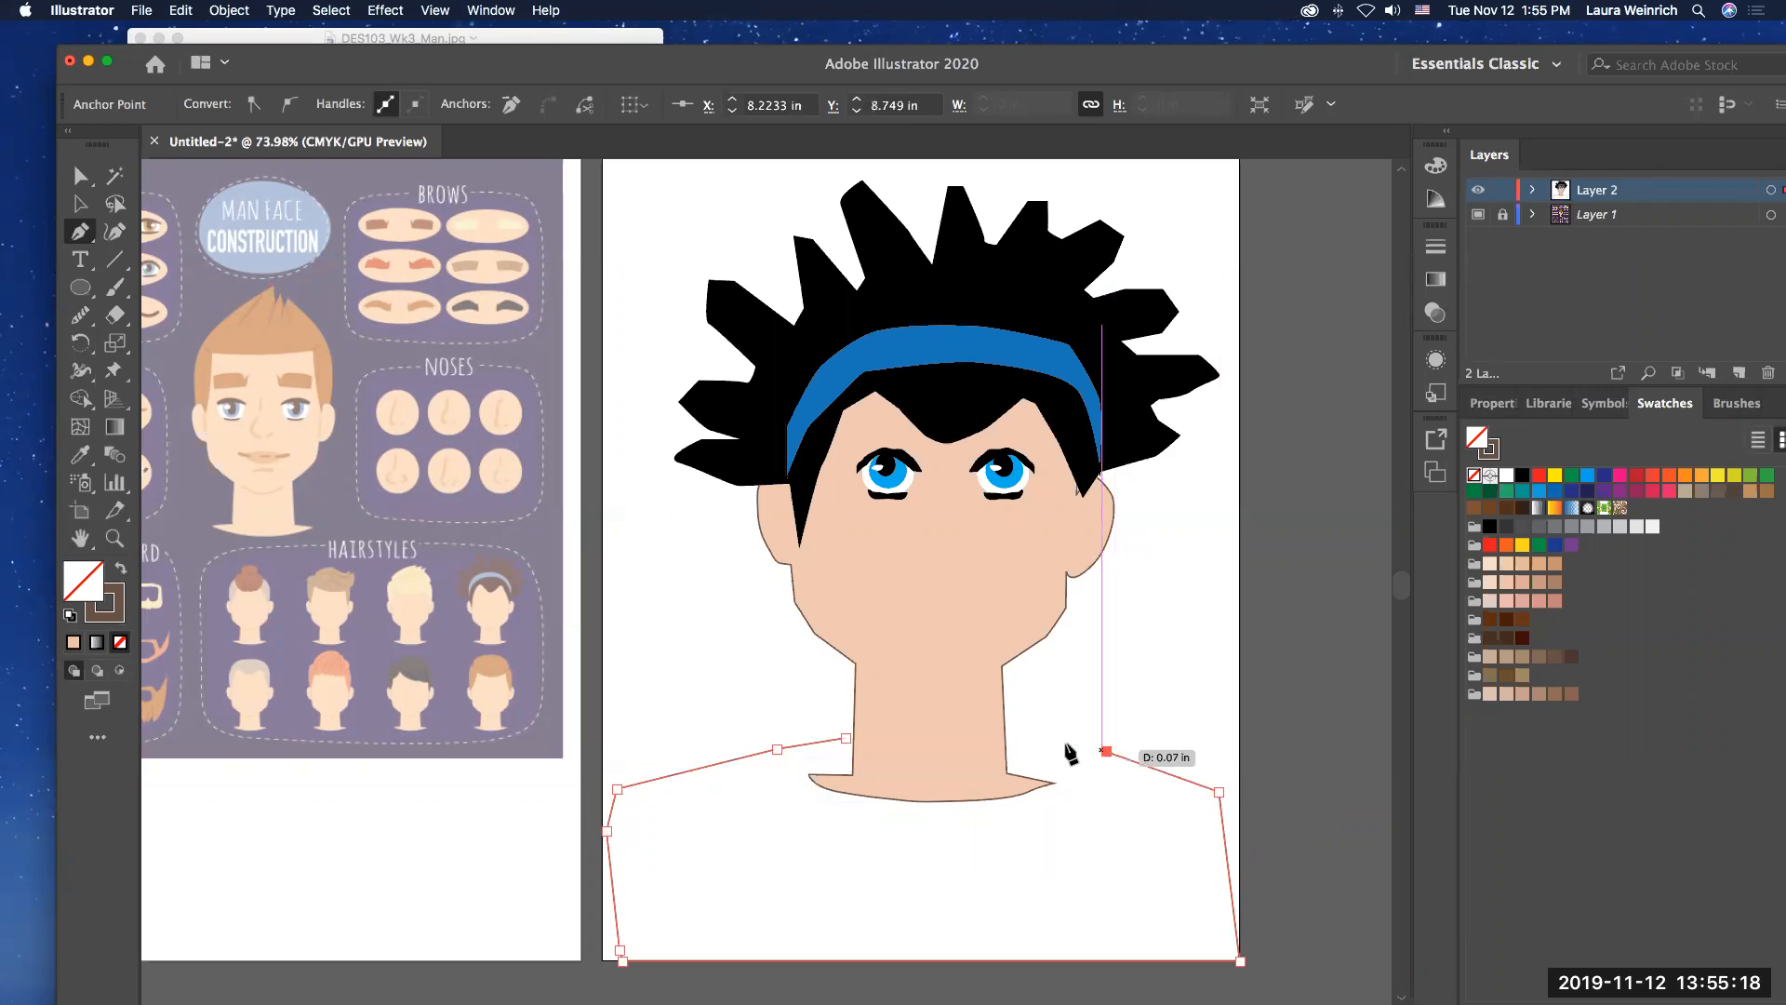
click(1005, 727)
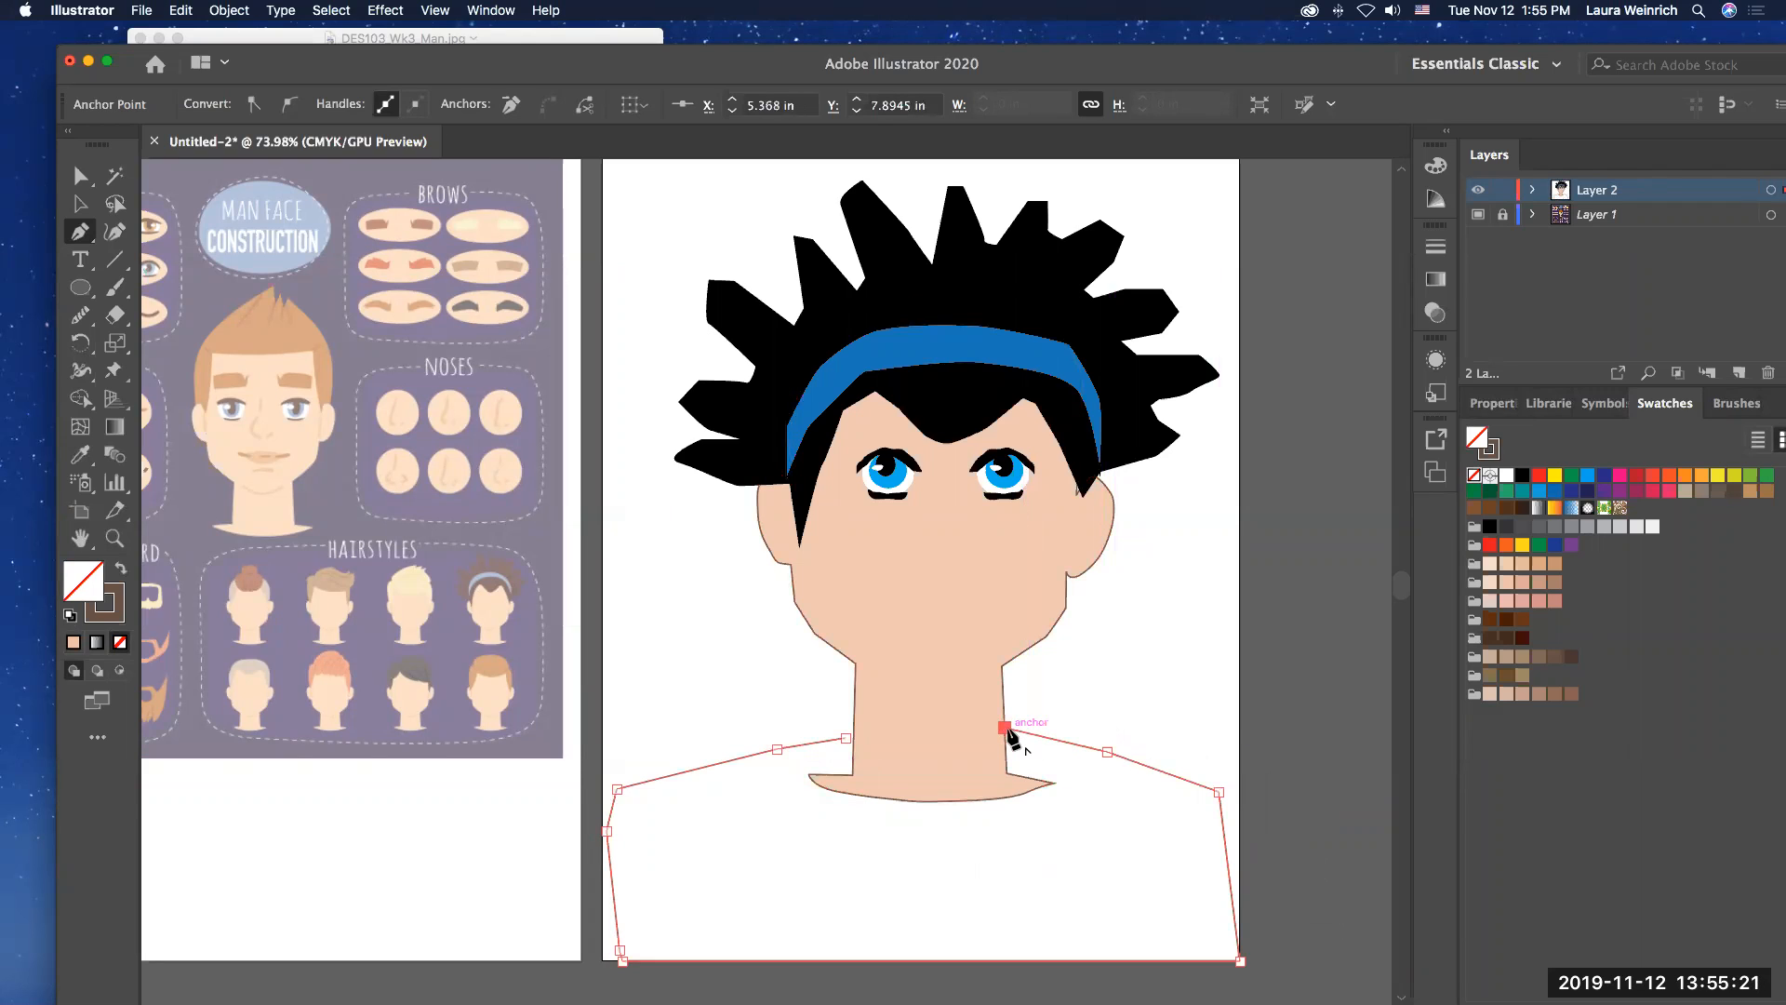
click(845, 737)
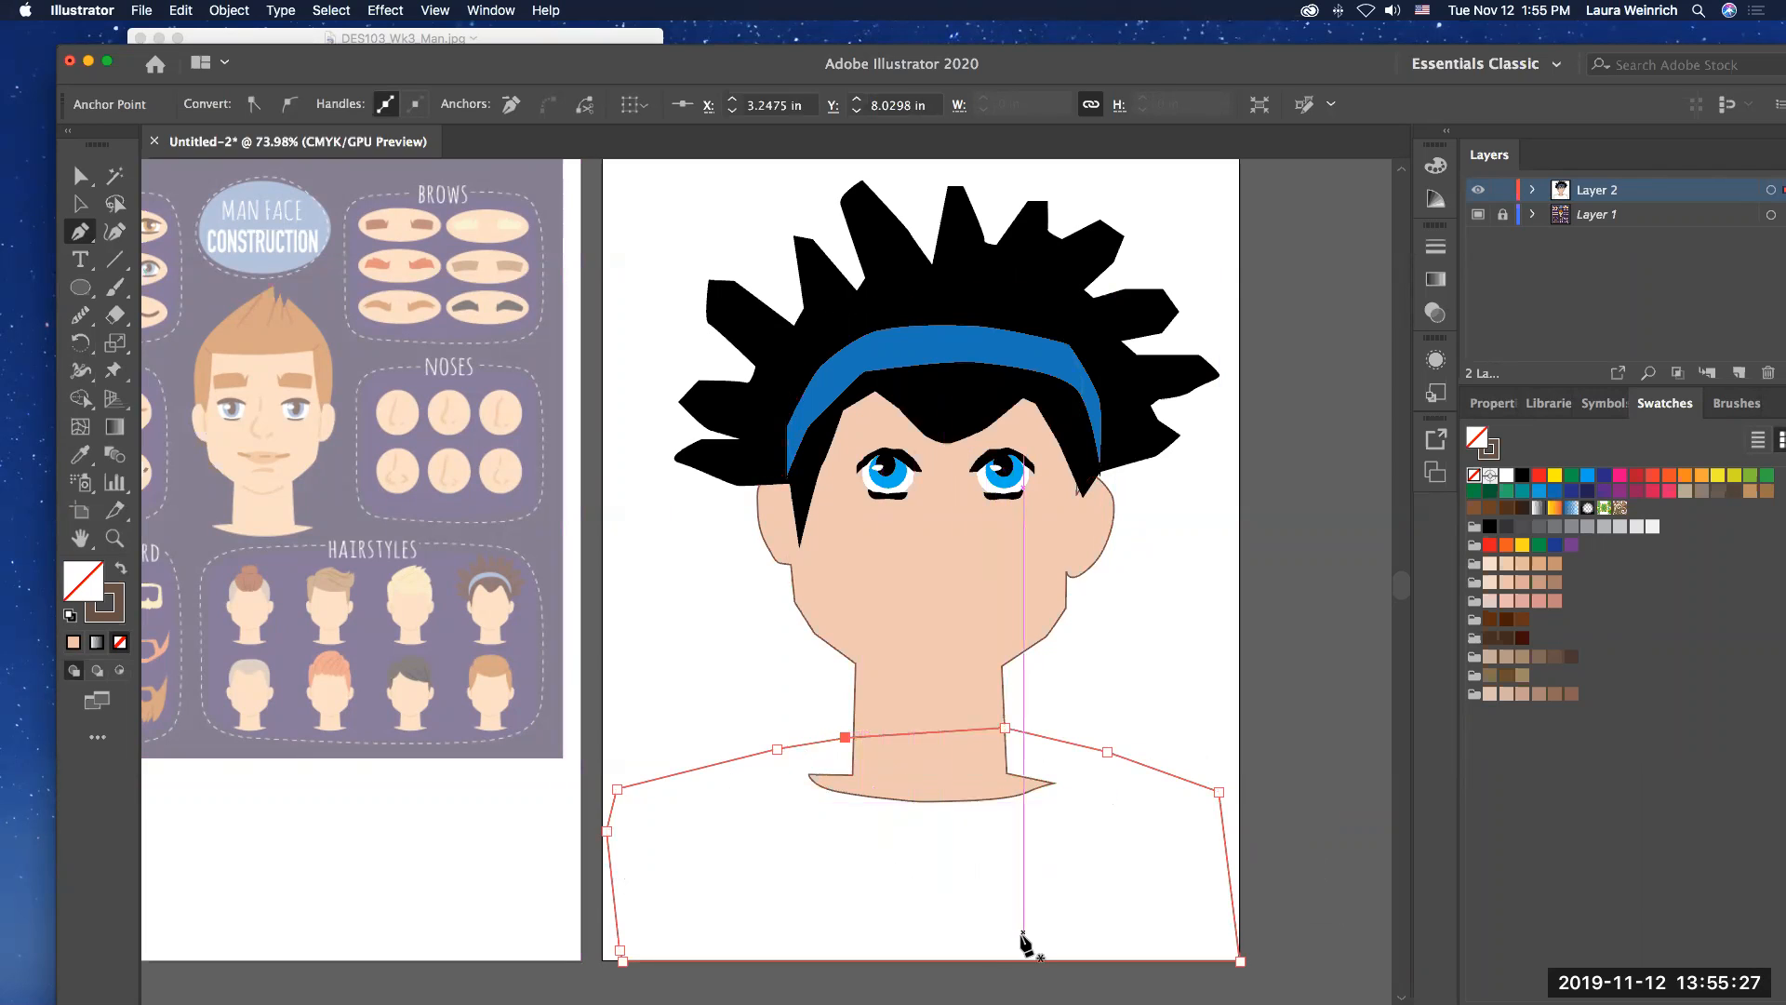
Step: Fill the shirt shape with the brown swirl pattern swatch and send it to the back, behind the neck
key(v)
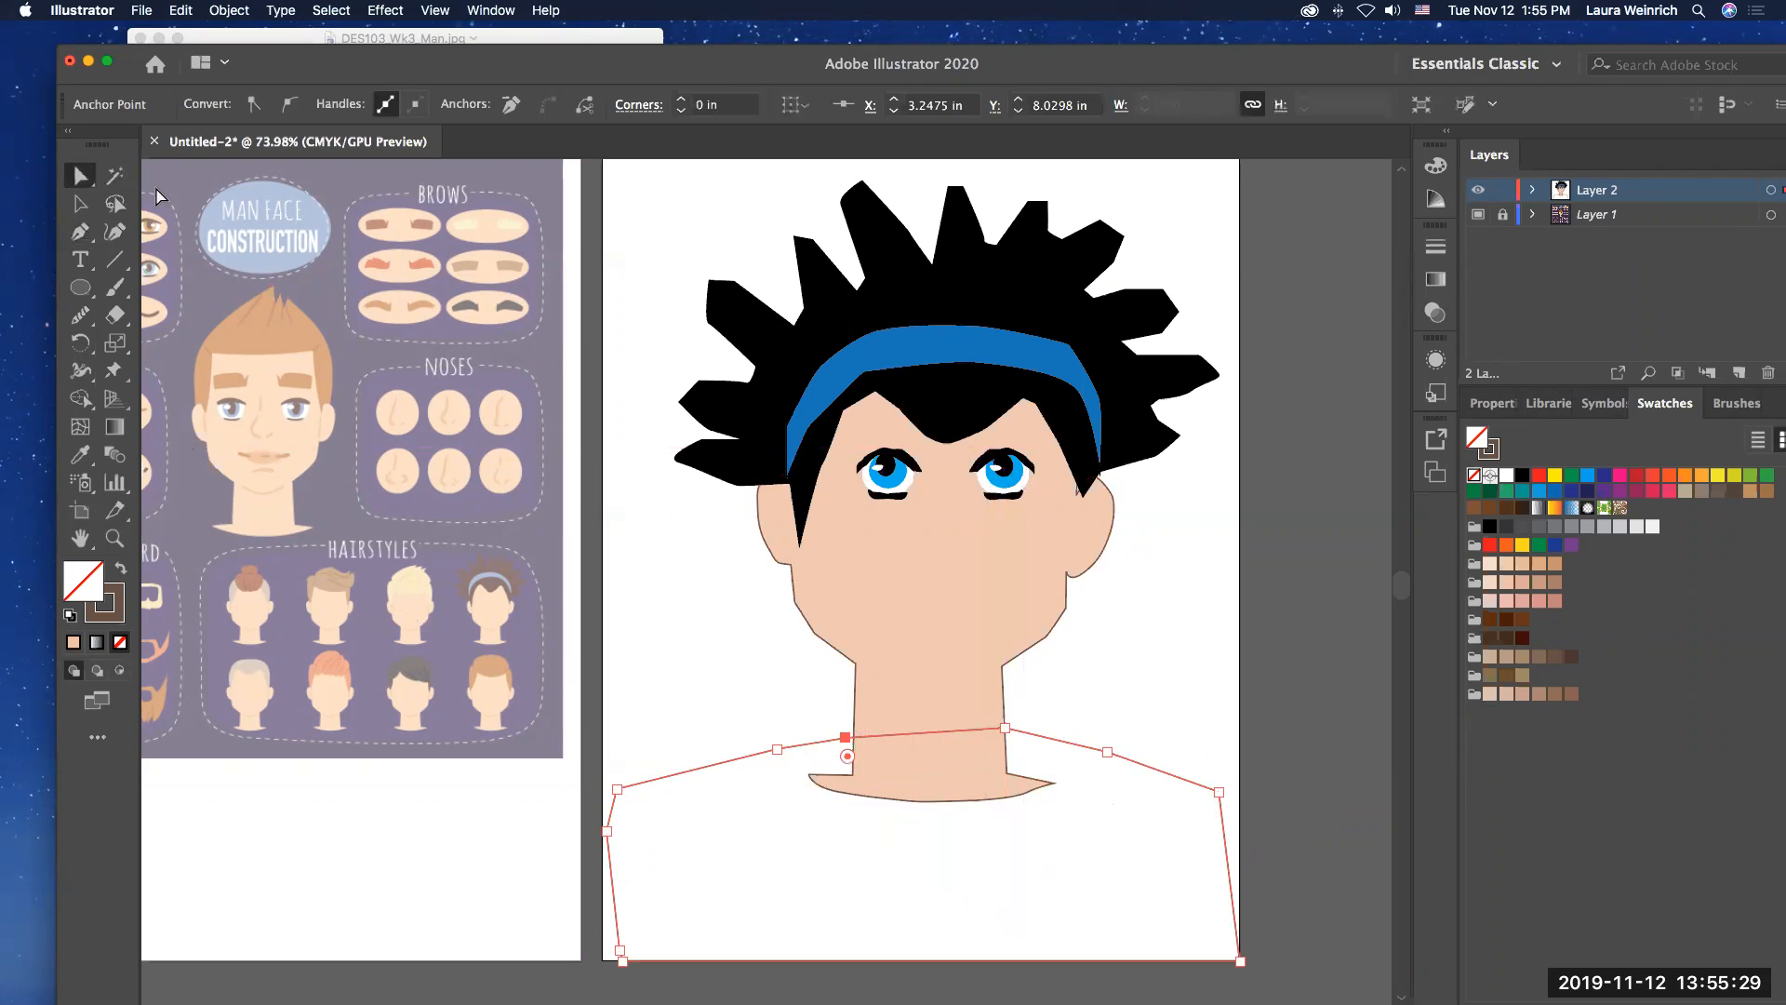
click(1620, 508)
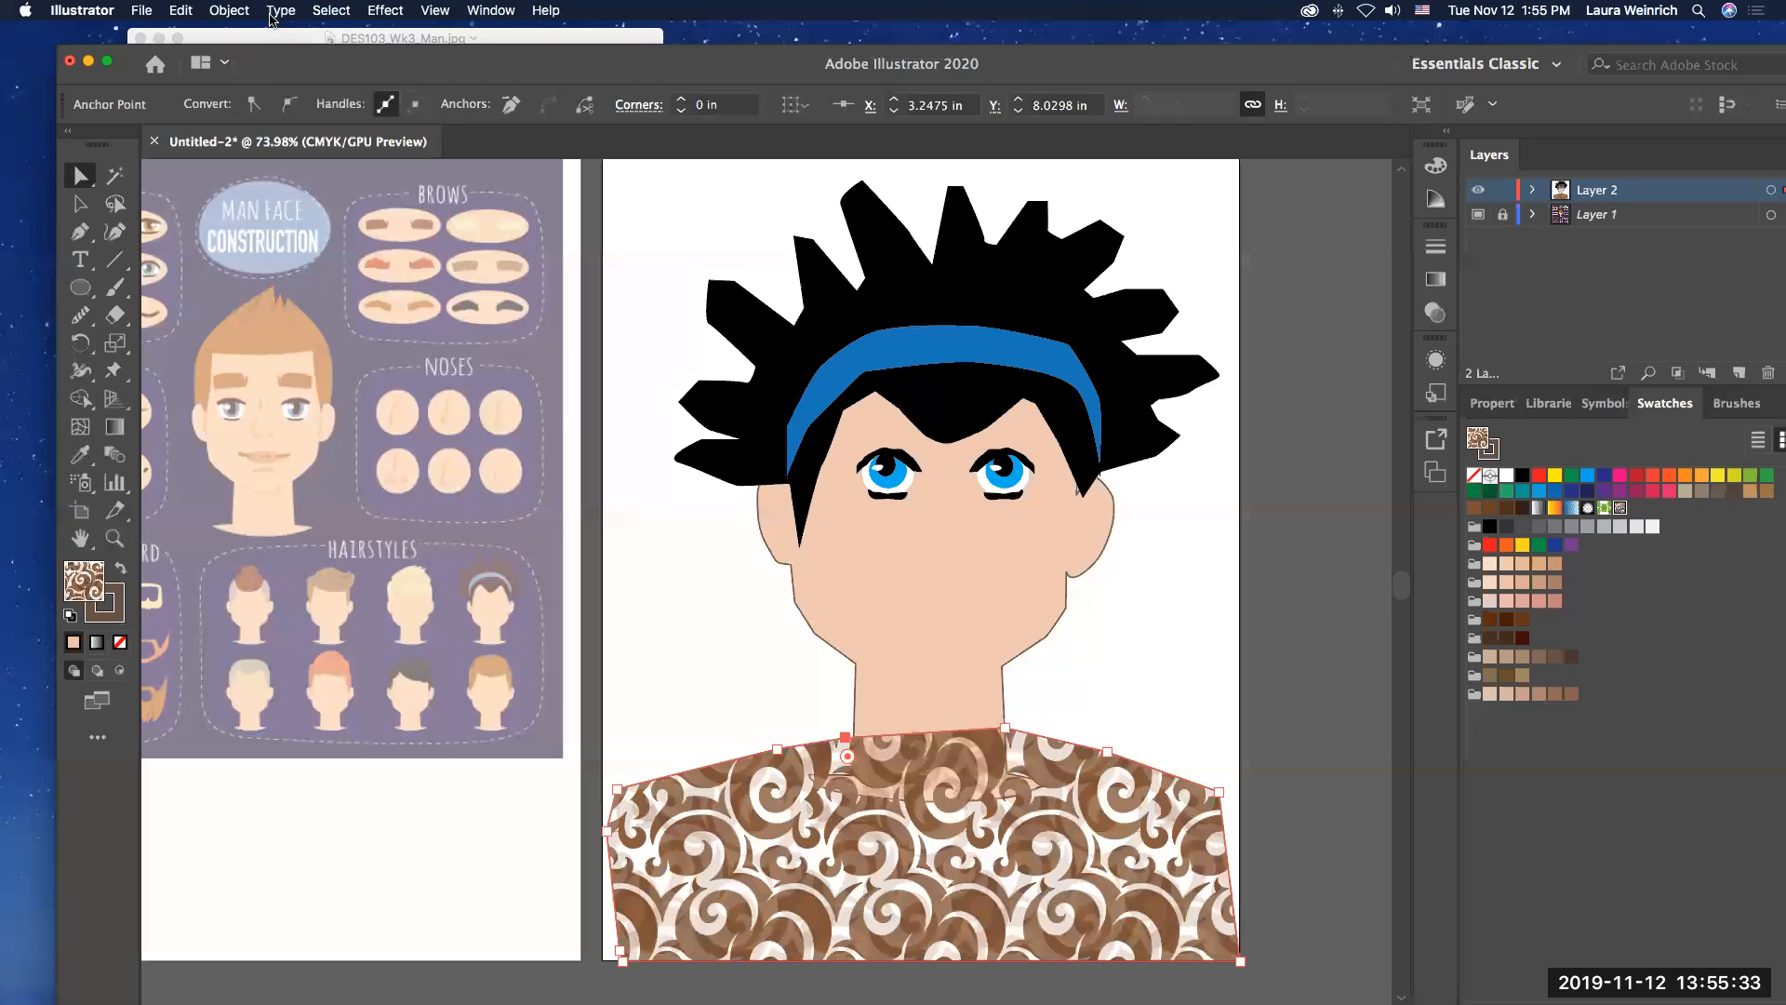
click(230, 11)
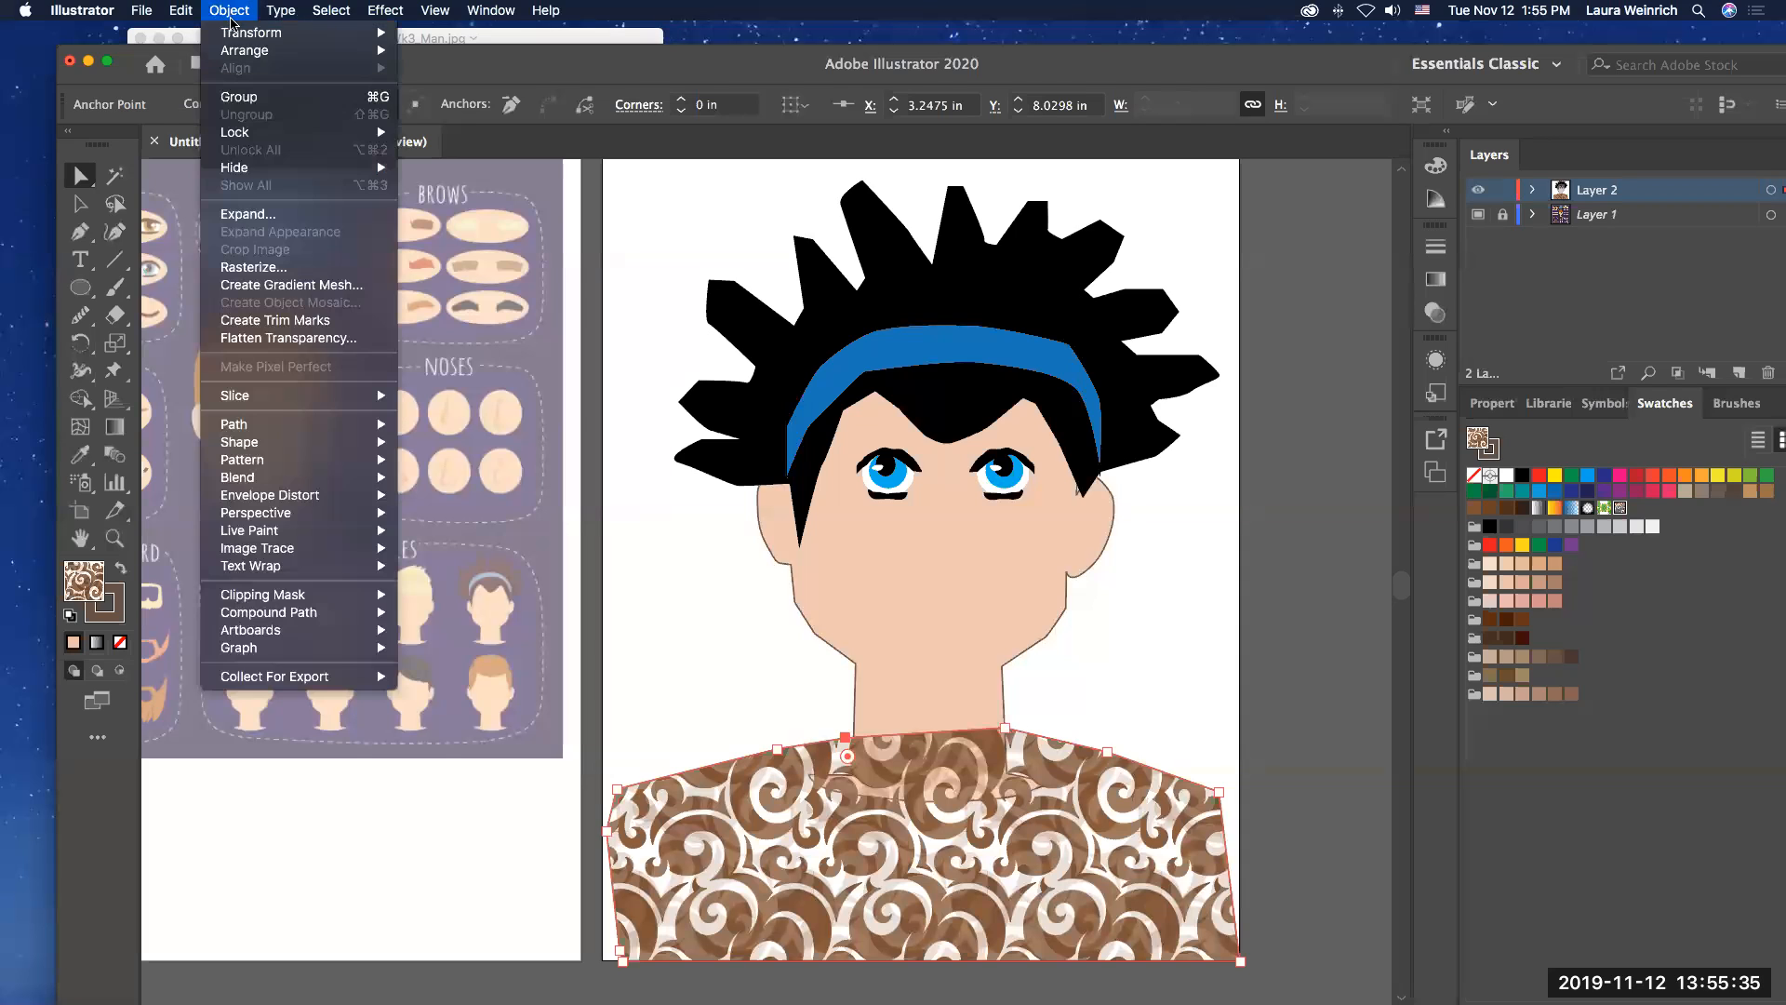
mouse_move(238, 53)
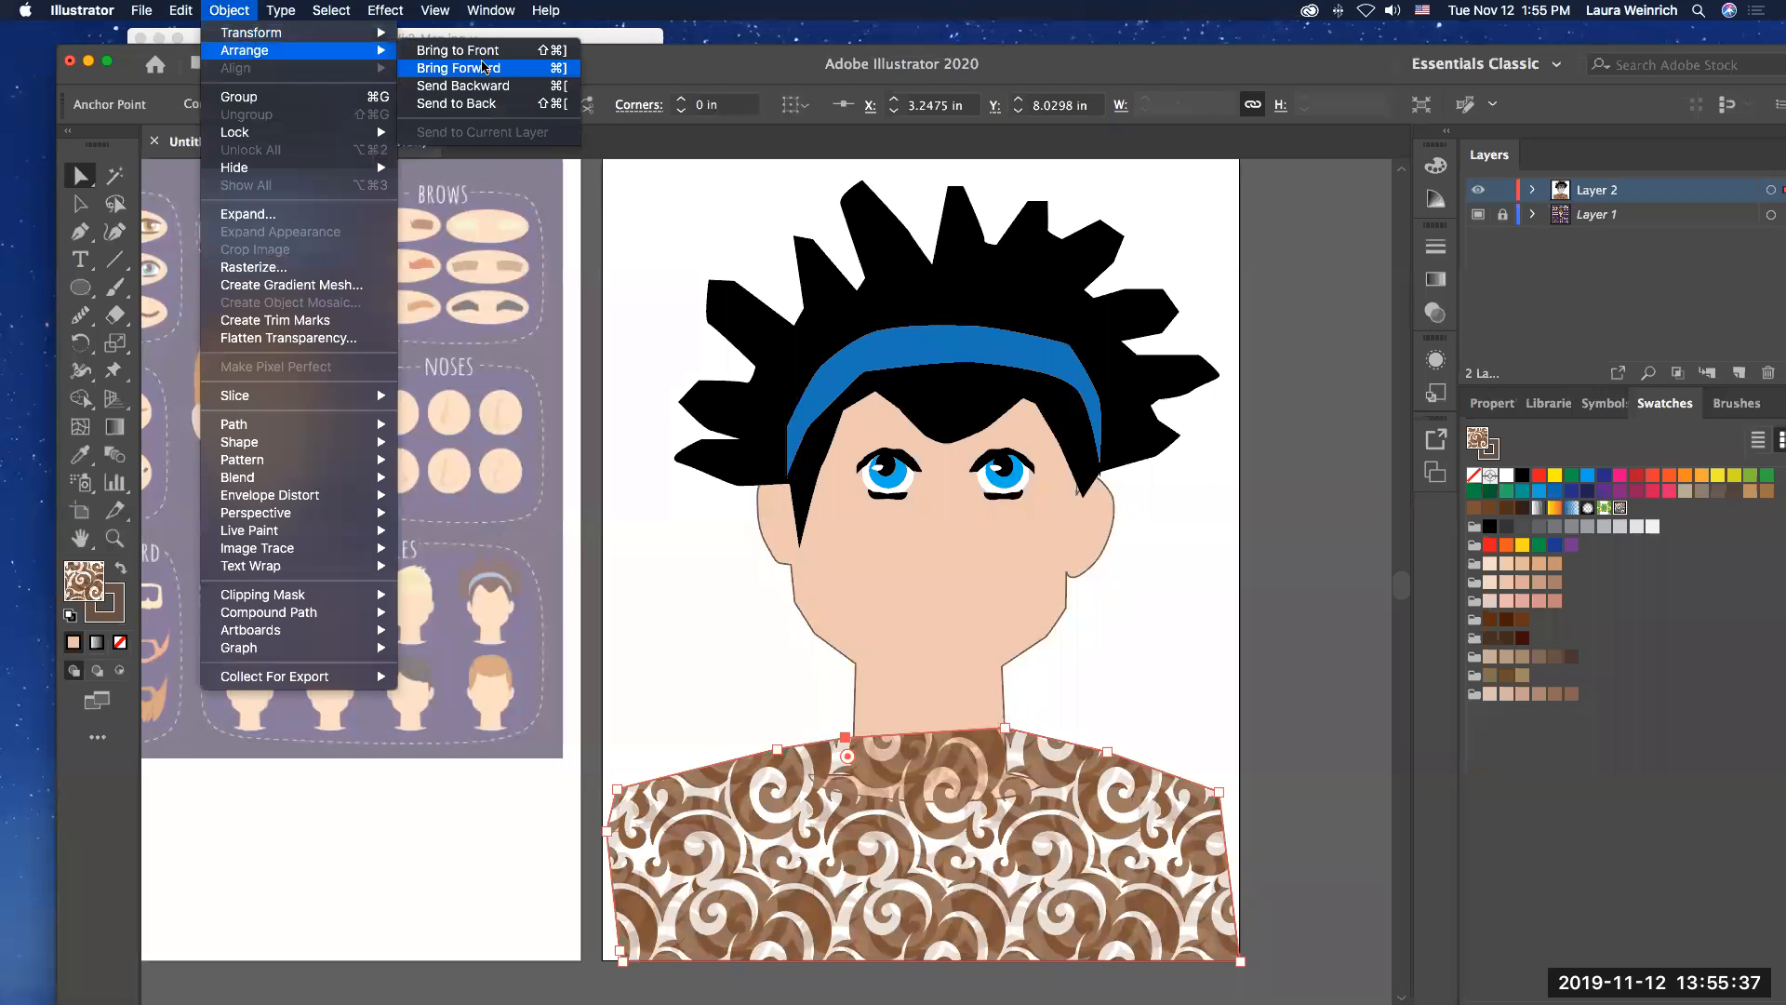
click(477, 104)
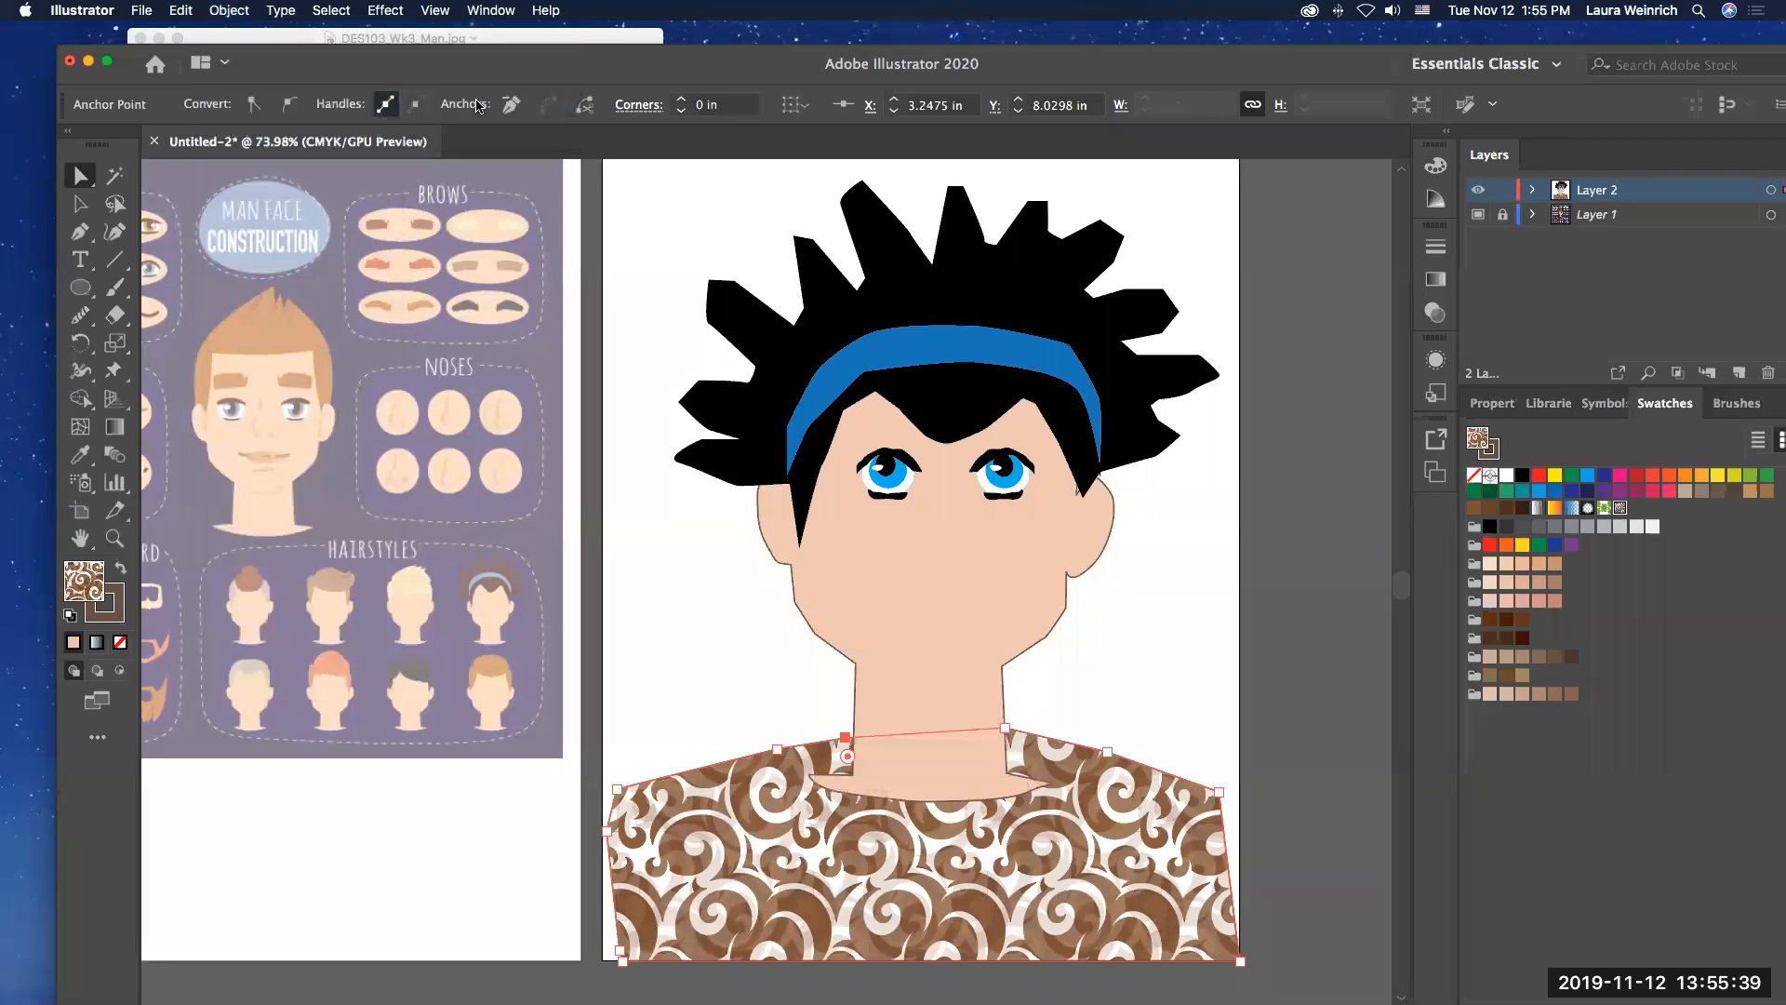
click(668, 535)
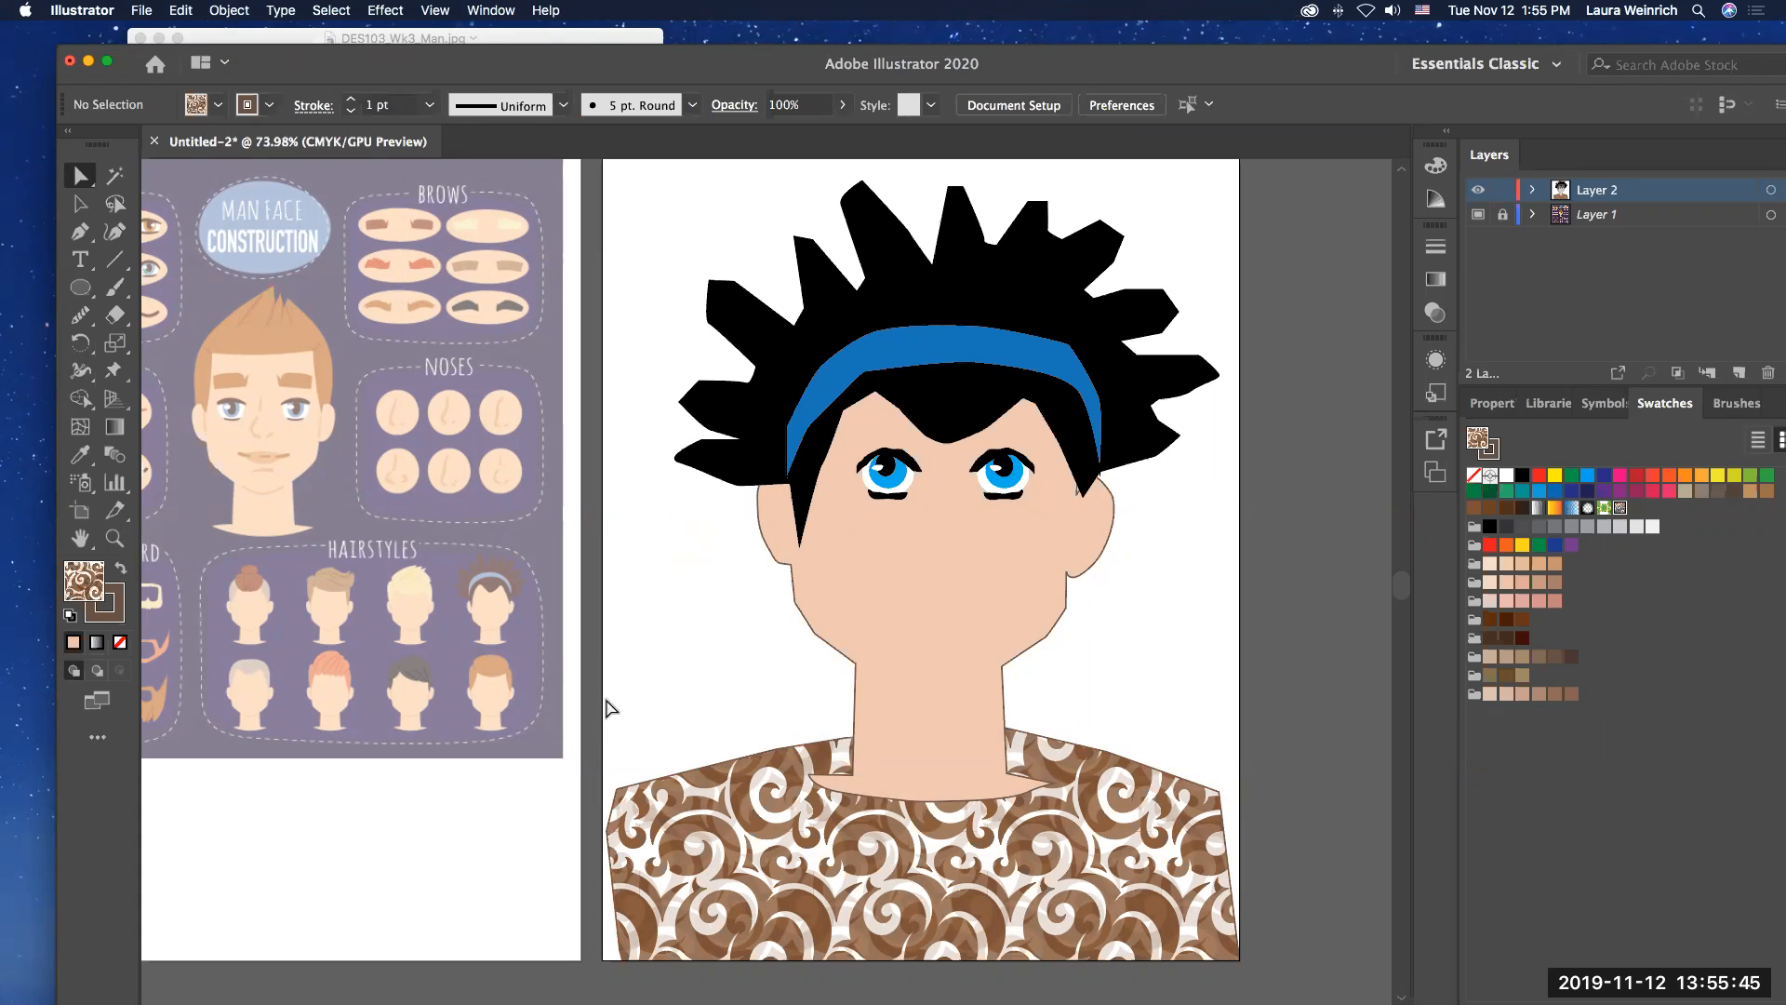
Step: Pull the middle anchor on the neck's lower edge down to about X 4.81 in, Y 9.95 in
click(934, 777)
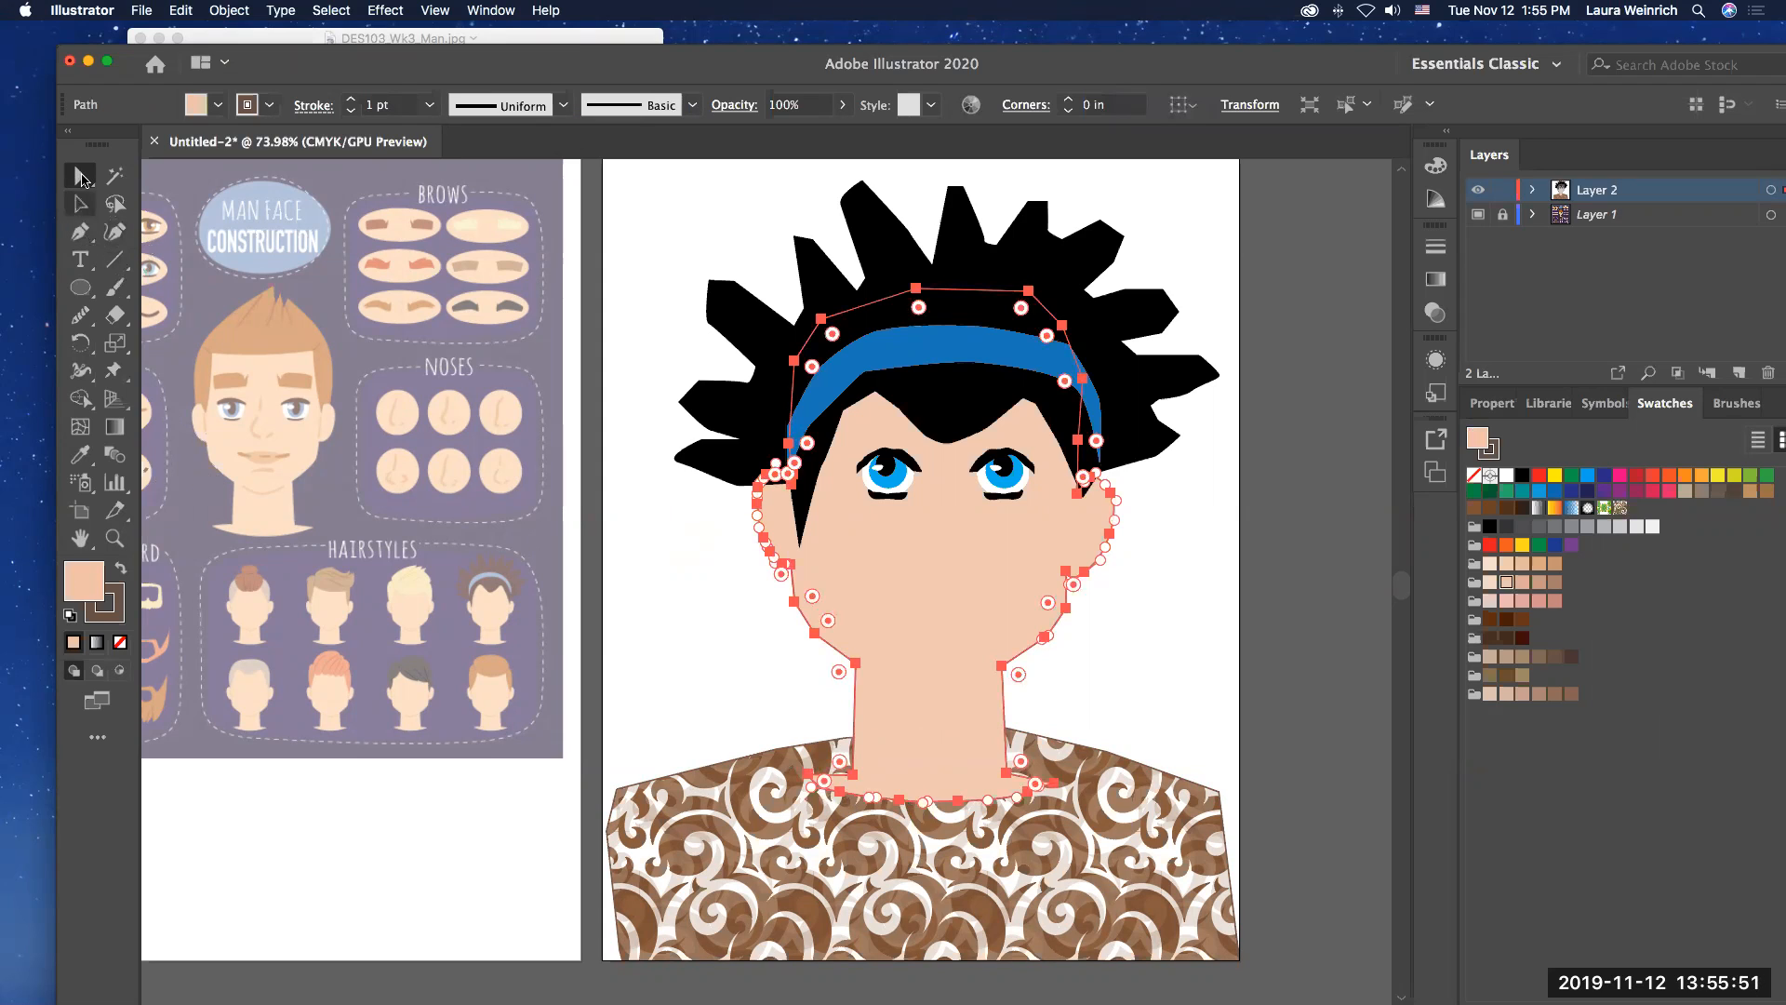
click(956, 803)
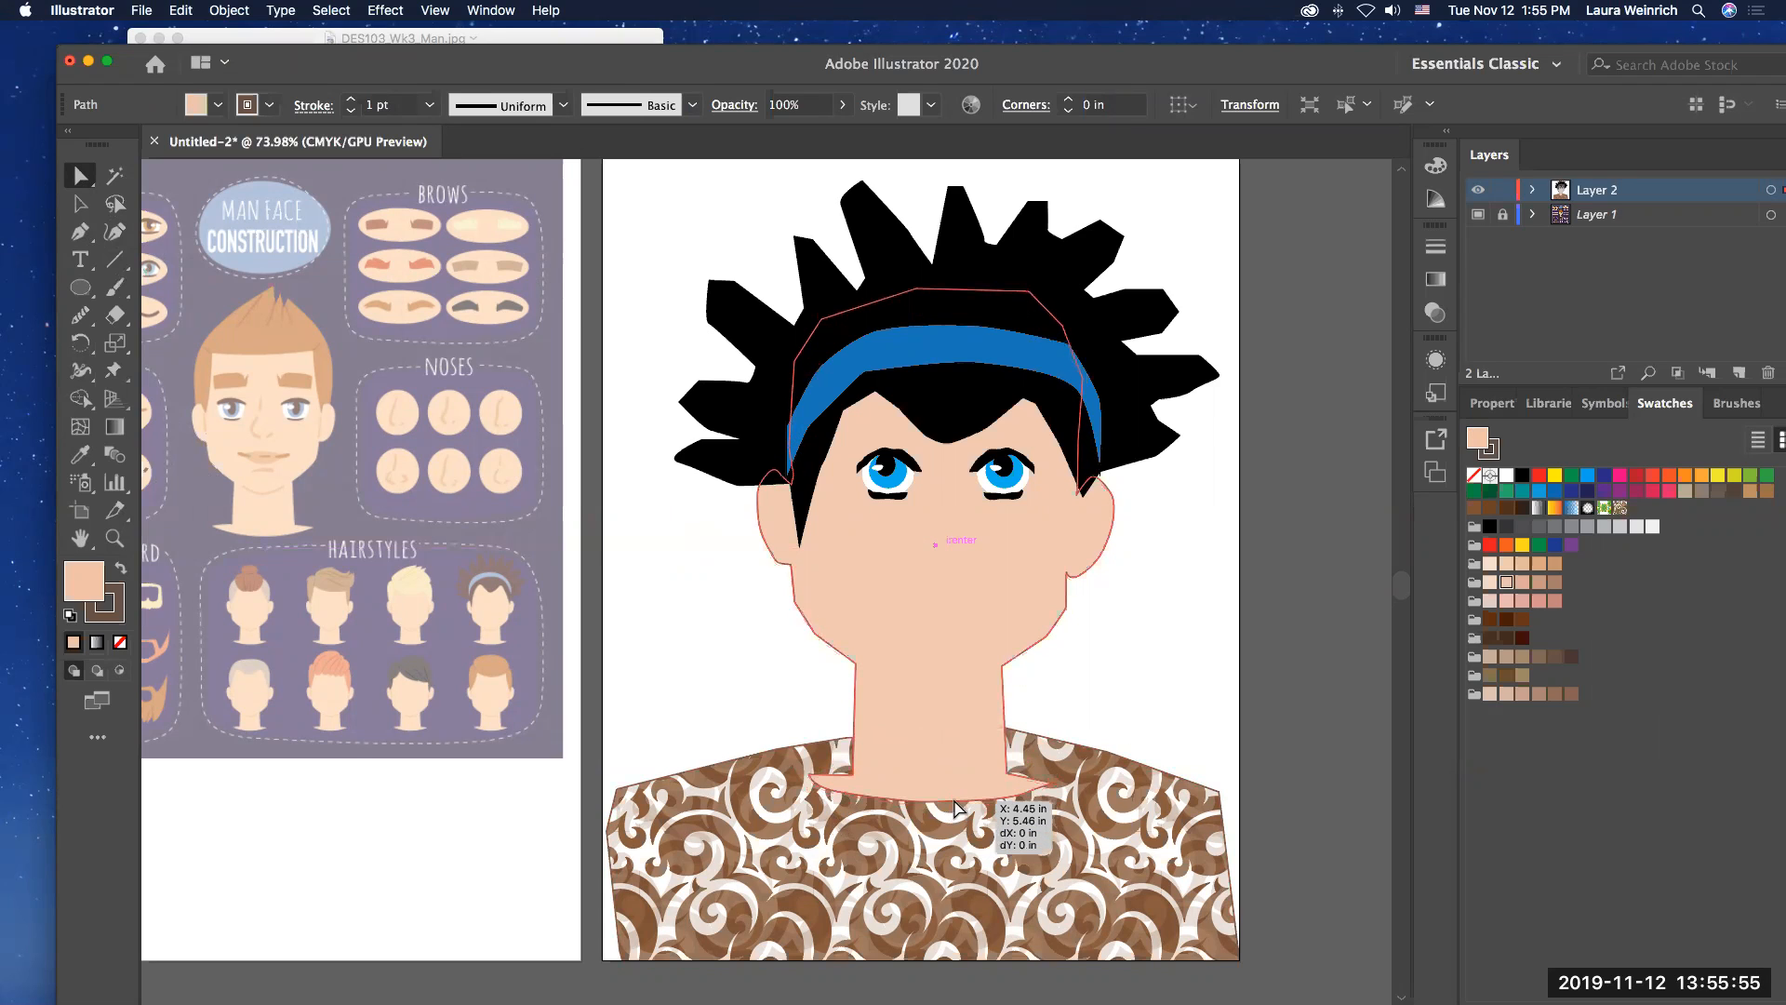
click(958, 801)
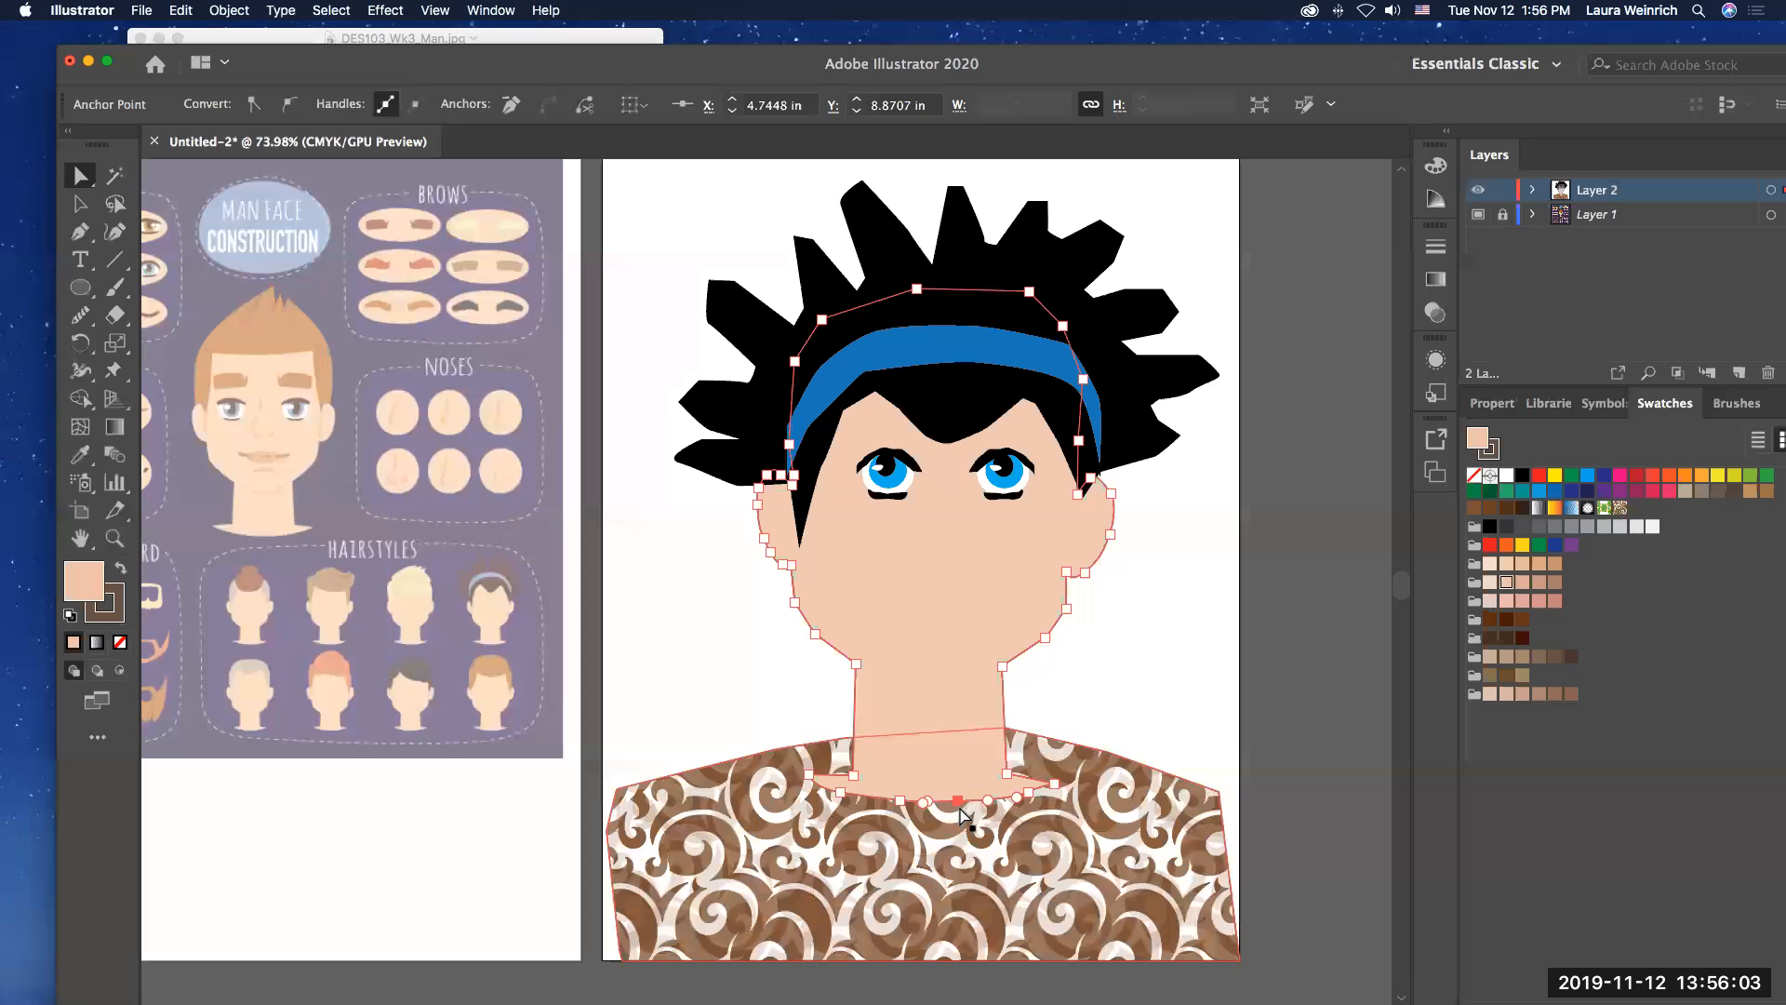
click(959, 802)
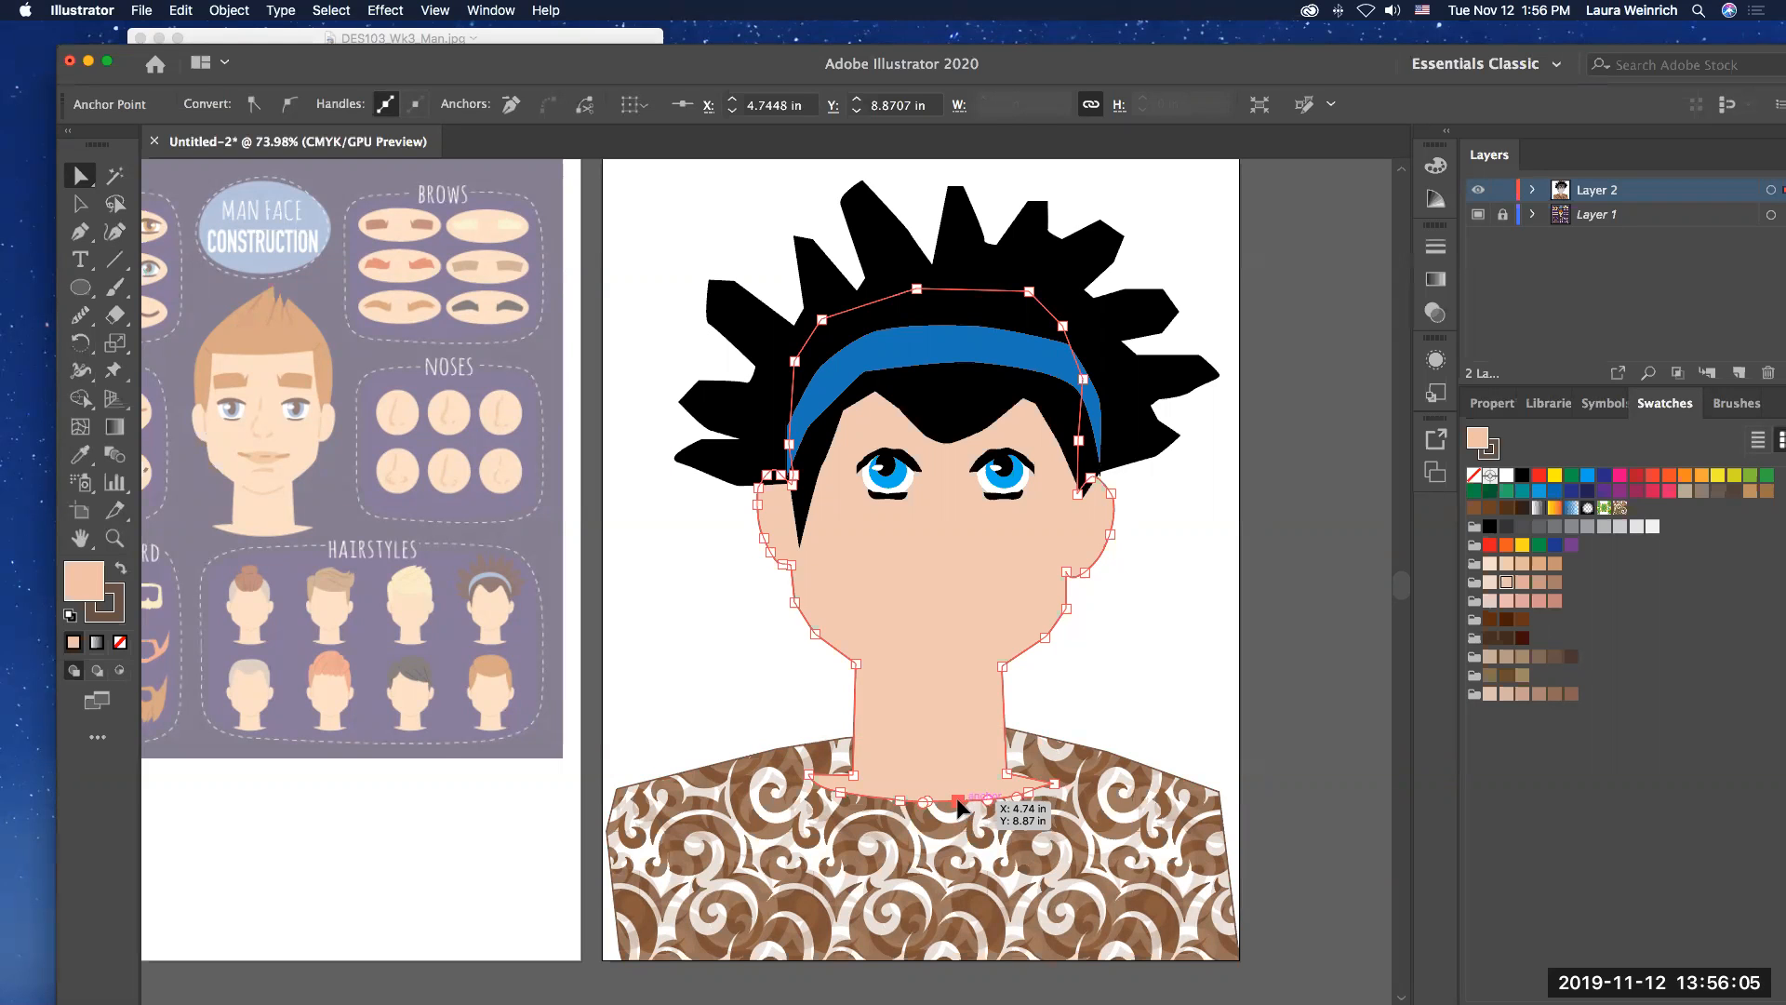
drag(958, 804, 962, 879)
Step: Move the adjacent left neckline anchor down to about X 3.47 in, Y 10 in and adjust its curve handle
click(900, 800)
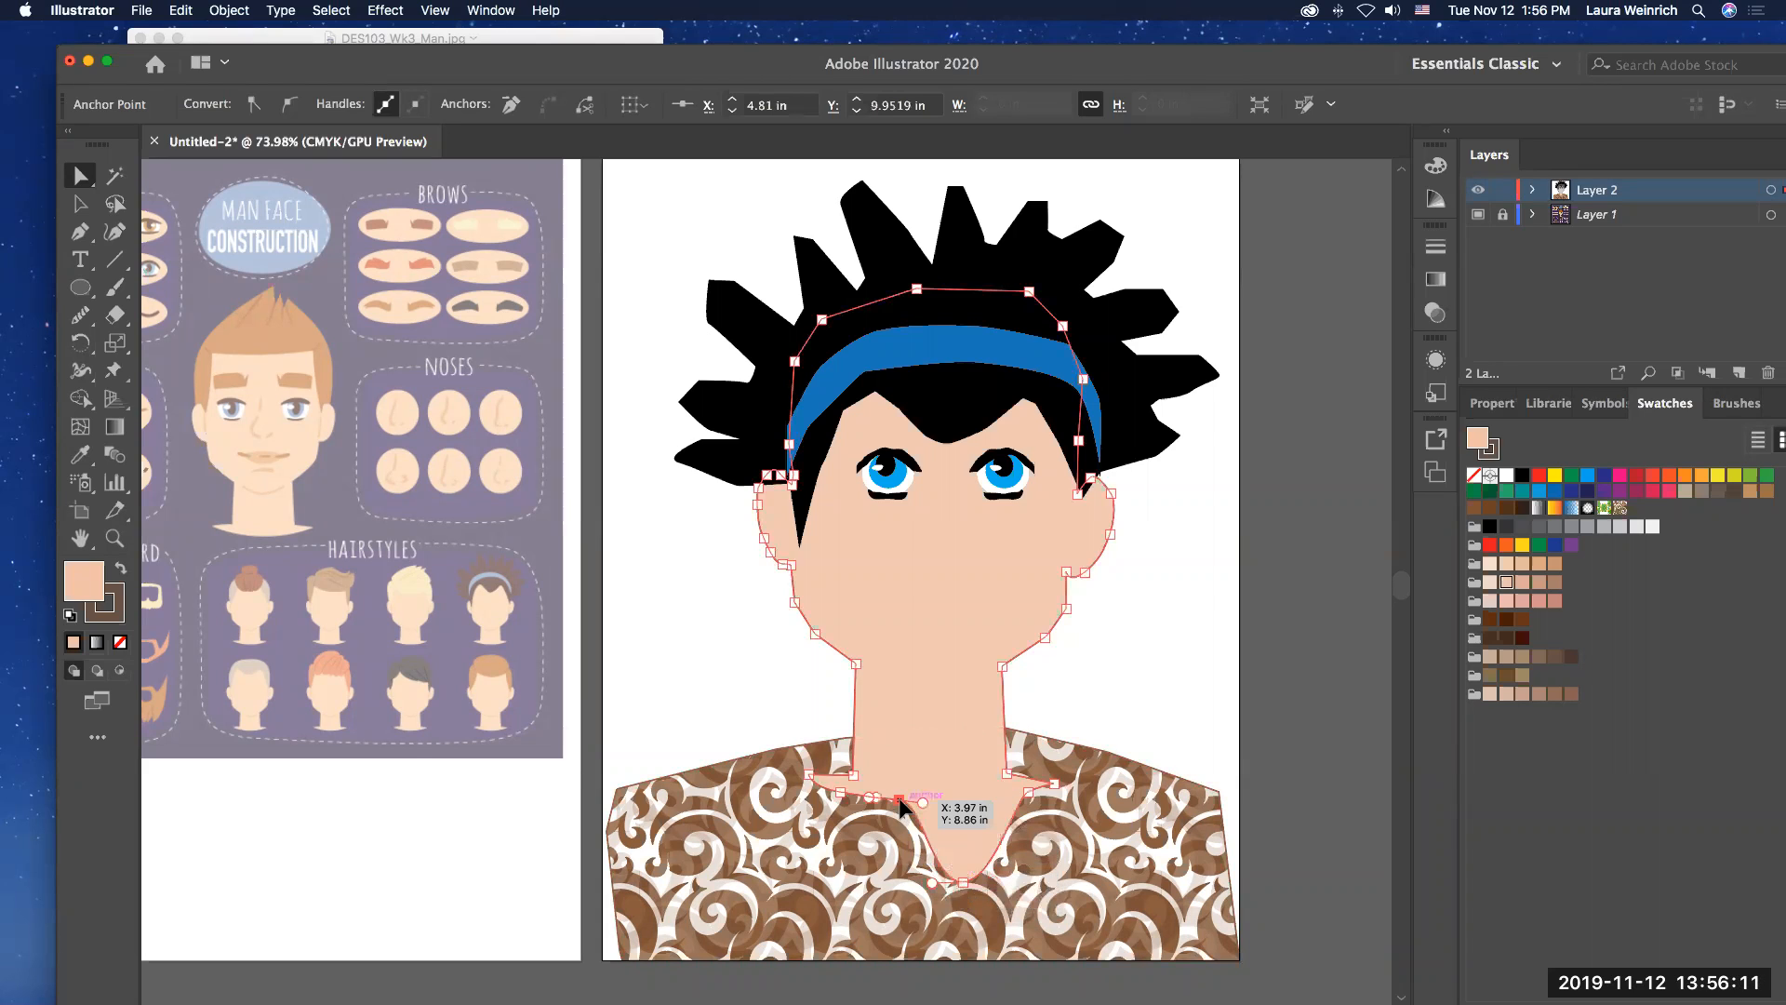
drag(900, 799, 862, 885)
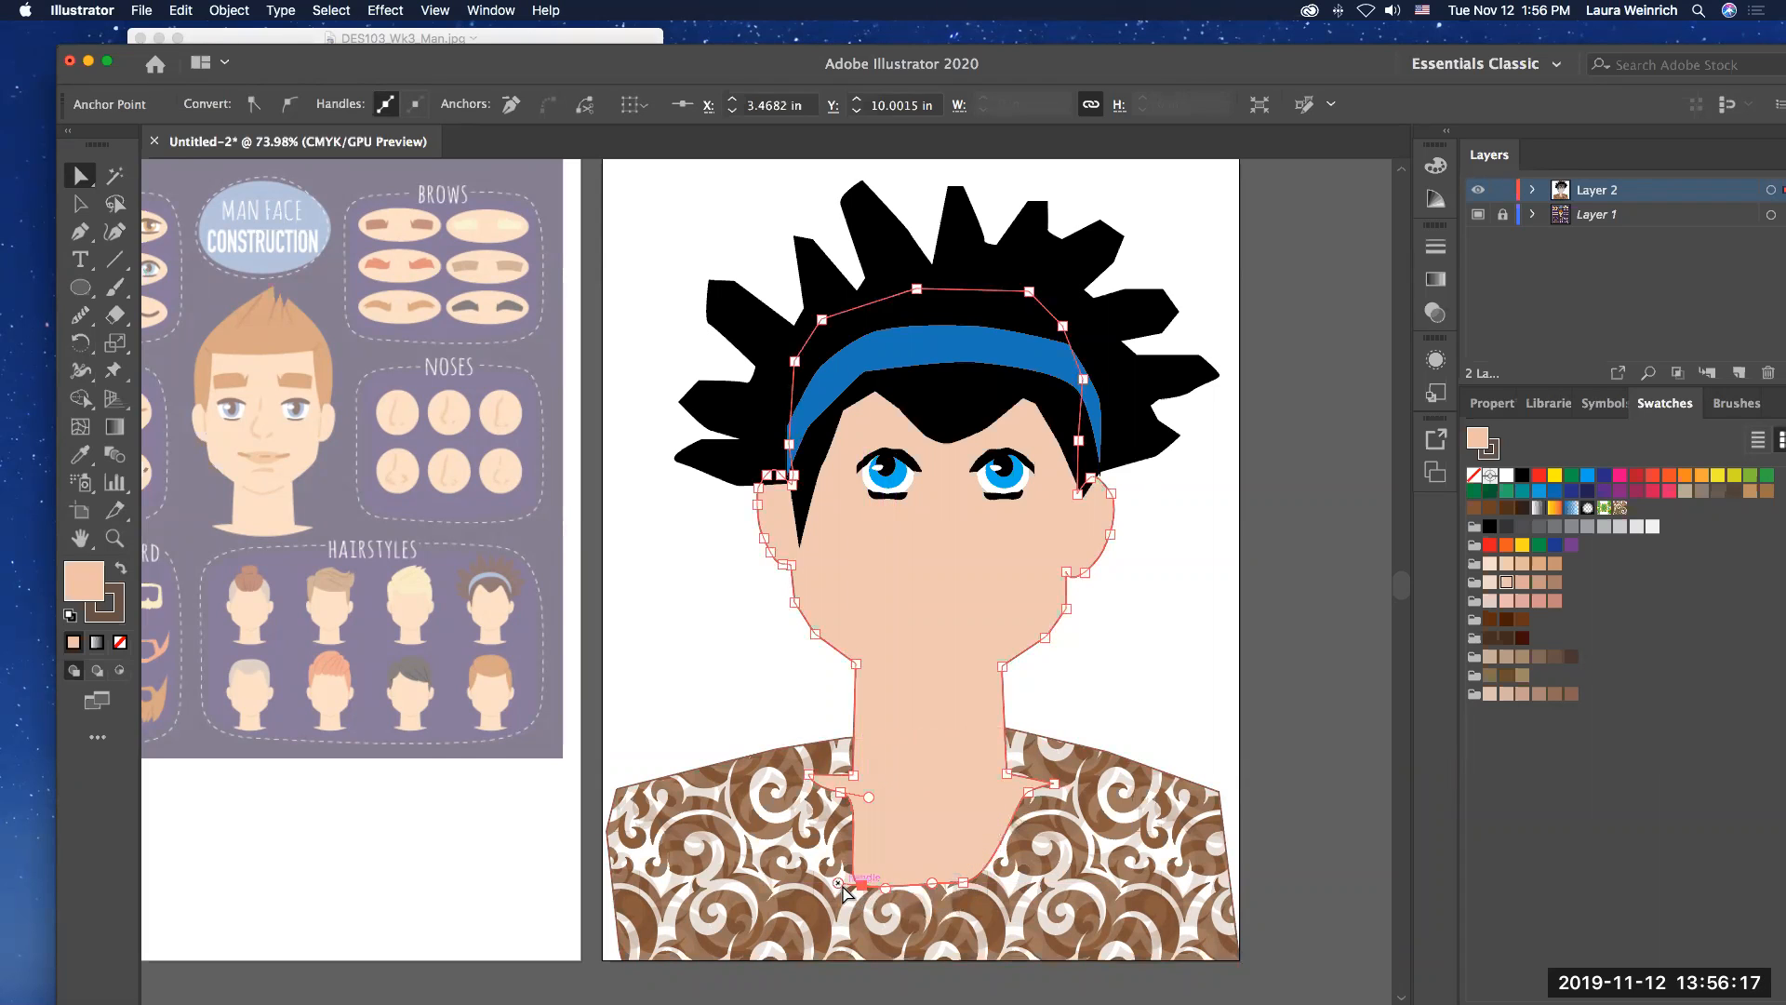
click(853, 873)
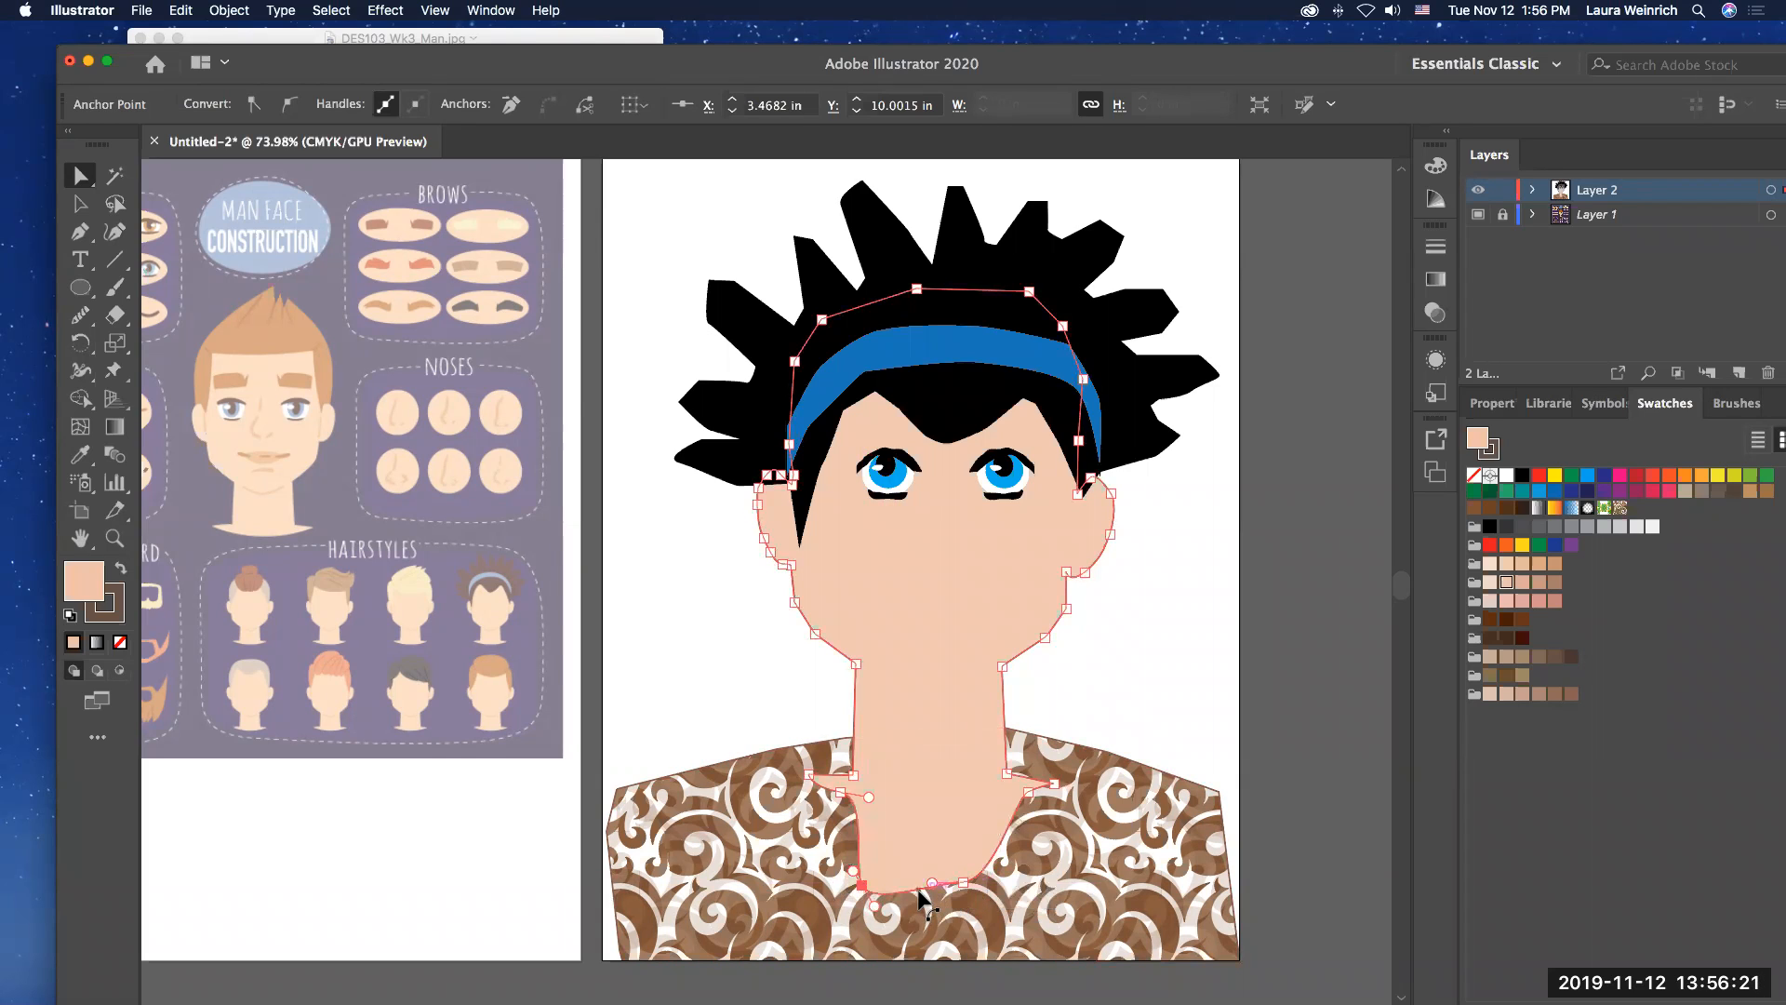
Step: Add an anchor point midway along the neckline's lower edge at about X 4.16 in, Y 10.06 in and convert it to a corner
click(80, 235)
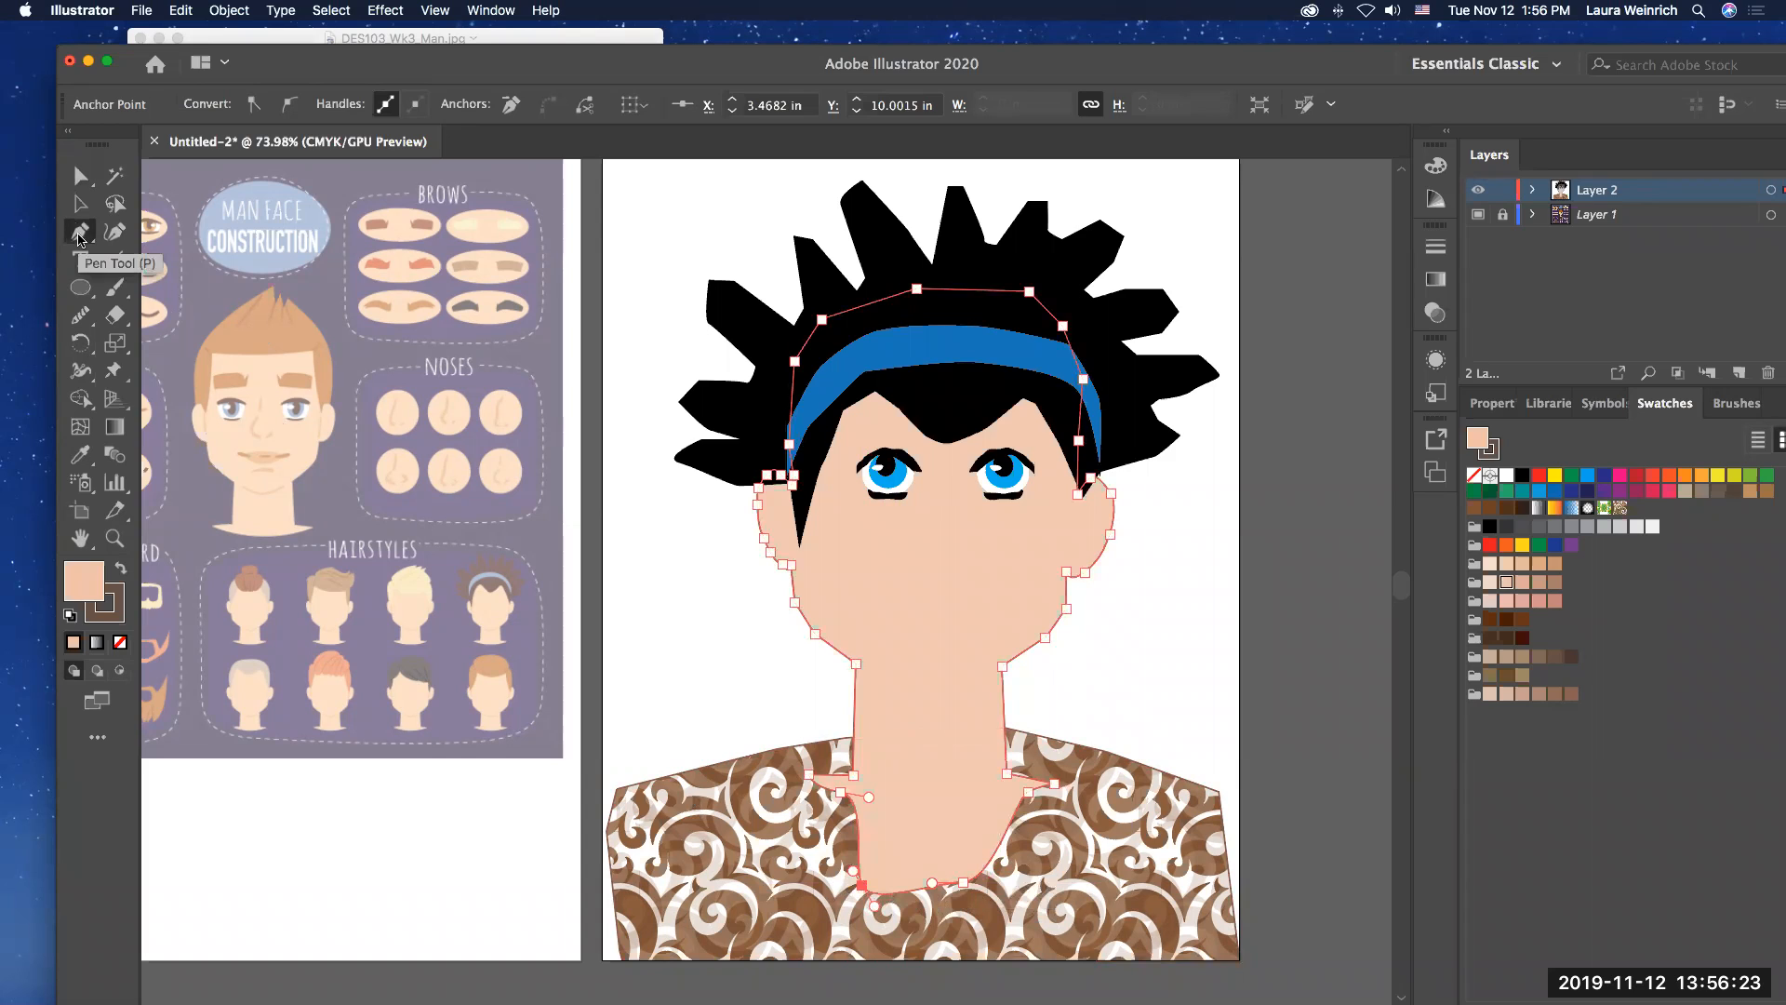
drag(85, 242, 174, 270)
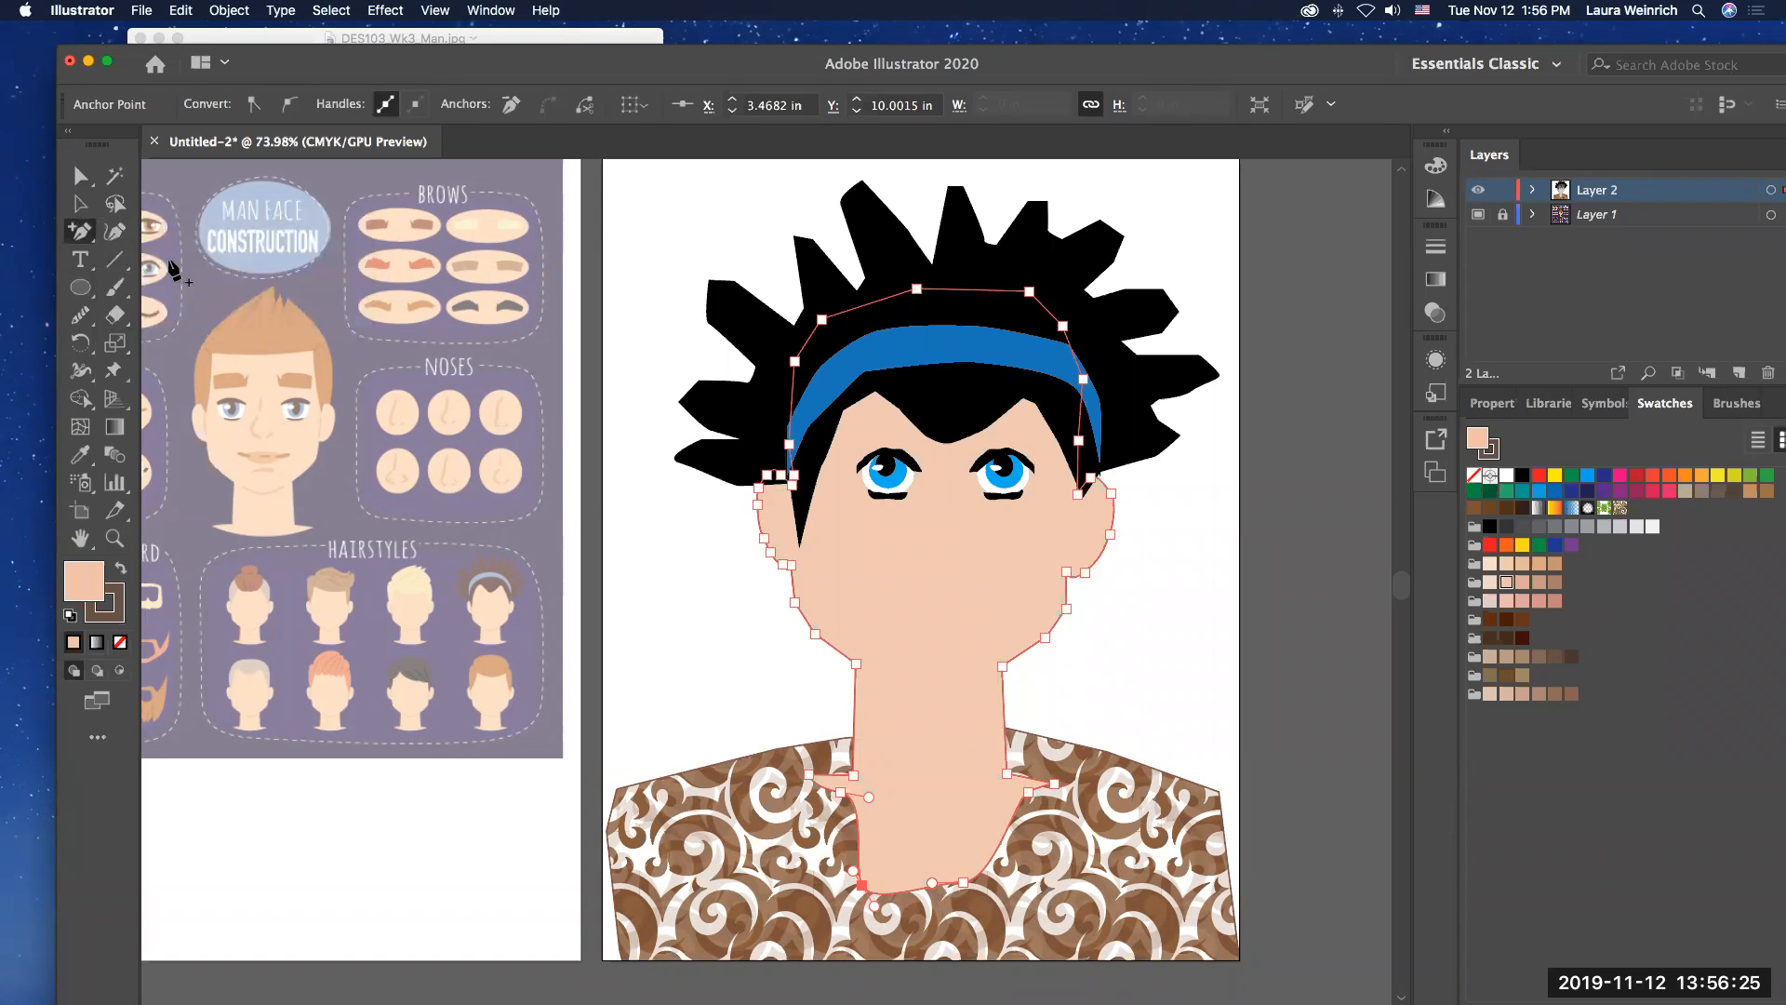
click(914, 888)
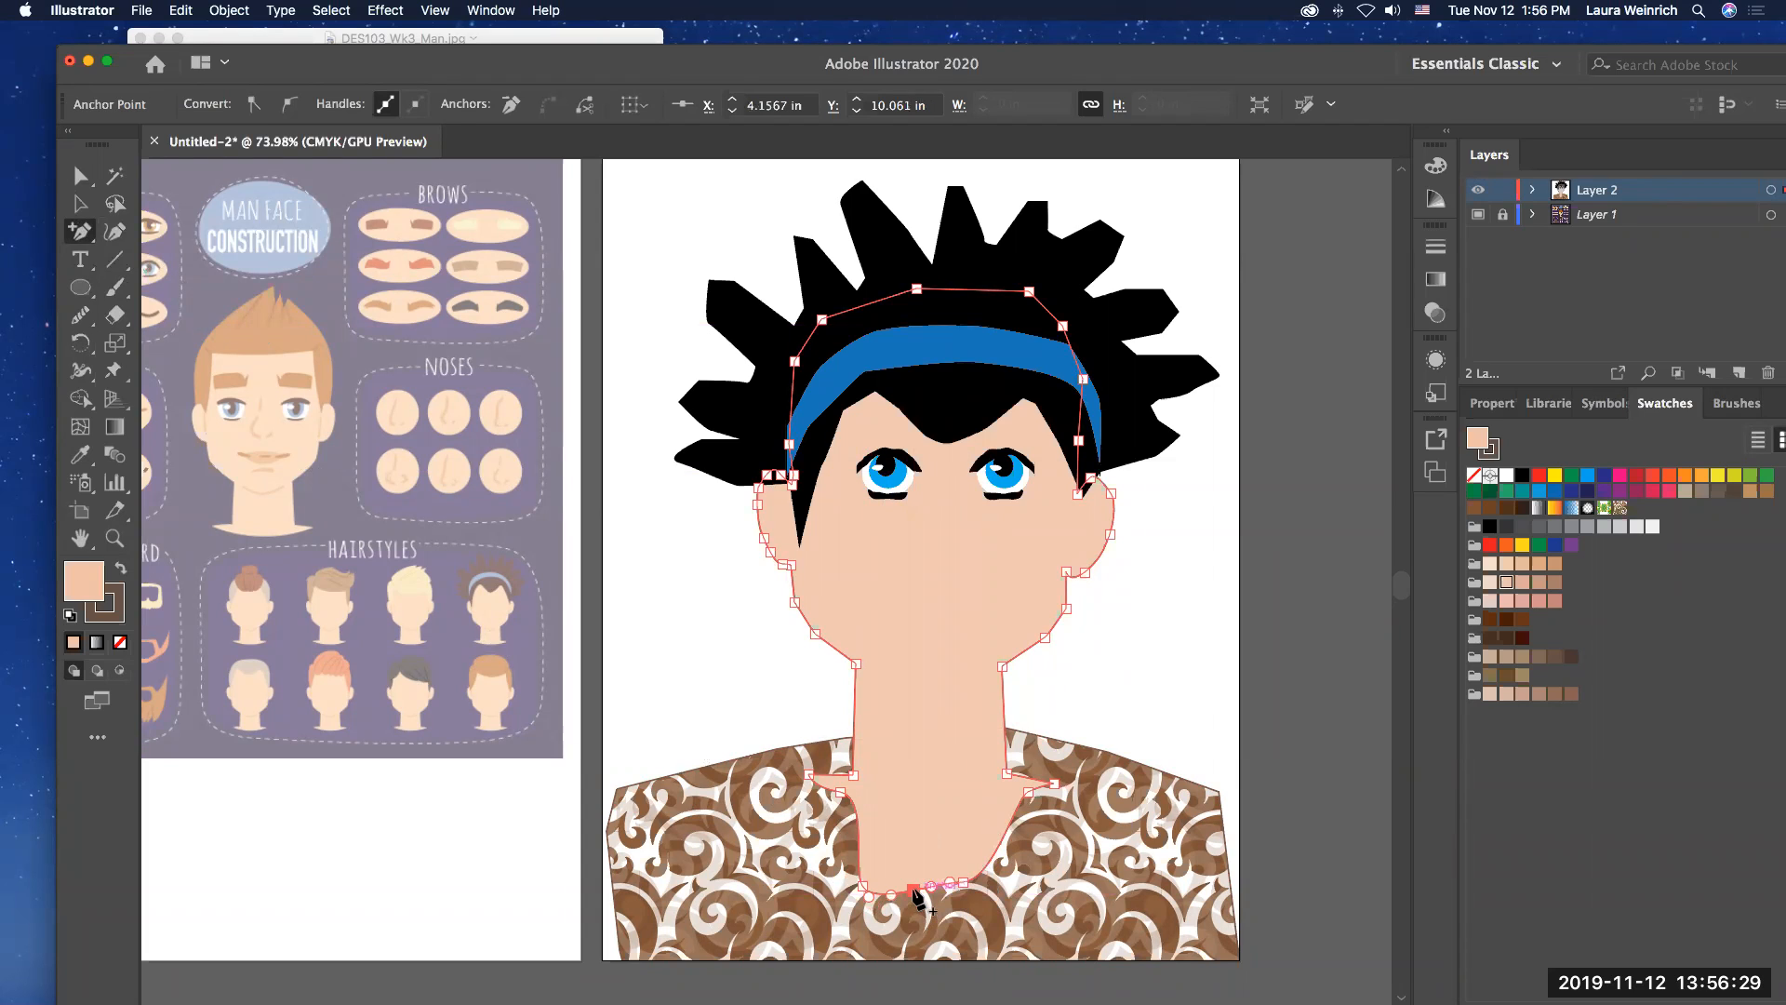
click(915, 893)
click(1121, 574)
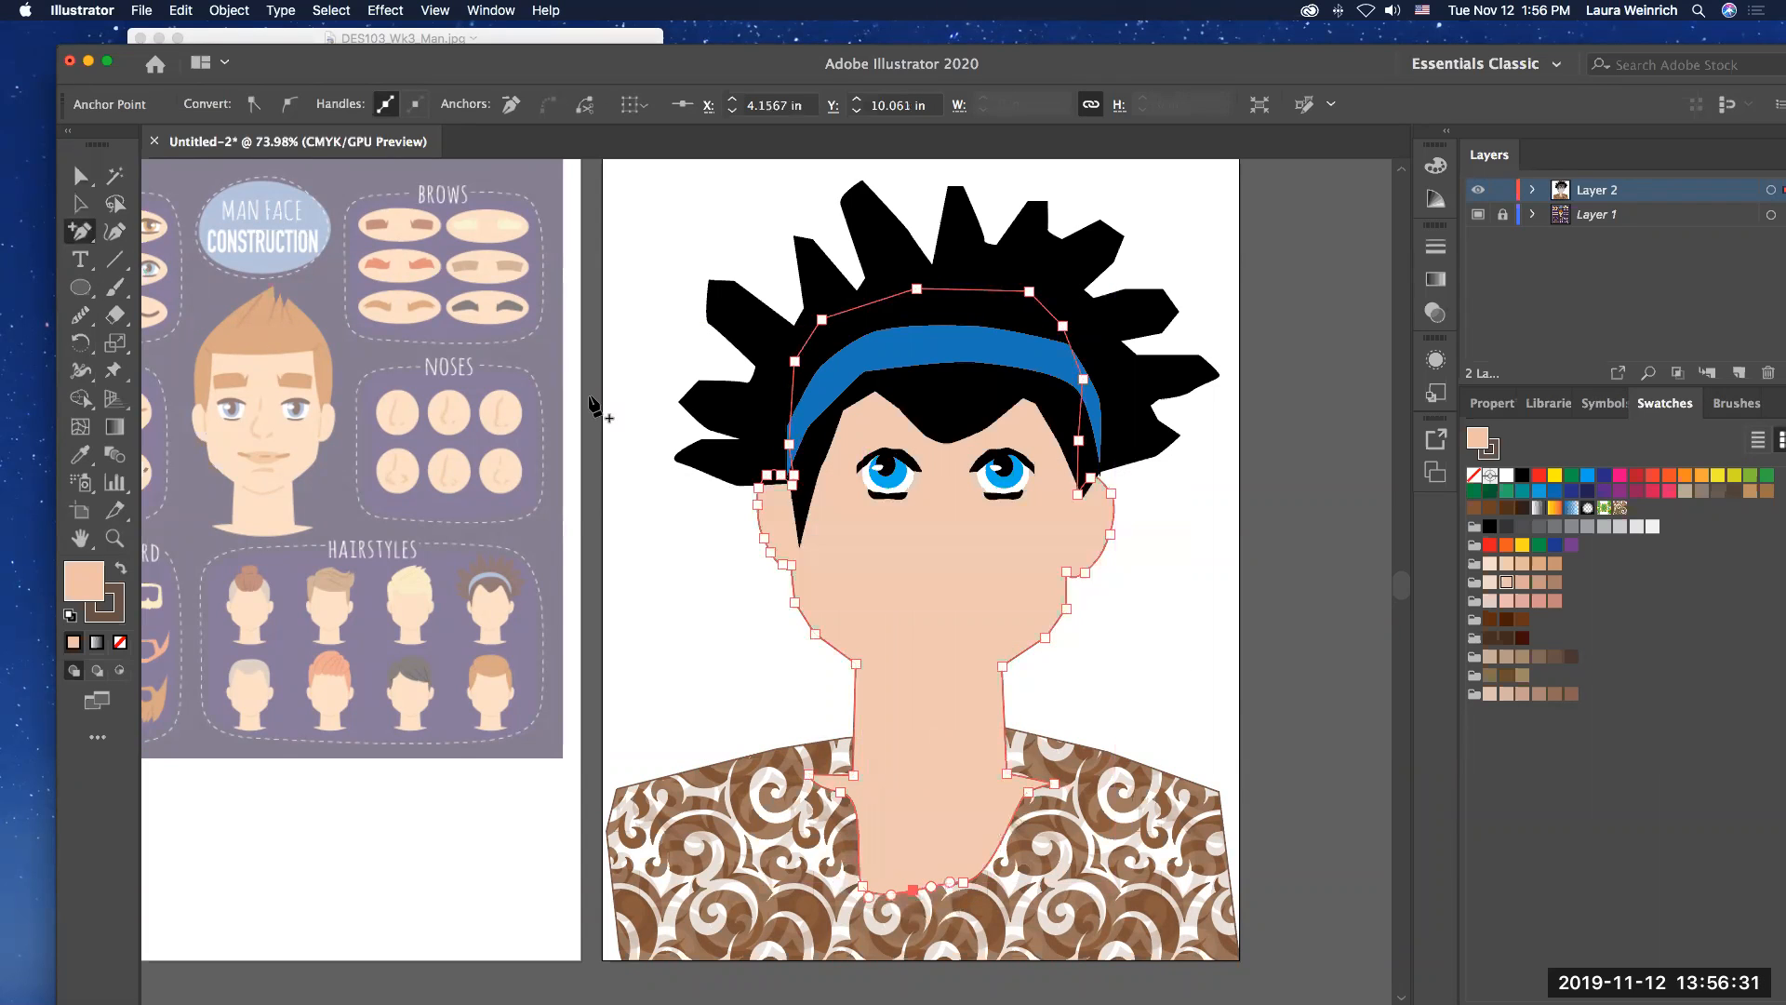
click(80, 175)
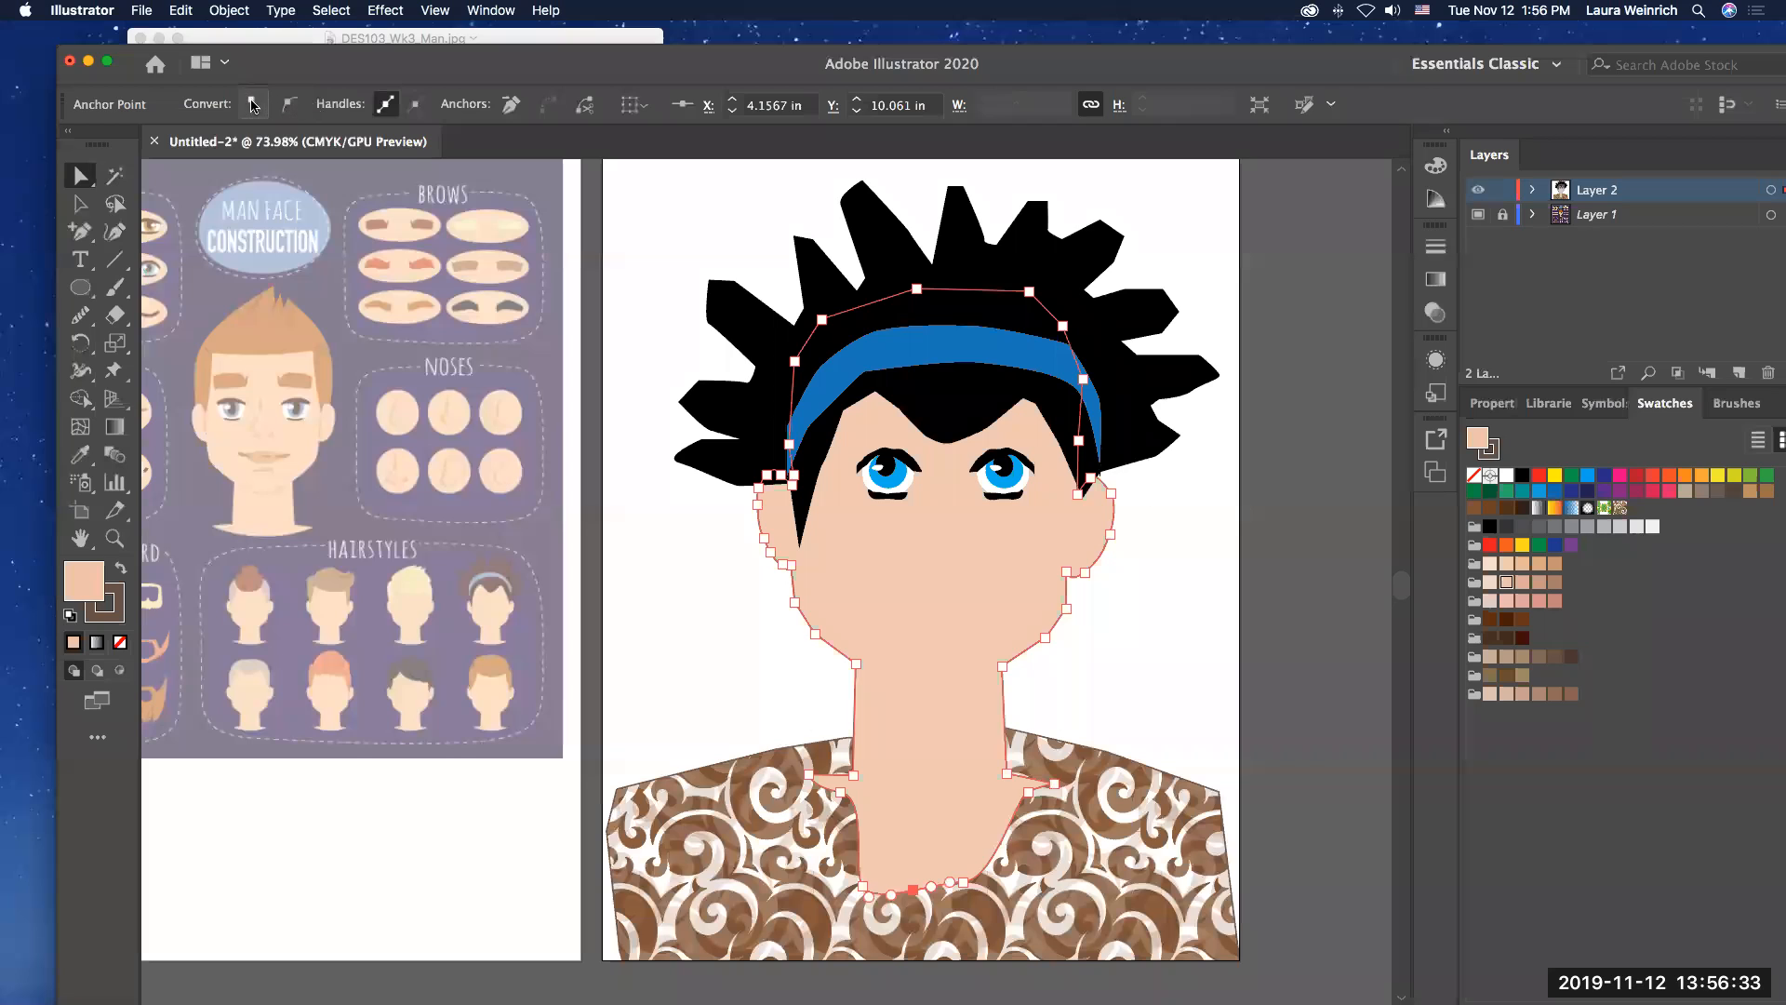
click(253, 104)
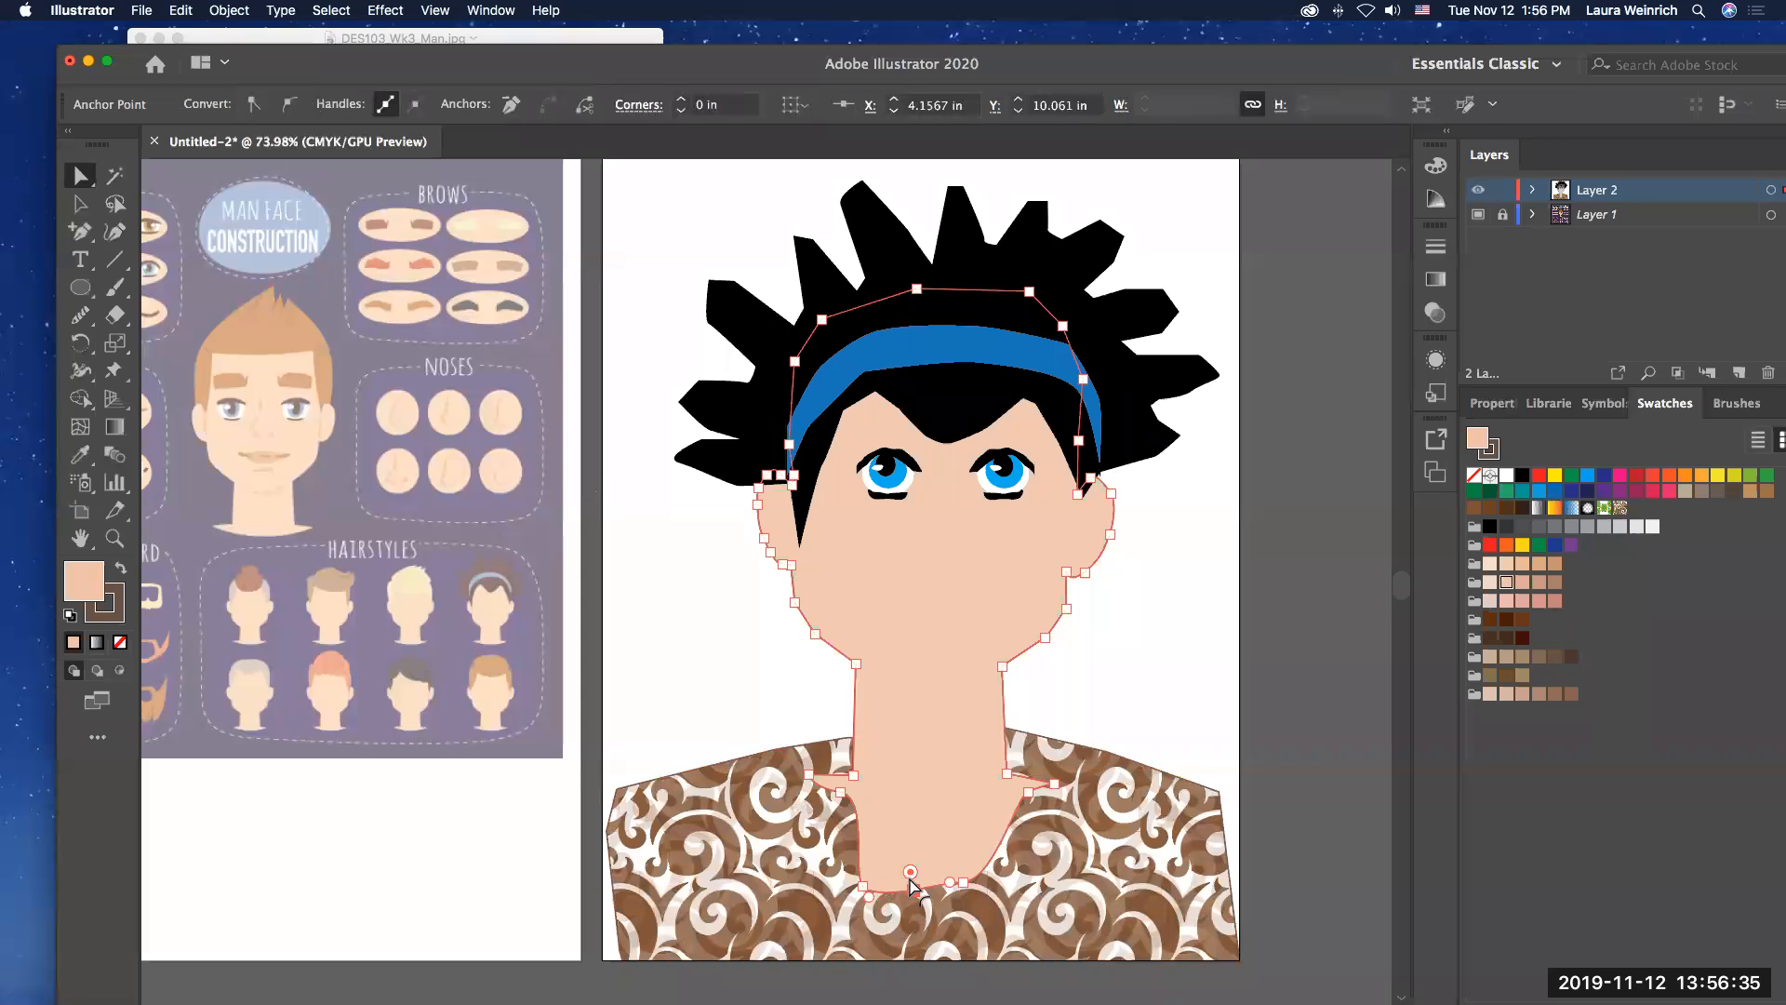
Step: Reshape the neckline into a V by lowering the new middle anchor and moving the left anchor to about X 3.55 in, Y 9.63 in
click(914, 891)
key(super+z)
mouse_move(951, 879)
mouse_down()
mouse_move(946, 857)
mouse_move(950, 900)
mouse_up()
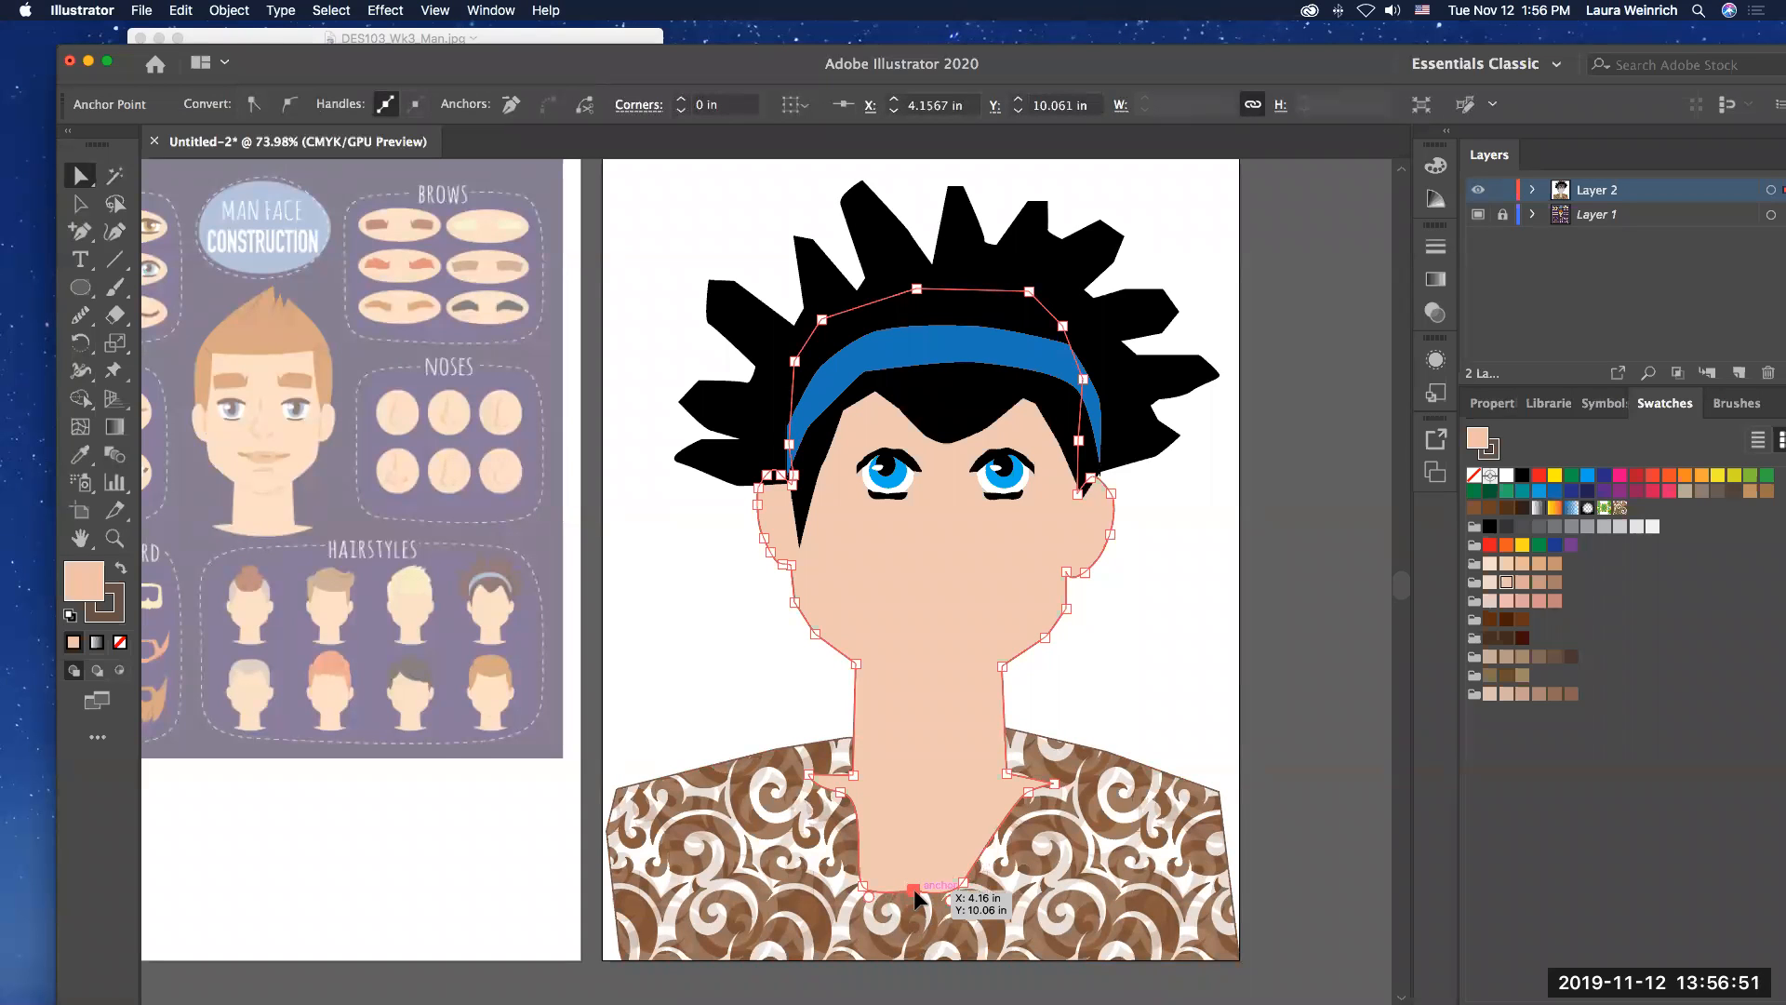
drag(913, 909, 857, 813)
click(864, 811)
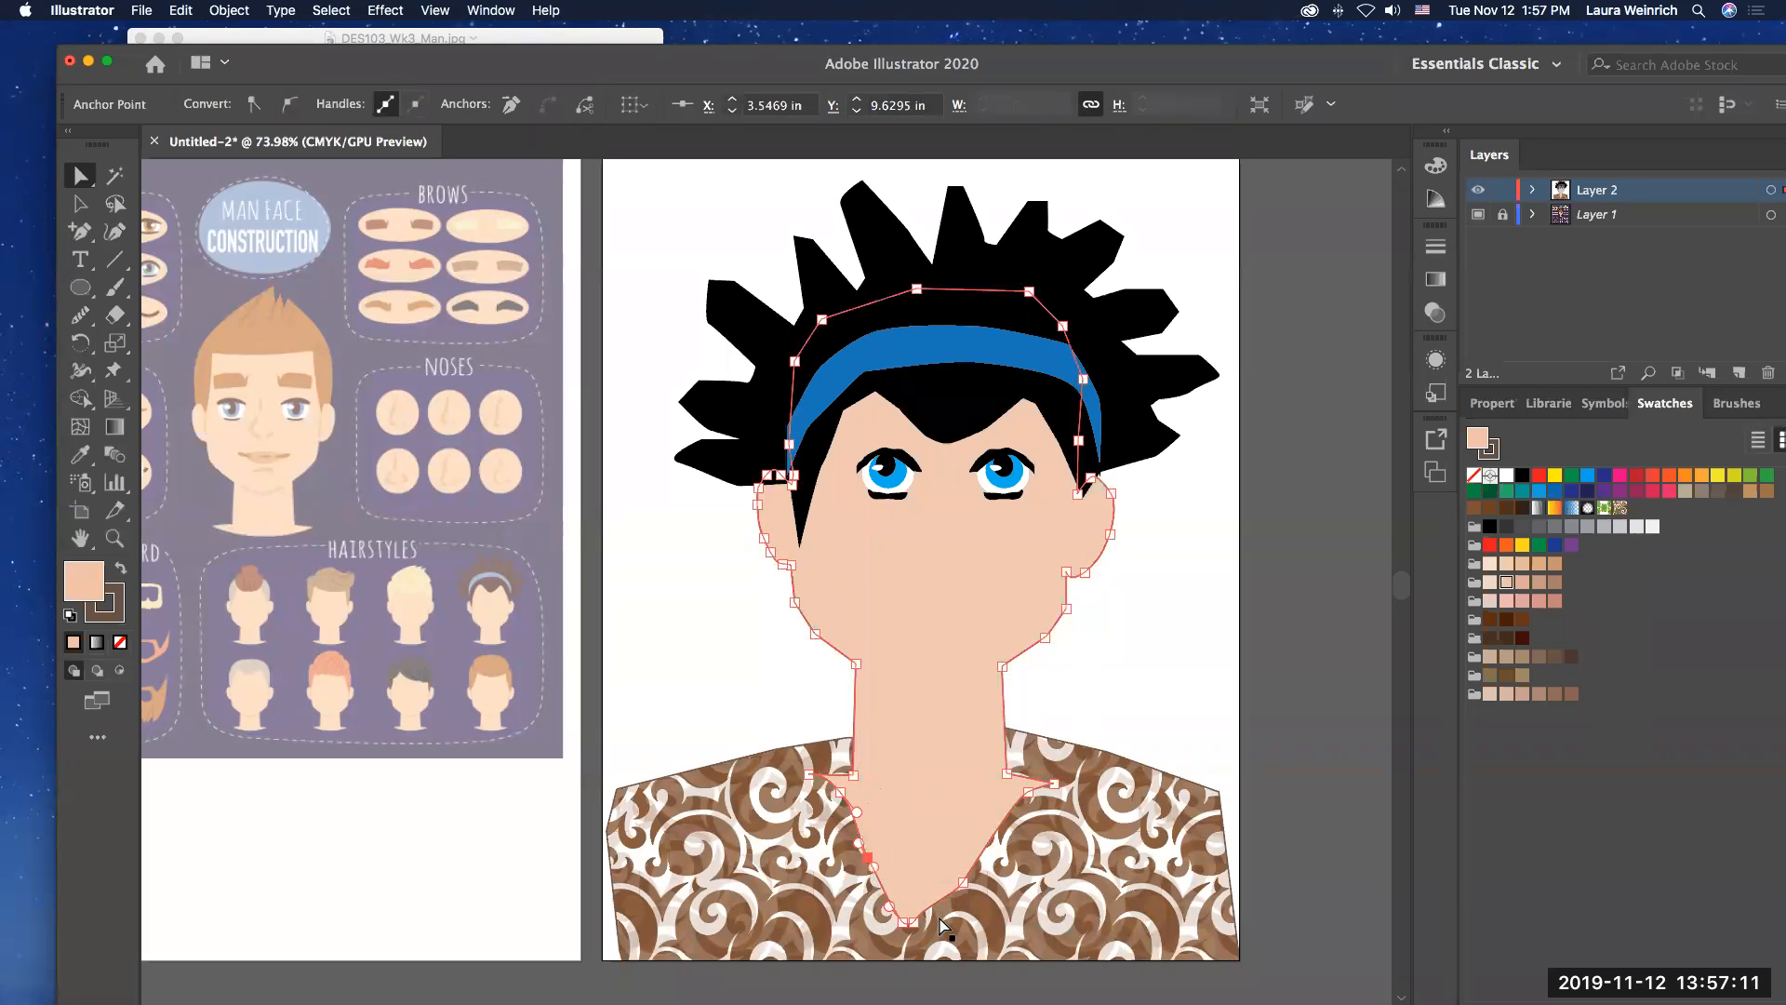
Step: Move the anchor on the right slope of the V neckline to about X 4.83 in, Y 9.75 in
drag(965, 888, 968, 871)
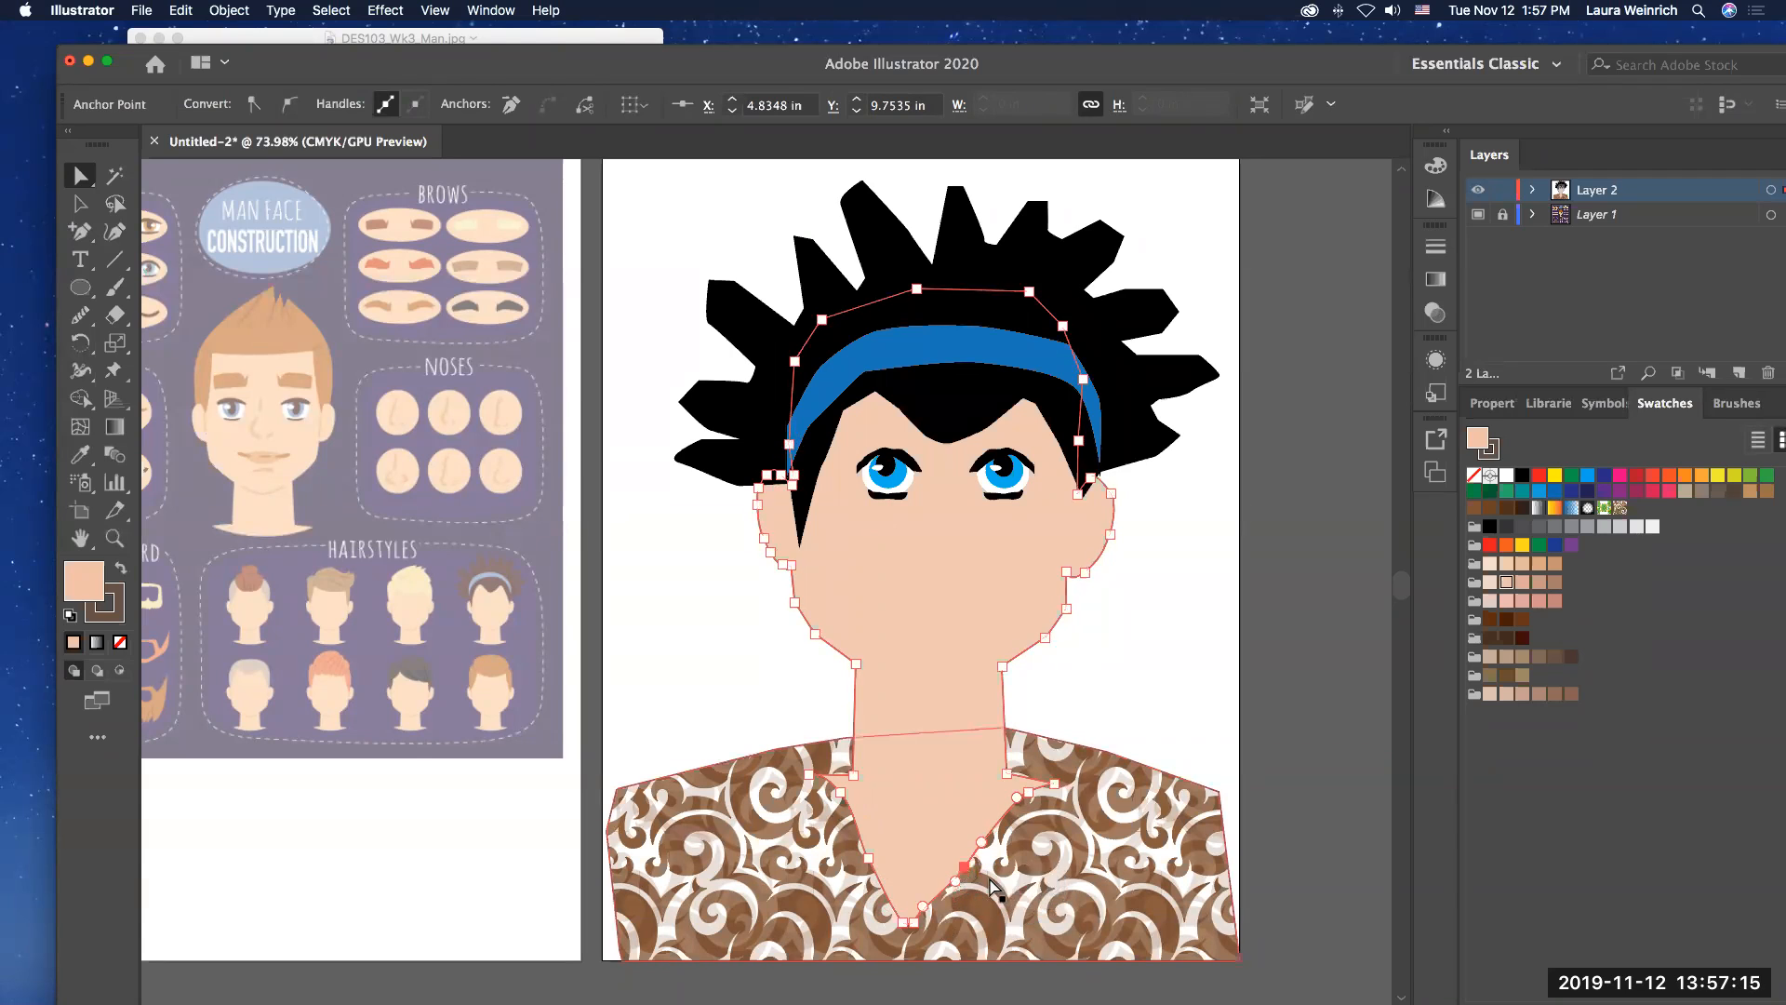
click(1006, 891)
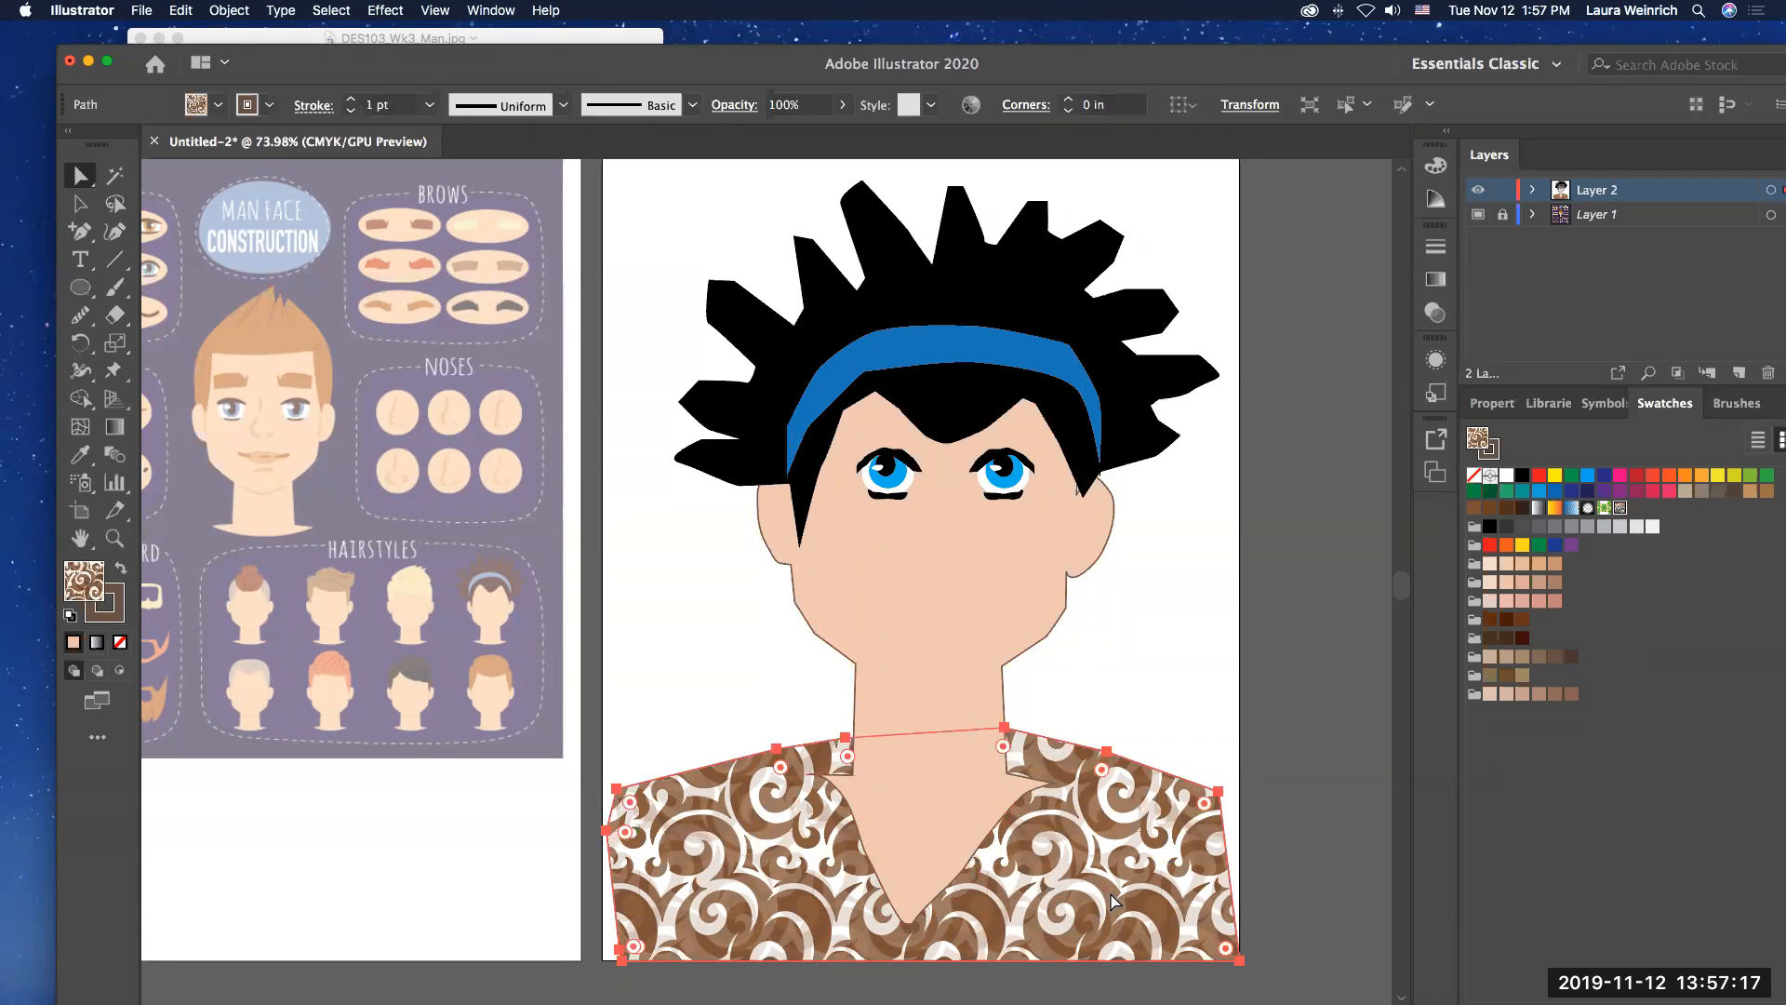
click(750, 687)
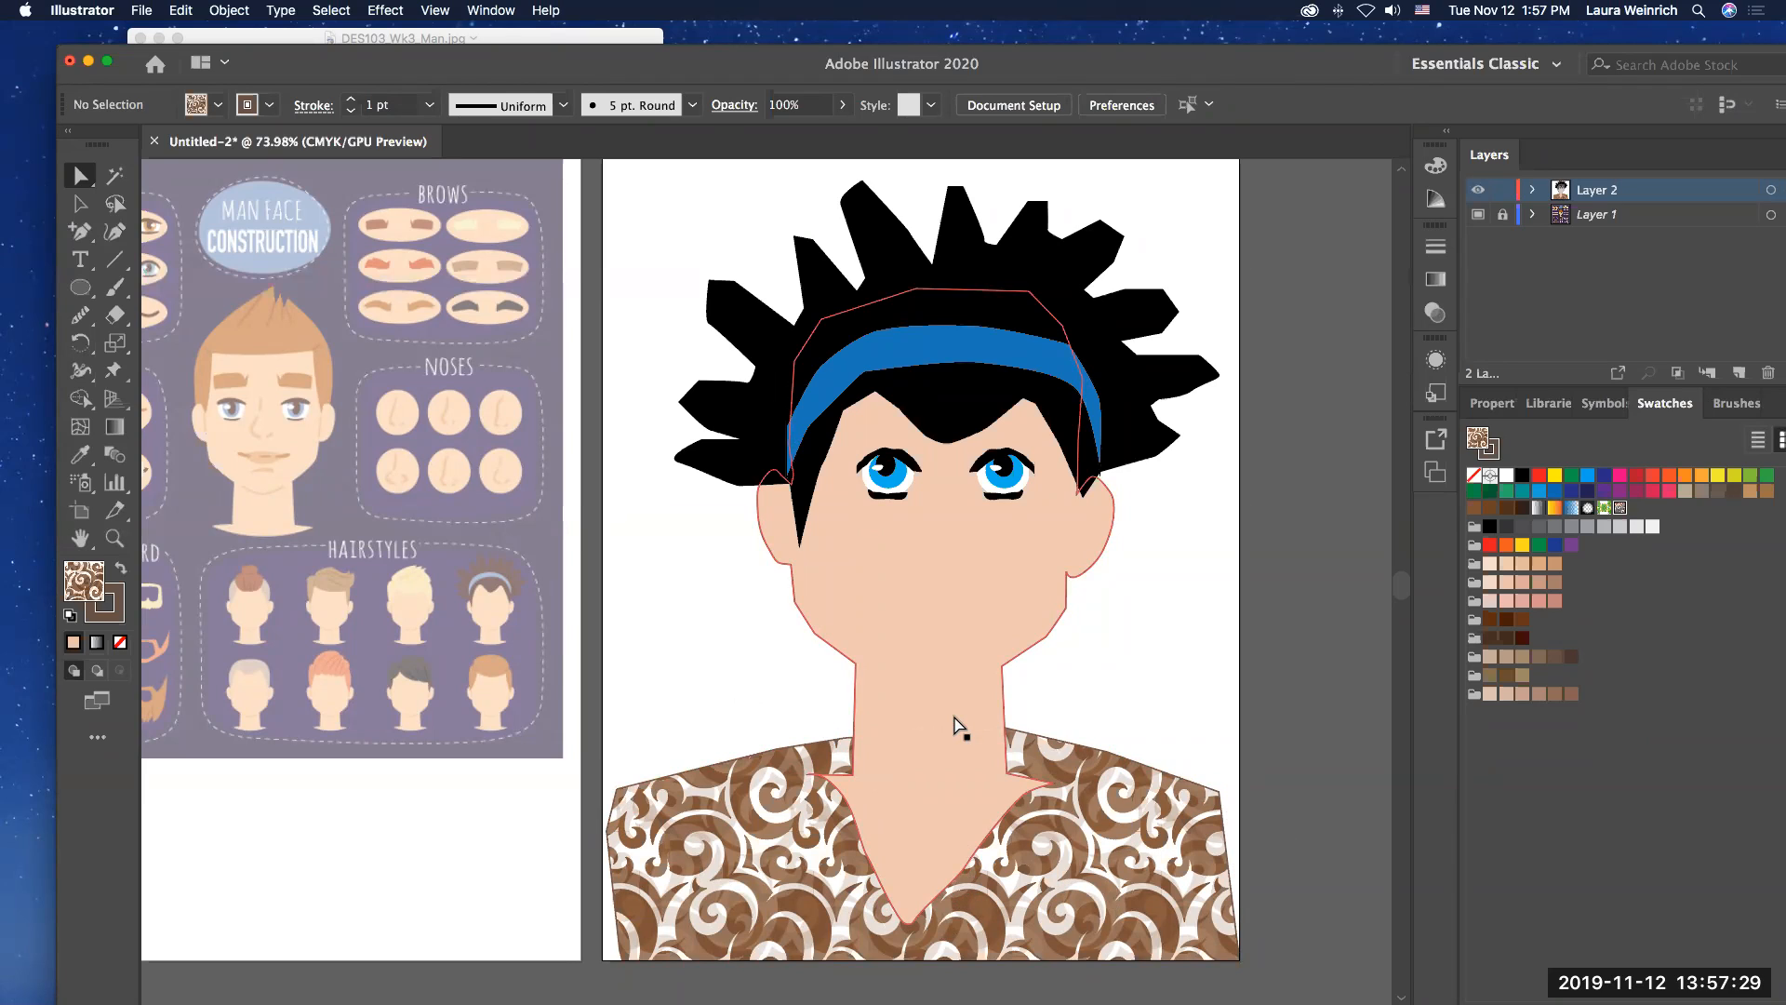
Step: Try the Super Soft Black Vignette, red and dark green fills on the shirt, settling on the green-and-yellow floral pattern
click(1070, 789)
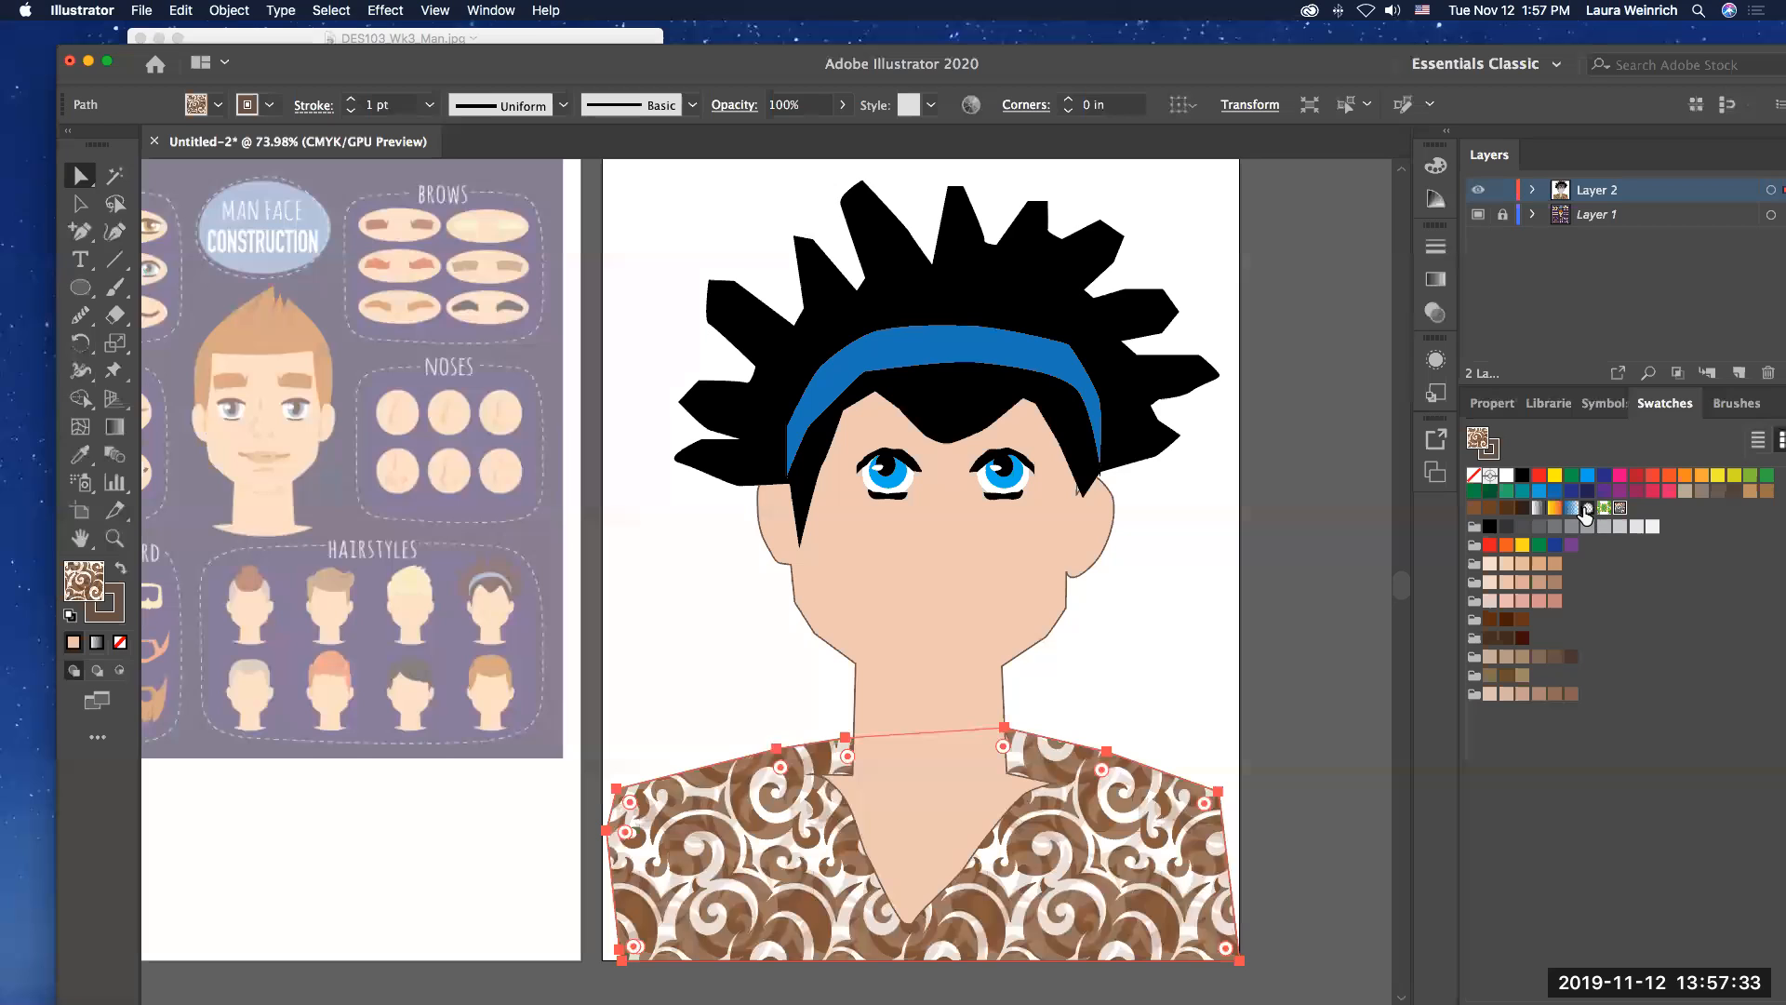
click(1587, 508)
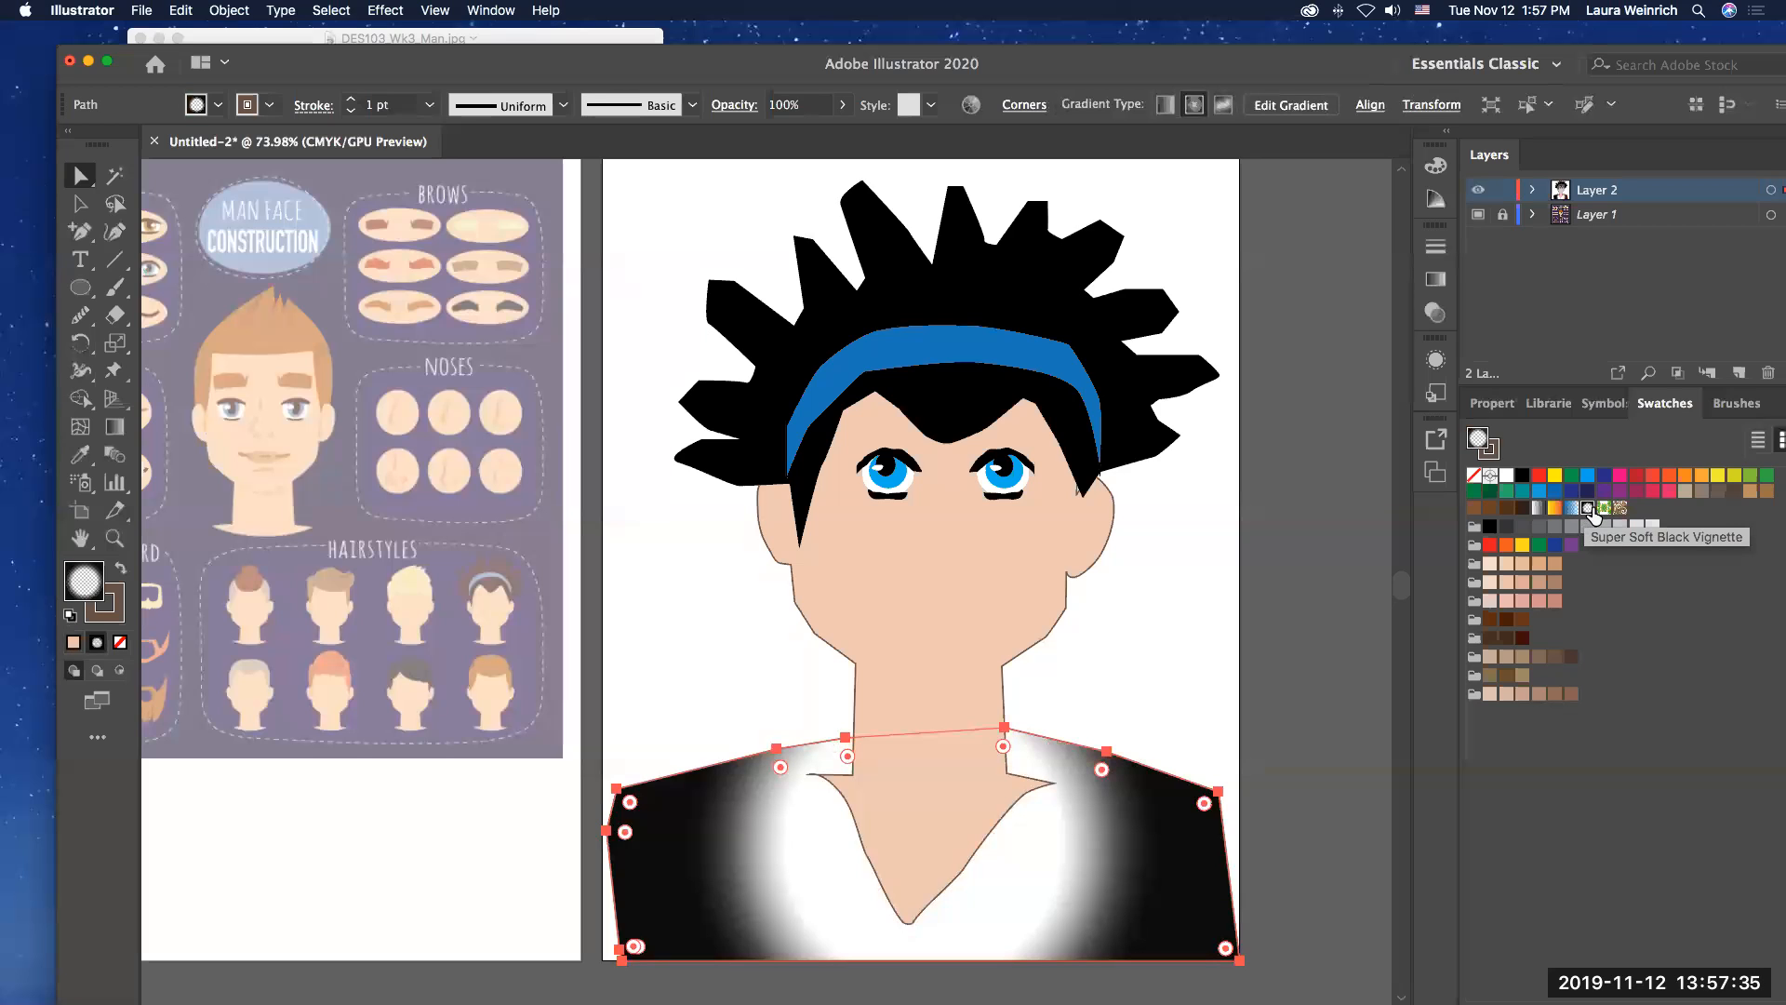
click(1604, 509)
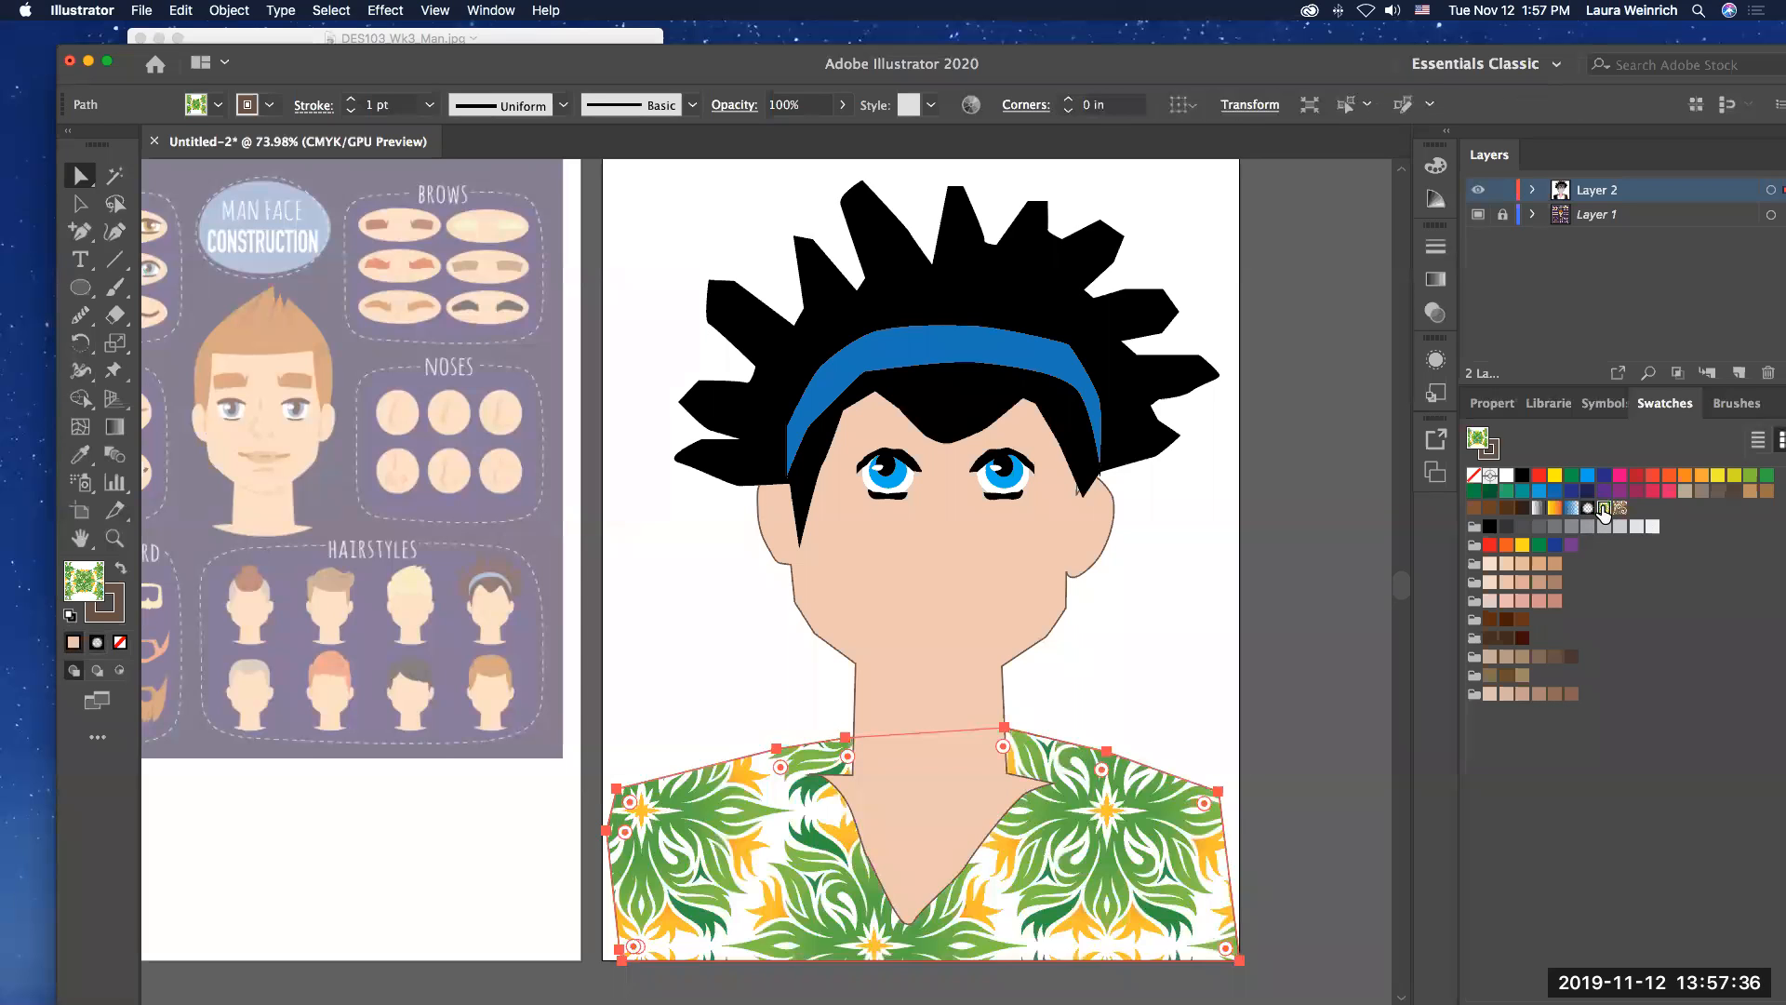
click(1539, 475)
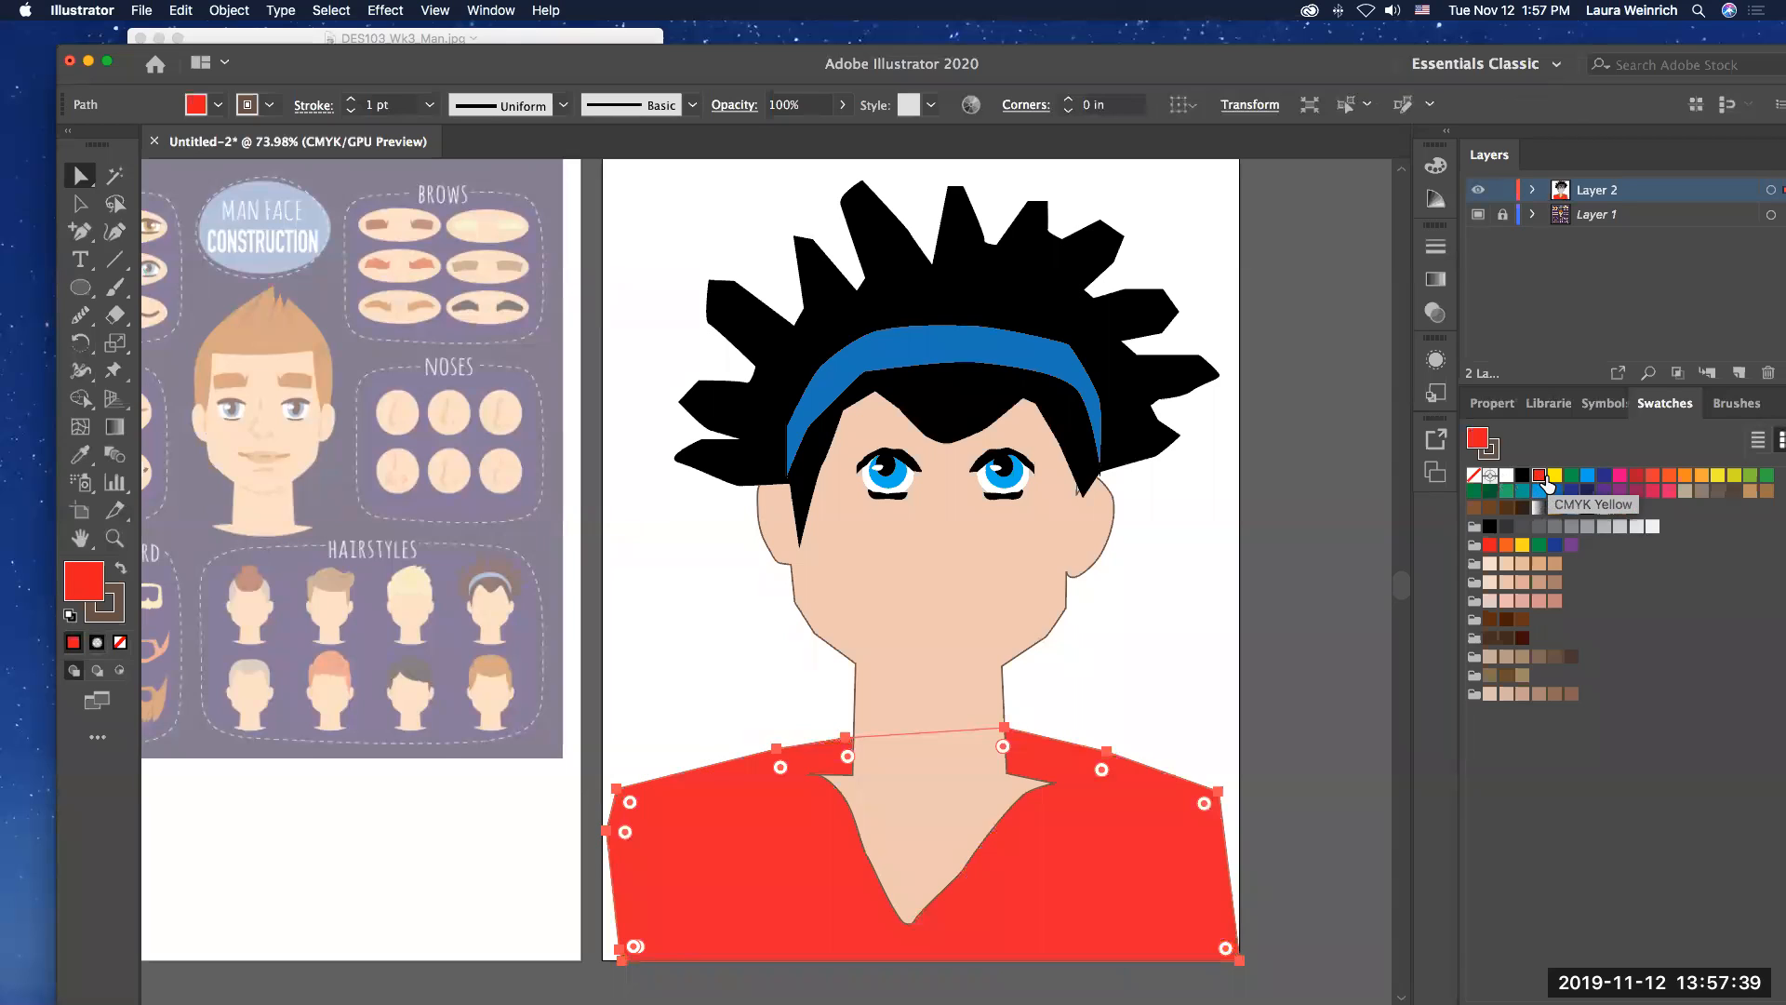
click(1489, 490)
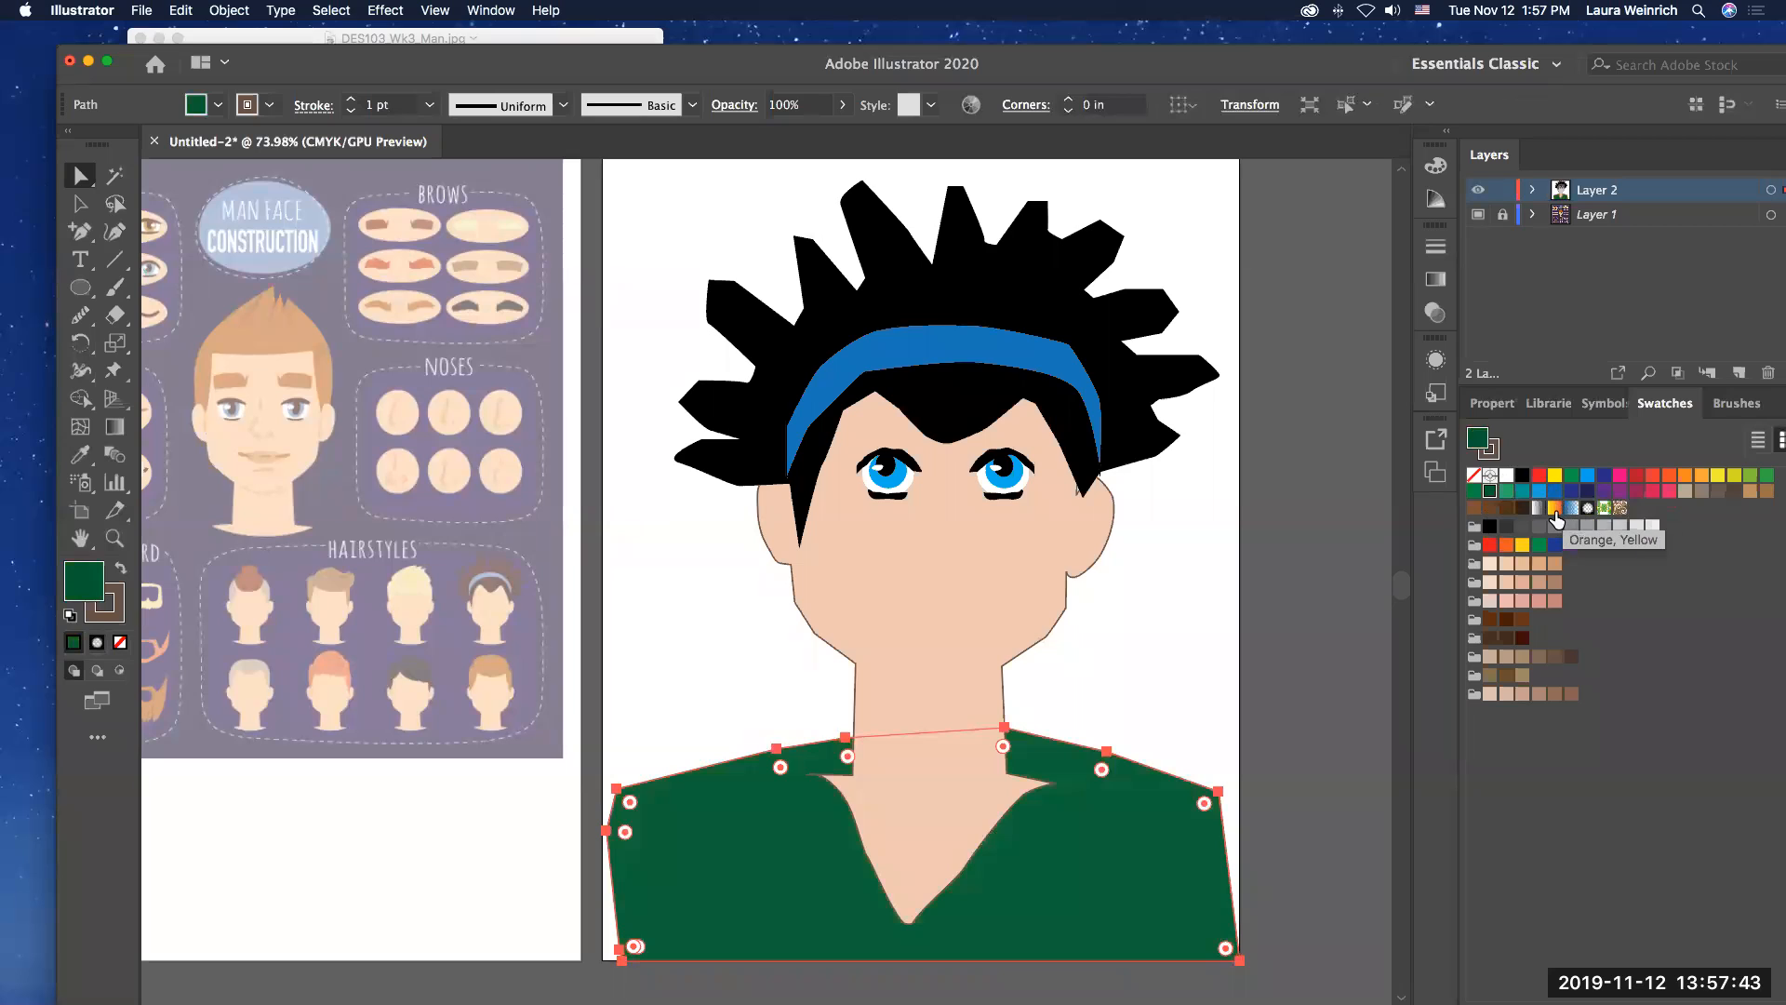
click(1555, 508)
click(1588, 509)
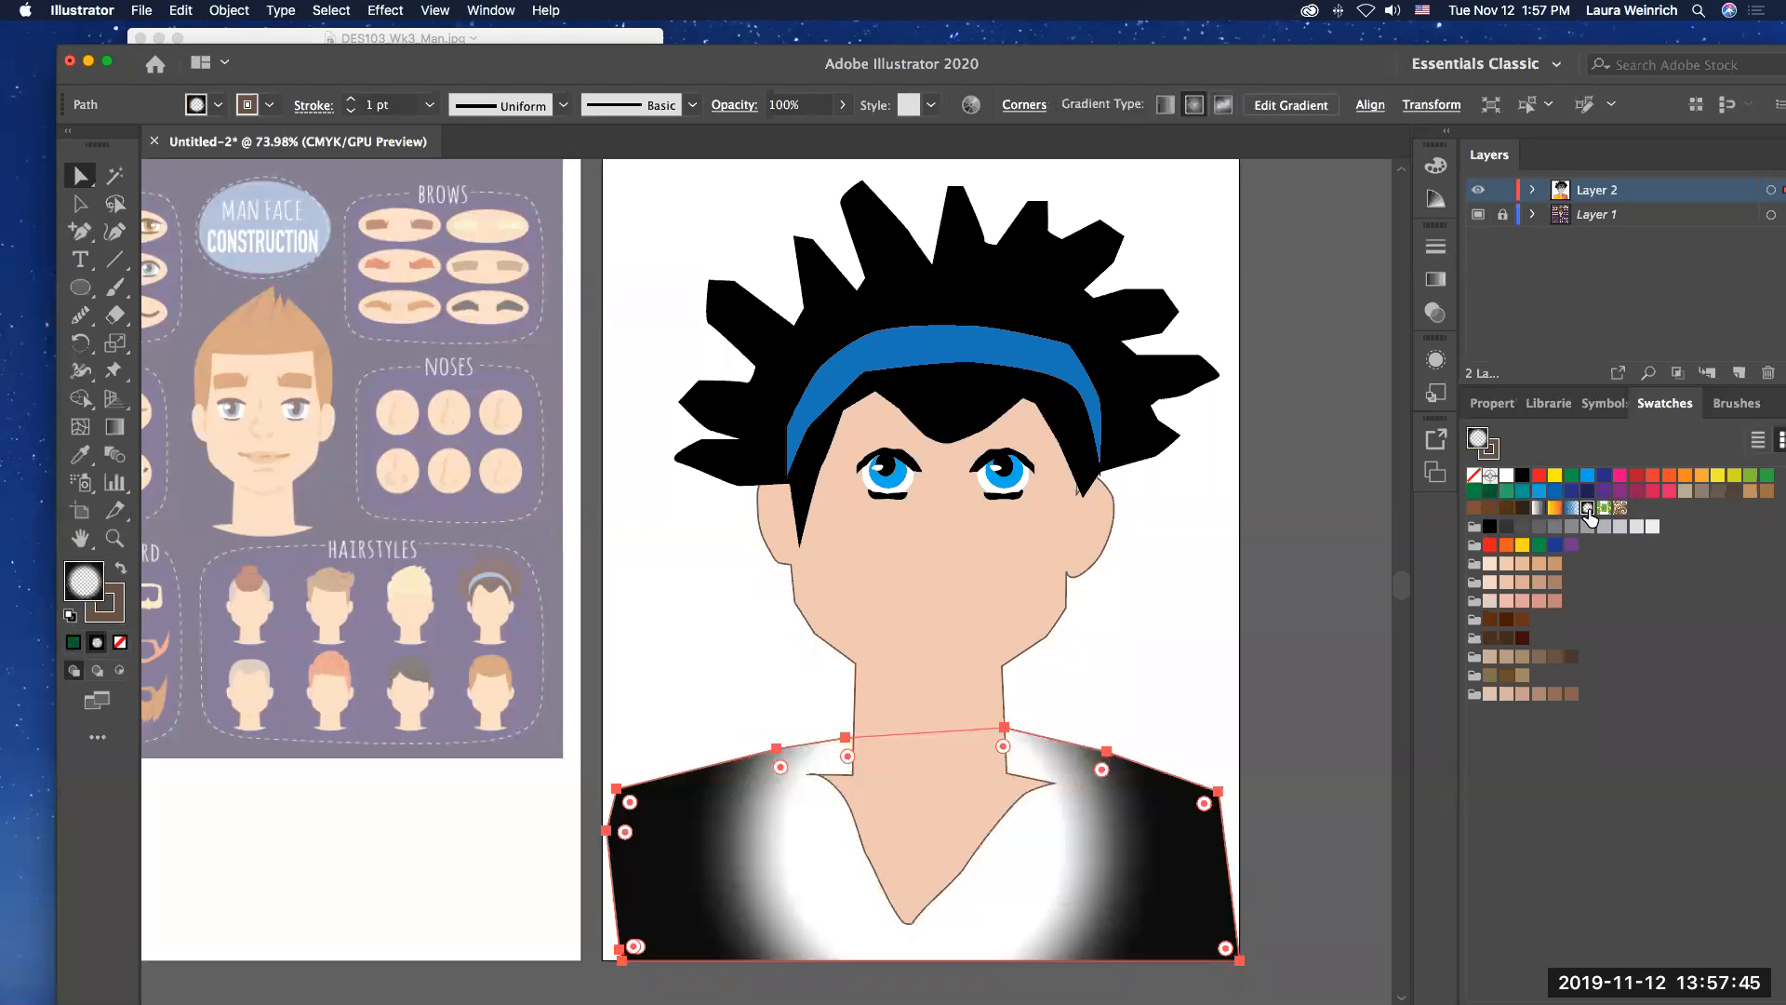
click(1603, 509)
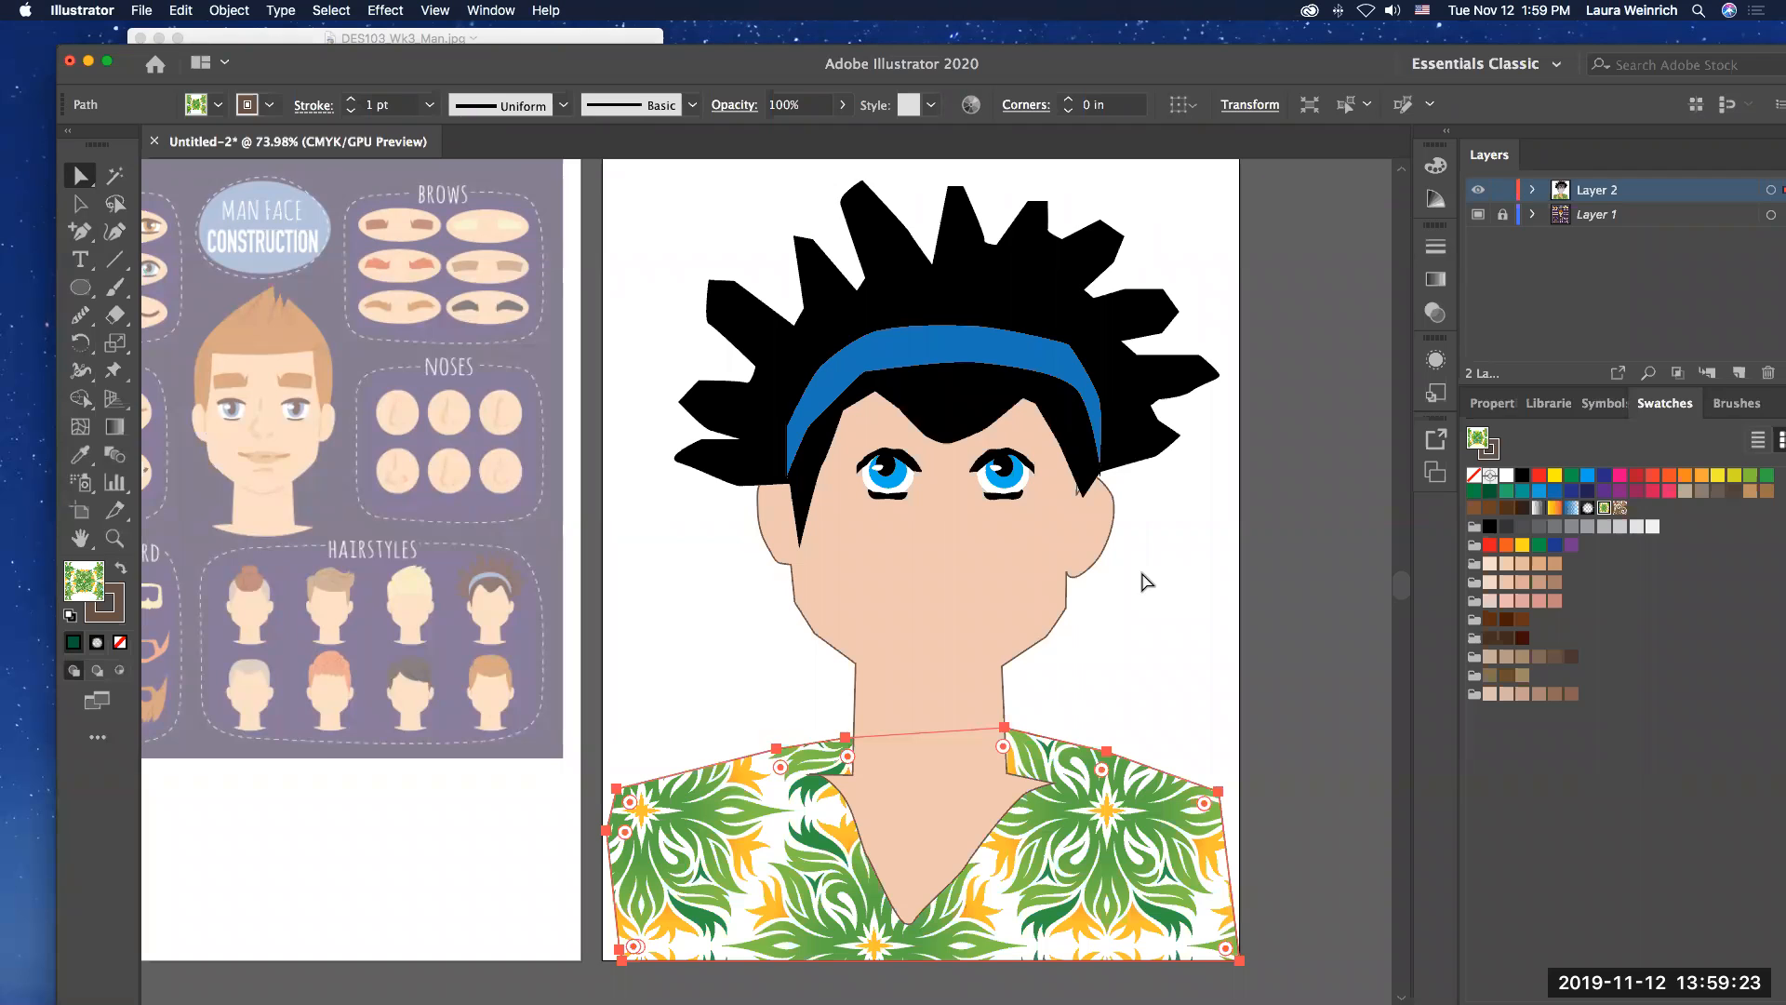
Step: Save the document to the Desktop as demo.ai in Adobe Illustrator format with the Illustrator 2020 version options
click(141, 12)
click(220, 171)
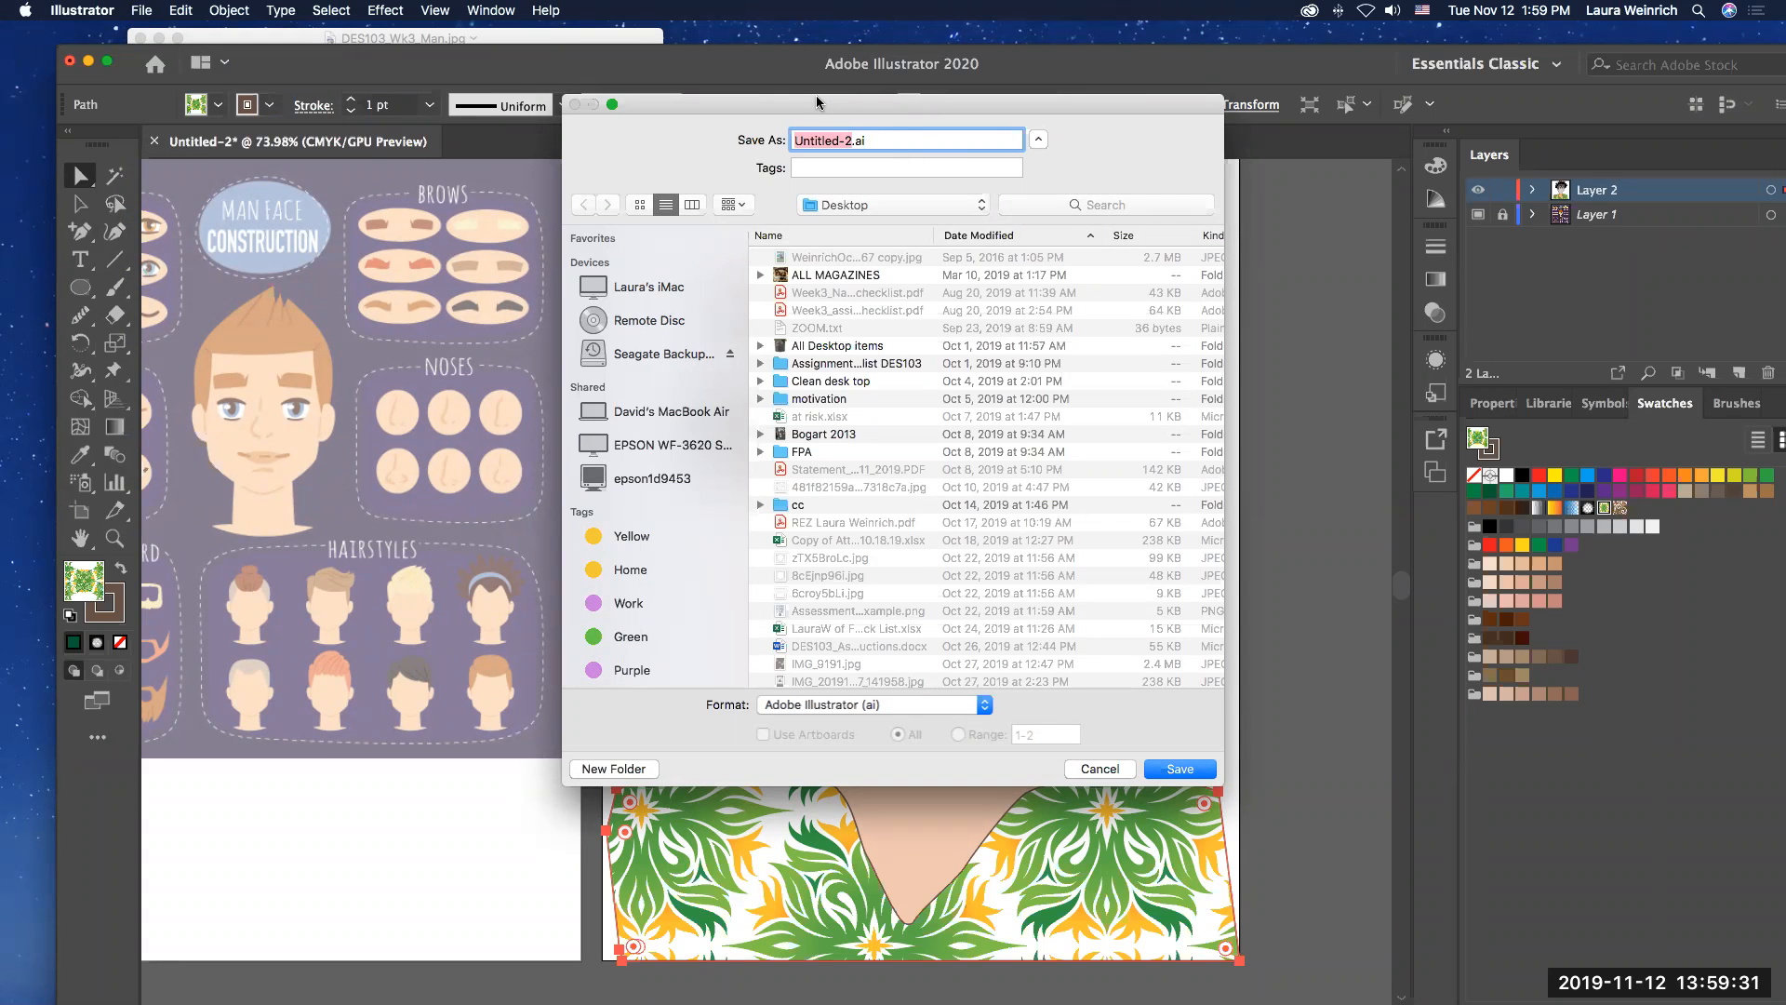
text(demo)
click(1182, 769)
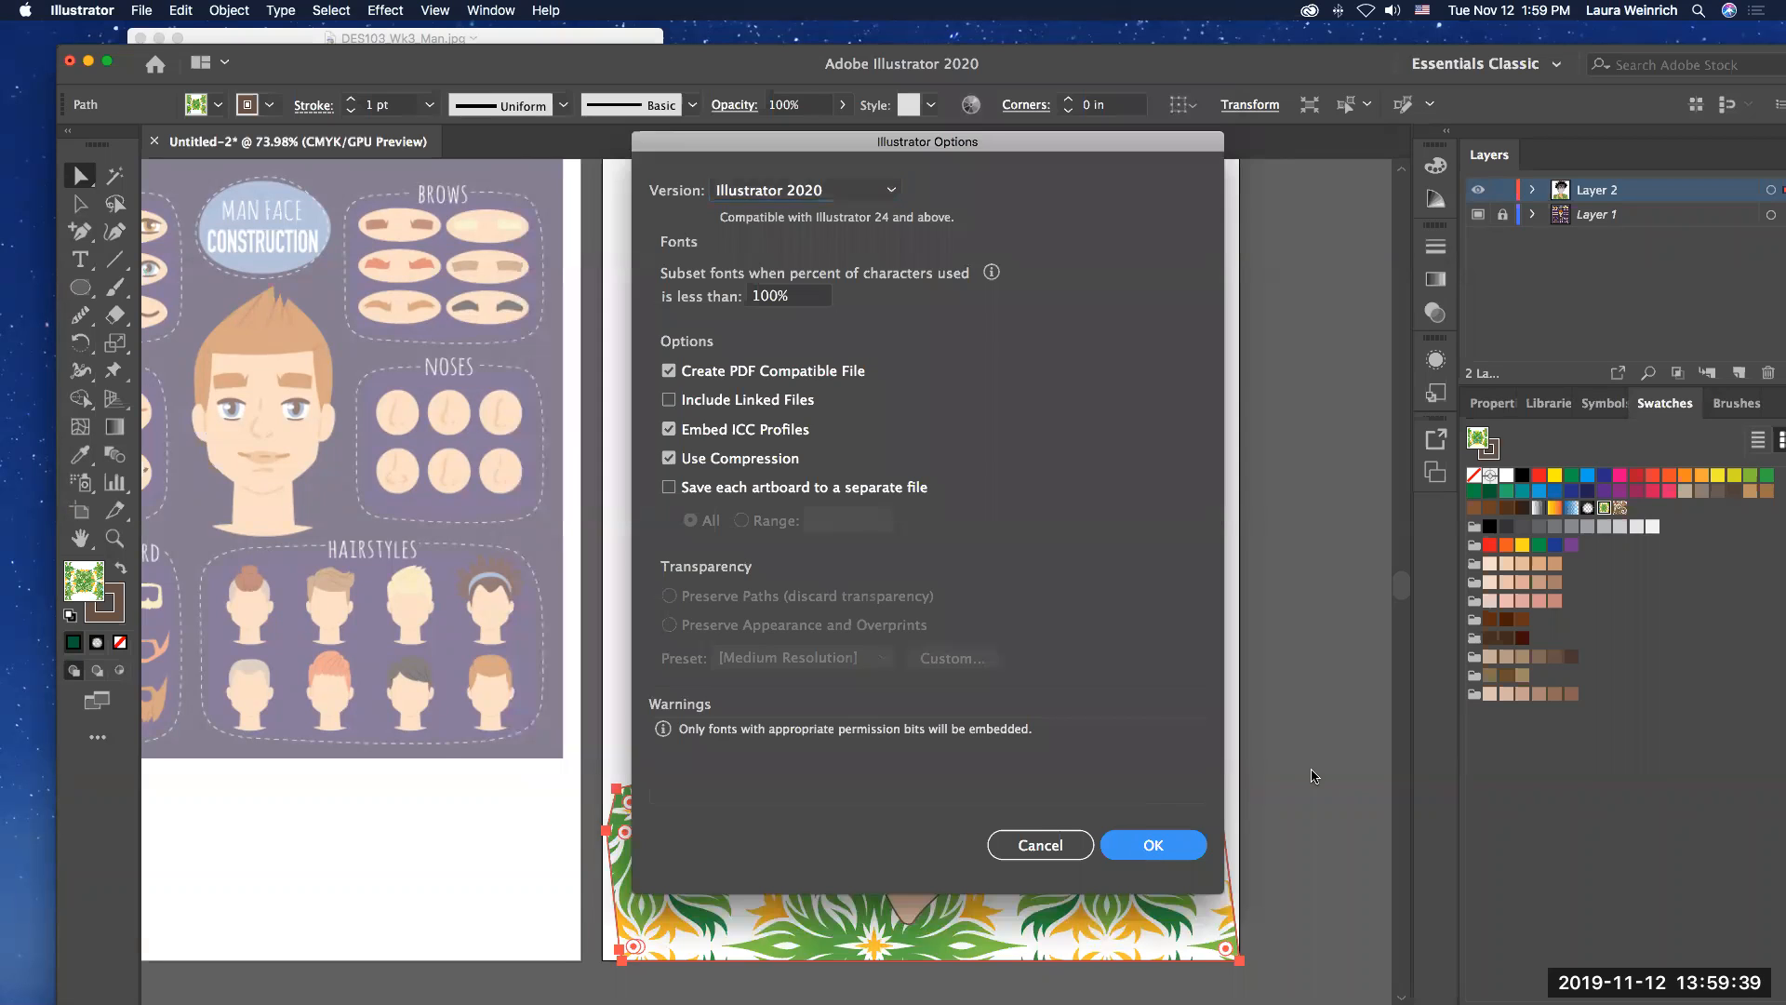
key(Return)
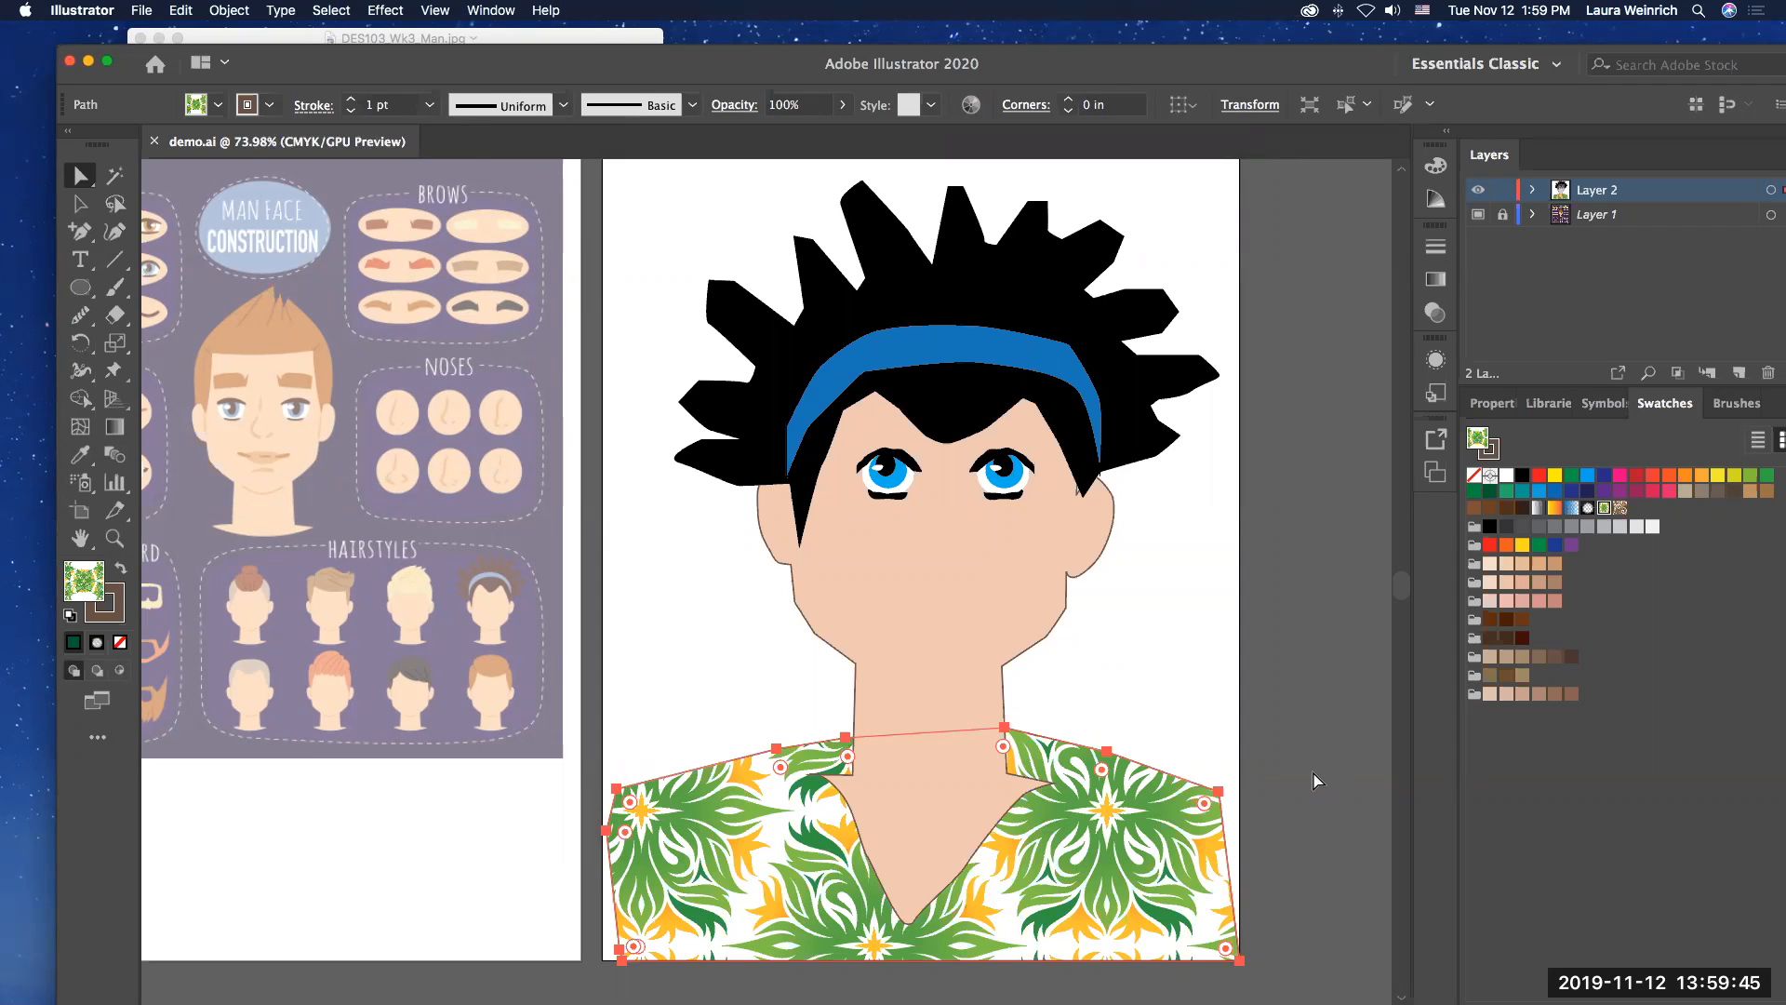
click(1351, 720)
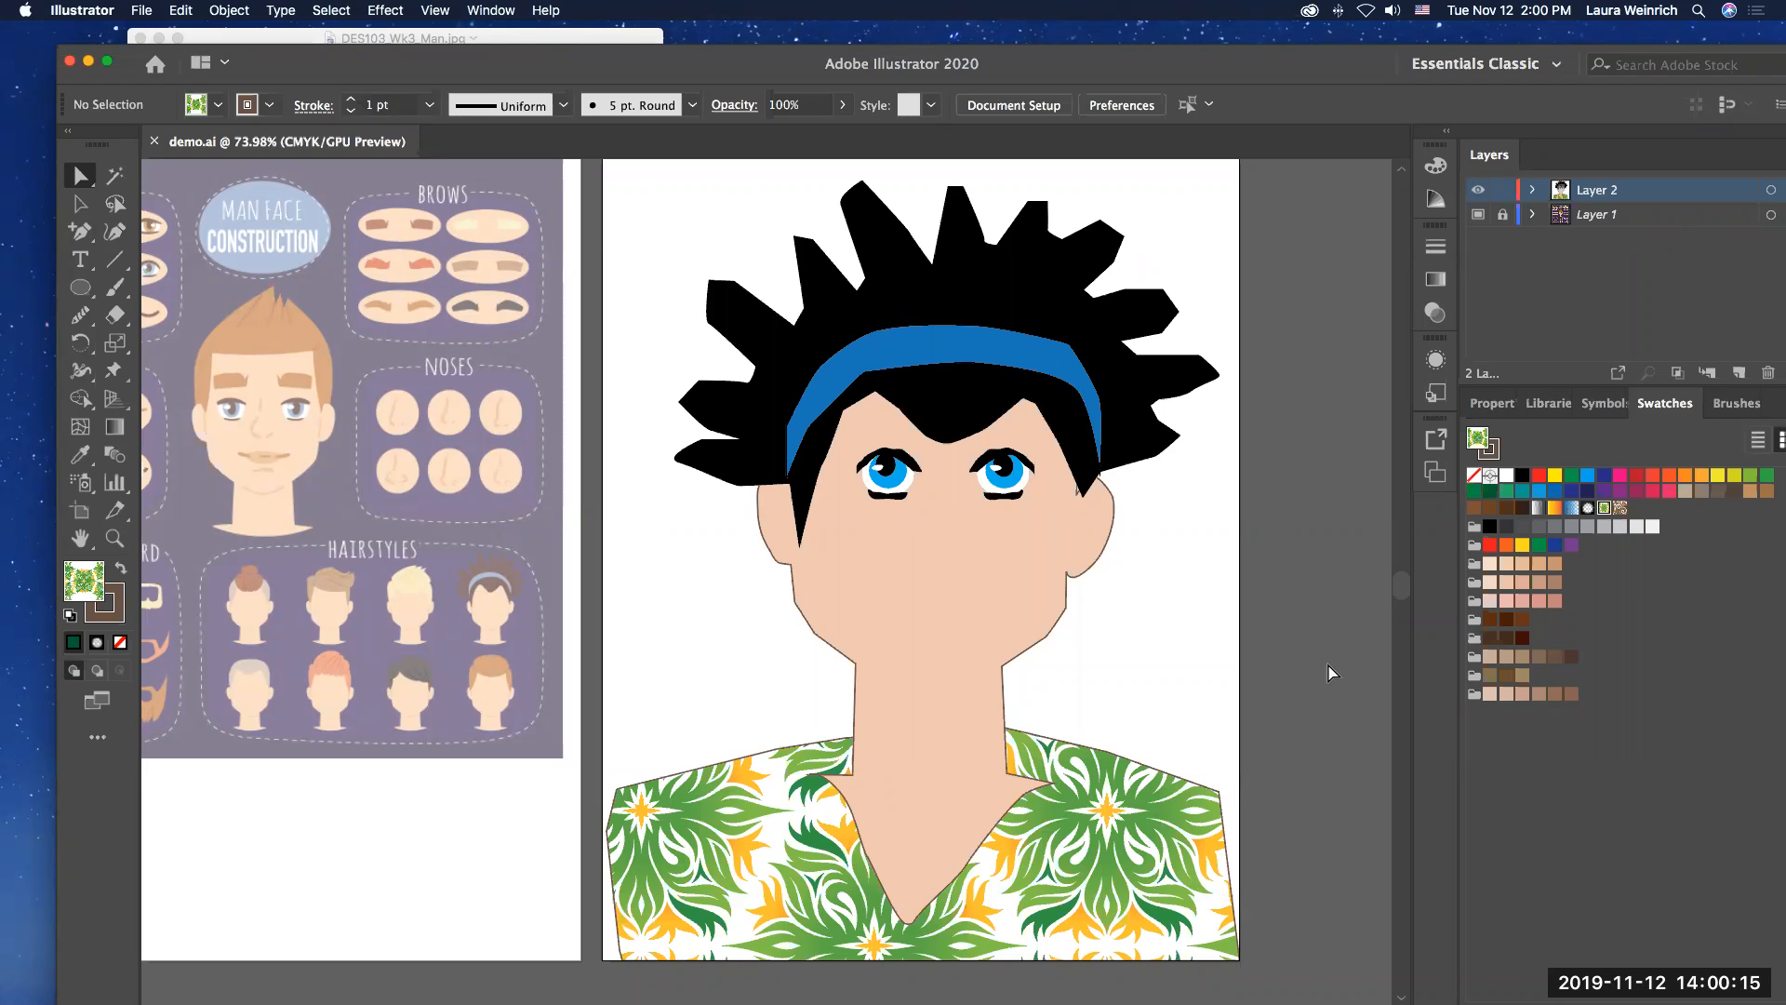
Step: Draw a long, narrow closed four-point shape about 10.6 in tall with the Pen tool on the empty canvas right of the artboard
scroll(1333, 672, right, 2)
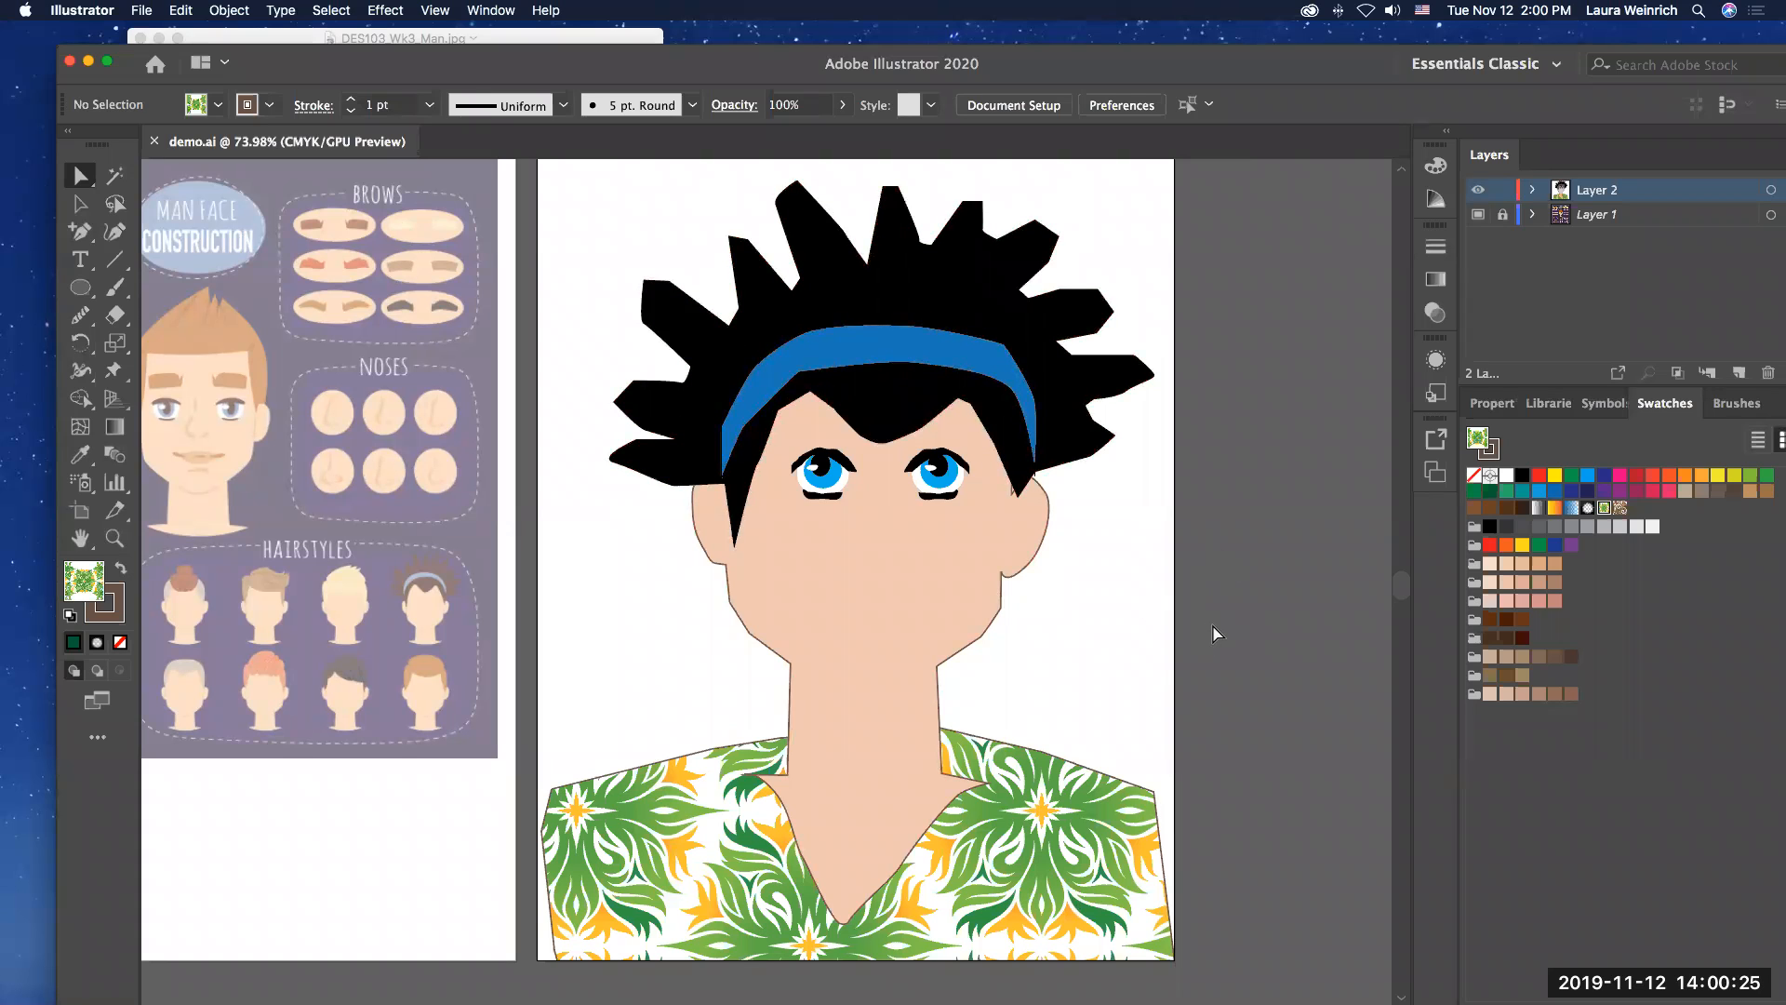
scroll(700, 547, right, 5)
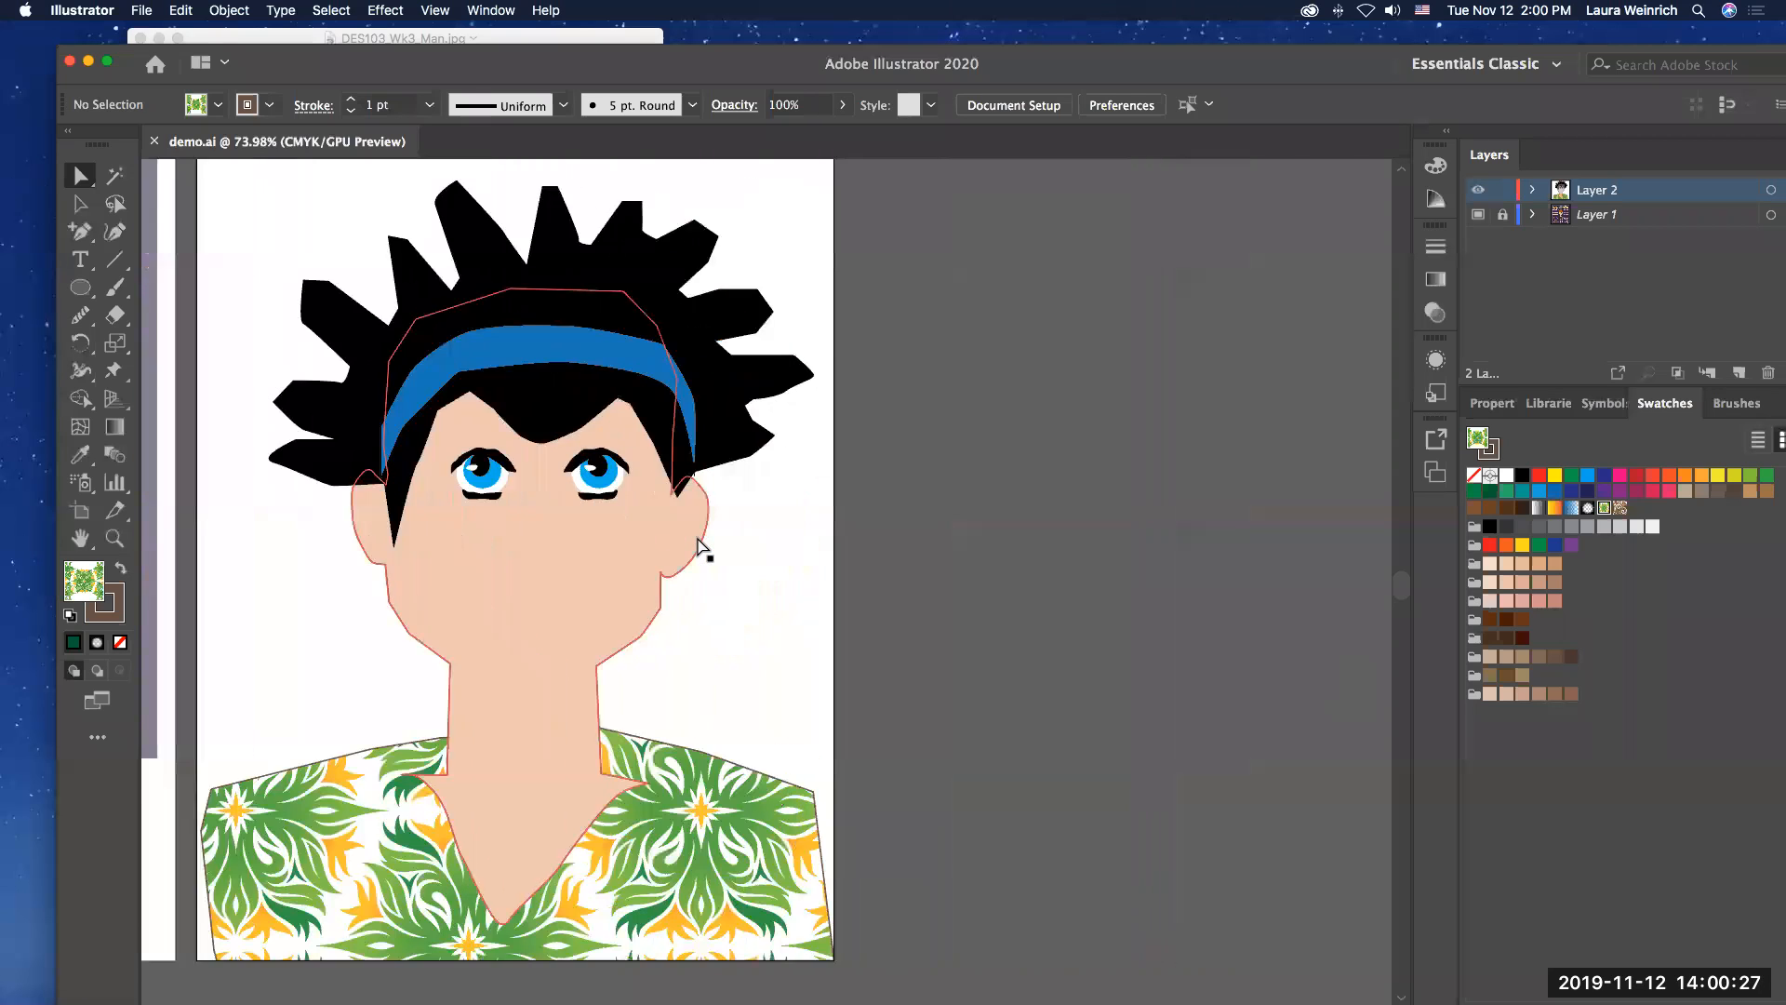
scroll(700, 547, right, 6)
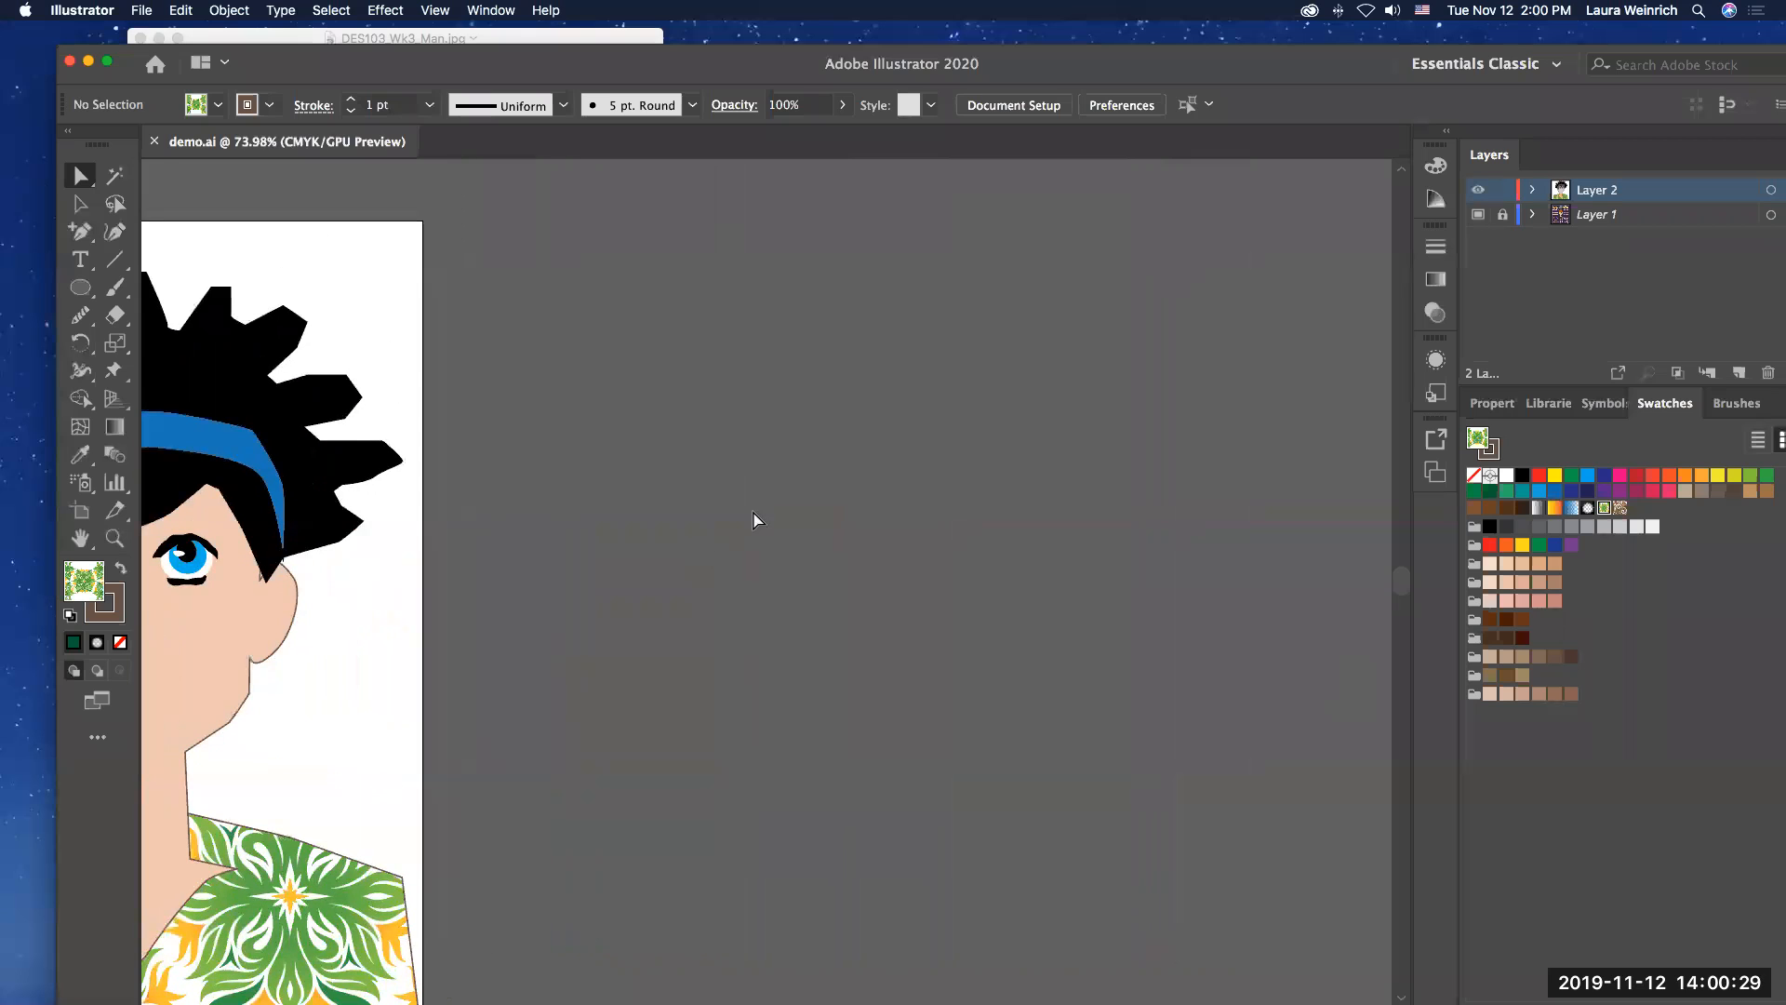
drag(83, 241, 158, 231)
click(751, 198)
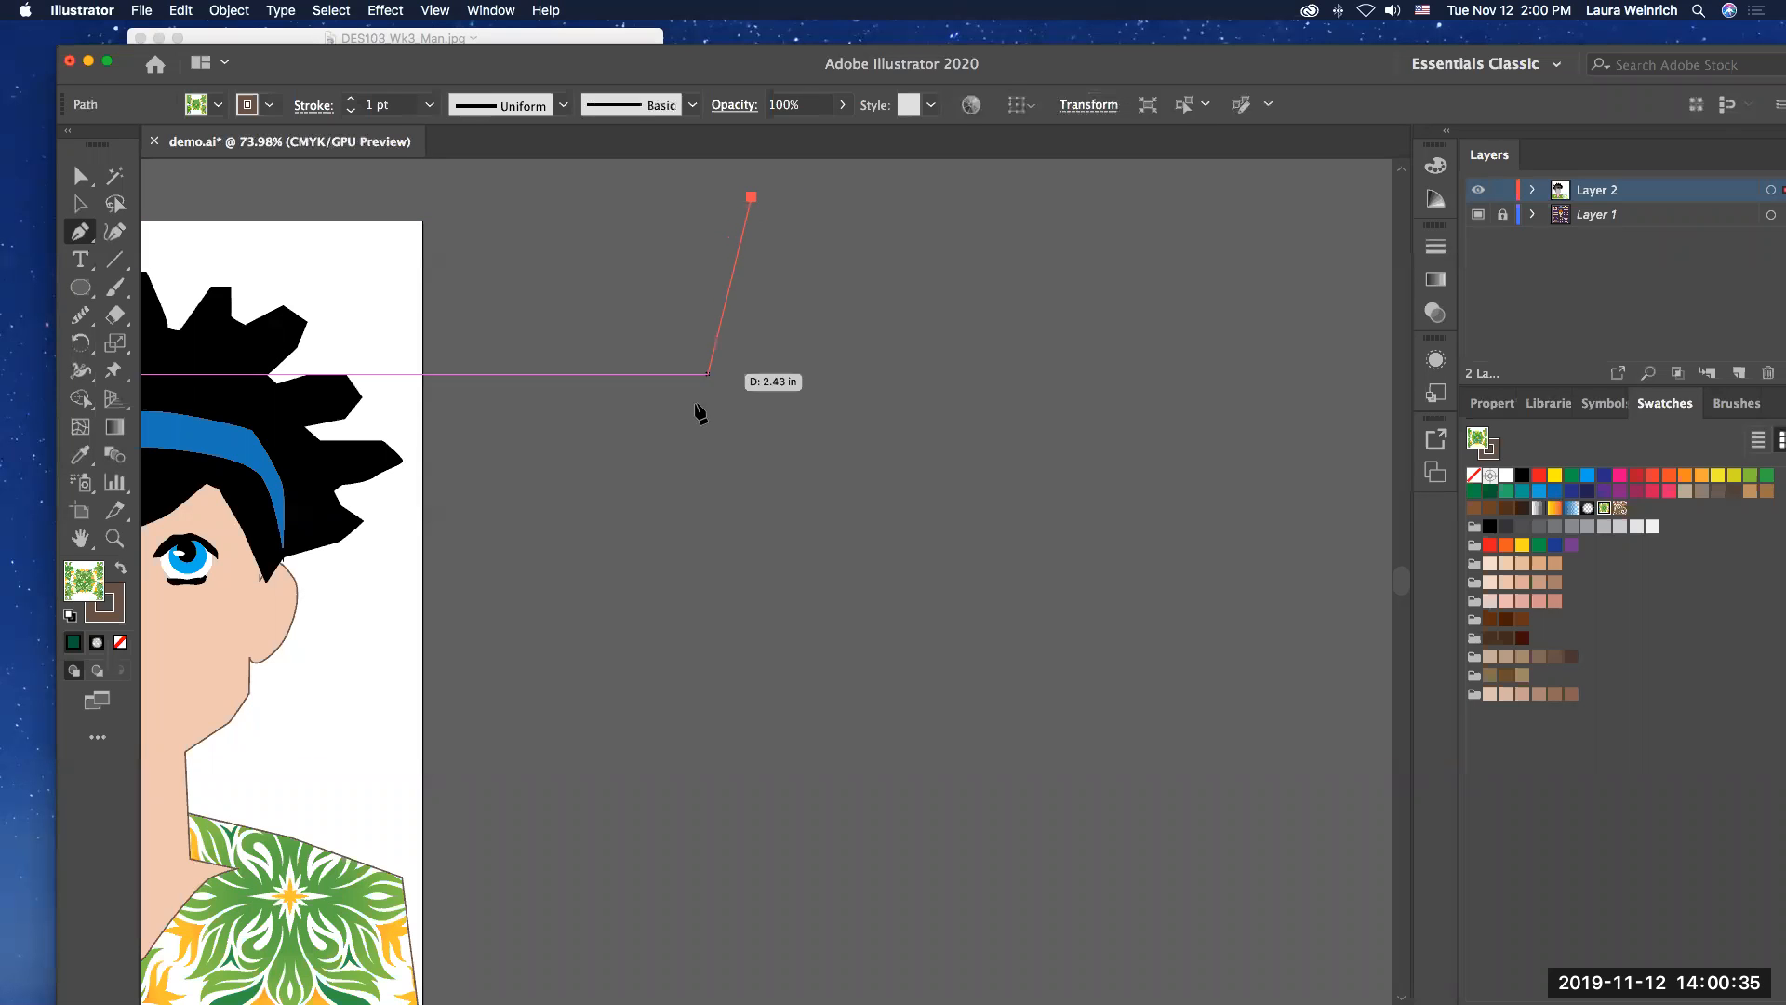
click(717, 463)
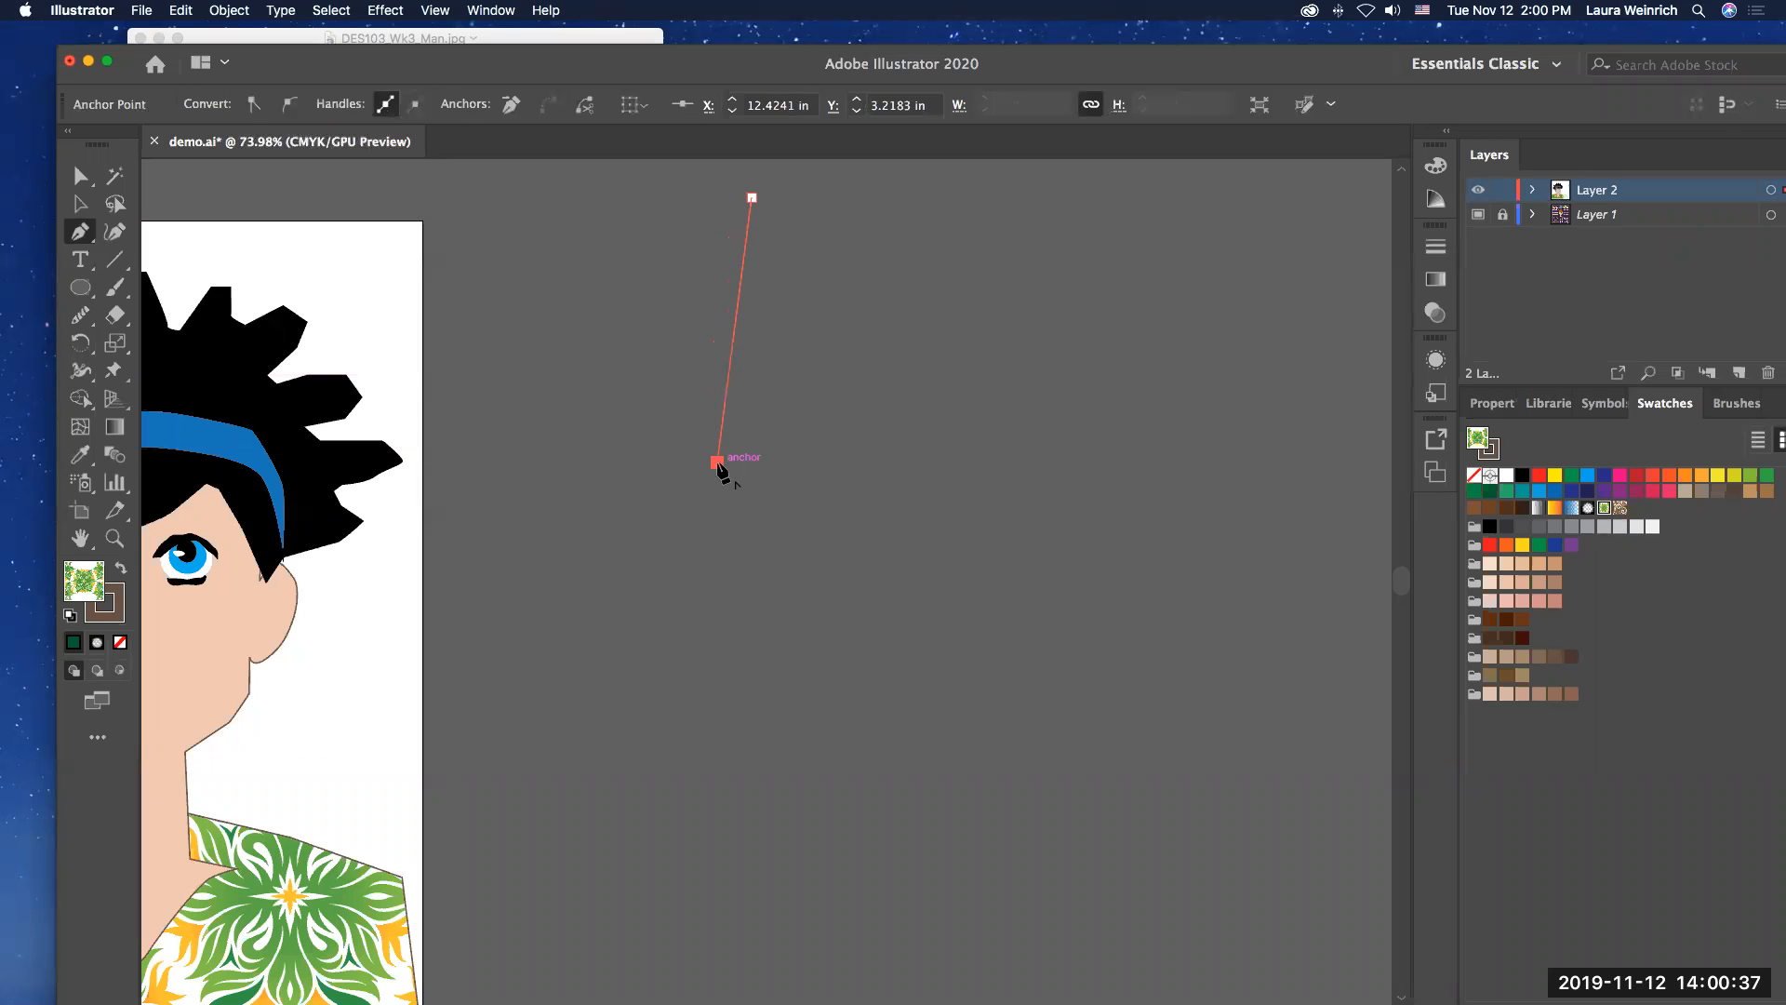
click(728, 806)
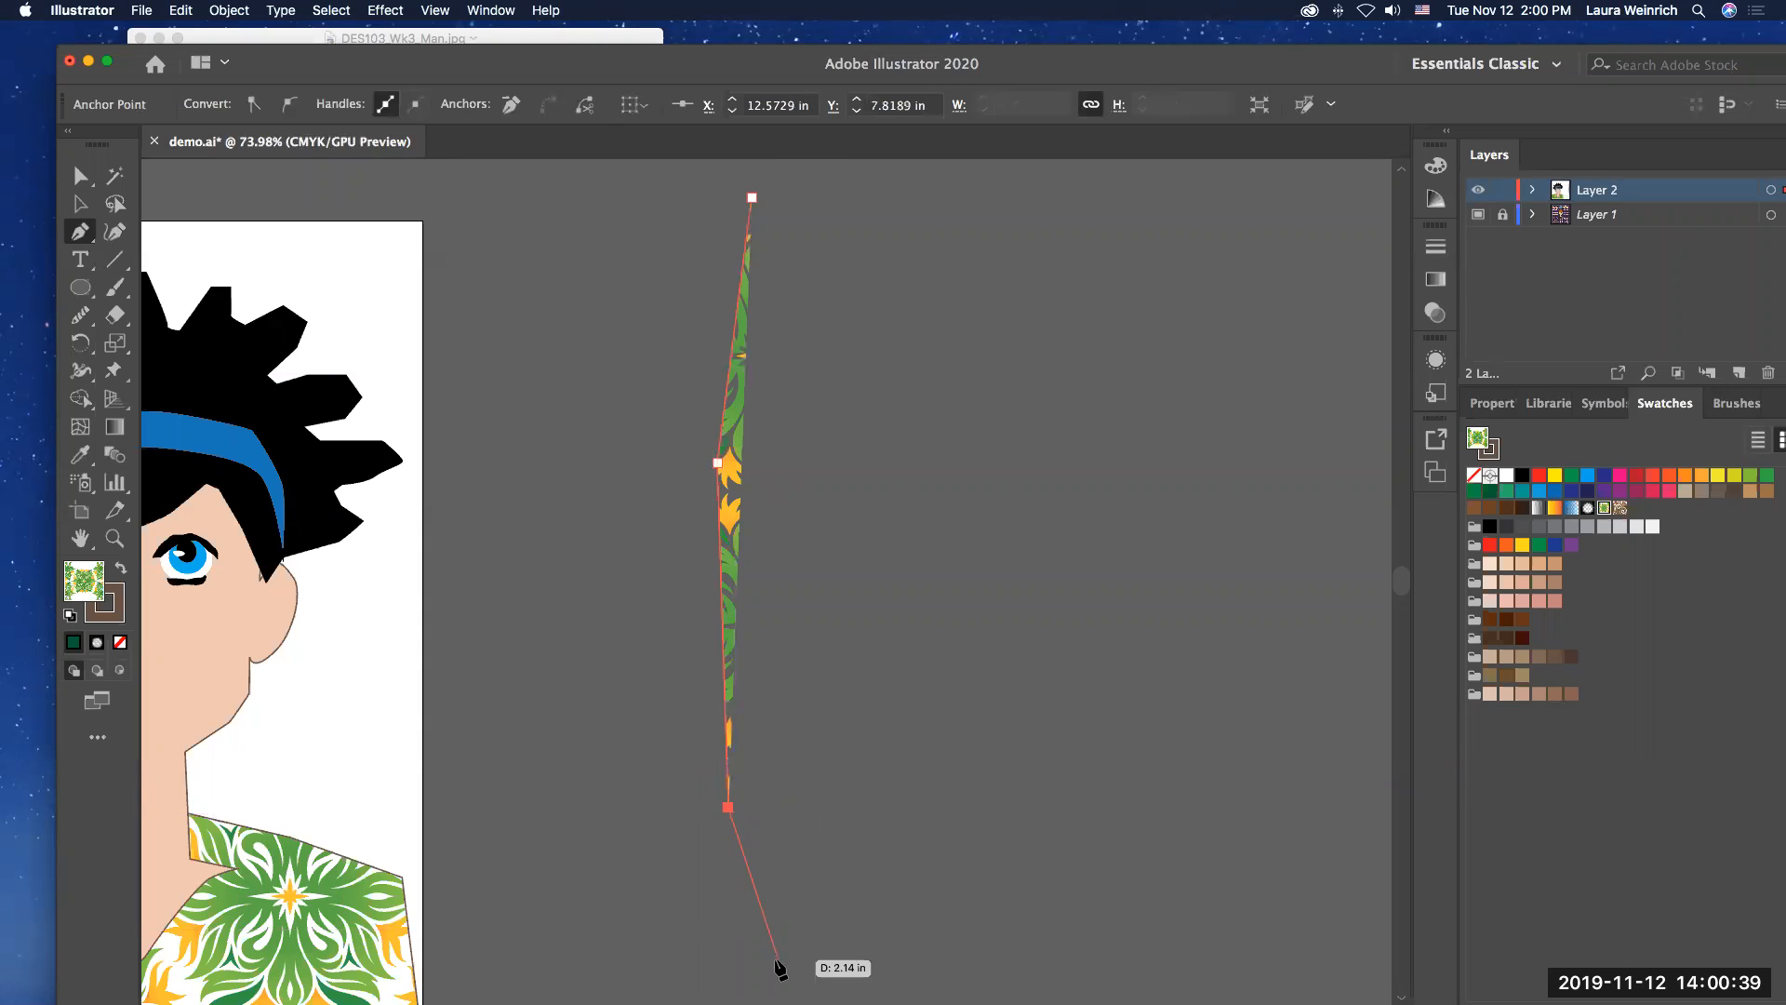
click(774, 988)
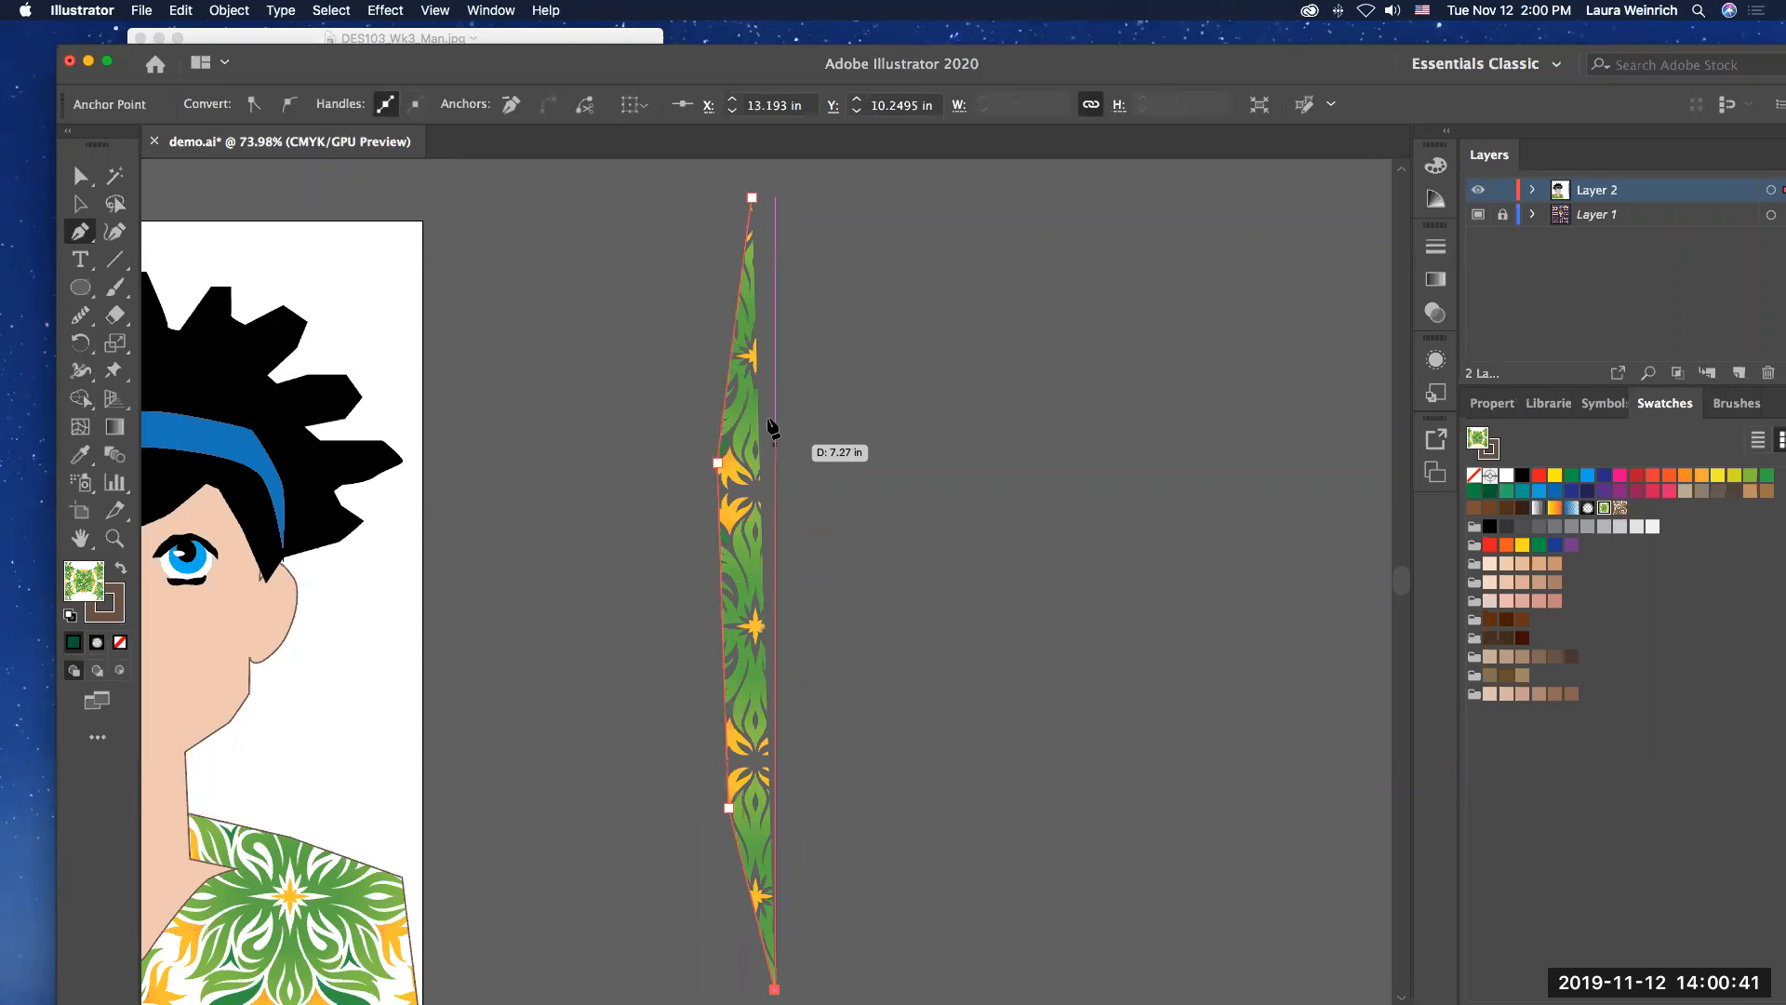
click(752, 198)
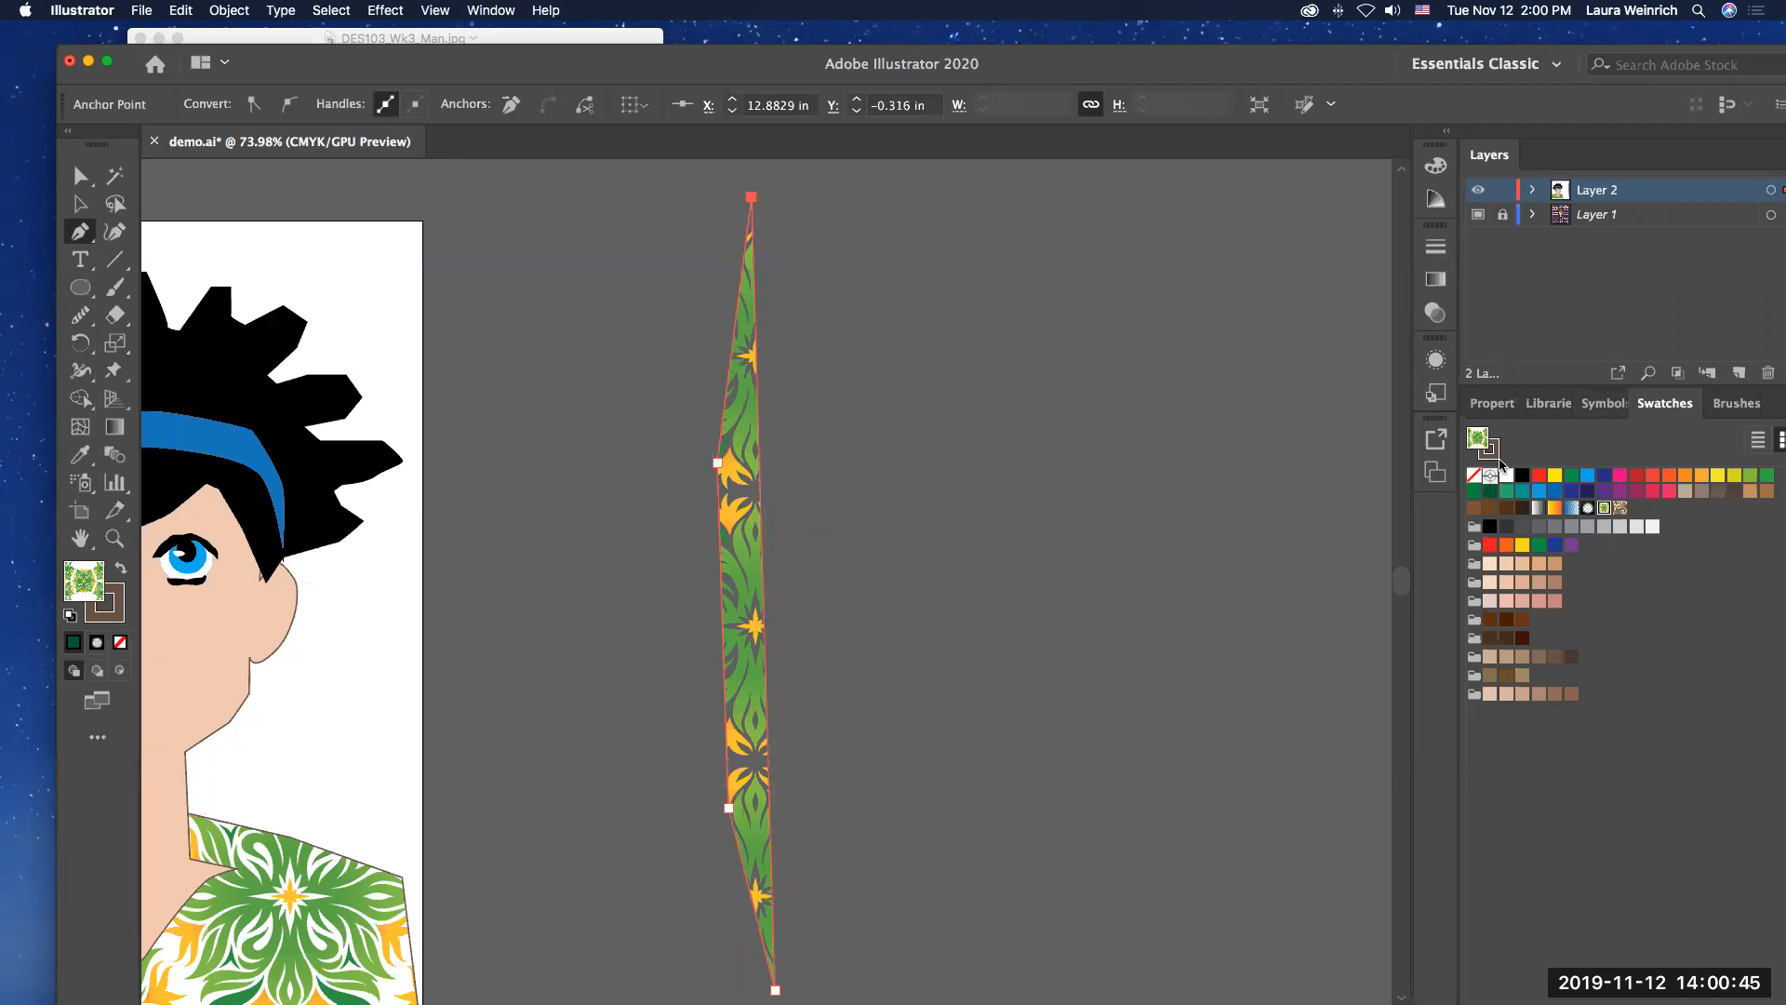
Step: Remove the narrow shape's stroke and fill the shape with black
click(1490, 451)
click(1474, 476)
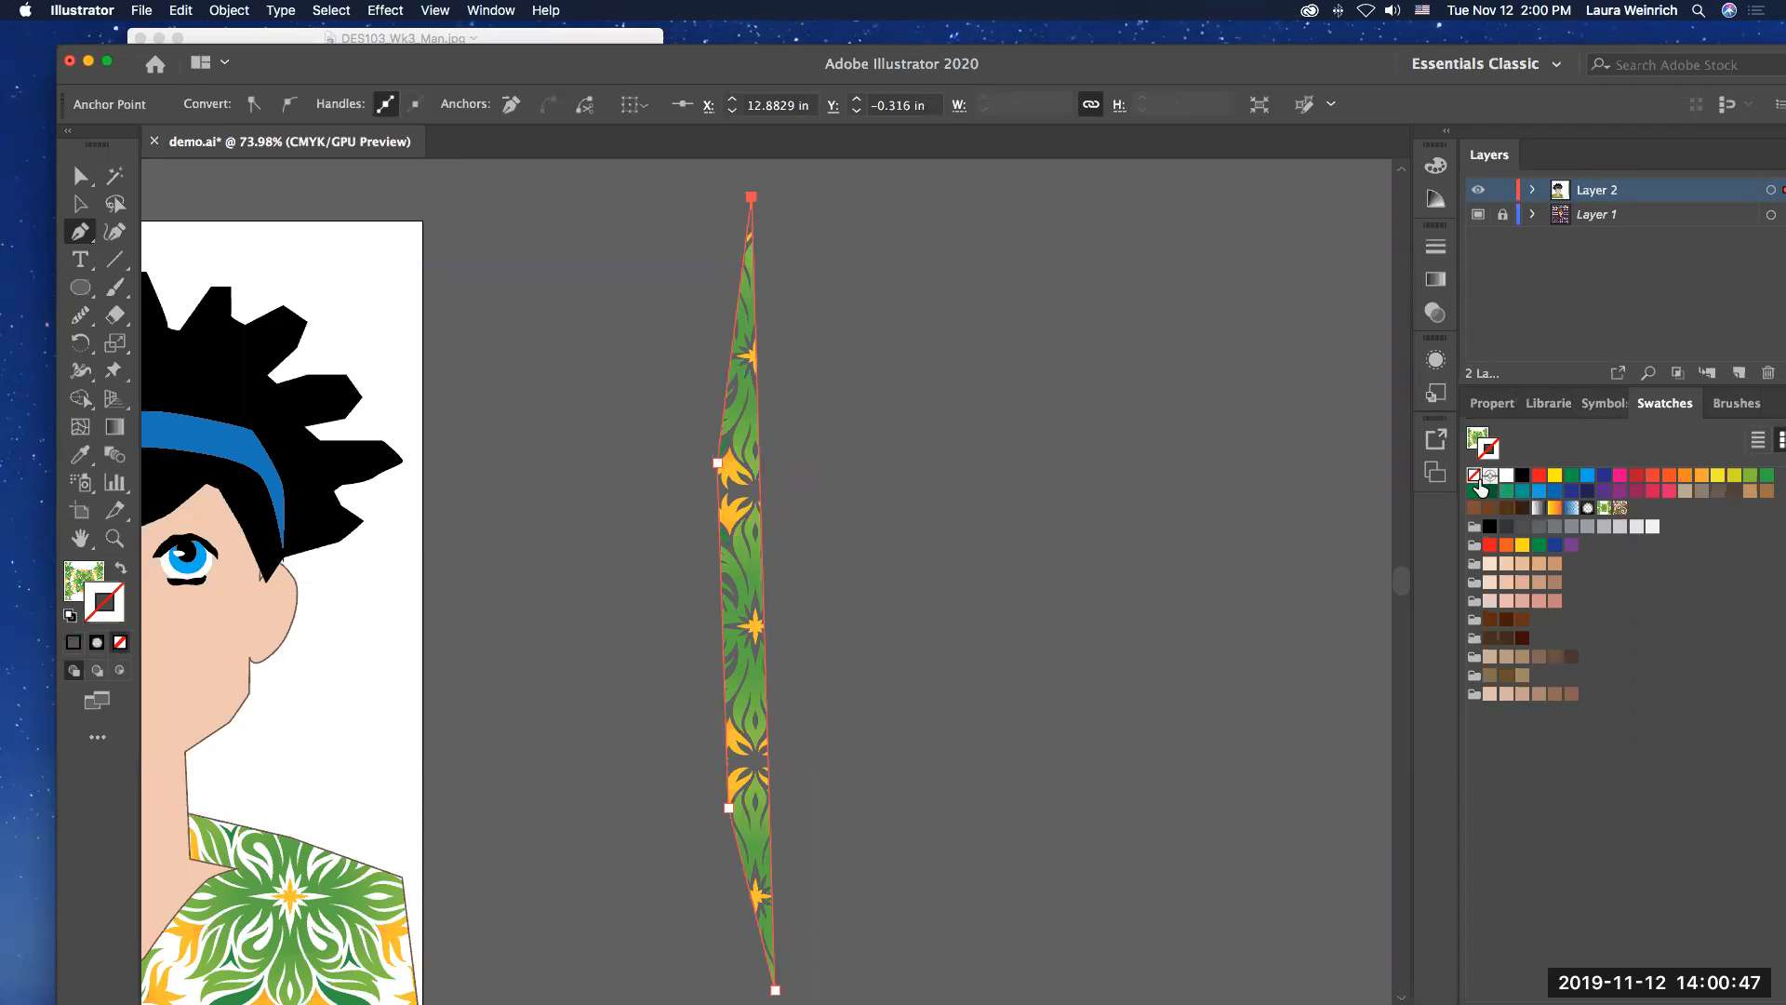
click(1522, 475)
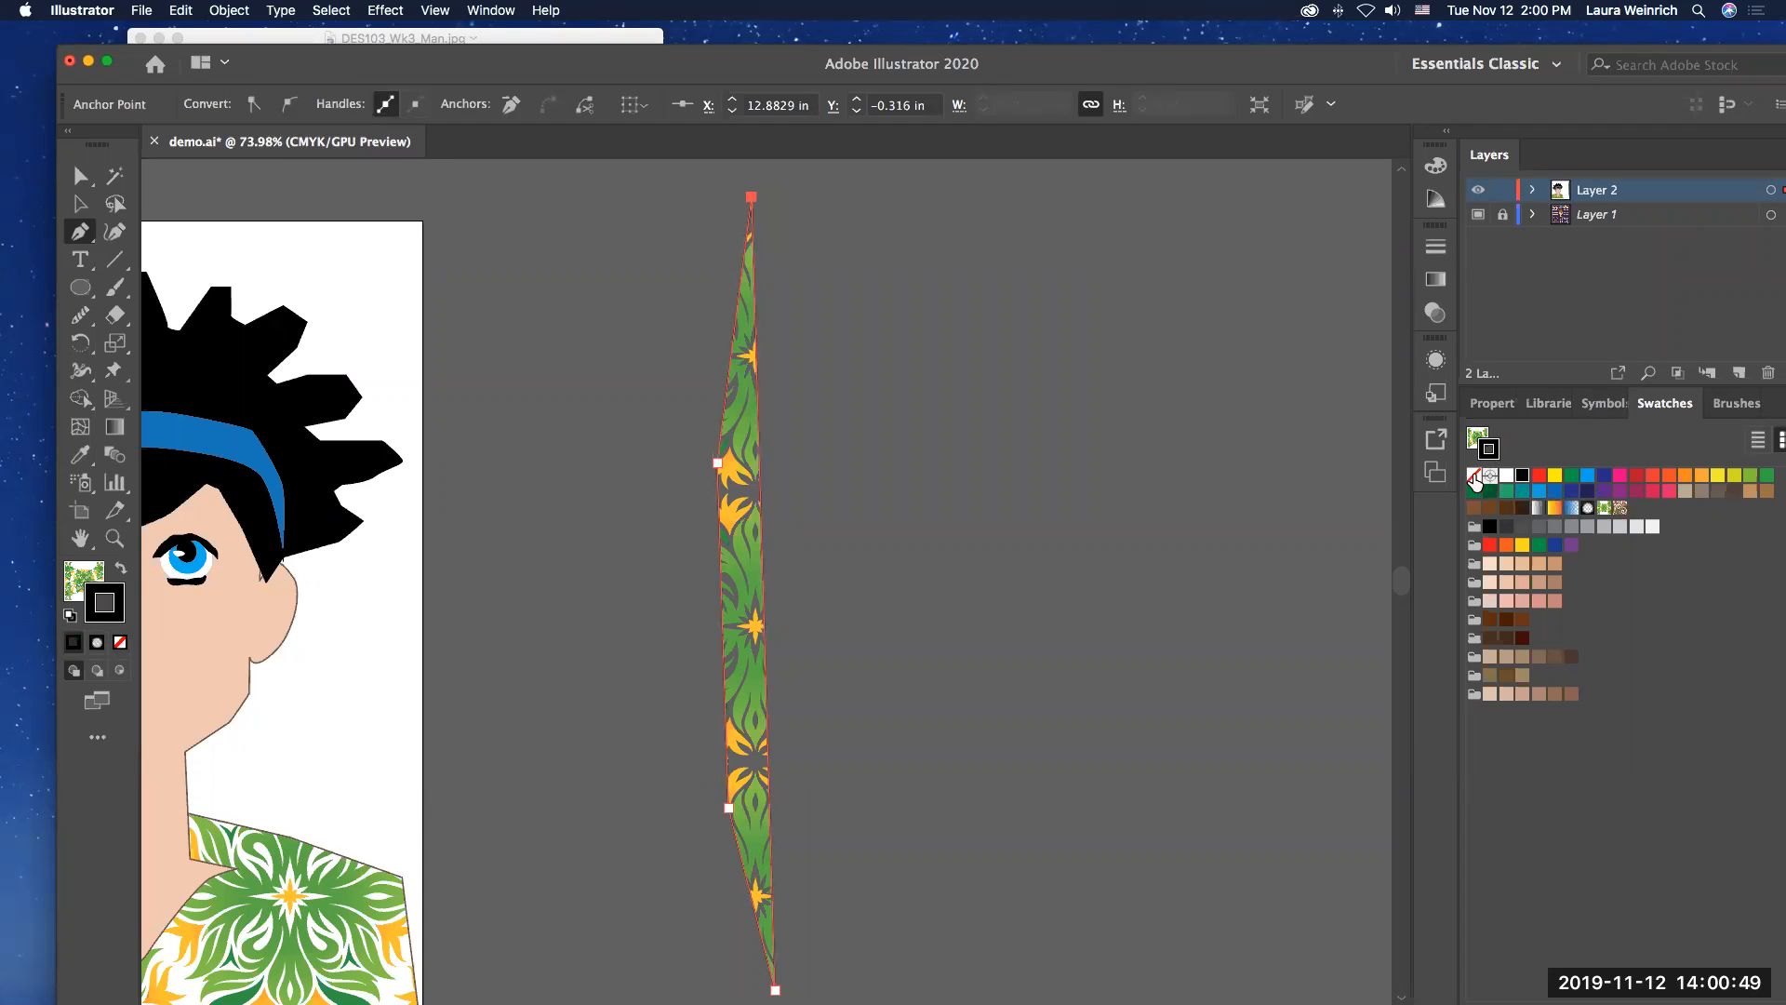
click(1475, 475)
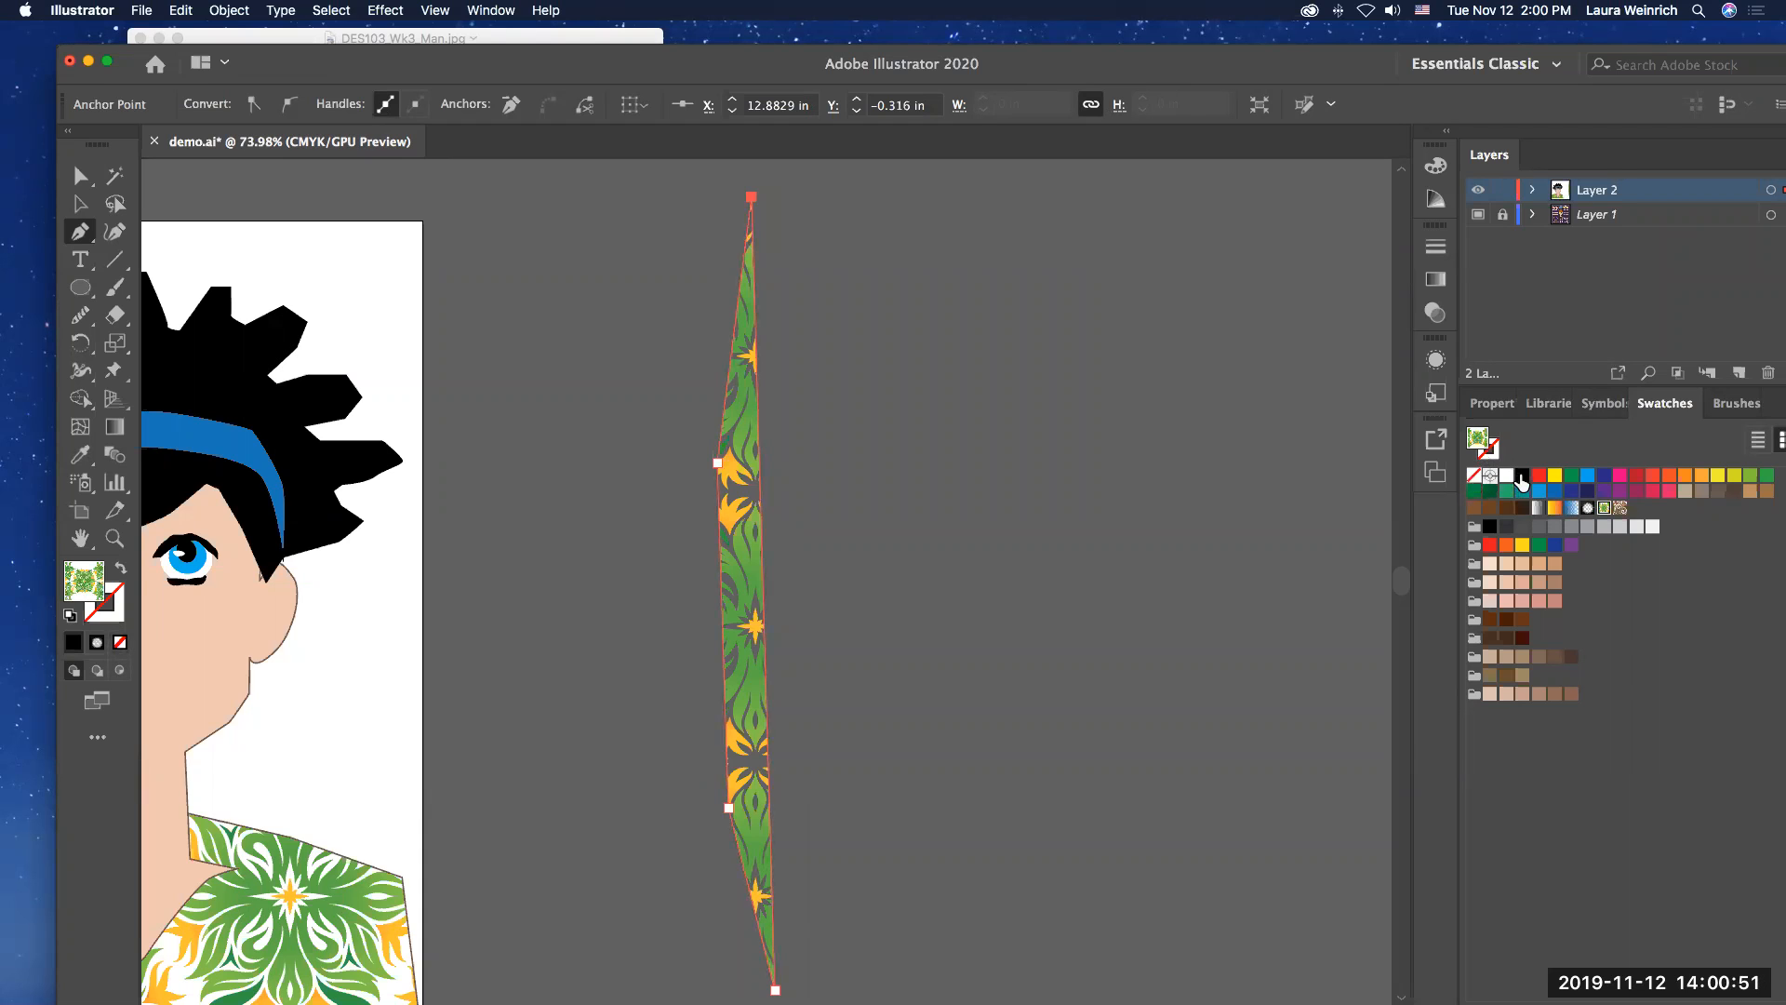
click(1522, 475)
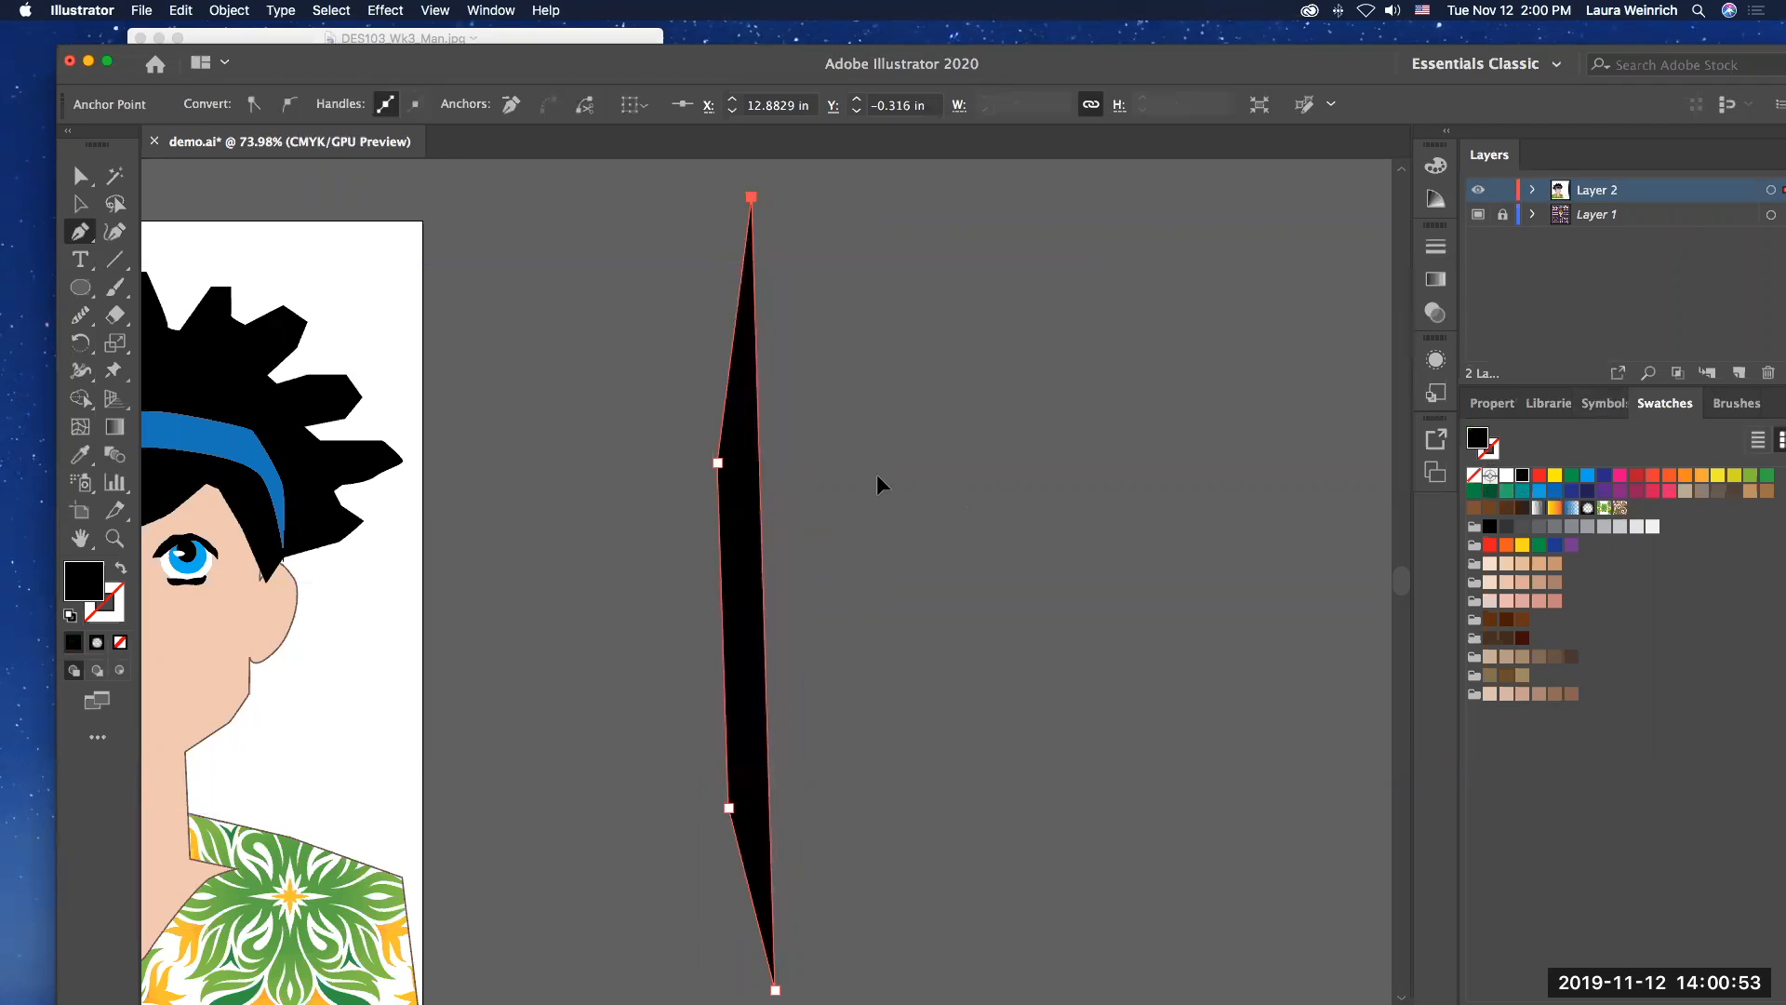
click(876, 475)
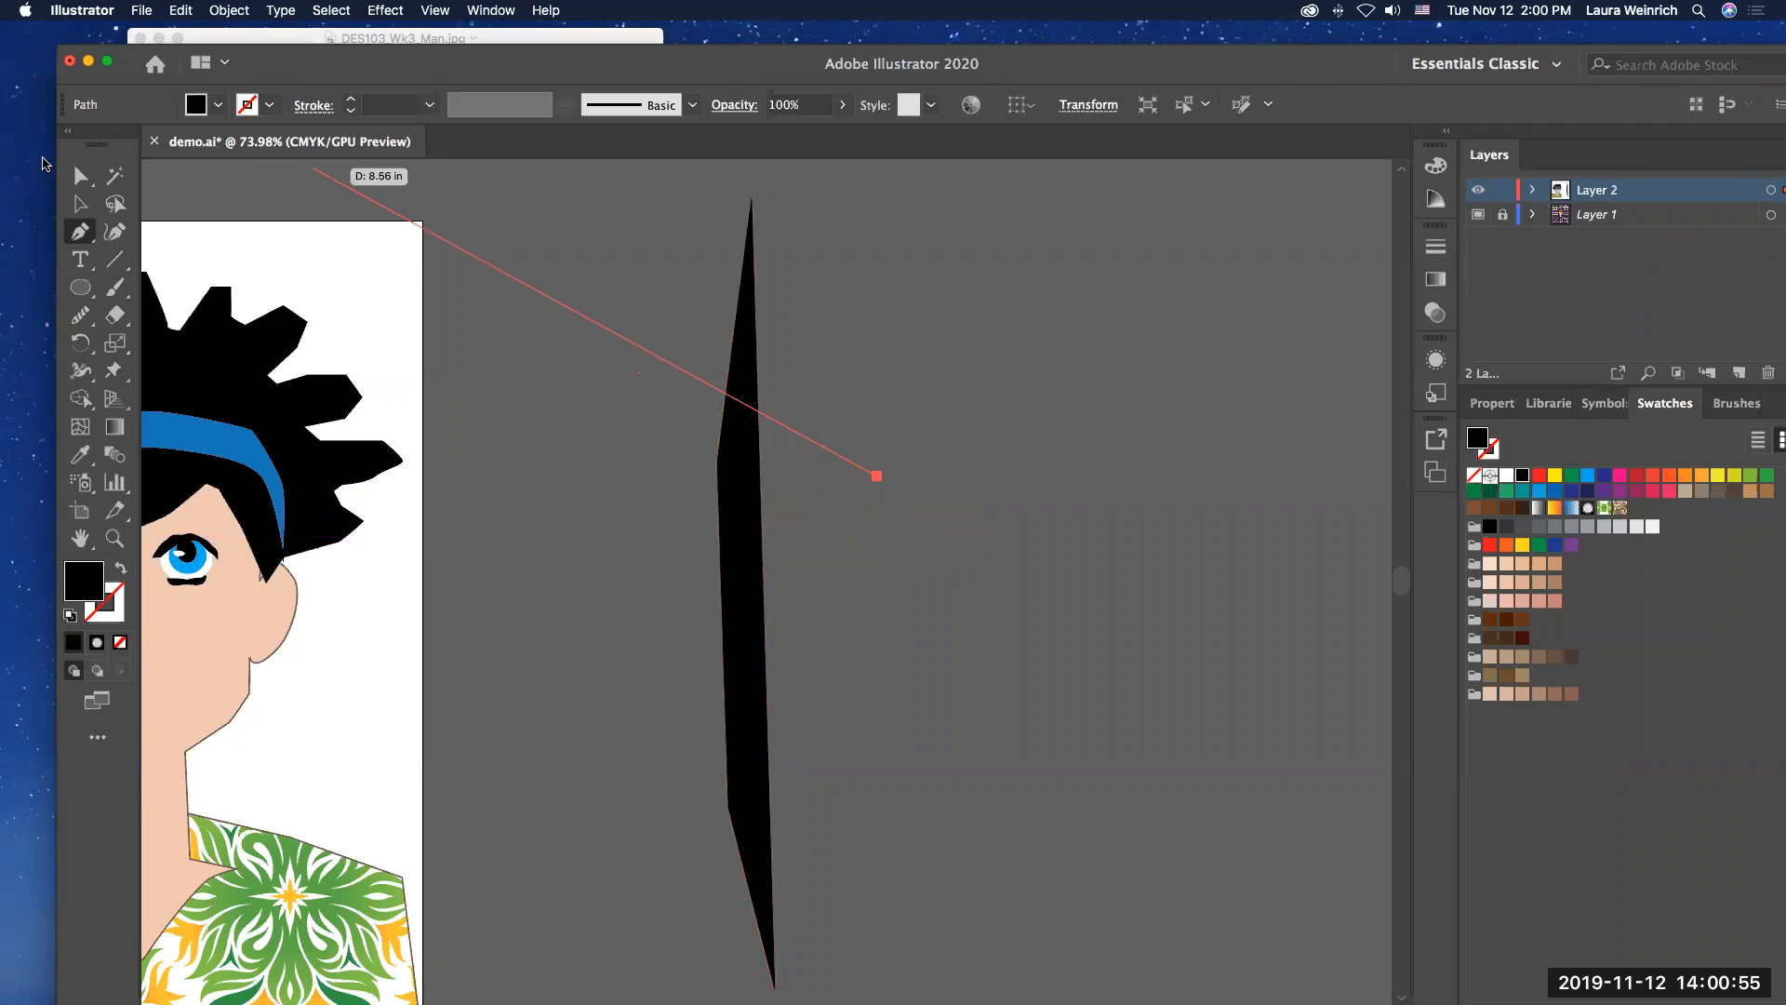
Step: Slim the black shape by moving its two left-side anchors inward, the upper one to about X 12.56 in, Y 3.22 in
click(80, 174)
click(754, 416)
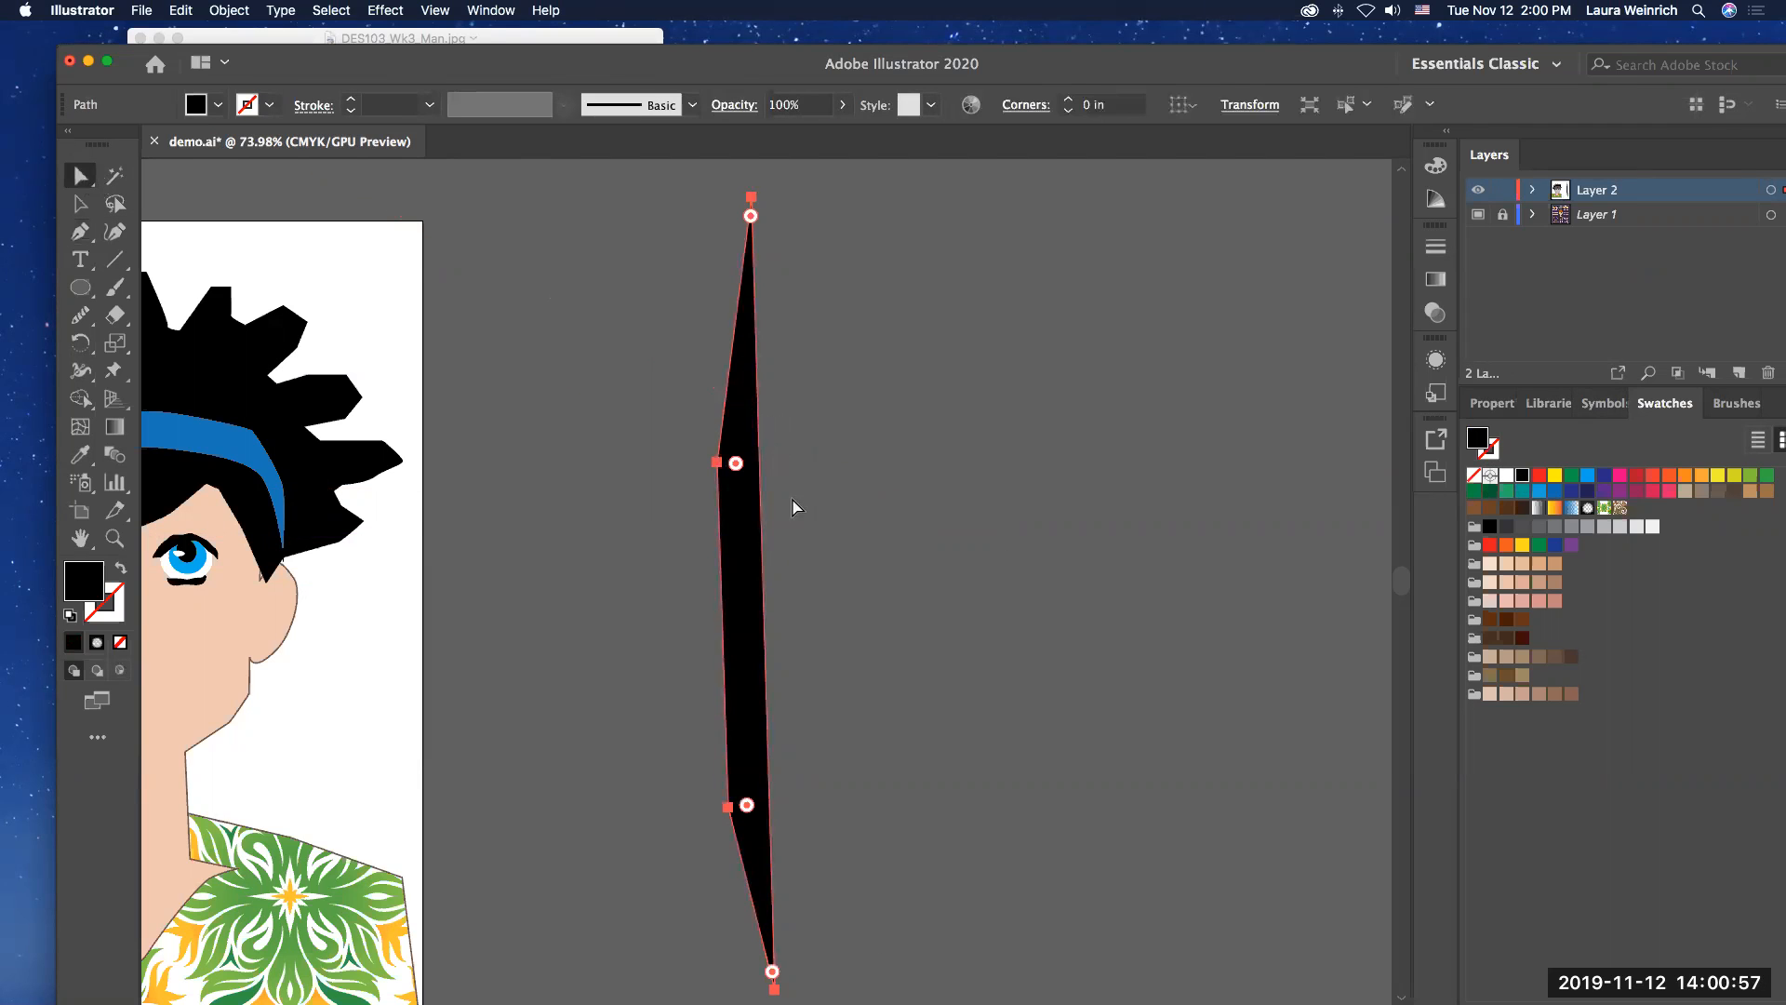
drag(713, 468, 750, 464)
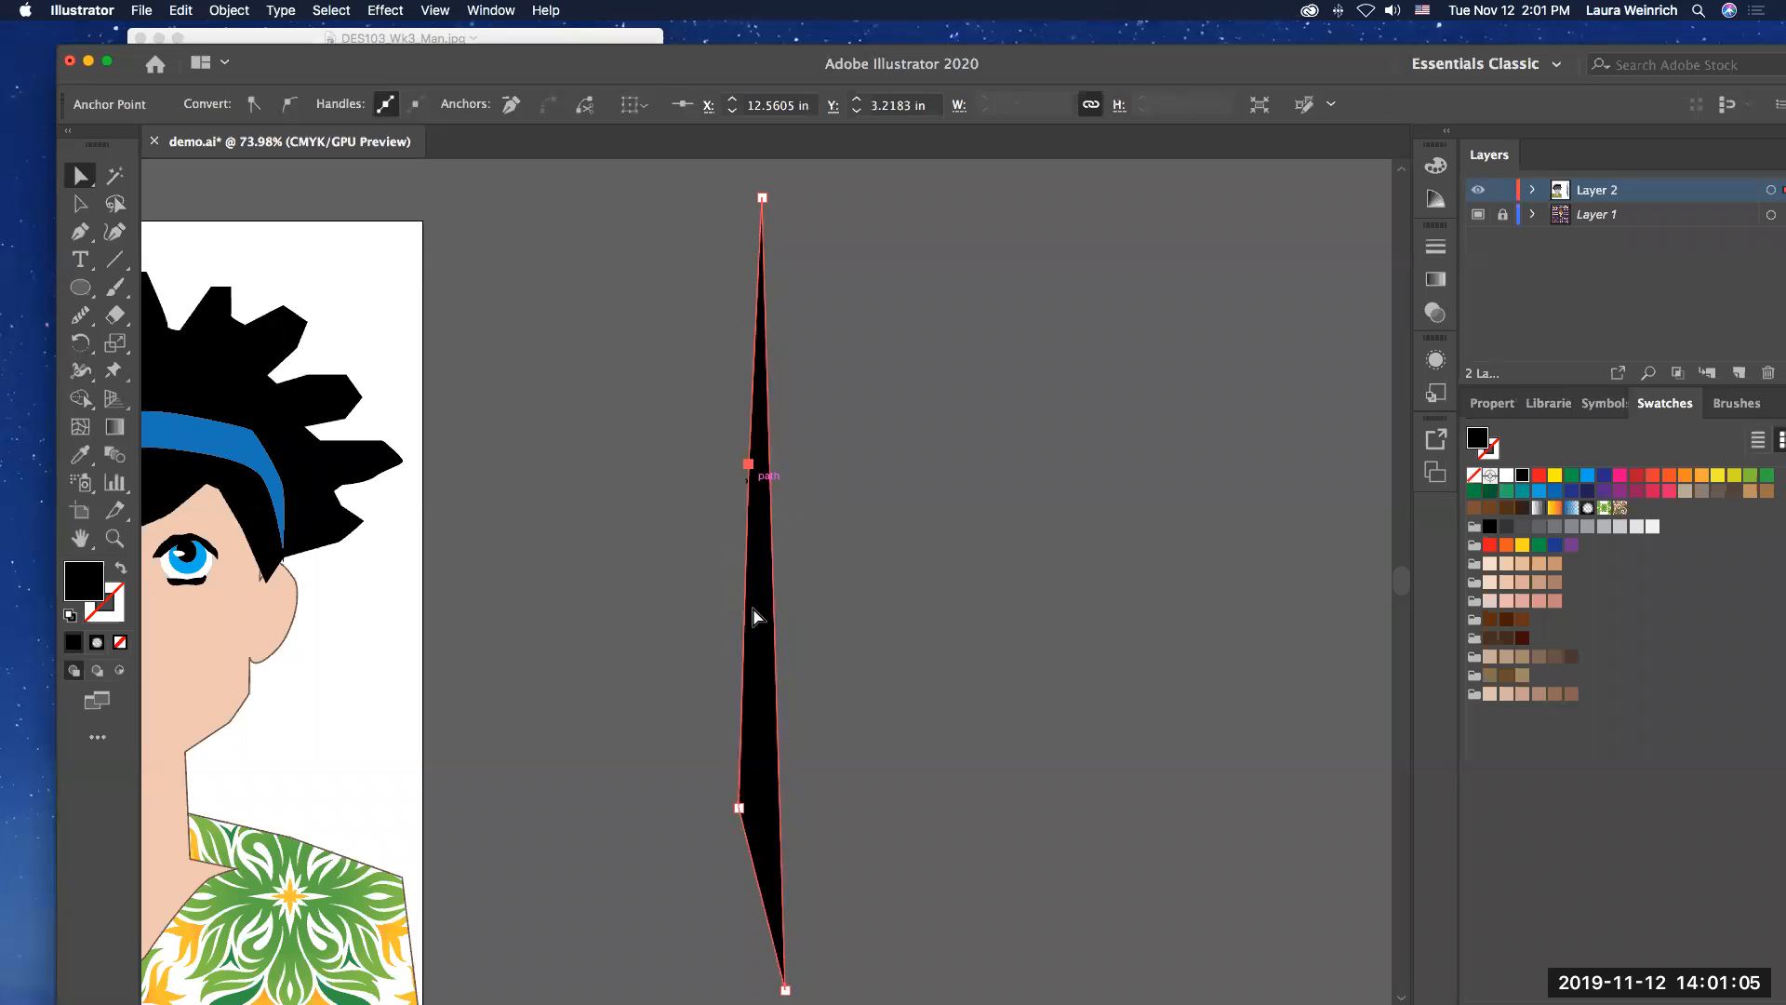
drag(738, 812, 763, 810)
click(810, 773)
Step: Duplicate the slim black shape a short distance to its right
click(769, 586)
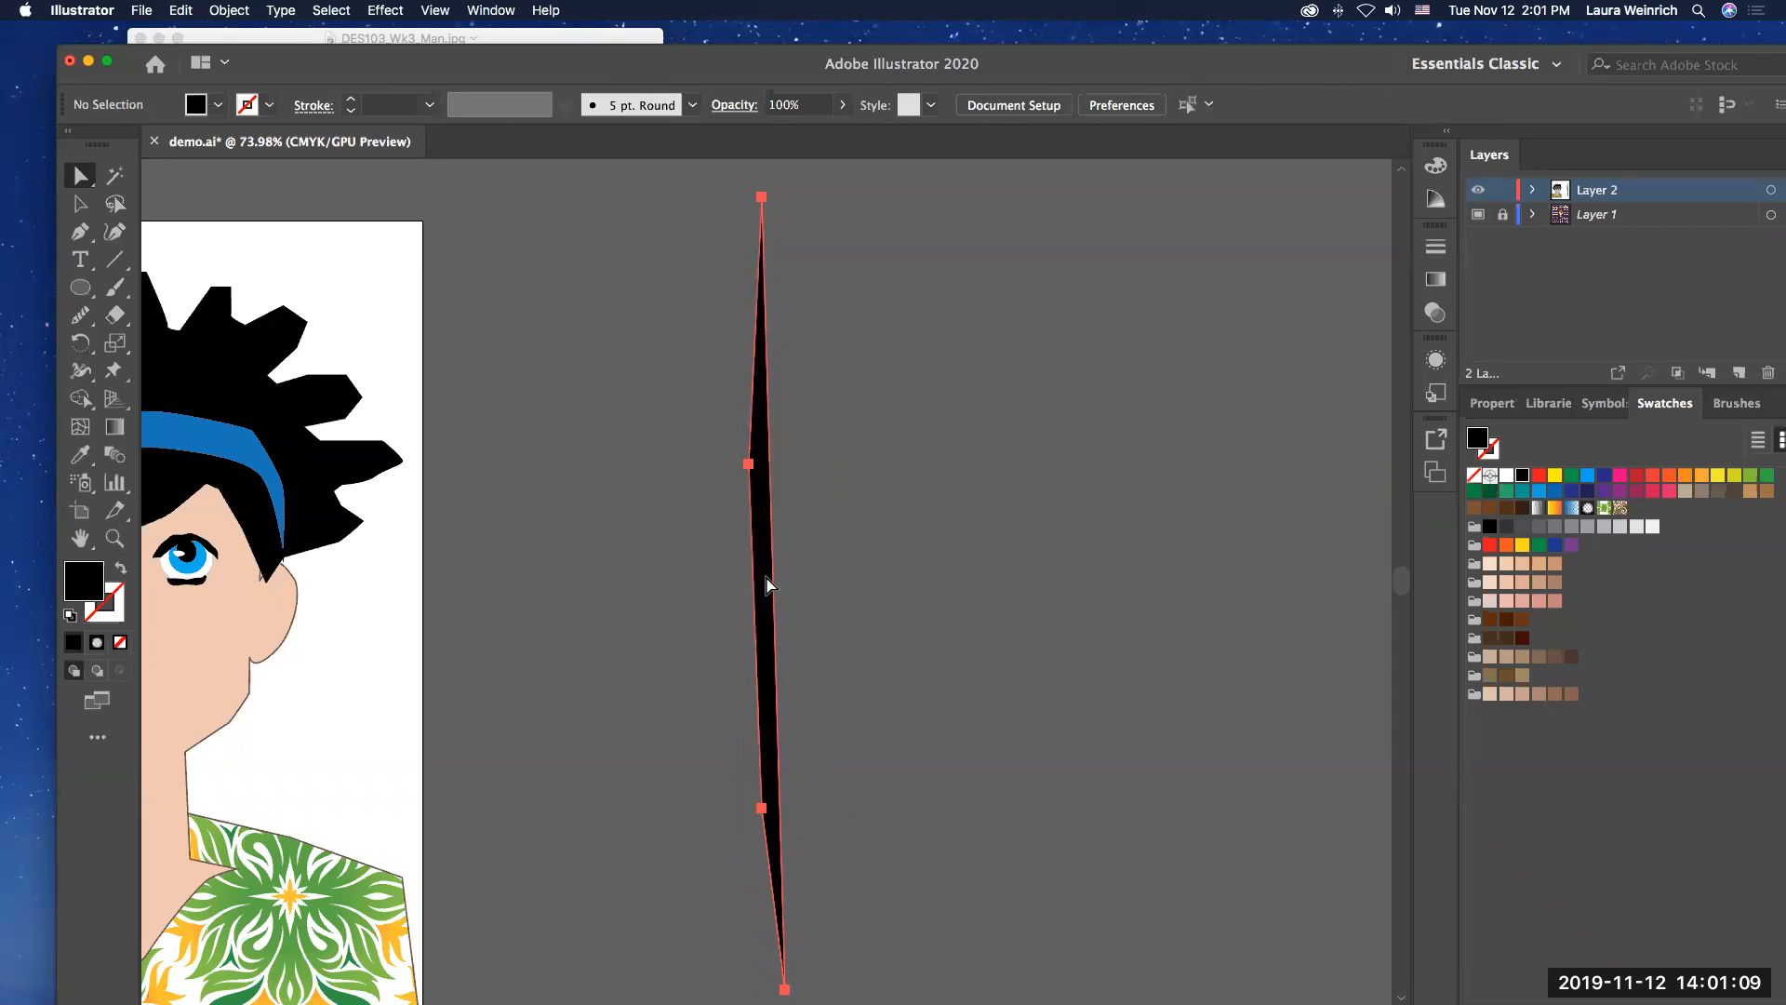
drag(769, 586, 763, 577)
drag(822, 557, 824, 557)
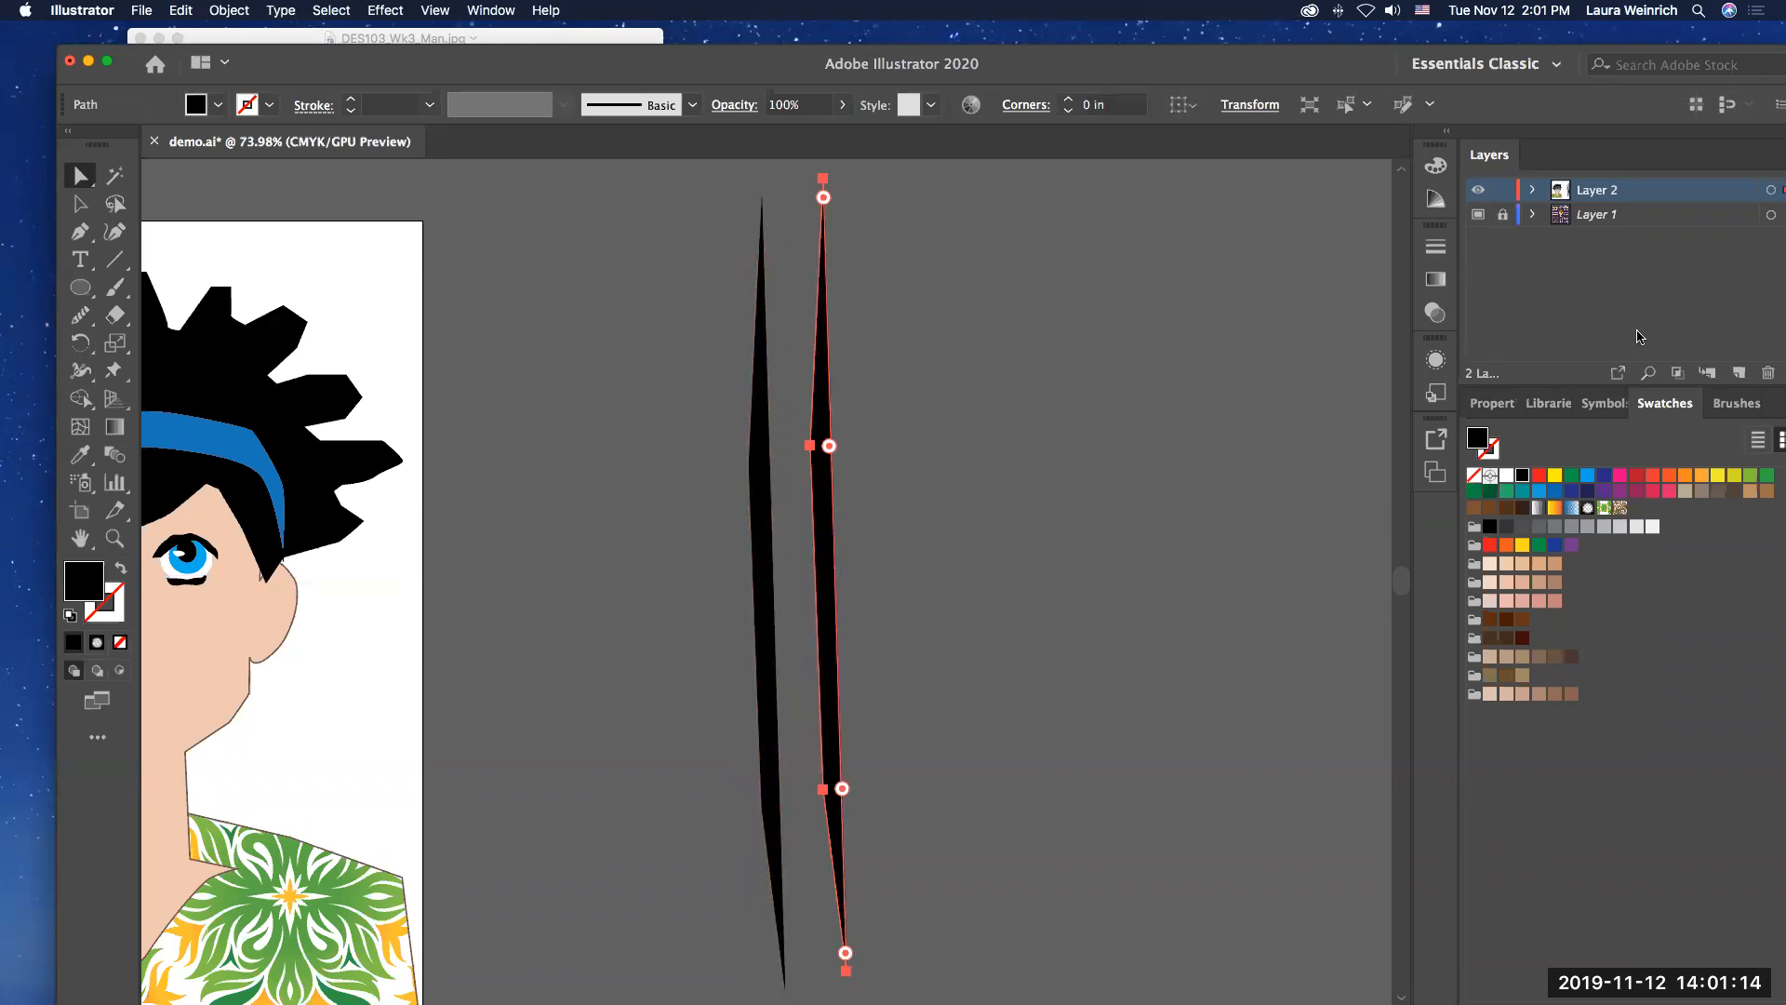
Step: Flip the copied shape along the vertical axis and move it close beside the original
click(1493, 403)
click(1673, 567)
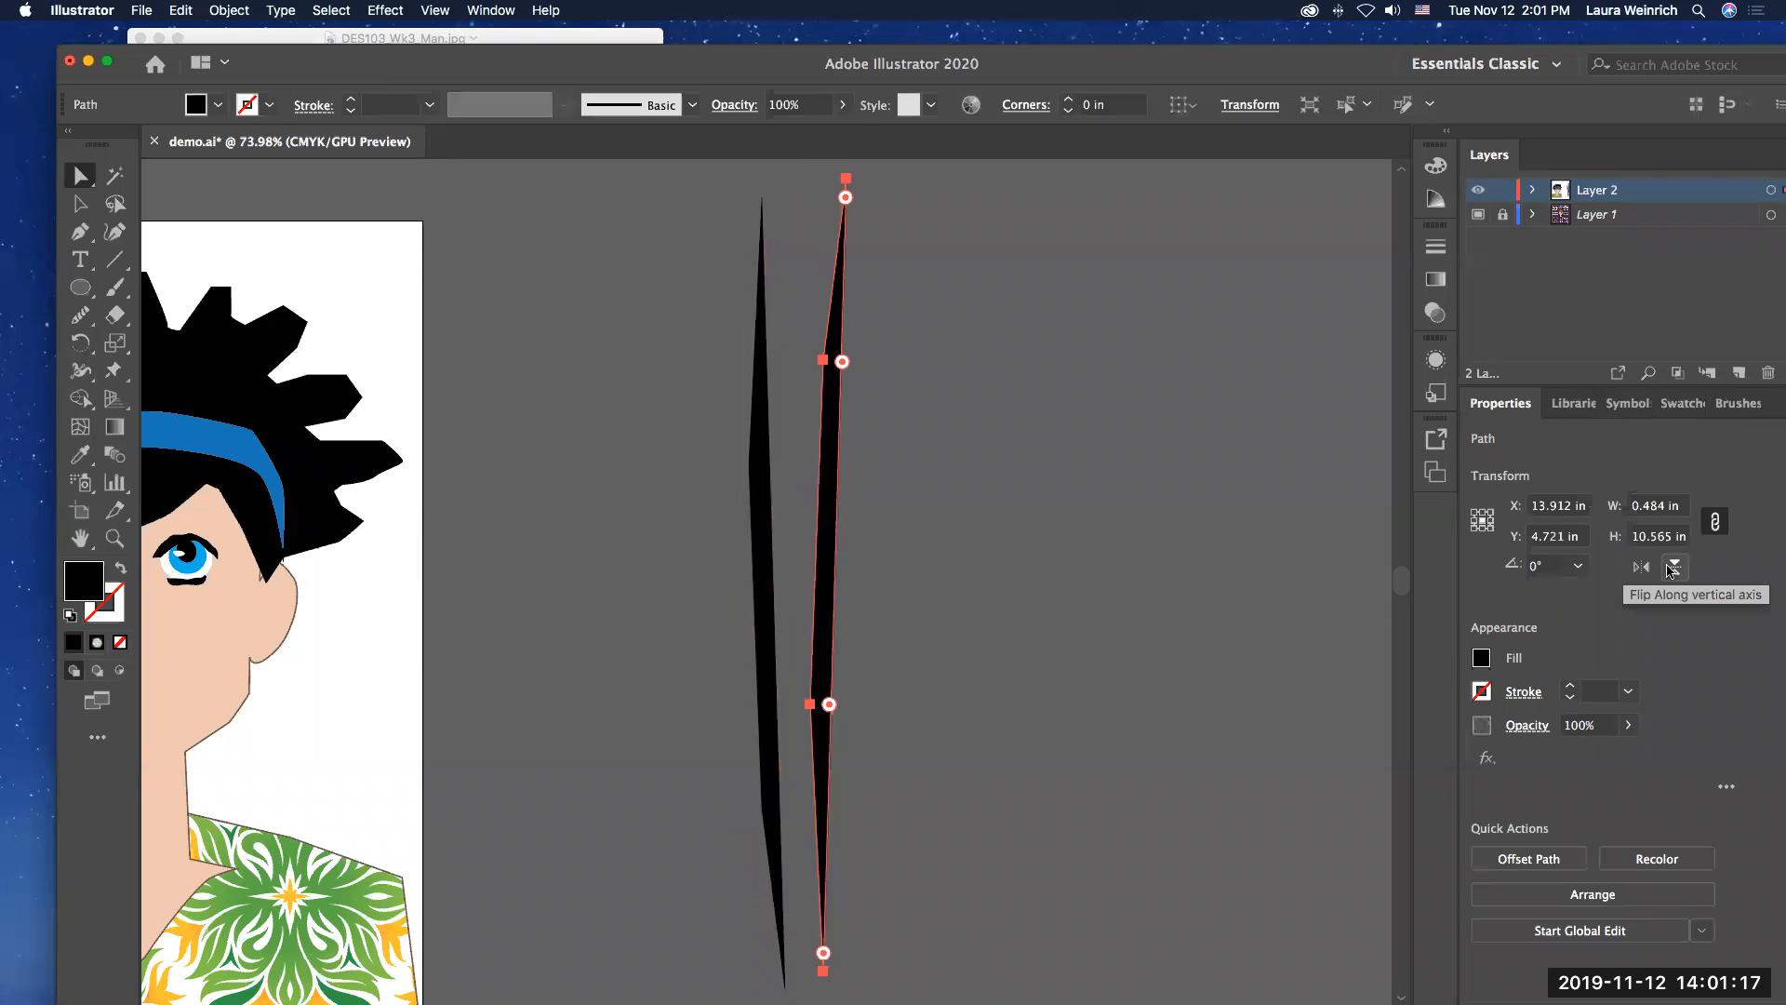
drag(827, 427, 802, 452)
Step: Copy and paste the two slim shapes, and move the original left one to about X 14.3 in, Y 4.86 in
drag(694, 387, 856, 463)
key(super+c)
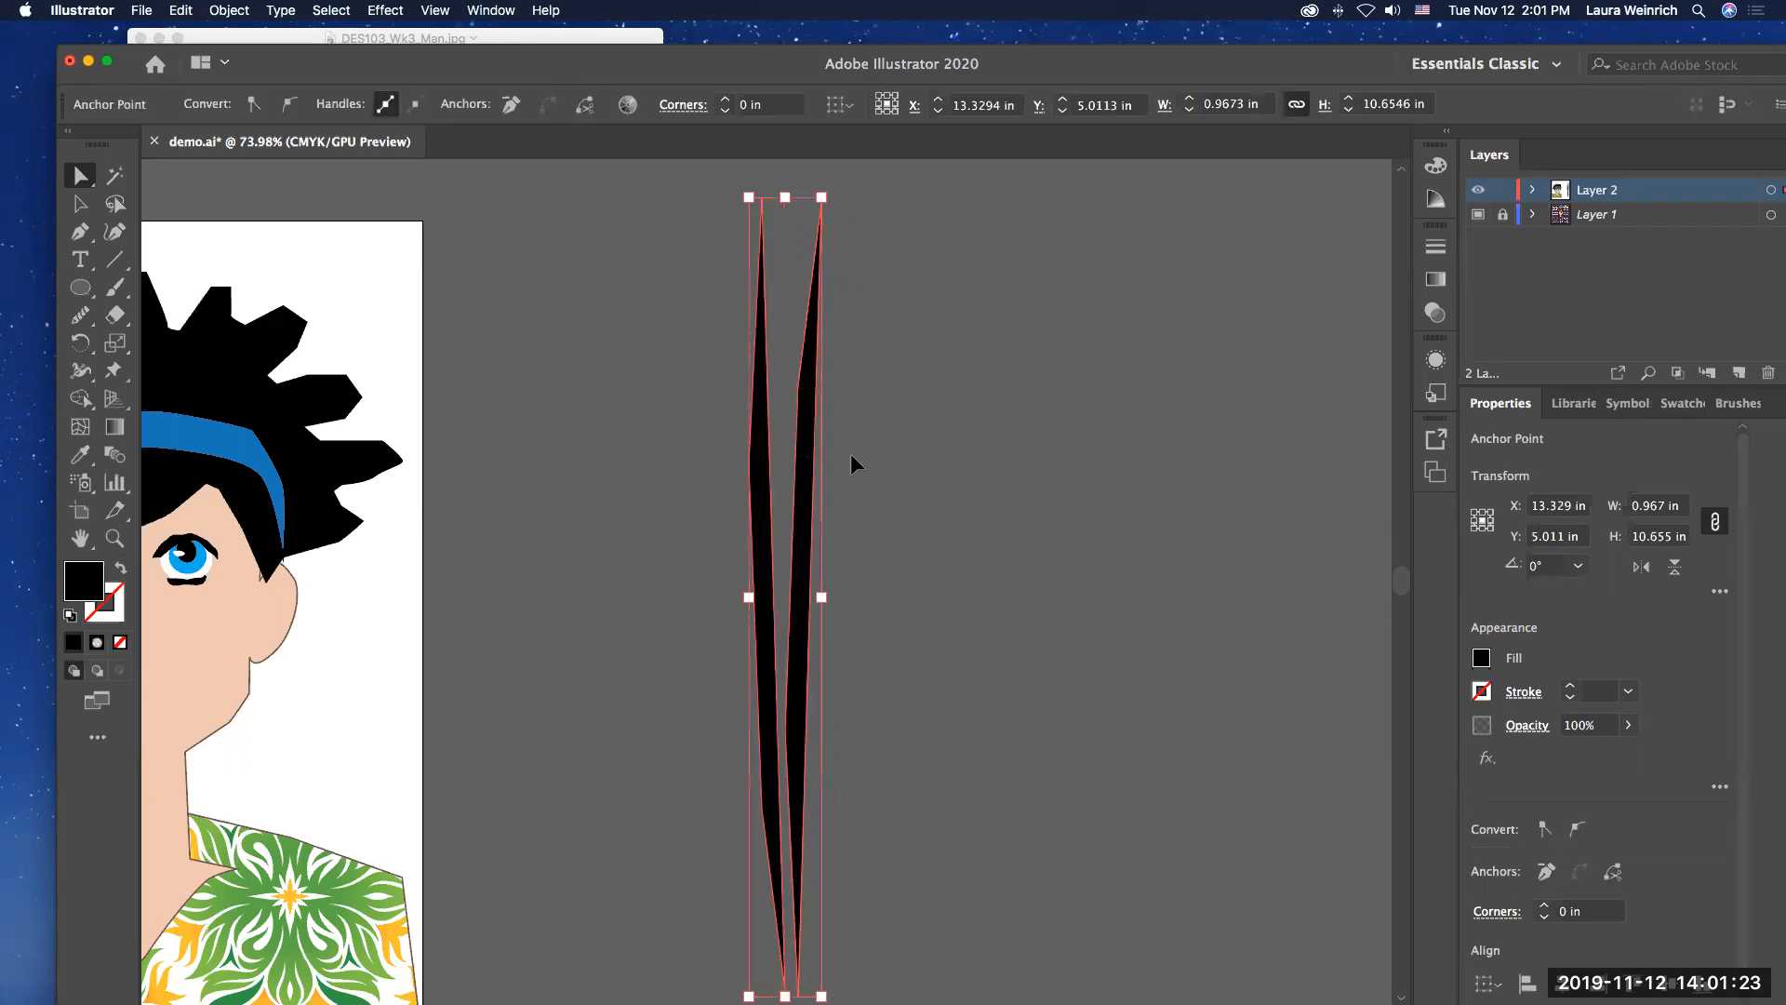
key(super+v)
drag(754, 429, 850, 430)
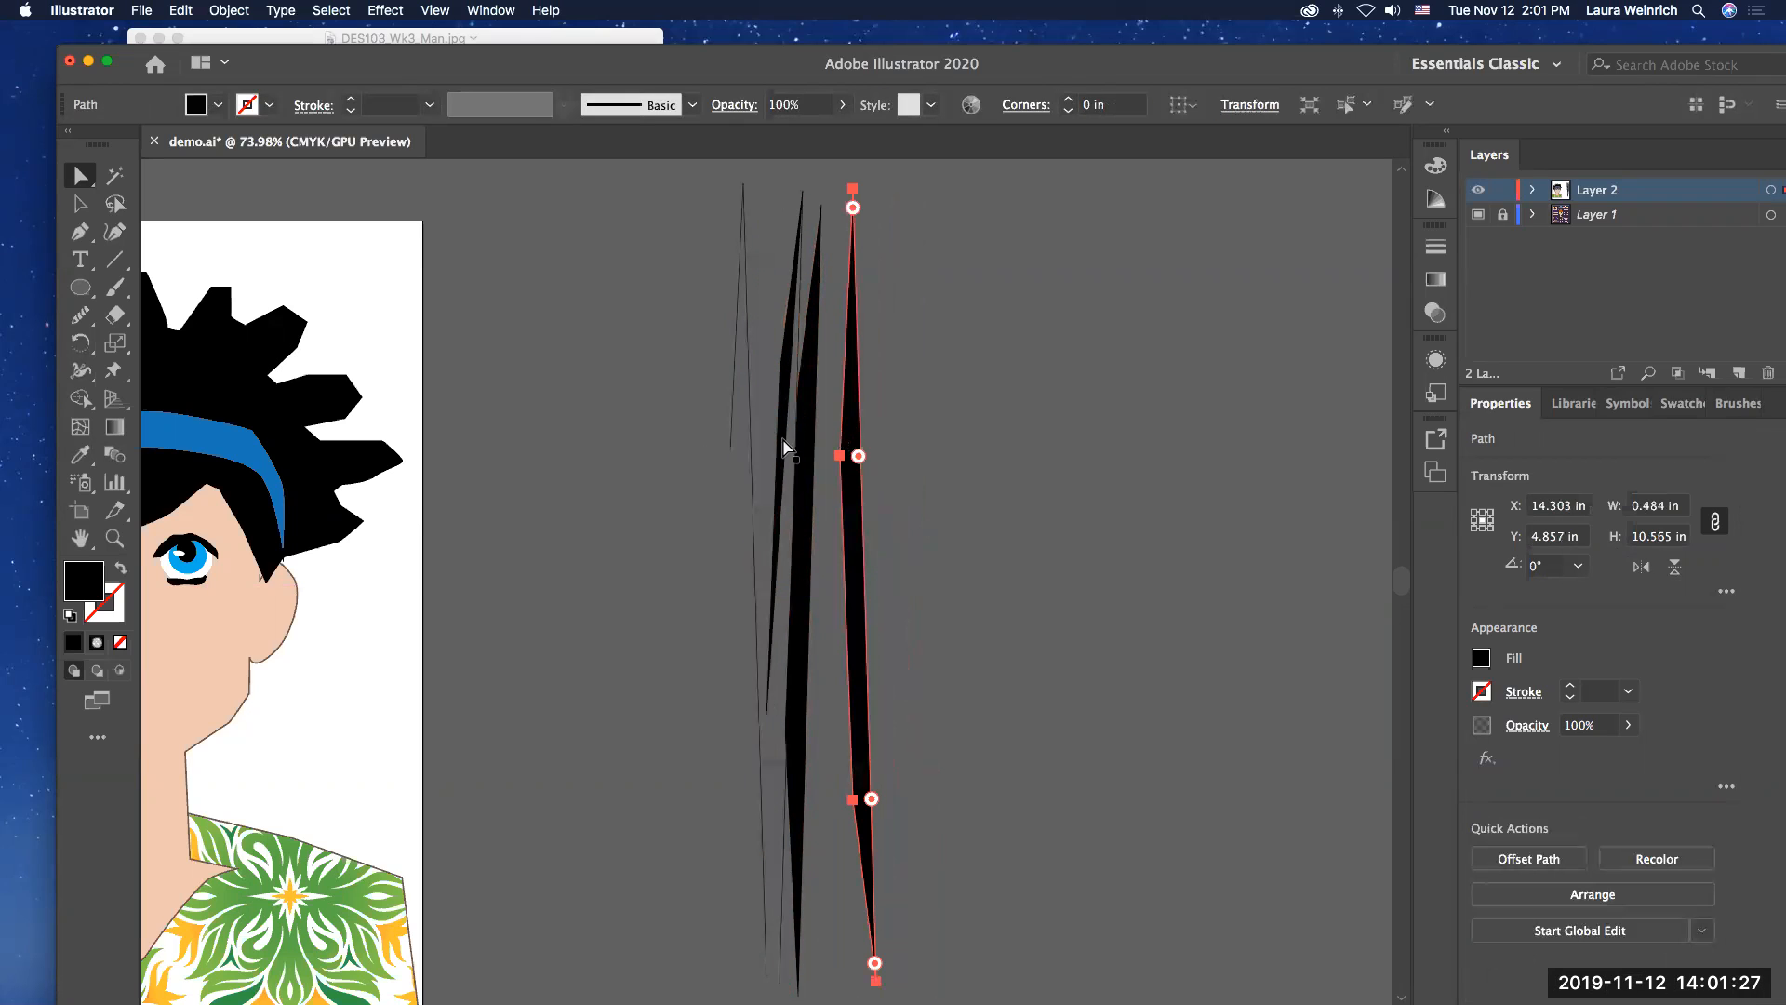
click(685, 427)
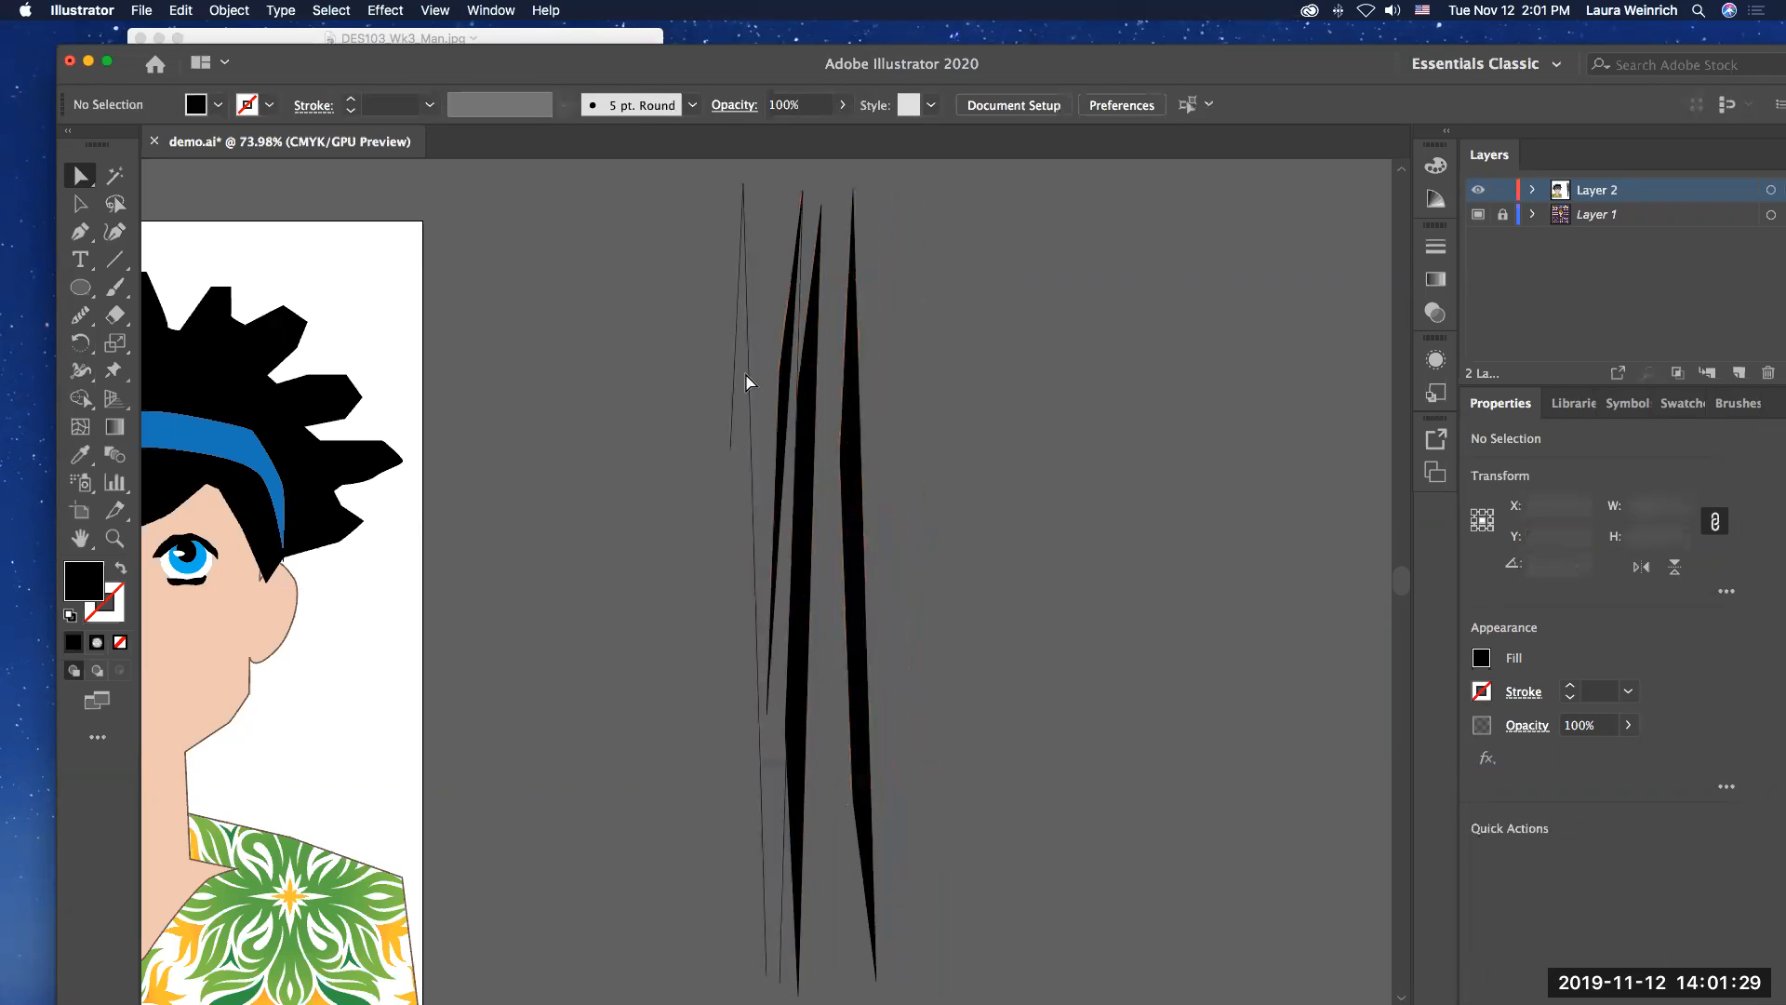
Step: Undo the last move and paste of the copied slim shapes, and clear the selection
click(789, 374)
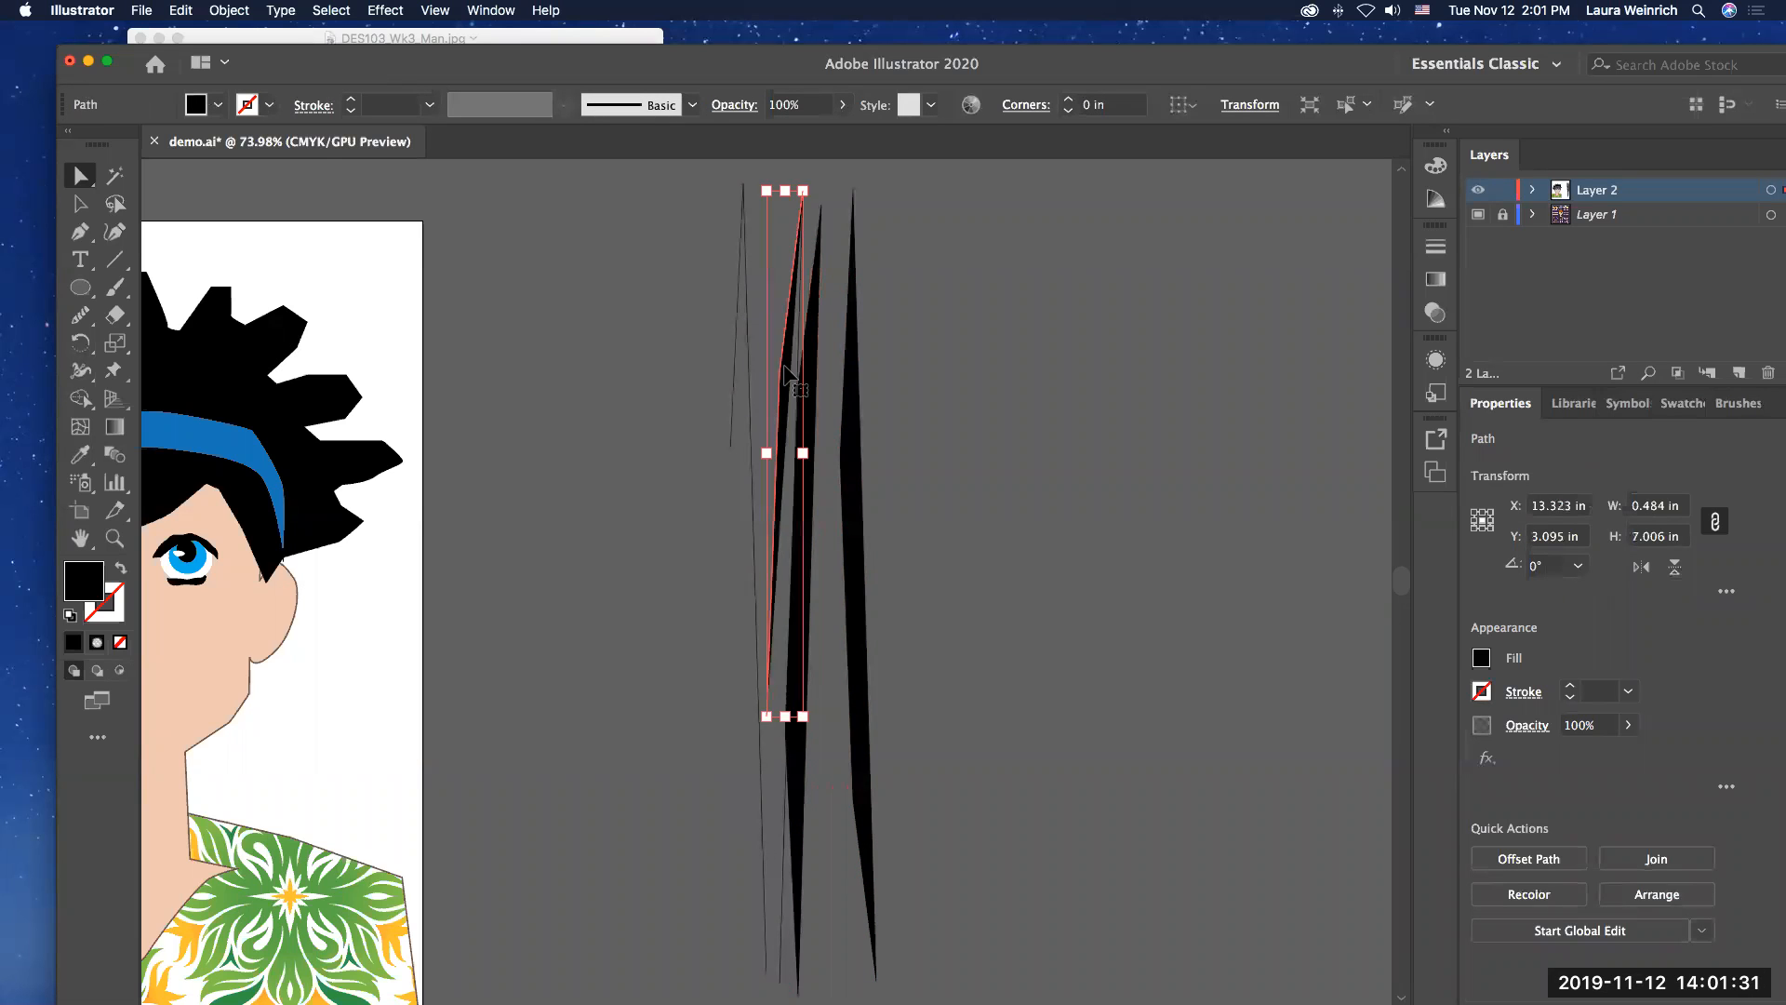
key(super+z)
key(super+z)
click(655, 361)
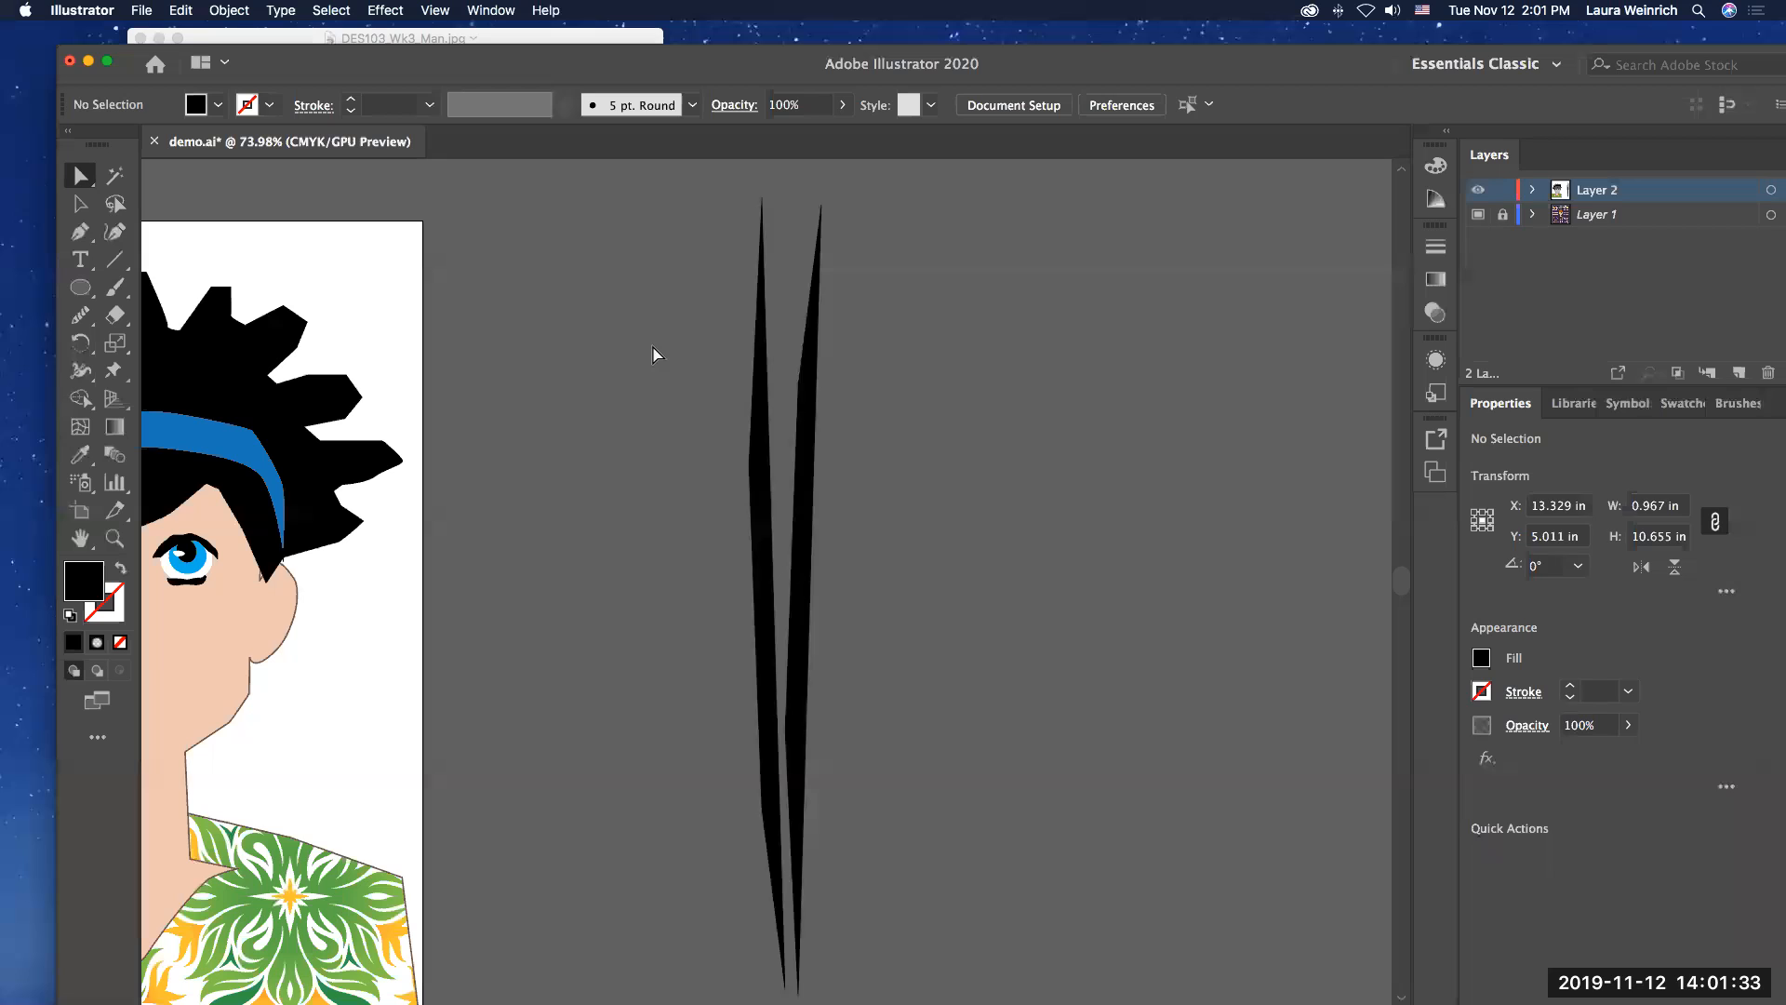
Step: Copy and paste the two slim shapes, move the pasted pair to about X 14.37 in, Y 4.97 in, and flip it vertically
key(a)
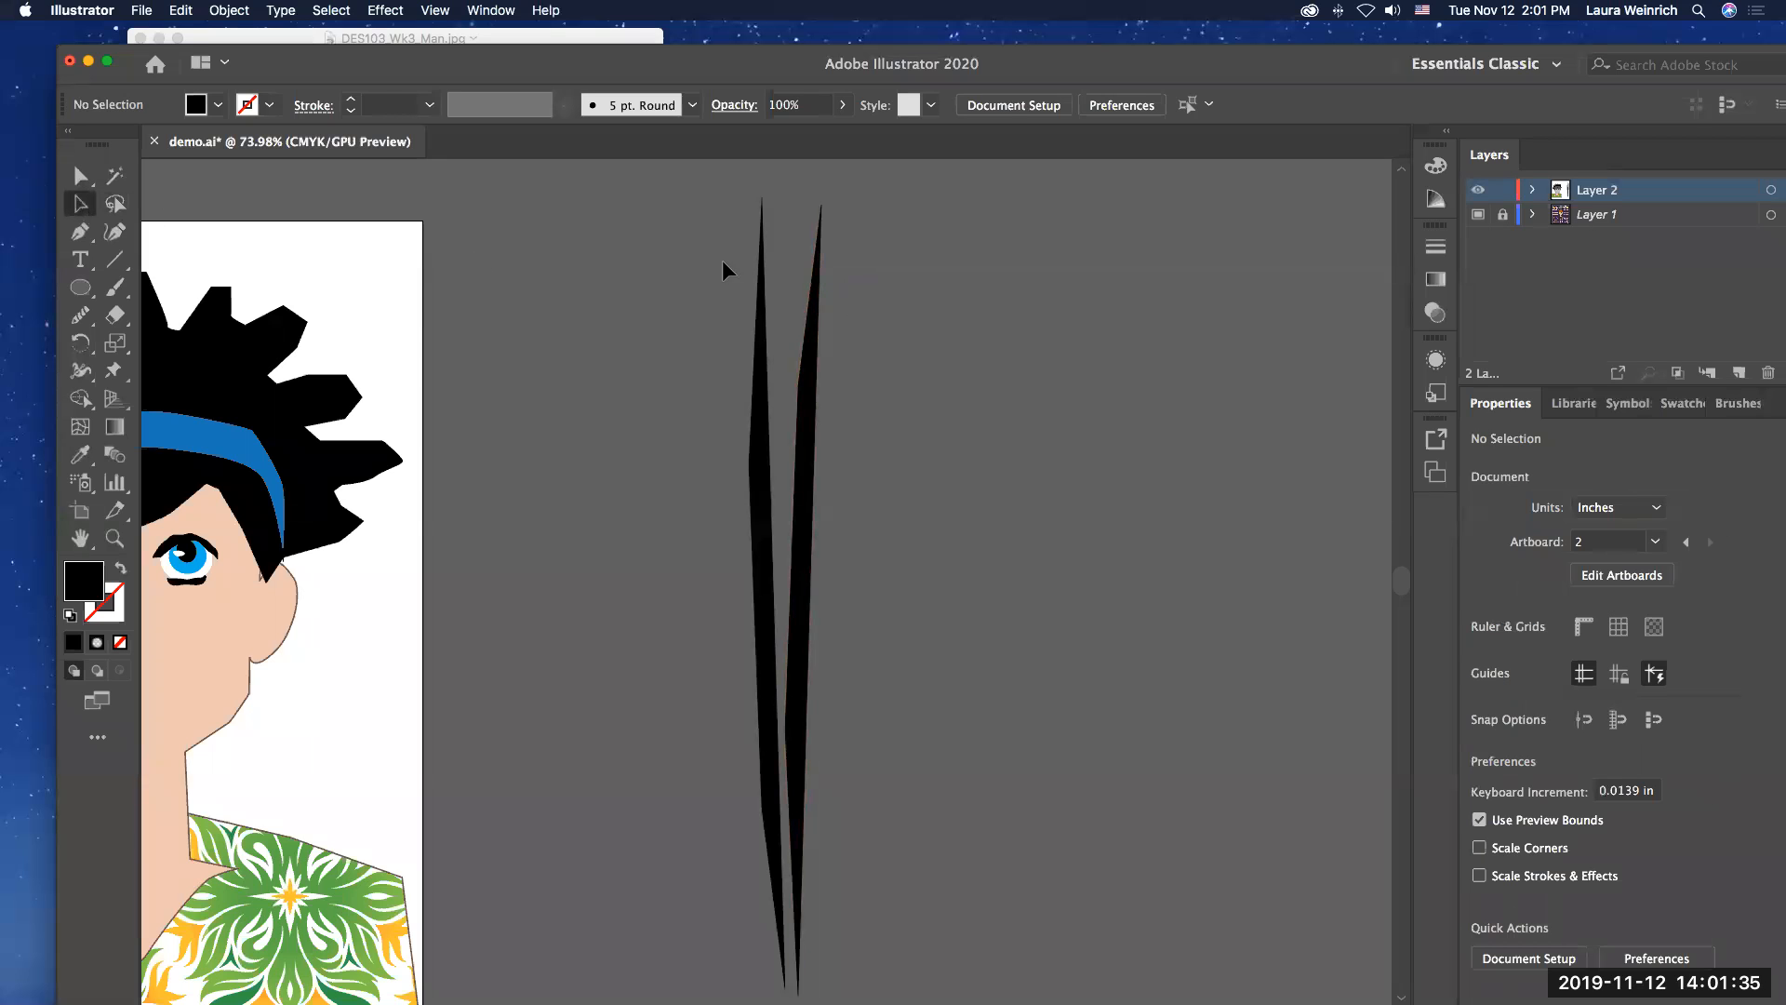
key(super+a)
key(super+c)
key(super+v)
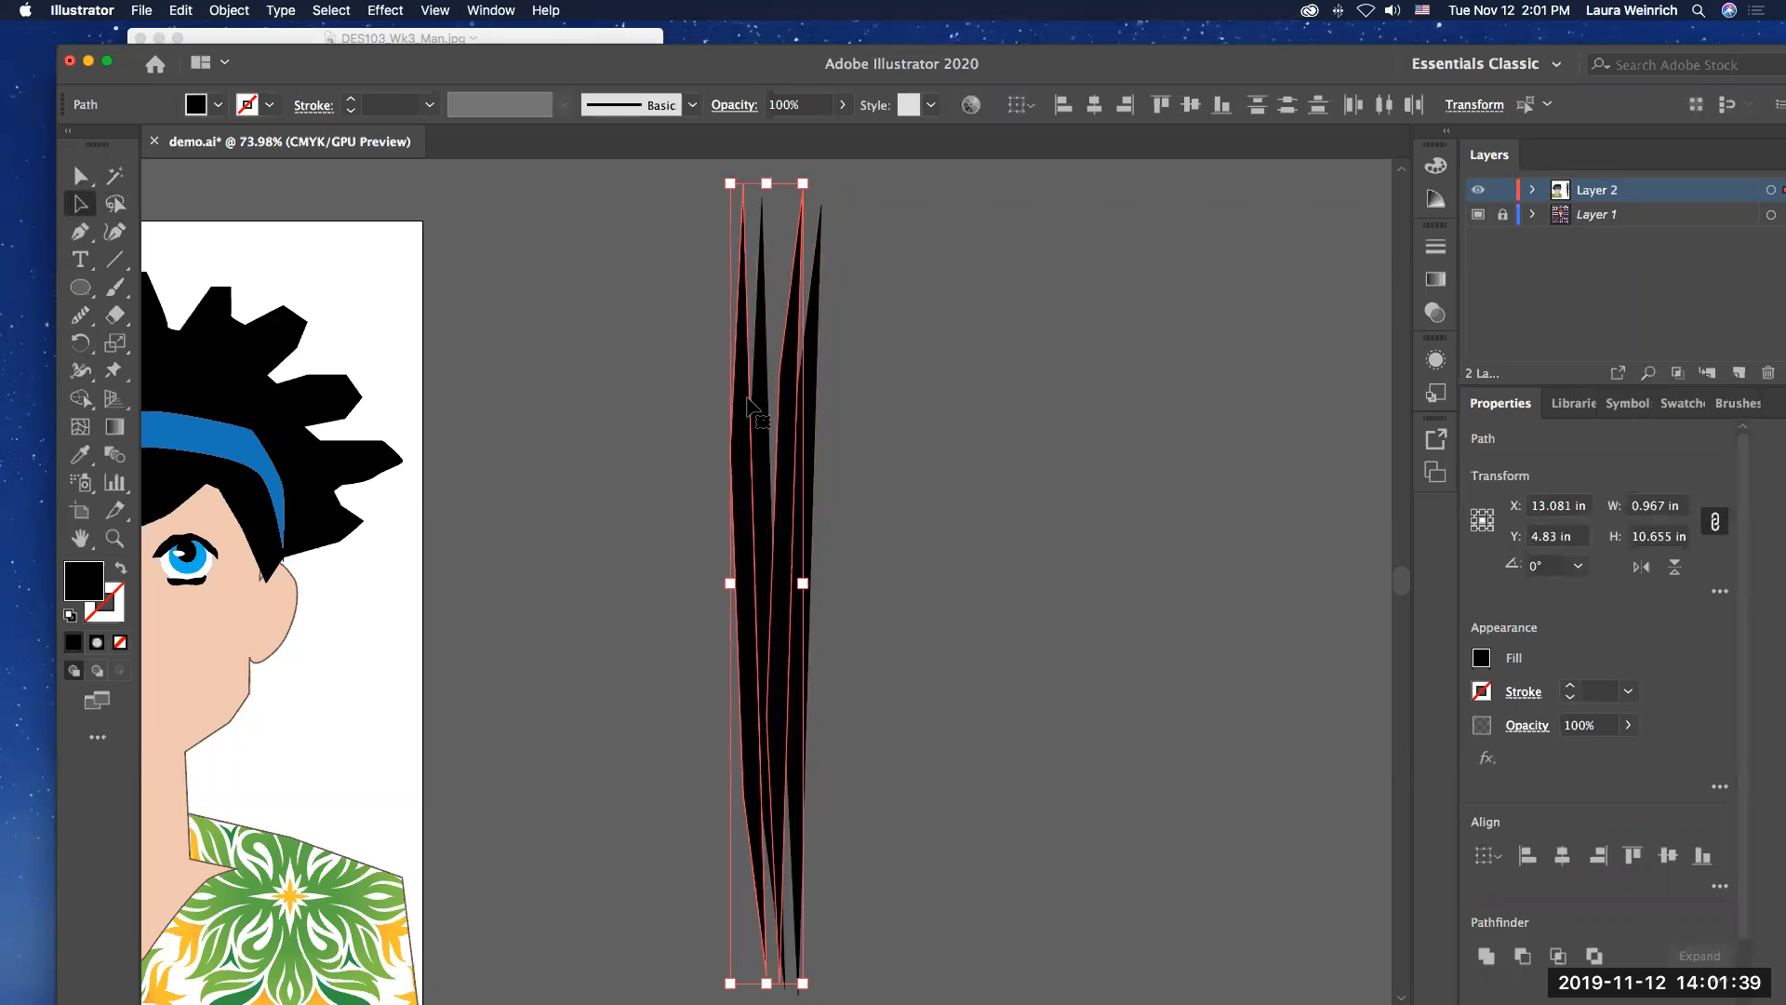
drag(750, 407, 846, 417)
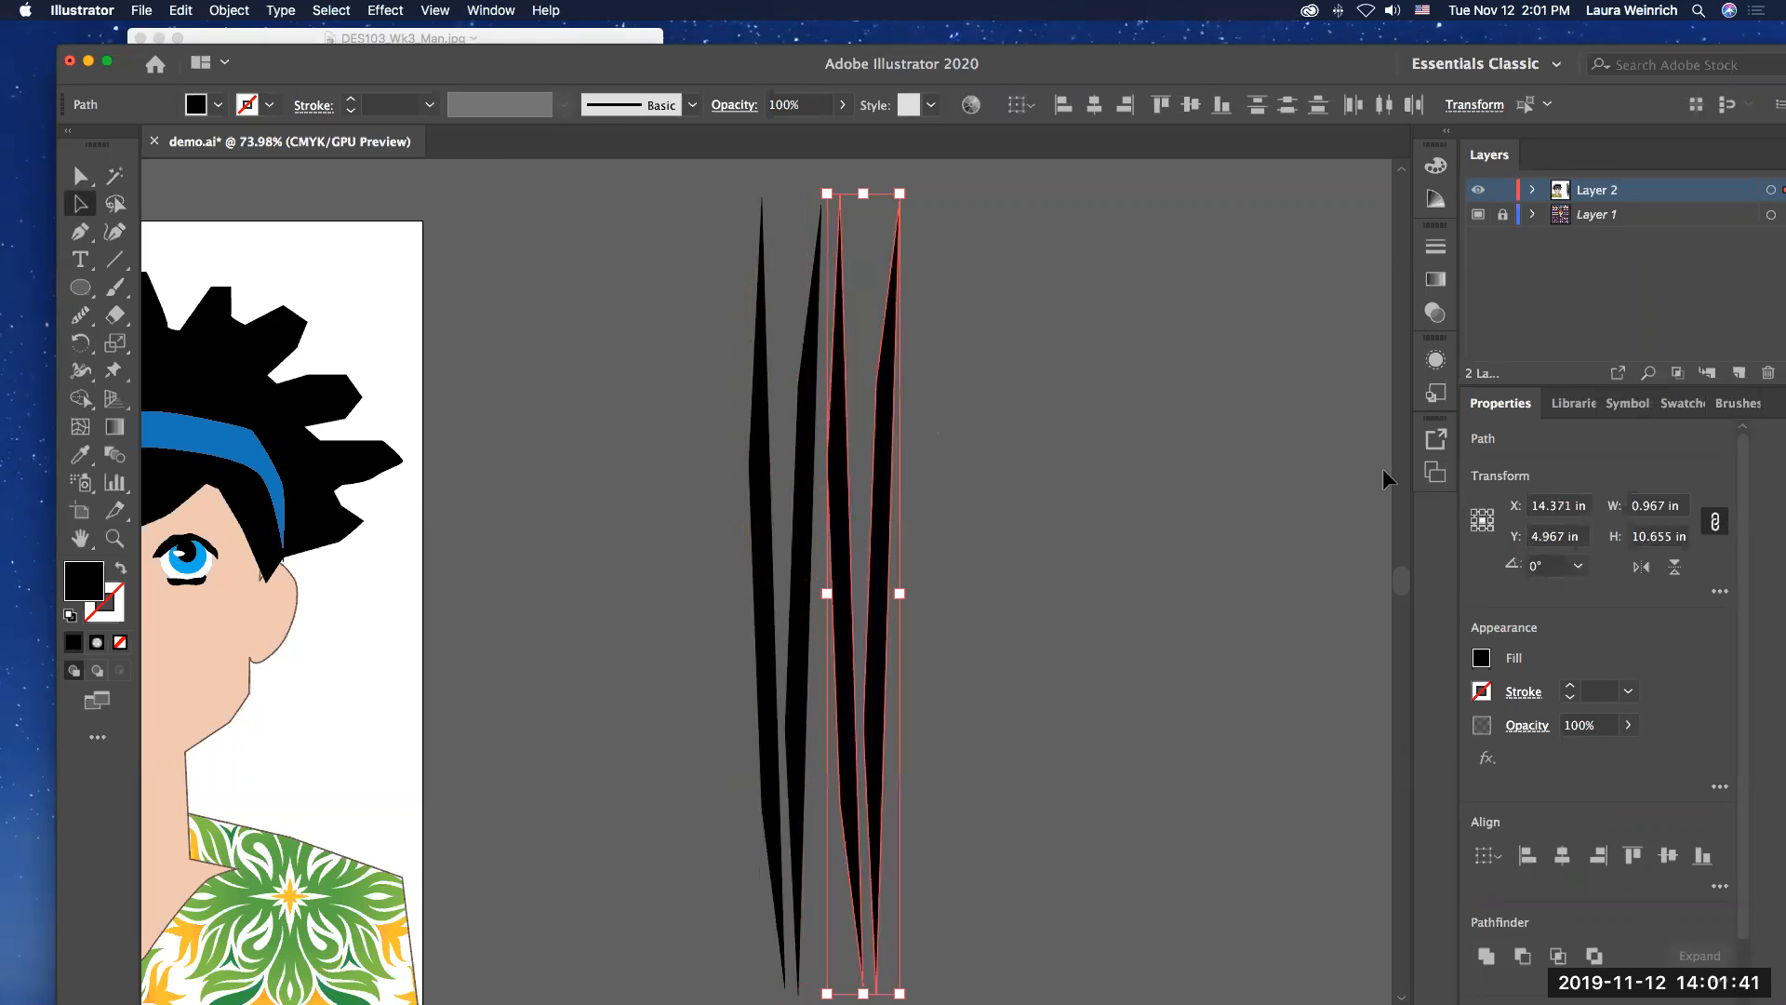
click(1675, 565)
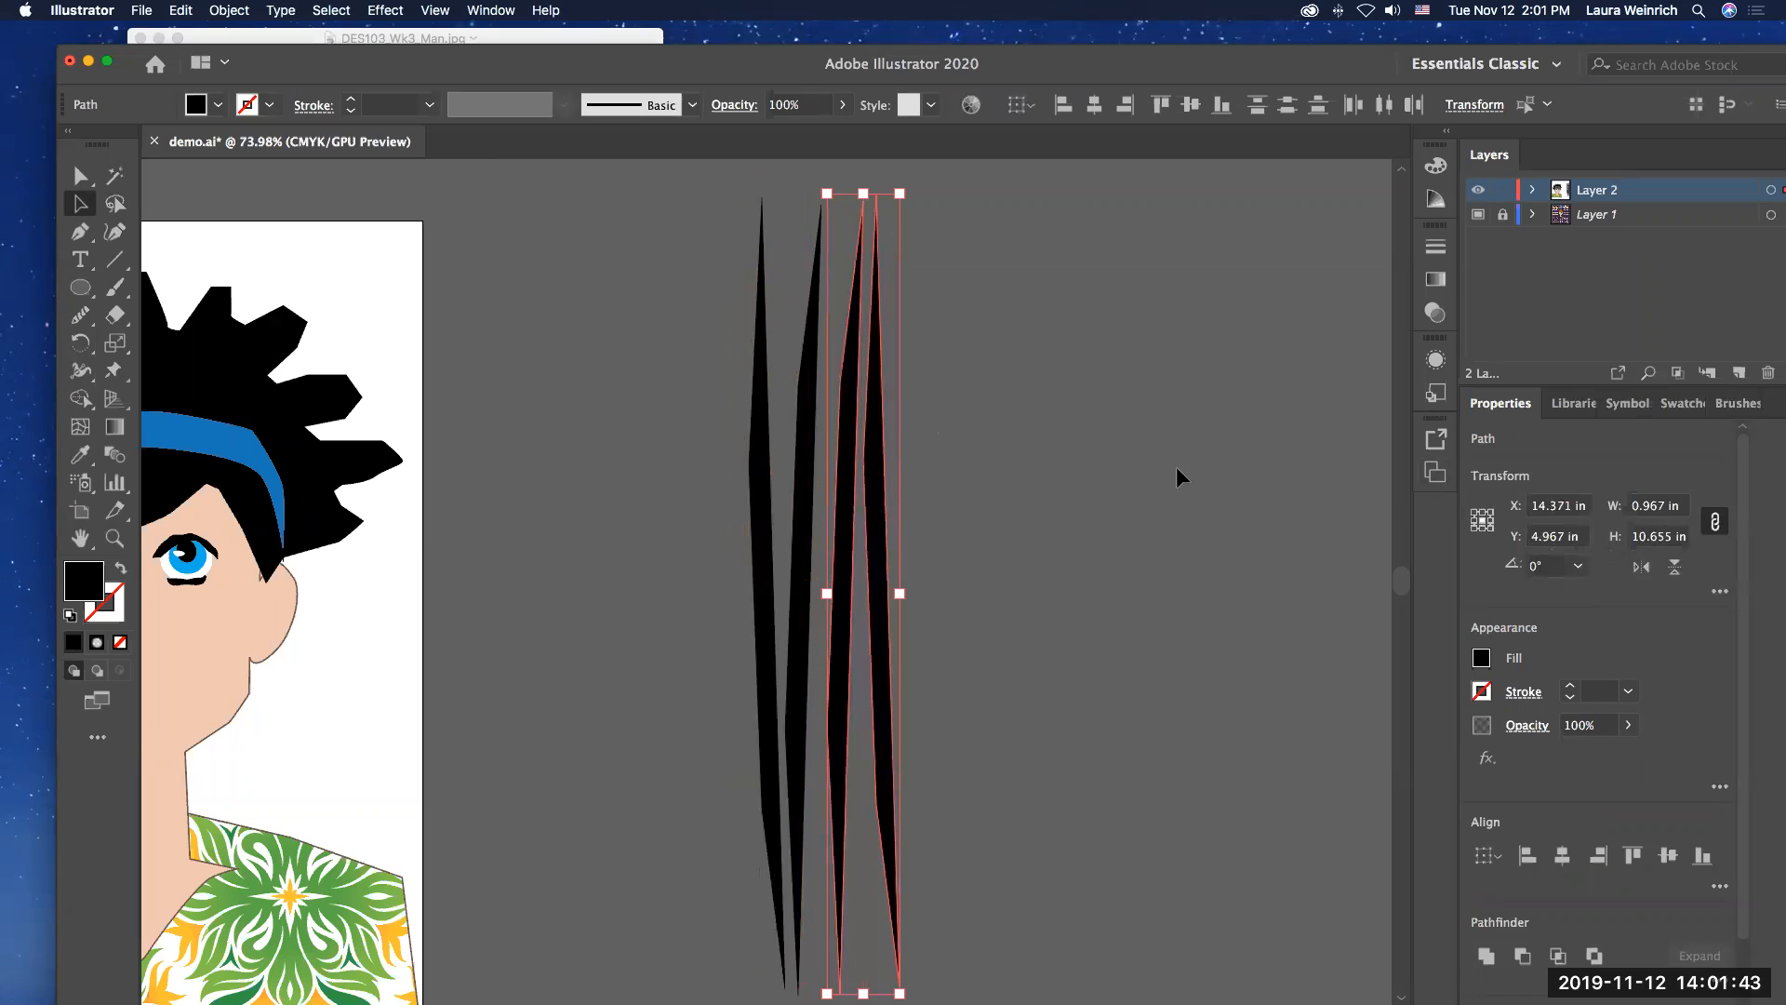
Step: Add another vertically flipped pair of slim shapes, placed beside the previous pair at about X 15.34 in, Y 4.92 in
click(797, 397)
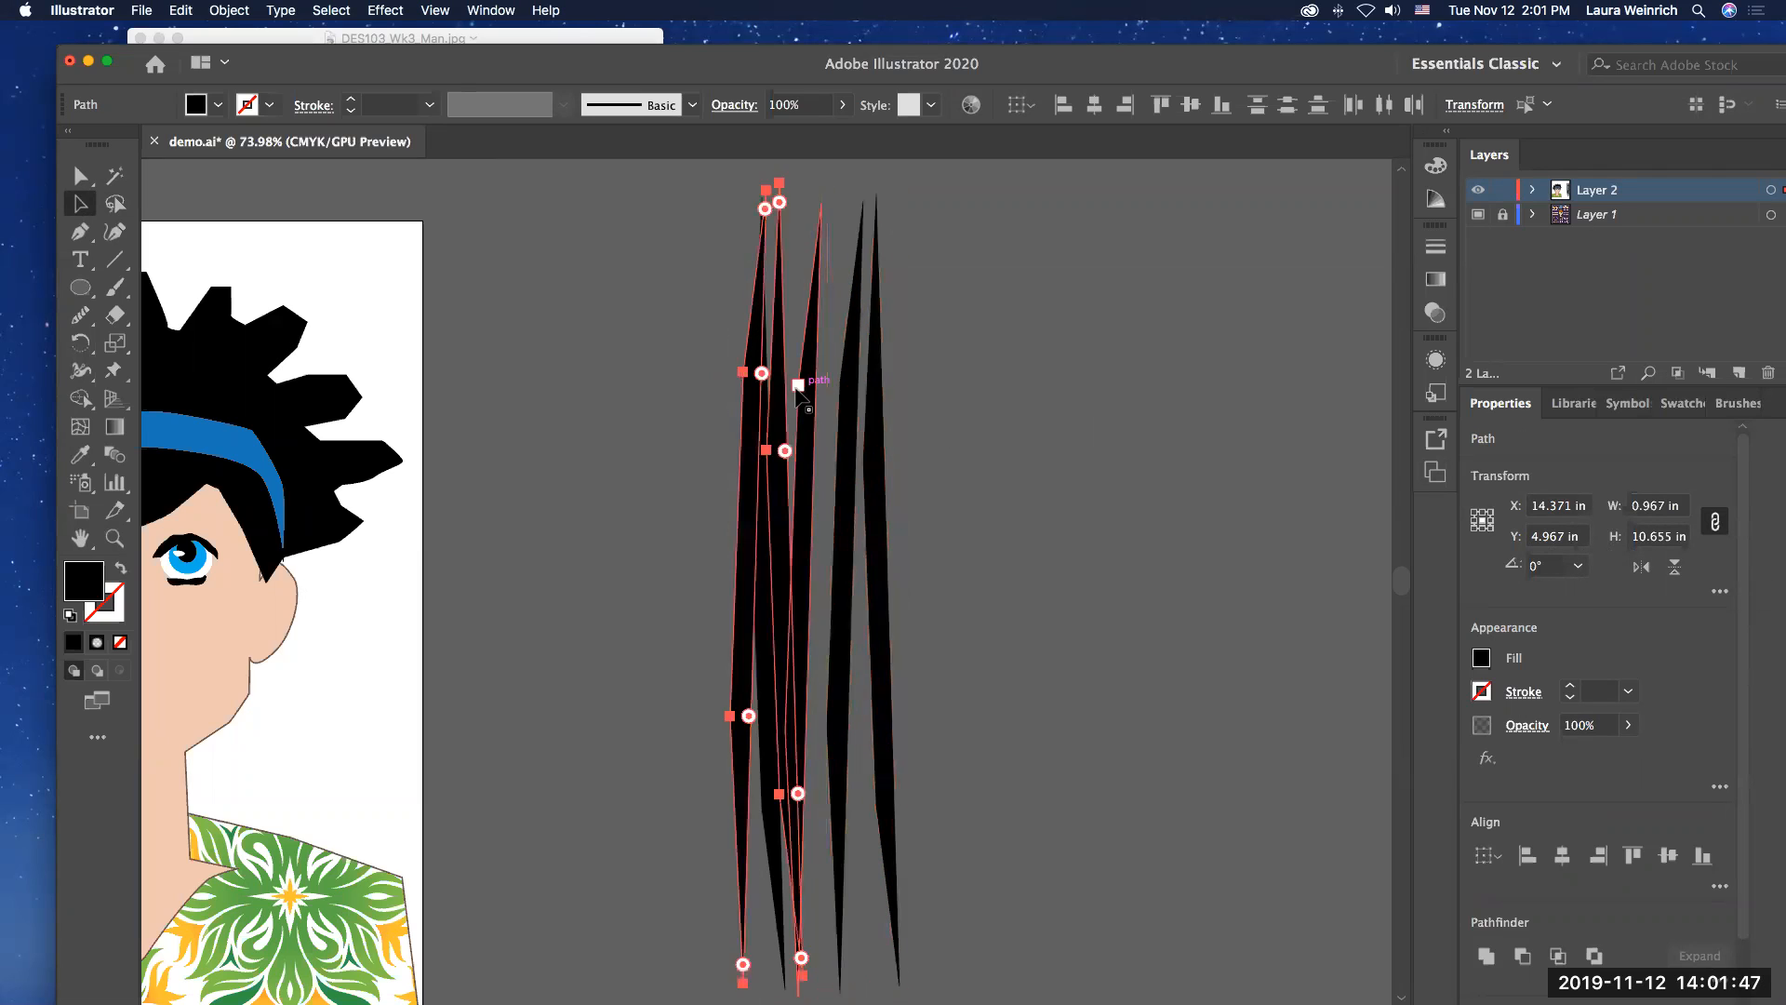
click(1675, 565)
drag(747, 365, 910, 370)
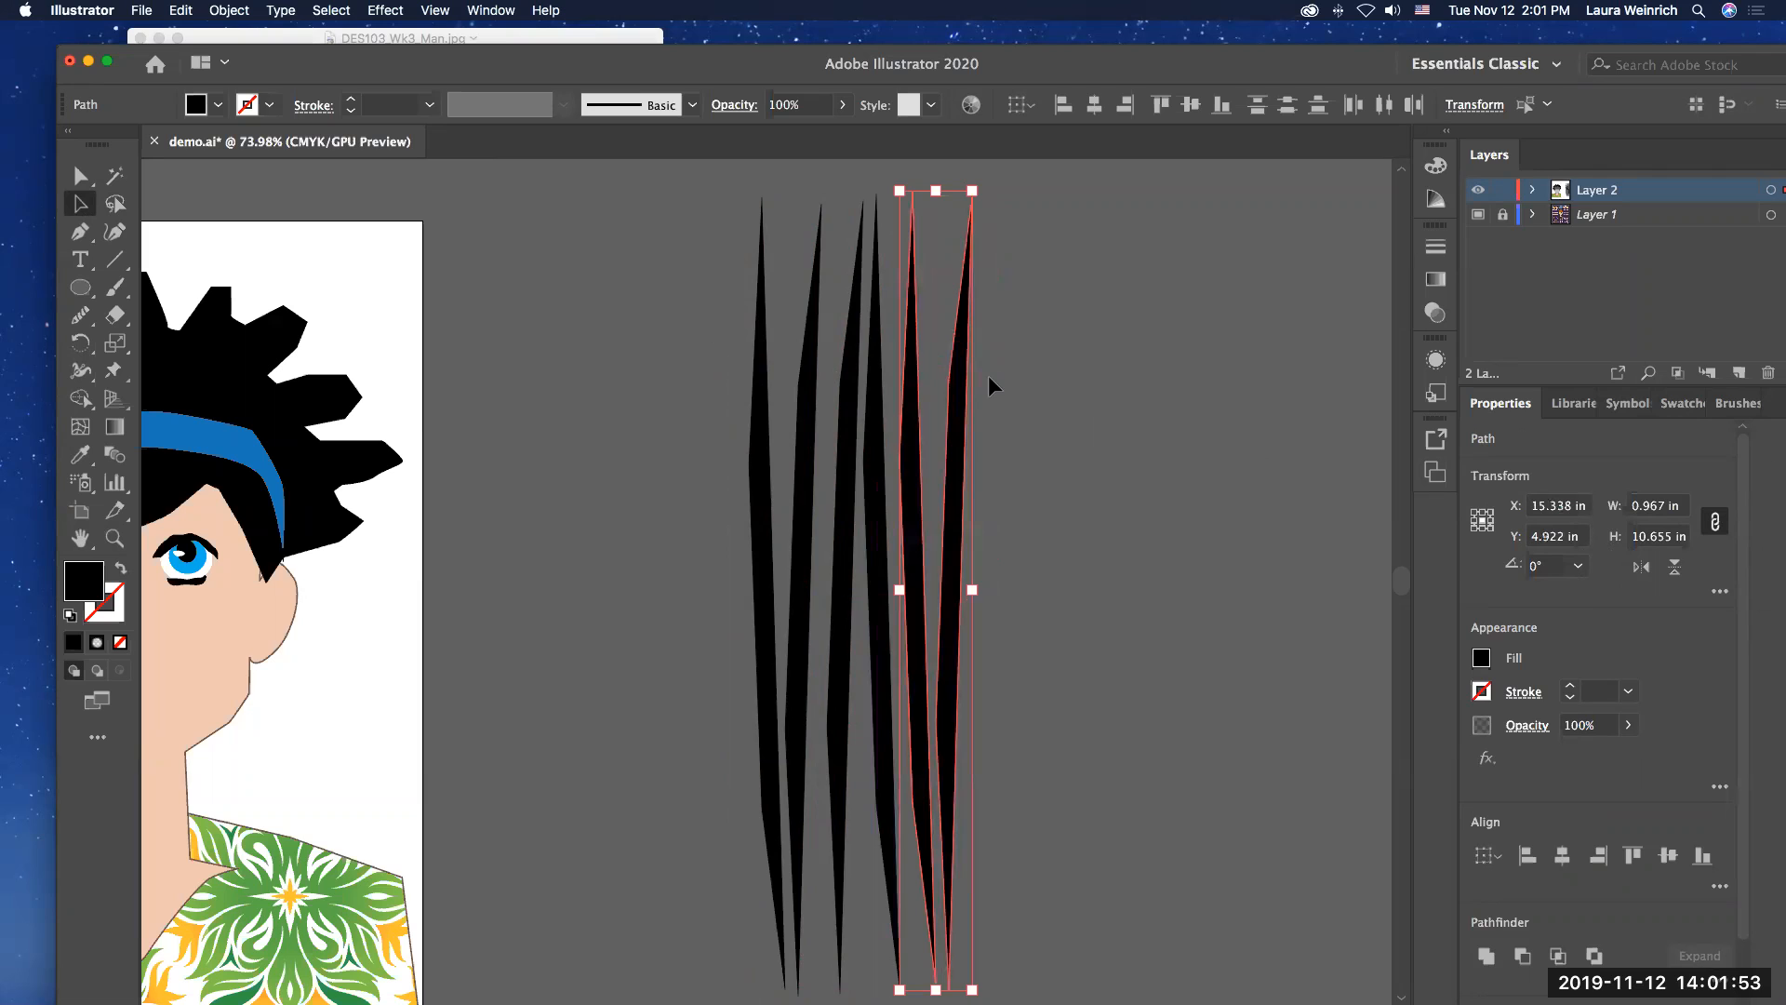
Step: Duplicate all six slim black shapes and group the originals and copies together
scroll(694, 293, left, 3)
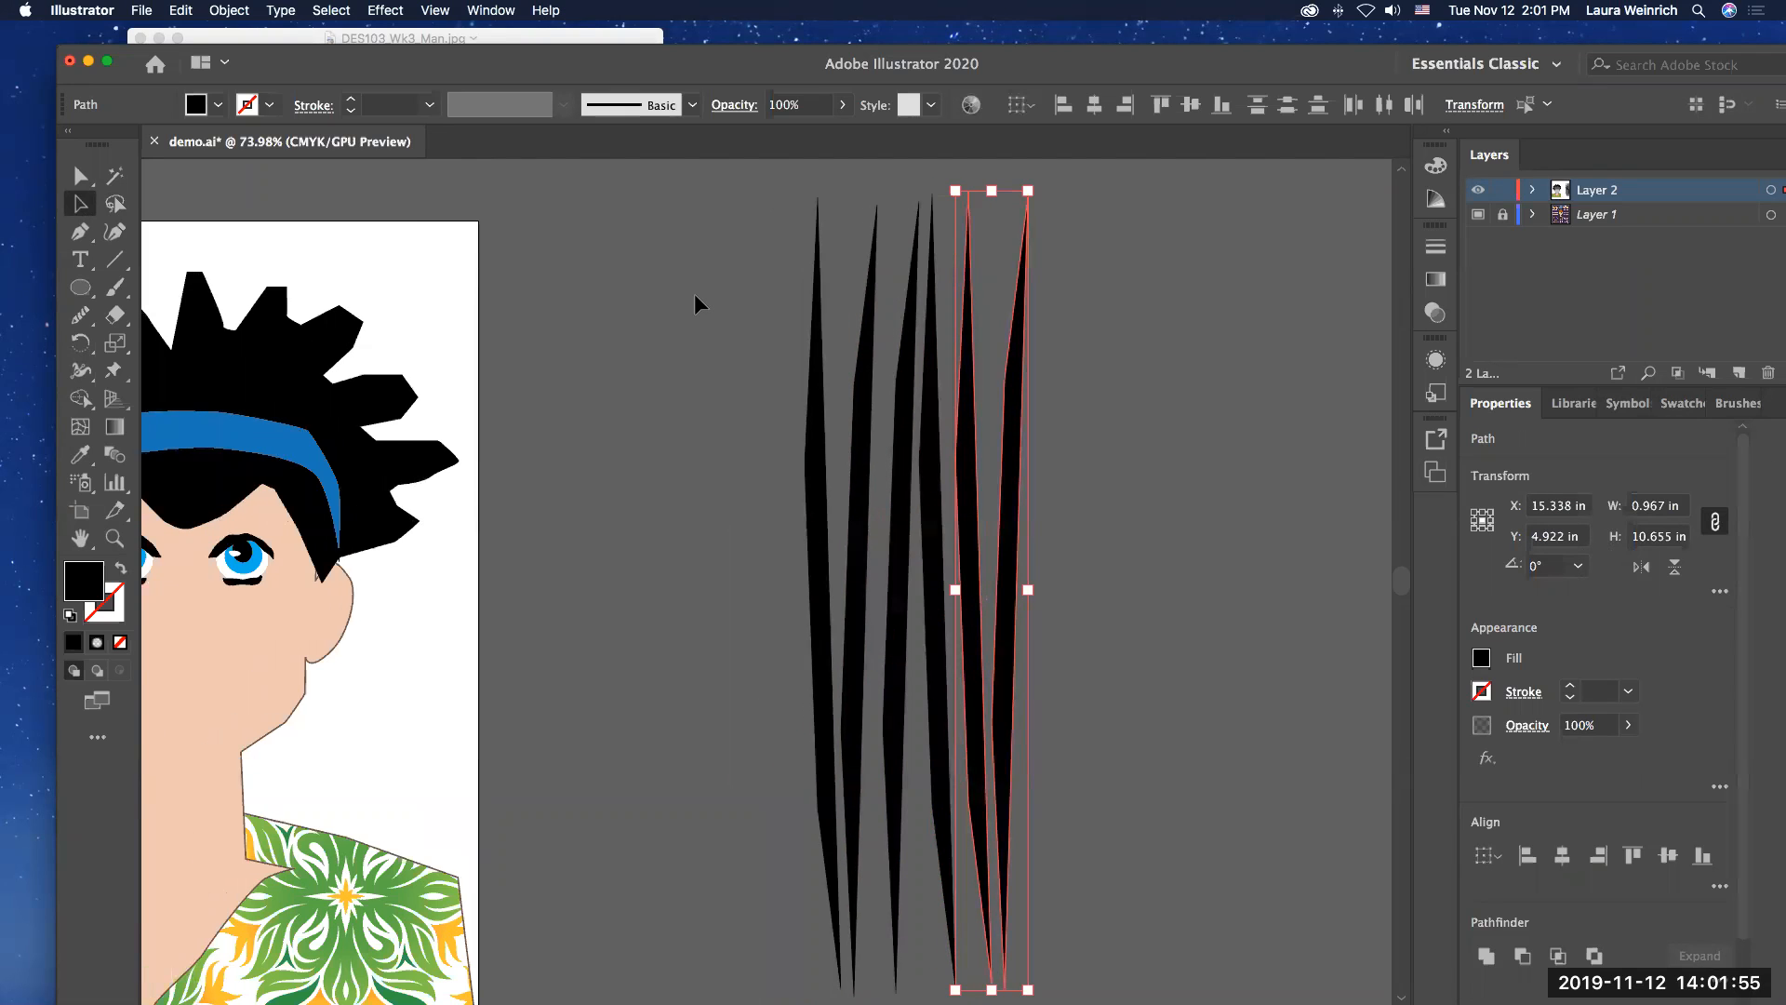
scroll(694, 293, left, 5)
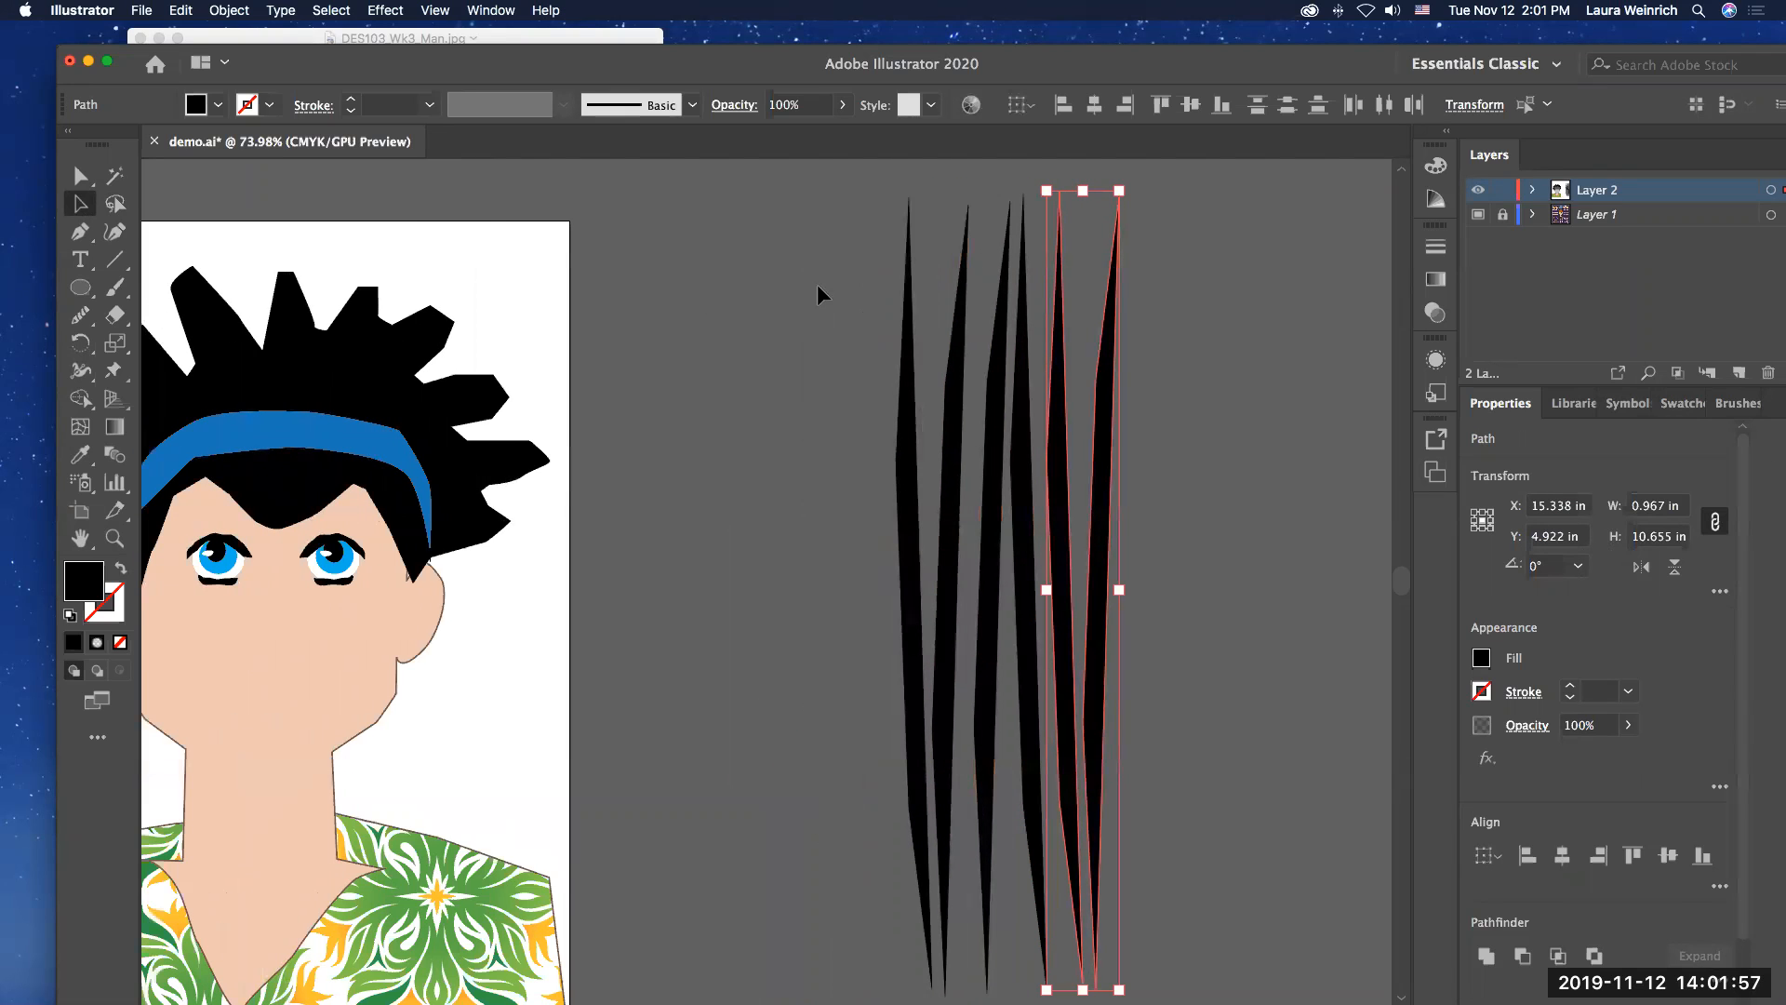
key(super+a)
key(super+c)
key(super+v)
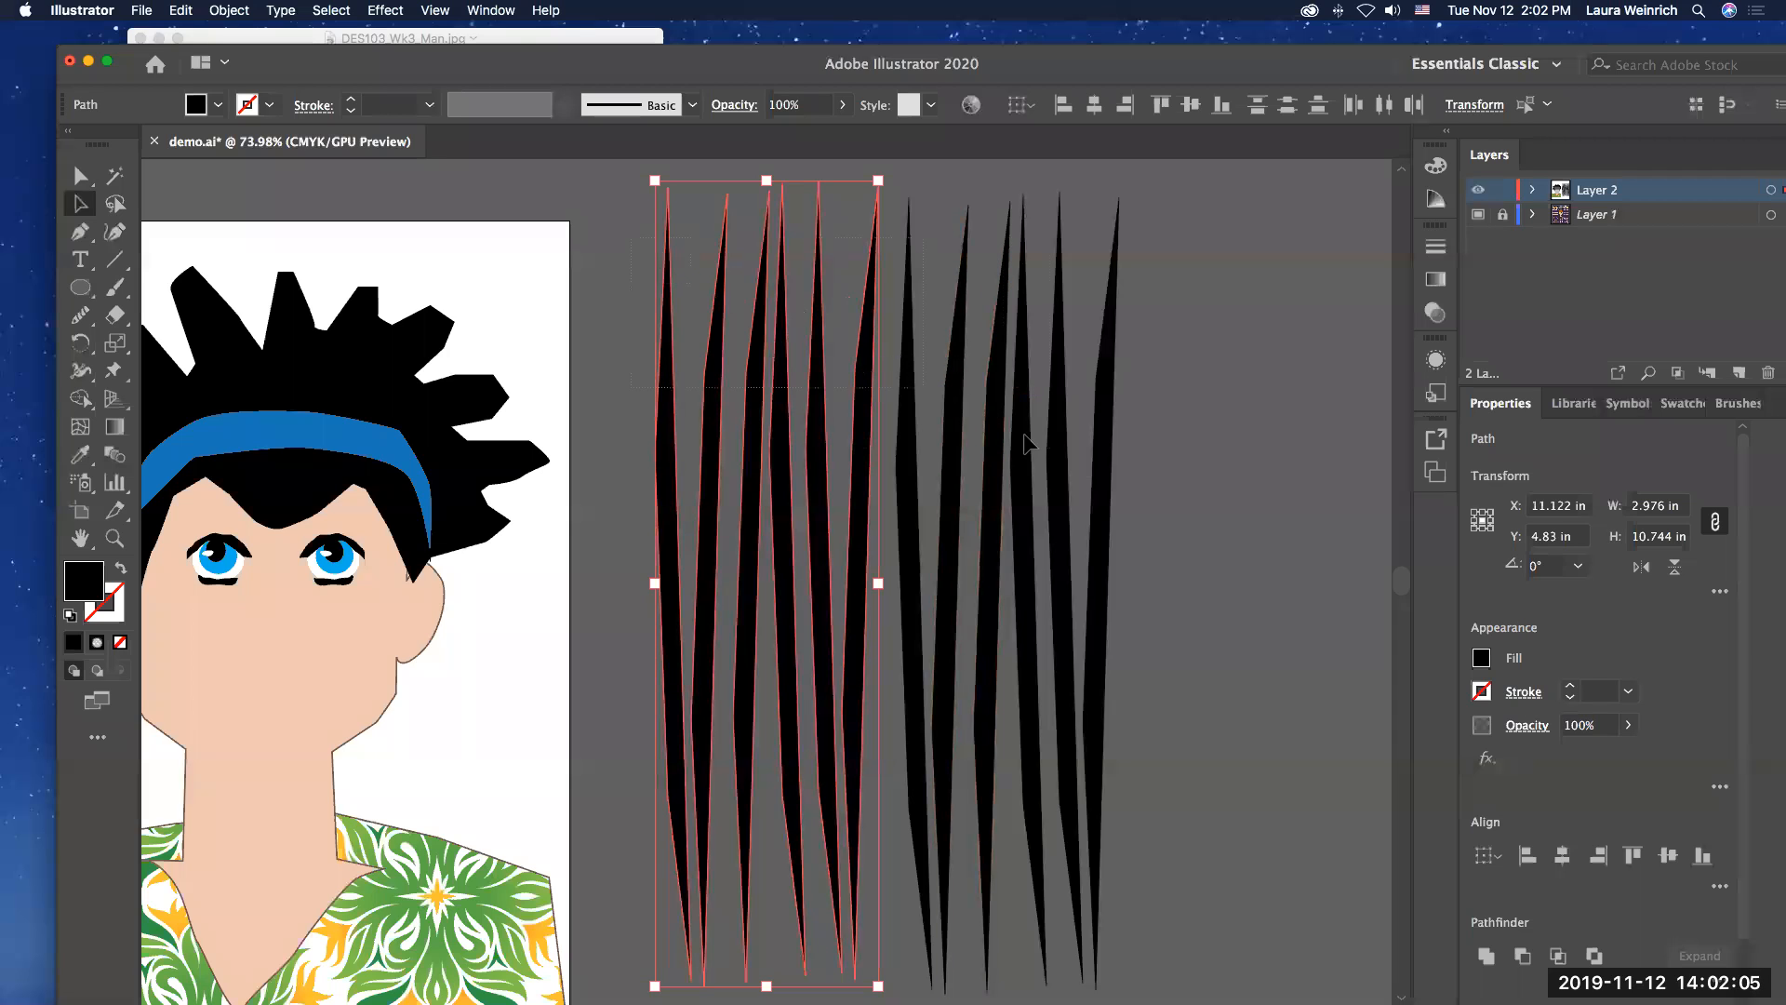
key(super+a)
key(a)
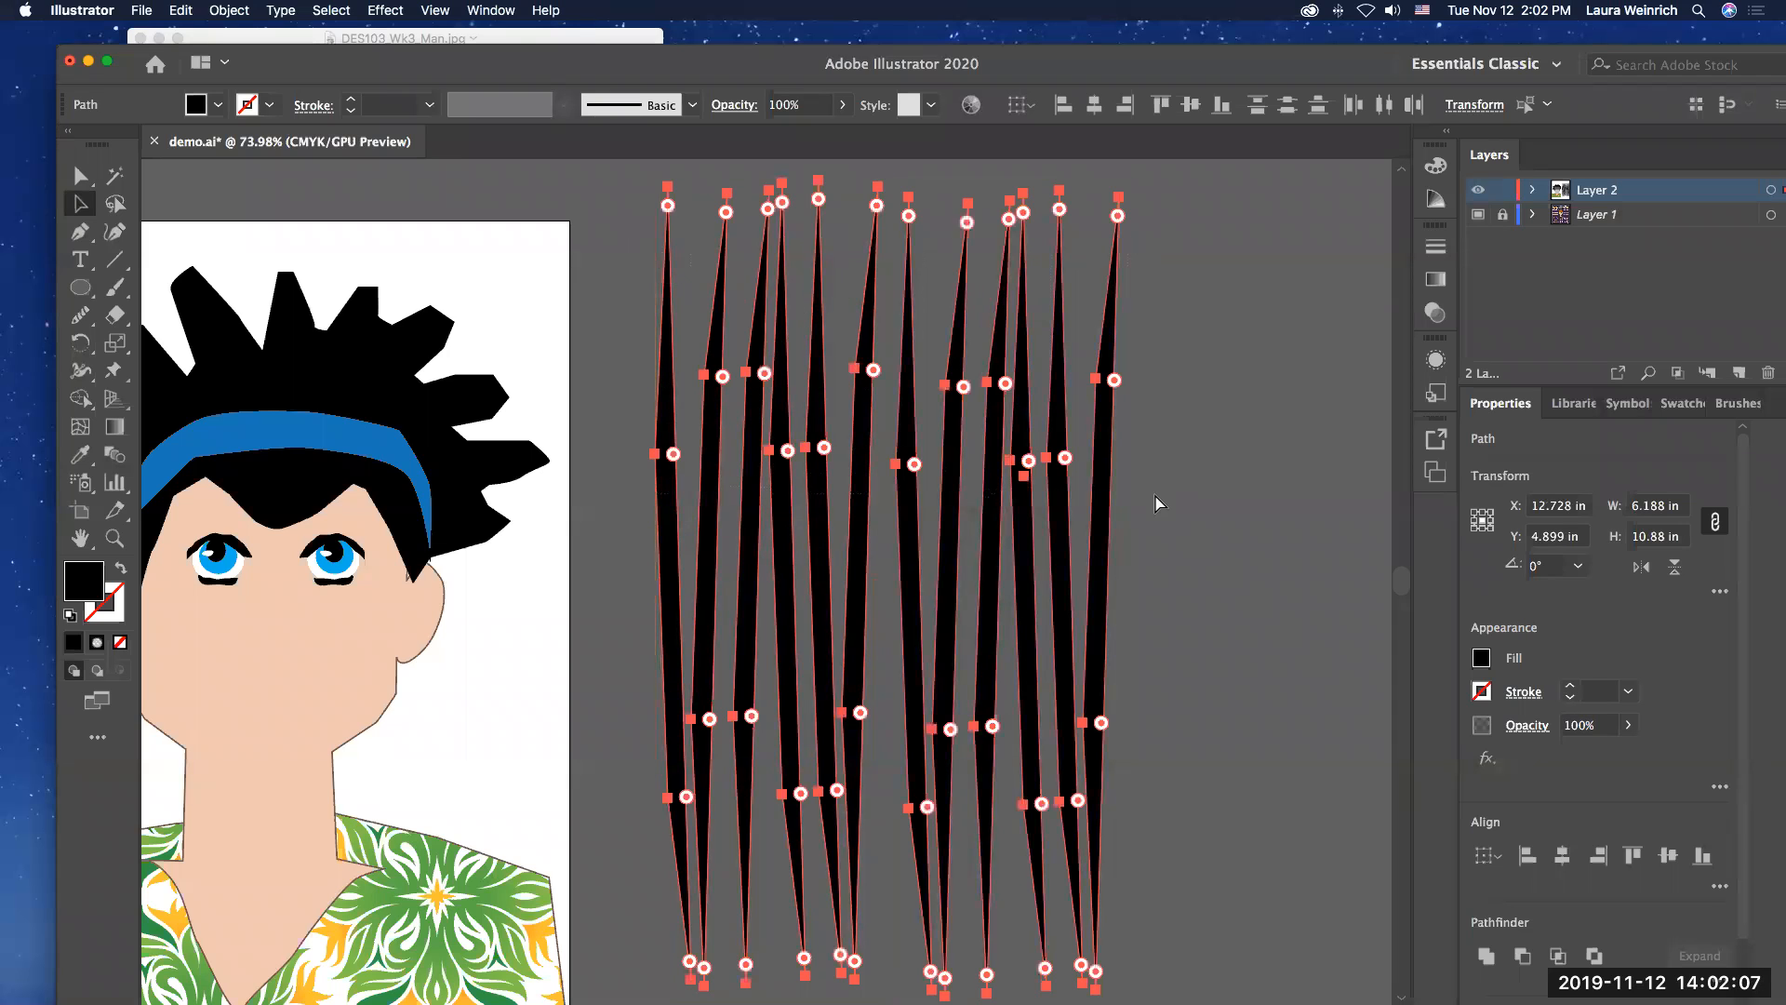
key(super+g)
key(v)
Step: Move the group of slim shapes onto the man's artboard at about X 3.4 in, Y 5.27 in, and send it to the back
scroll(1003, 449, left, 1)
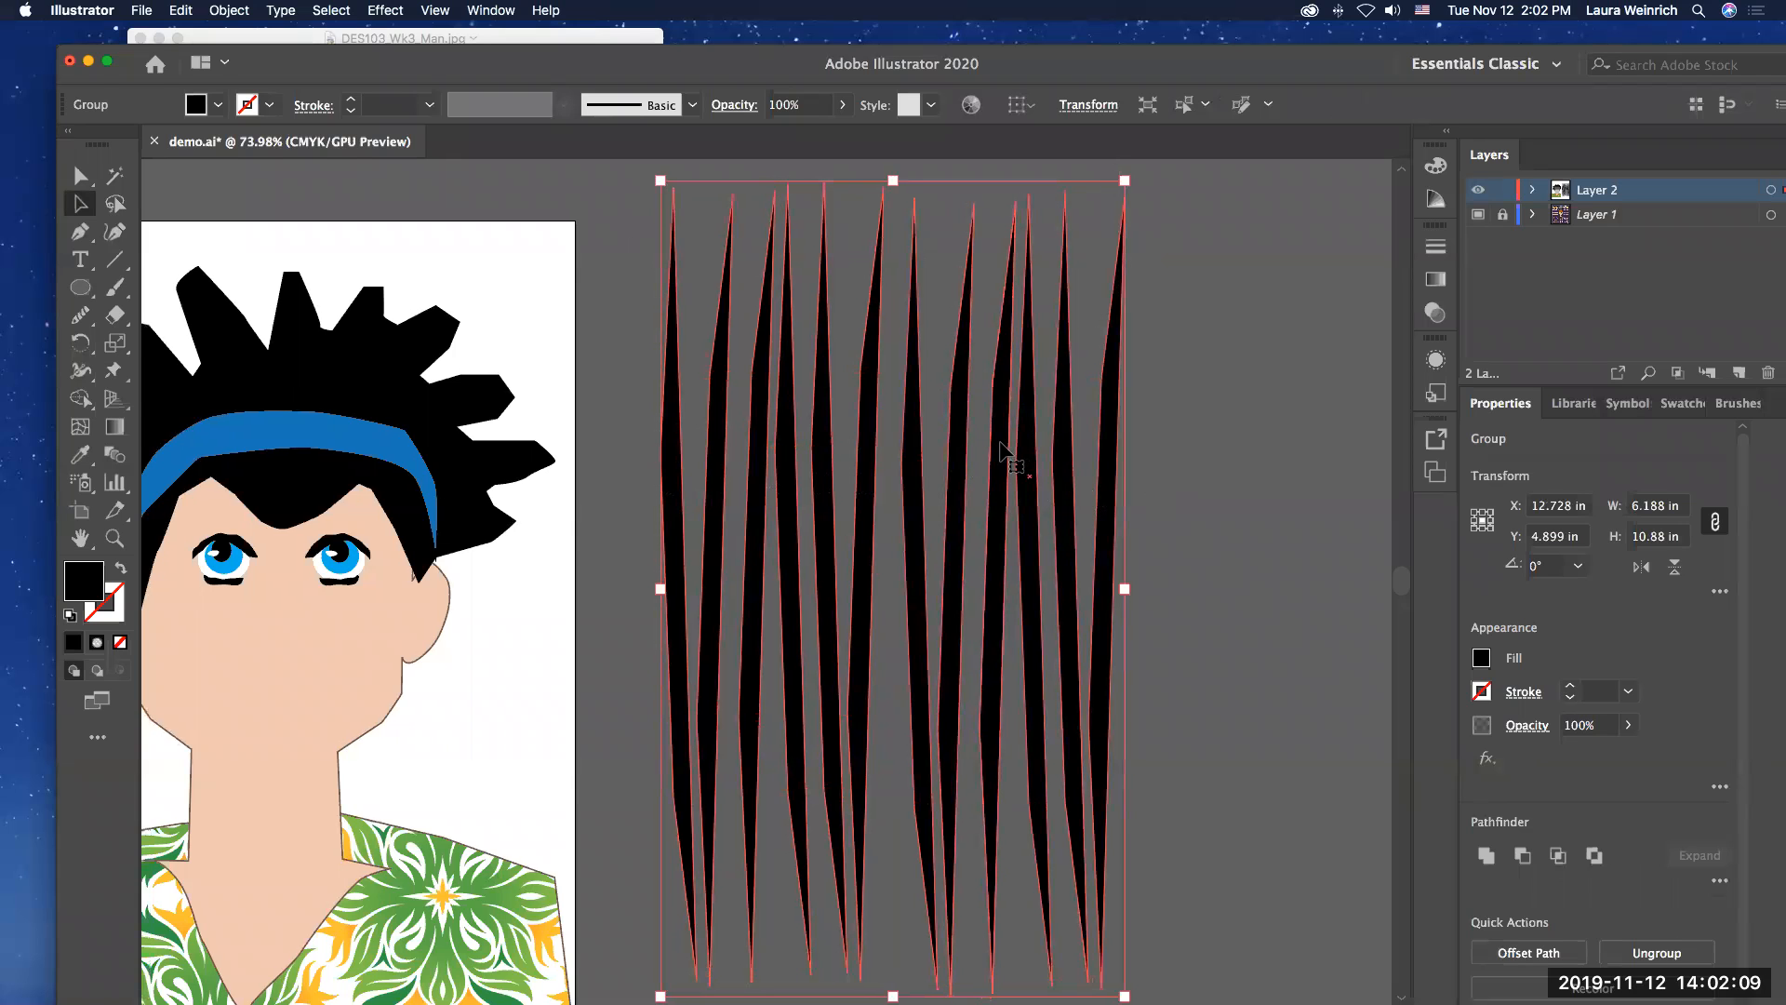
scroll(1003, 454, left, 5)
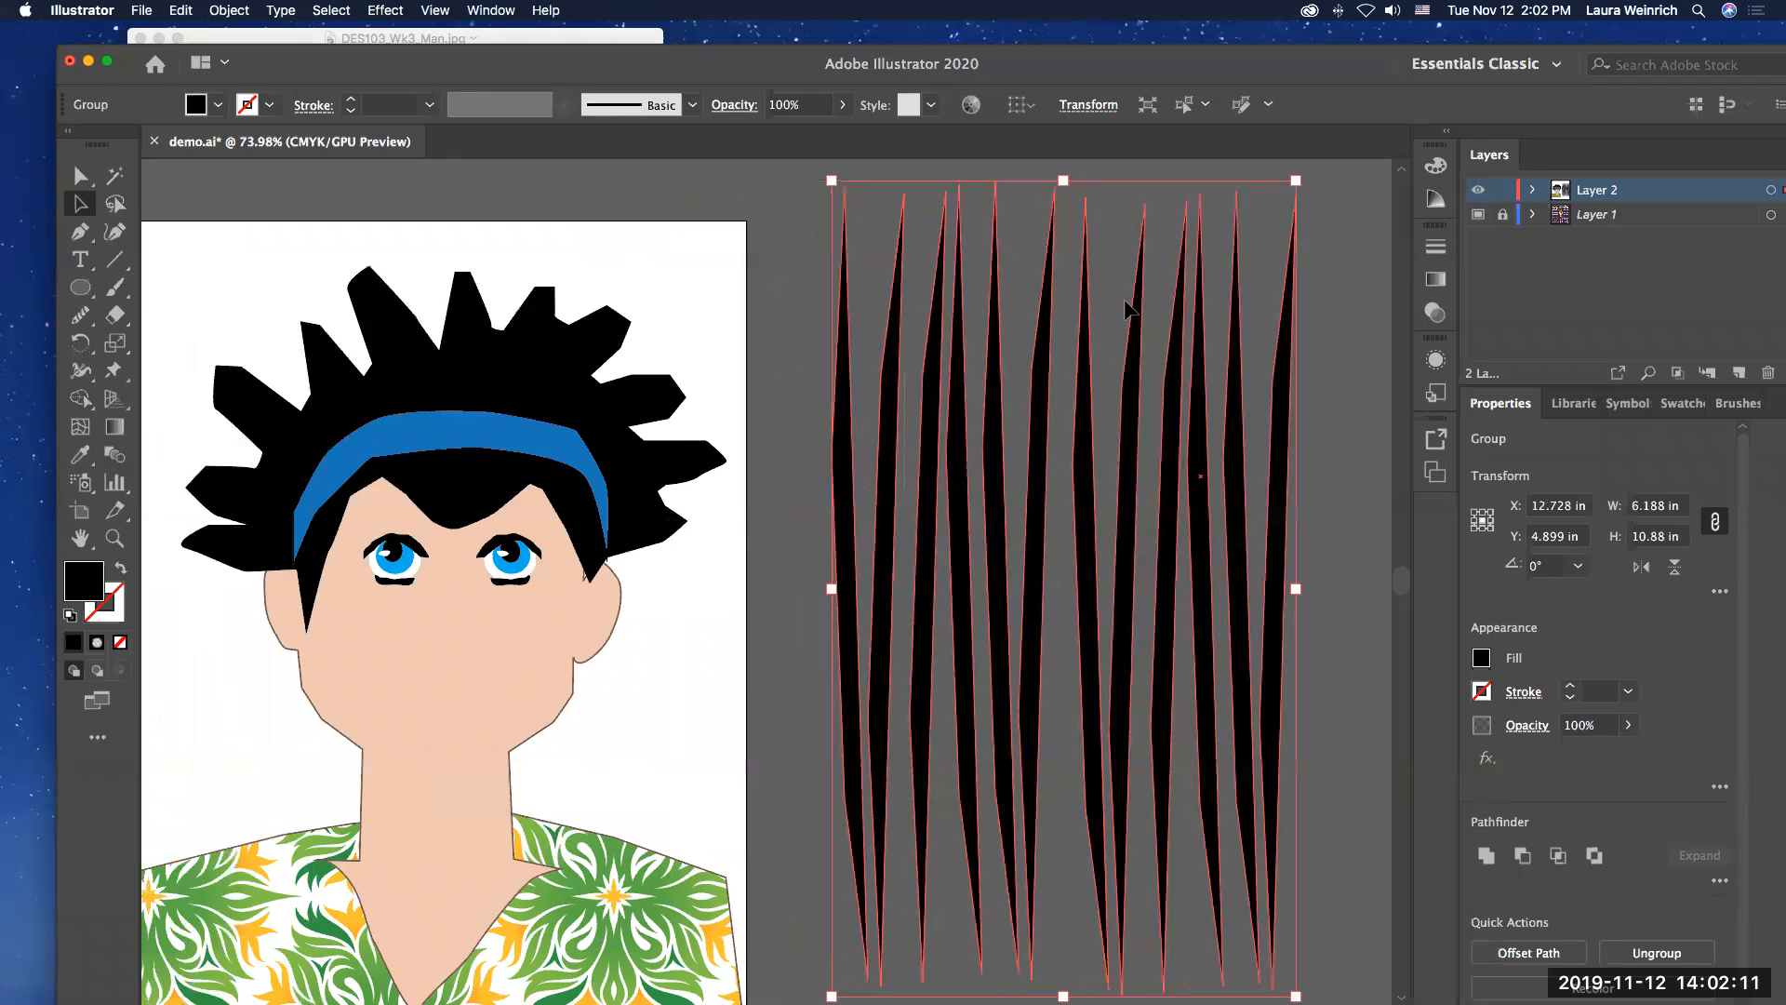
drag(1140, 319, 440, 356)
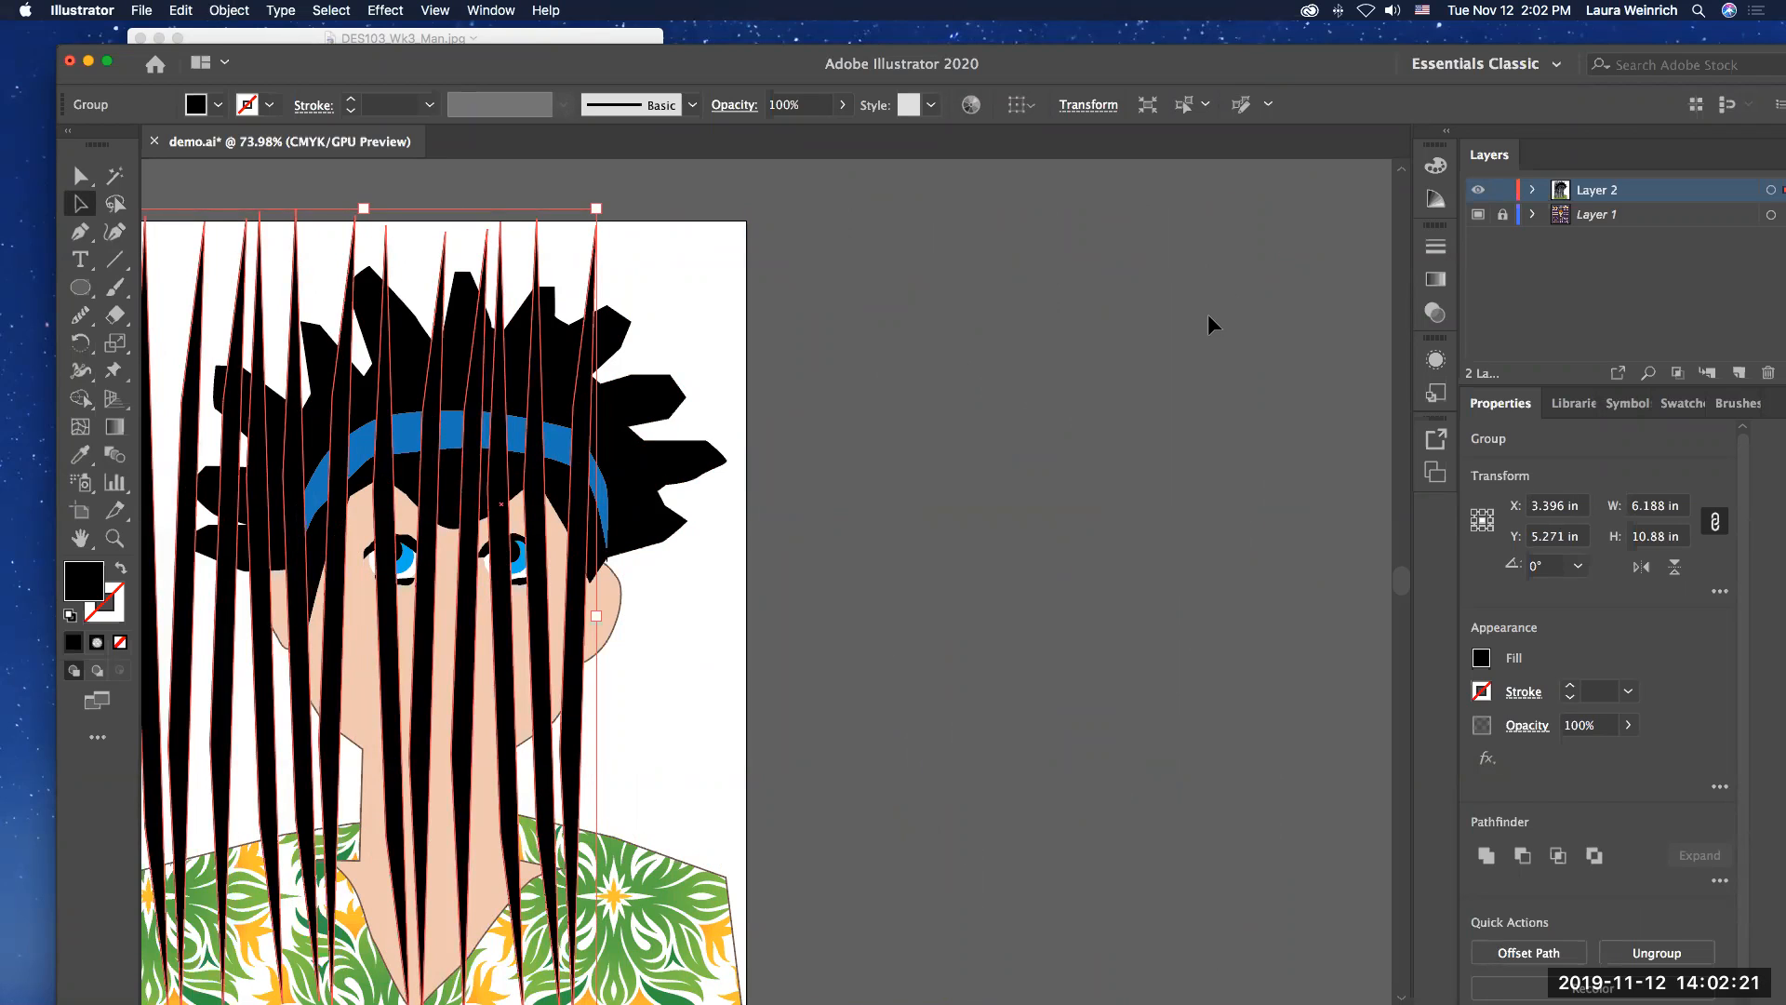
click(229, 10)
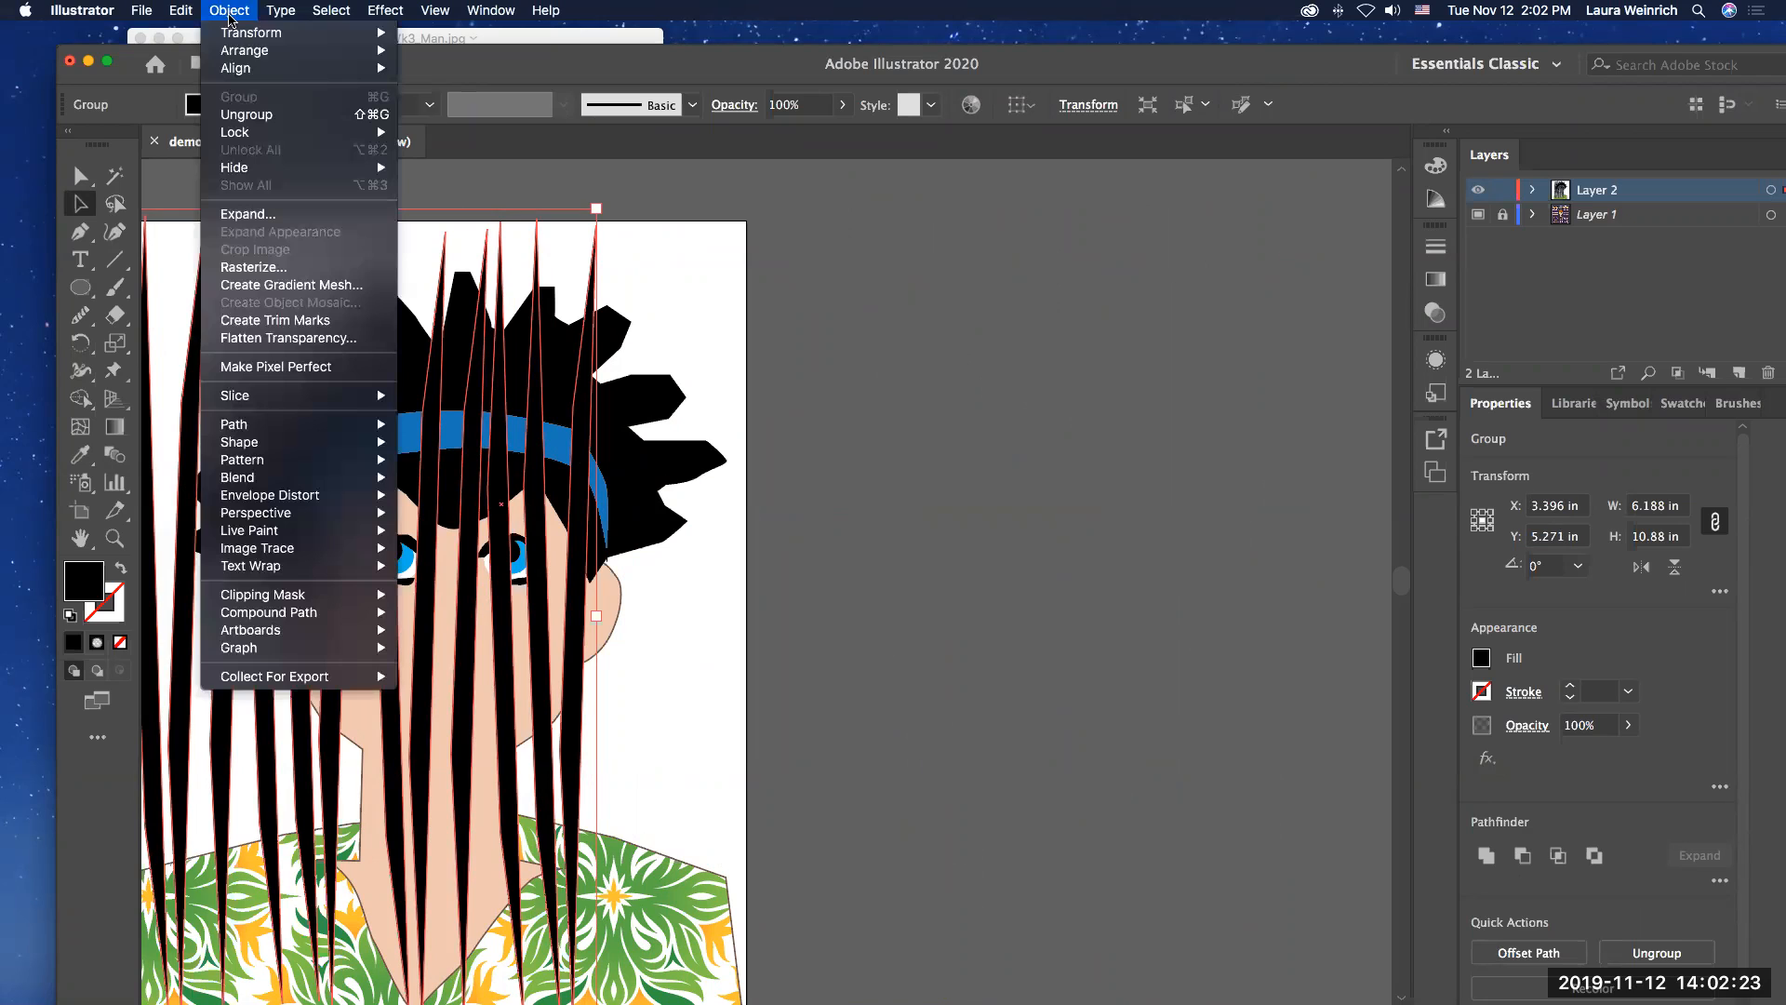
mouse_move(235, 58)
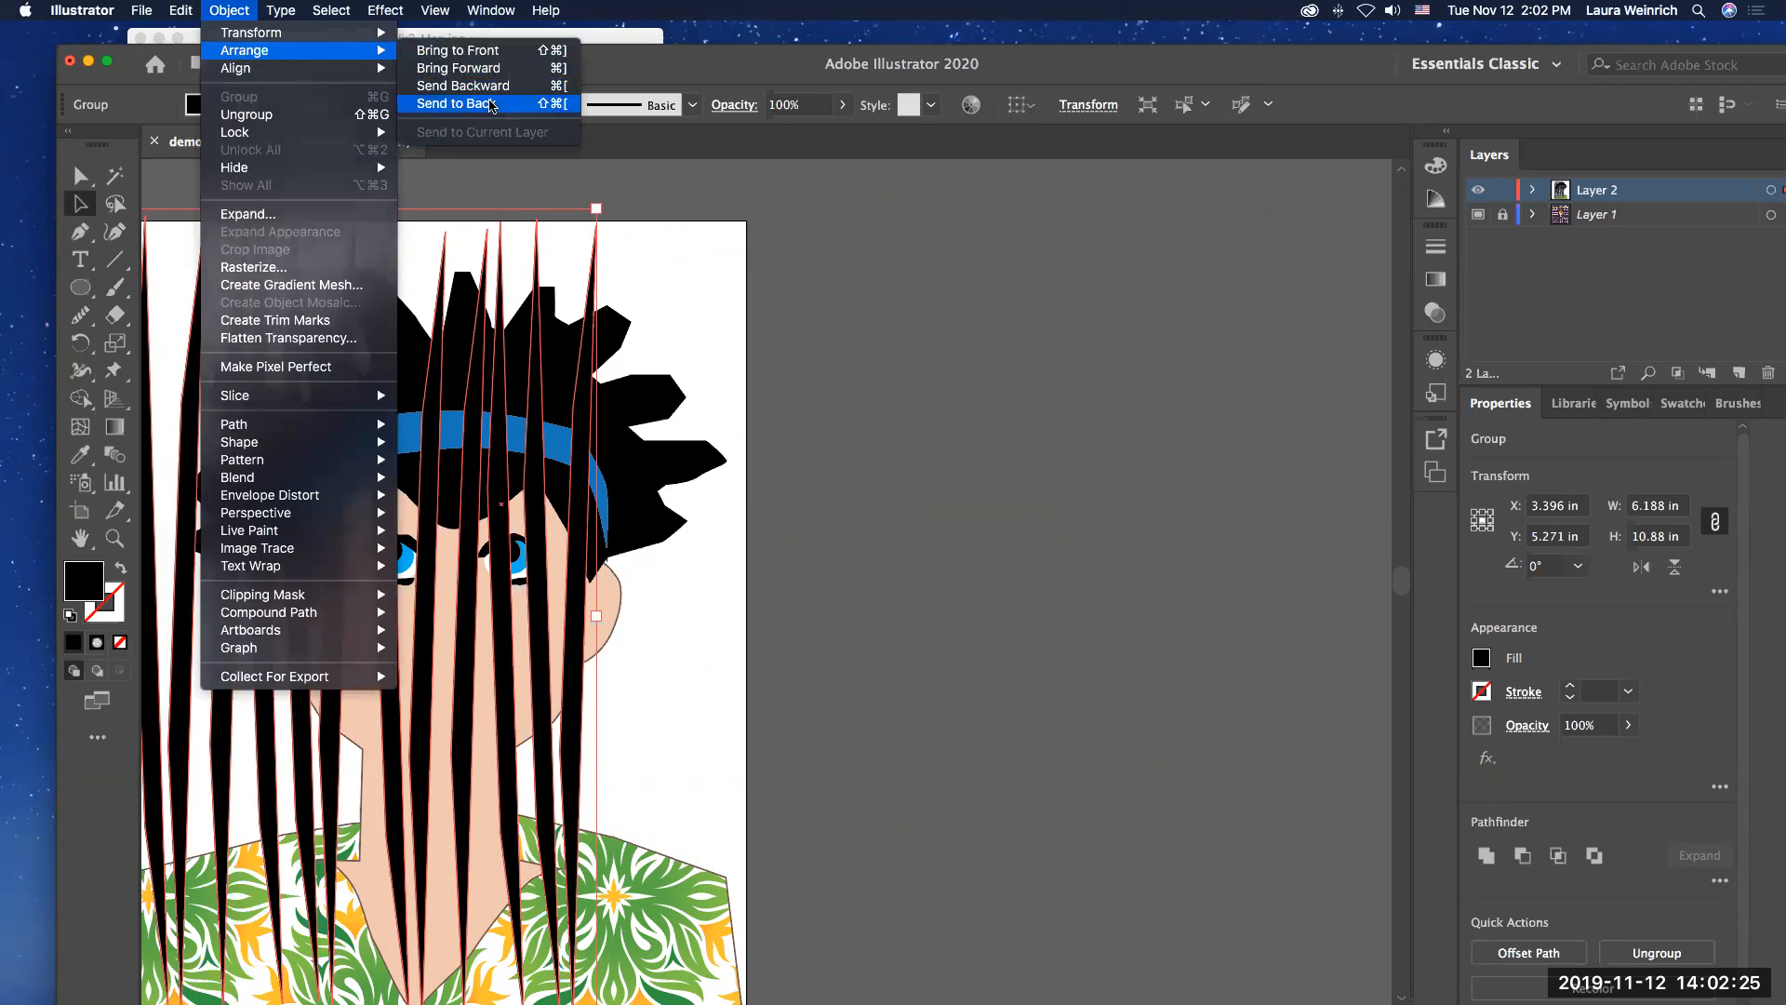
click(490, 103)
click(910, 404)
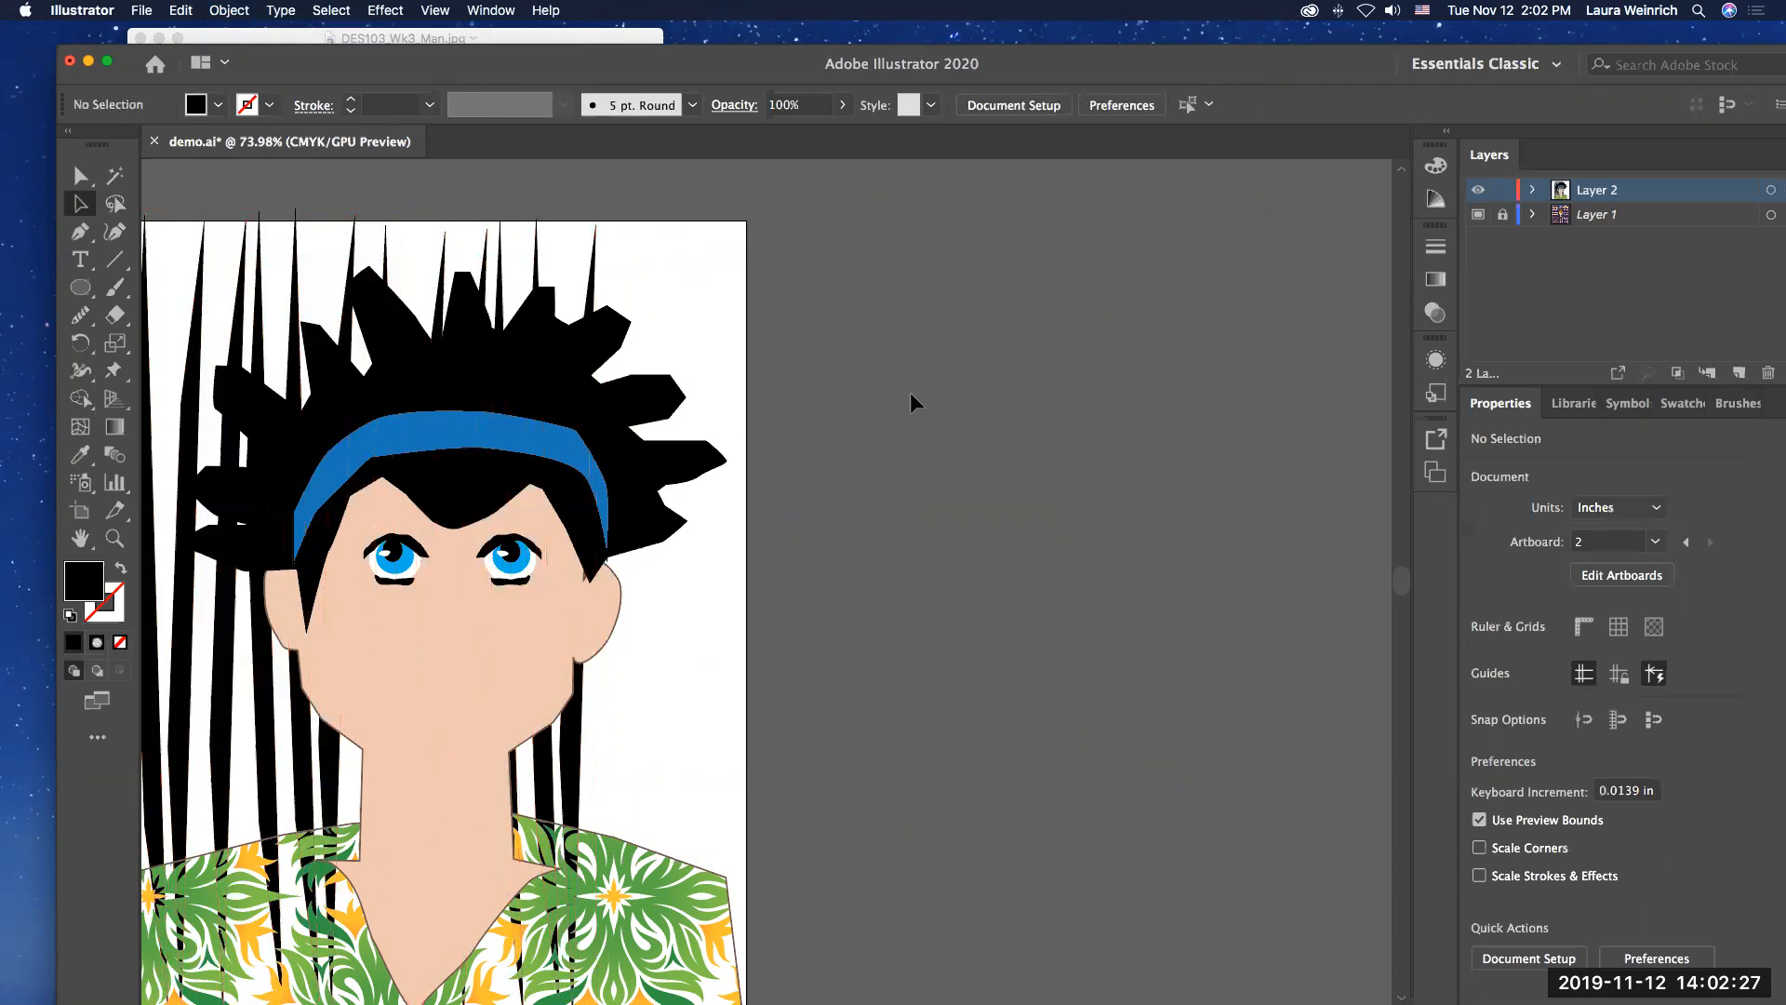
Step: Select the patterned shirt and display the color swatches, leaving the shirt deselected
scroll(911, 401, left, 5)
scroll(910, 403, left, 2)
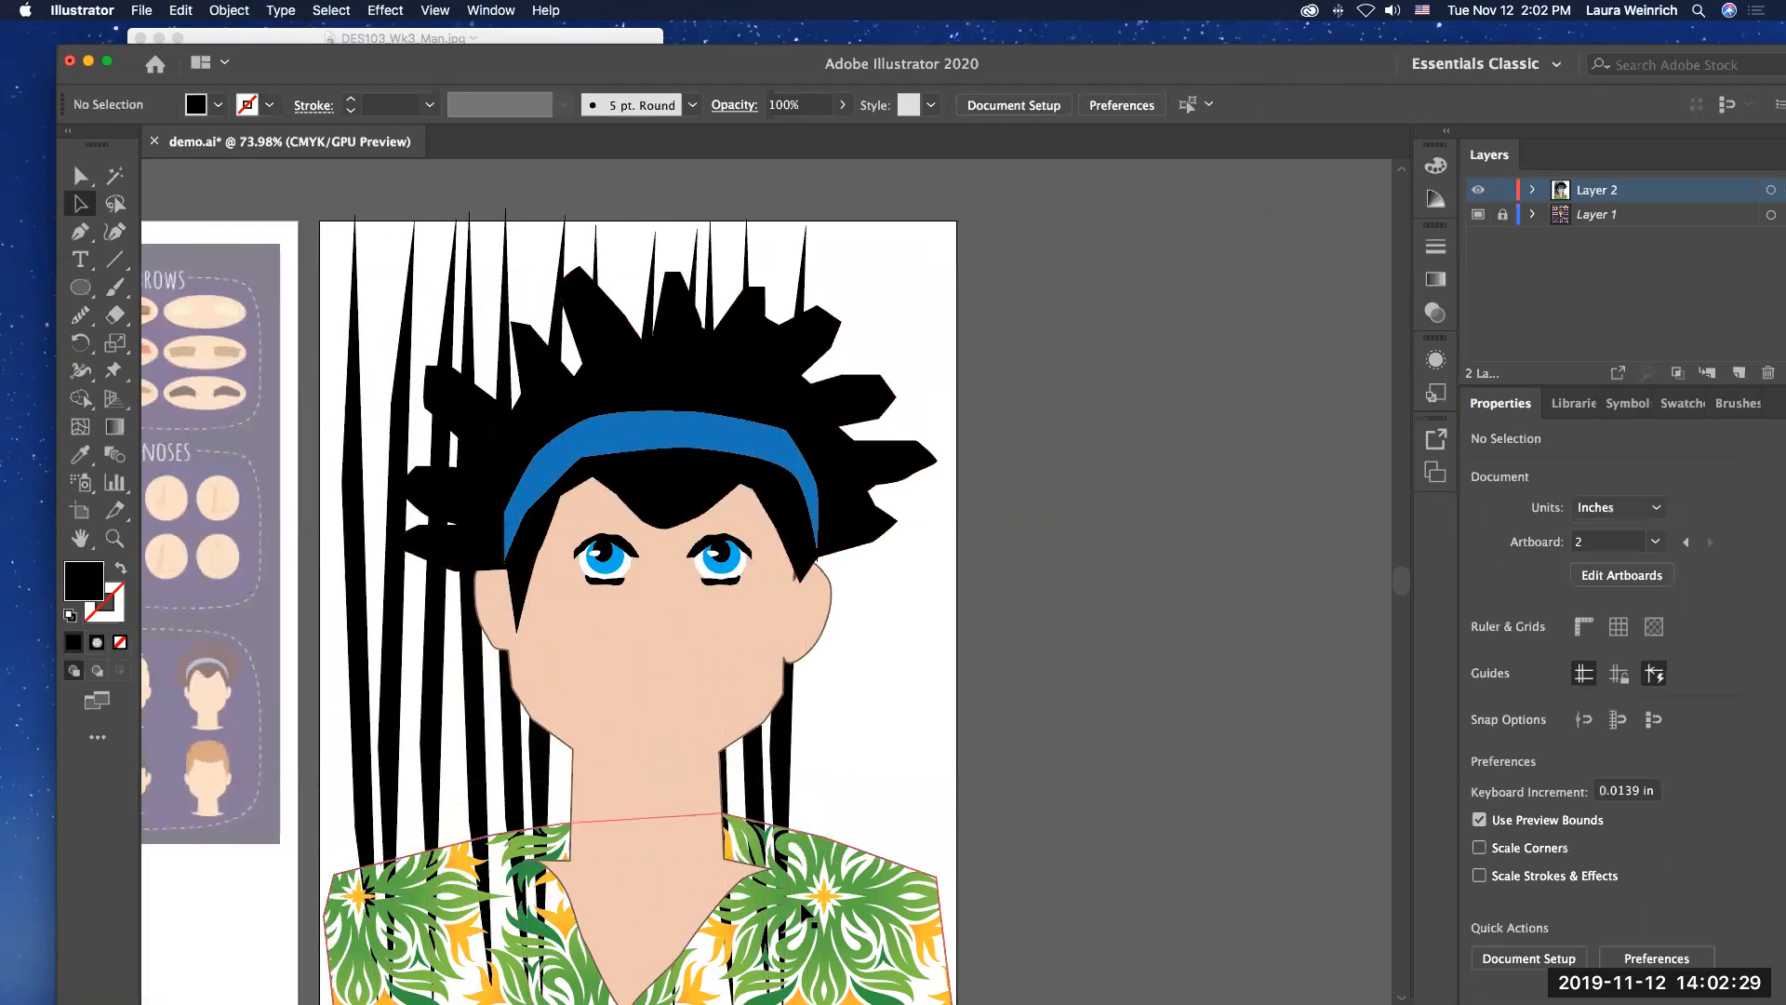
click(842, 913)
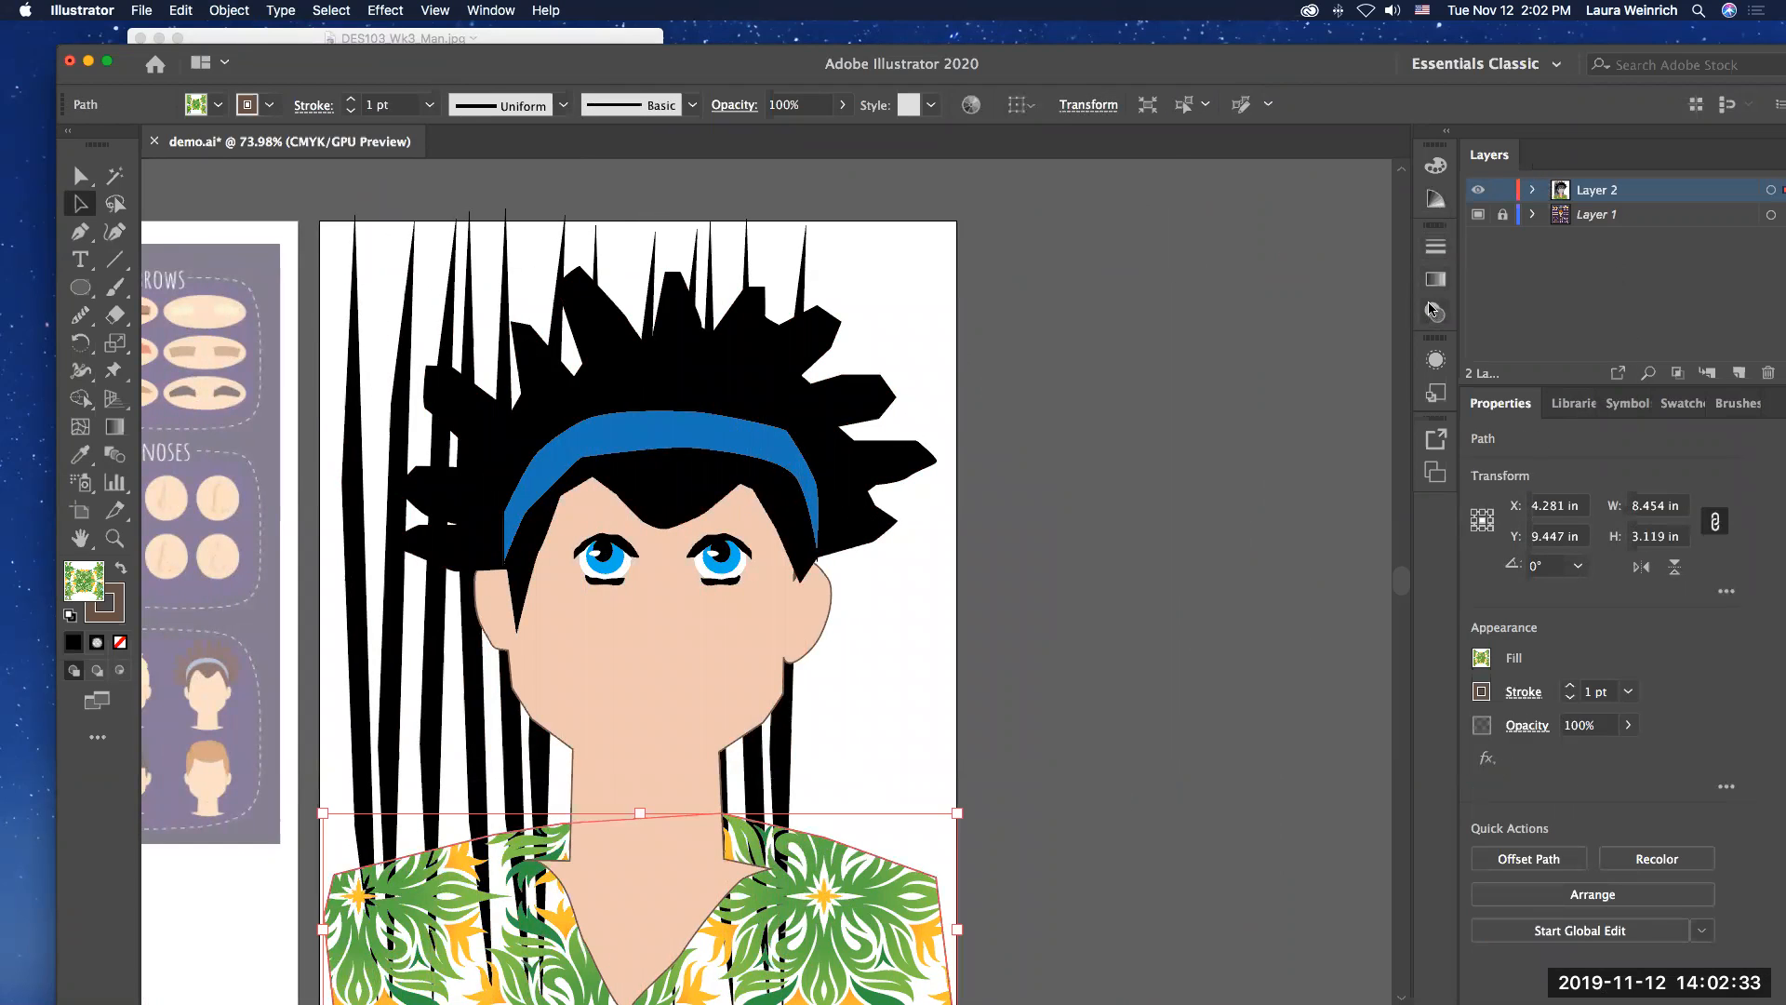
click(1685, 409)
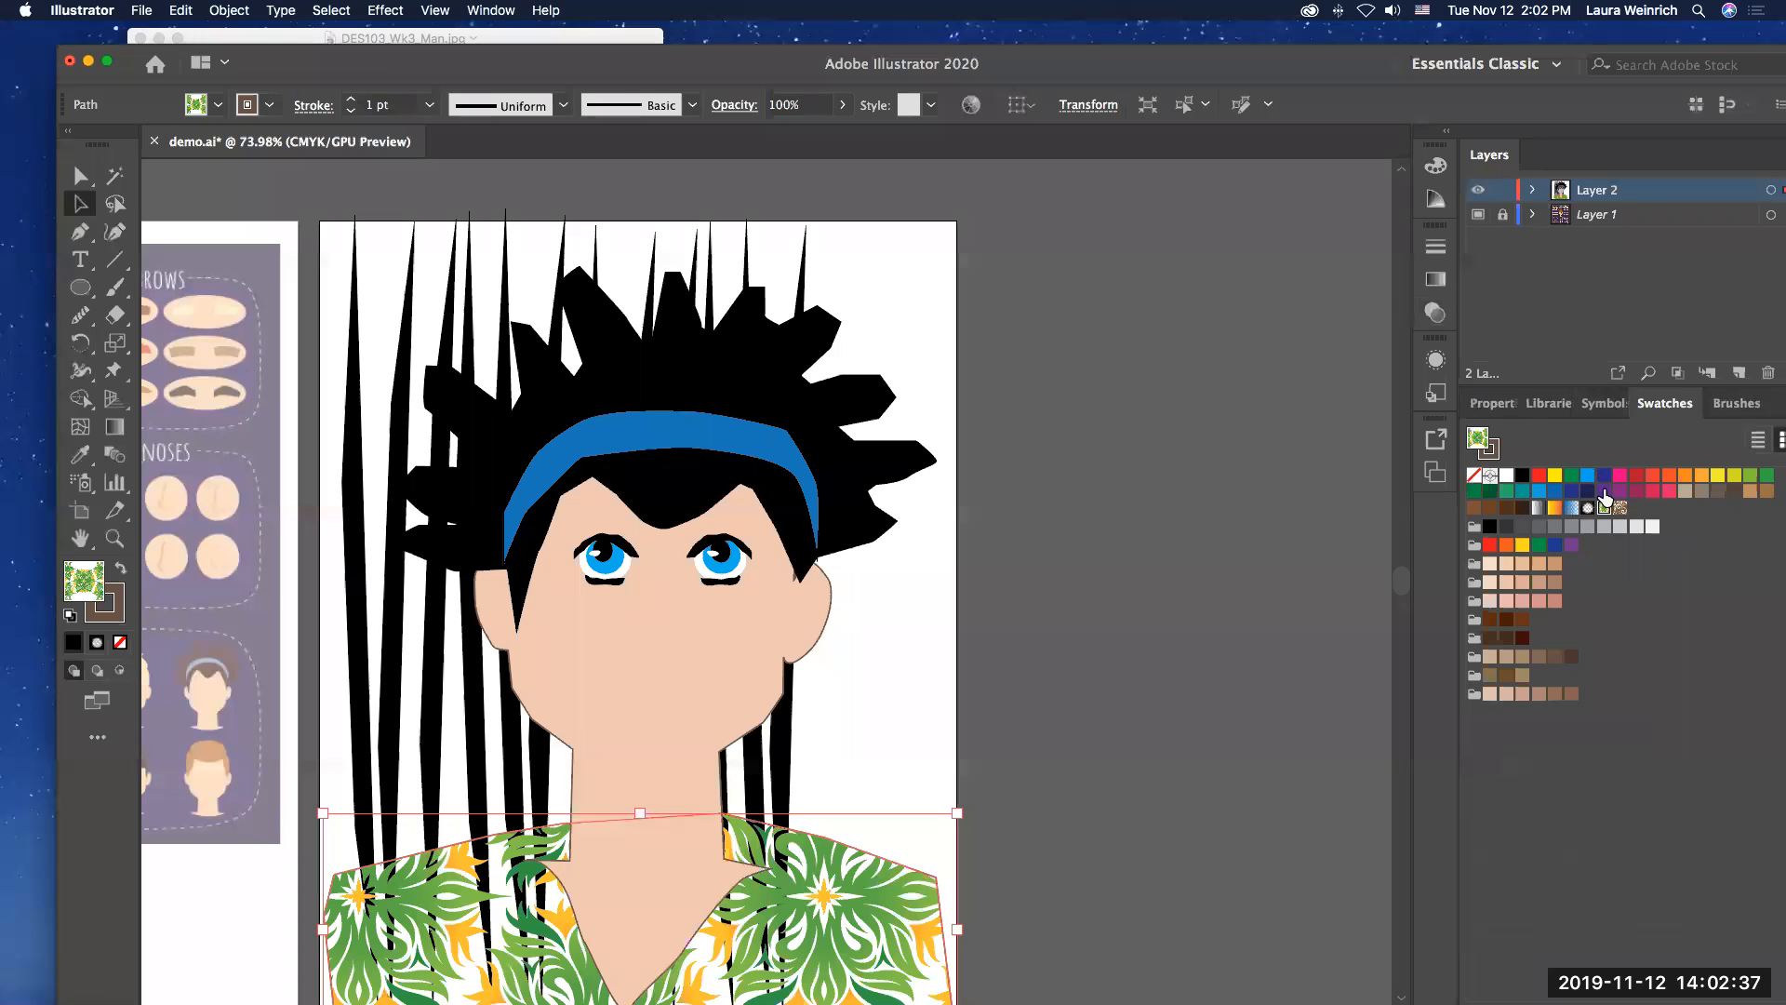
click(1206, 463)
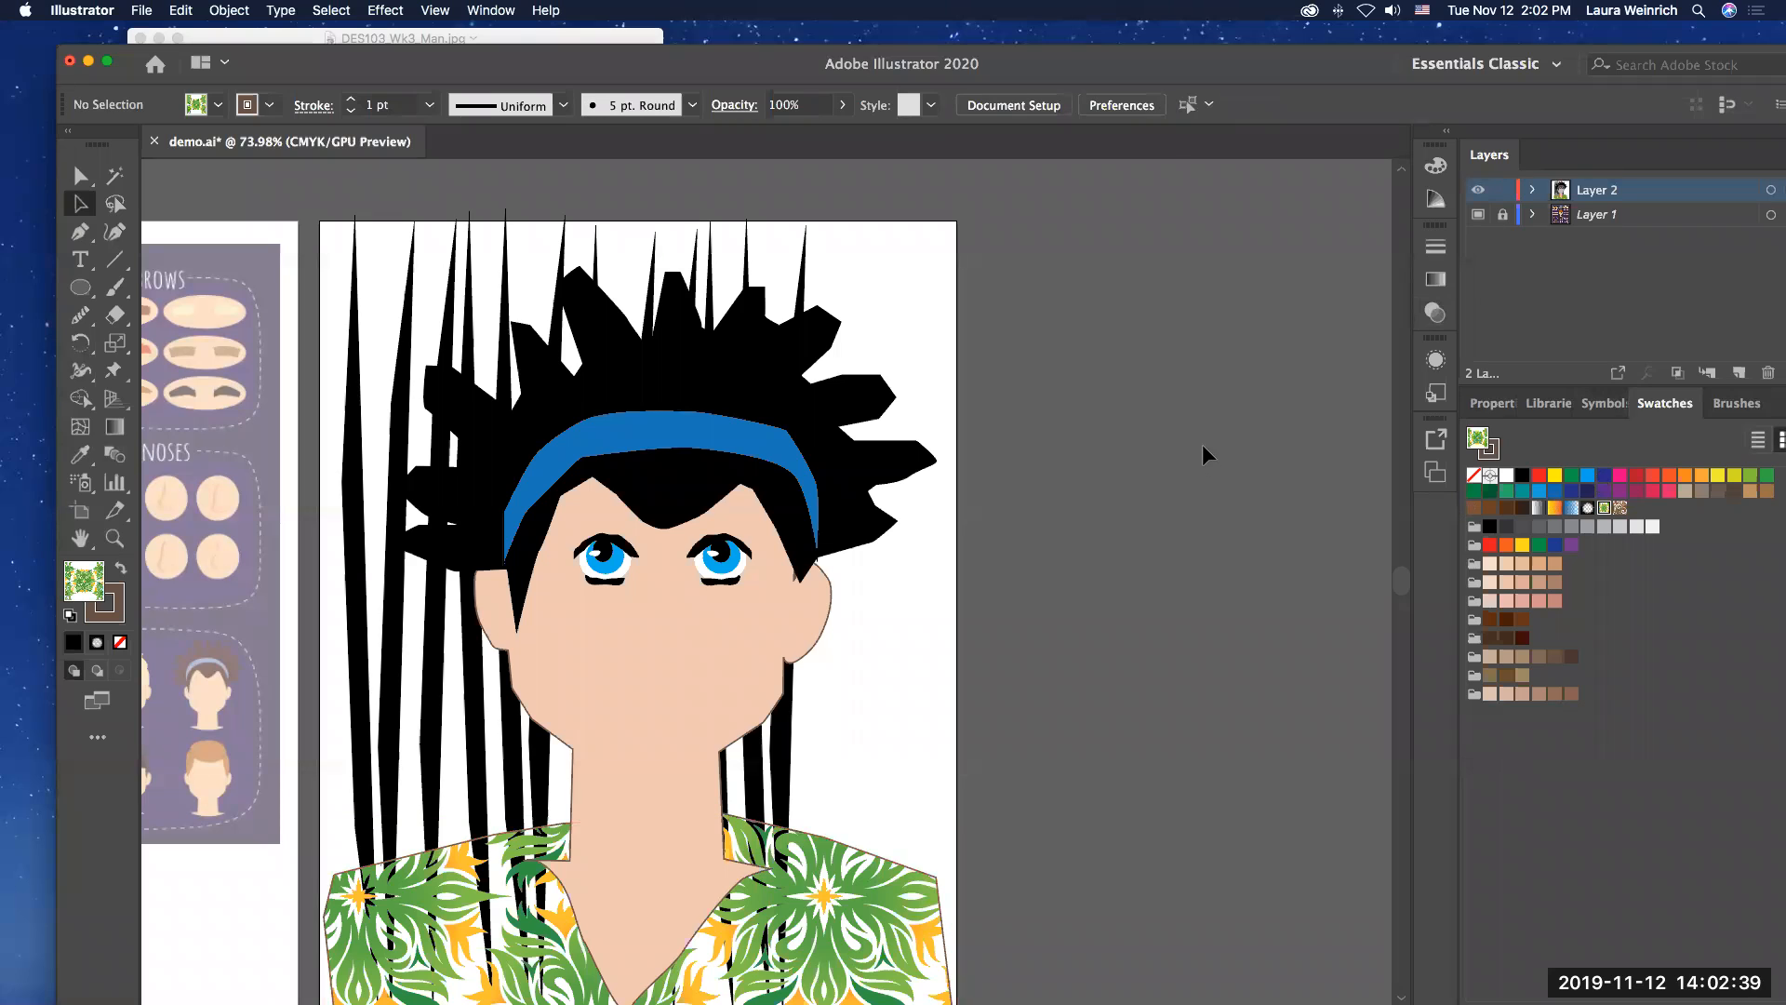
scroll(1202, 450, down, 3)
scroll(1203, 434, down, 5)
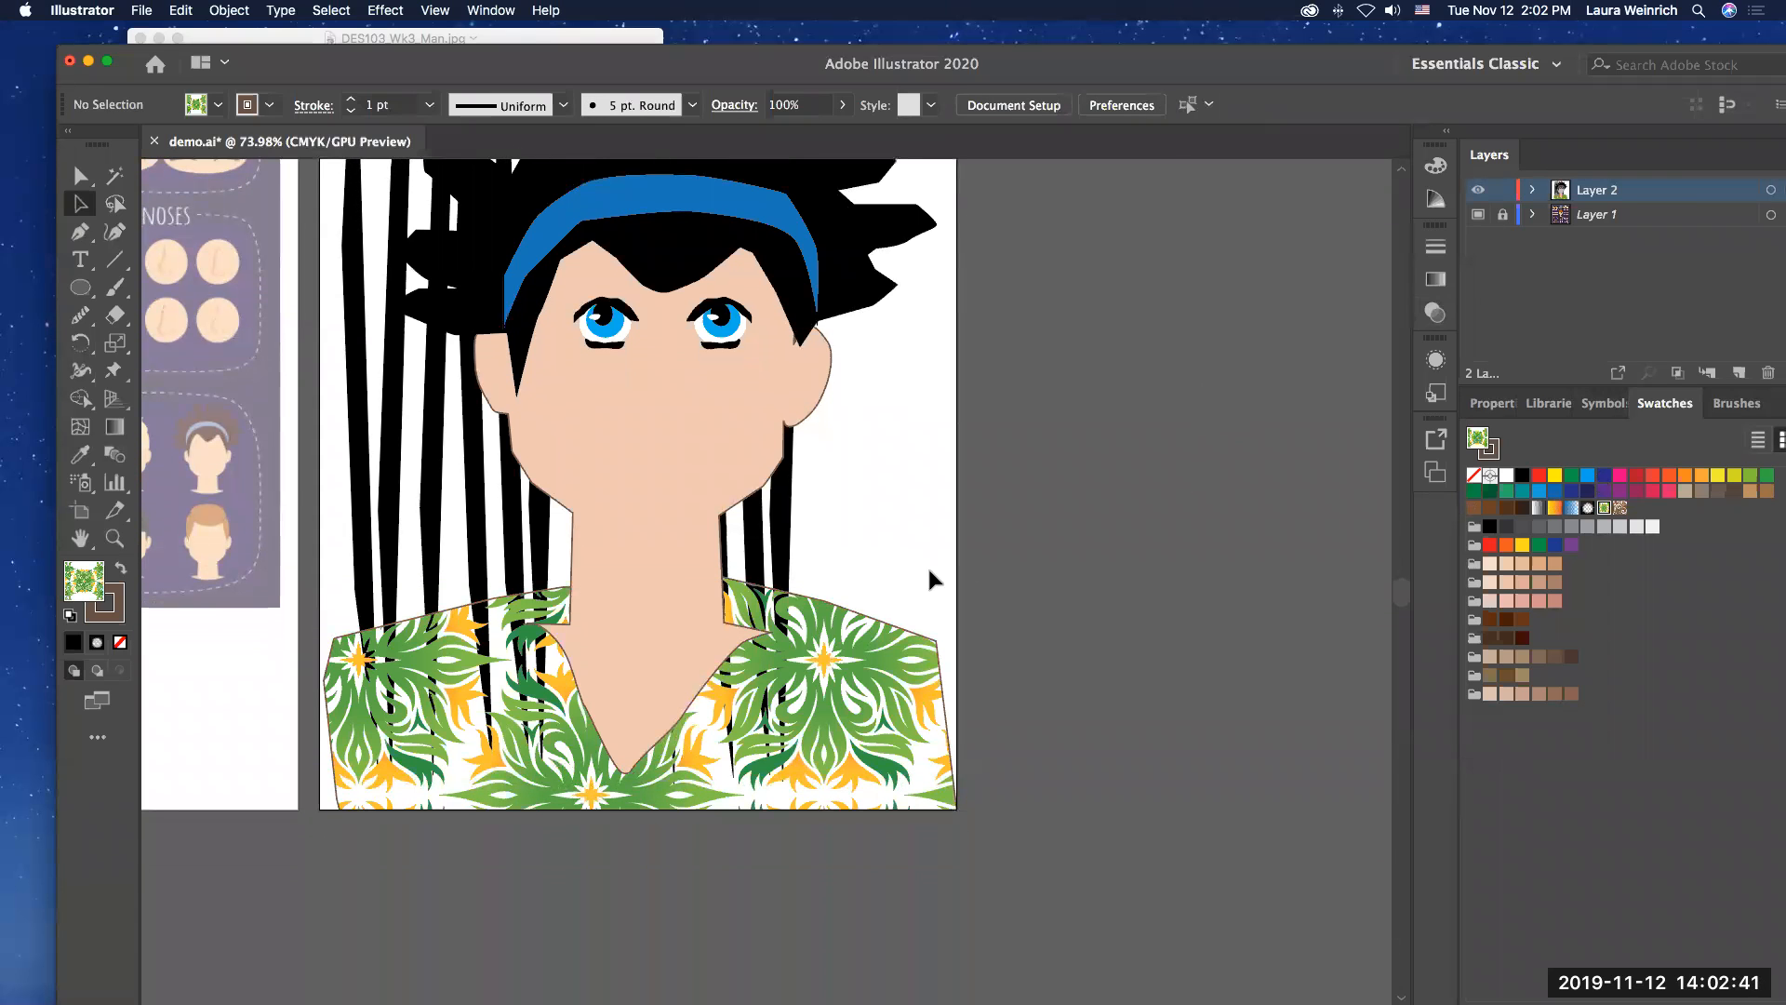
Step: Make a white-filled copy of the patterned shirt and move it partly past the artboard's right edge
click(77, 176)
click(782, 698)
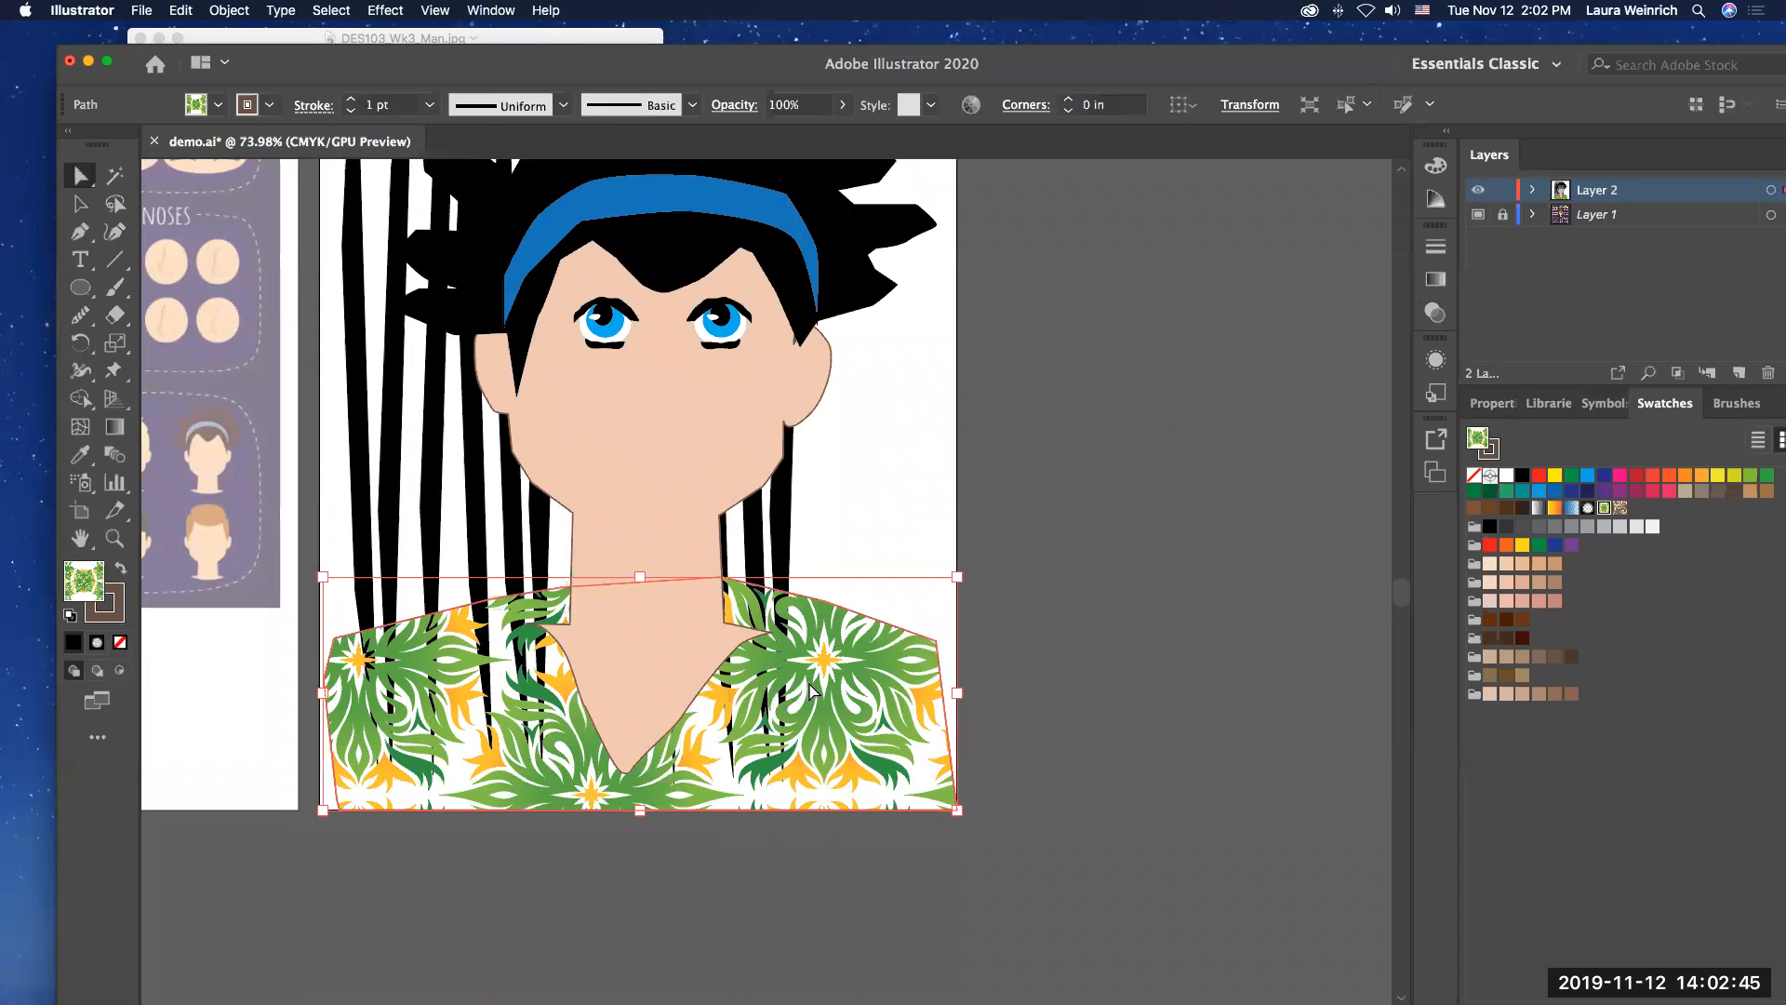
drag(814, 690, 867, 670)
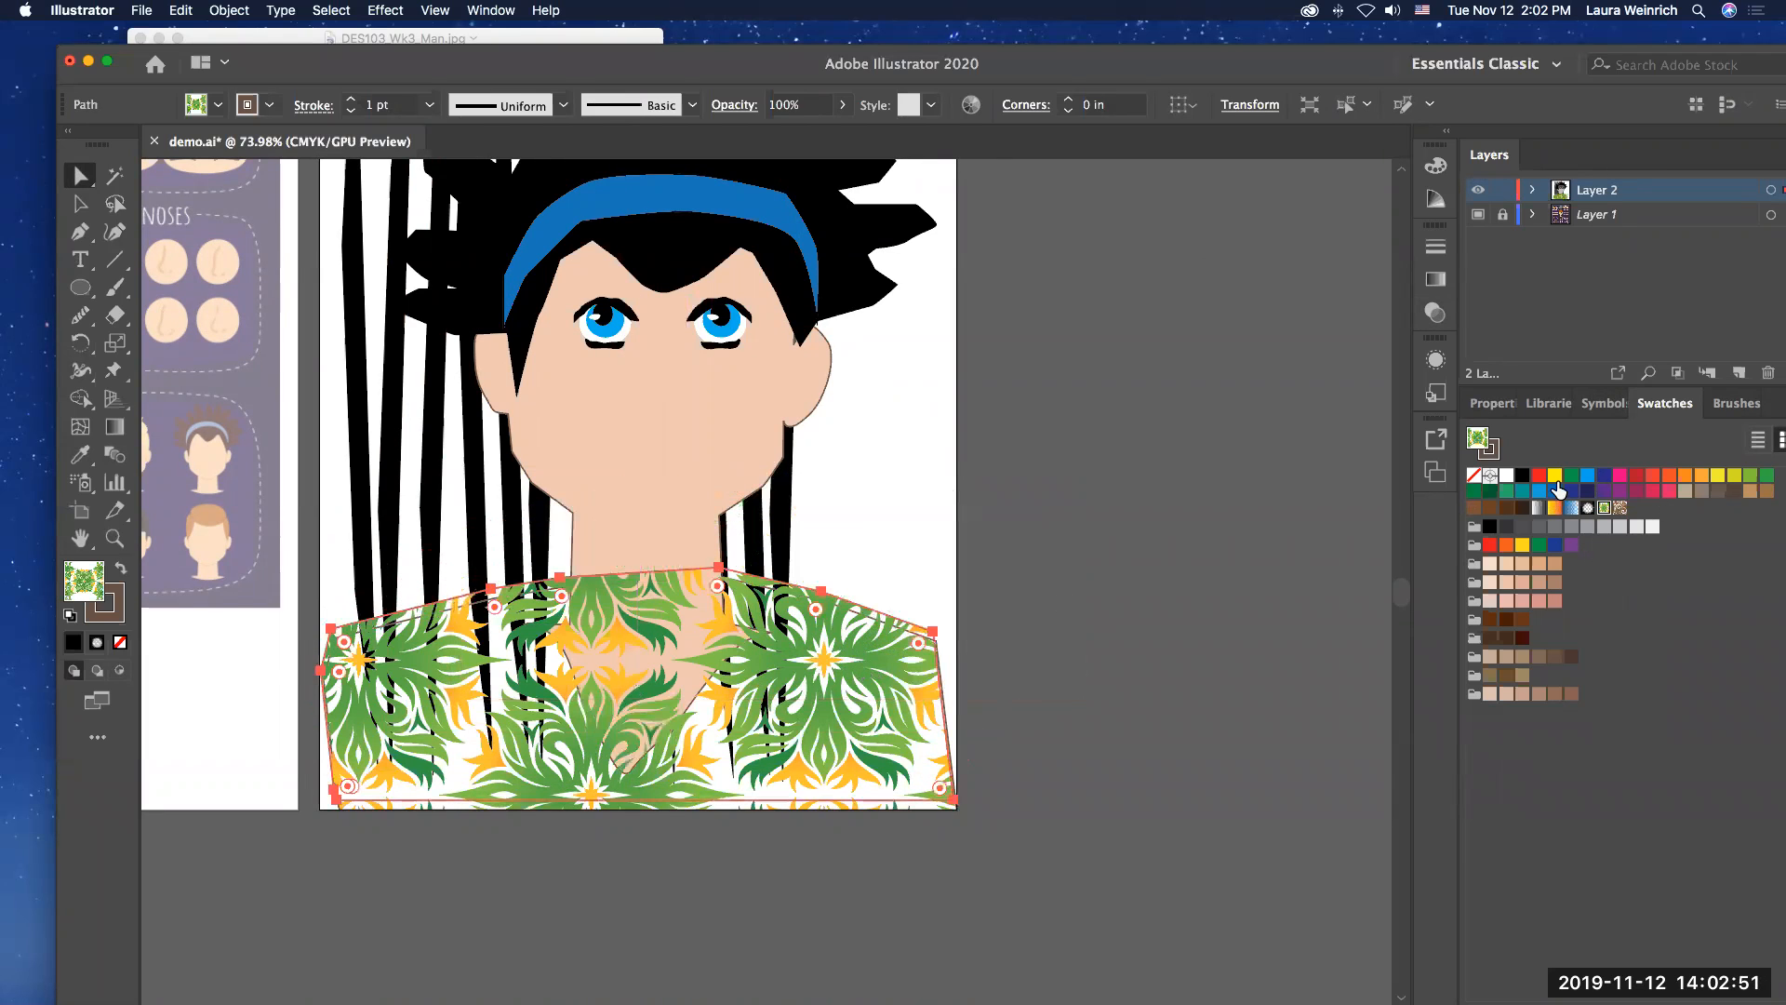
click(1507, 476)
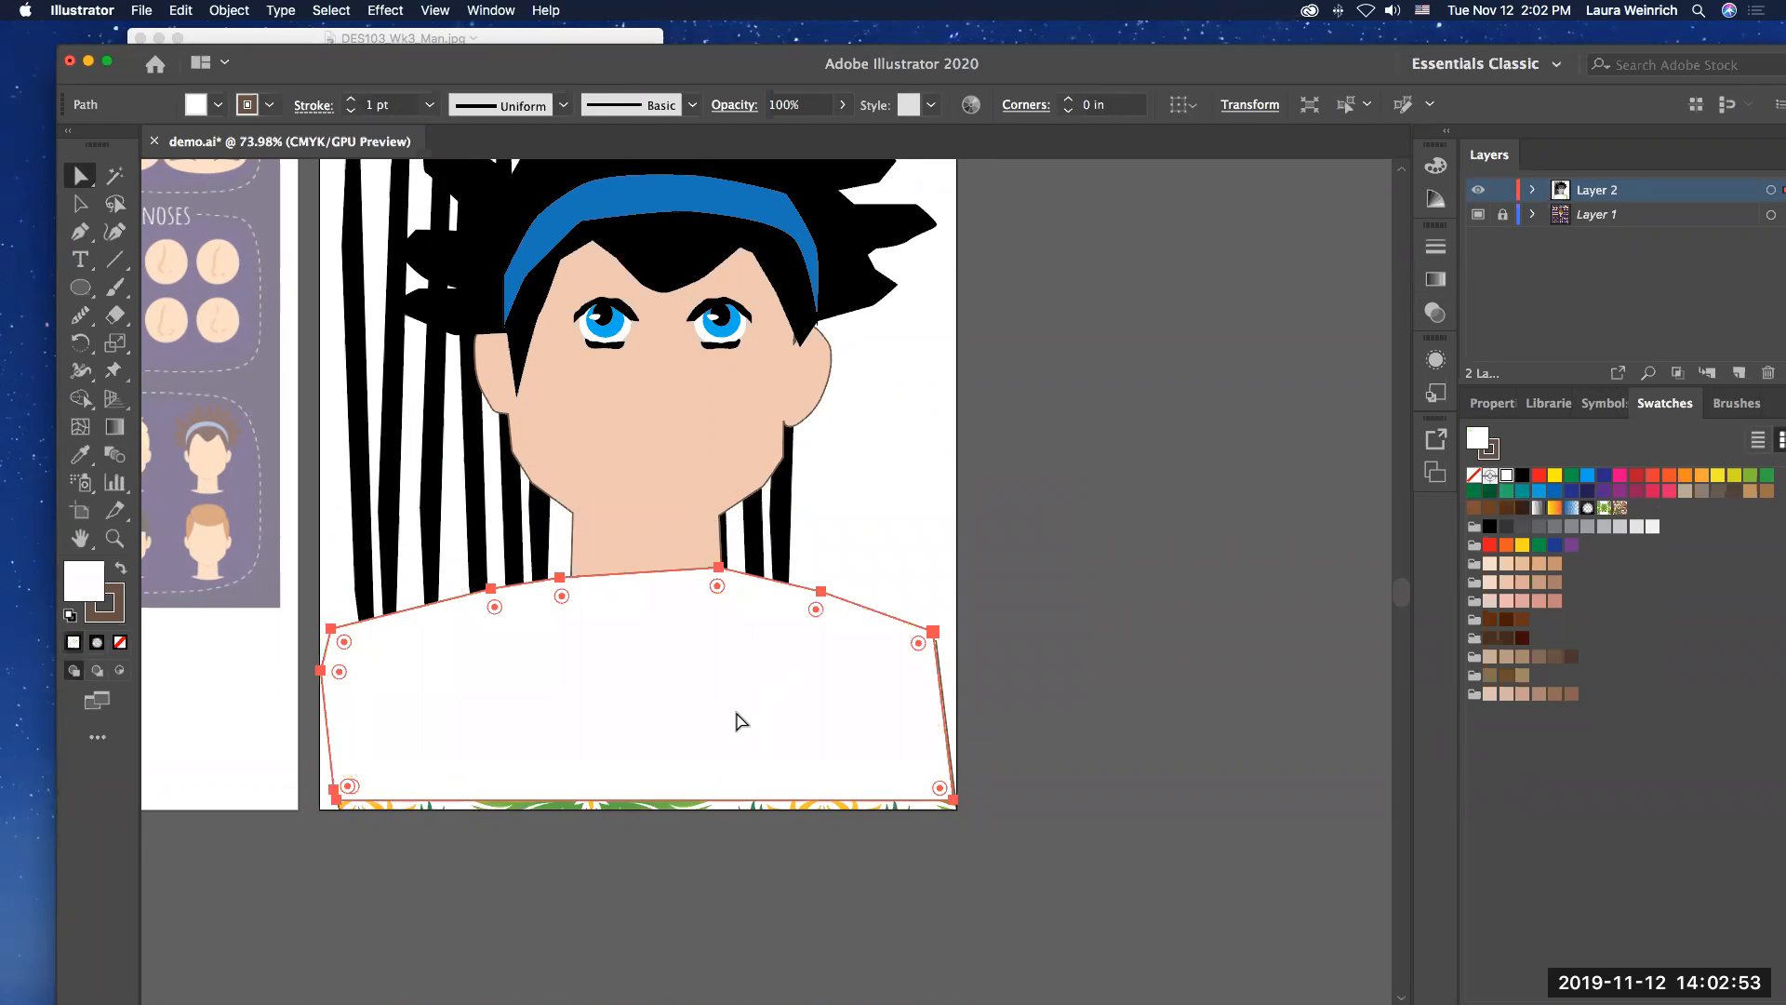
drag(769, 686, 1083, 646)
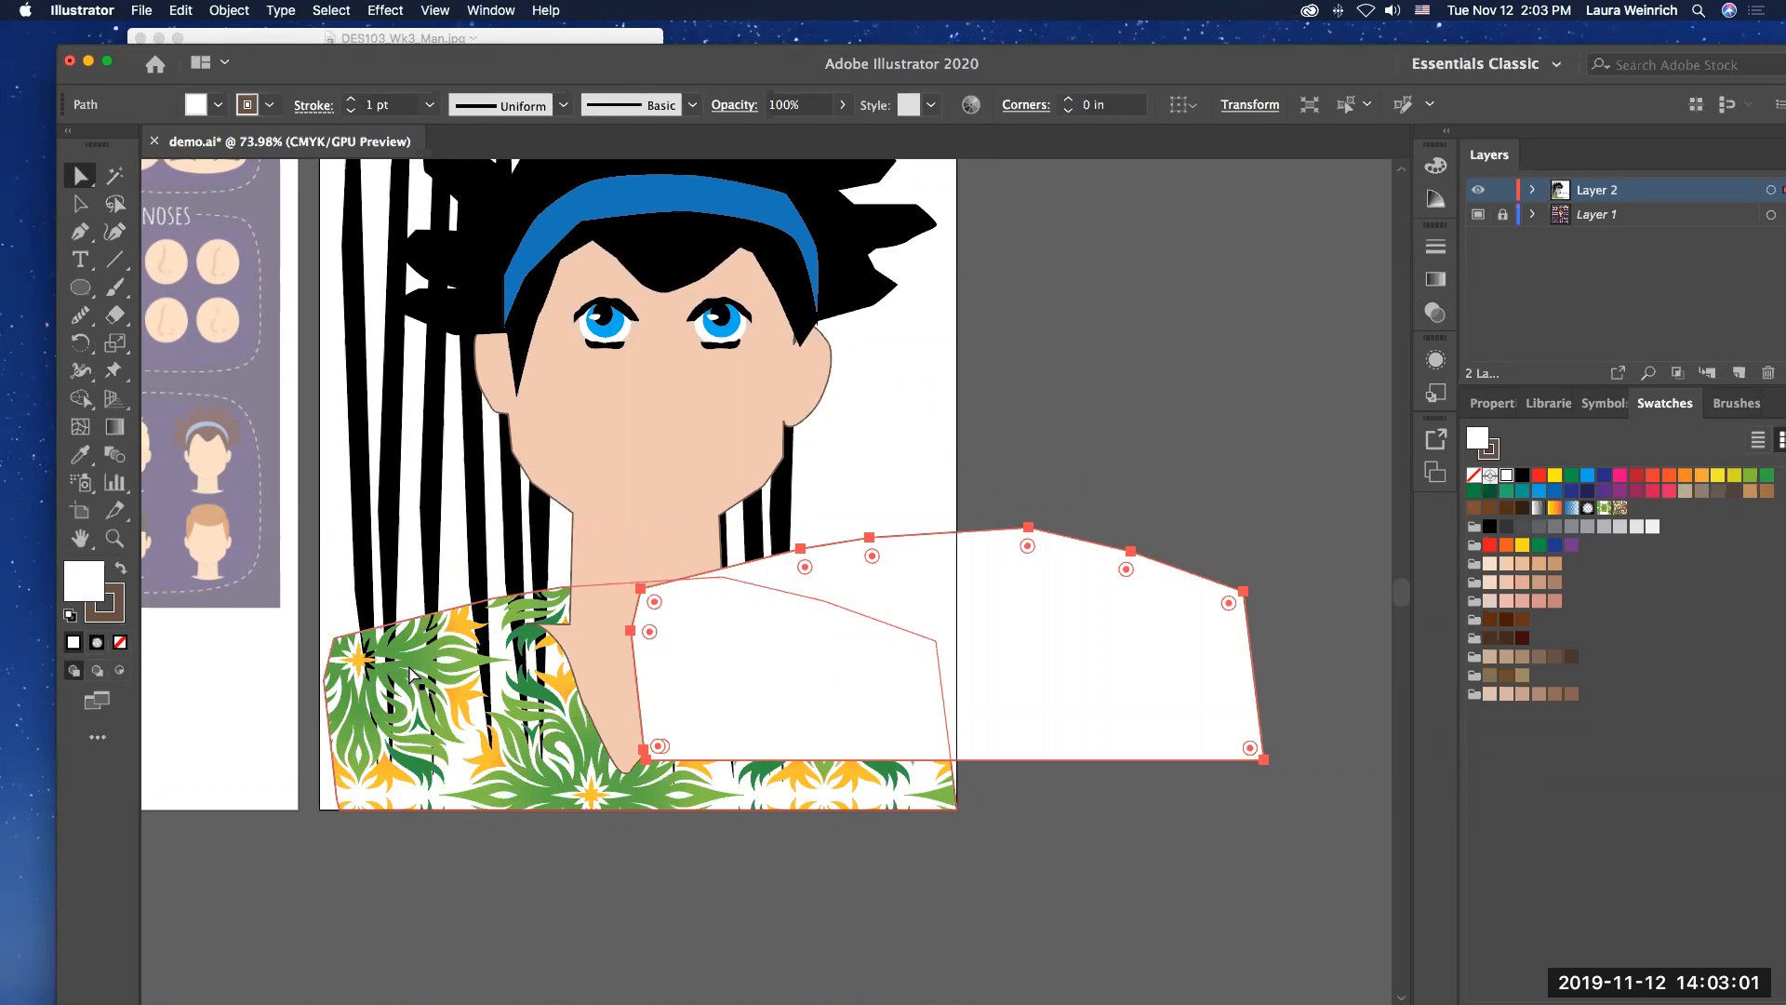
Step: Try to bring the patterned shirt and the face and neck shape to the front of the artwork
click(444, 659)
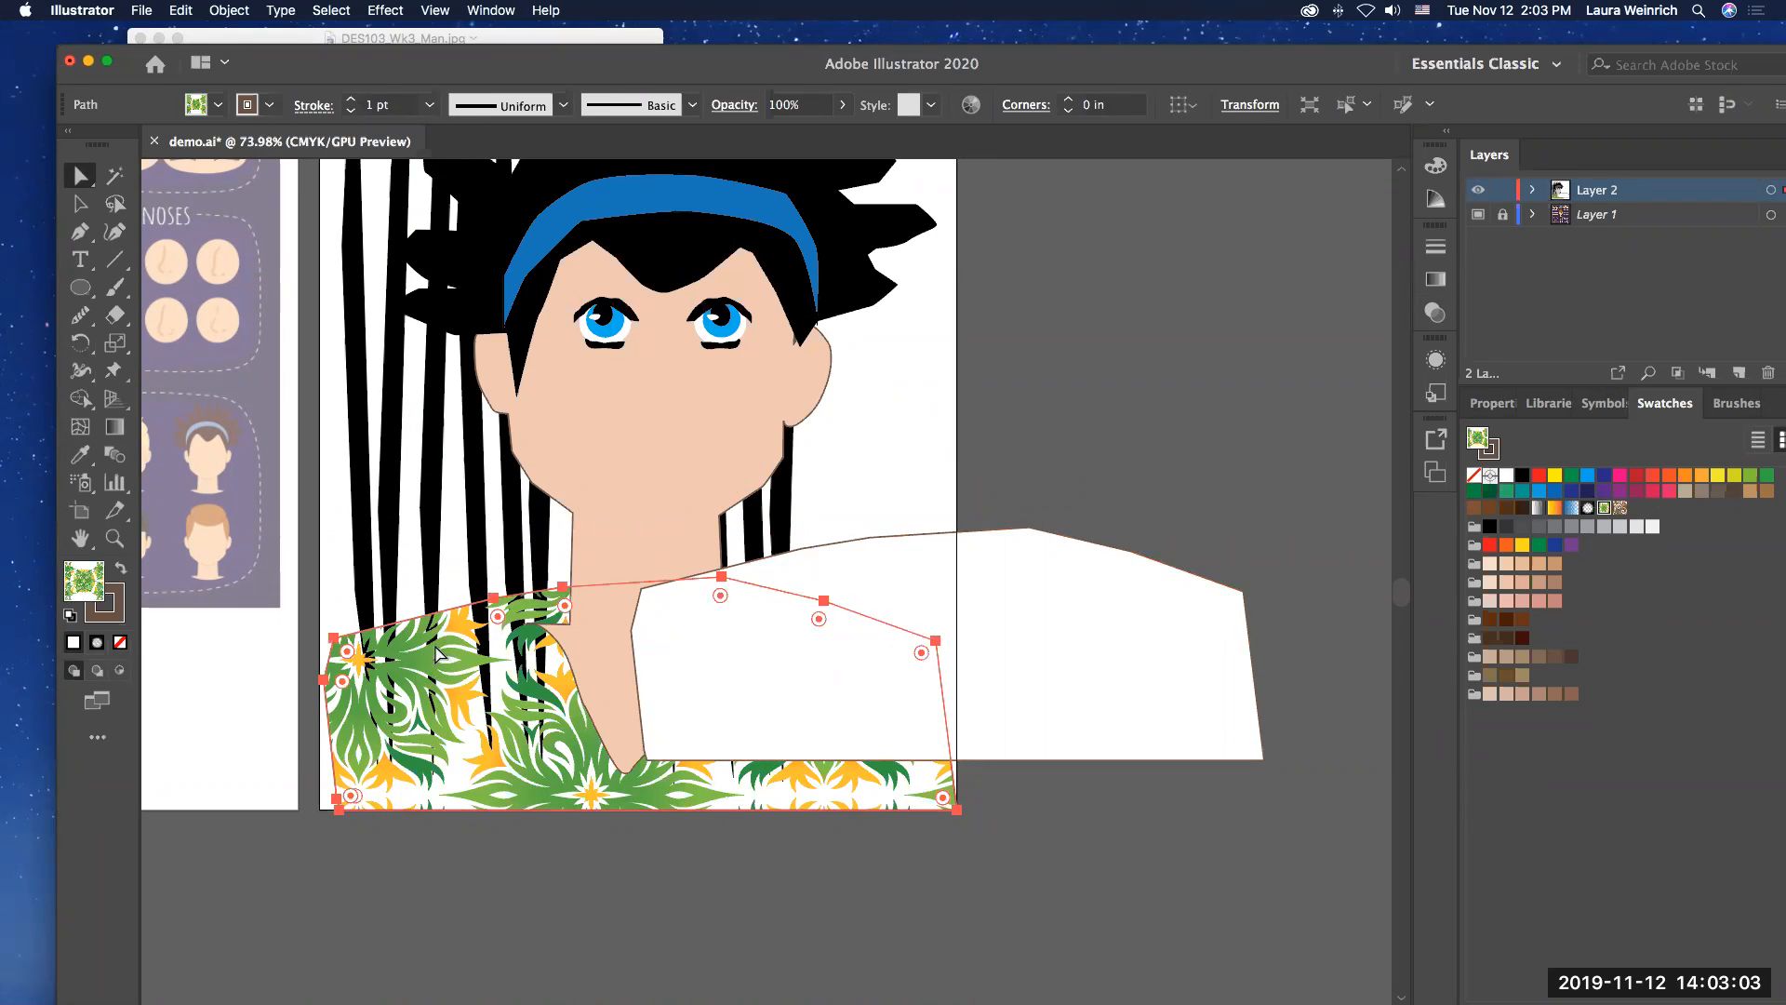
shift+click(652, 523)
shift+click(636, 512)
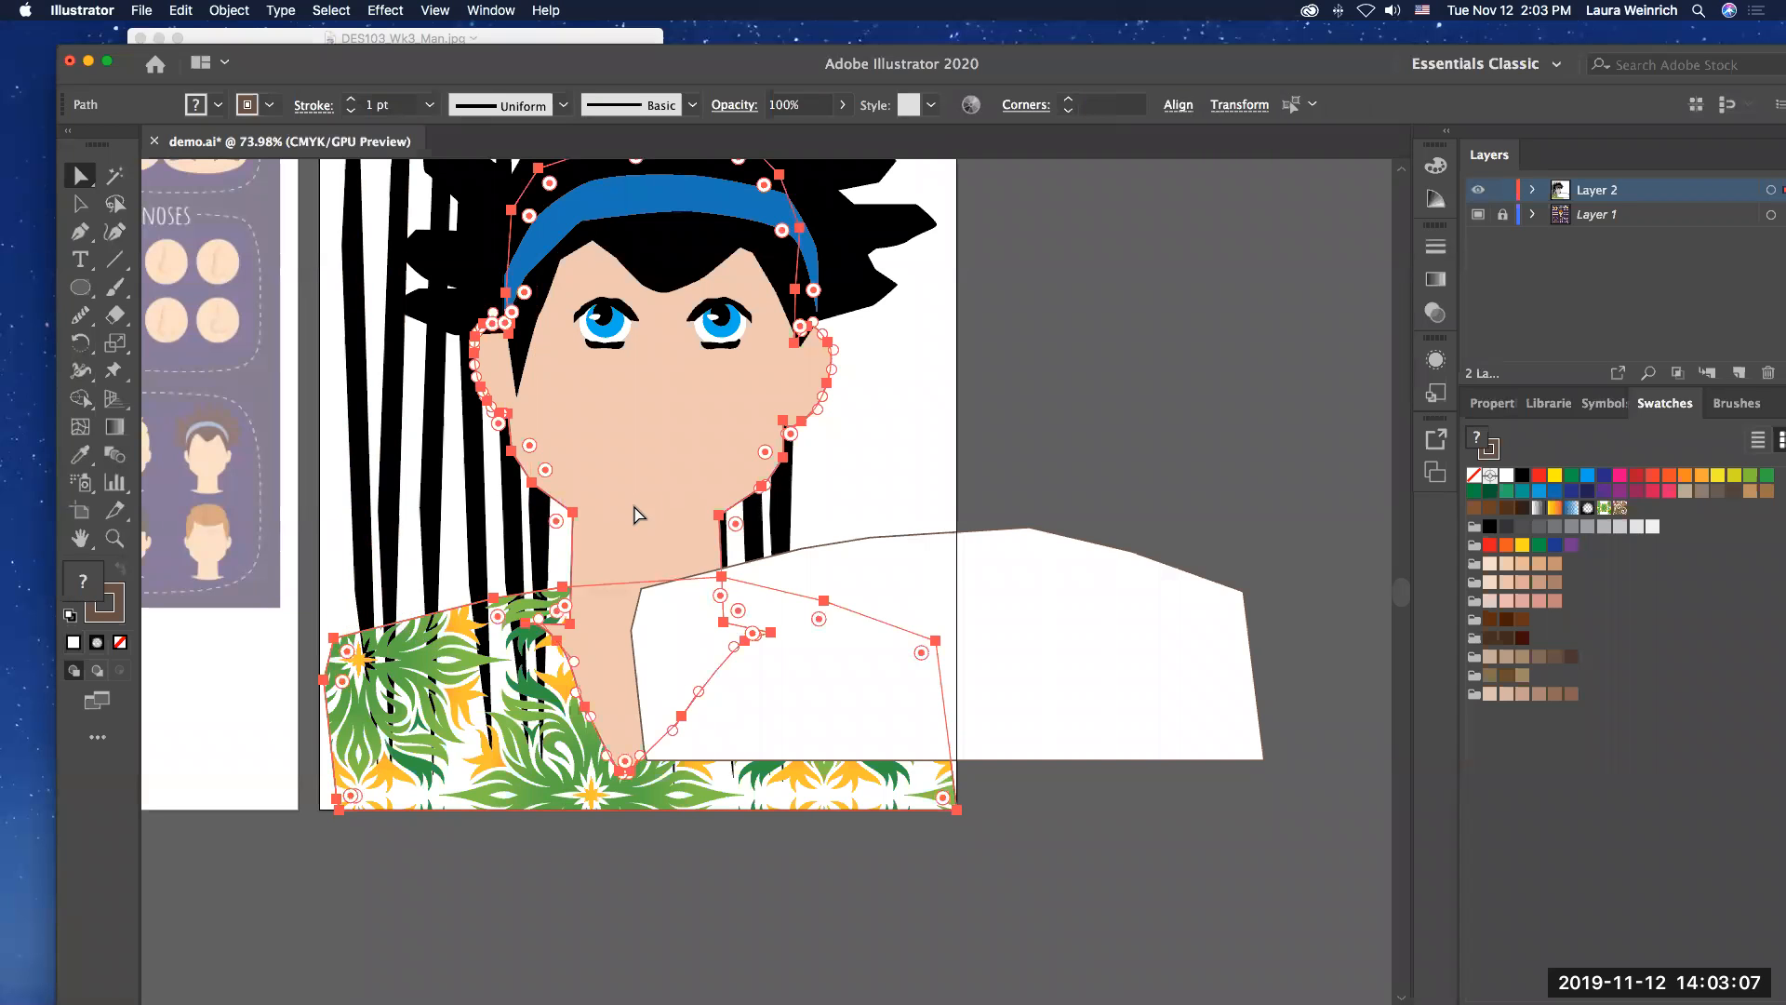
click(230, 10)
mouse_move(235, 56)
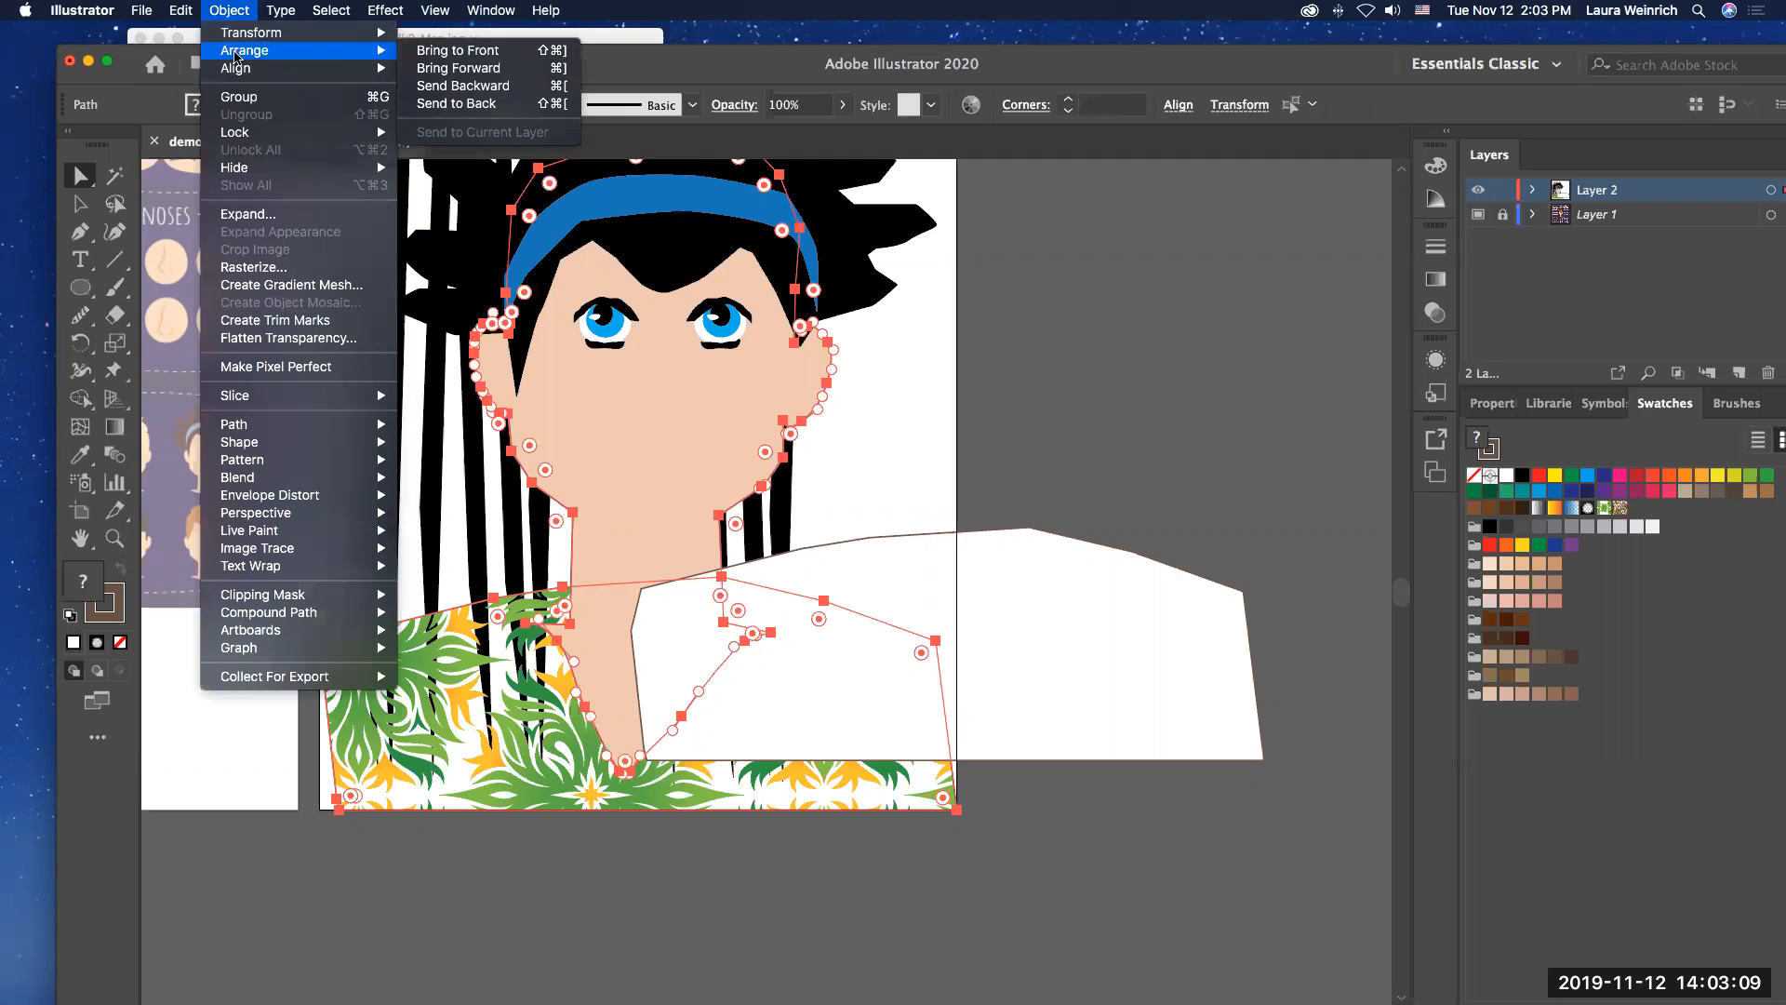
click(448, 49)
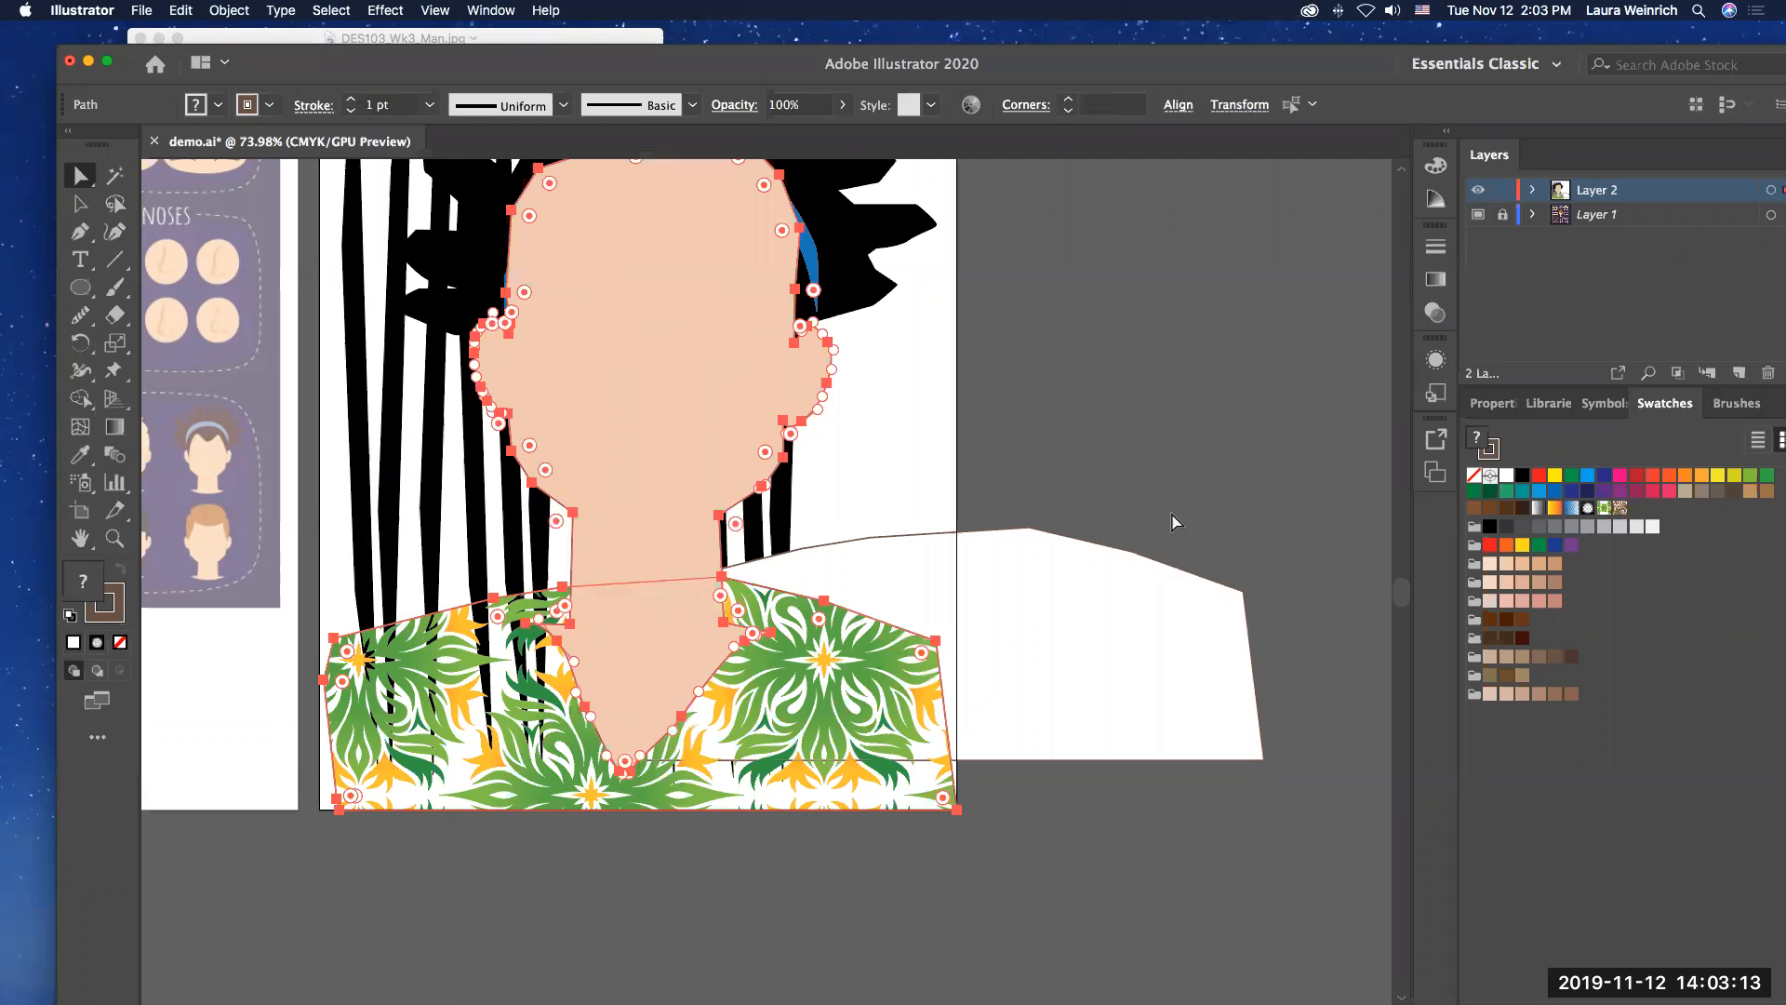
key(super+z)
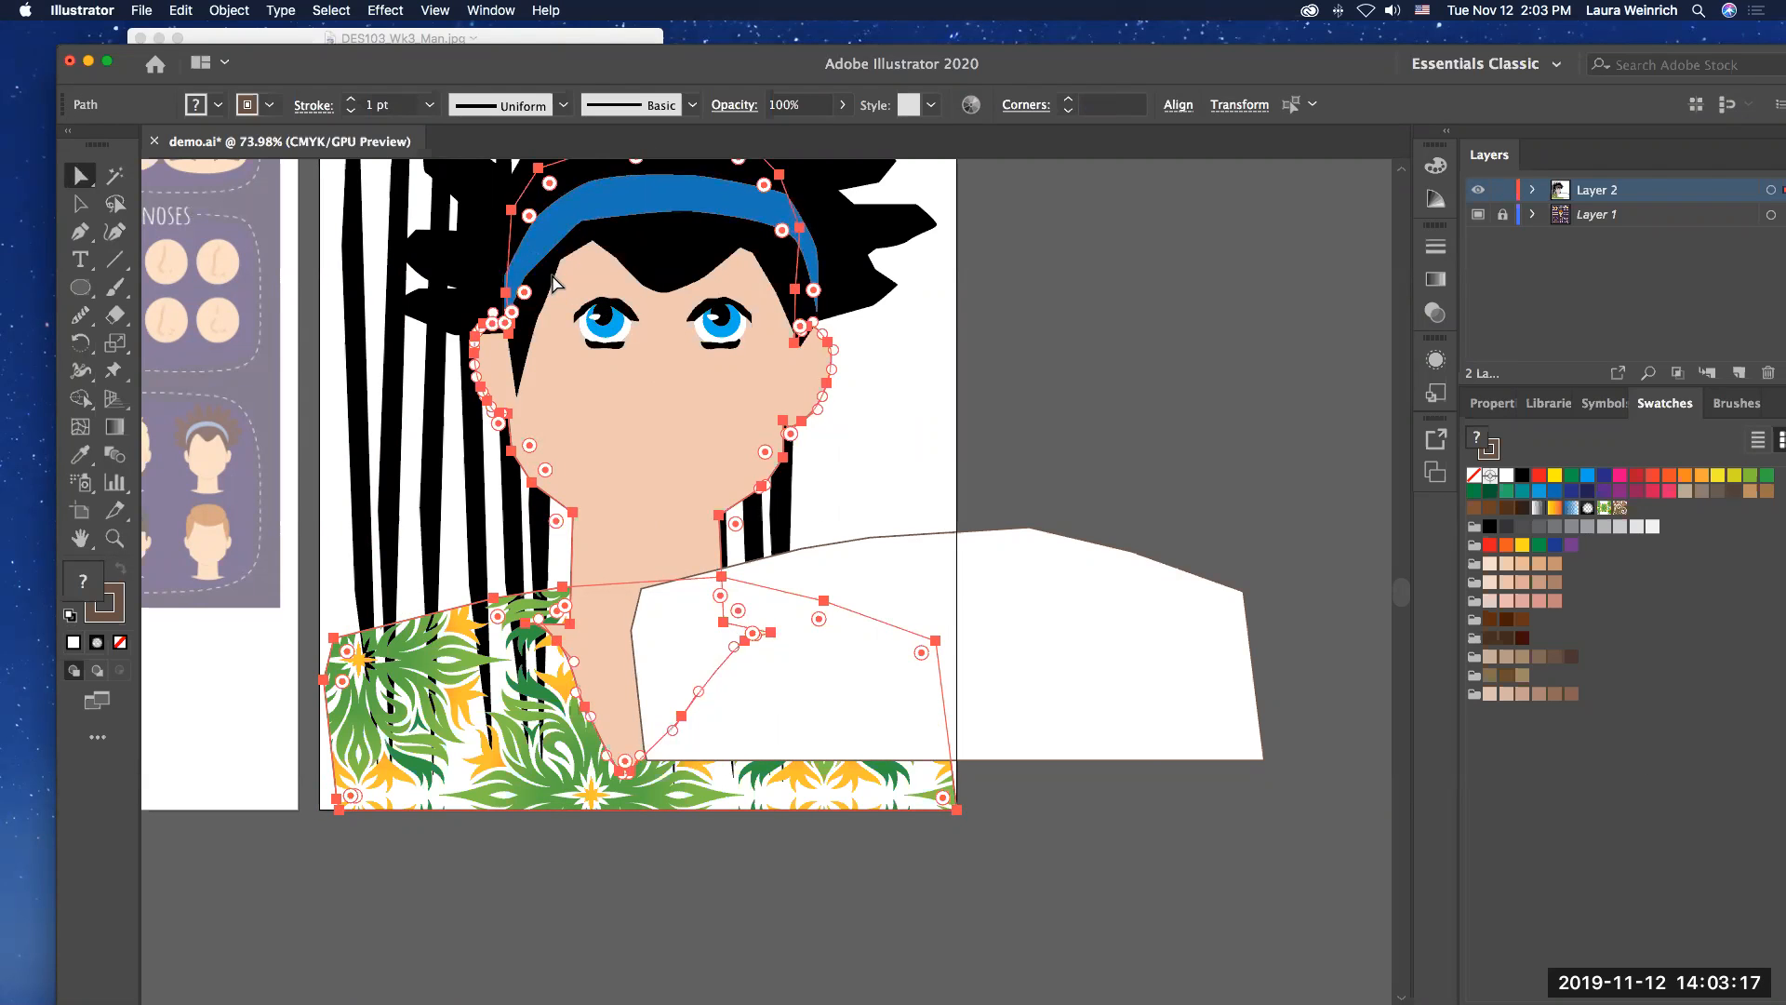
Step: Select the man's eyes, face and neck, patterned shirt, hair and headband together and bring them to the front of the artwork
shift+click(614, 327)
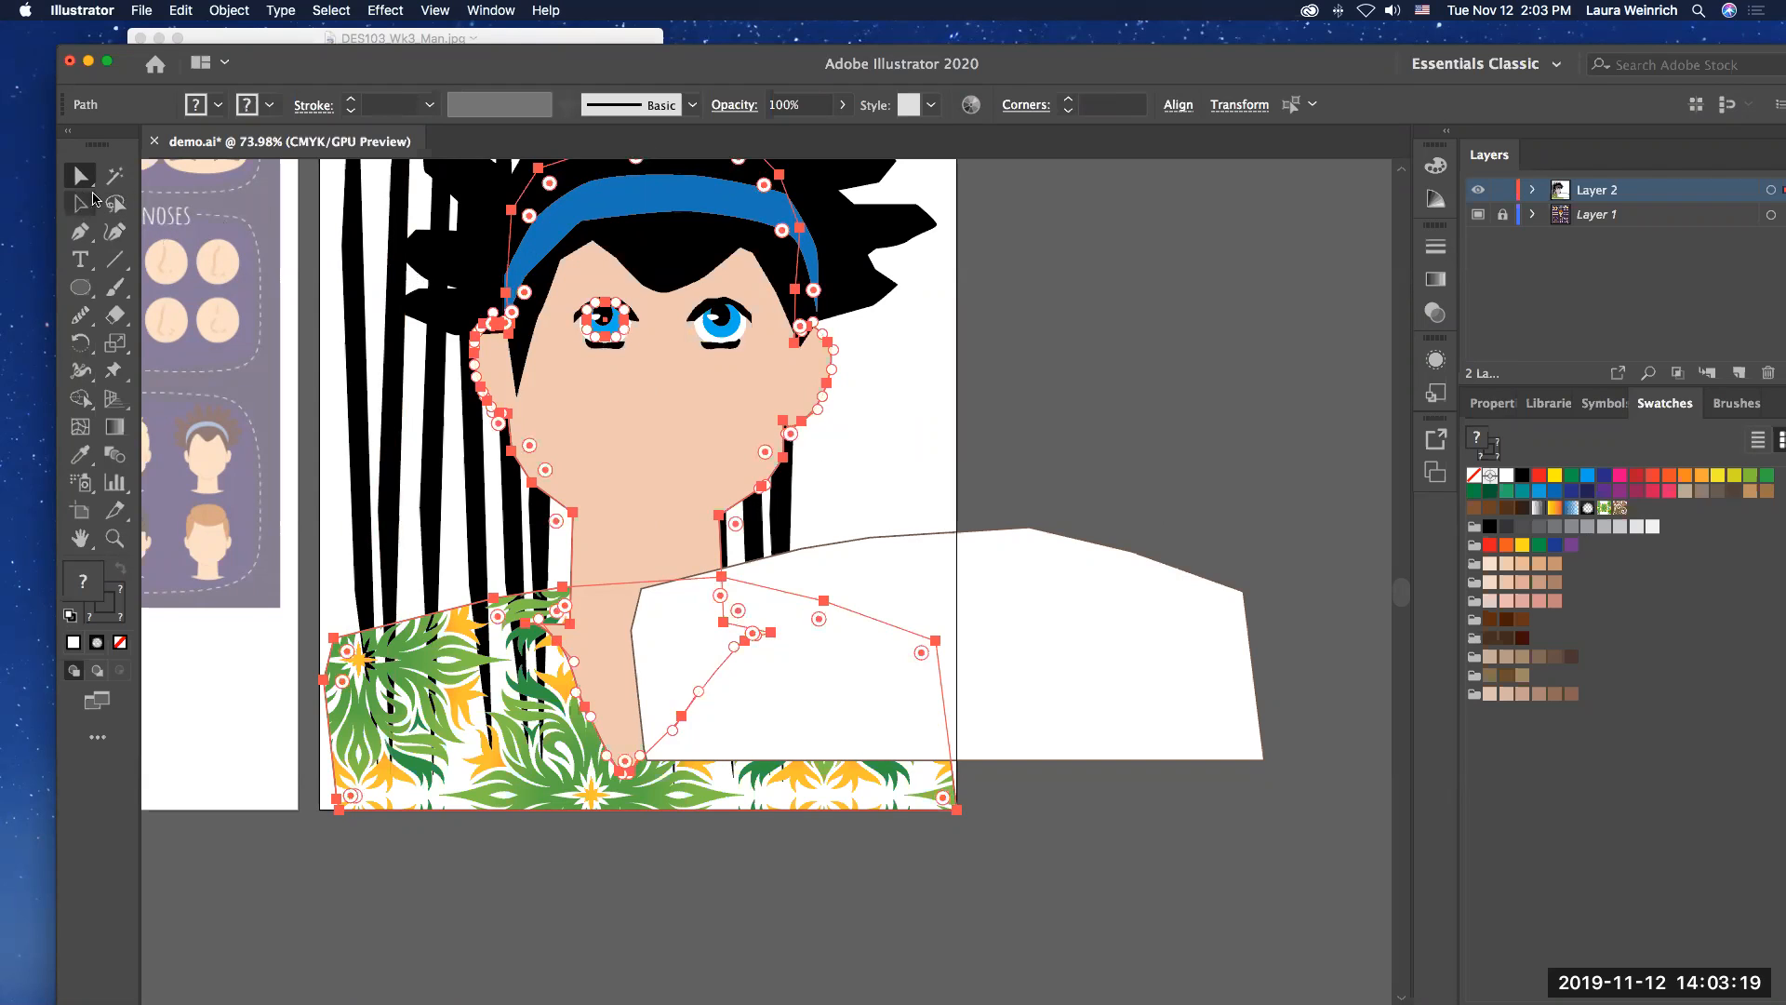
click(80, 205)
click(1145, 388)
click(741, 325)
shift+click(617, 427)
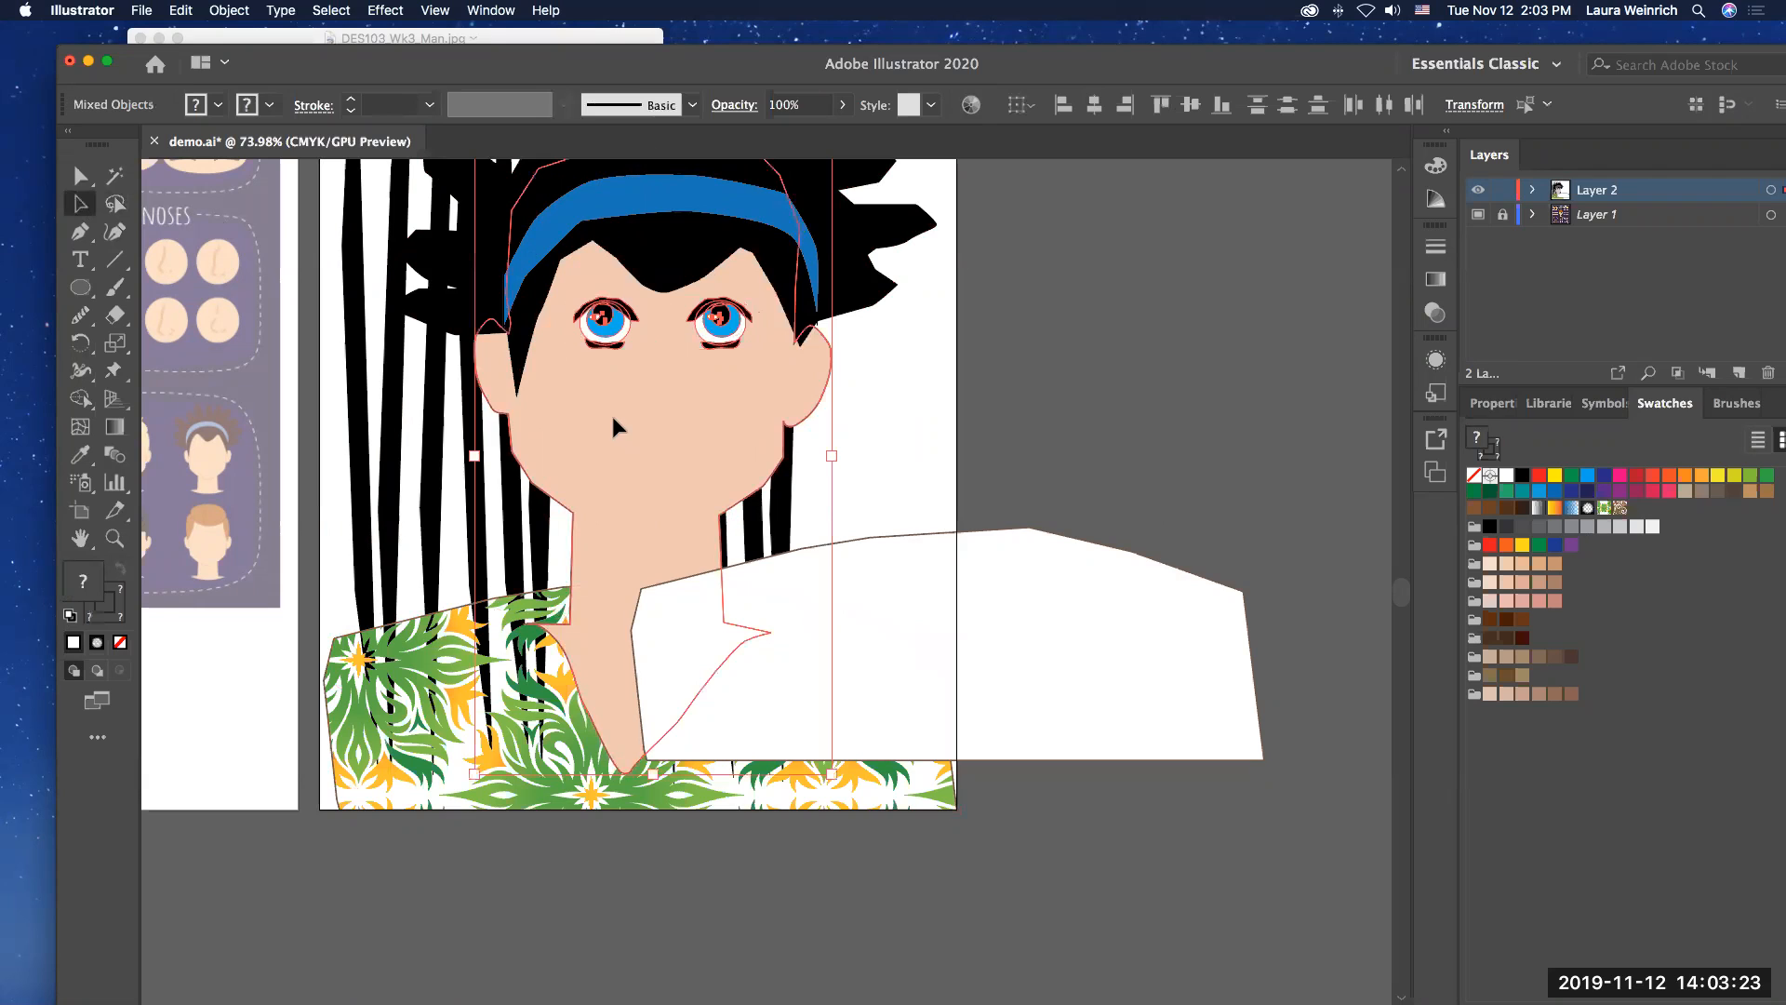
shift+click(421, 665)
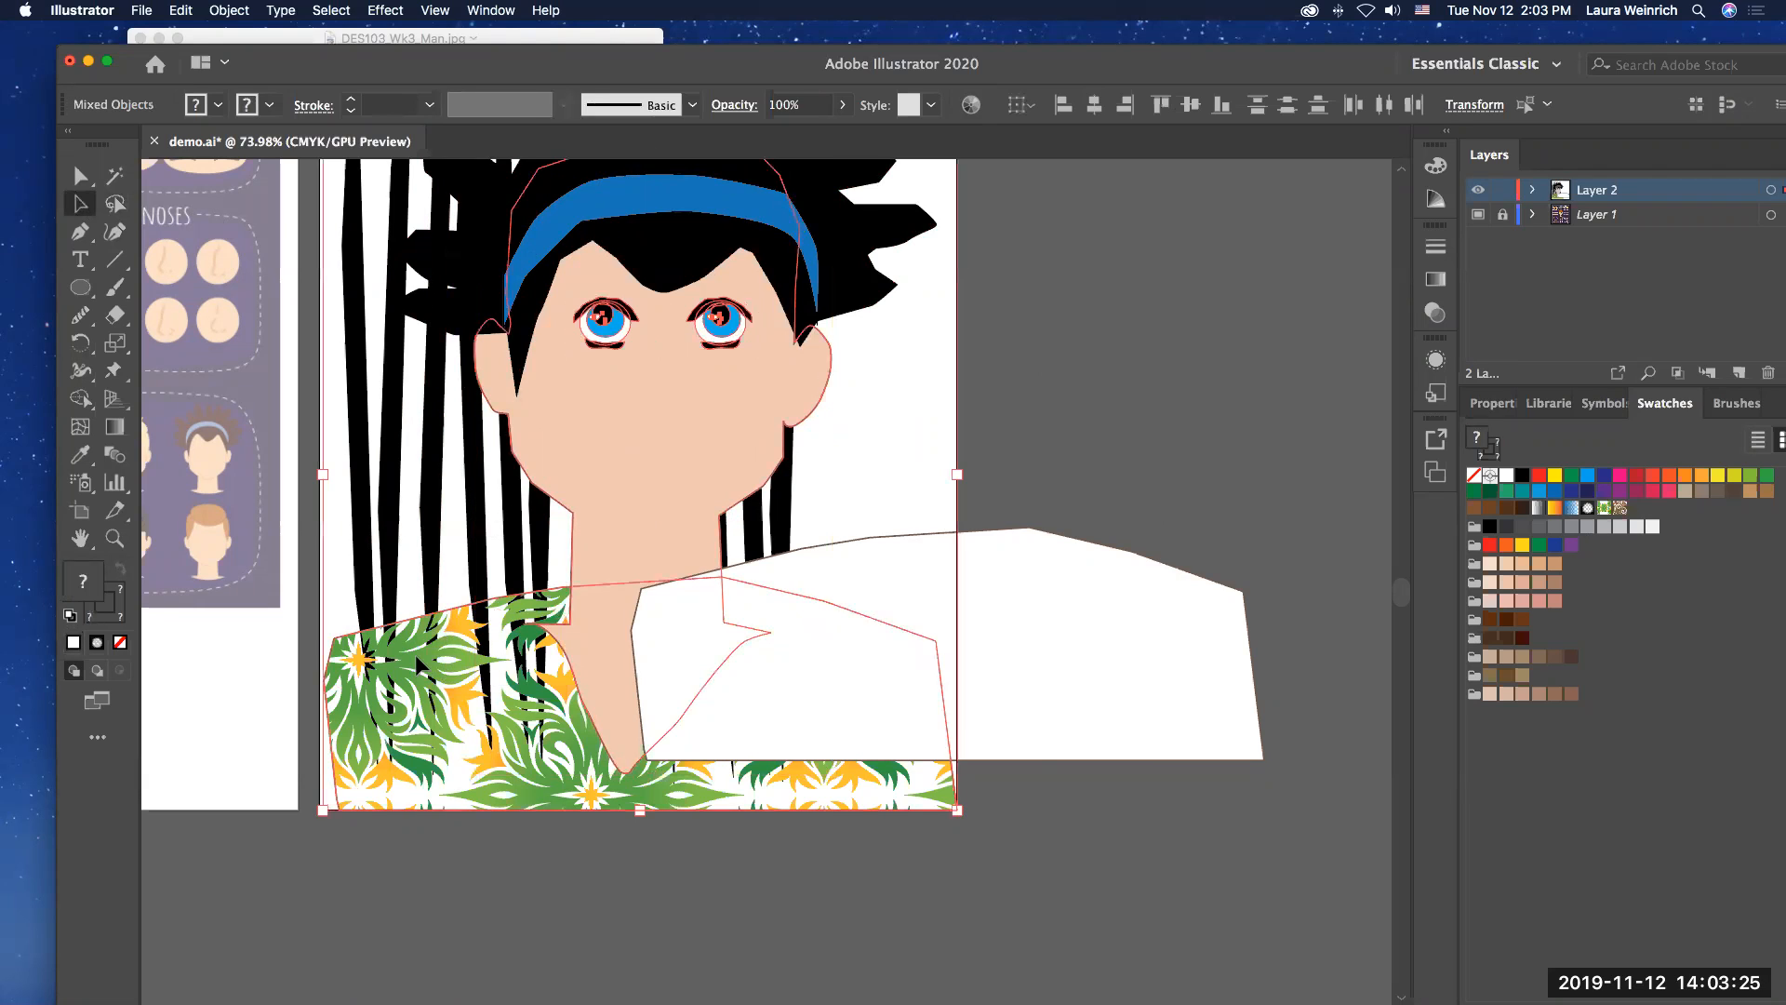
shift+click(470, 276)
shift+click(544, 240)
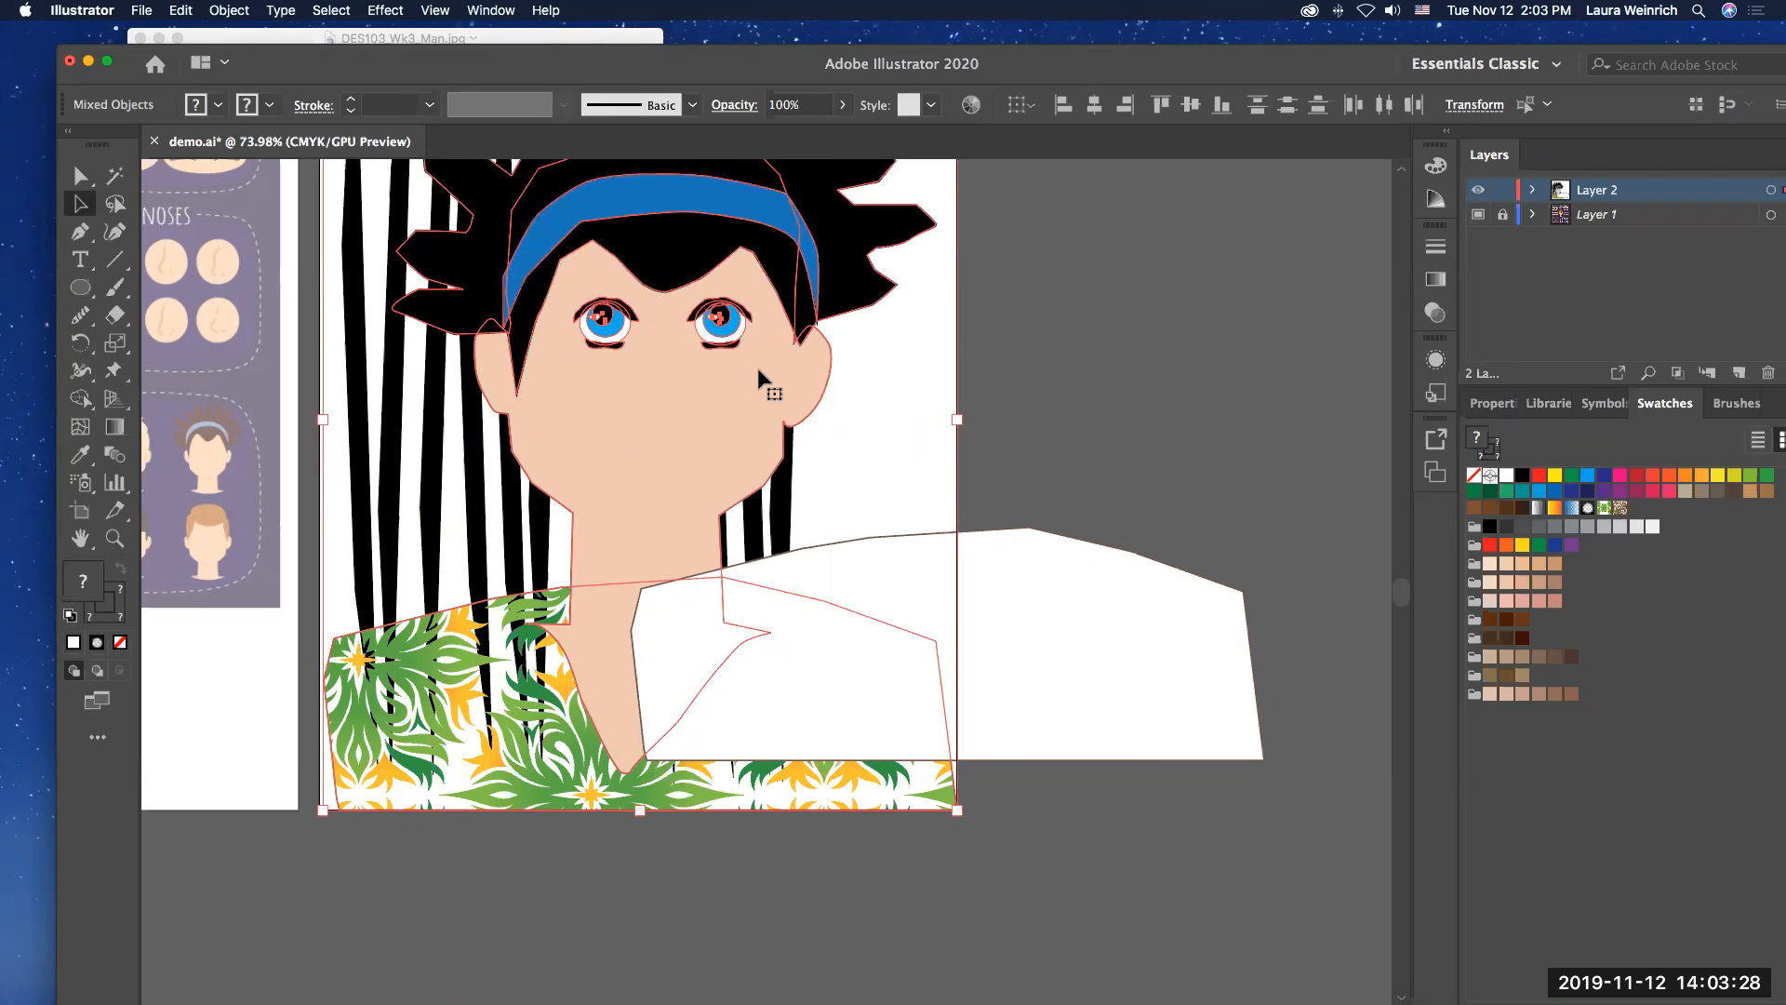
click(231, 9)
mouse_move(279, 51)
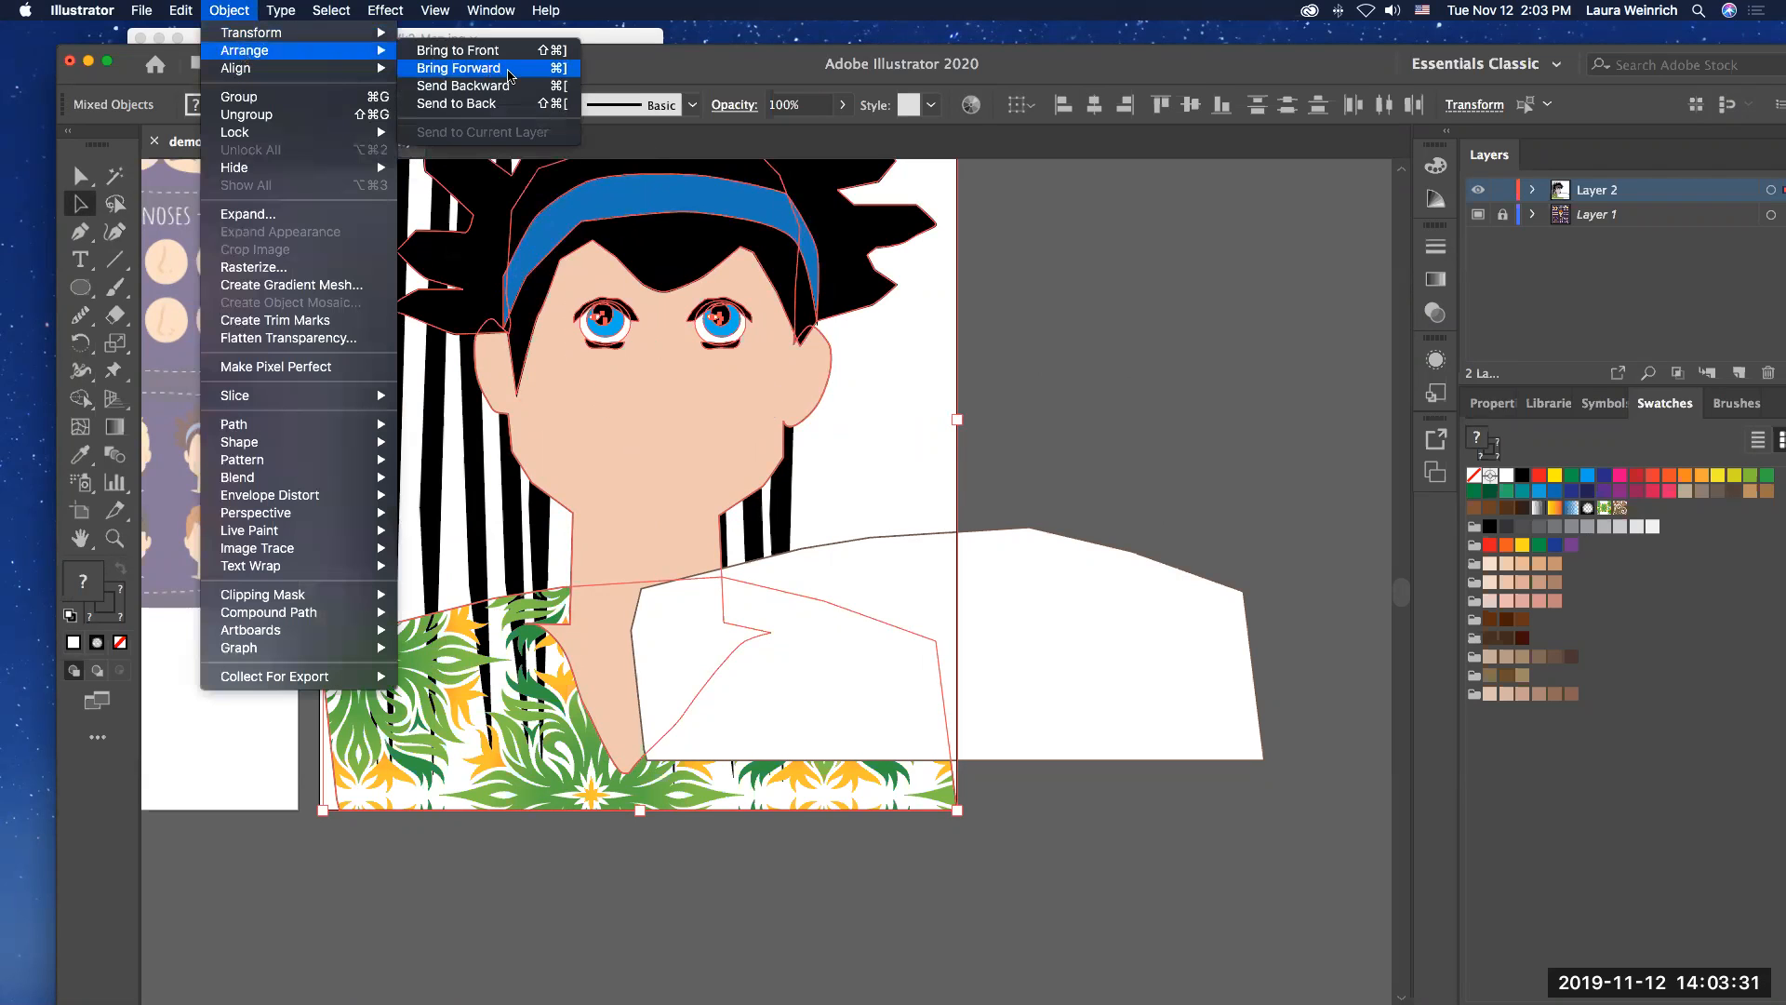
click(503, 59)
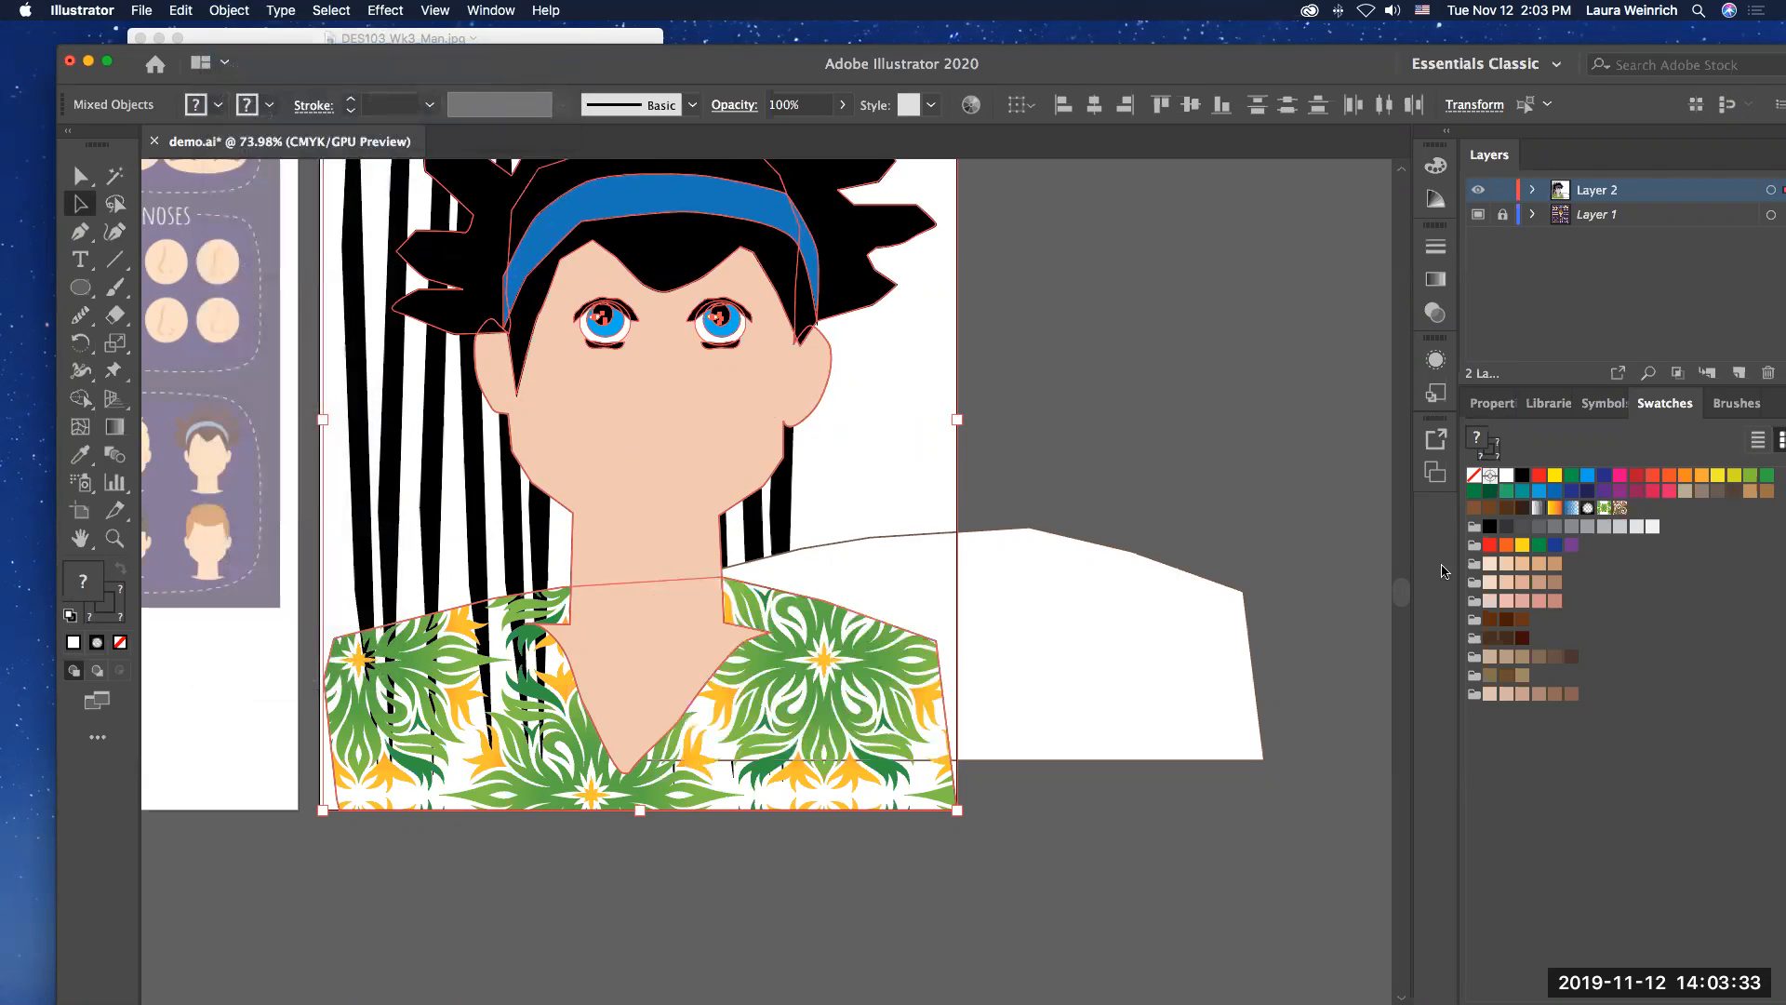
Step: Move the white shirt copy back onto the artboard, directly behind the patterned shirt, and deselect it
click(1218, 470)
drag(1164, 639, 856, 689)
click(1154, 700)
scroll(1151, 700, up, 5)
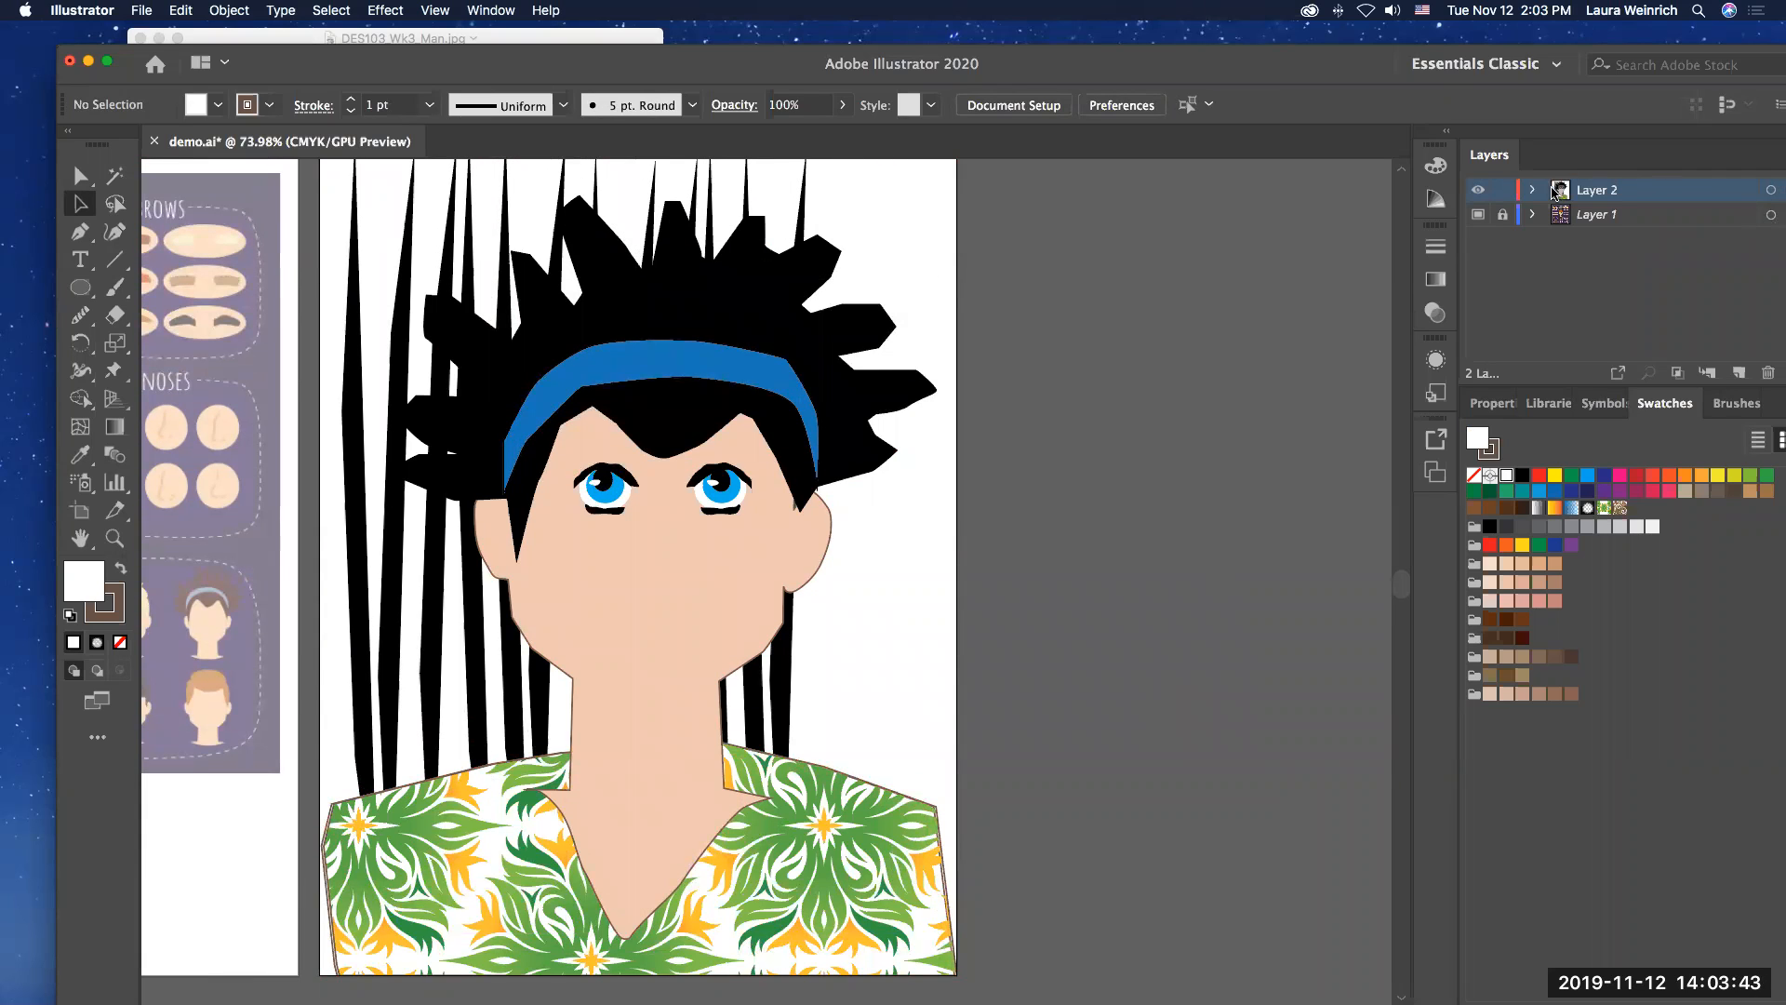
Step: Expand Layer 2 to list its objects, leaving nothing selected in the artwork
click(1534, 191)
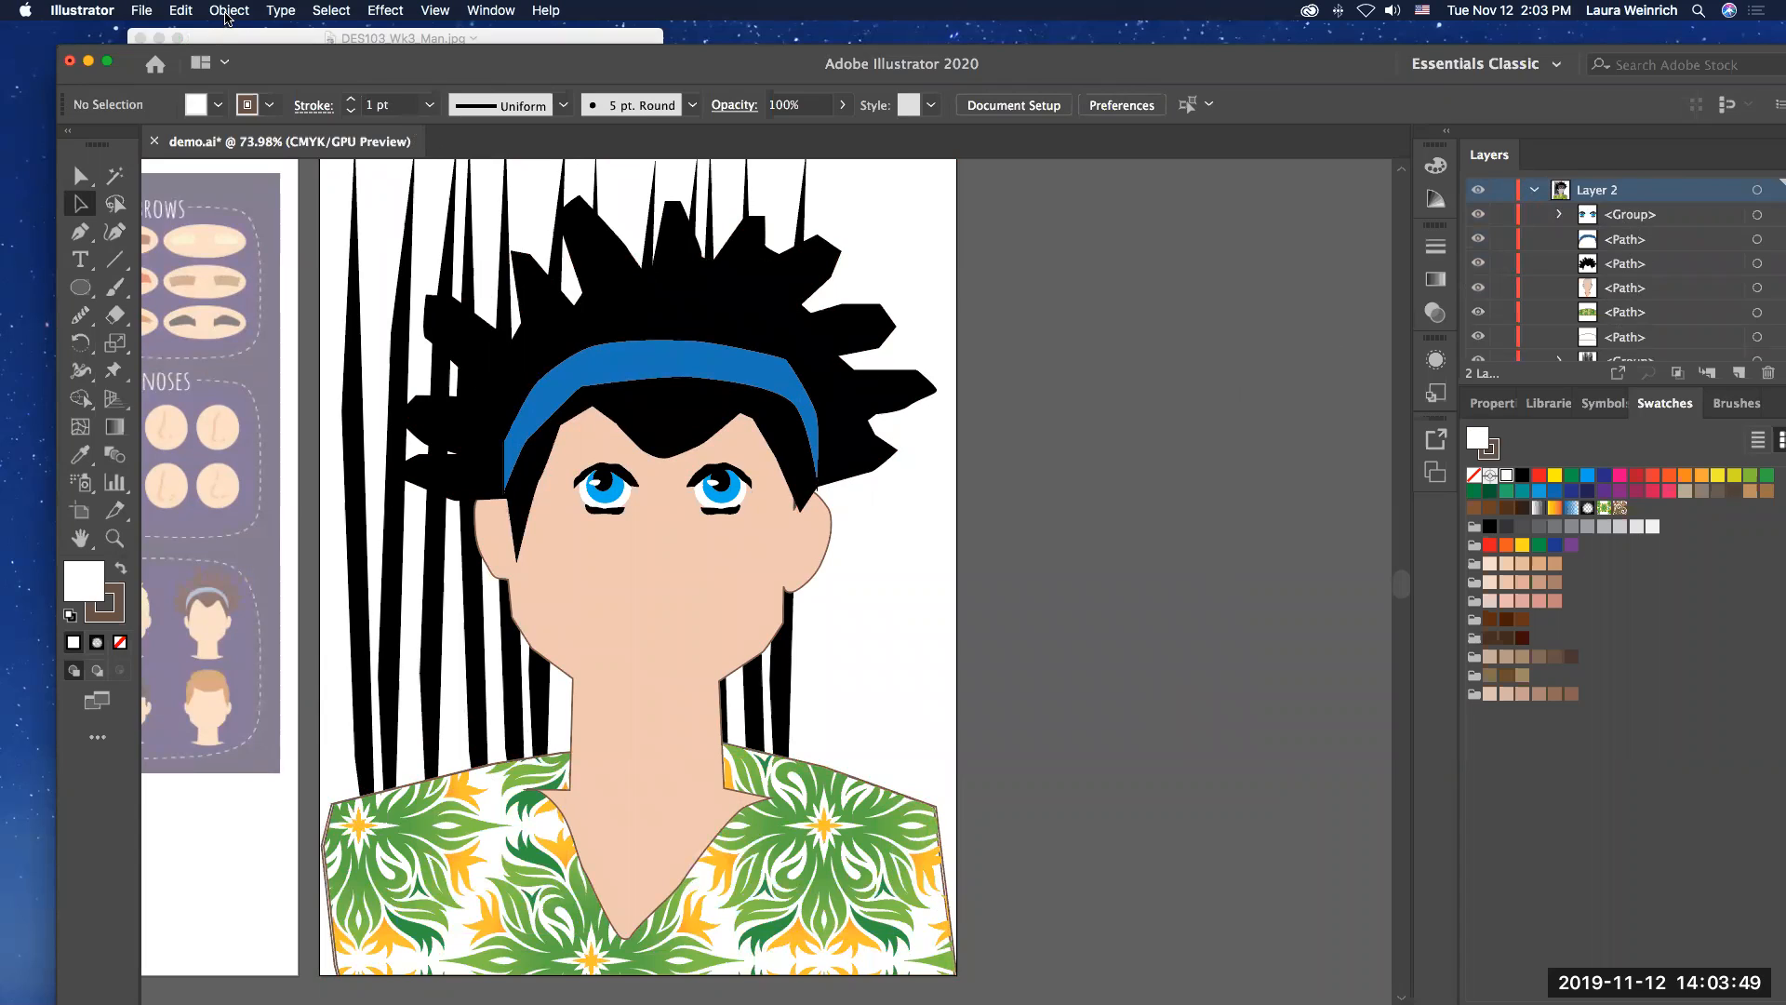
click(228, 11)
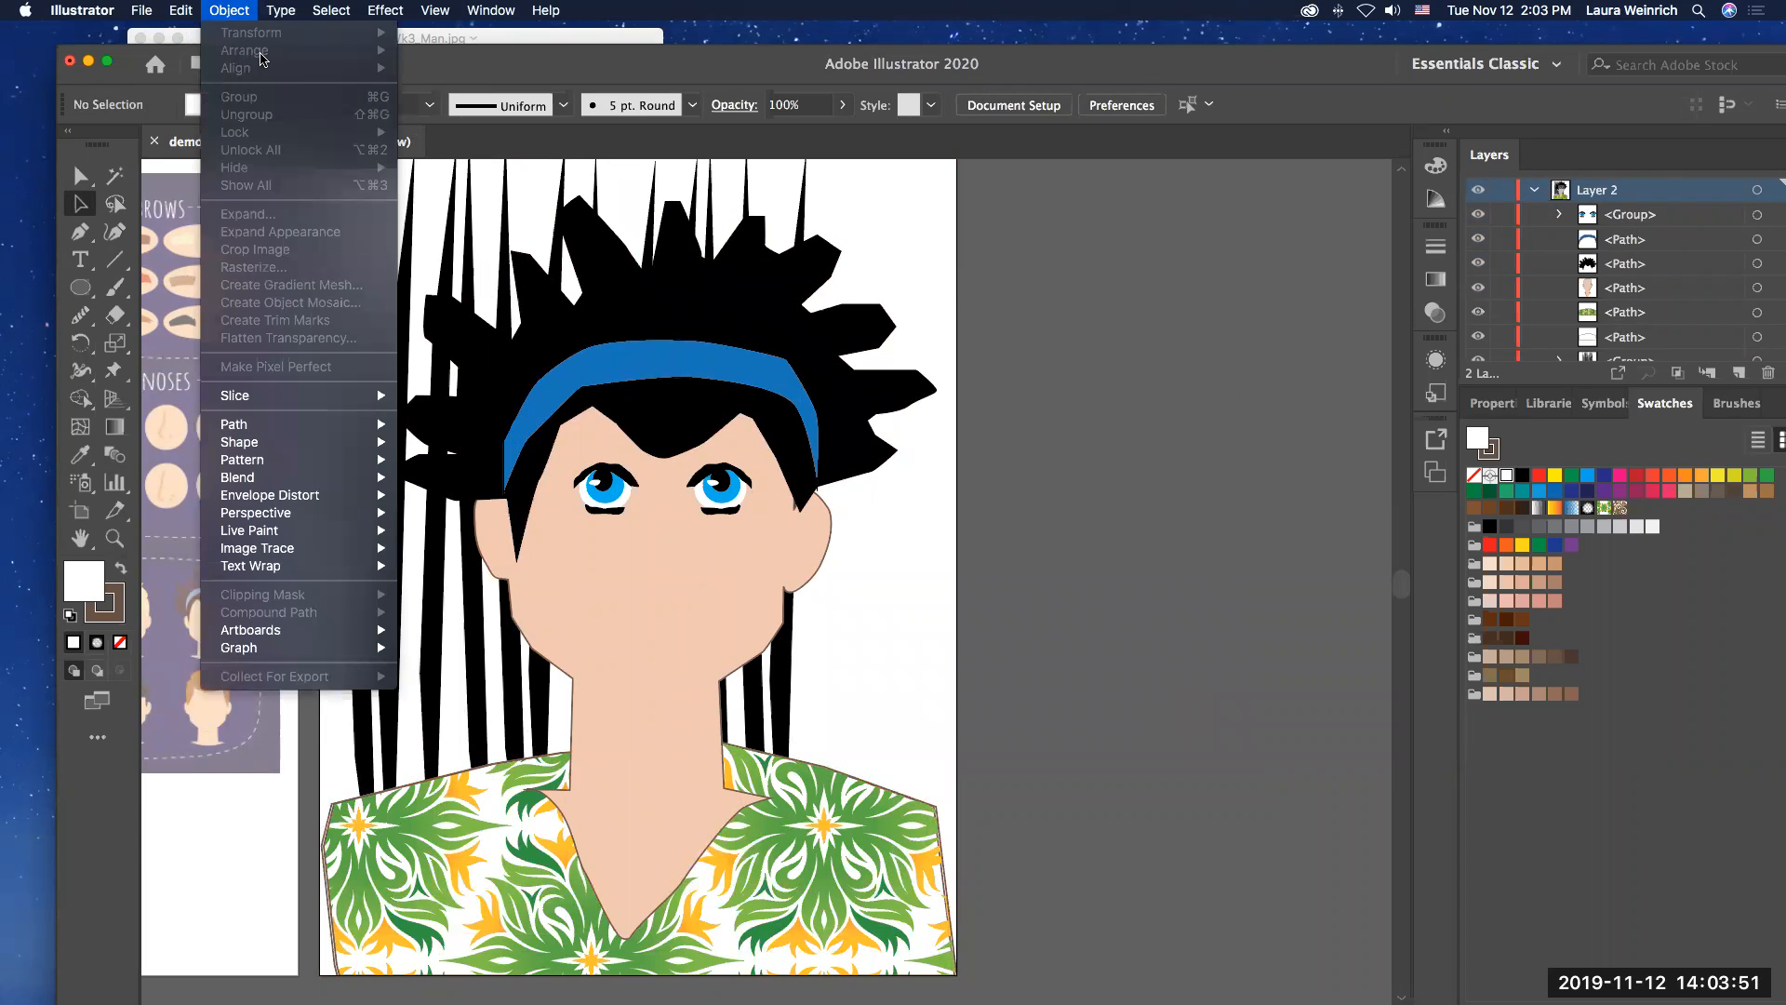
click(1144, 283)
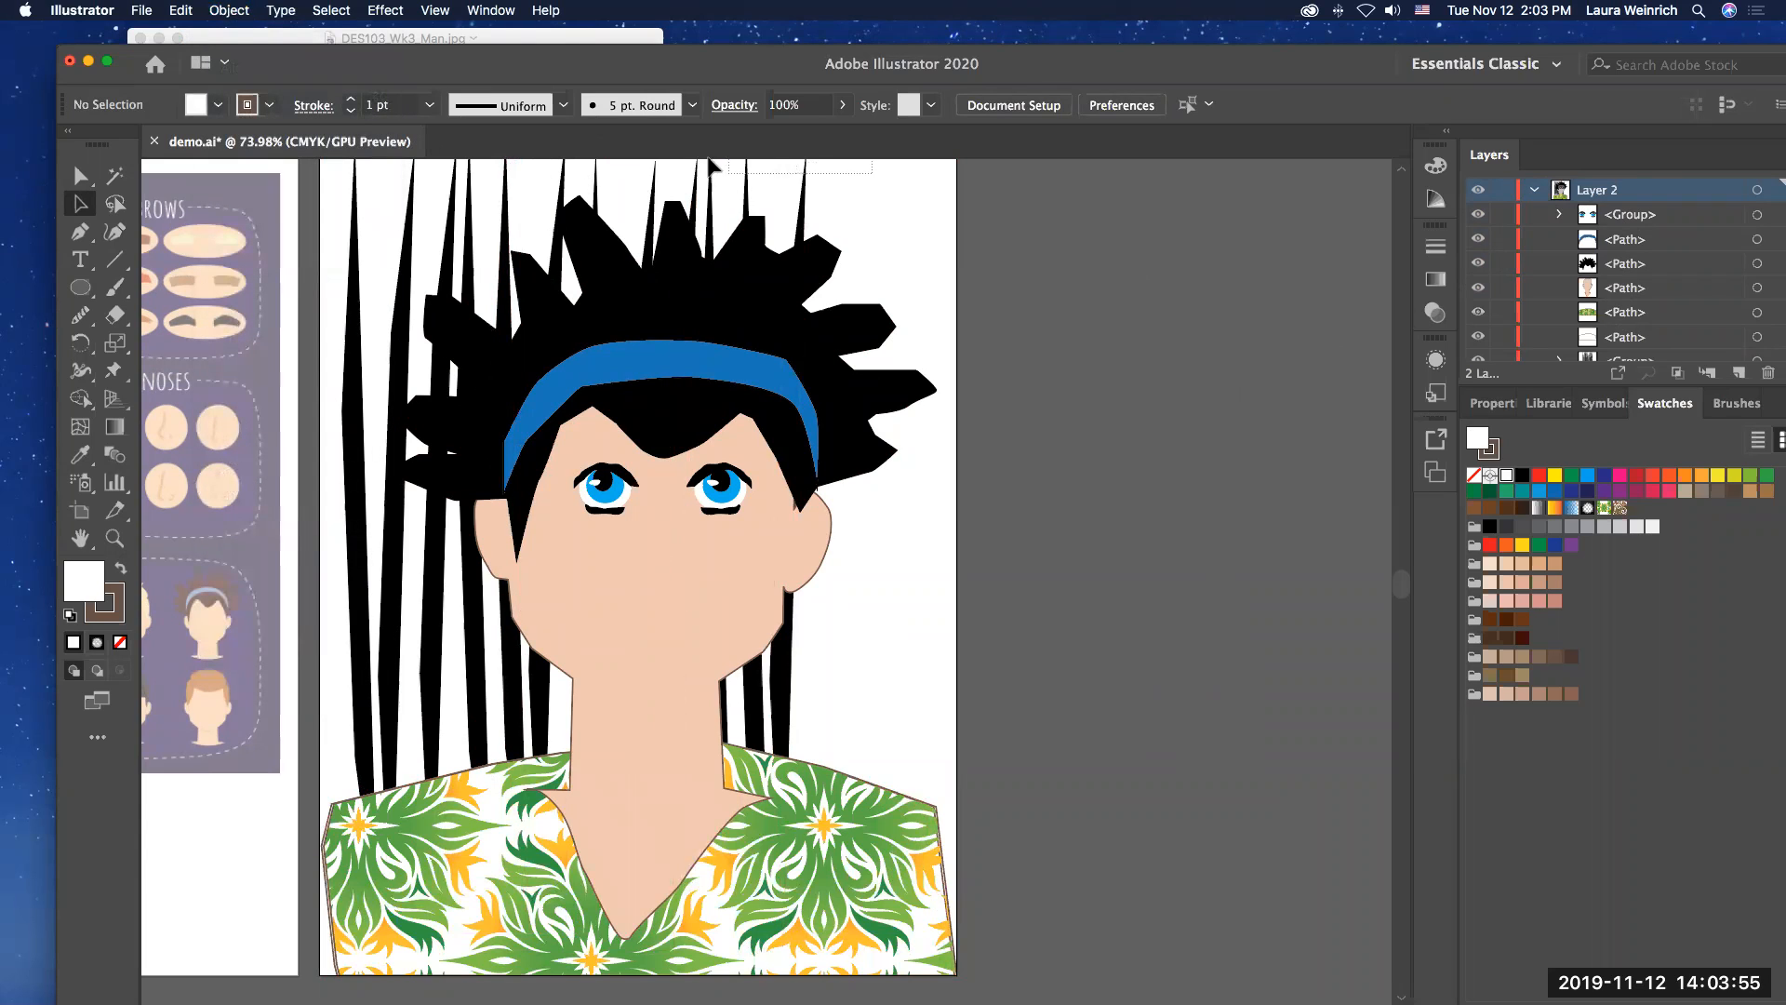
click(707, 172)
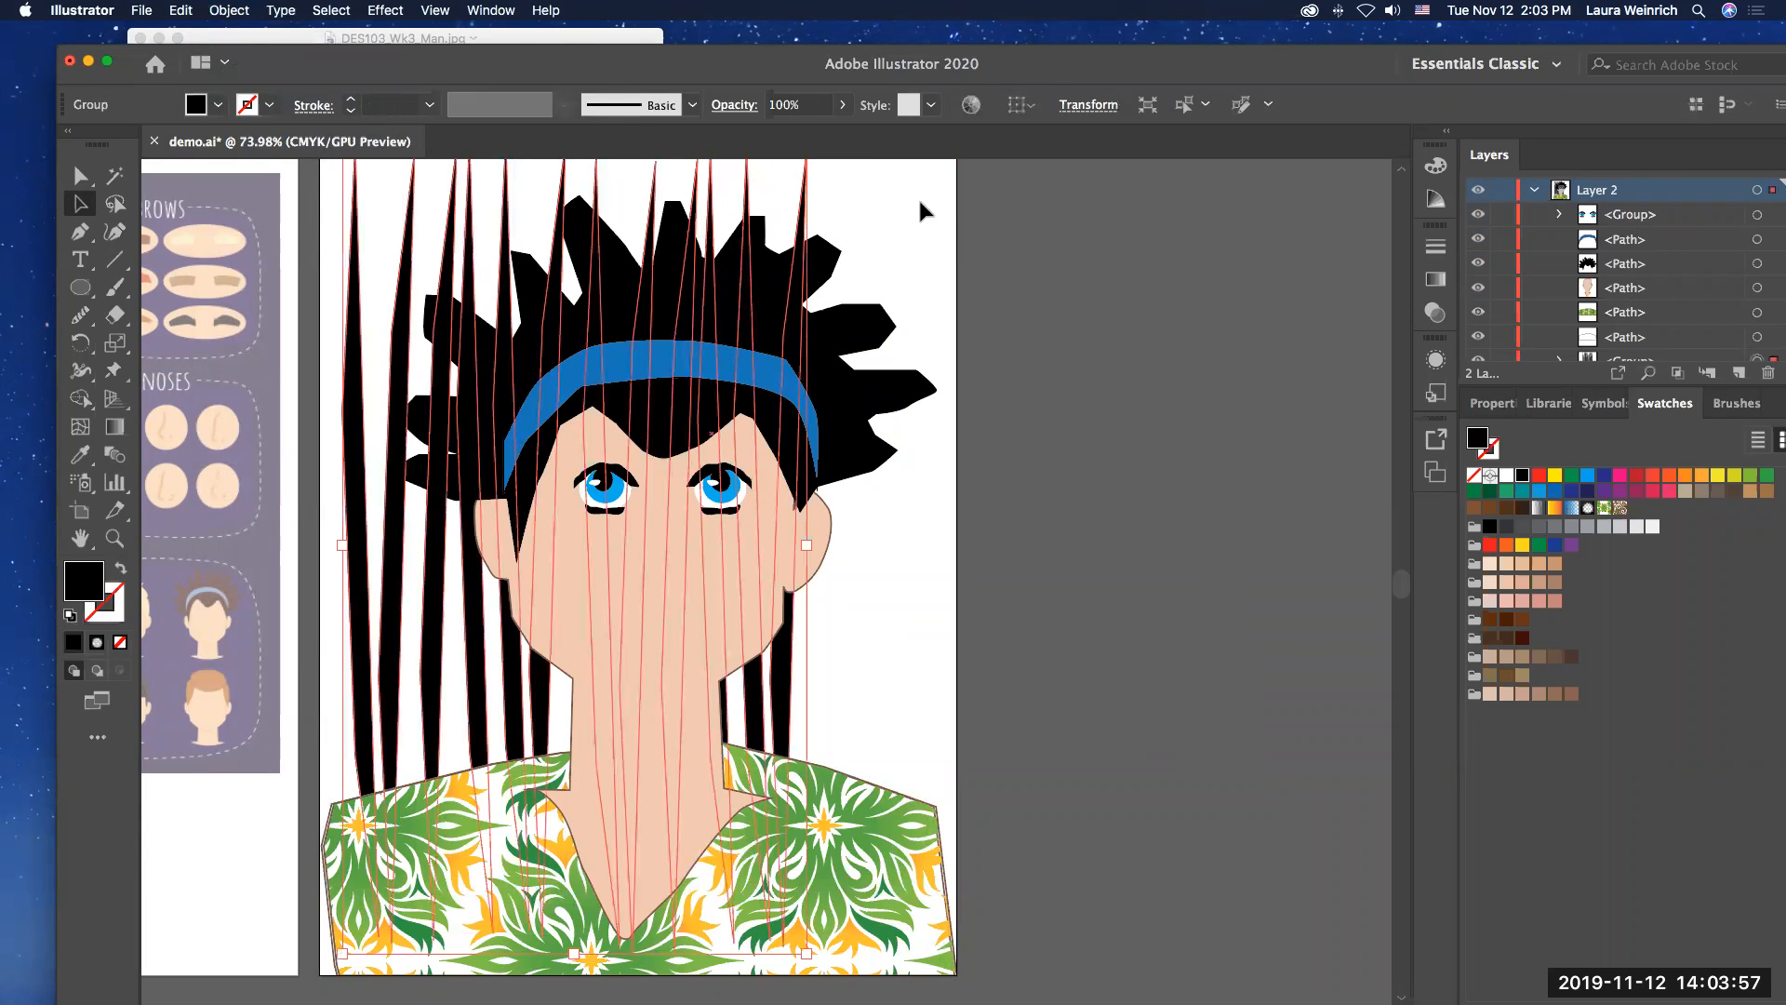
click(947, 207)
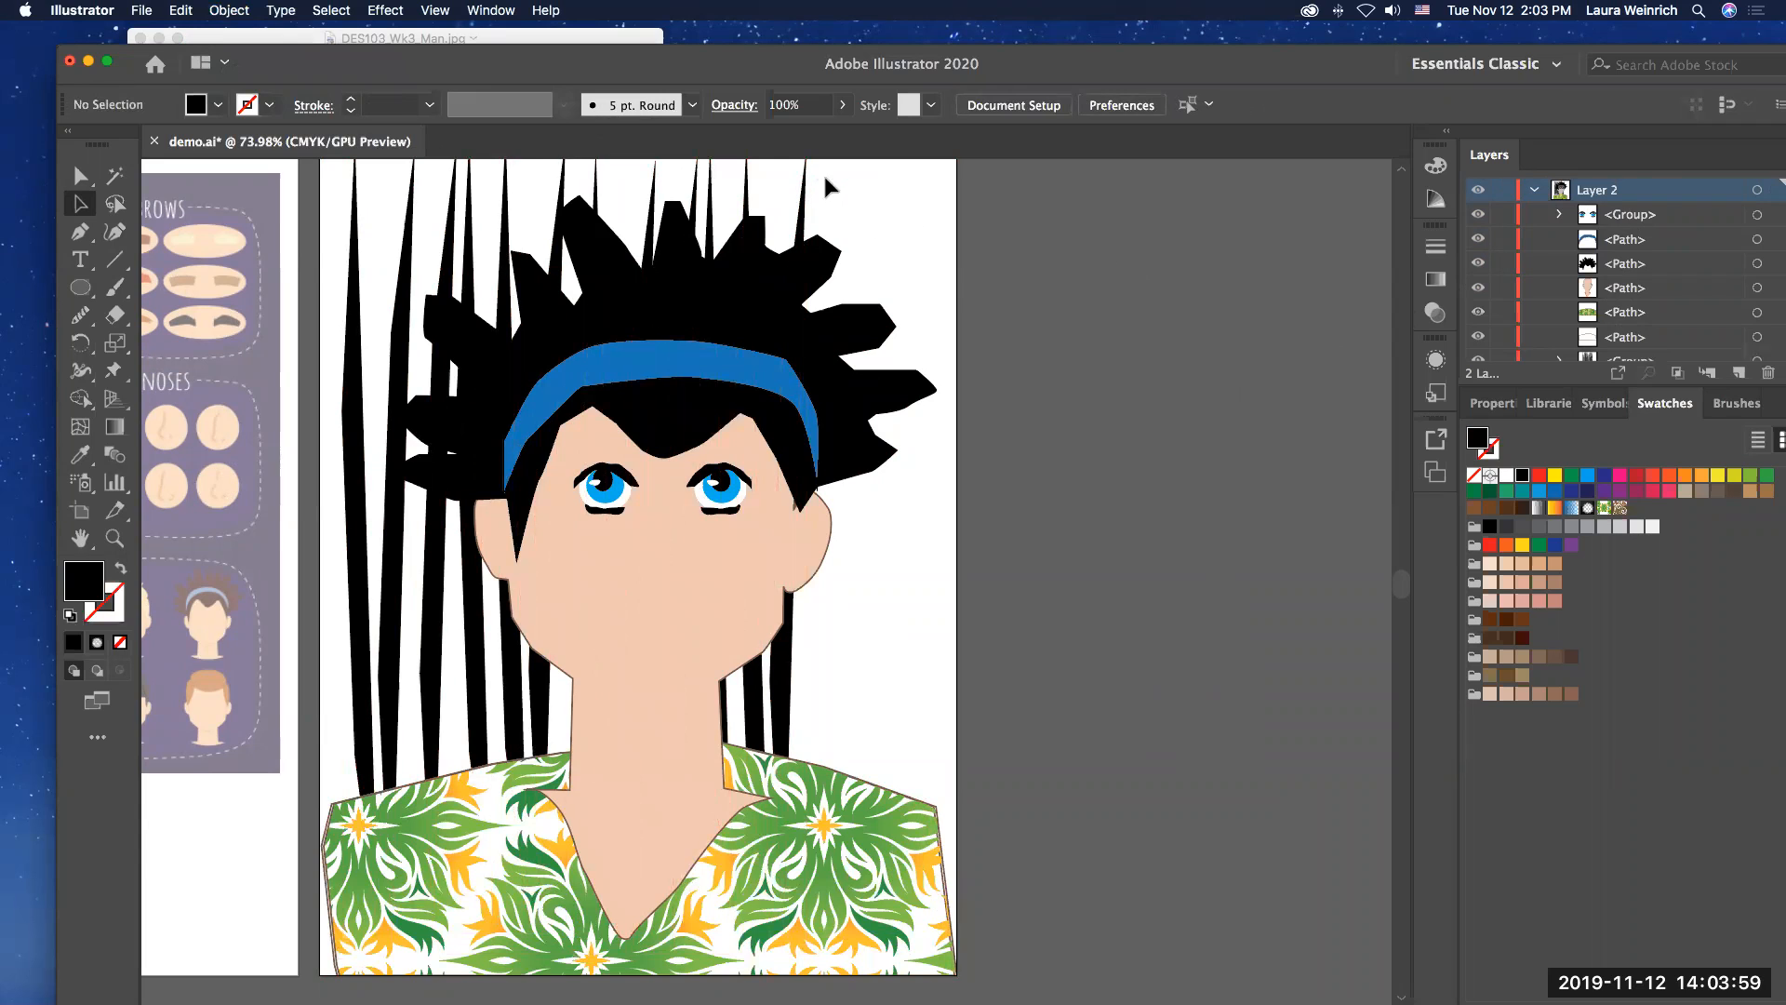
Step: Duplicate the group of slim black shapes and place the copy beside the original, level with it and extending past the artboard's right edge
scroll(819, 186, up, 3)
click(806, 270)
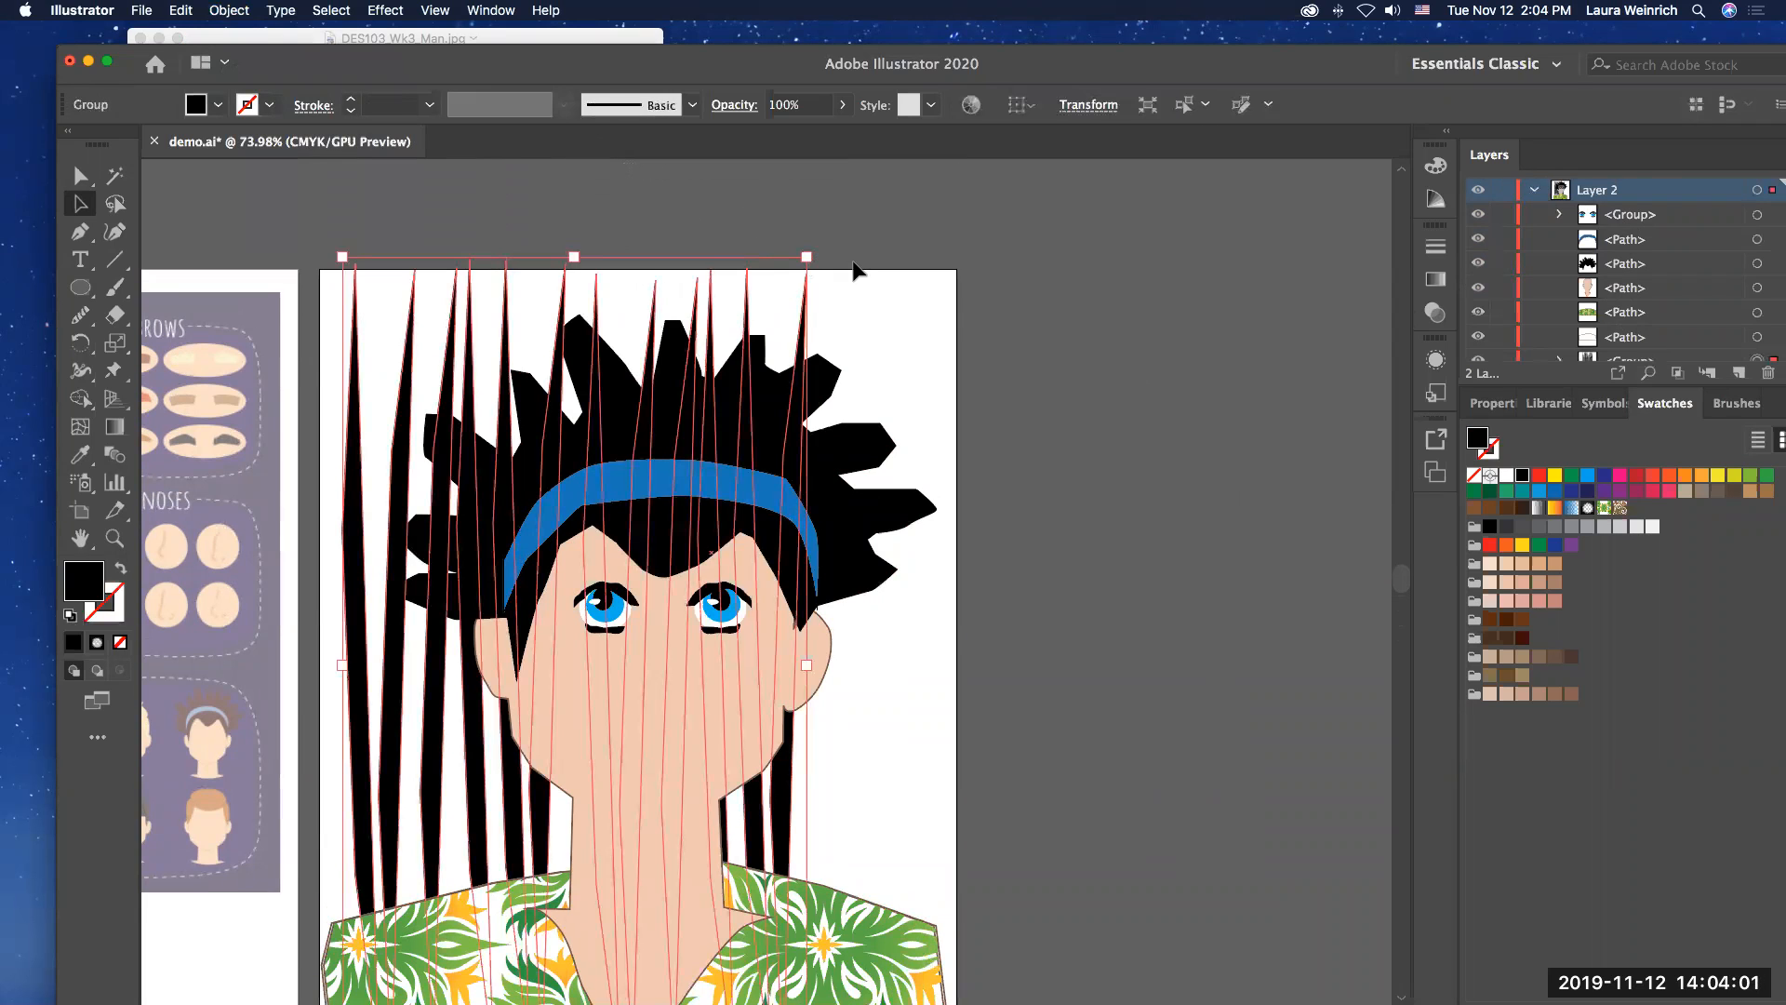
key(super+c)
key(super+v)
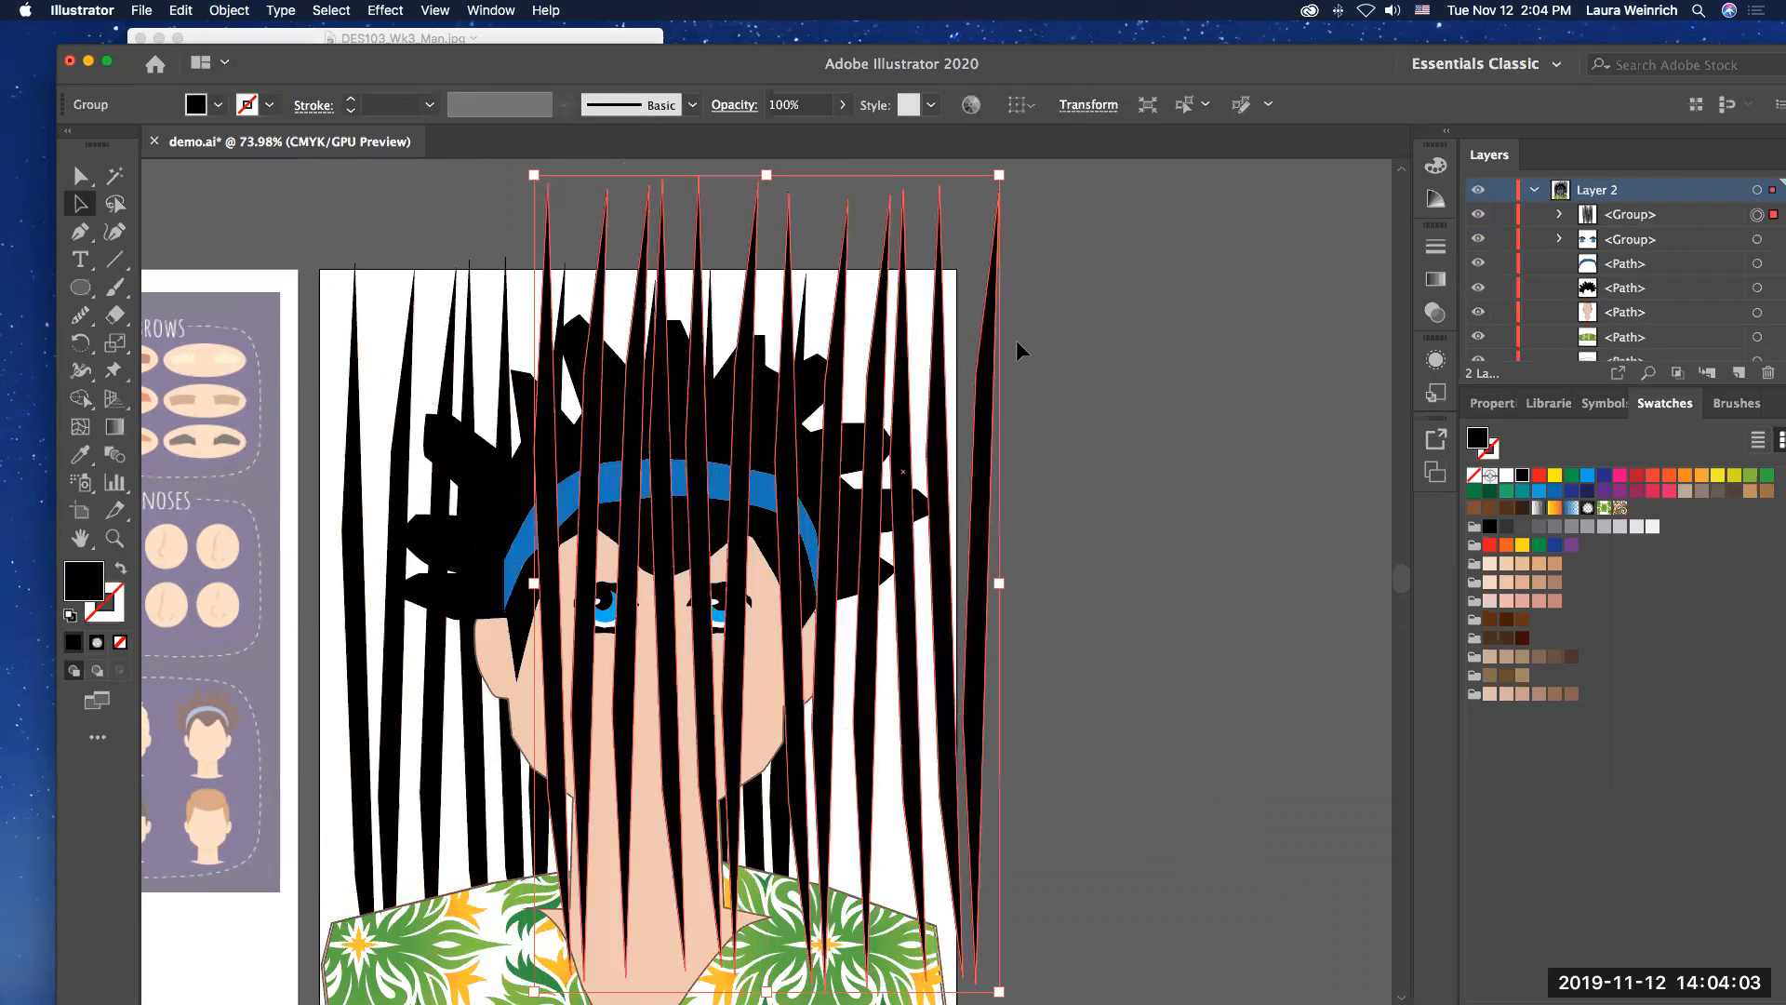
drag(998, 372, 1192, 432)
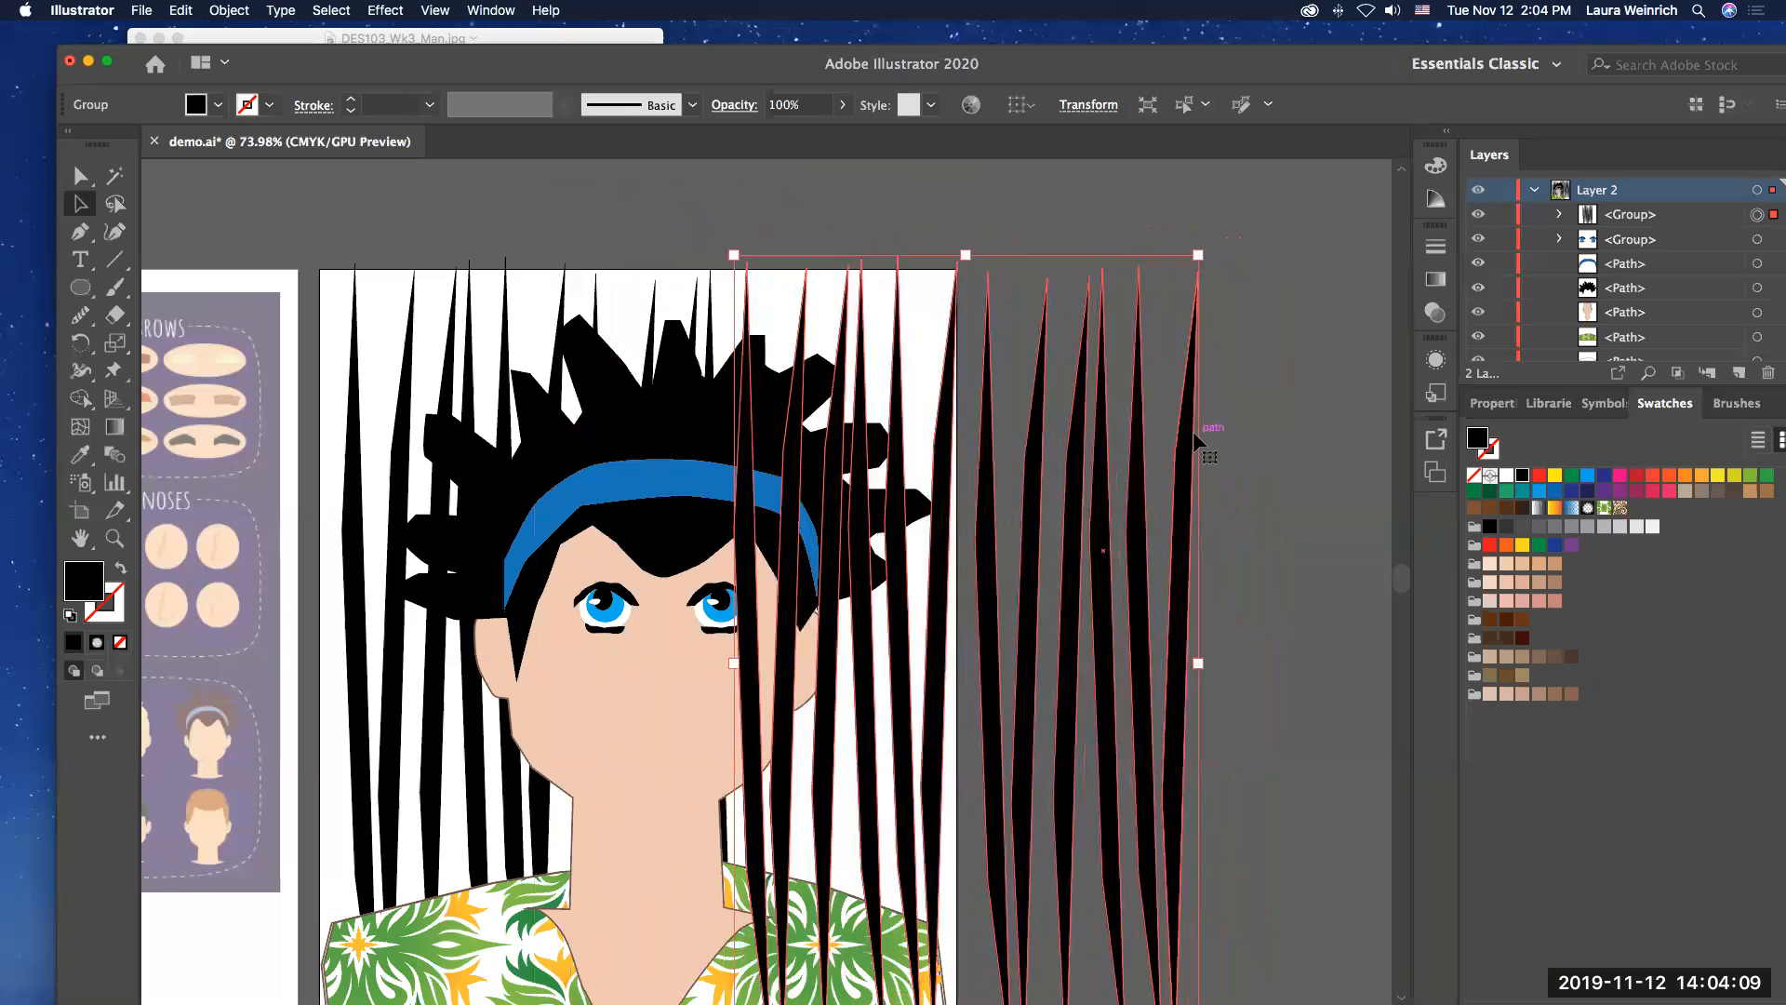
click(1269, 364)
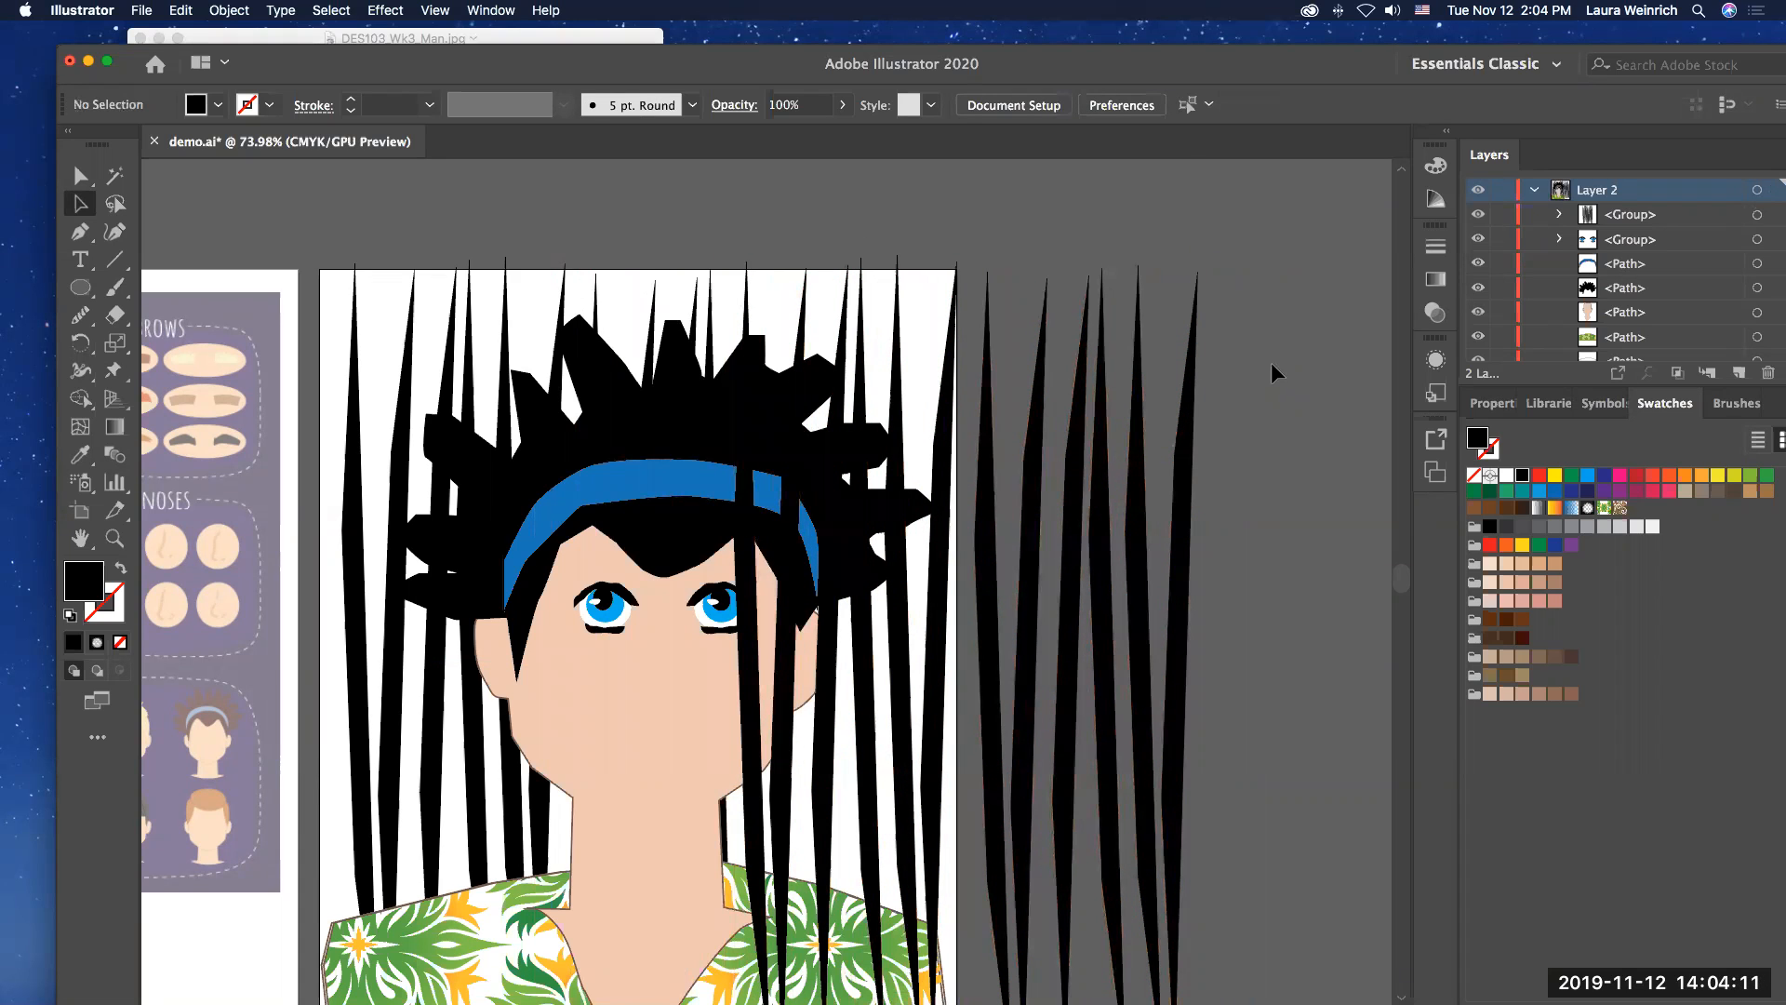
Step: Send the copied group of slim shapes to the back, behind the man, and deselect it
click(1111, 333)
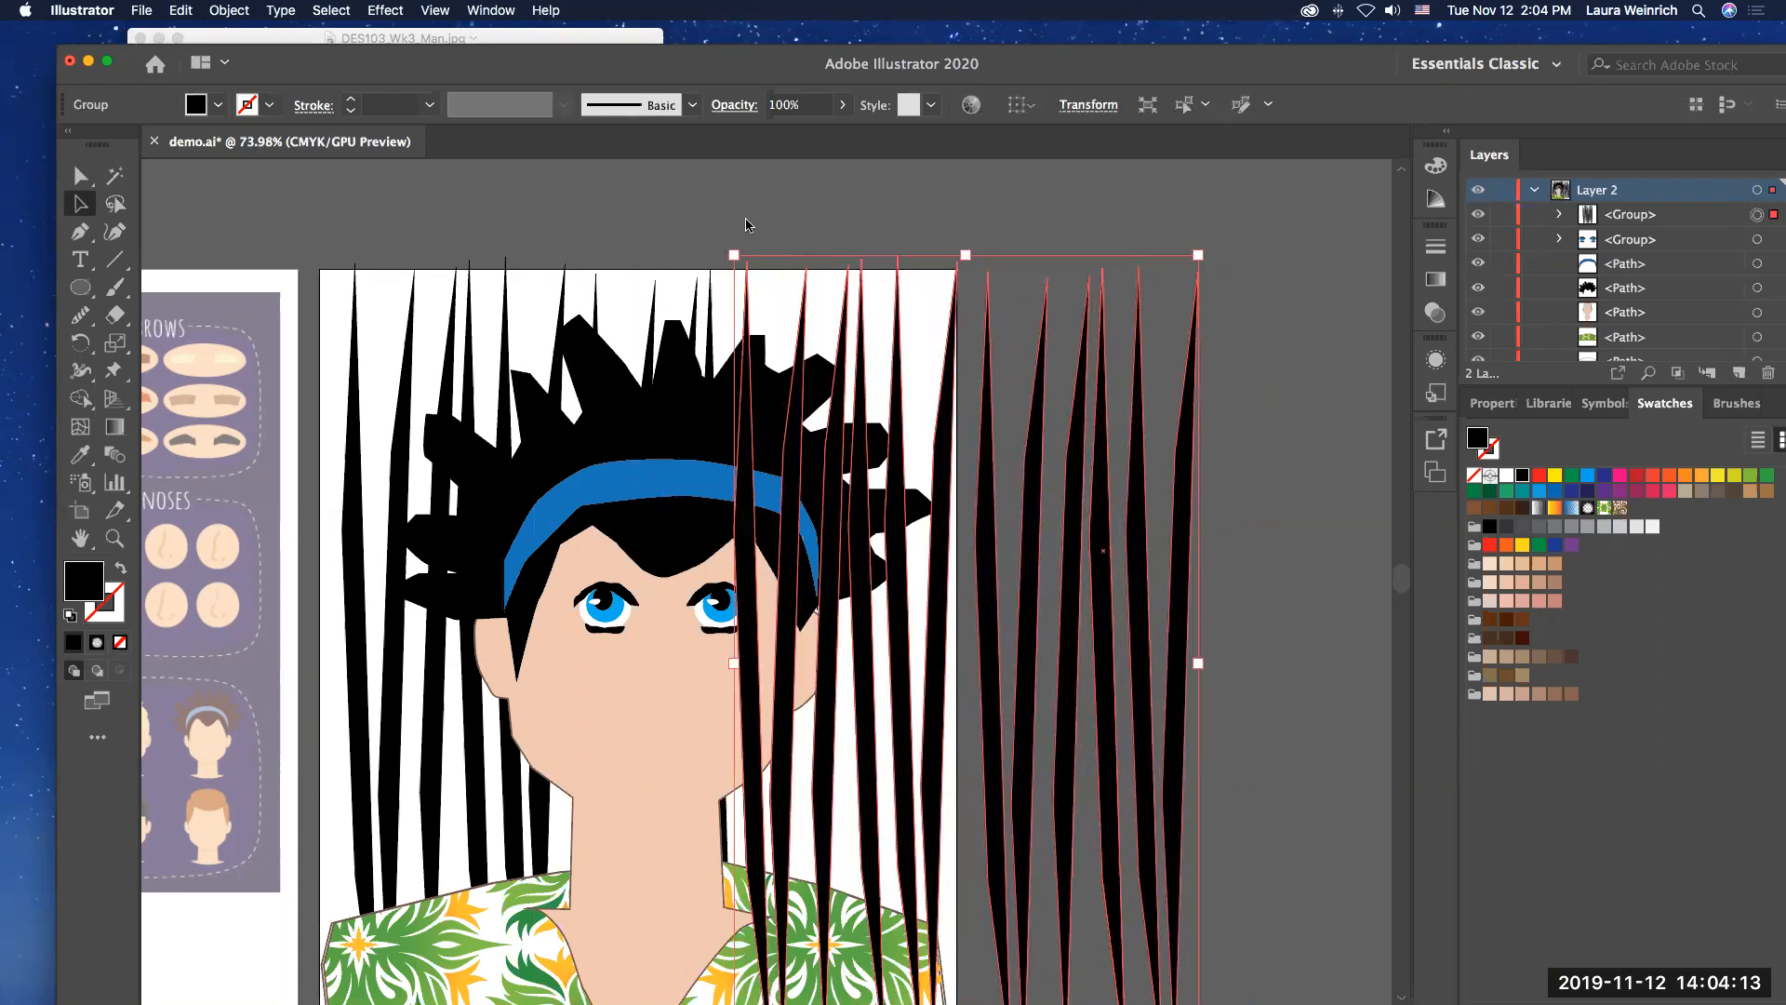
click(230, 10)
mouse_move(279, 50)
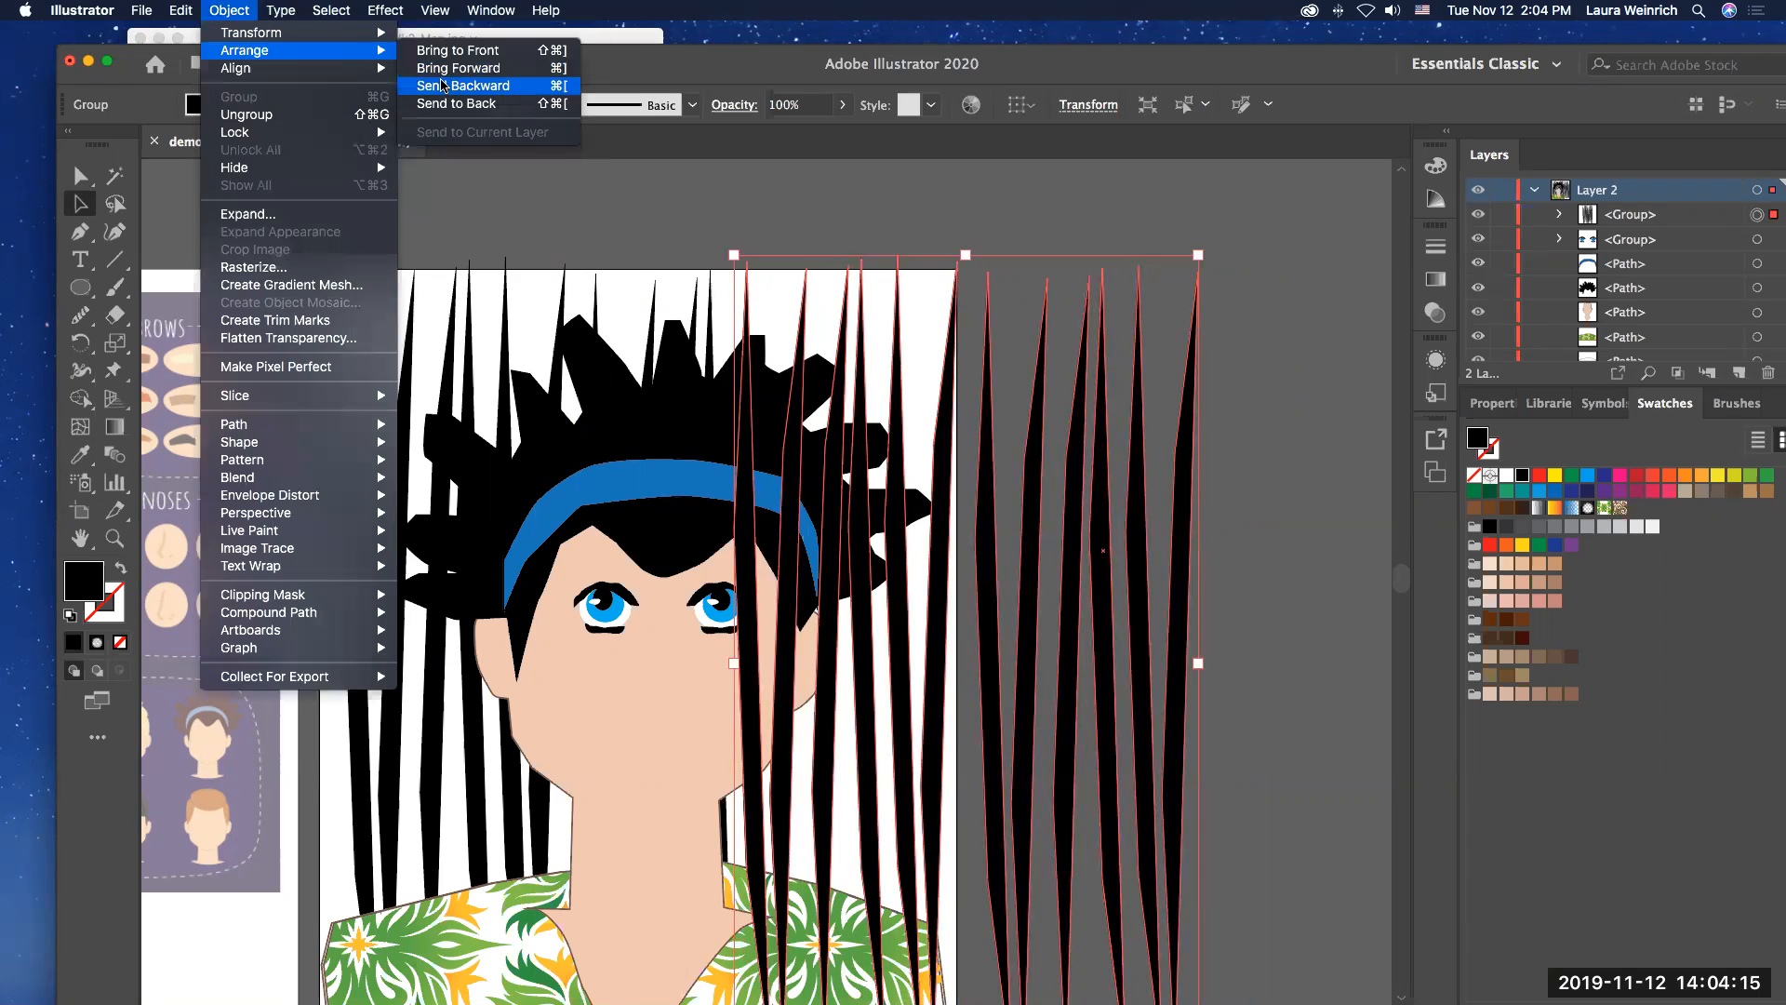
click(450, 103)
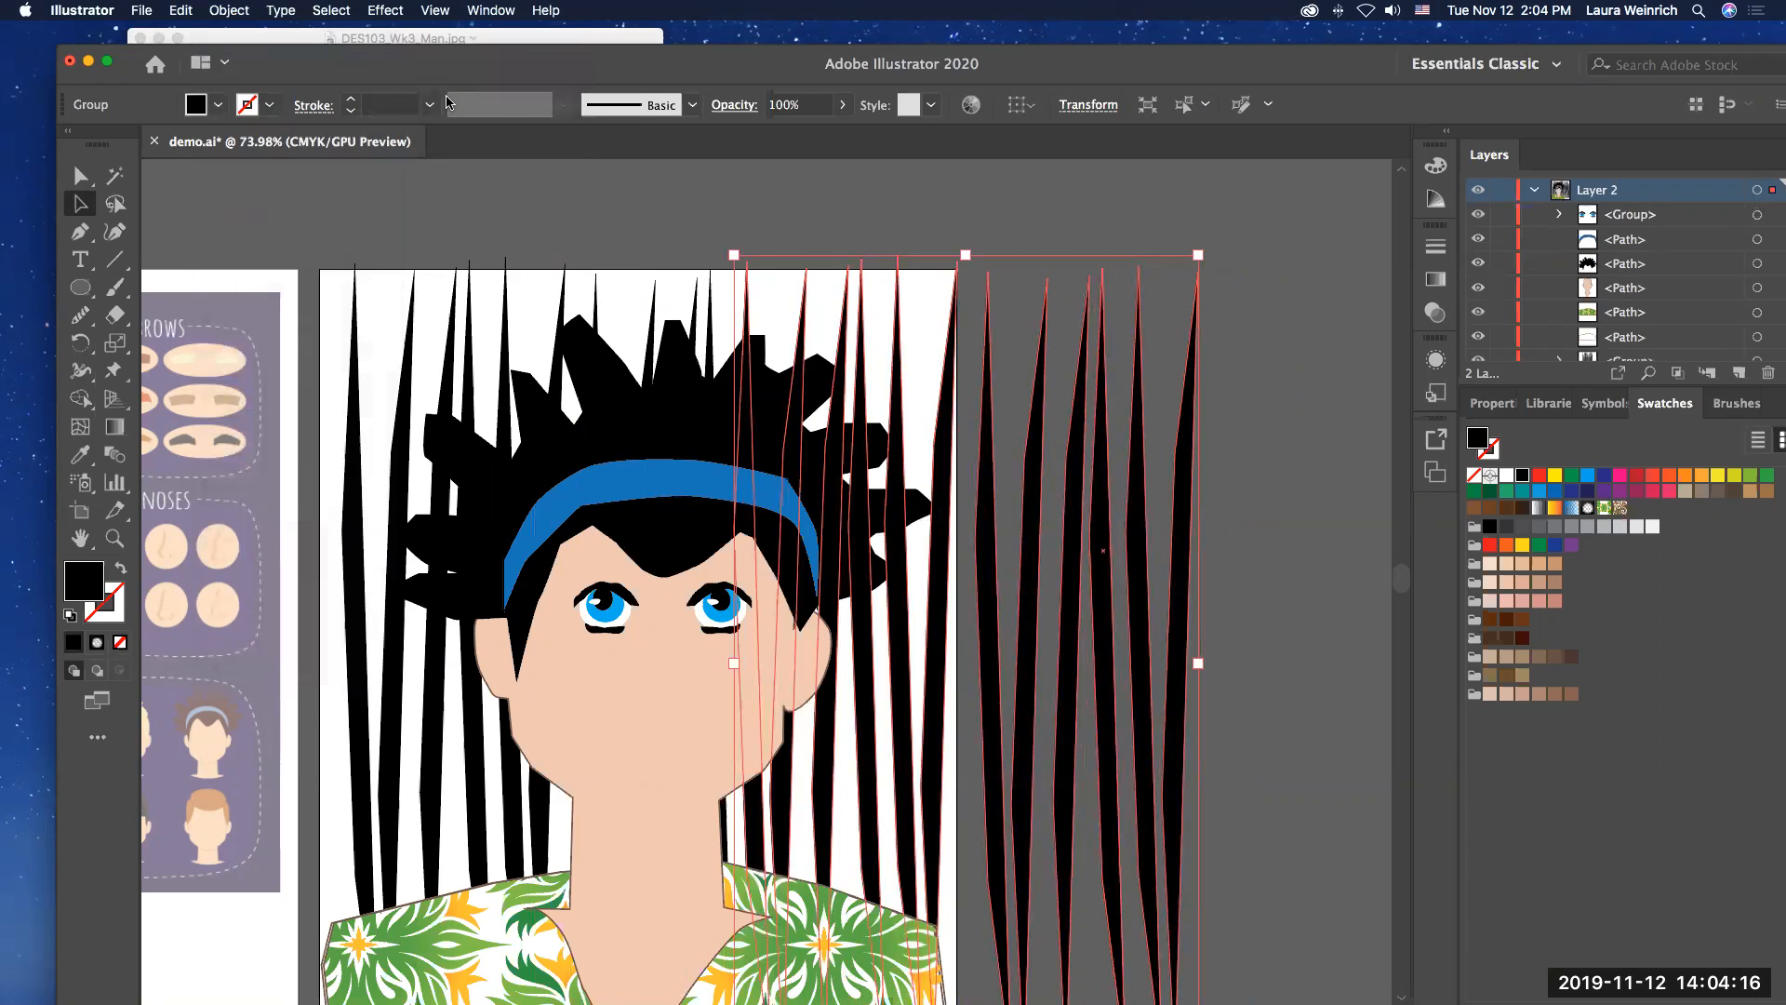
click(1255, 363)
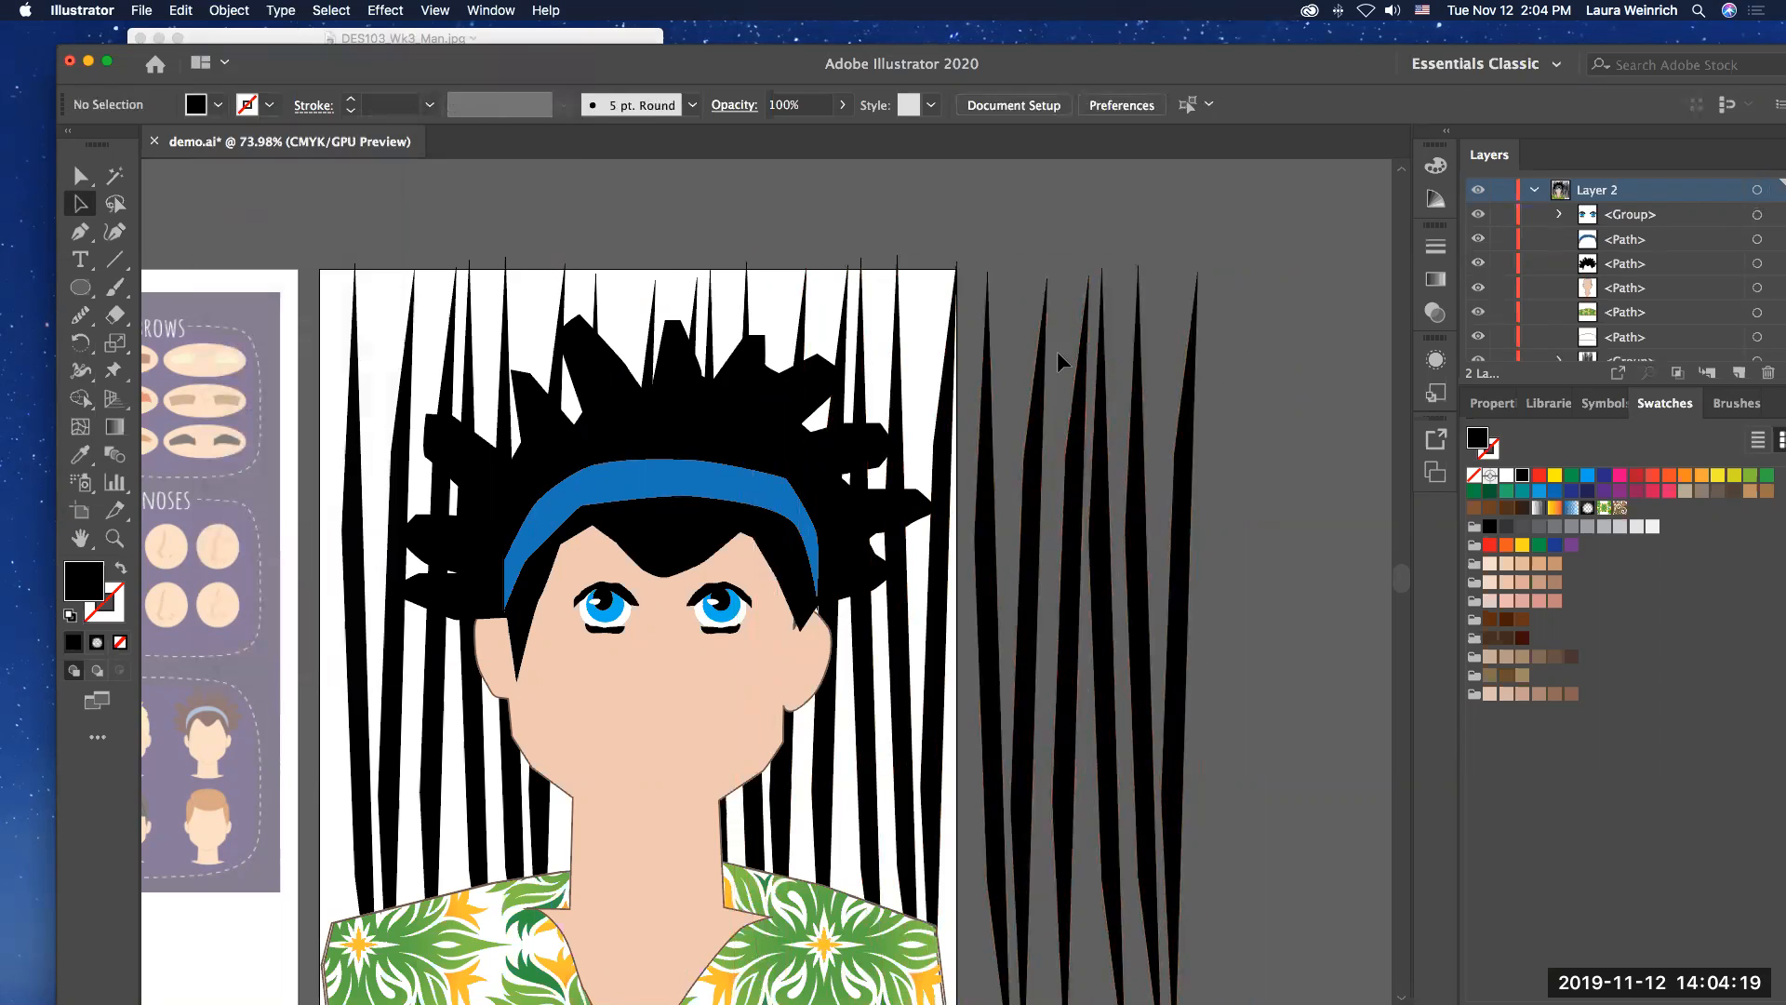
Step: Ungroup the copied slim shapes and delete the ones lying entirely beyond the artboard's right edge
click(984, 322)
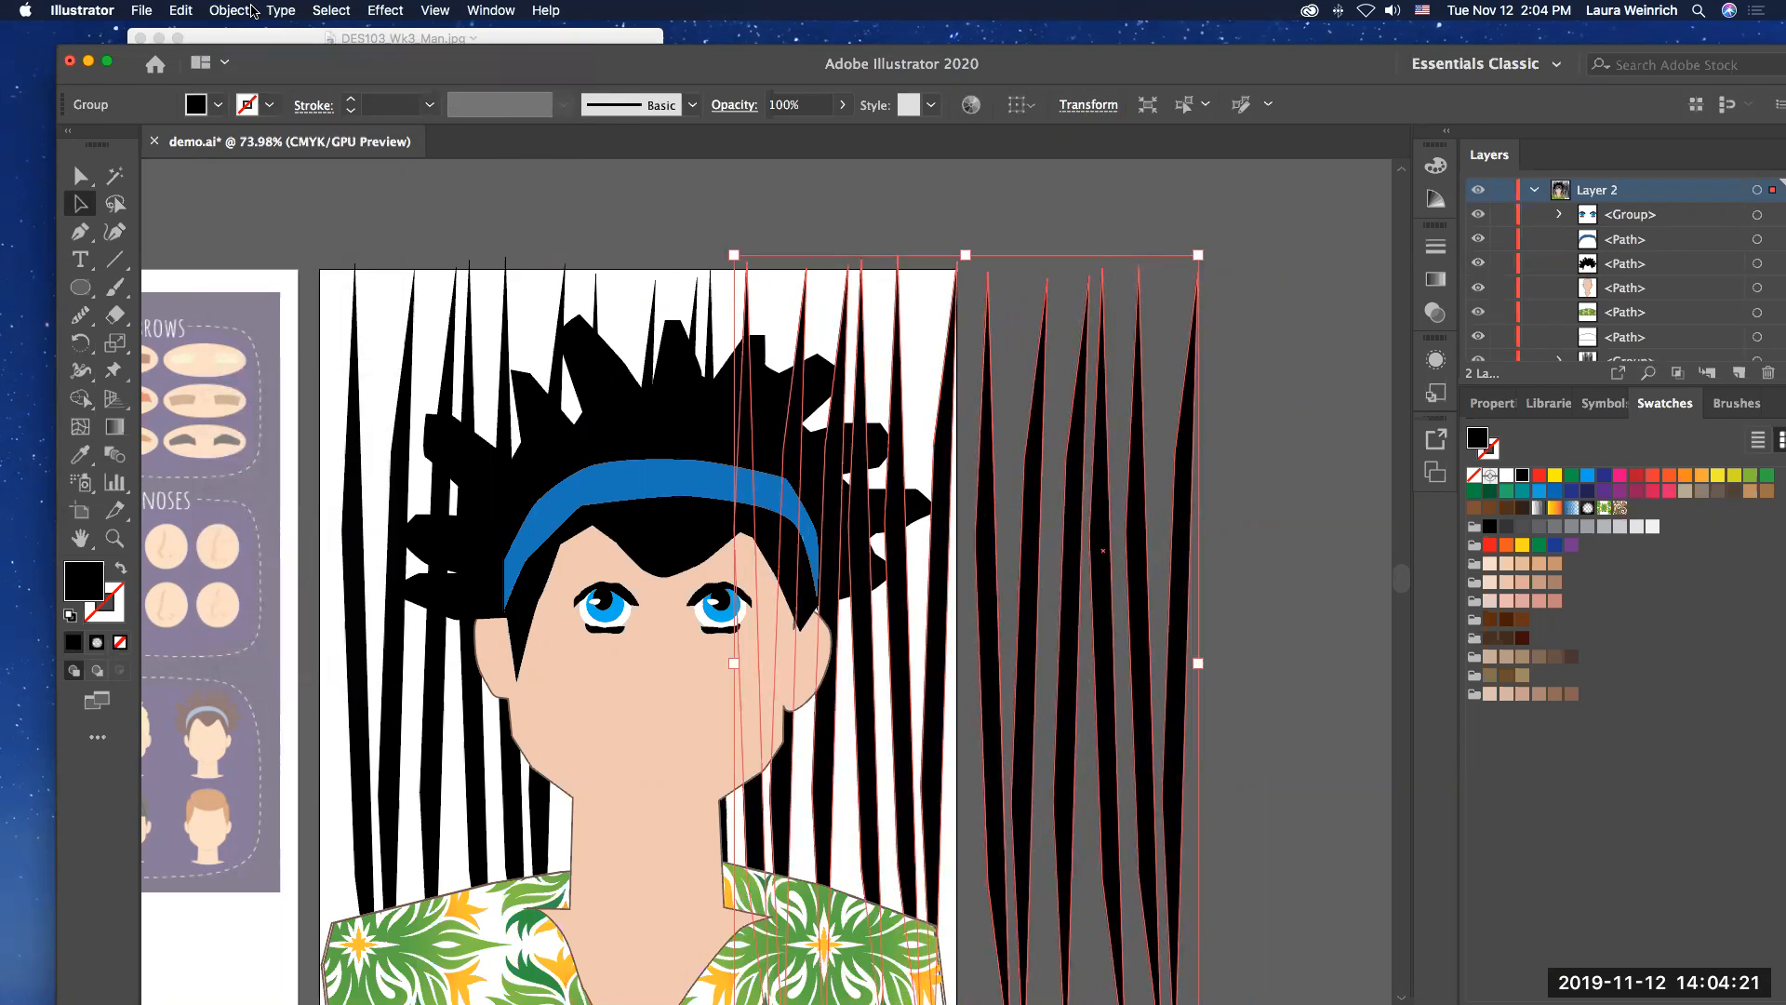
click(233, 11)
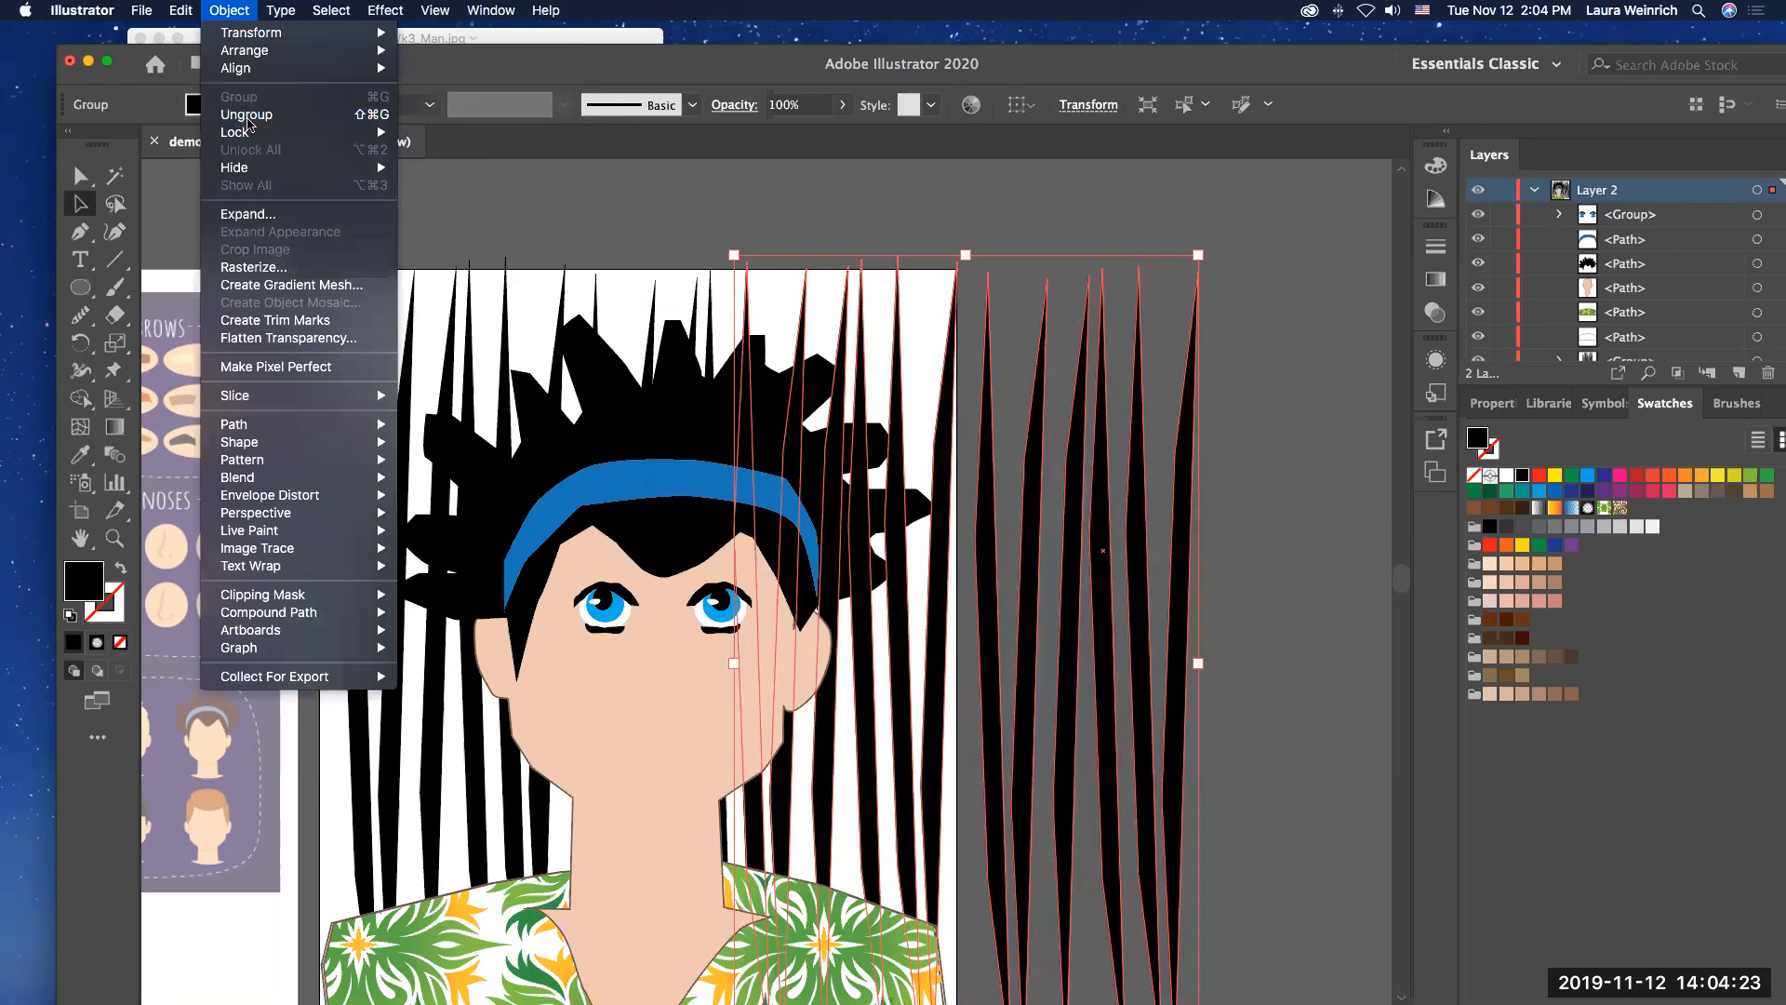
click(248, 116)
click(1057, 214)
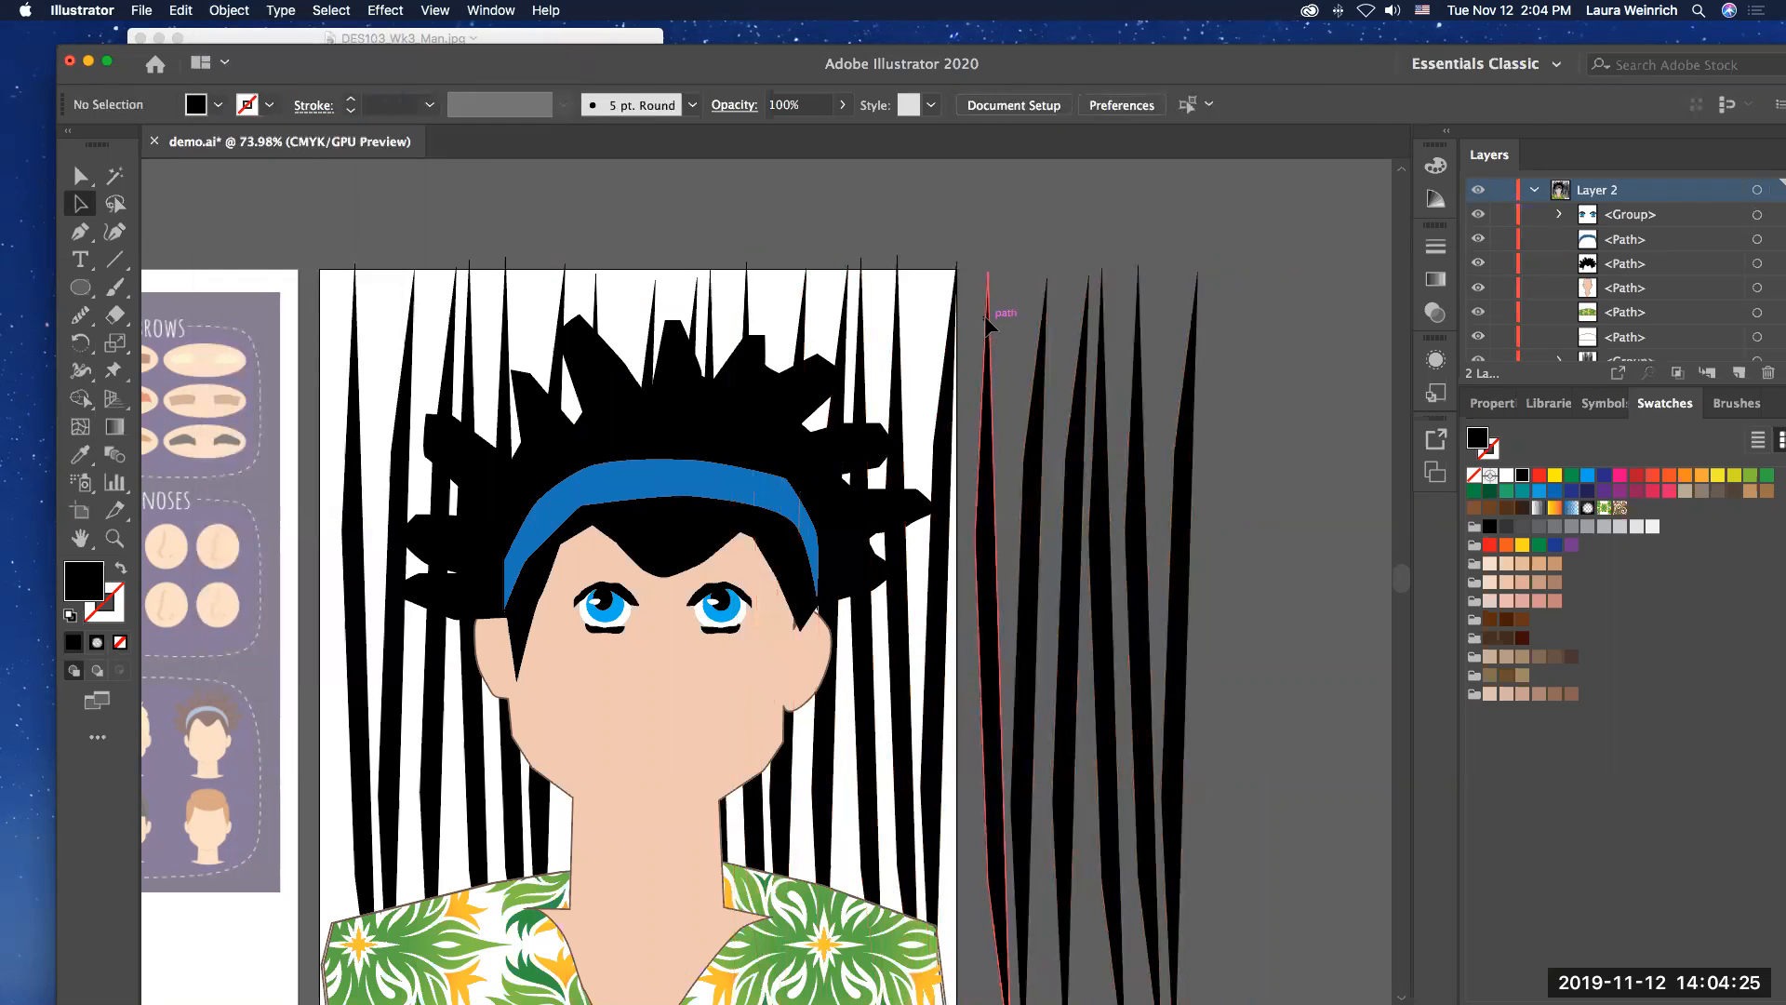
click(988, 323)
key(Delete)
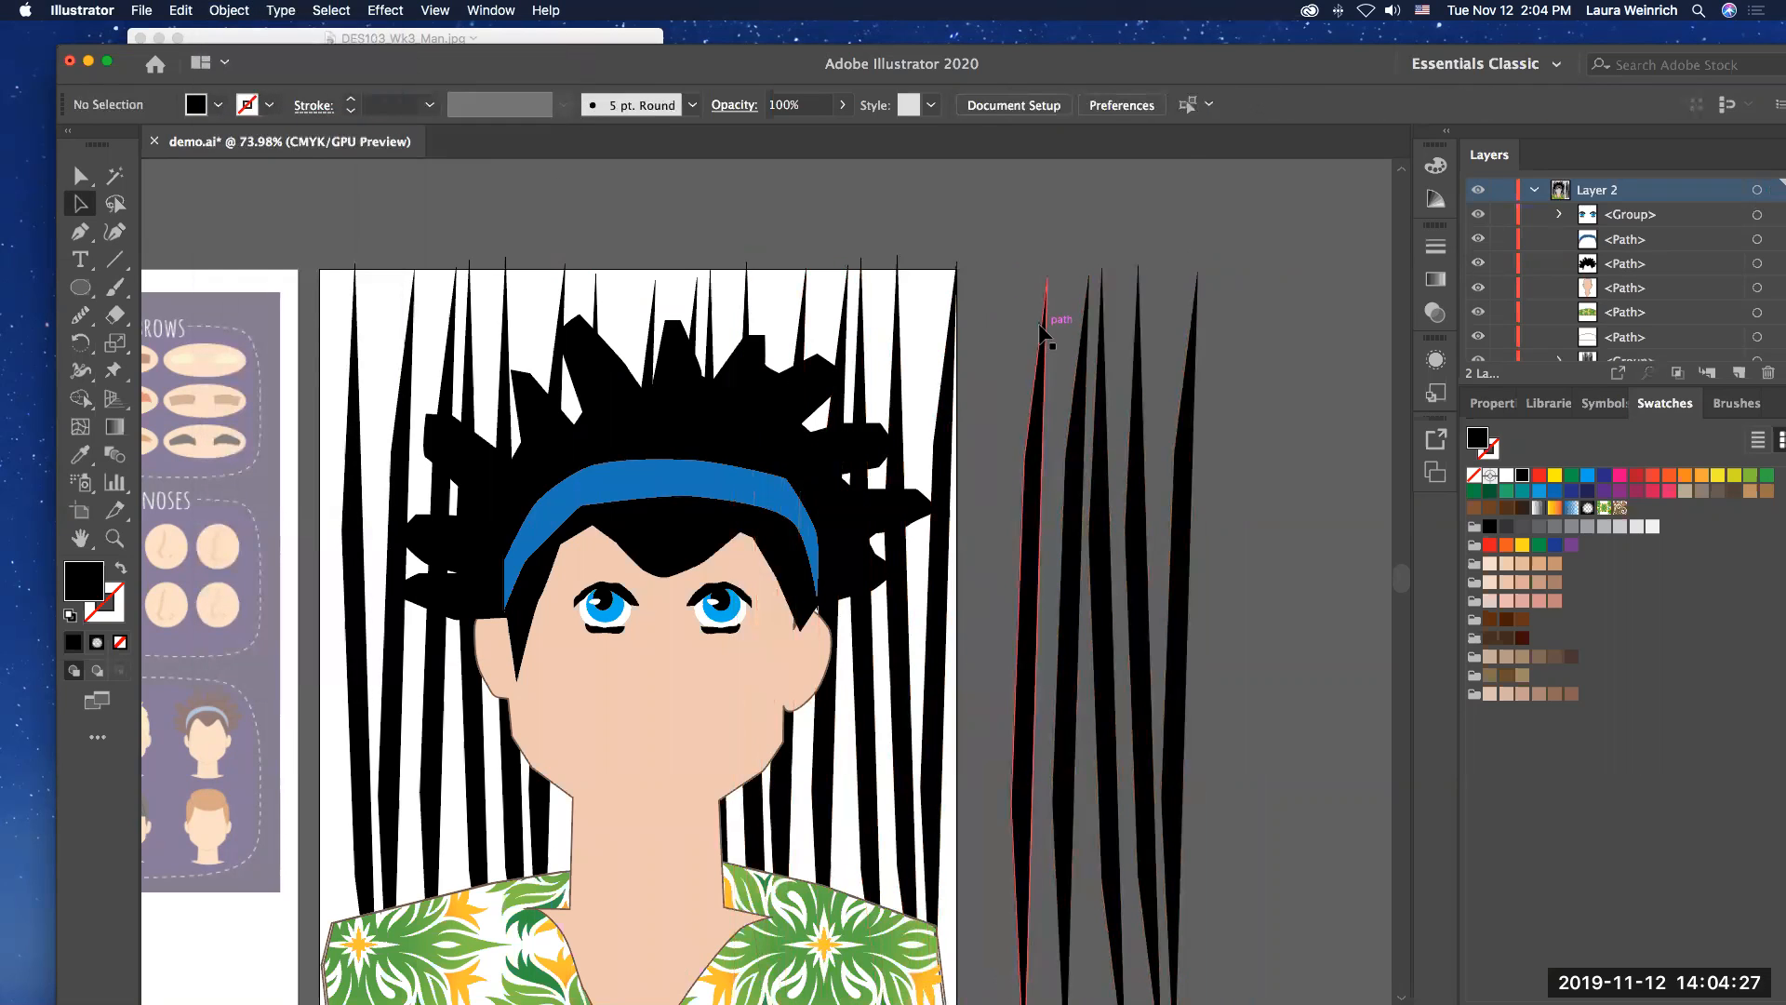
click(1219, 389)
key(Delete)
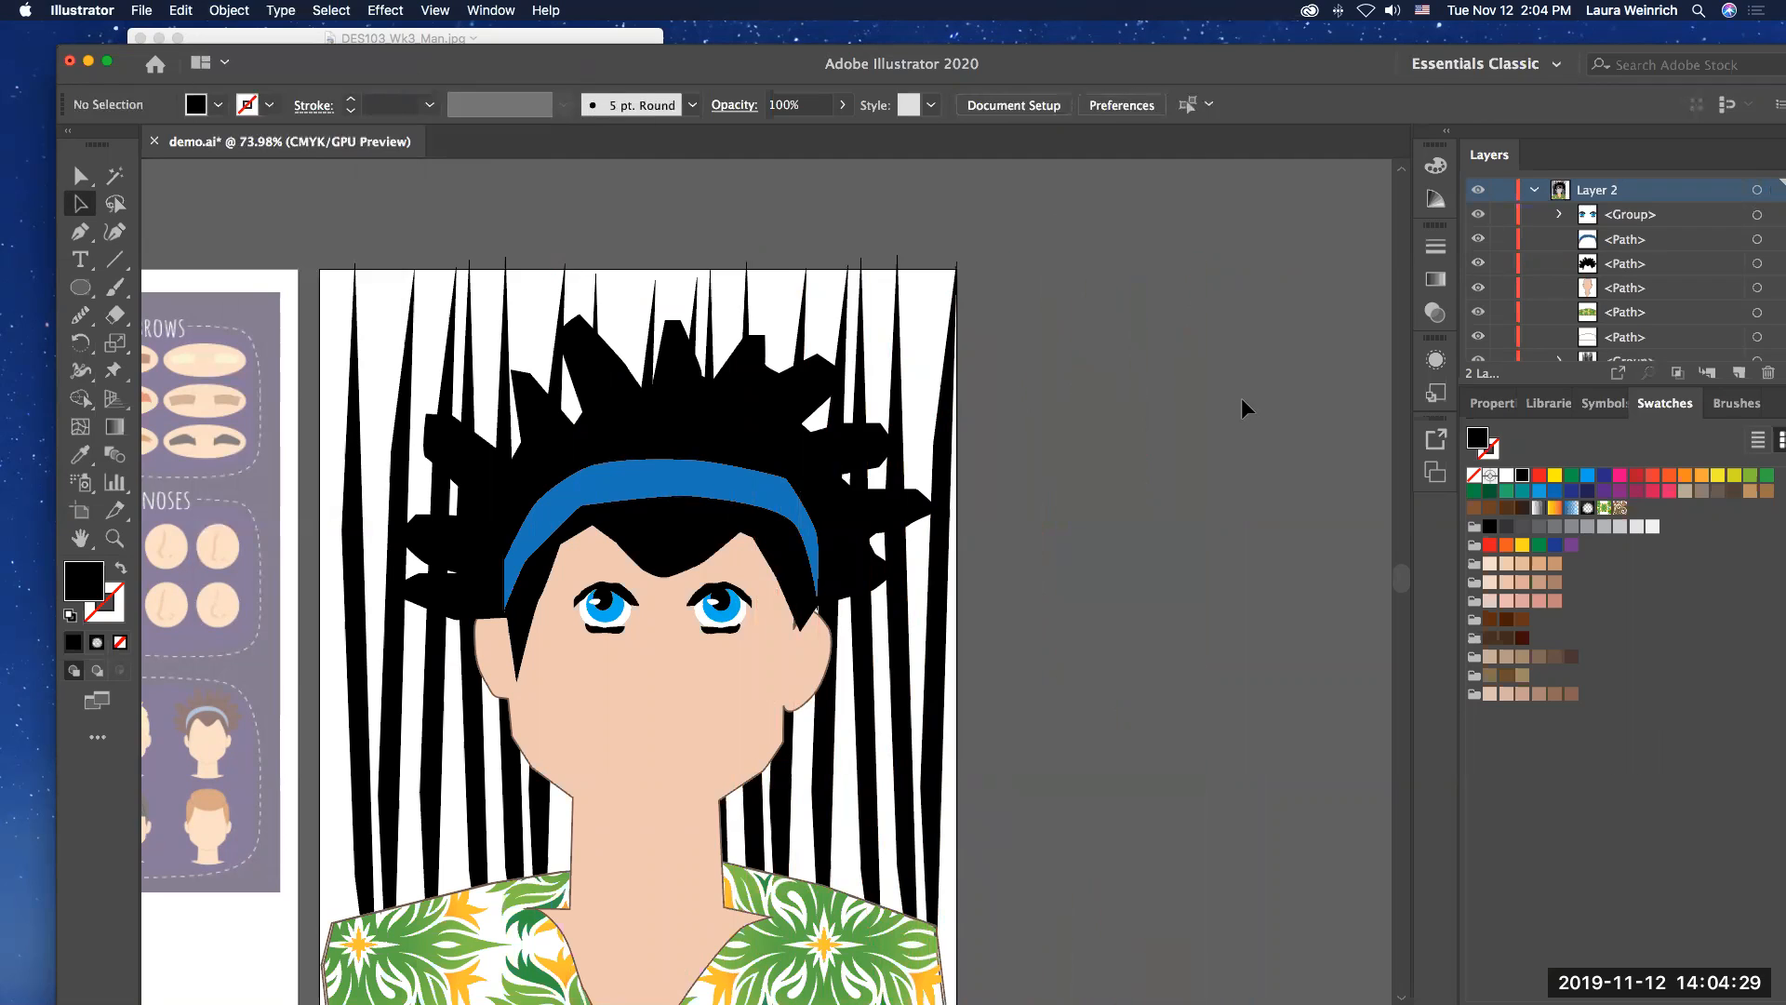
Step: Select all the slim black shapes behind the man and combine them into one group
scroll(1031, 376, down, 5)
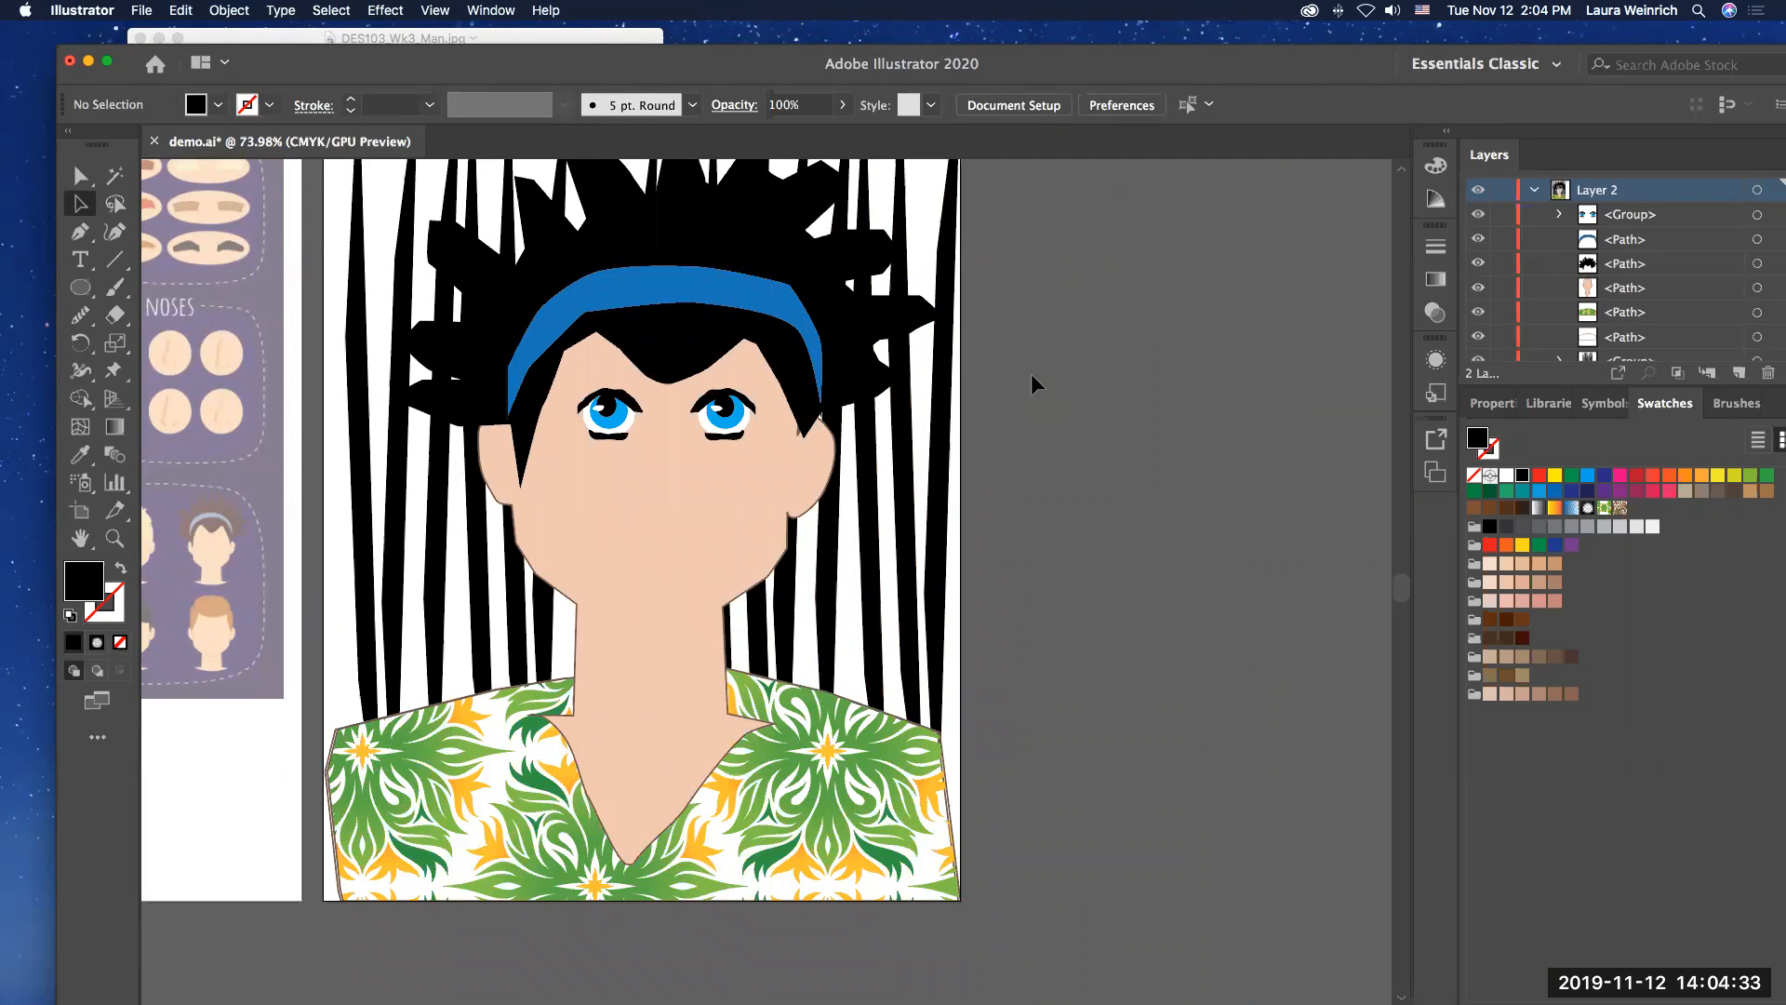
scroll(1032, 383, up, 5)
drag(1023, 288, 987, 307)
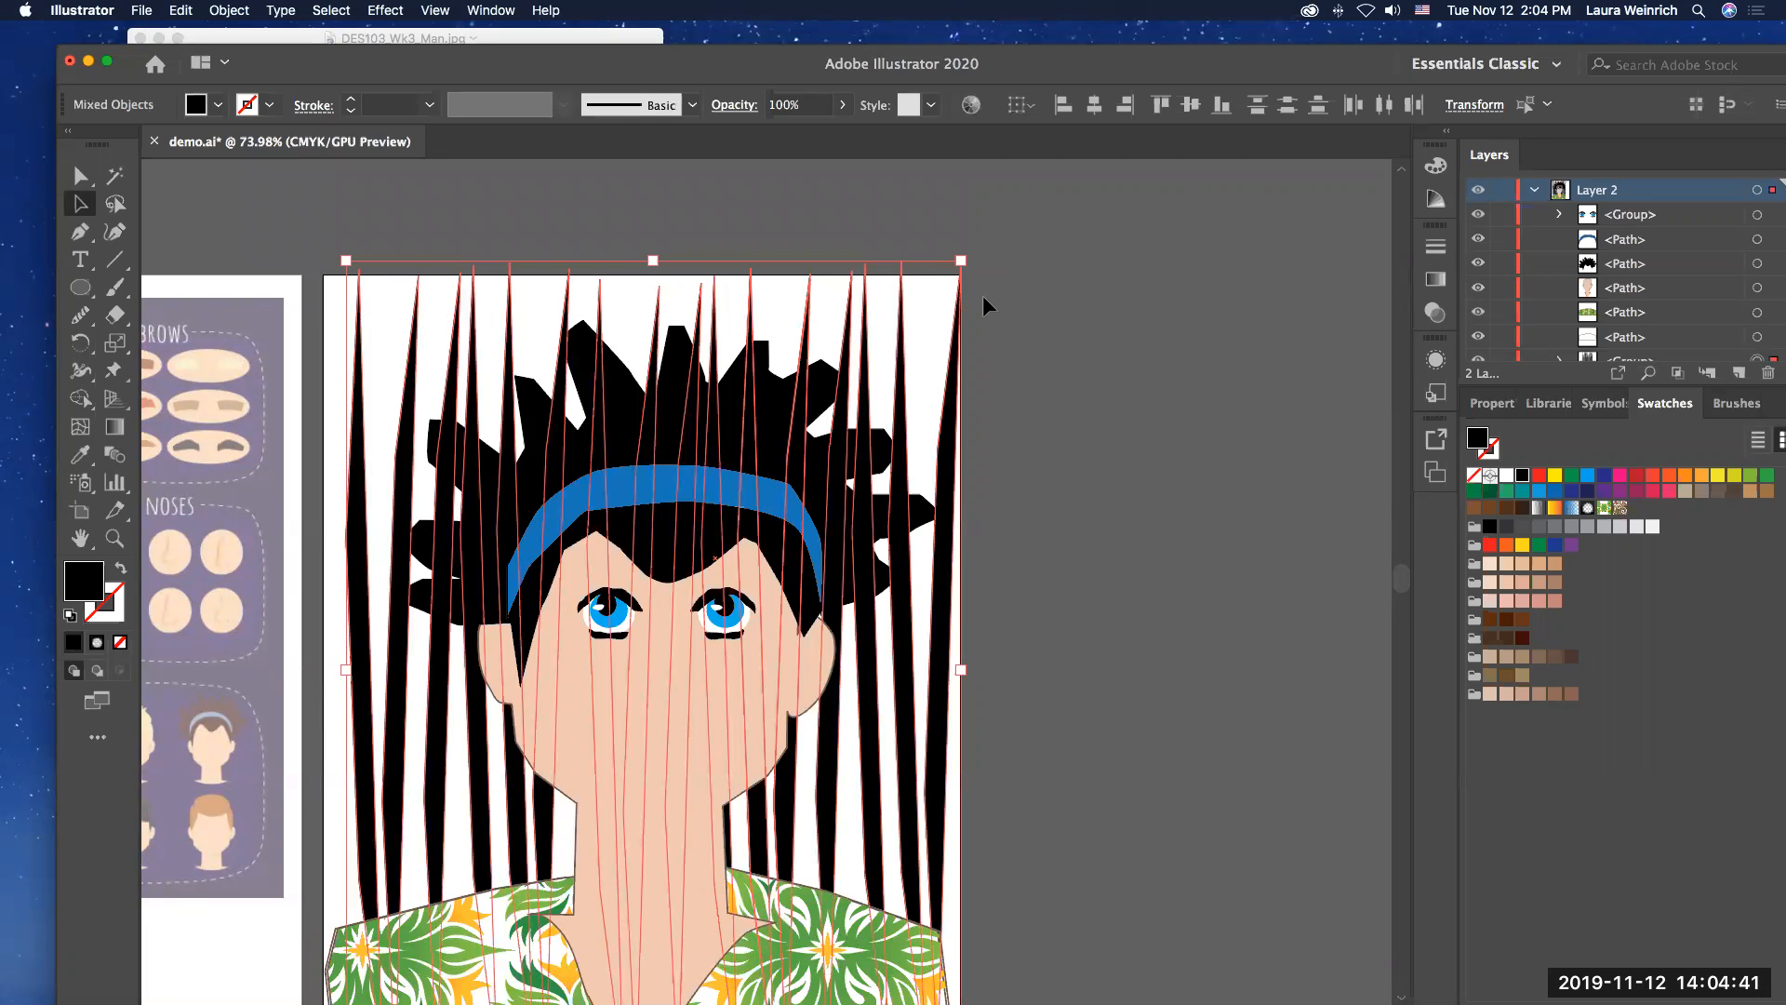
key(super+g)
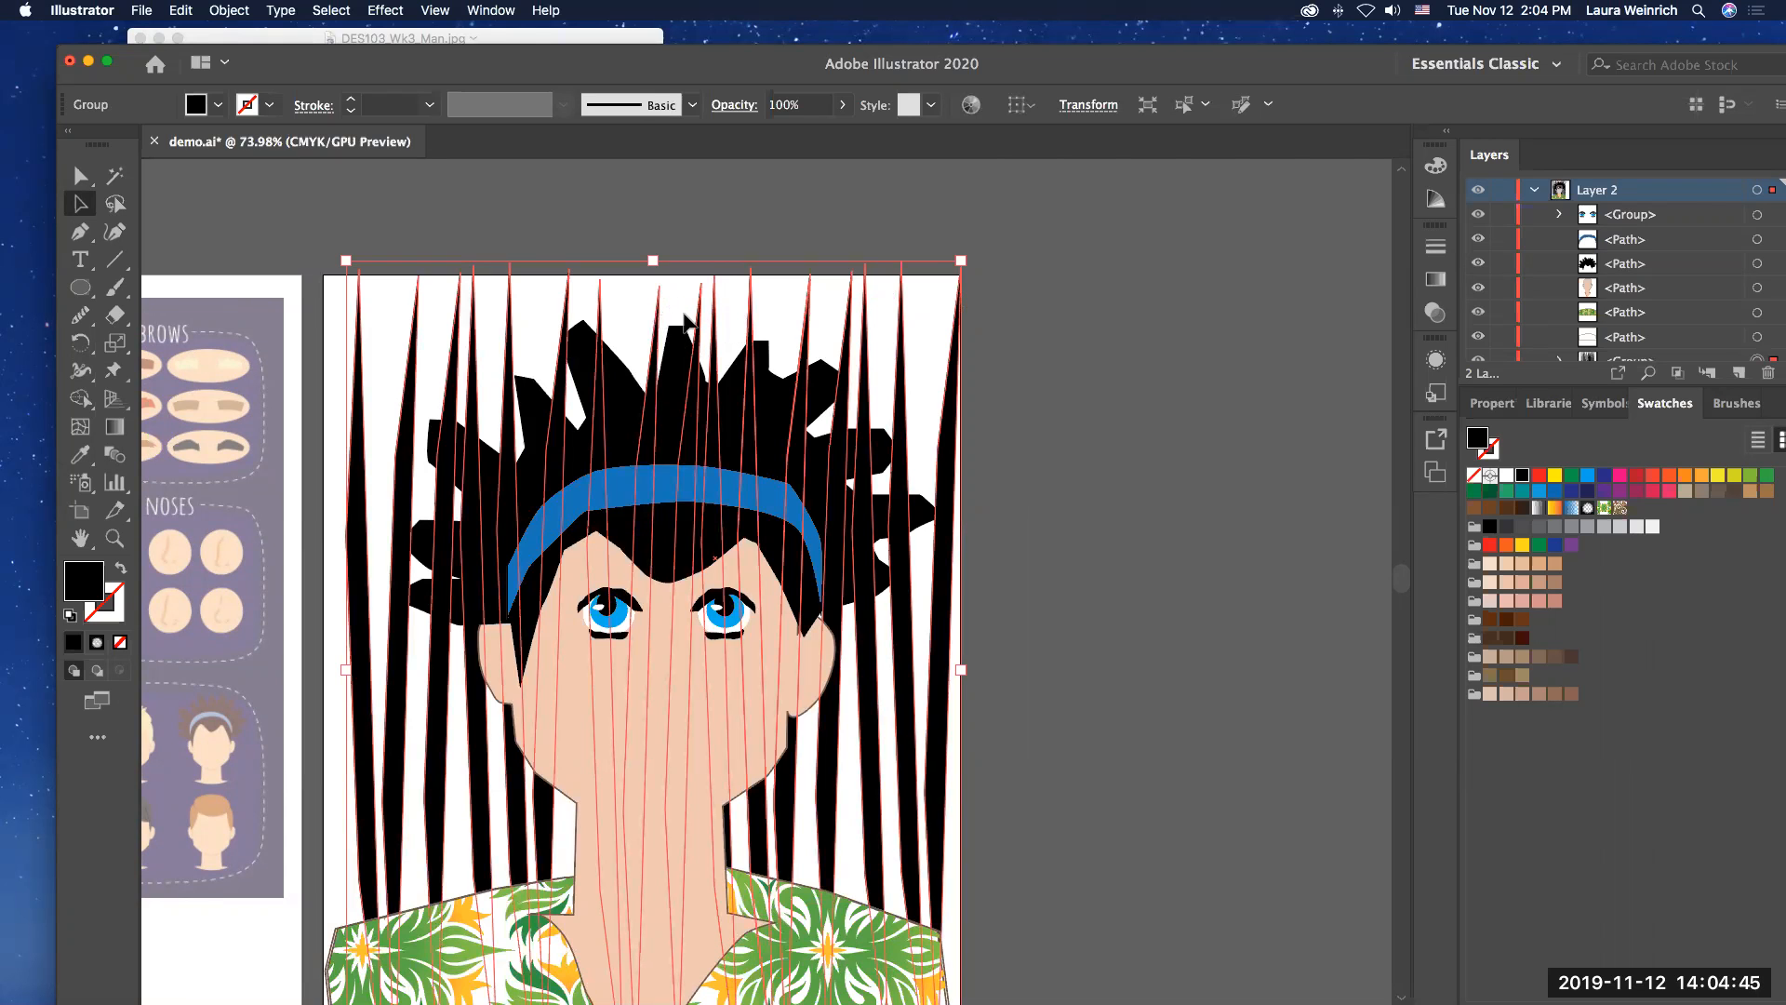
Step: Display the transparency settings for the grouped slim shapes, leaving the group deselected
drag(685, 324, 1435, 313)
click(1436, 313)
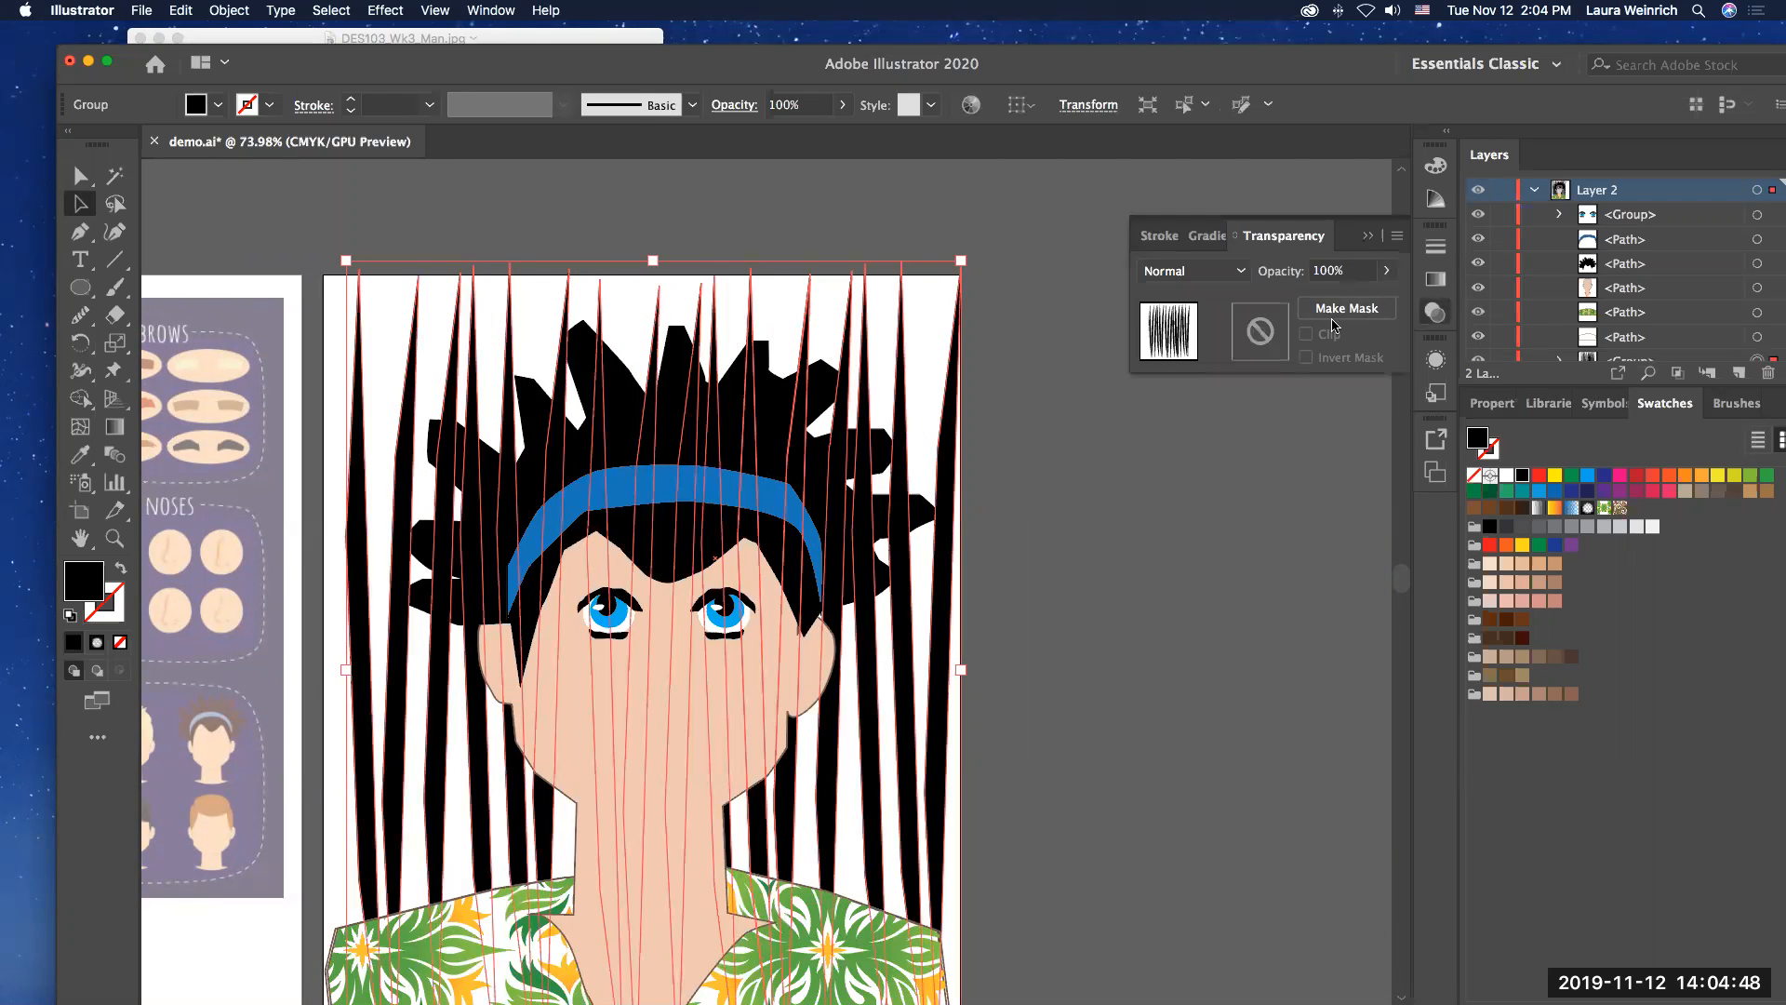
click(1056, 430)
Step: Move the group of slim shapes off the artboard to its right, keeping the hair roughly on the man's head
drag(326, 269, 1314, 480)
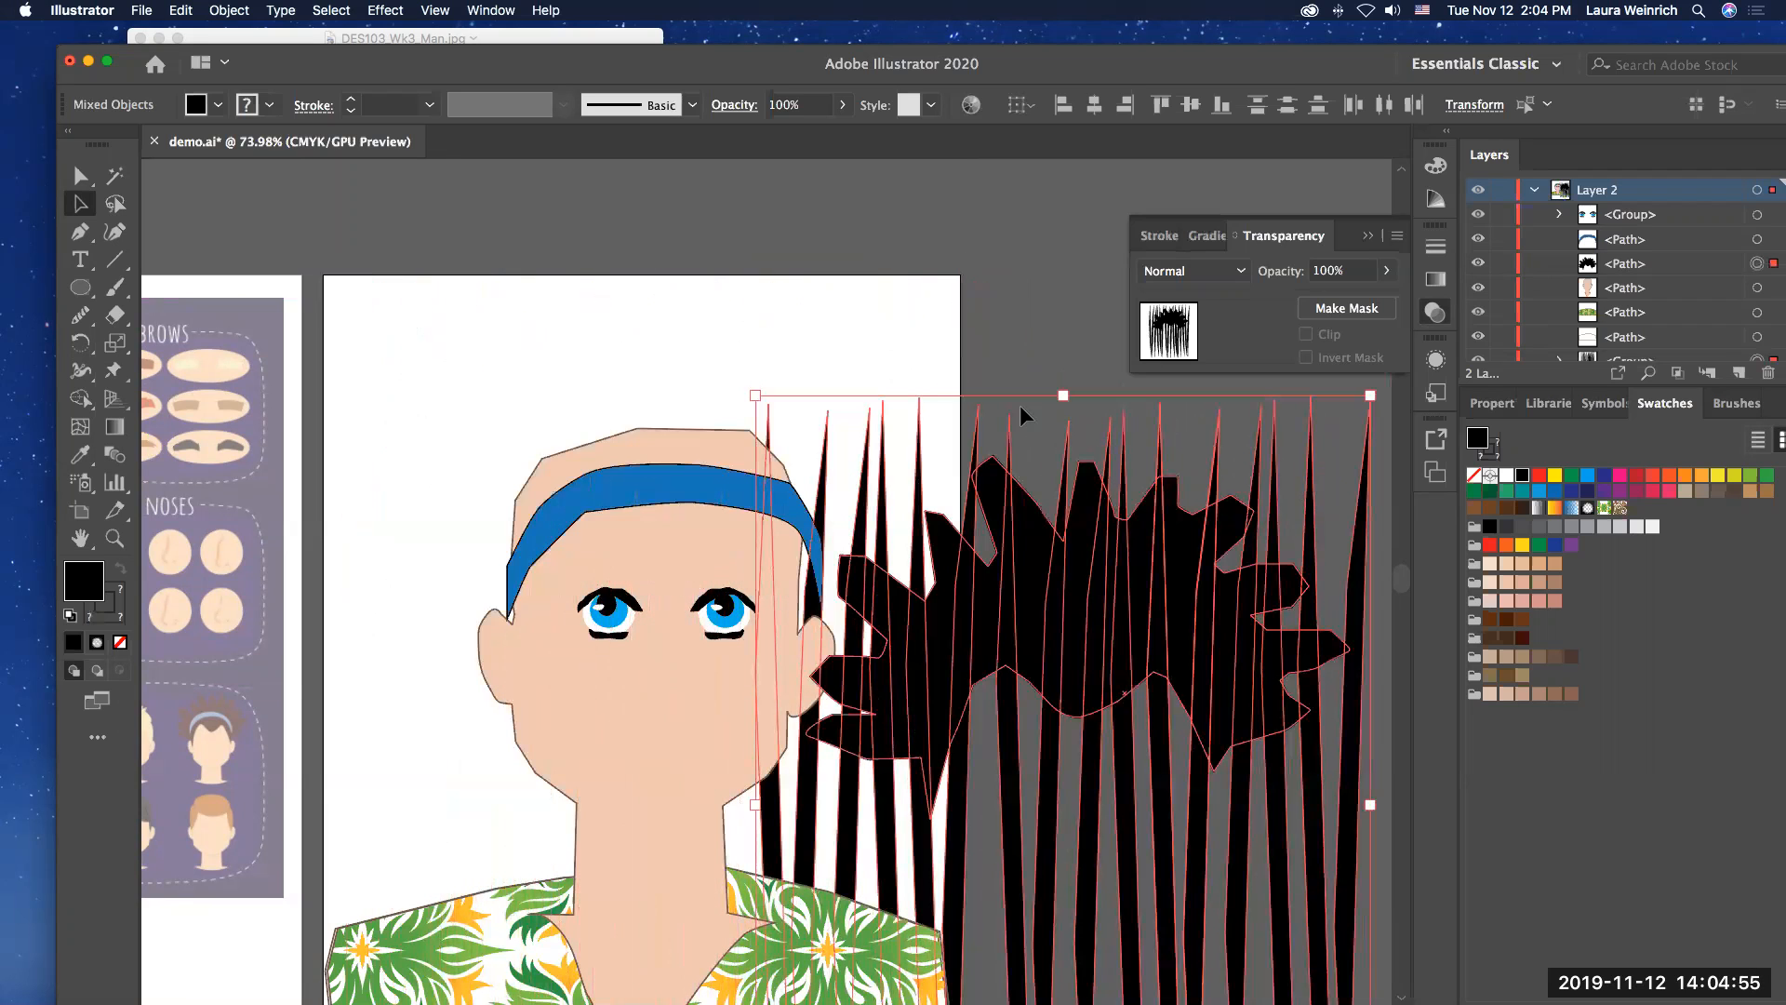
click(1035, 311)
drag(929, 472, 646, 350)
drag(1018, 581, 1200, 591)
drag(954, 587, 1016, 577)
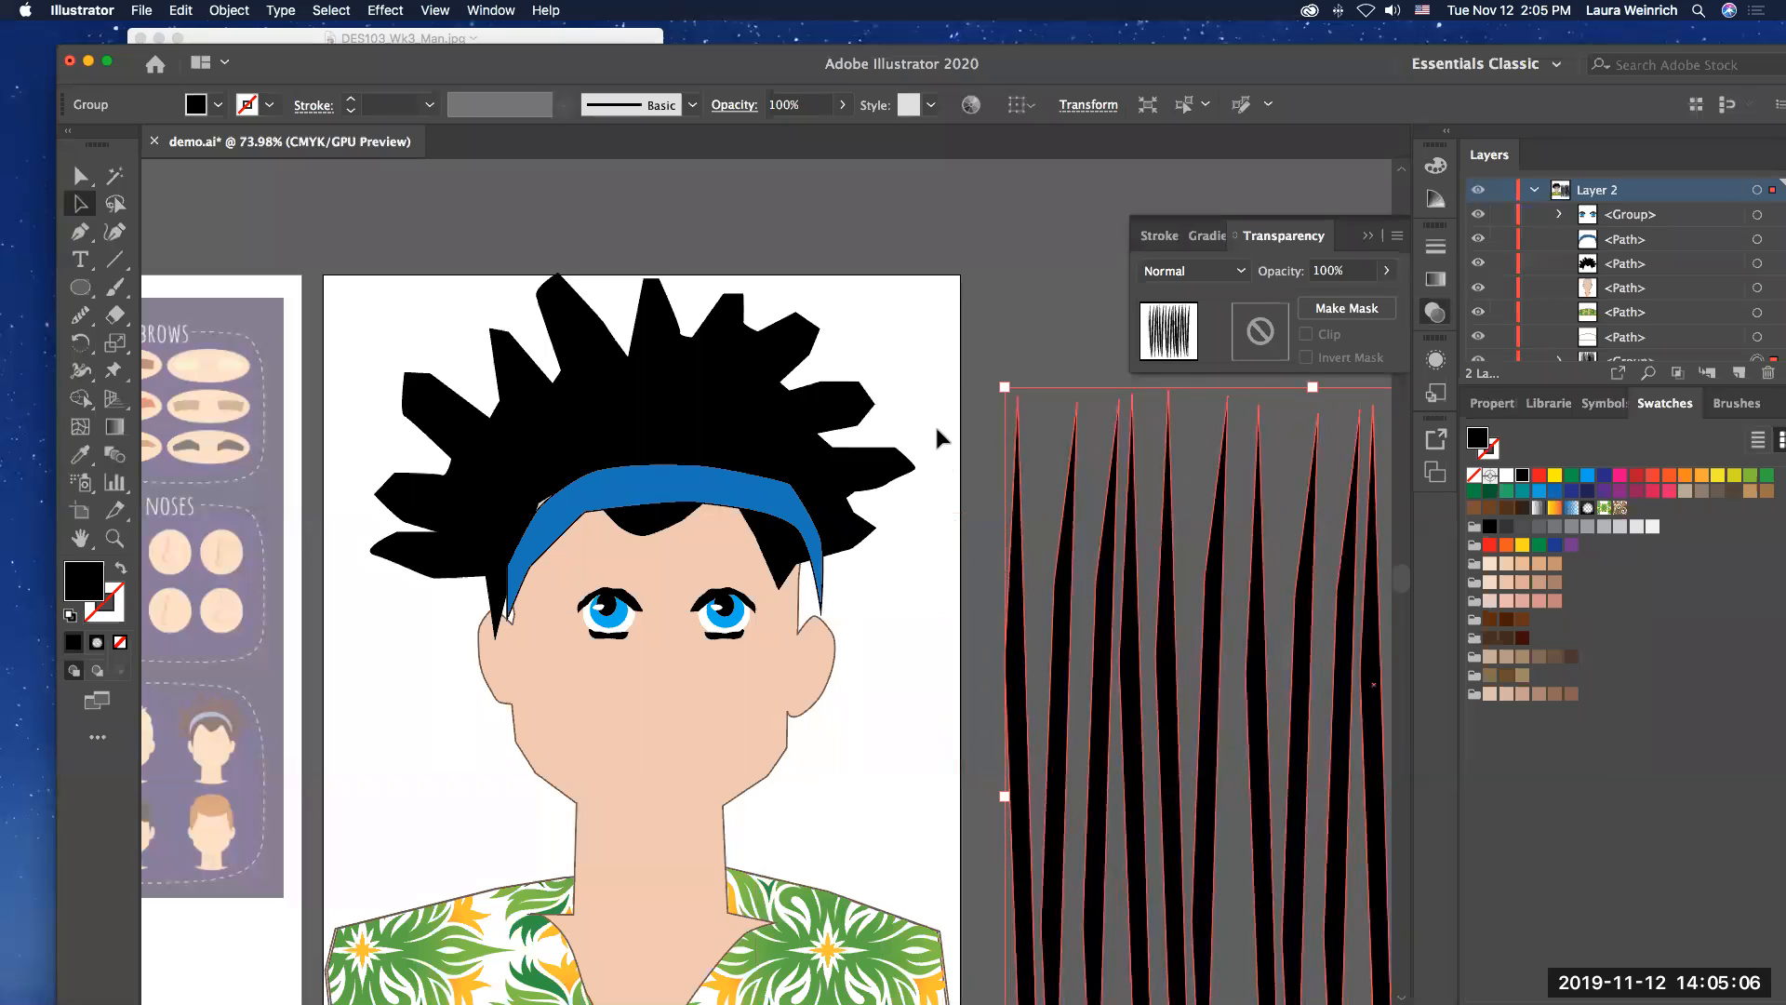
Step: Shift the hair back into place under the headband so it frames the face, and deselect it
click(966, 242)
drag(752, 407, 814, 431)
click(1001, 348)
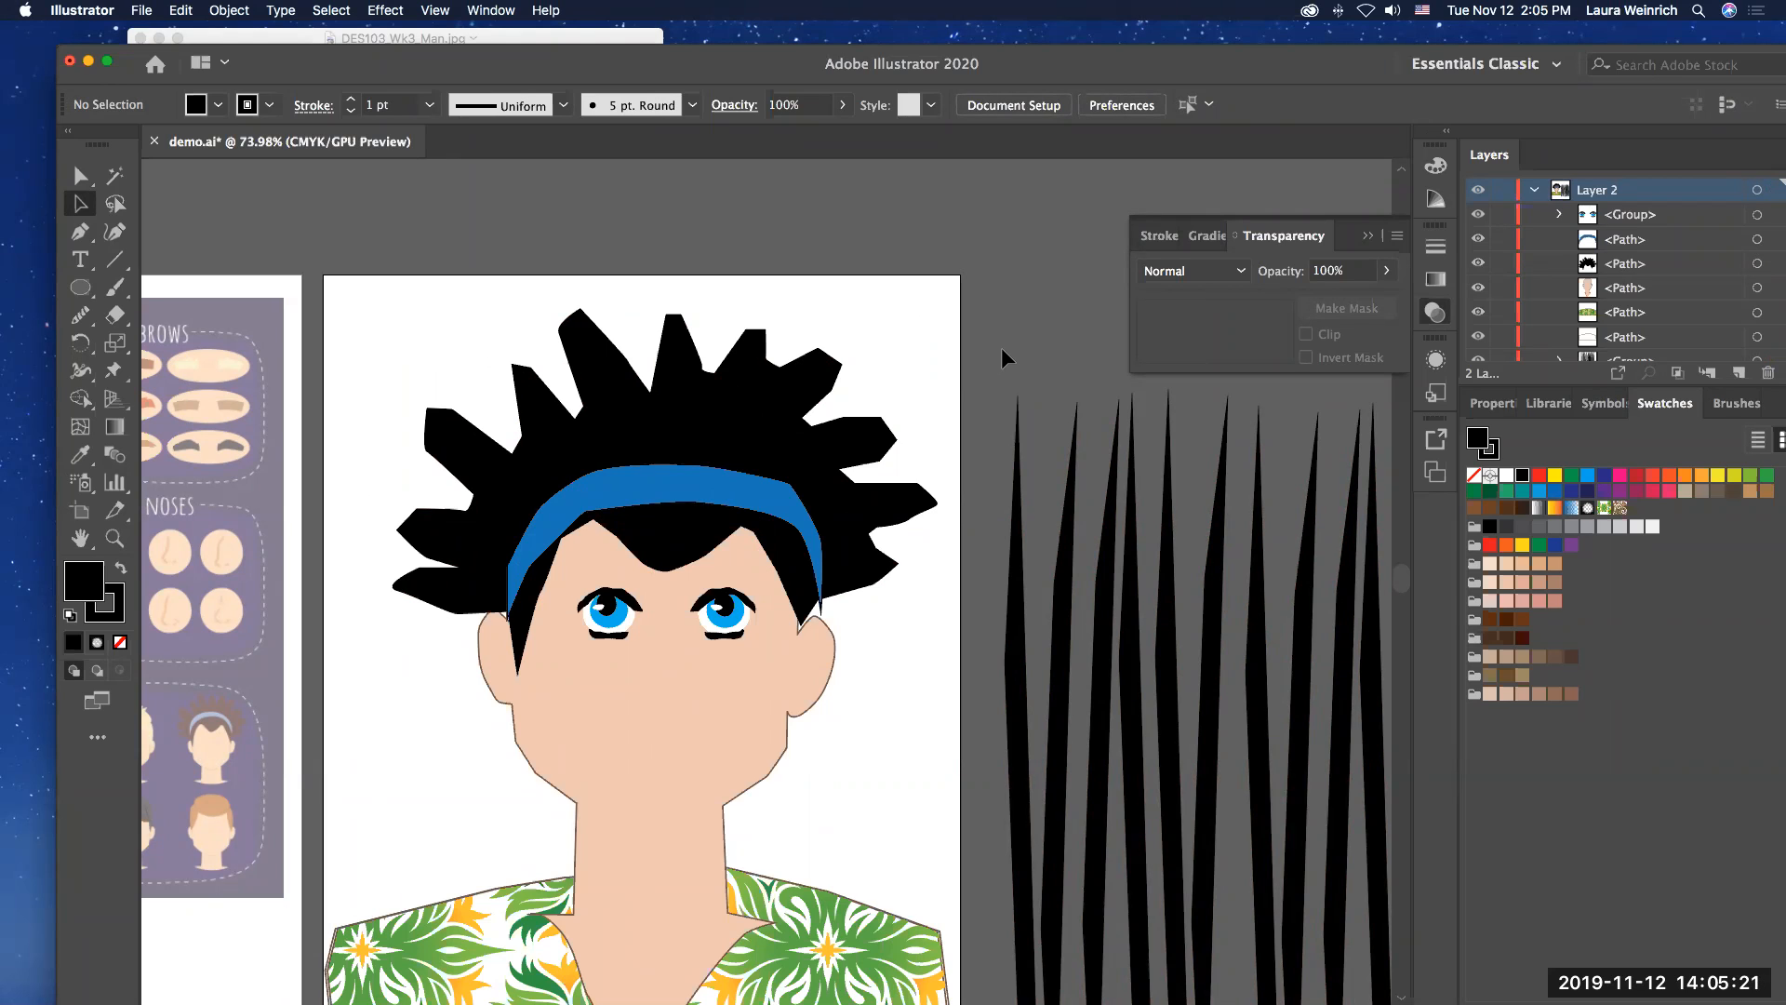
Step: Select all the man's parts, including both shirt layers, and combine them into one group
scroll(1001, 348, down, 5)
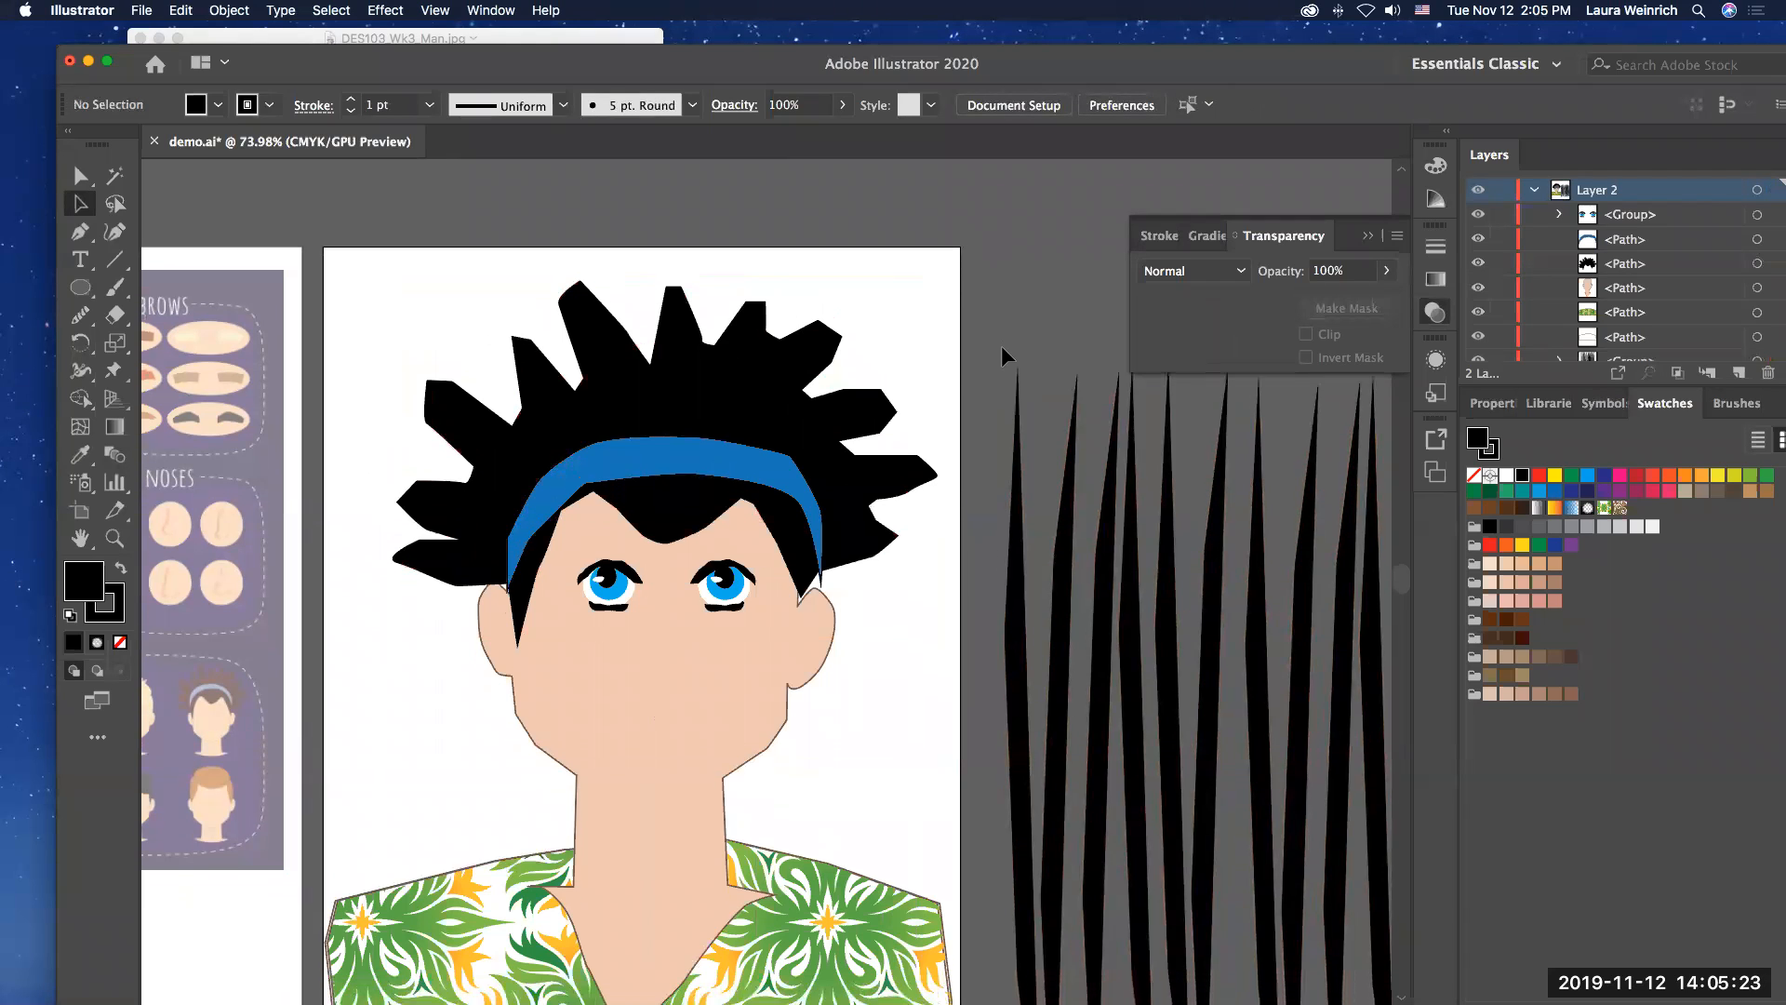
drag(368, 184, 861, 874)
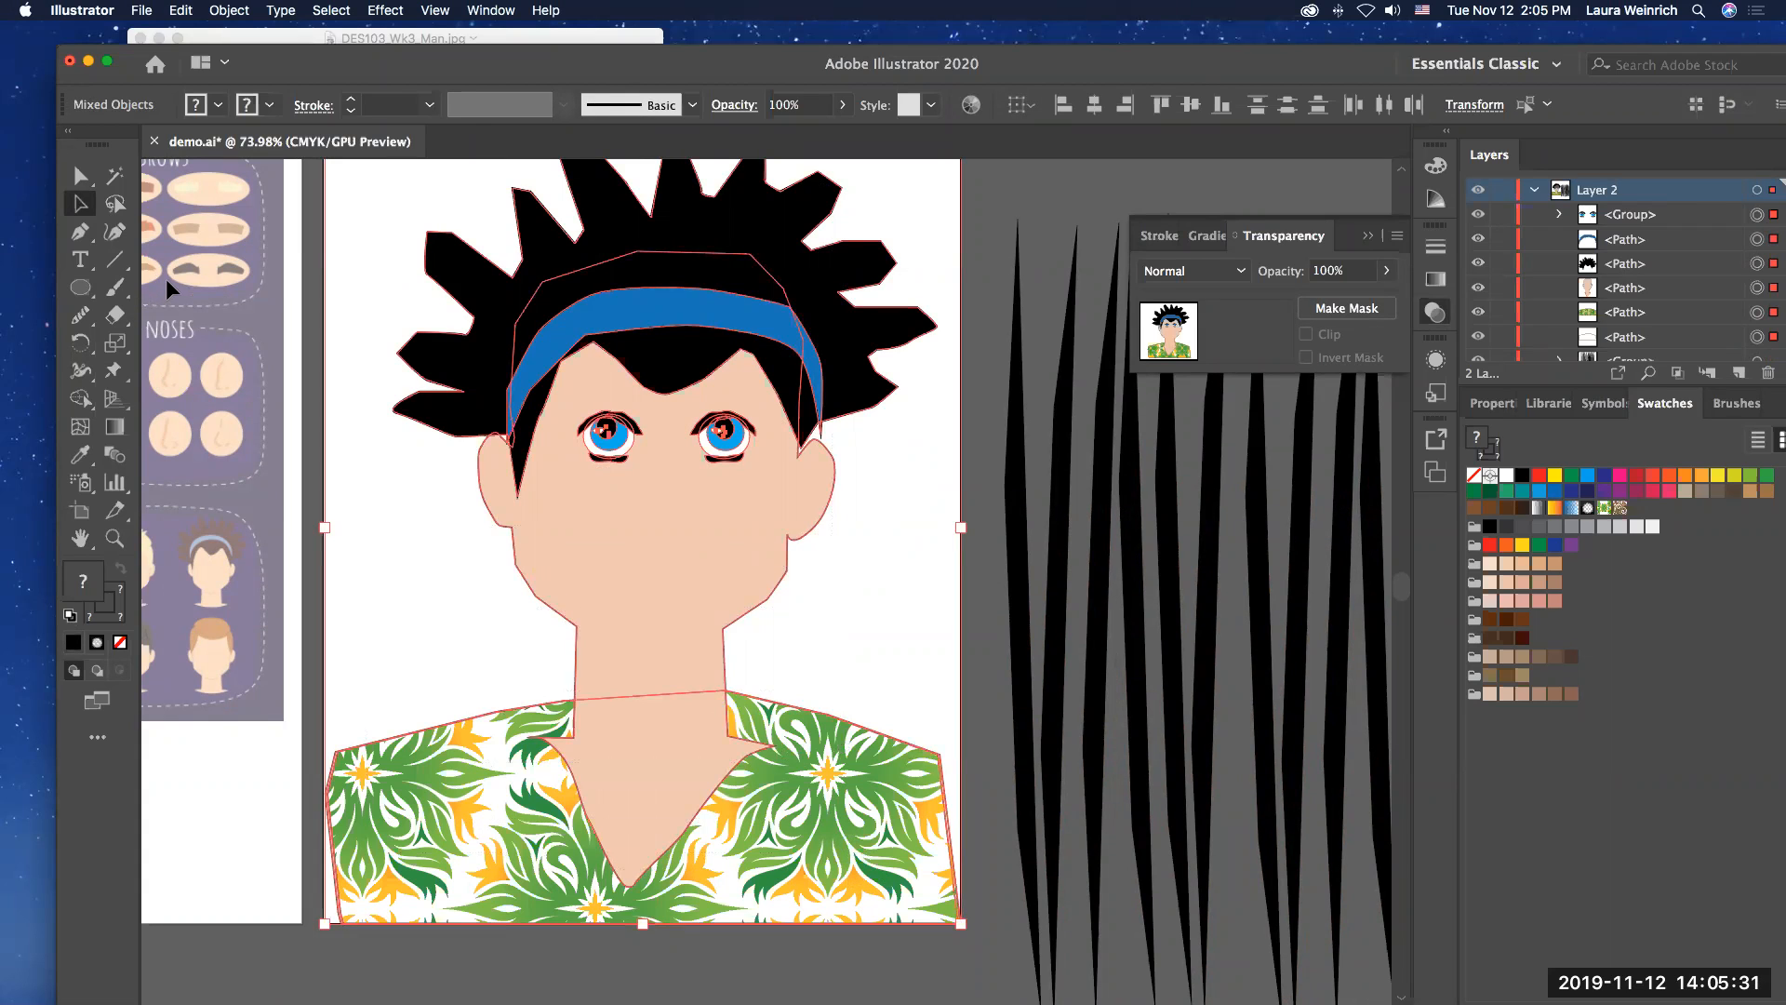
key(super+g)
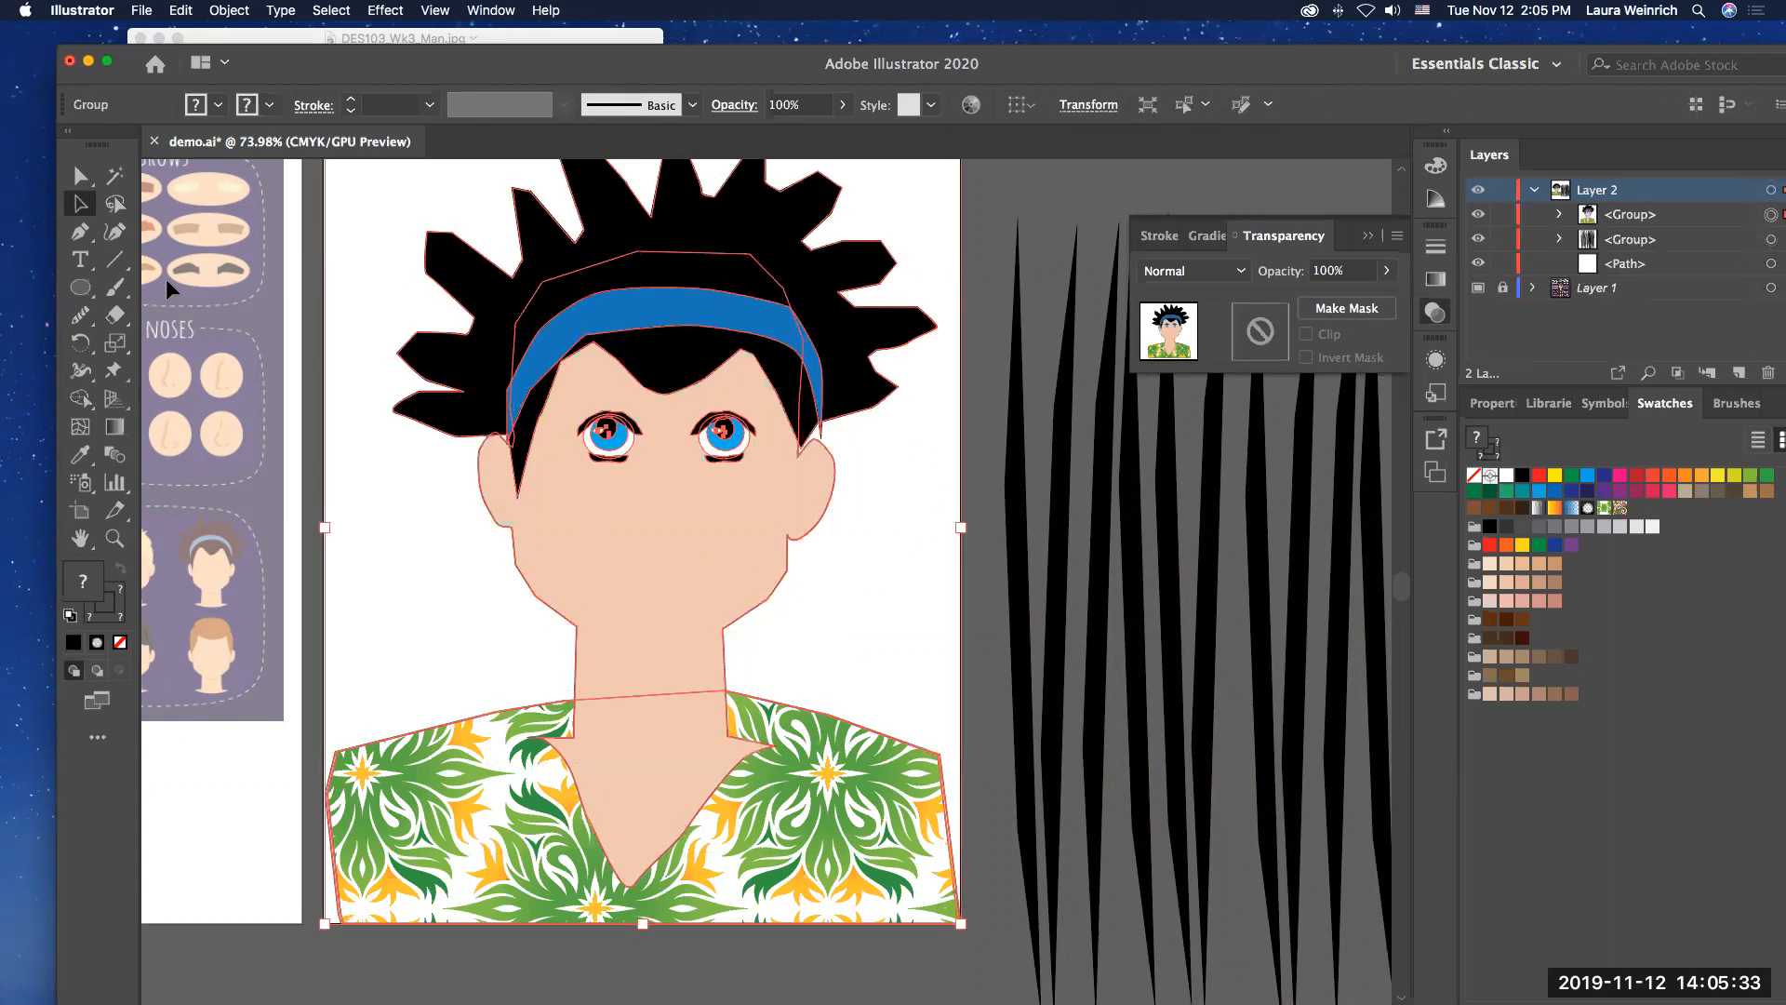
Step: Duplicate the man's group and turn the copy into a solid black silhouette with no stroke
key(super+c)
key(super+v)
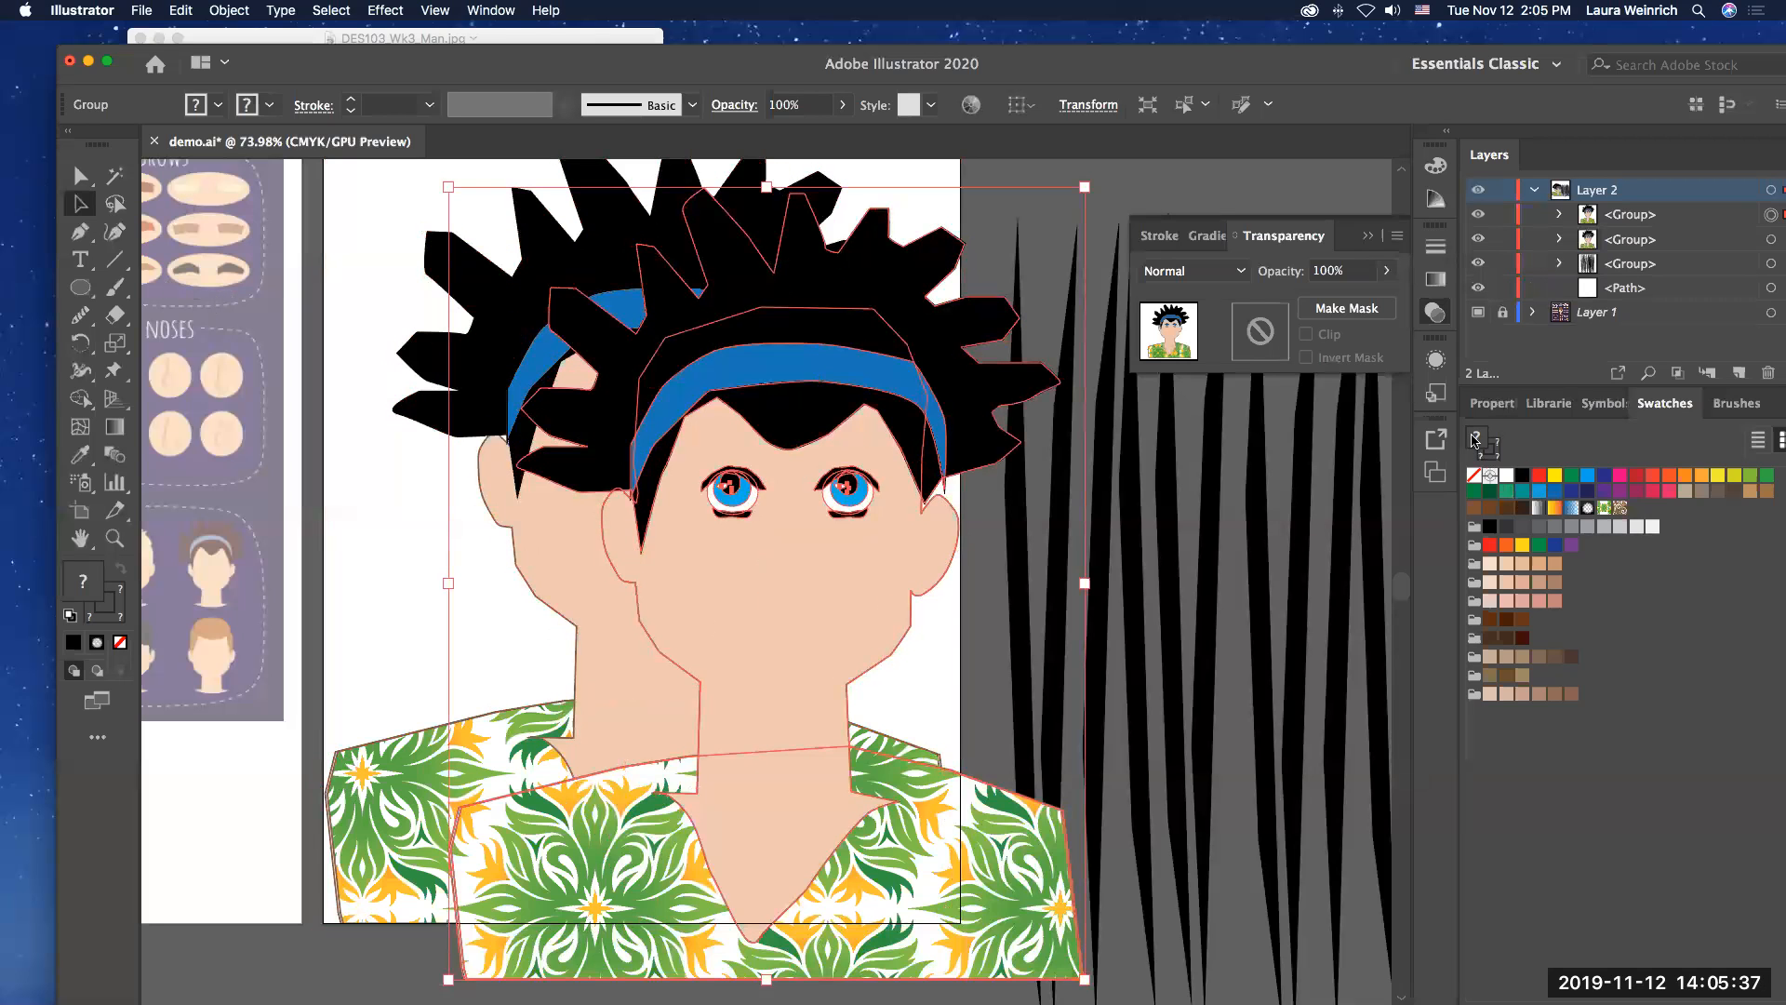
click(1494, 457)
click(1474, 474)
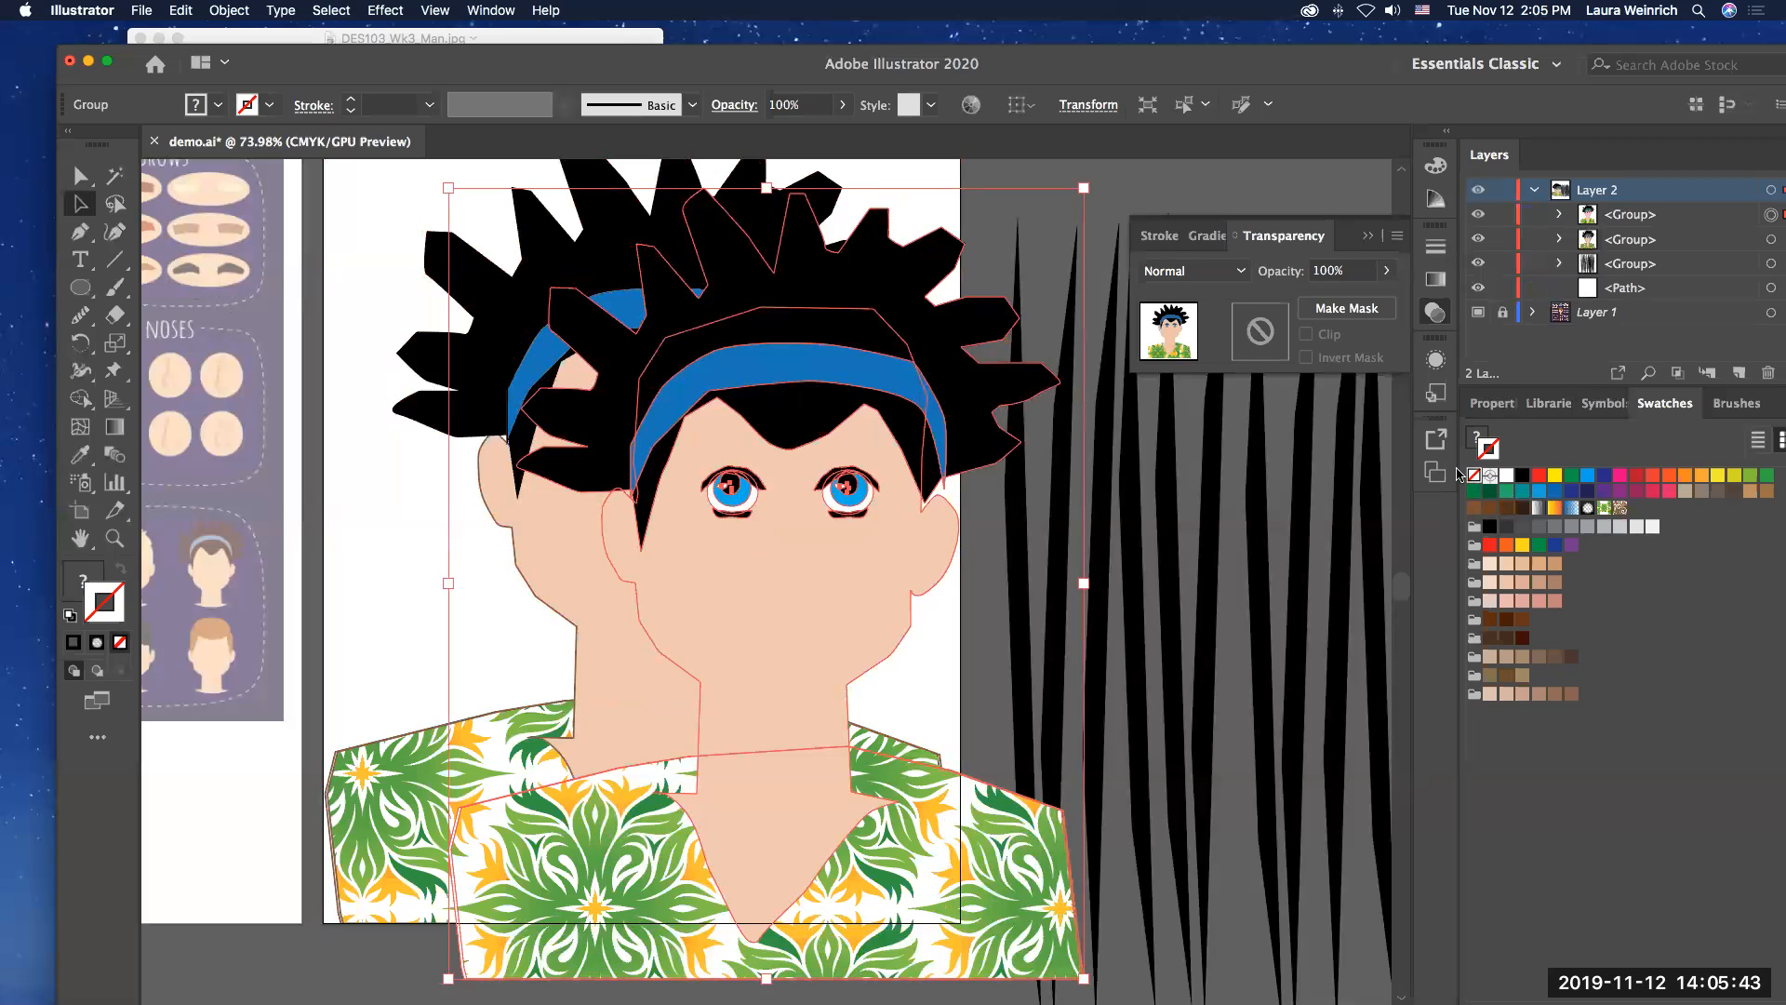
click(1475, 436)
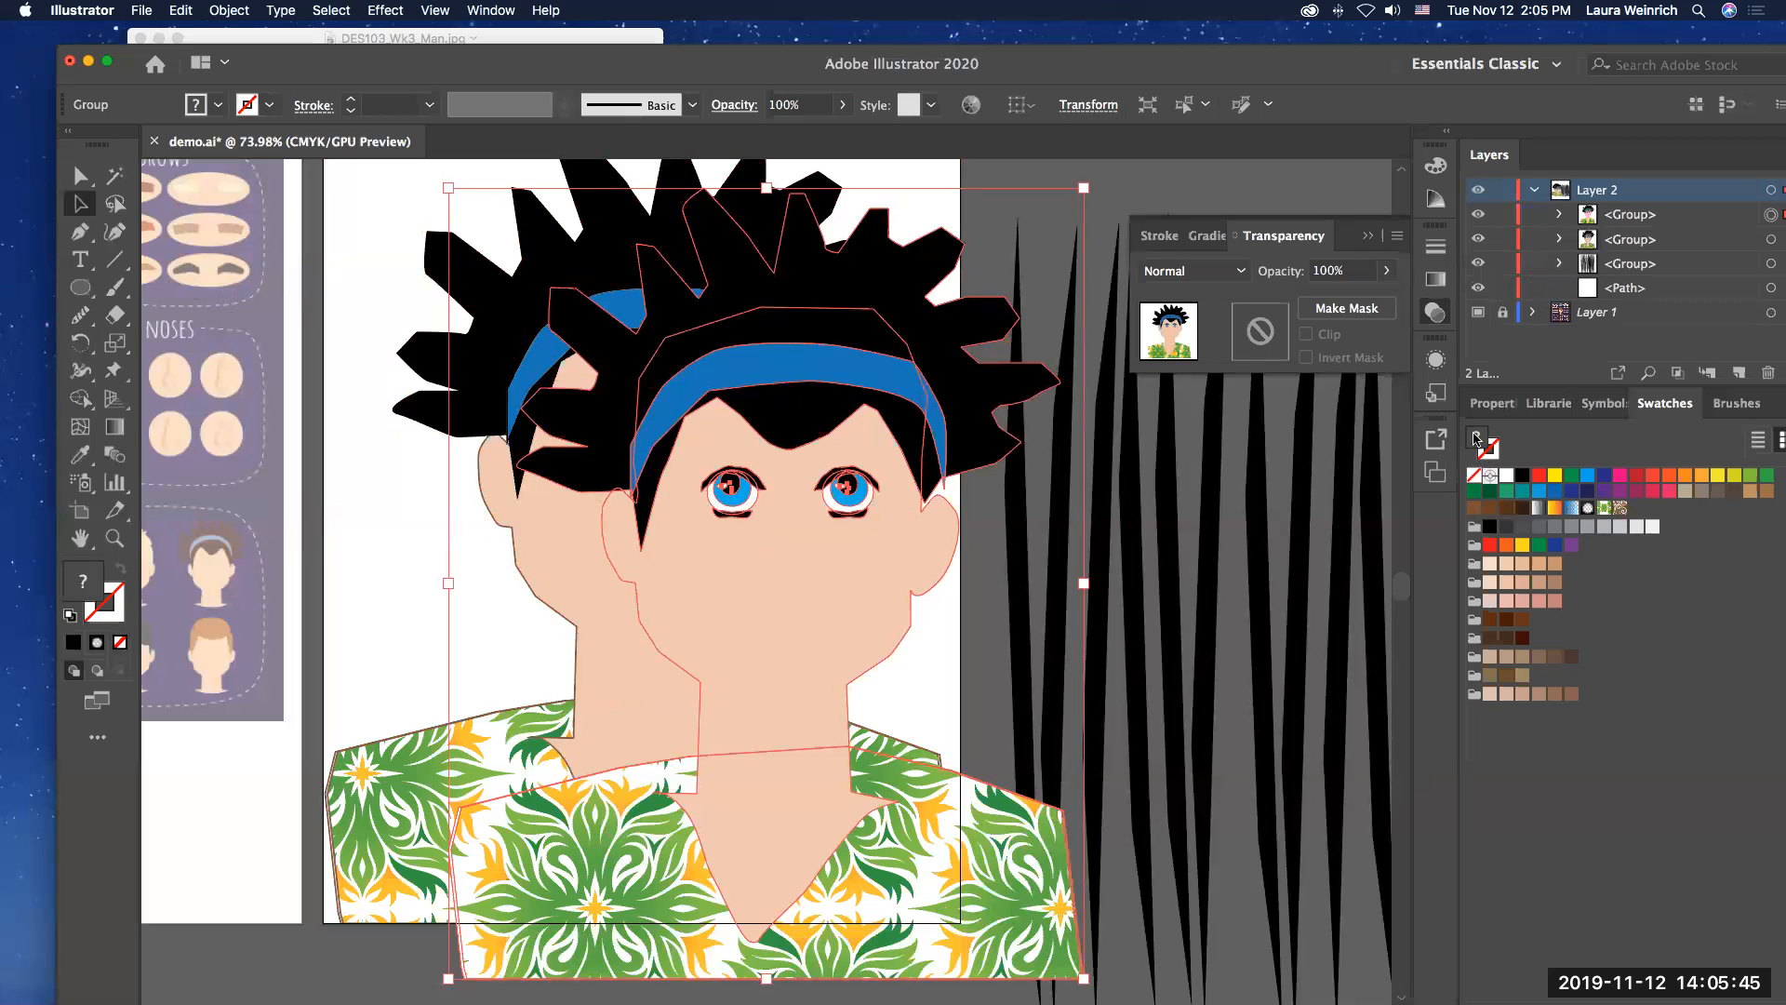
click(1522, 477)
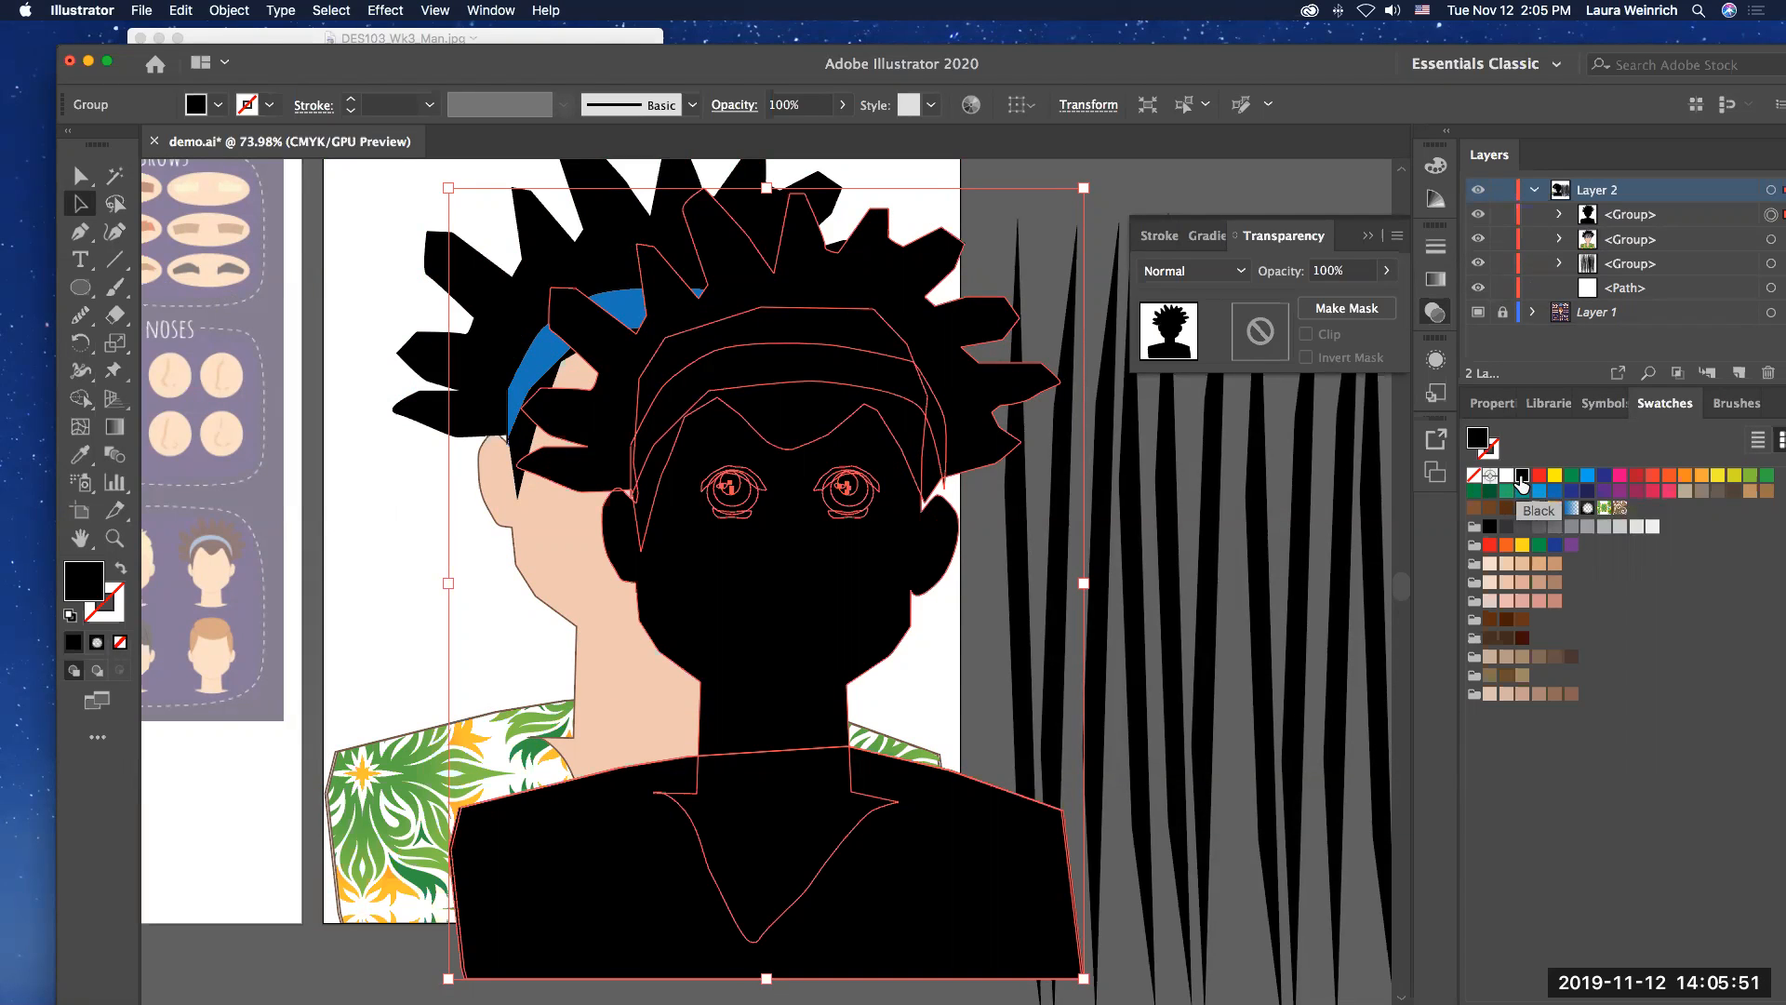
Step: Change the silhouette copy's fill to the grey 6D6B6B
double_click(1481, 441)
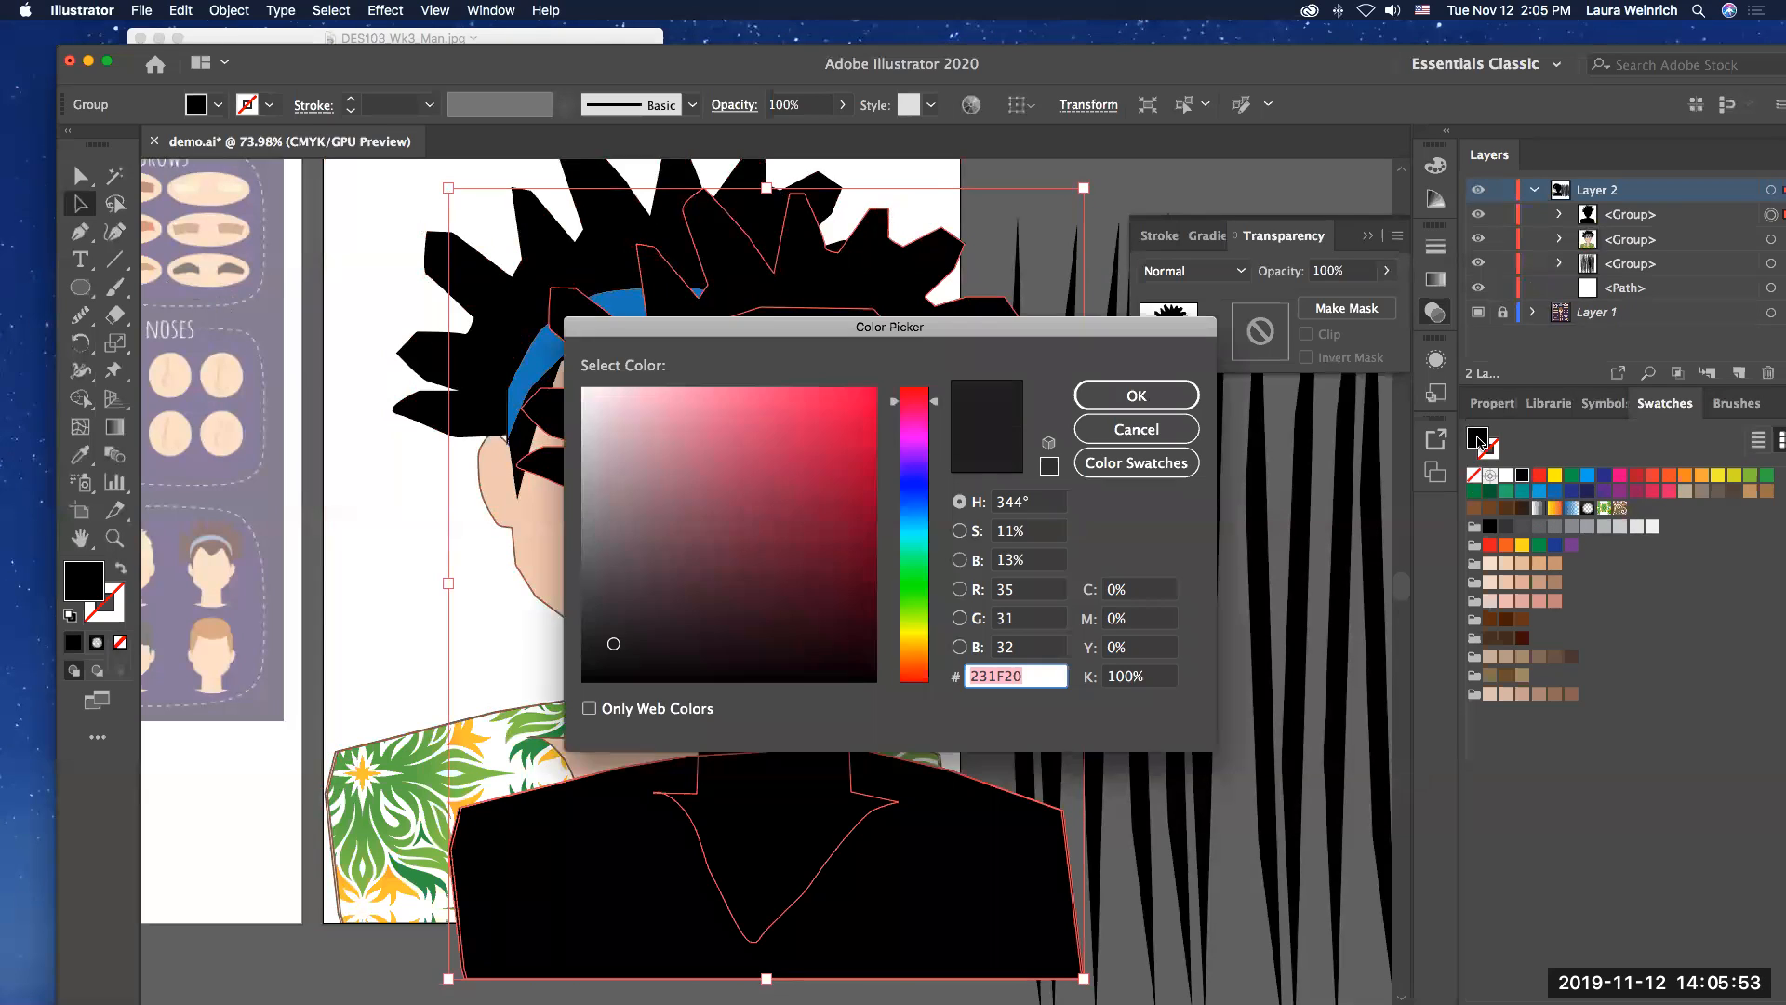
drag(610, 606, 588, 553)
click(1136, 395)
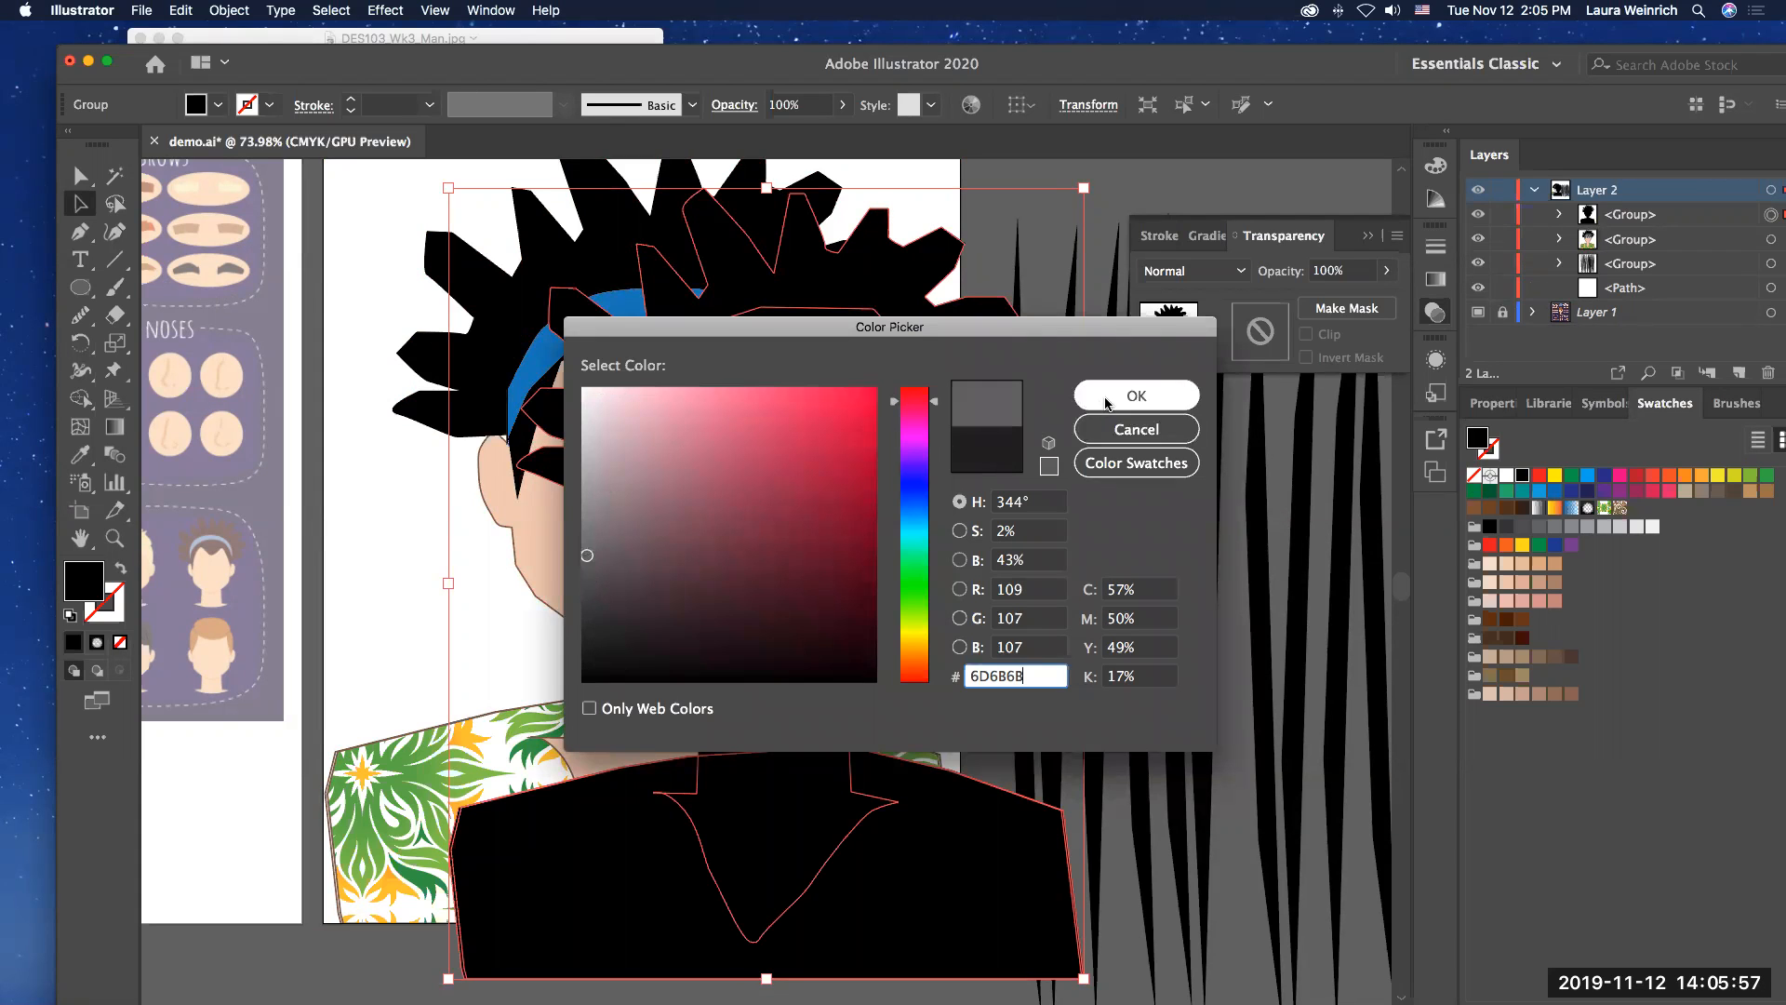
Step: Place the grey silhouette slightly to the right of the man, send it to the back as his shadow, and deselect it
drag(807, 616, 700, 560)
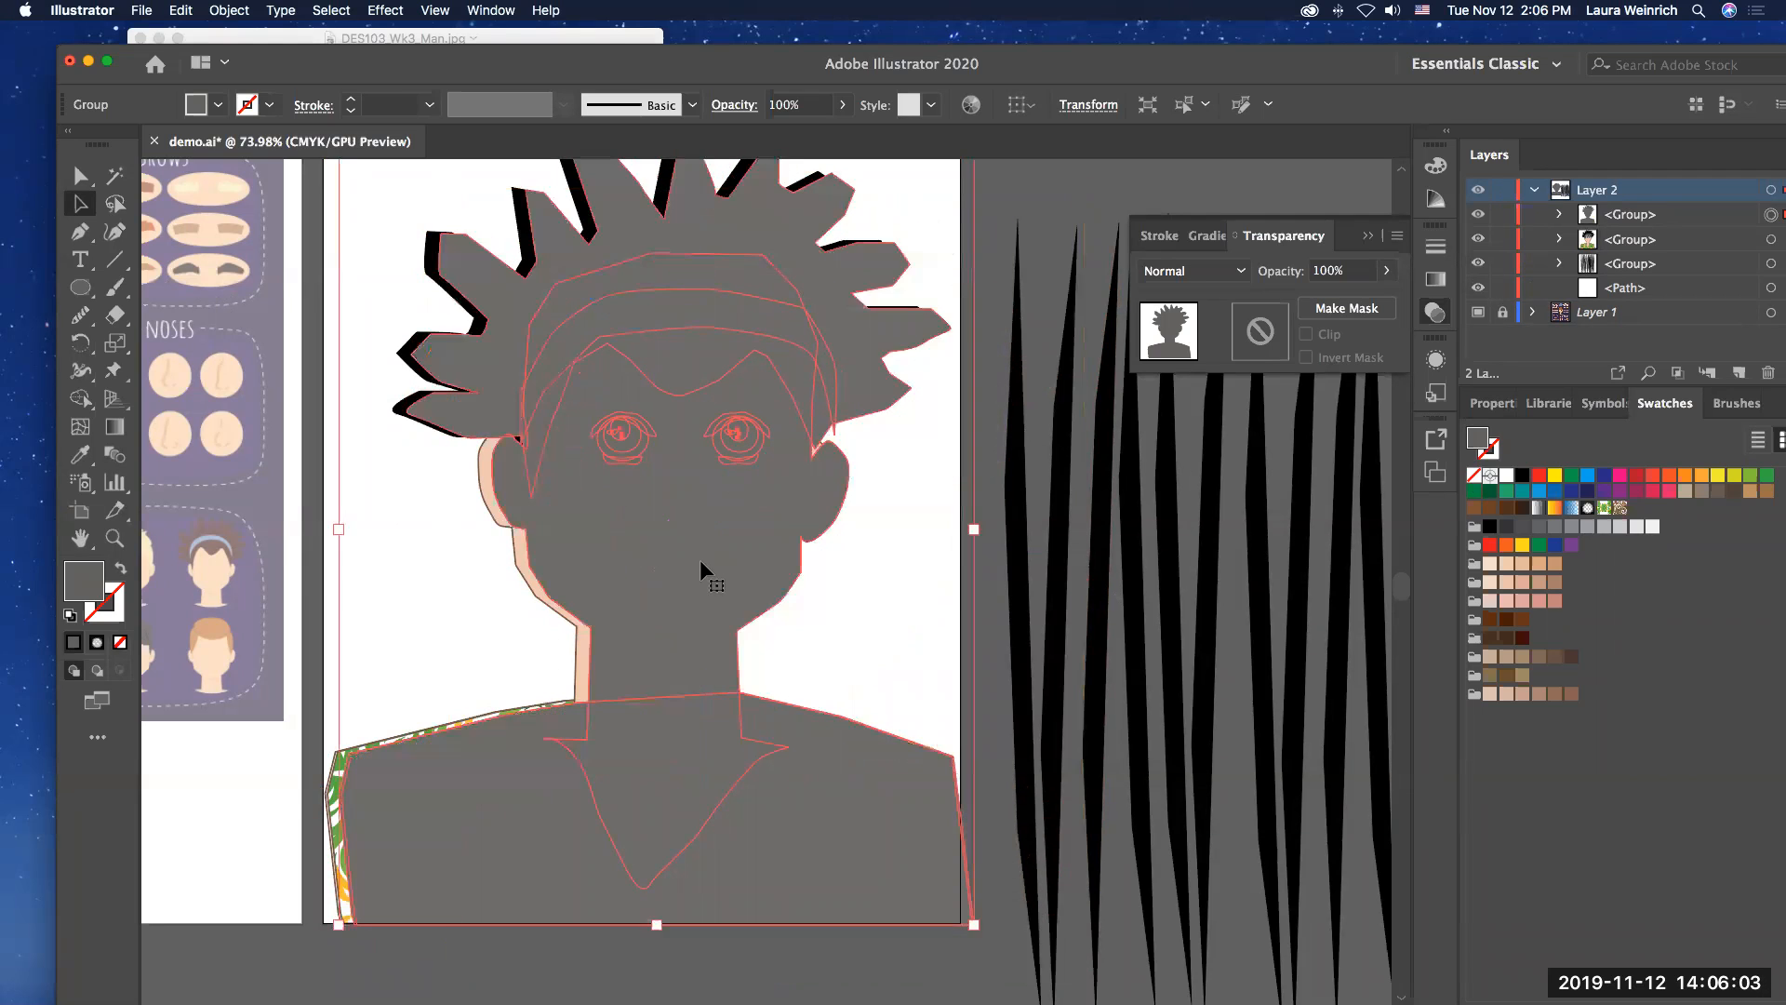
click(229, 10)
mouse_move(232, 73)
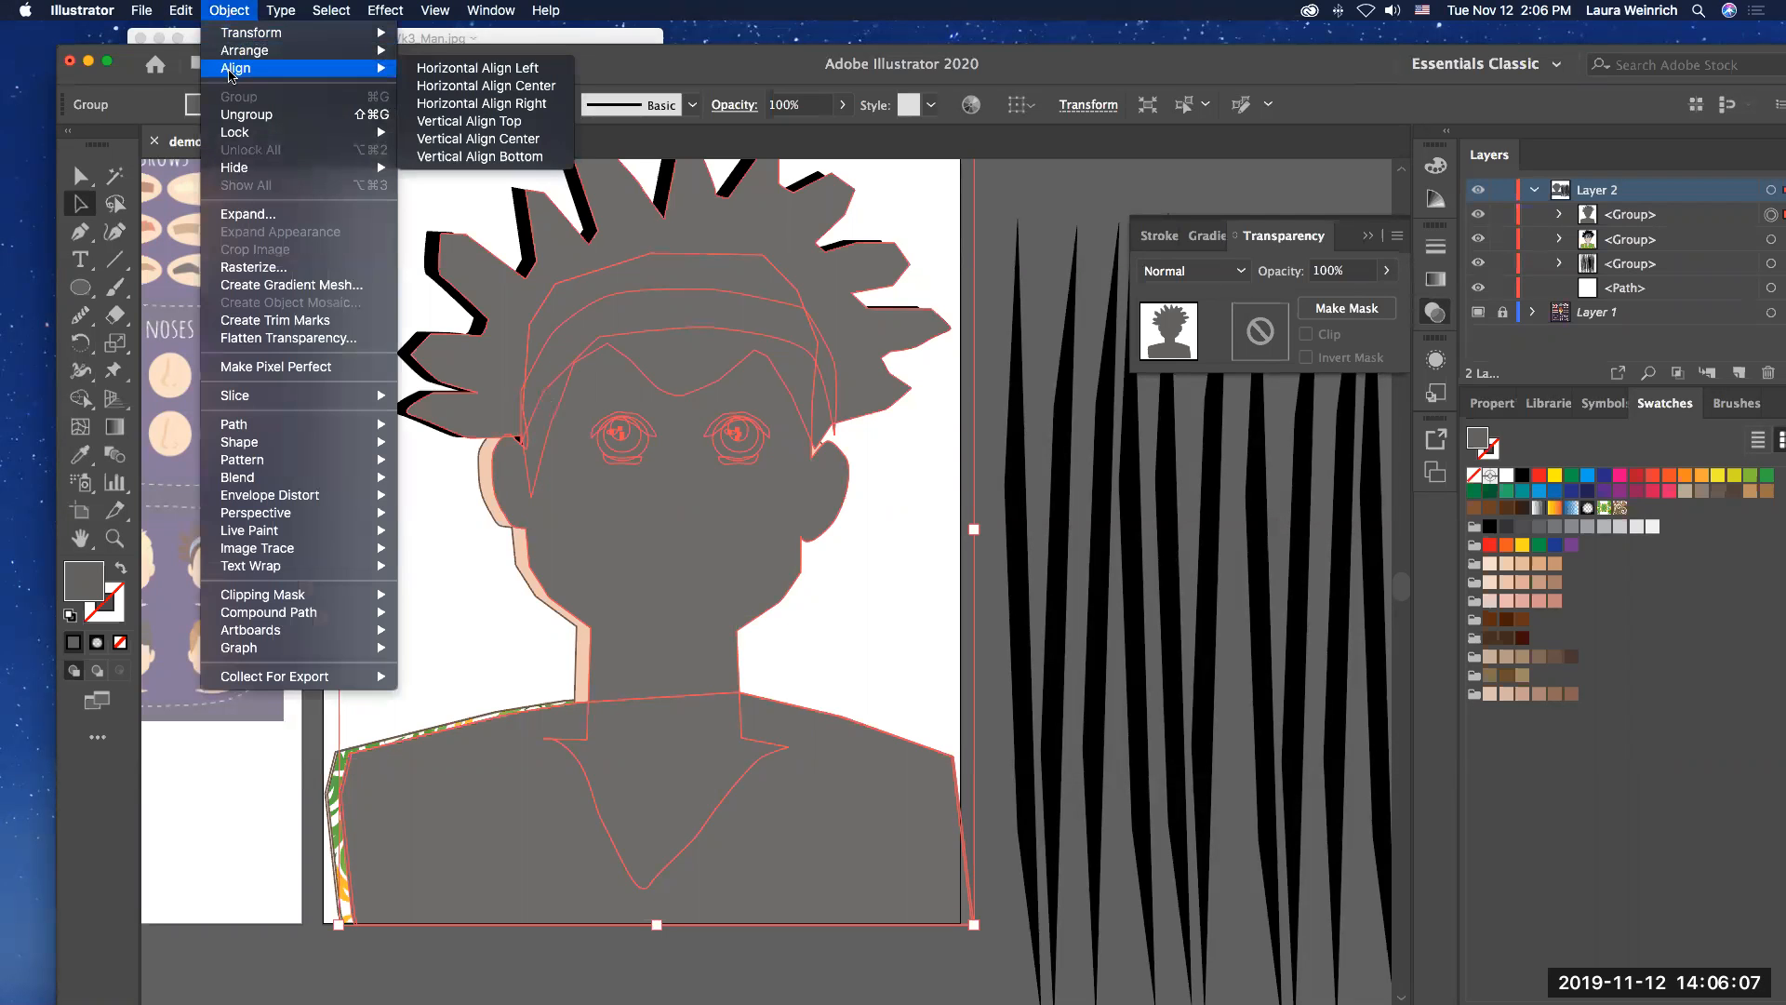
mouse_move(307, 52)
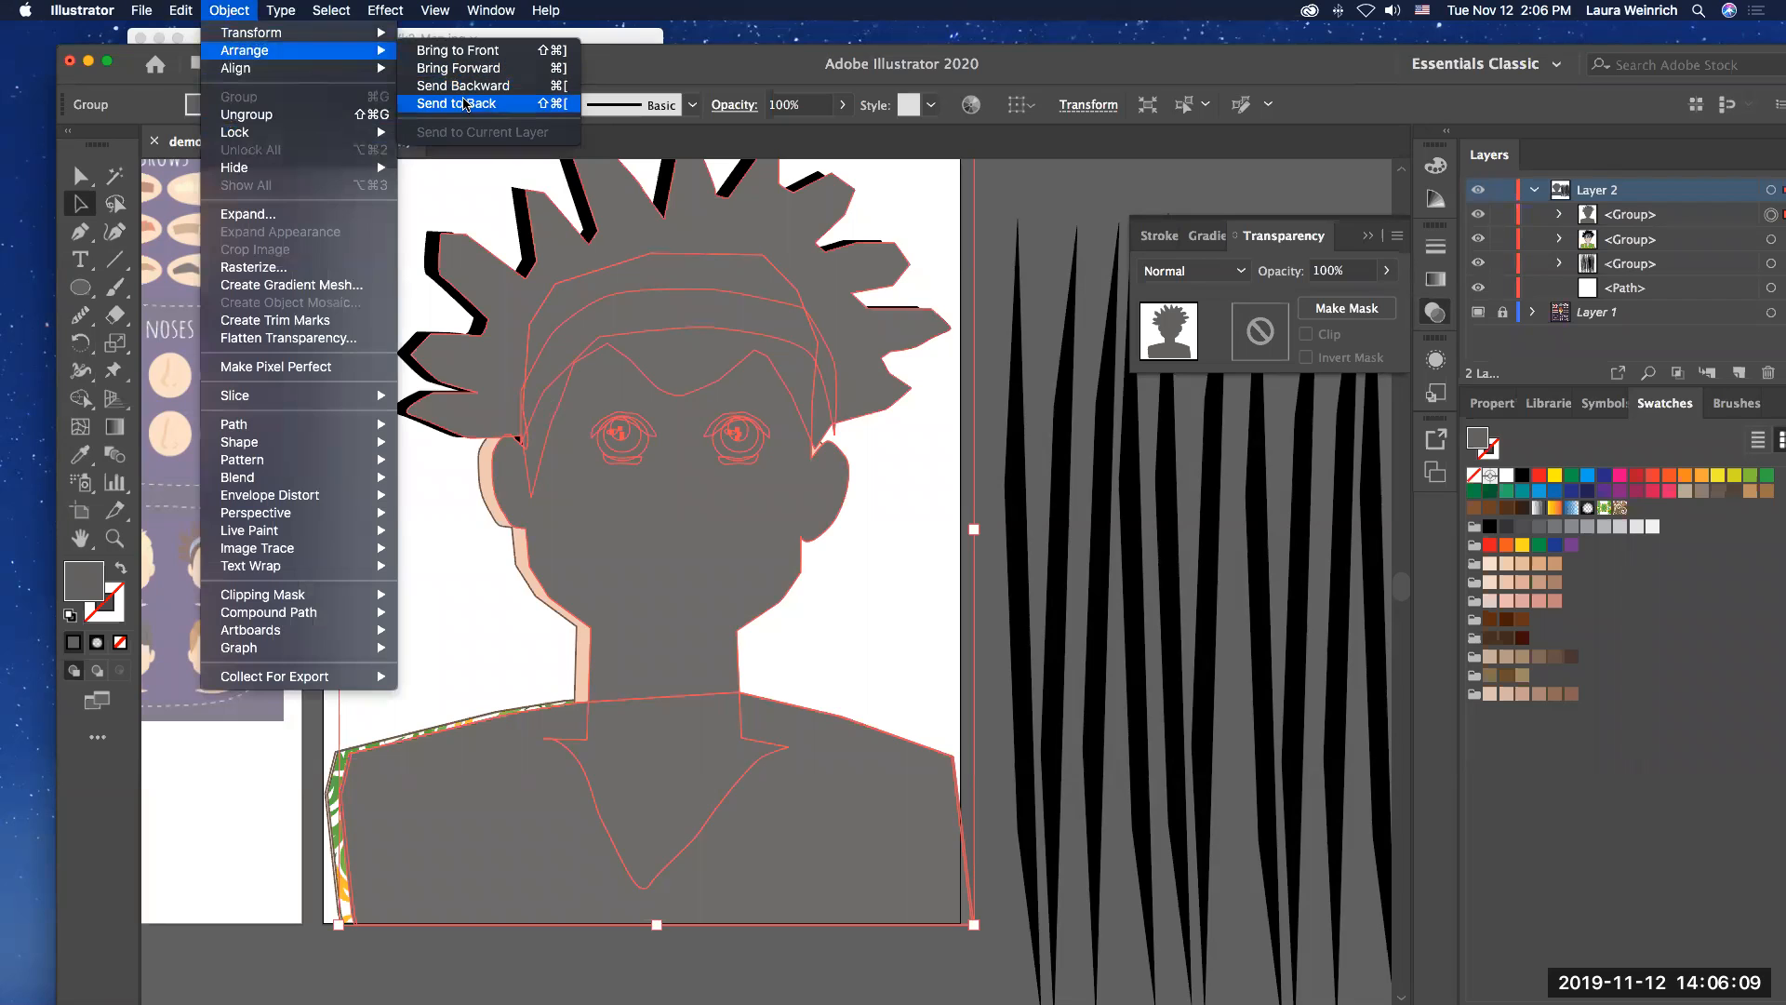
click(465, 104)
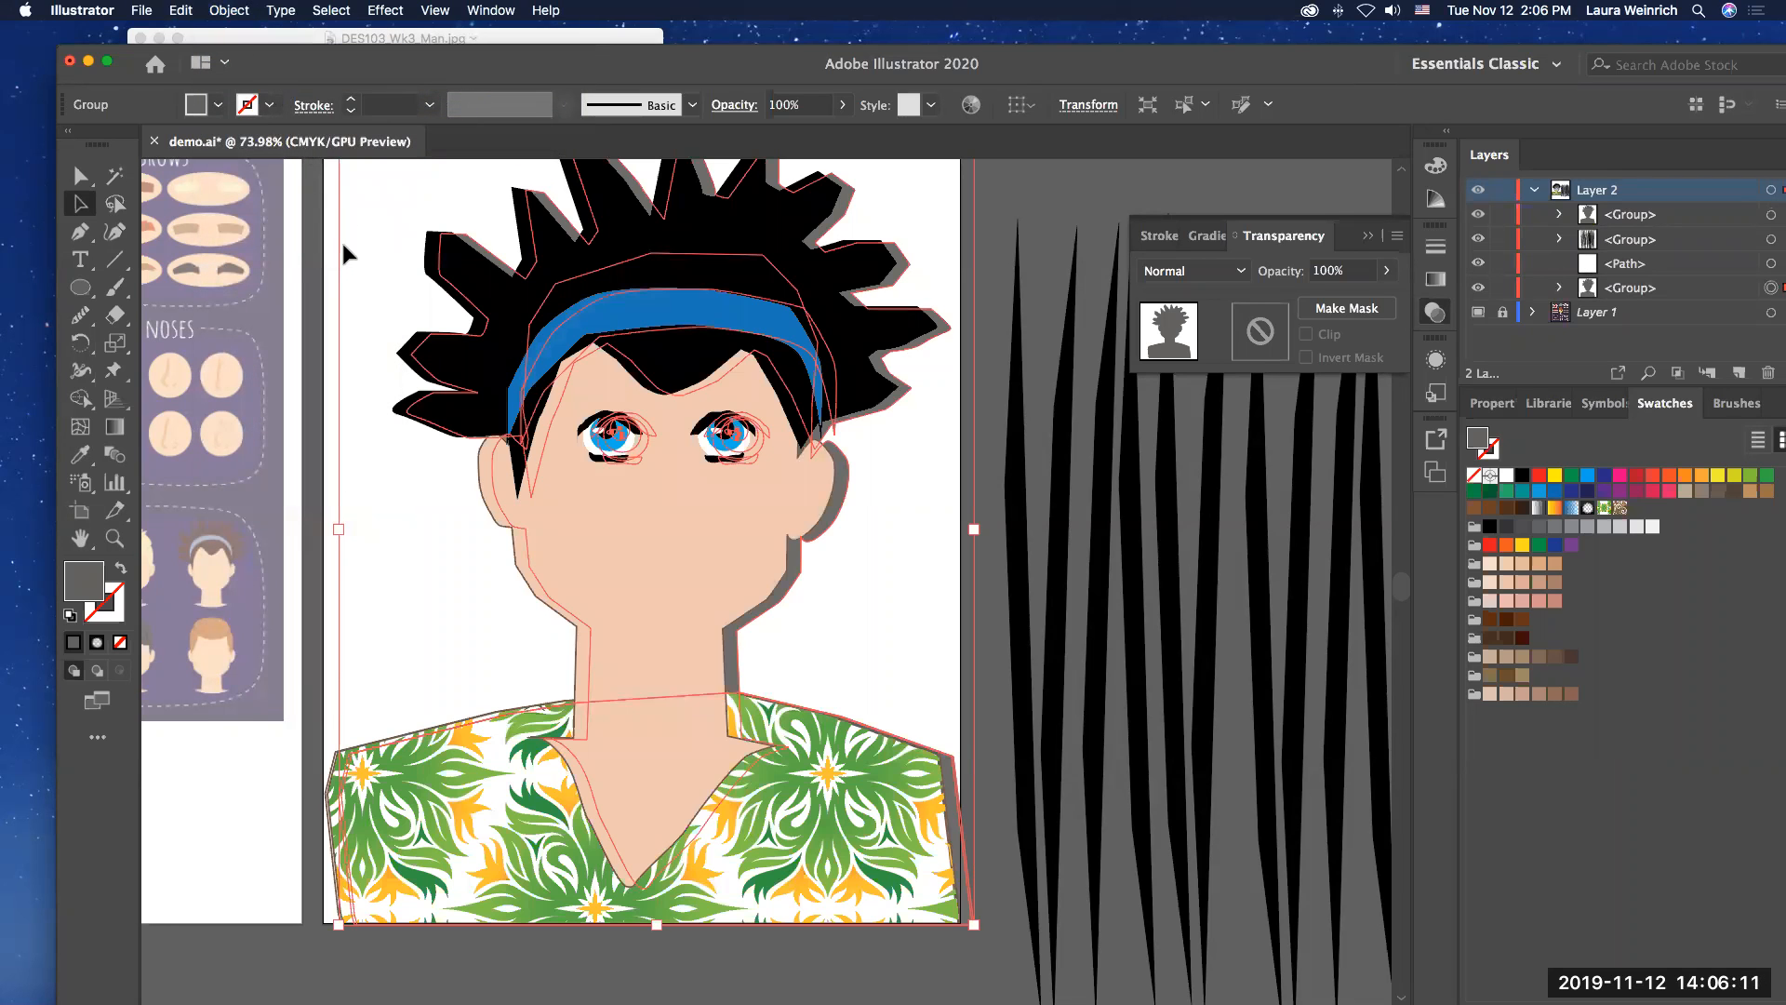
click(1090, 176)
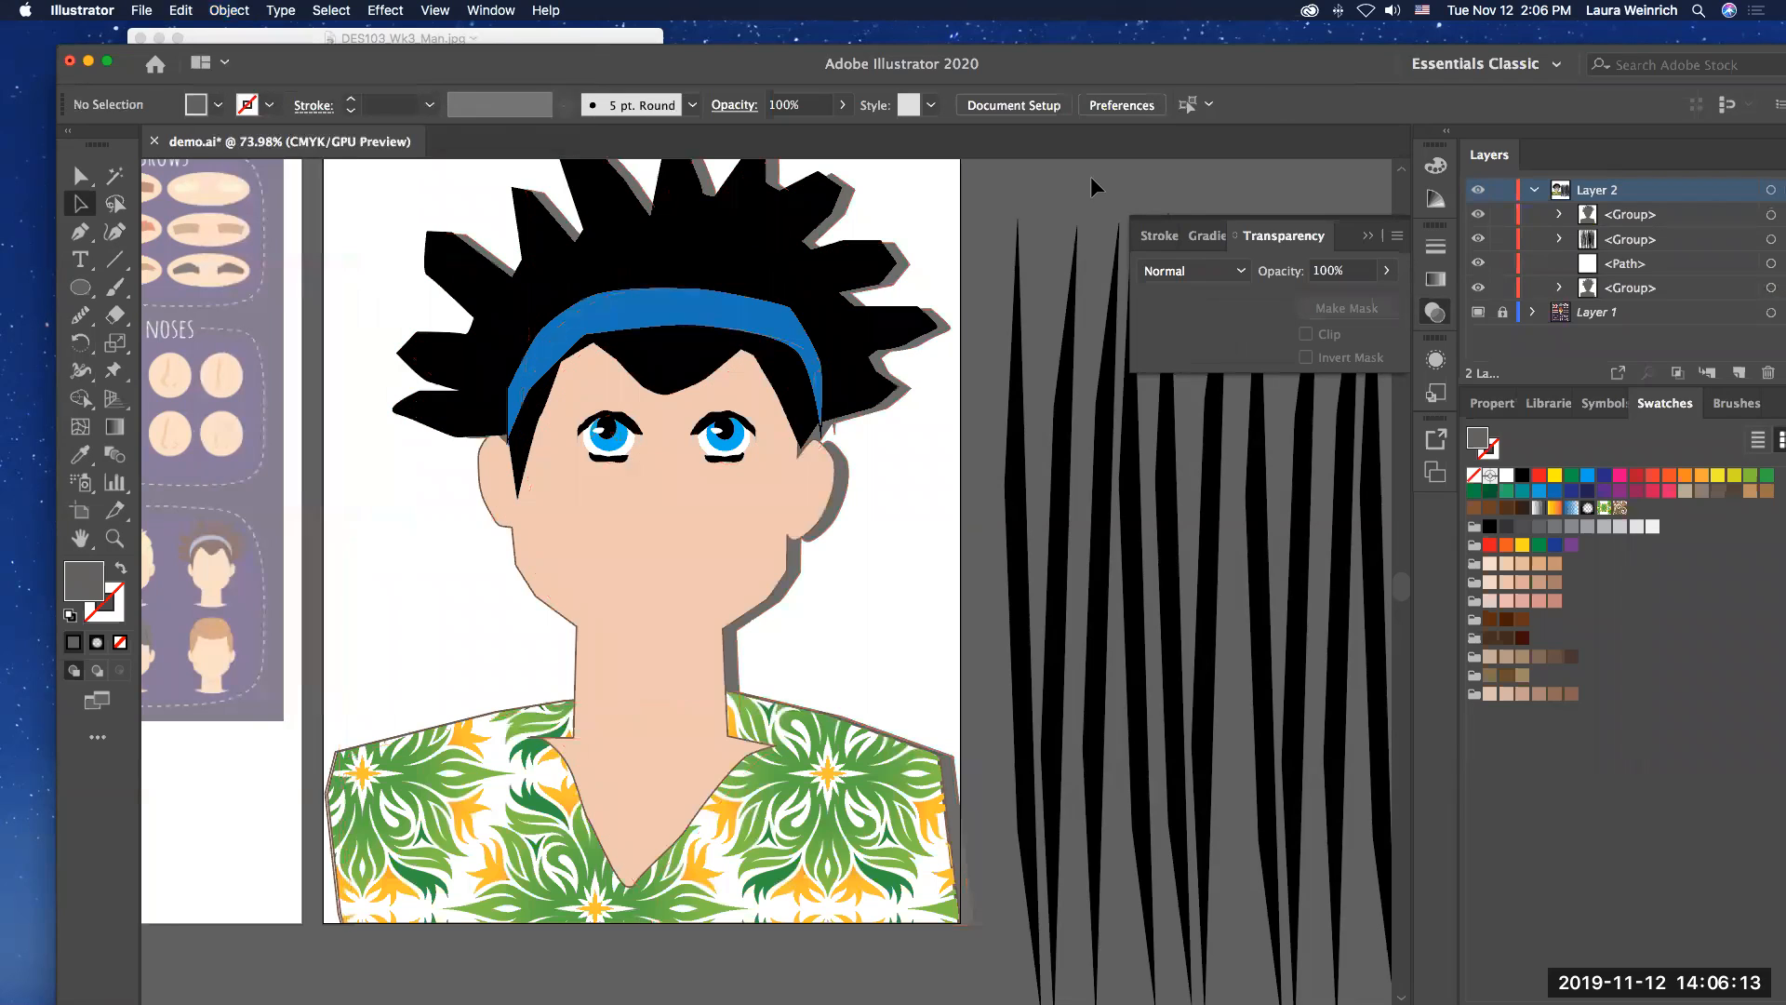
Step: Apply a Drop Shadow effect to the group of slim black shapes beside the artboard
click(1010, 345)
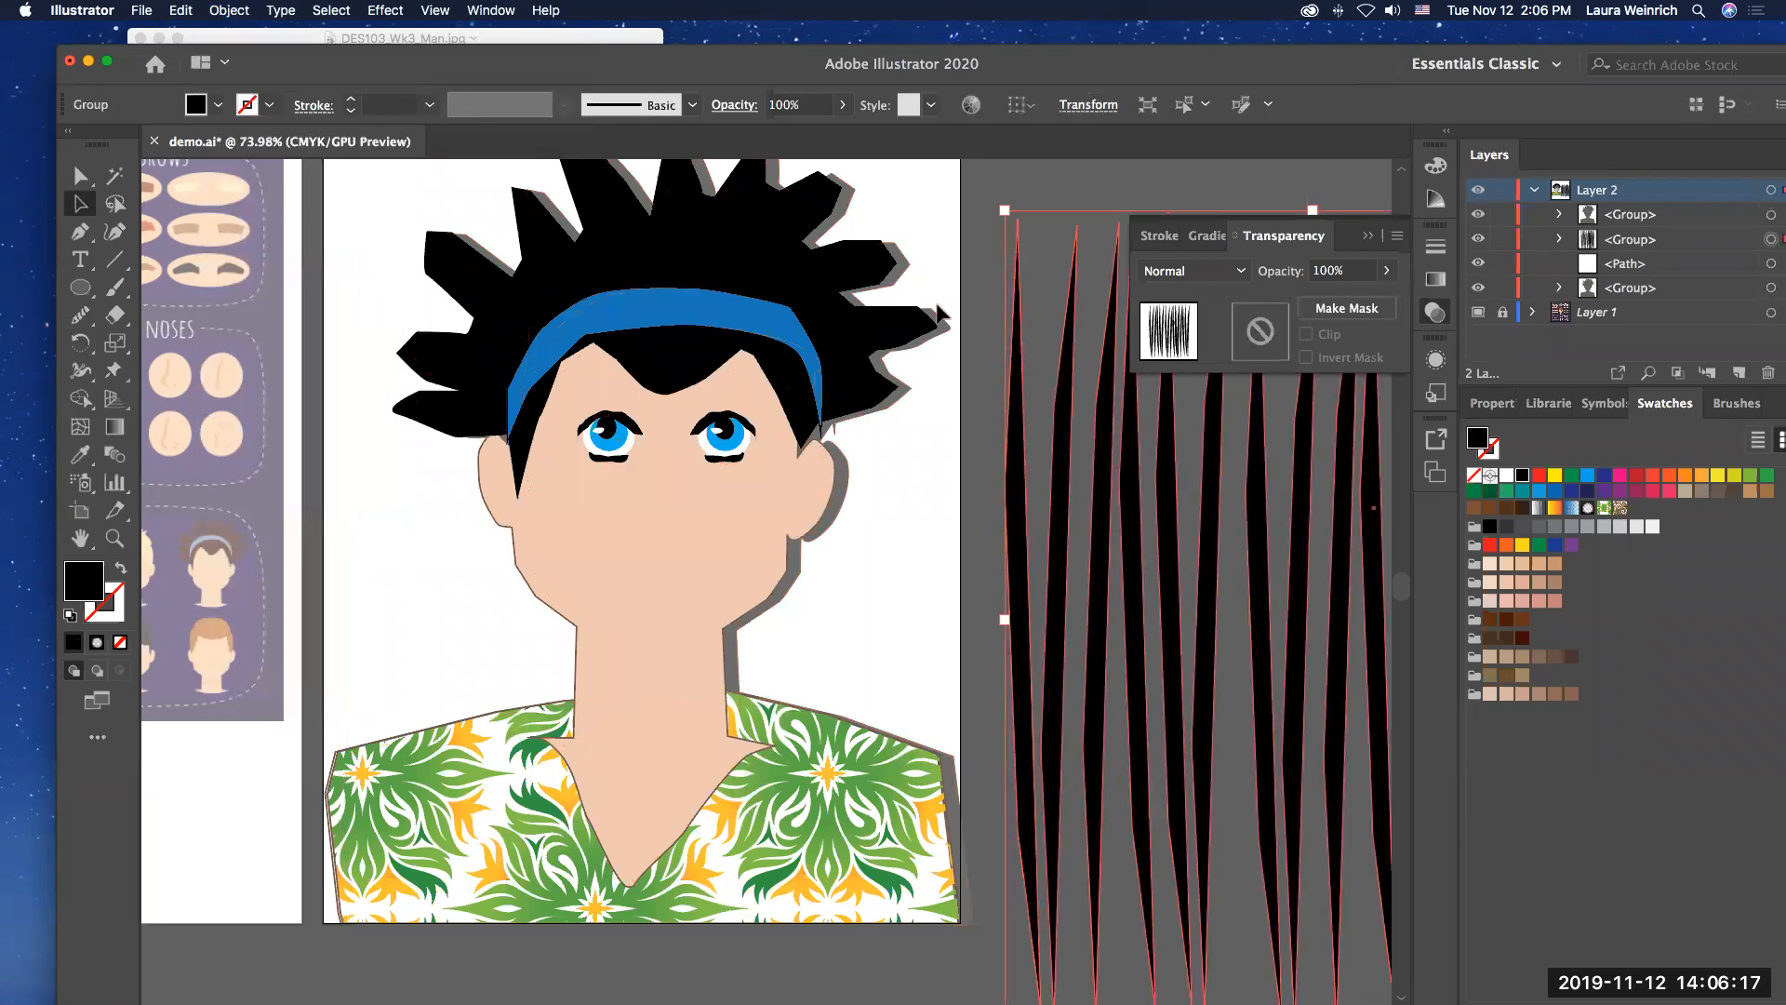
click(281, 11)
mouse_move(242, 13)
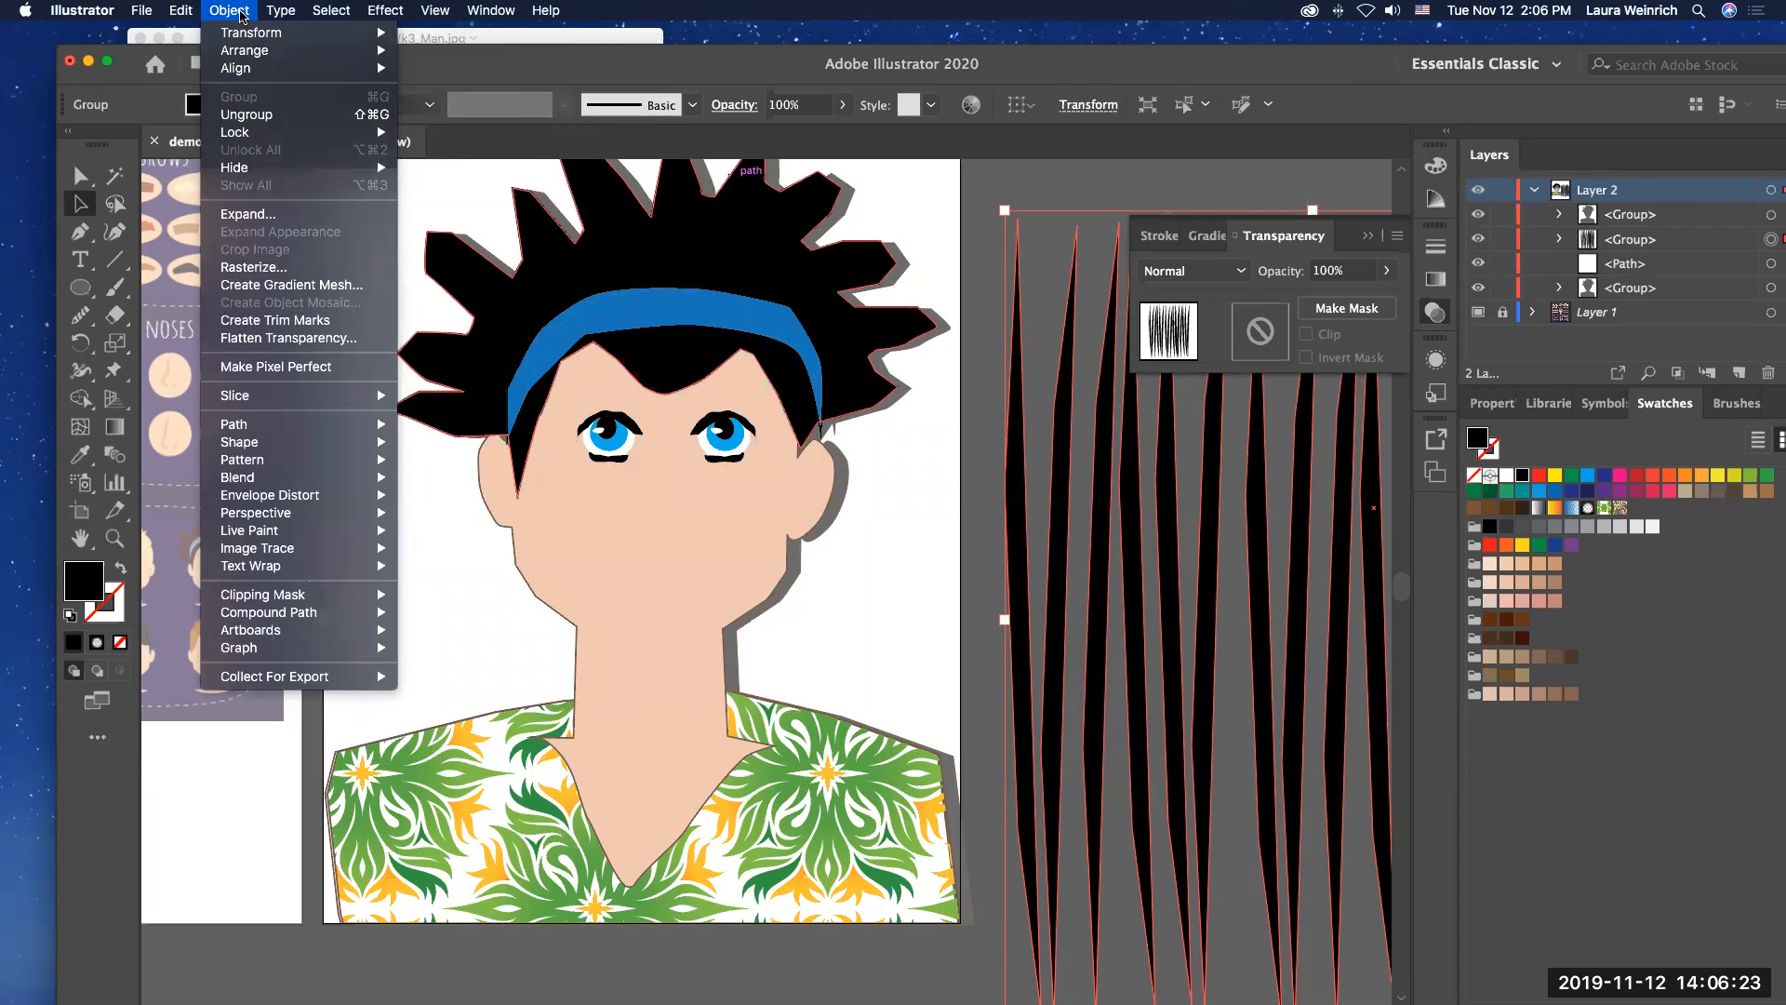
mouse_move(316, 521)
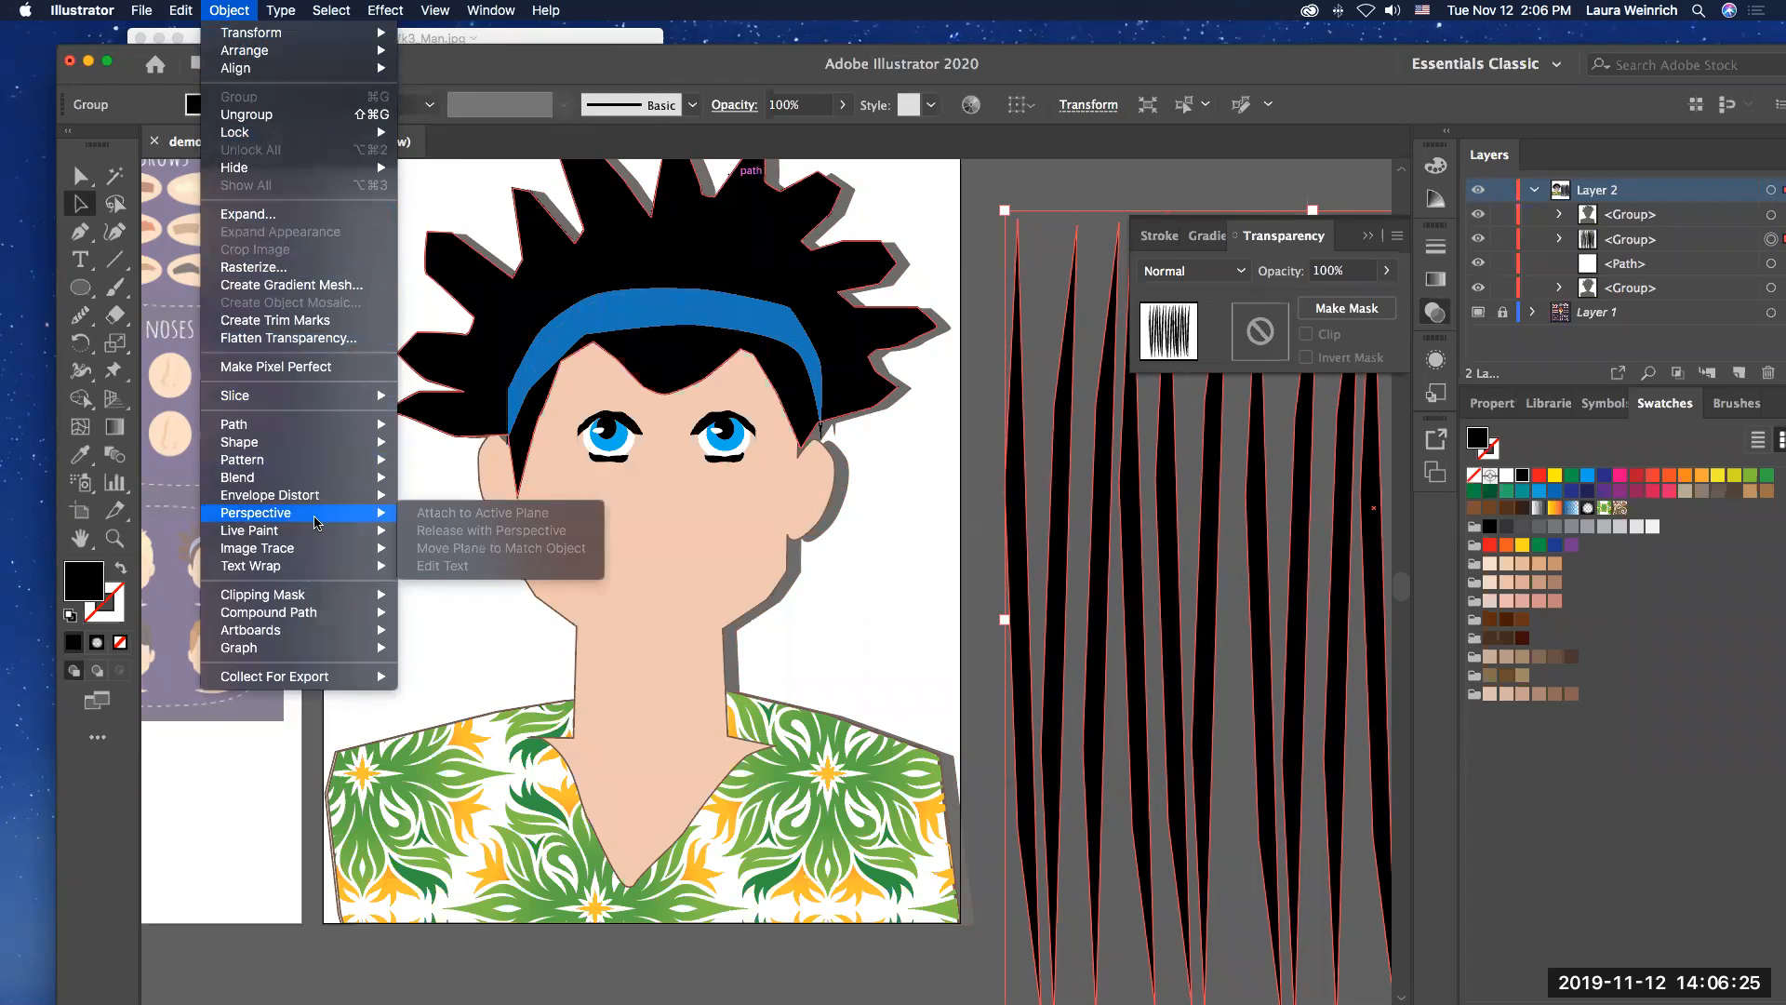
mouse_move(276, 445)
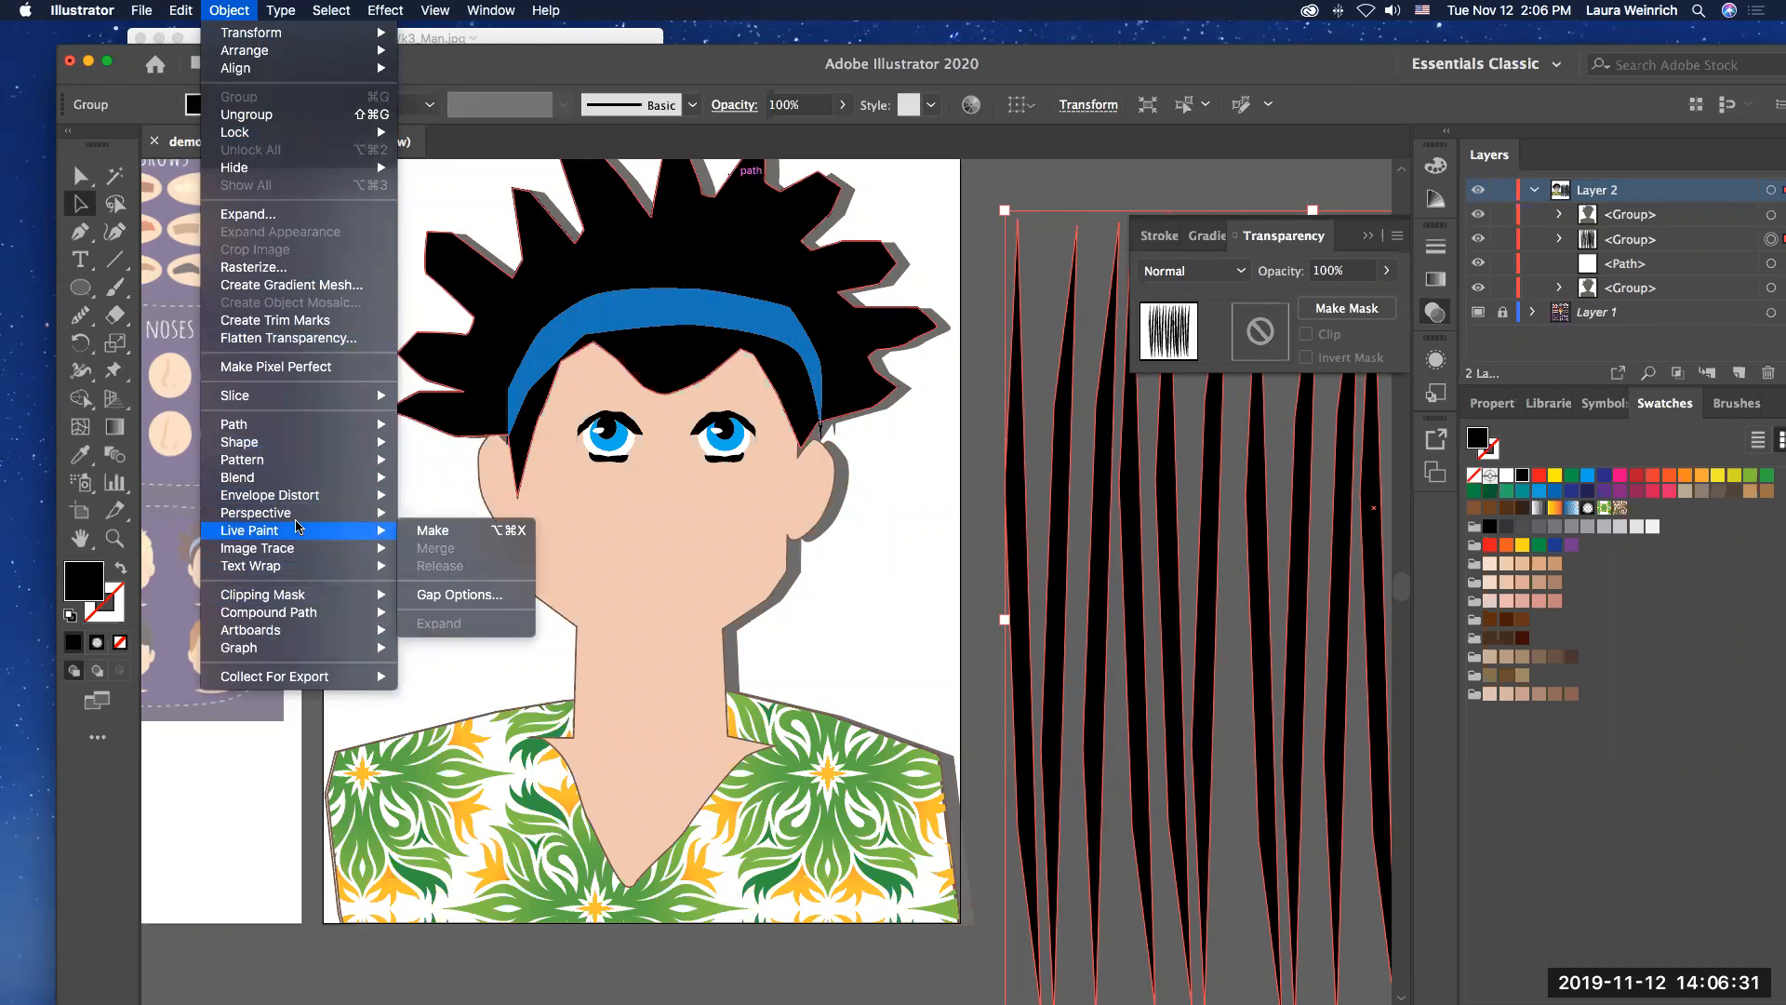
mouse_move(377, 19)
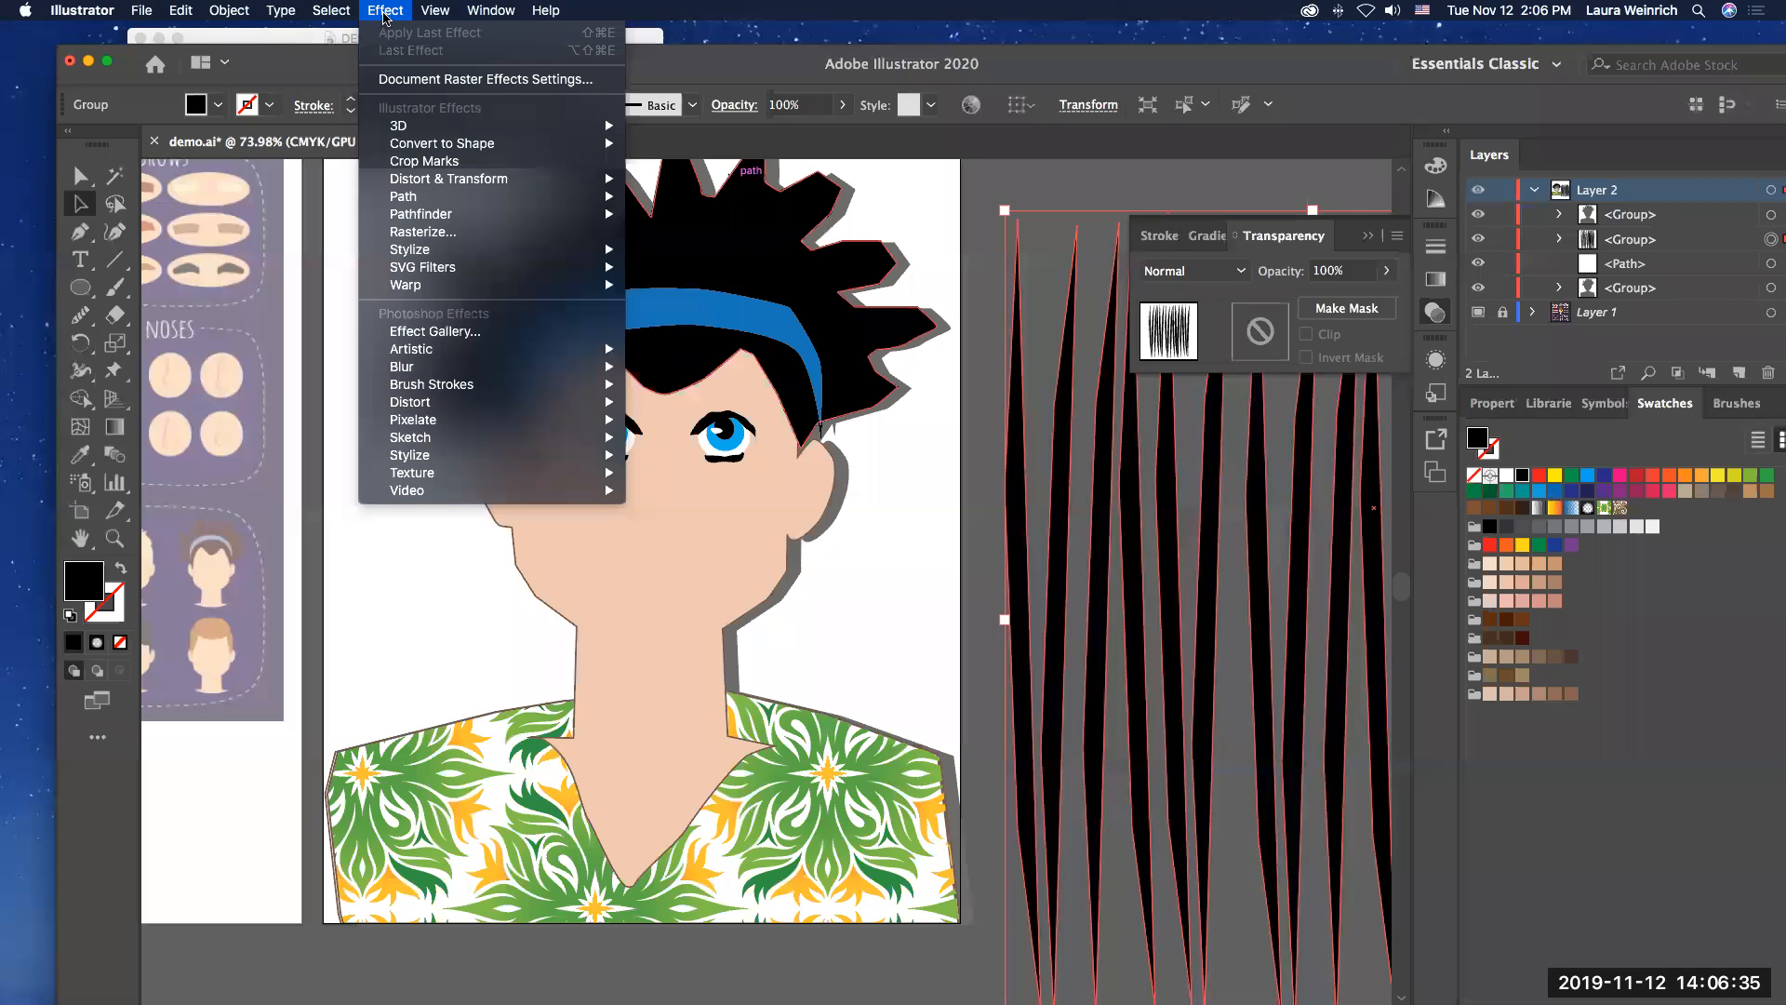
mouse_move(465, 253)
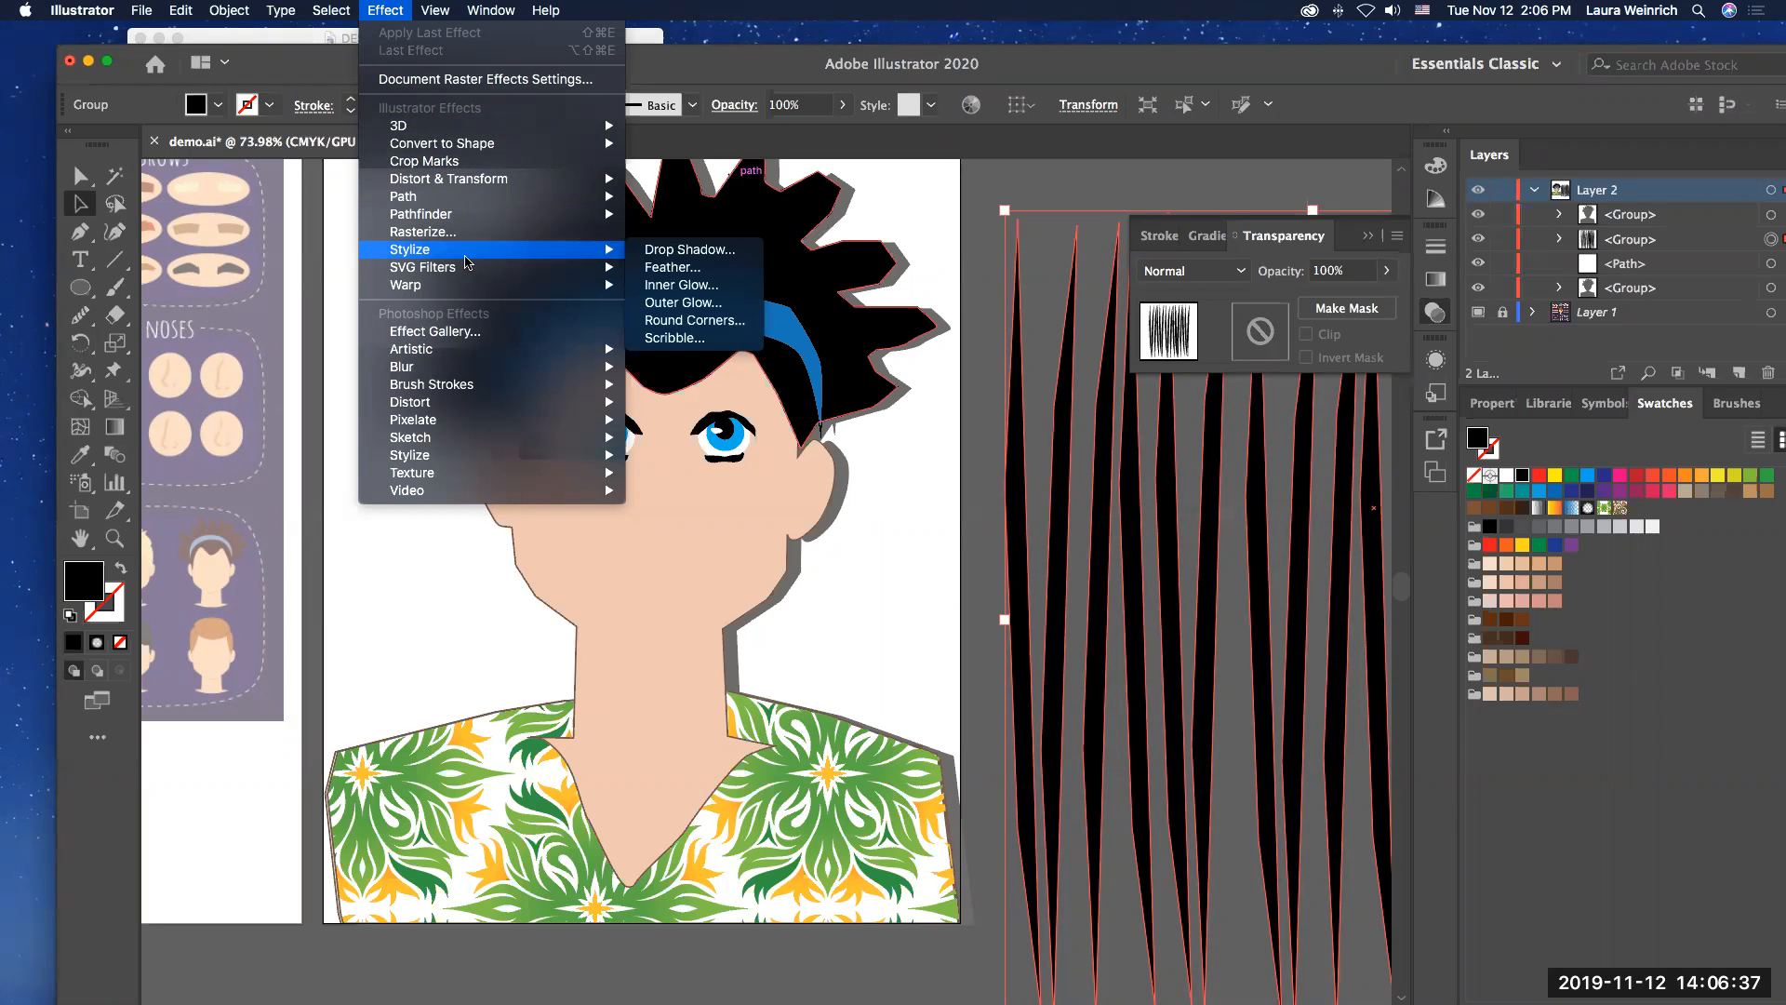
mouse_move(472, 205)
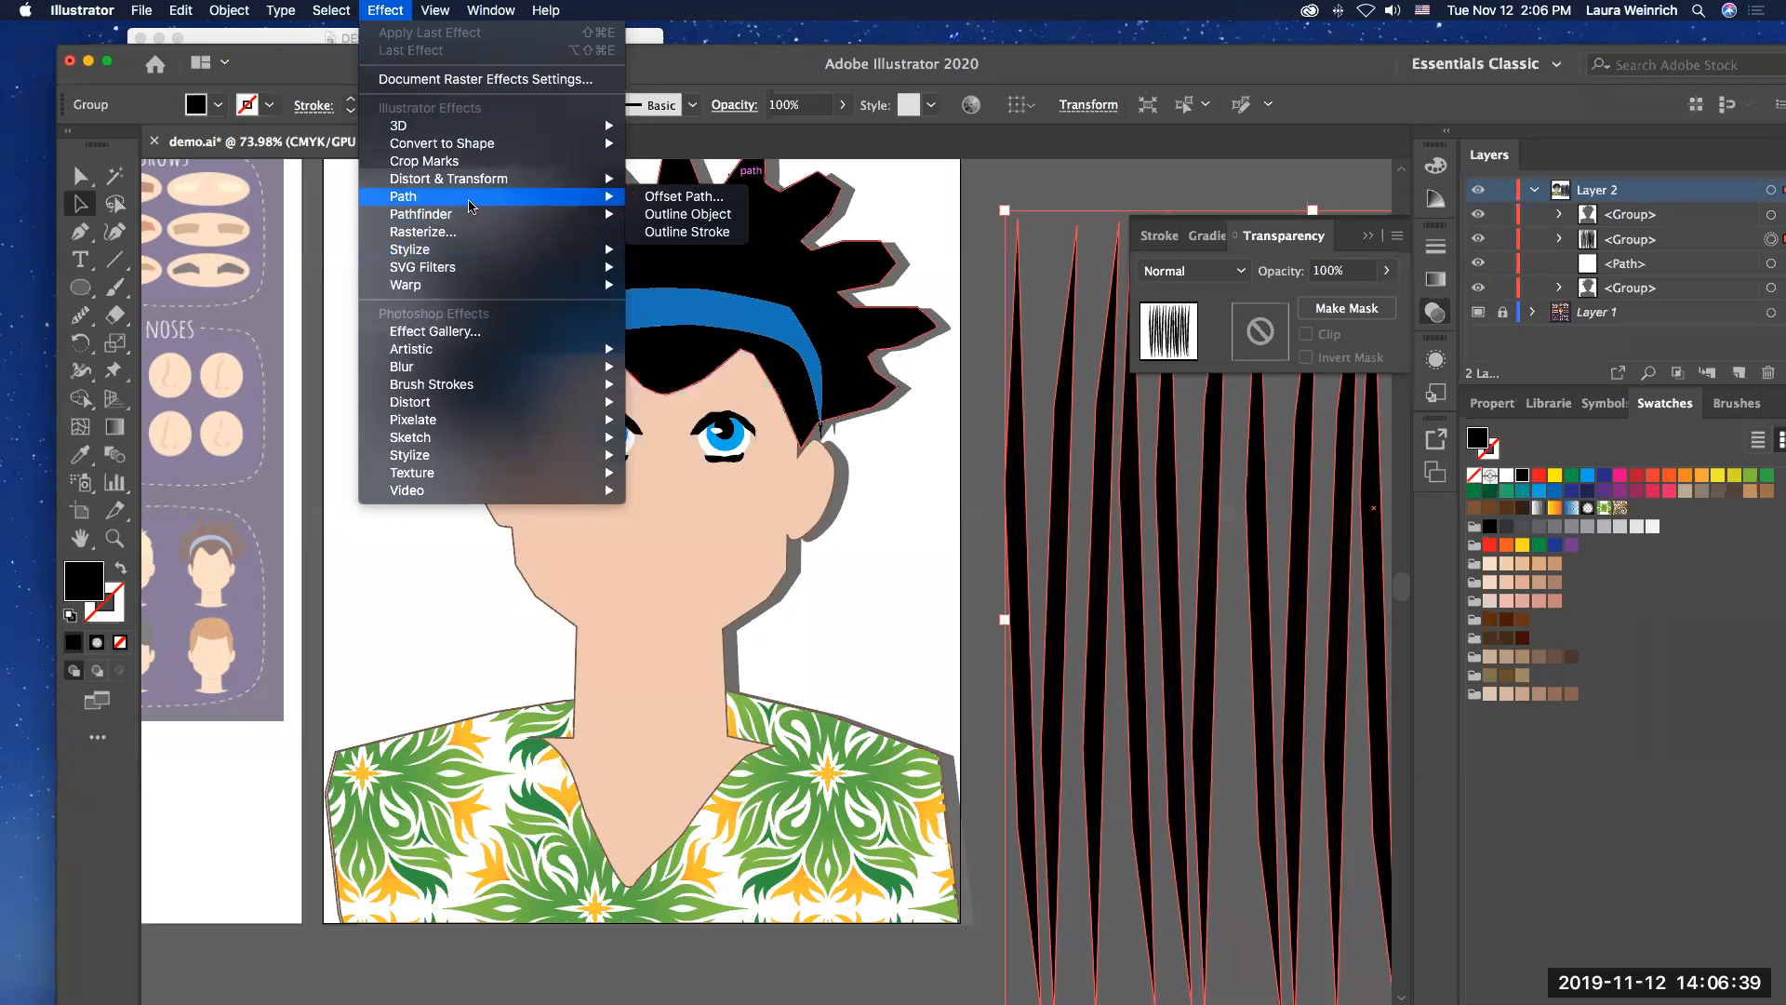
mouse_move(478, 361)
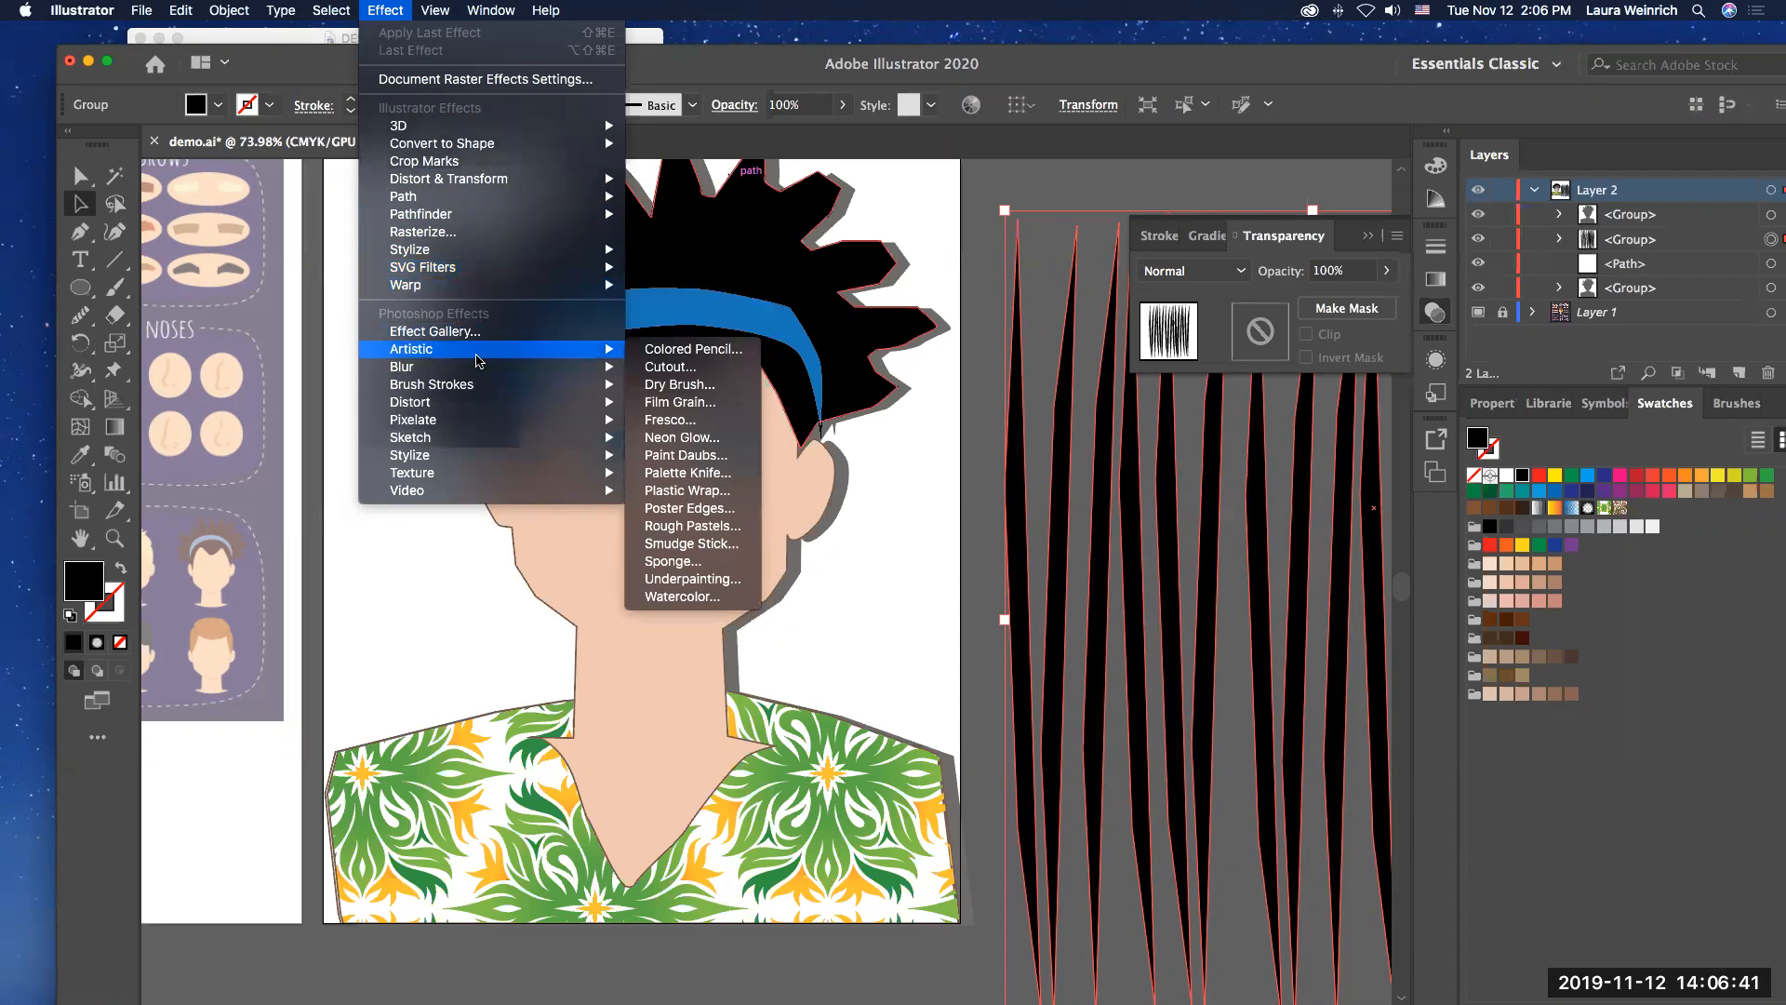
mouse_move(470, 466)
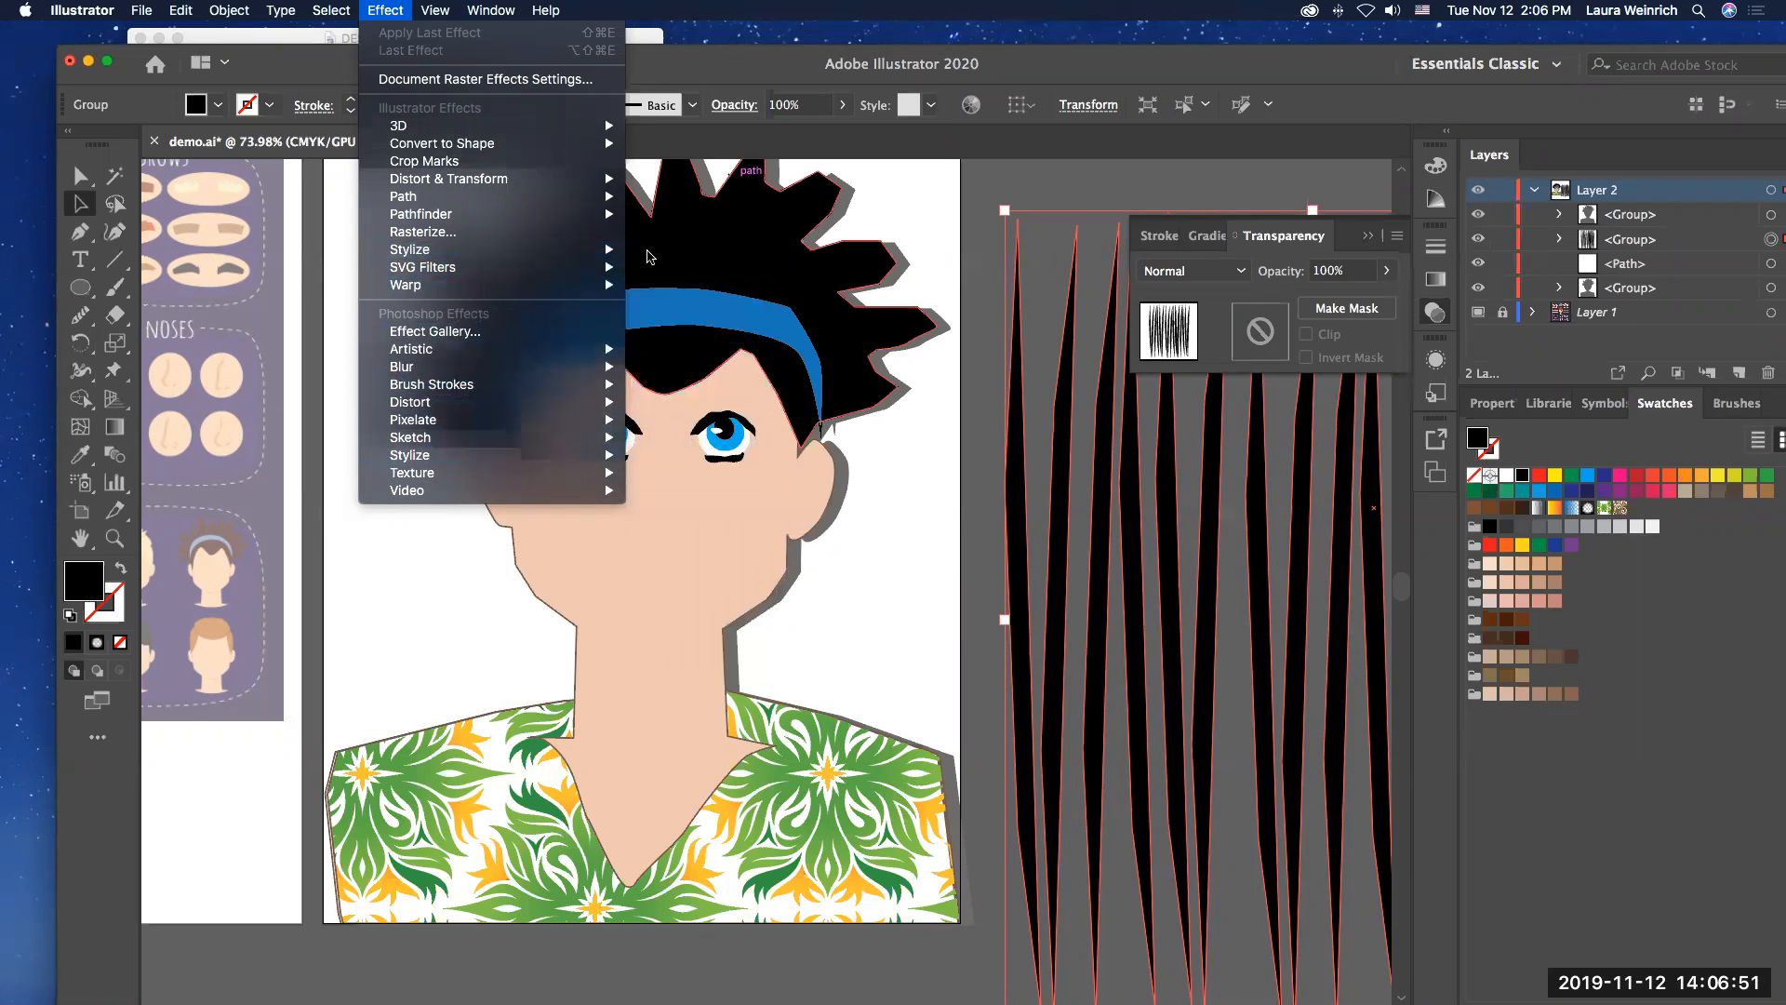
mouse_move(549, 263)
mouse_move(606, 253)
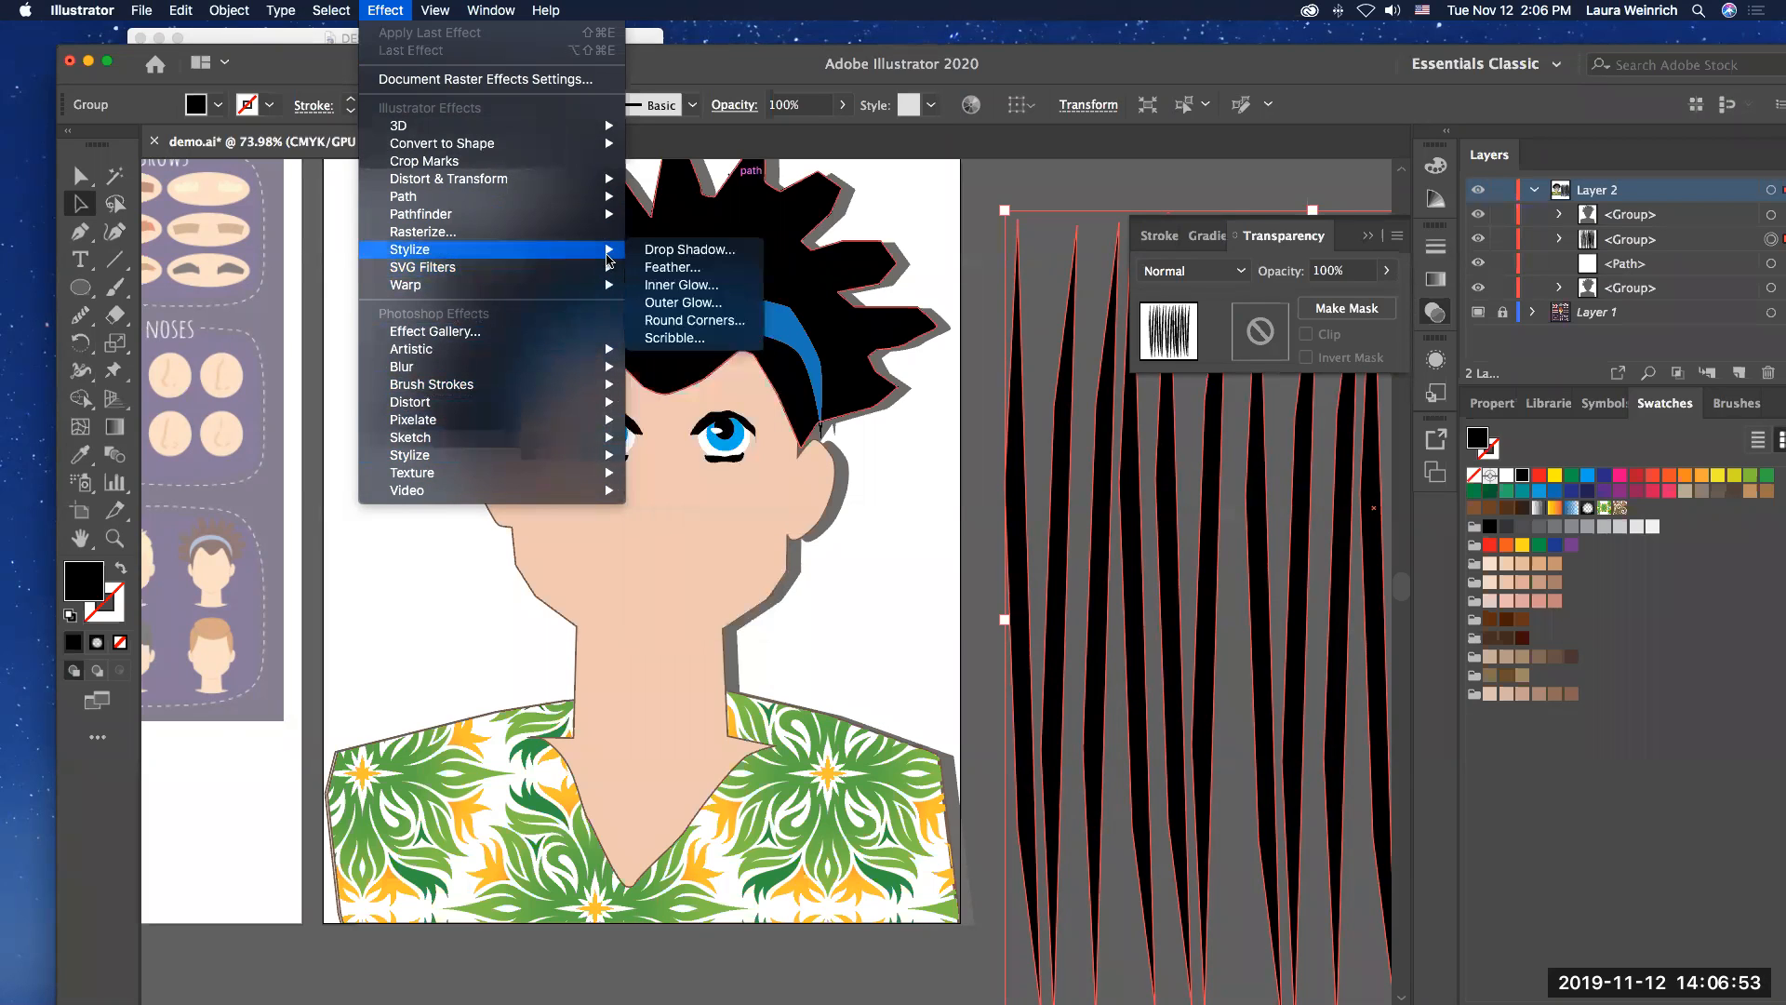
click(658, 258)
click(1003, 635)
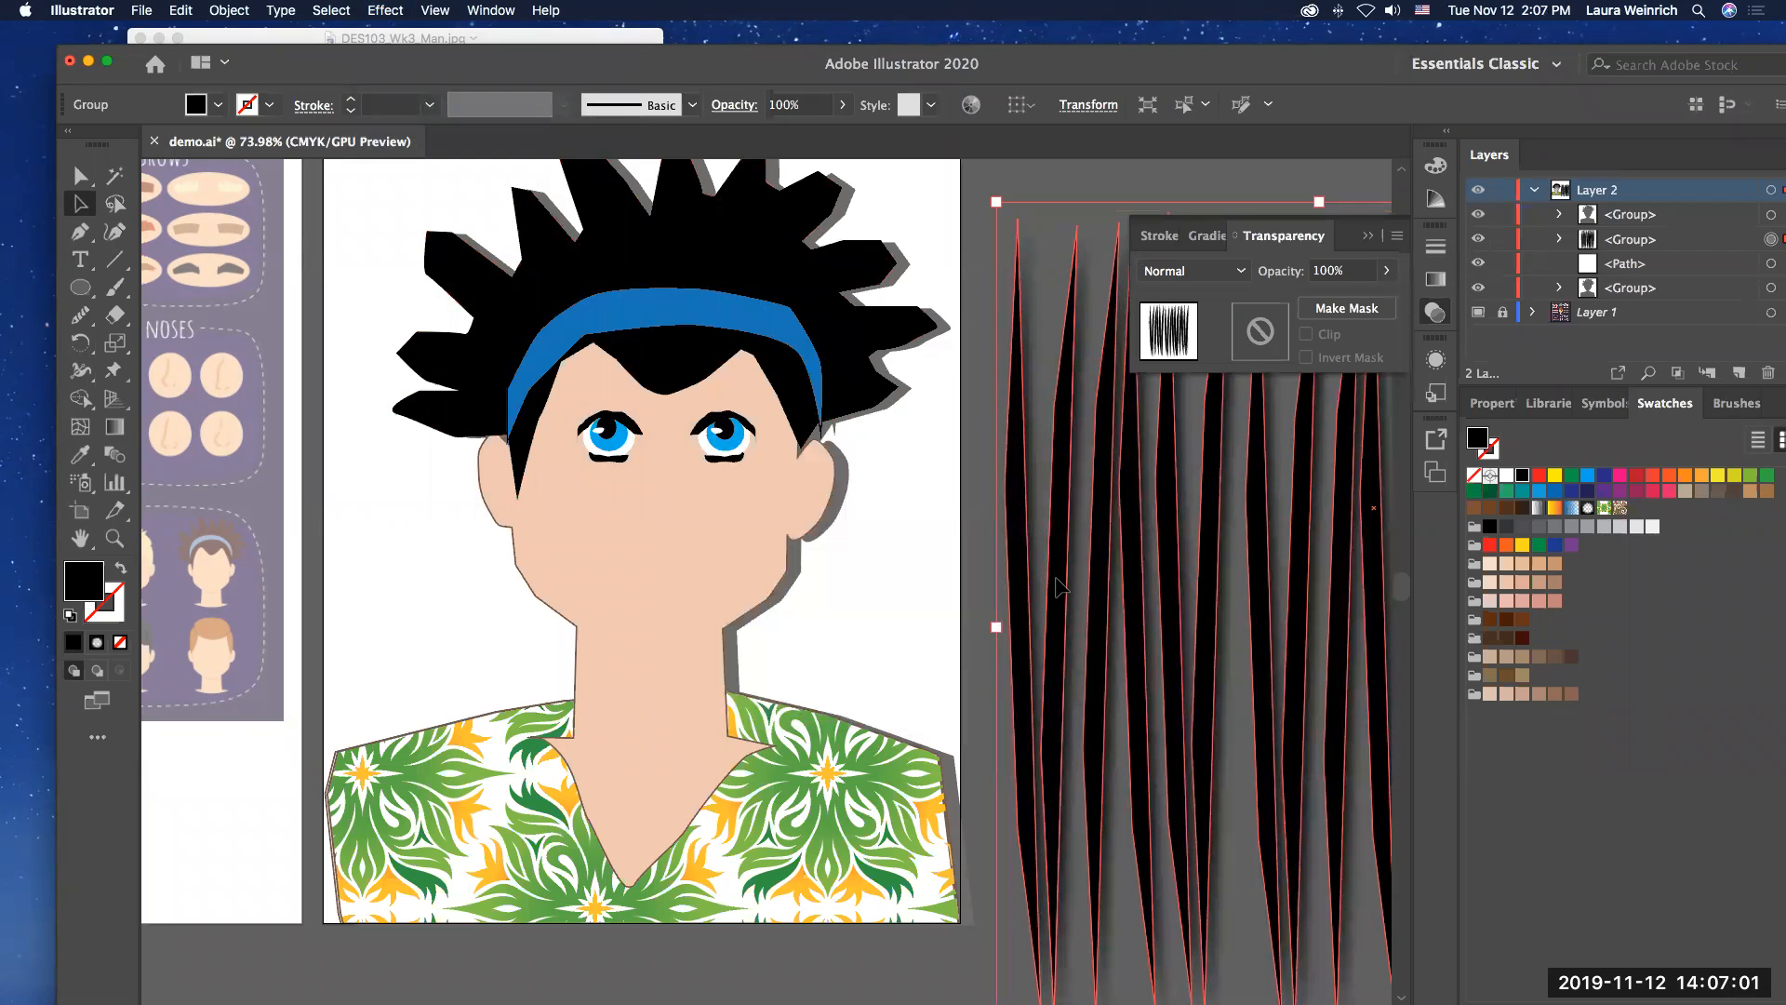
Step: Move the group of slim shapes onto the artboard behind the man so it spans the background, and deselect it
drag(1058, 584, 386, 495)
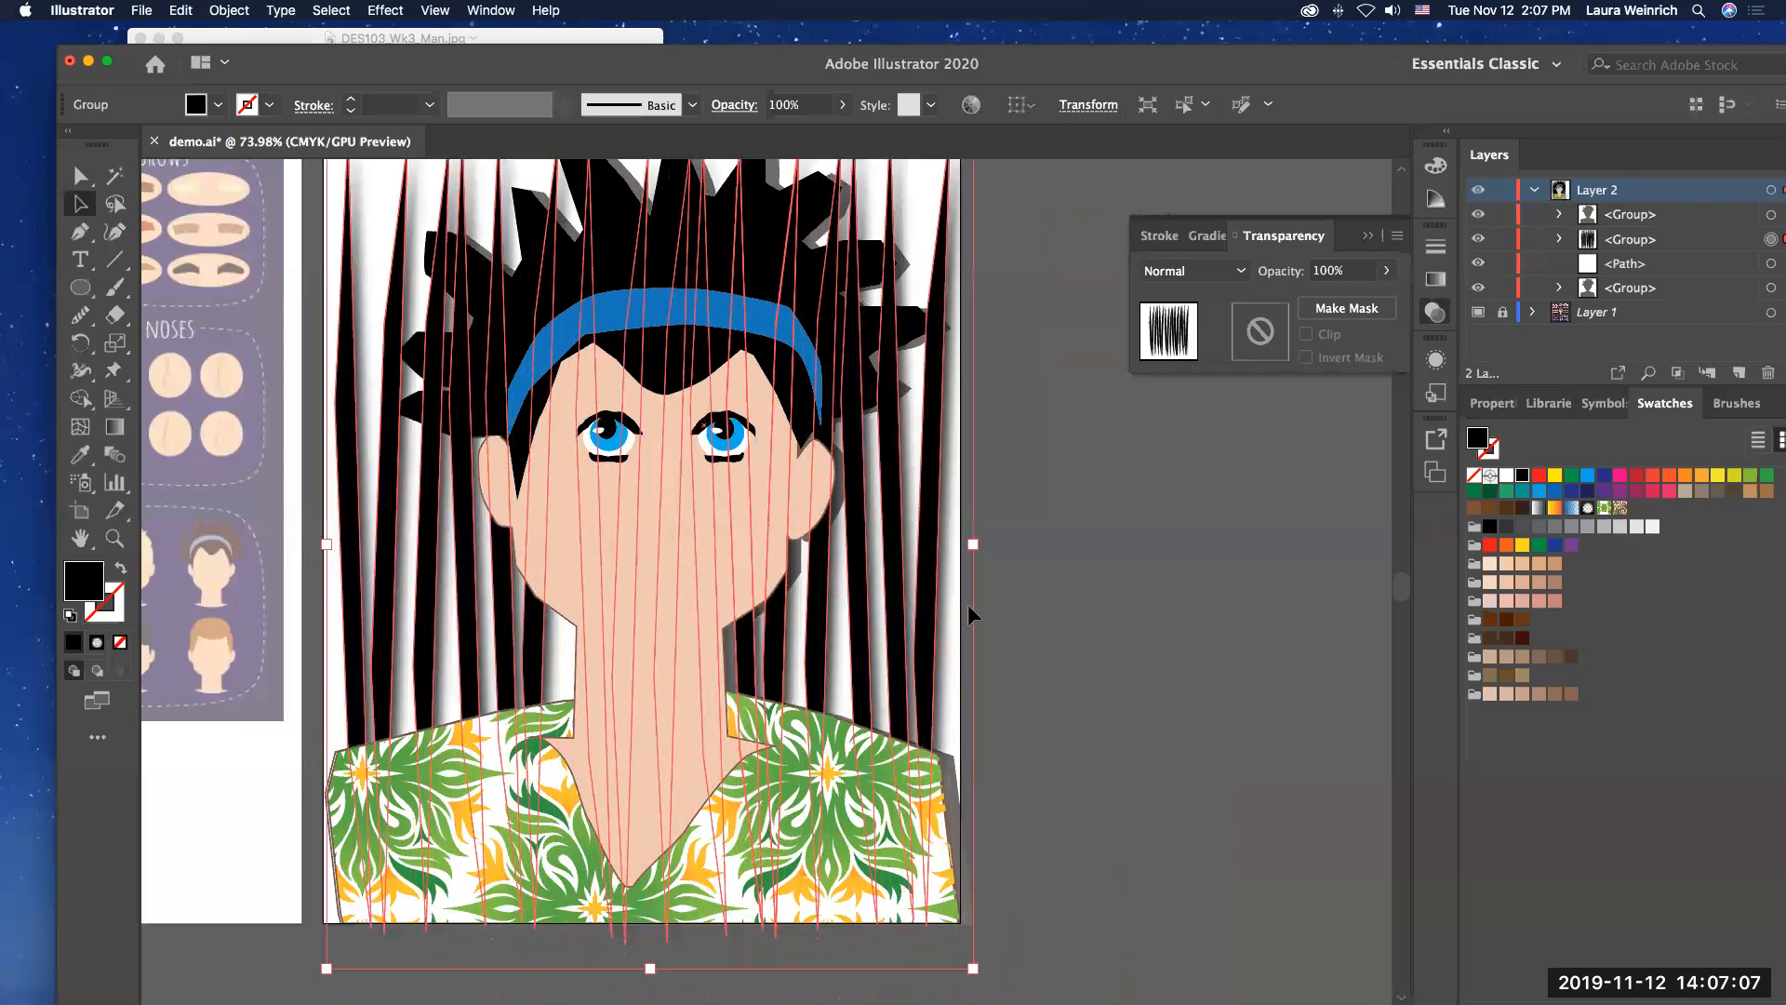
click(1061, 637)
scroll(1063, 642, up, 3)
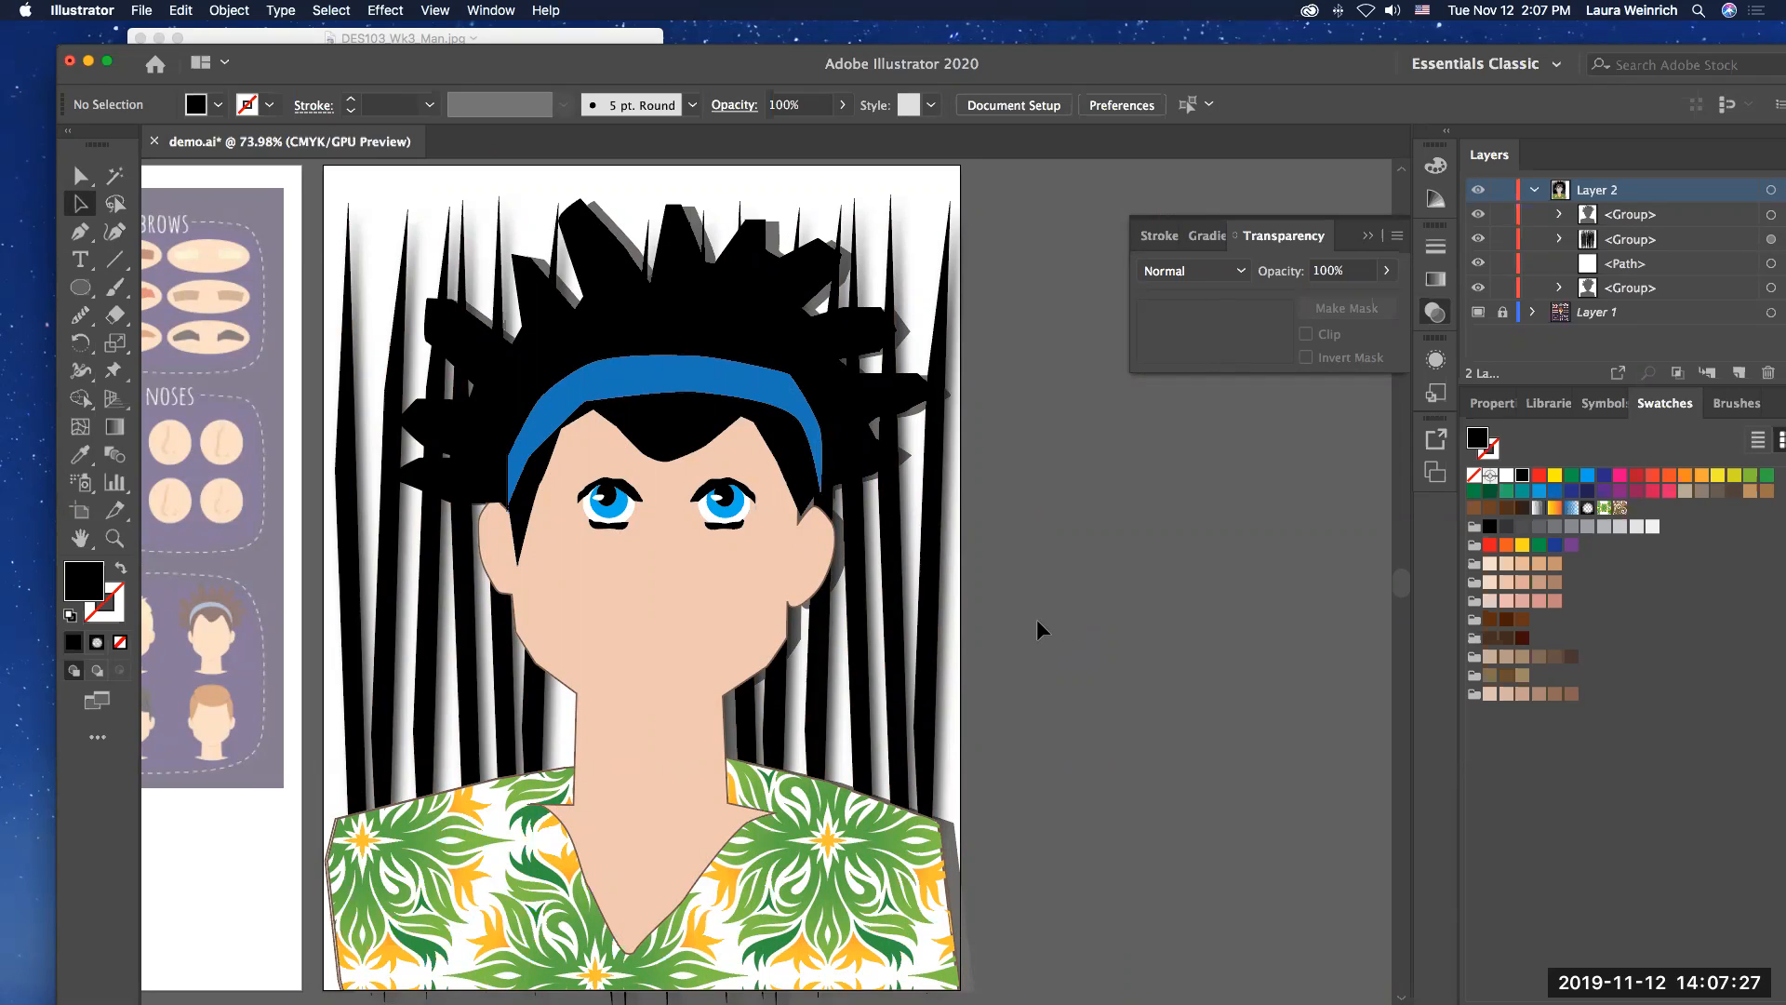
Step: Prepare the Pen tool with no fill and a light brown stroke for tracing the reference's nose samples
scroll(1040, 651, left, 6)
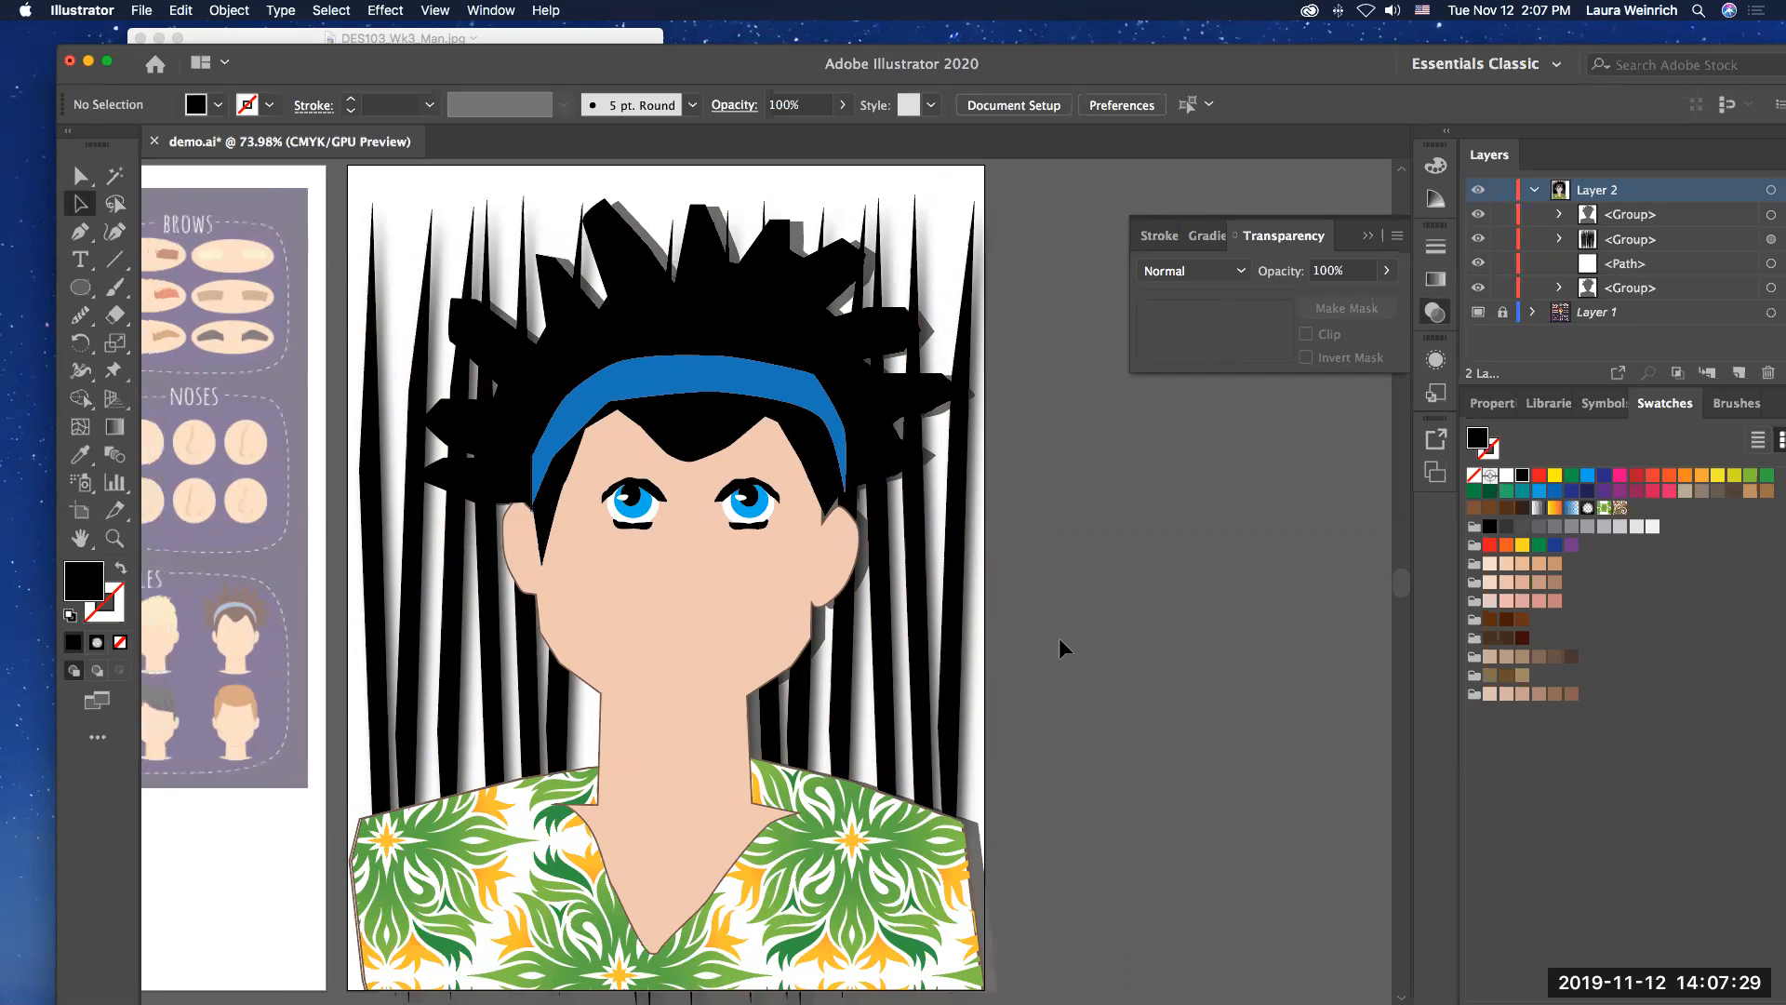
scroll(1064, 646, left, 2)
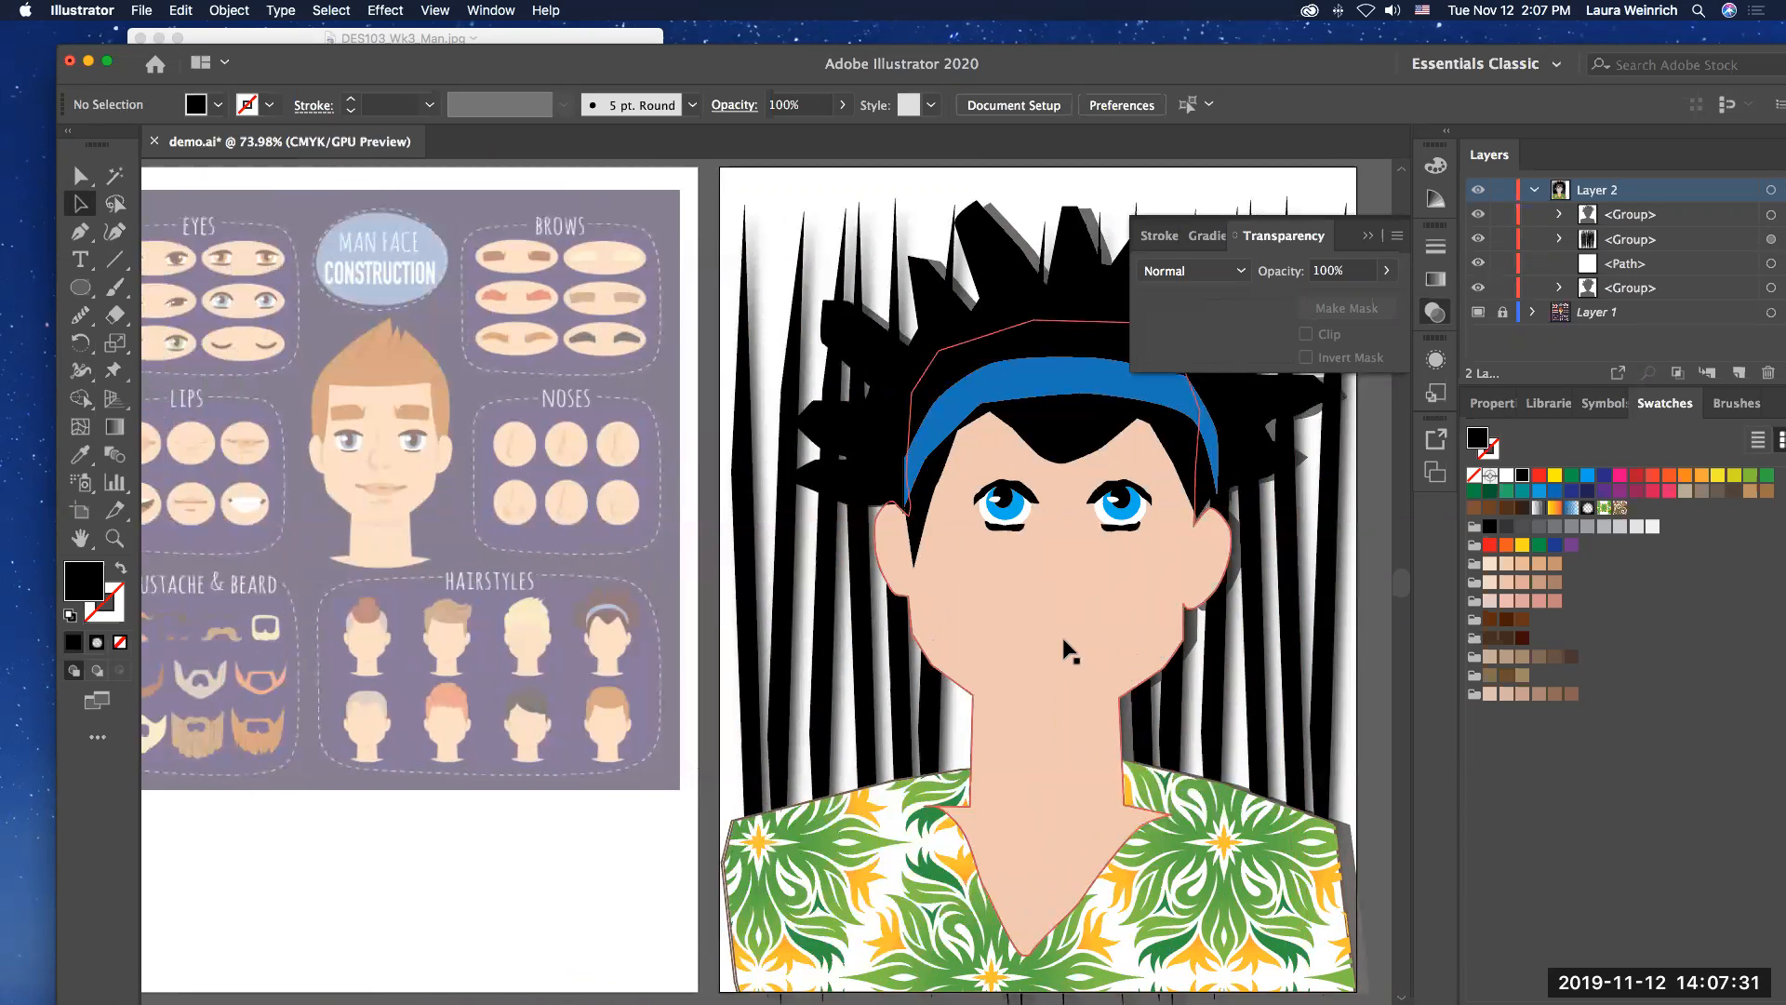
click(114, 538)
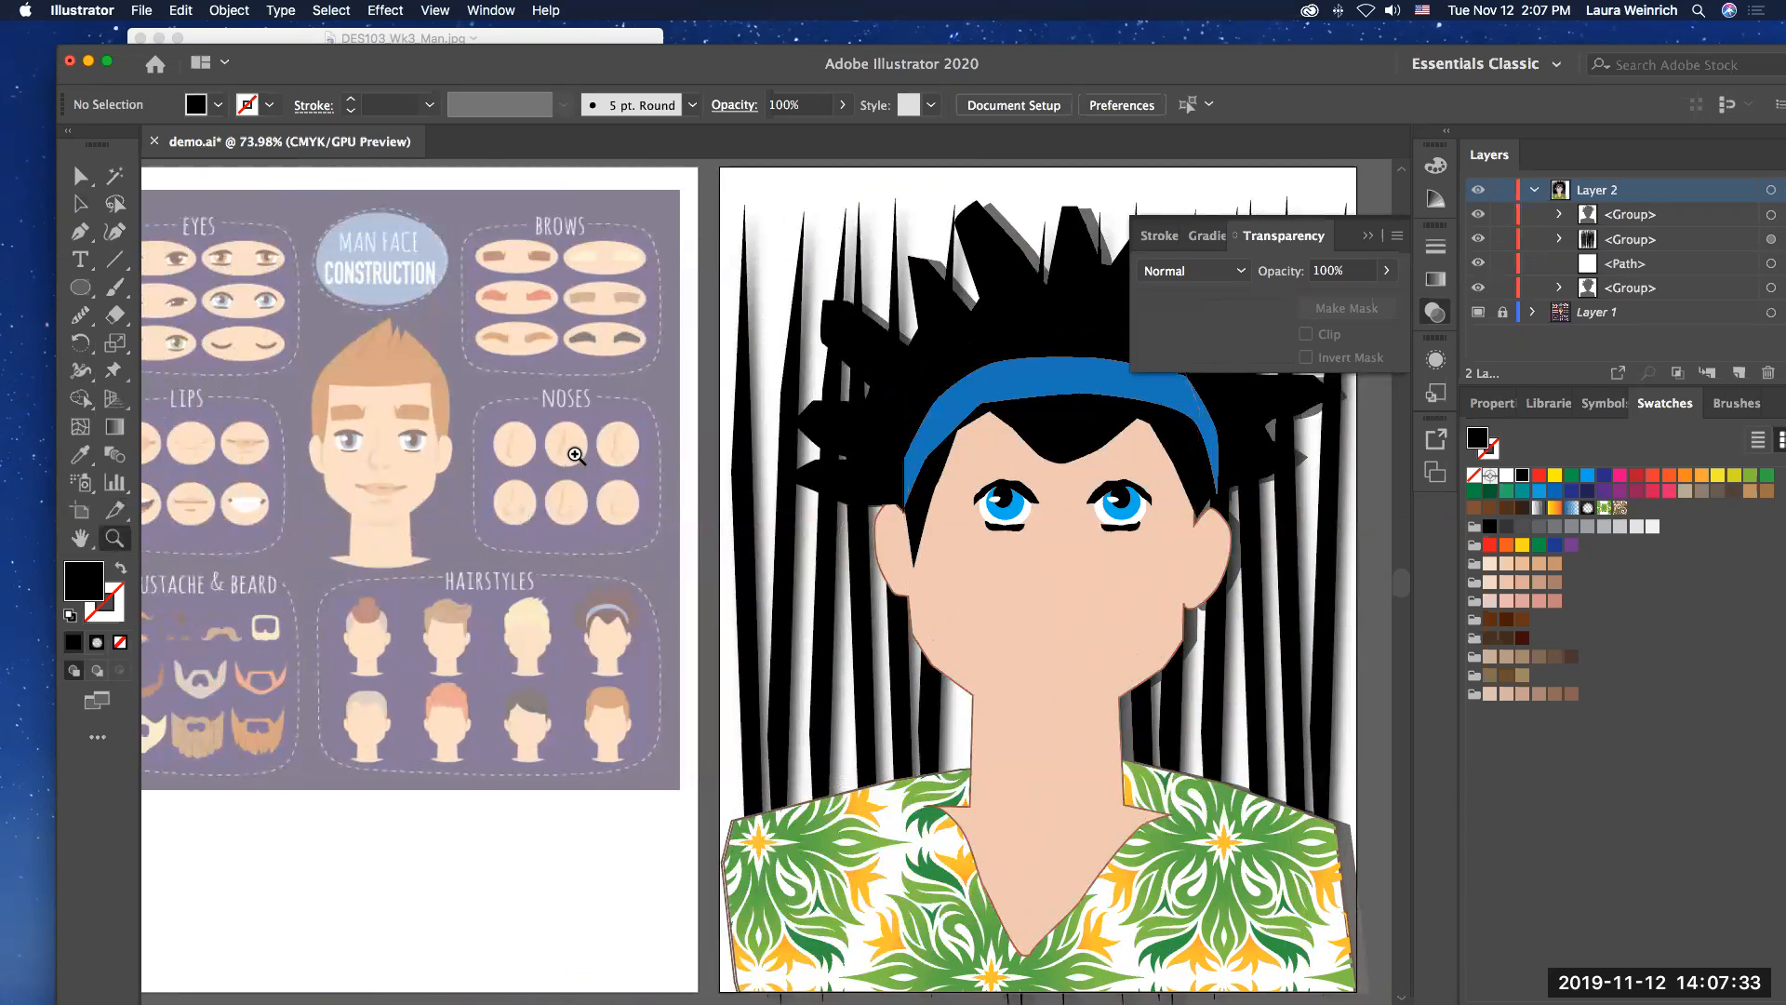
click(640, 561)
click(763, 637)
click(763, 637)
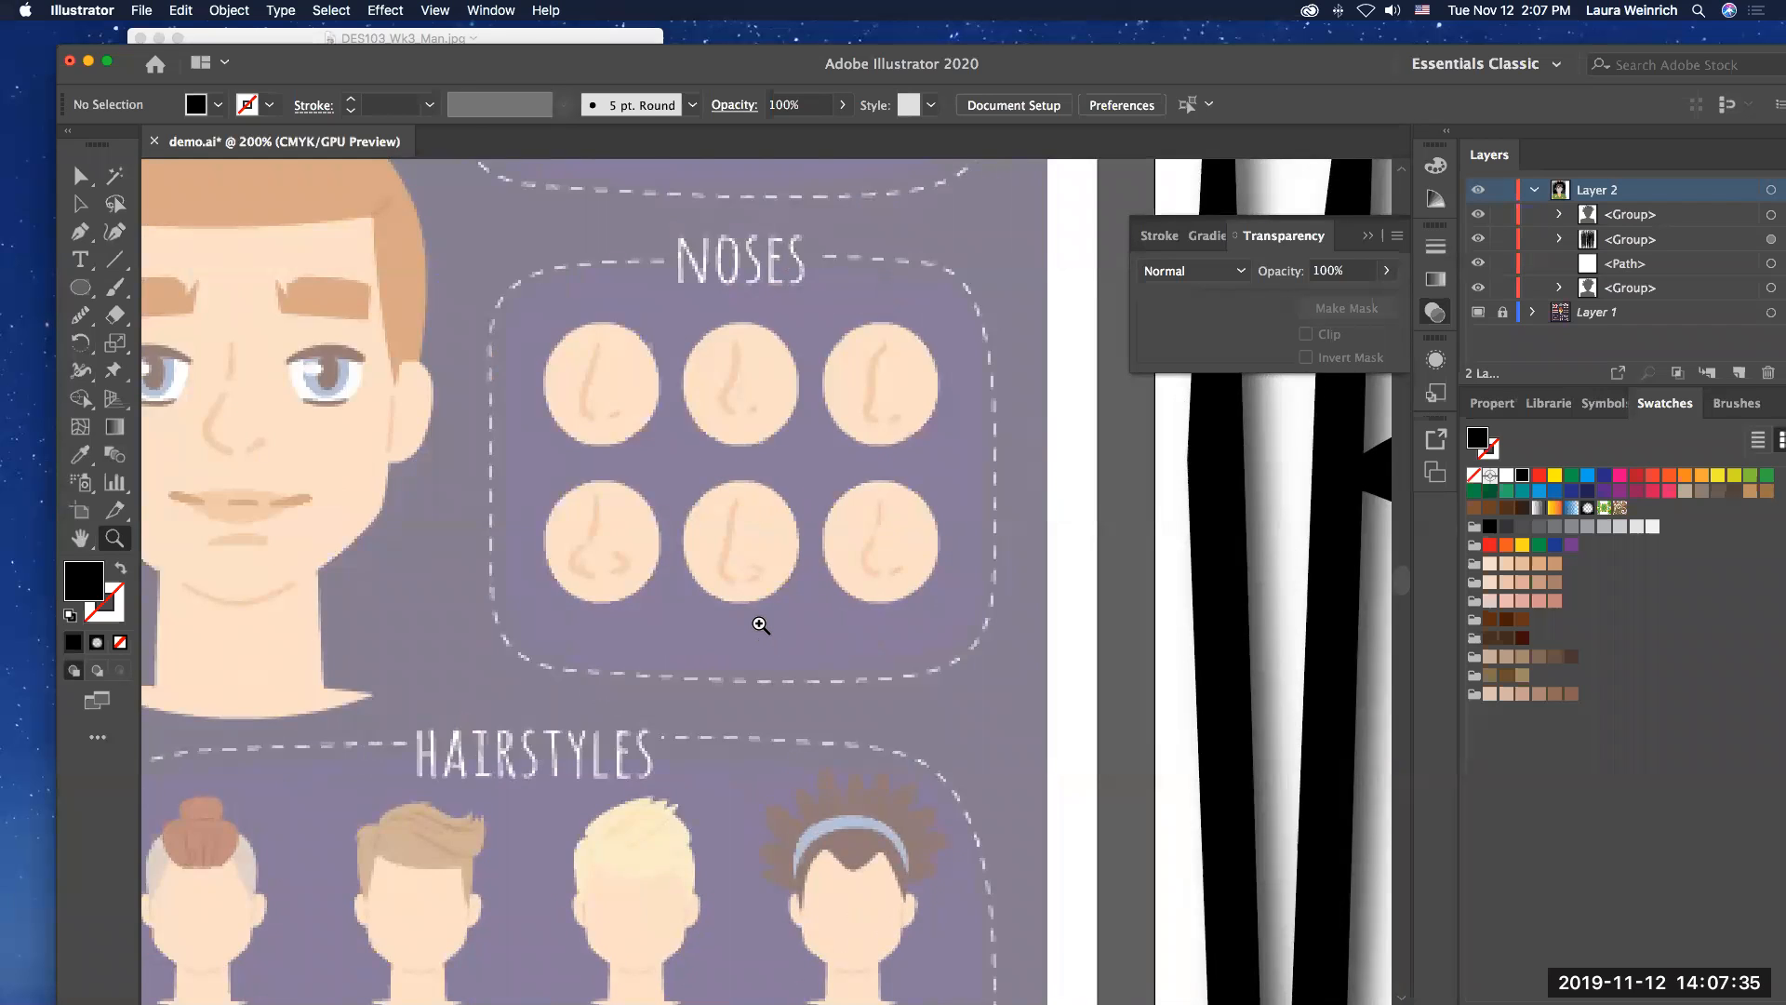
click(763, 637)
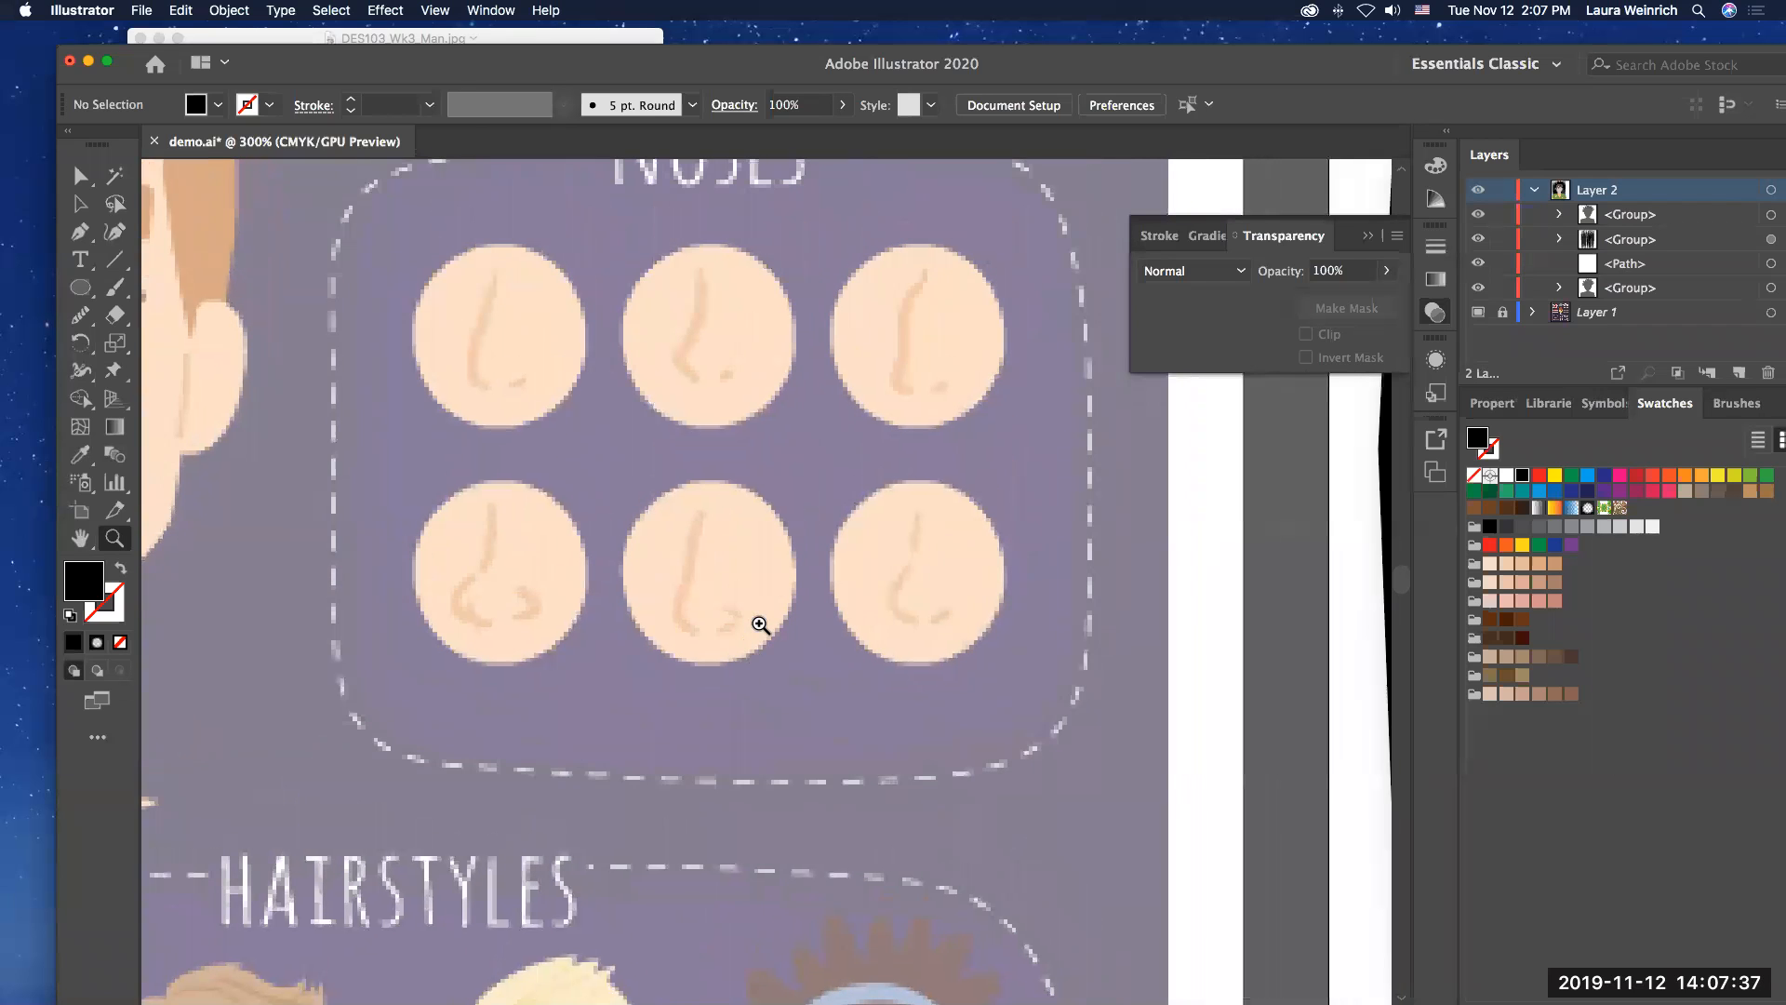
scroll(761, 624, right, 1)
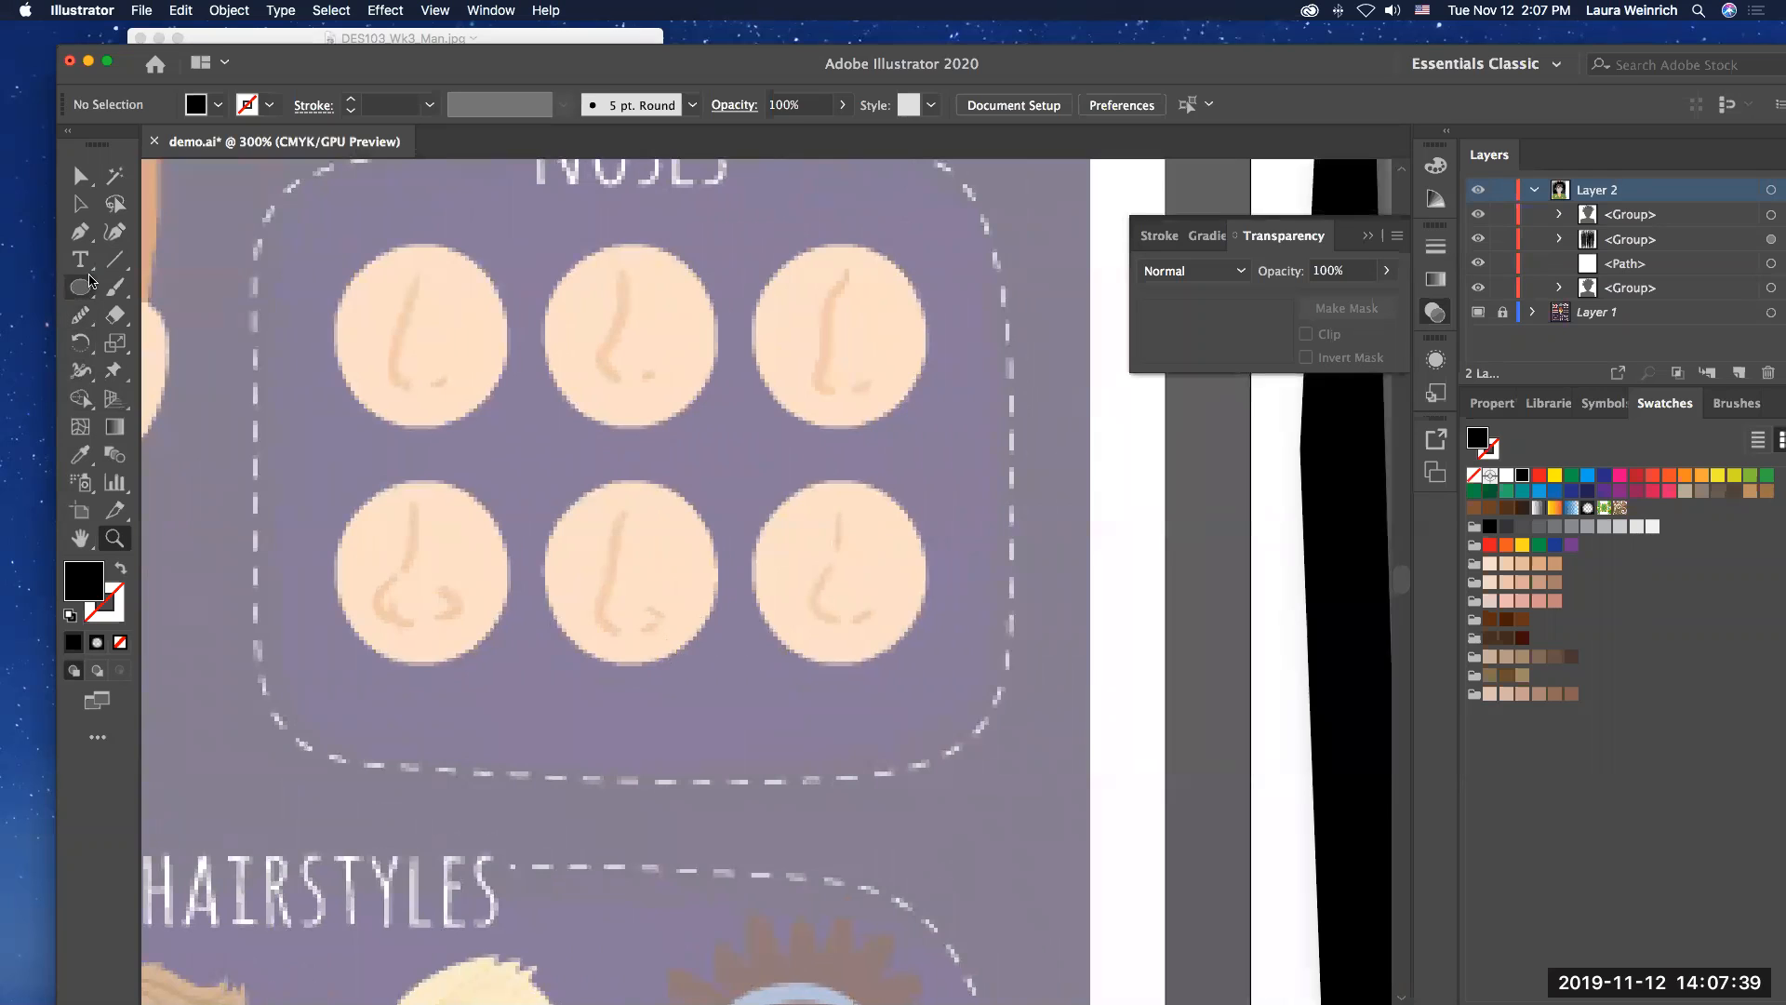
click(75, 238)
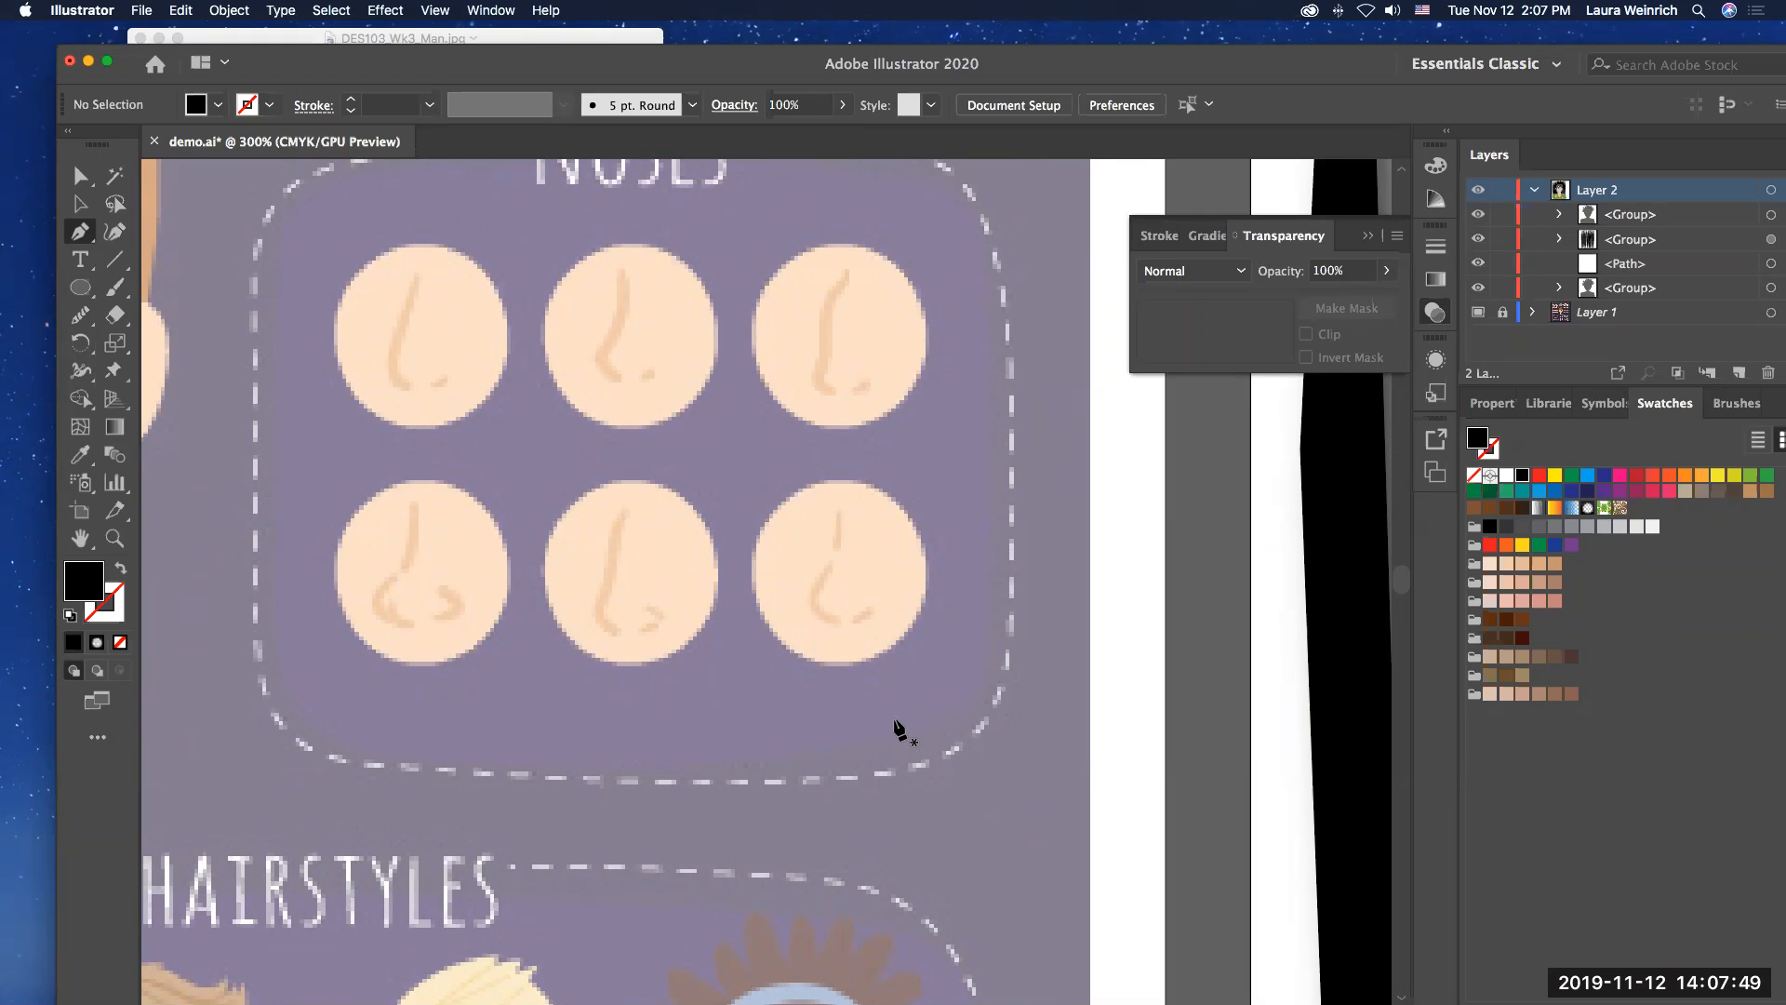
scroll(895, 721, right, 1)
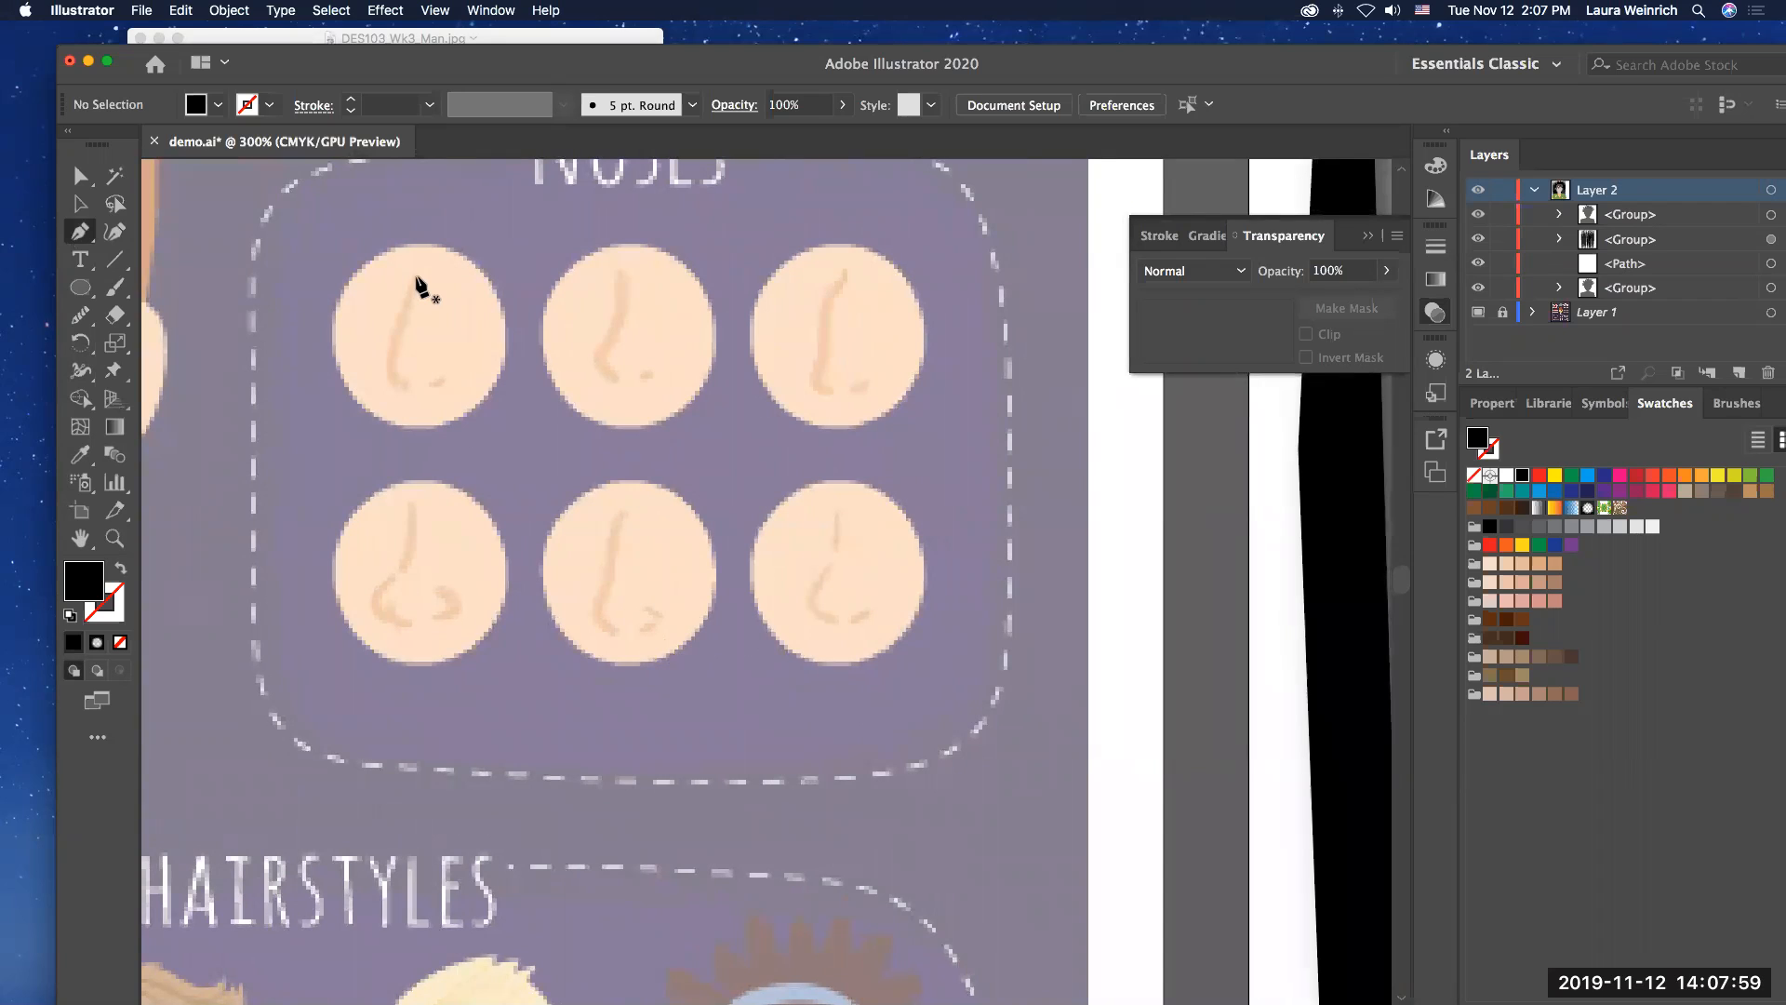
click(1521, 619)
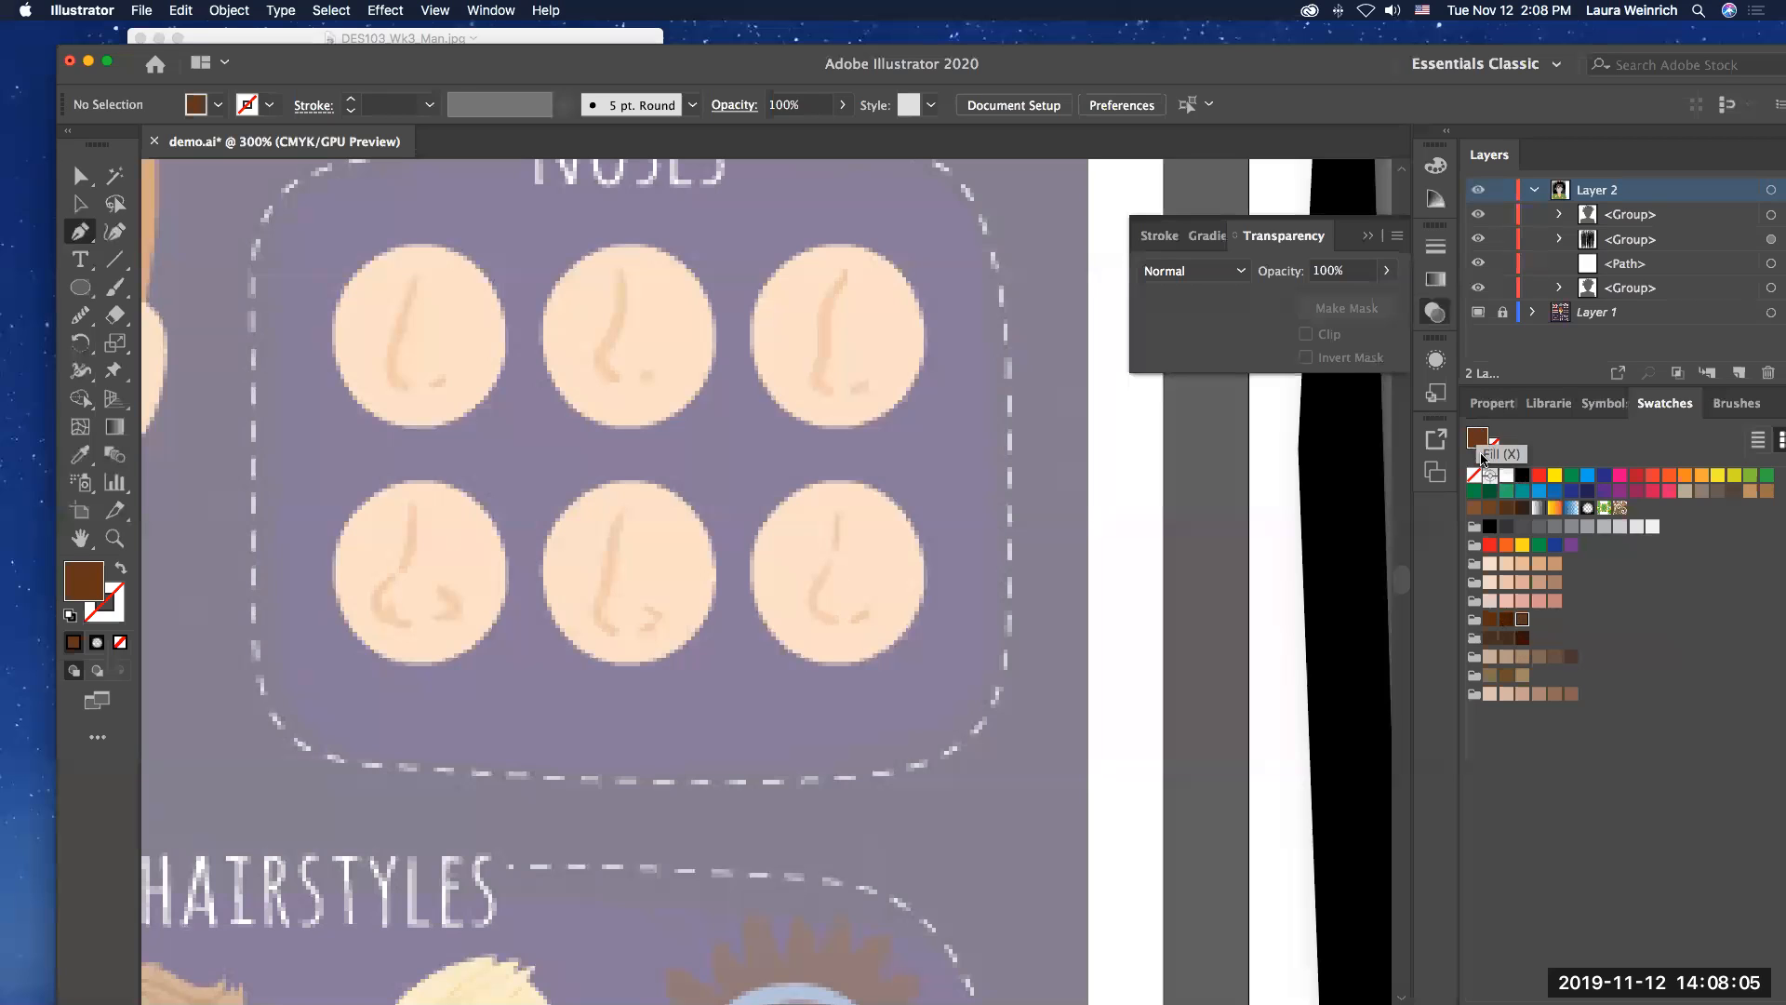
click(1475, 477)
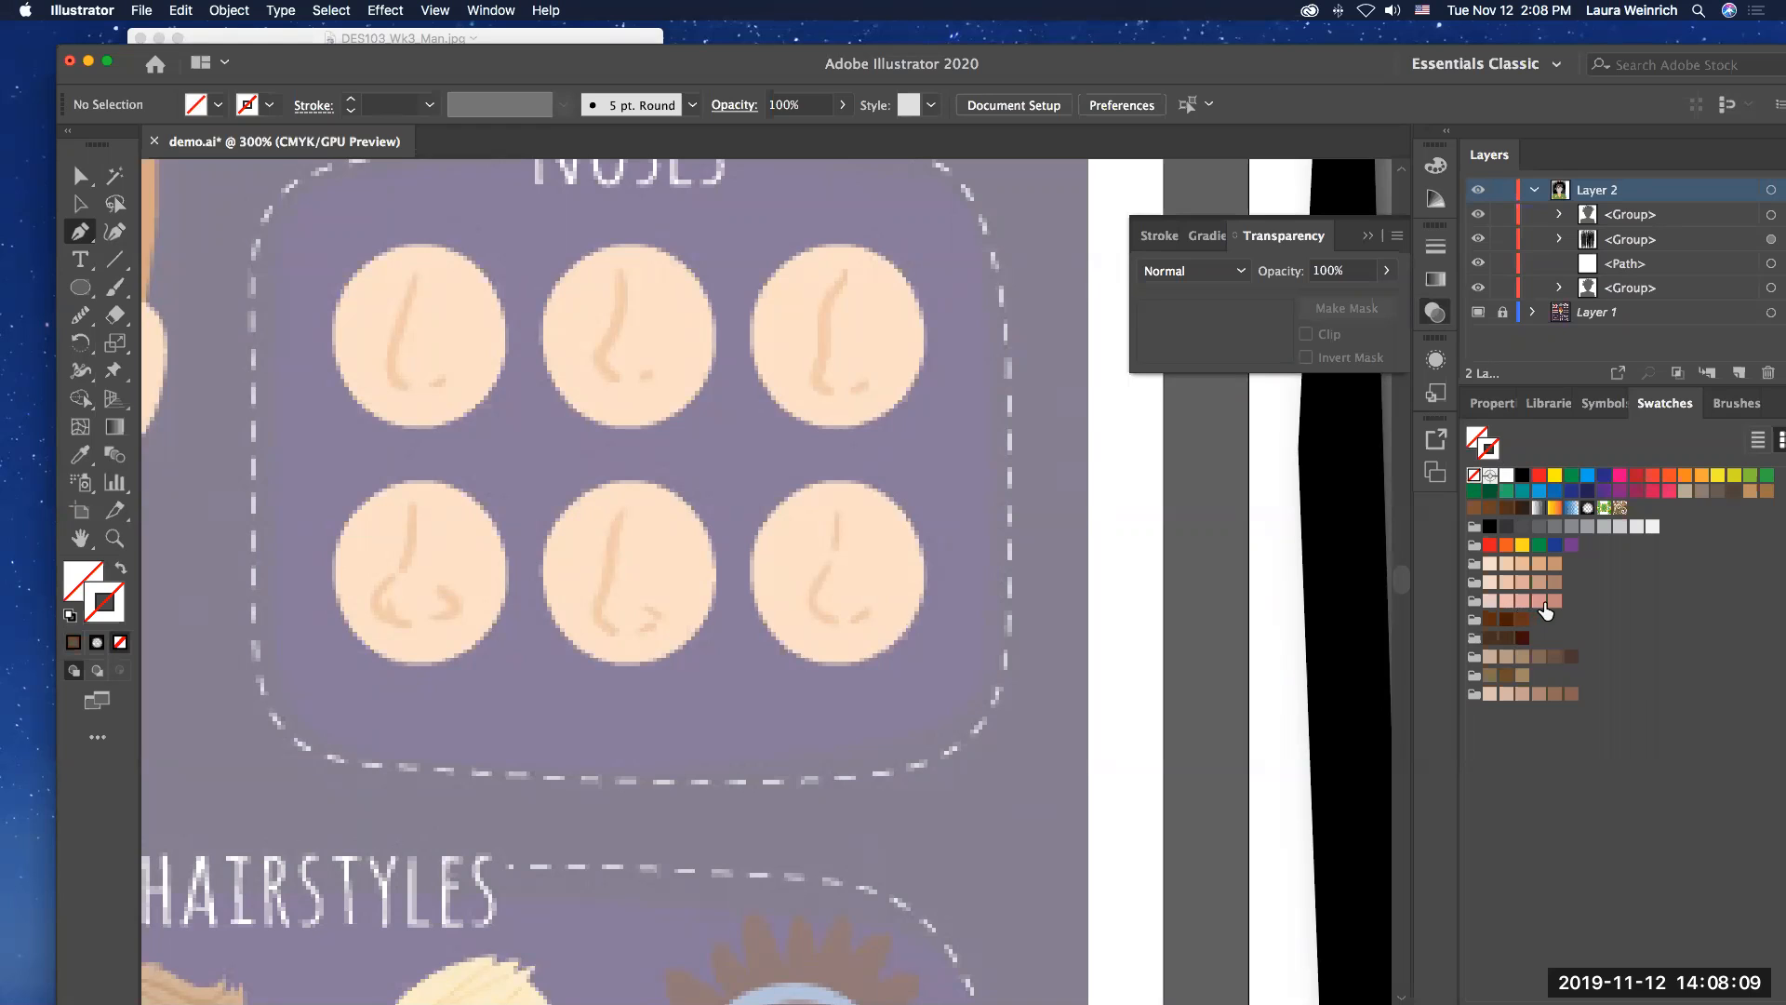
click(1523, 657)
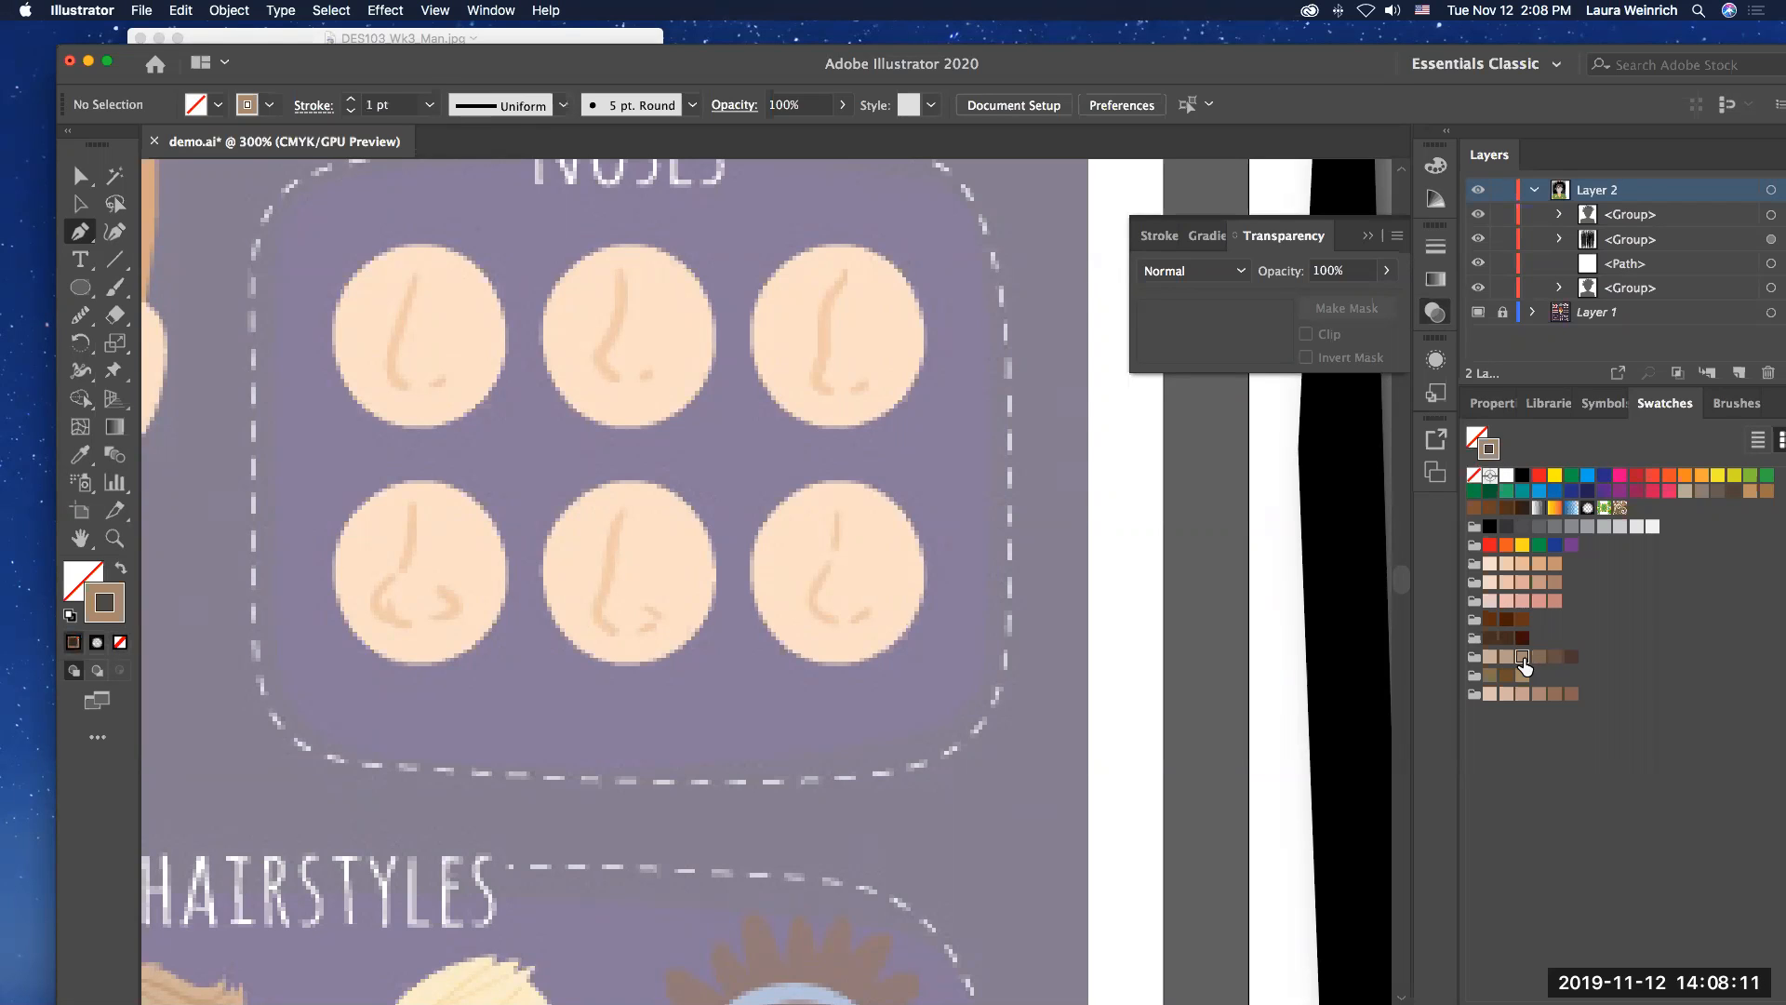
Step: Trace the bridge and curved tip of the first nose sample as one open Pen path
click(416, 275)
drag(415, 285, 393, 377)
click(390, 375)
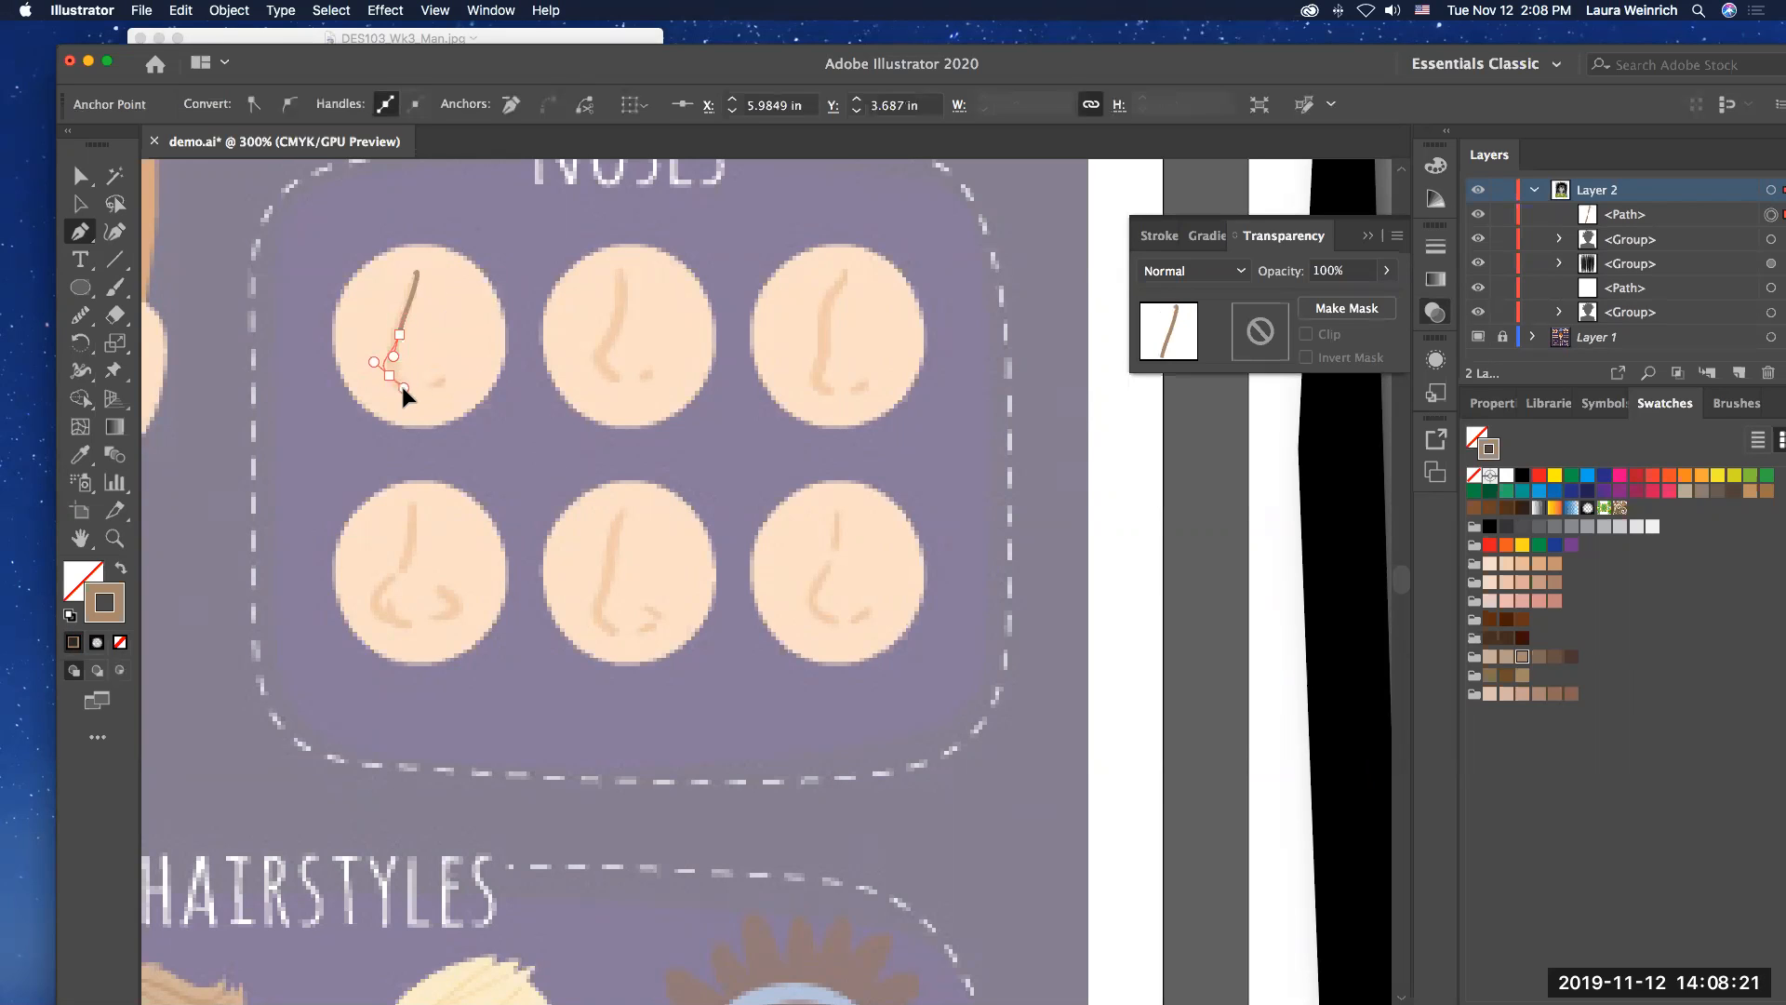
drag(397, 388, 401, 389)
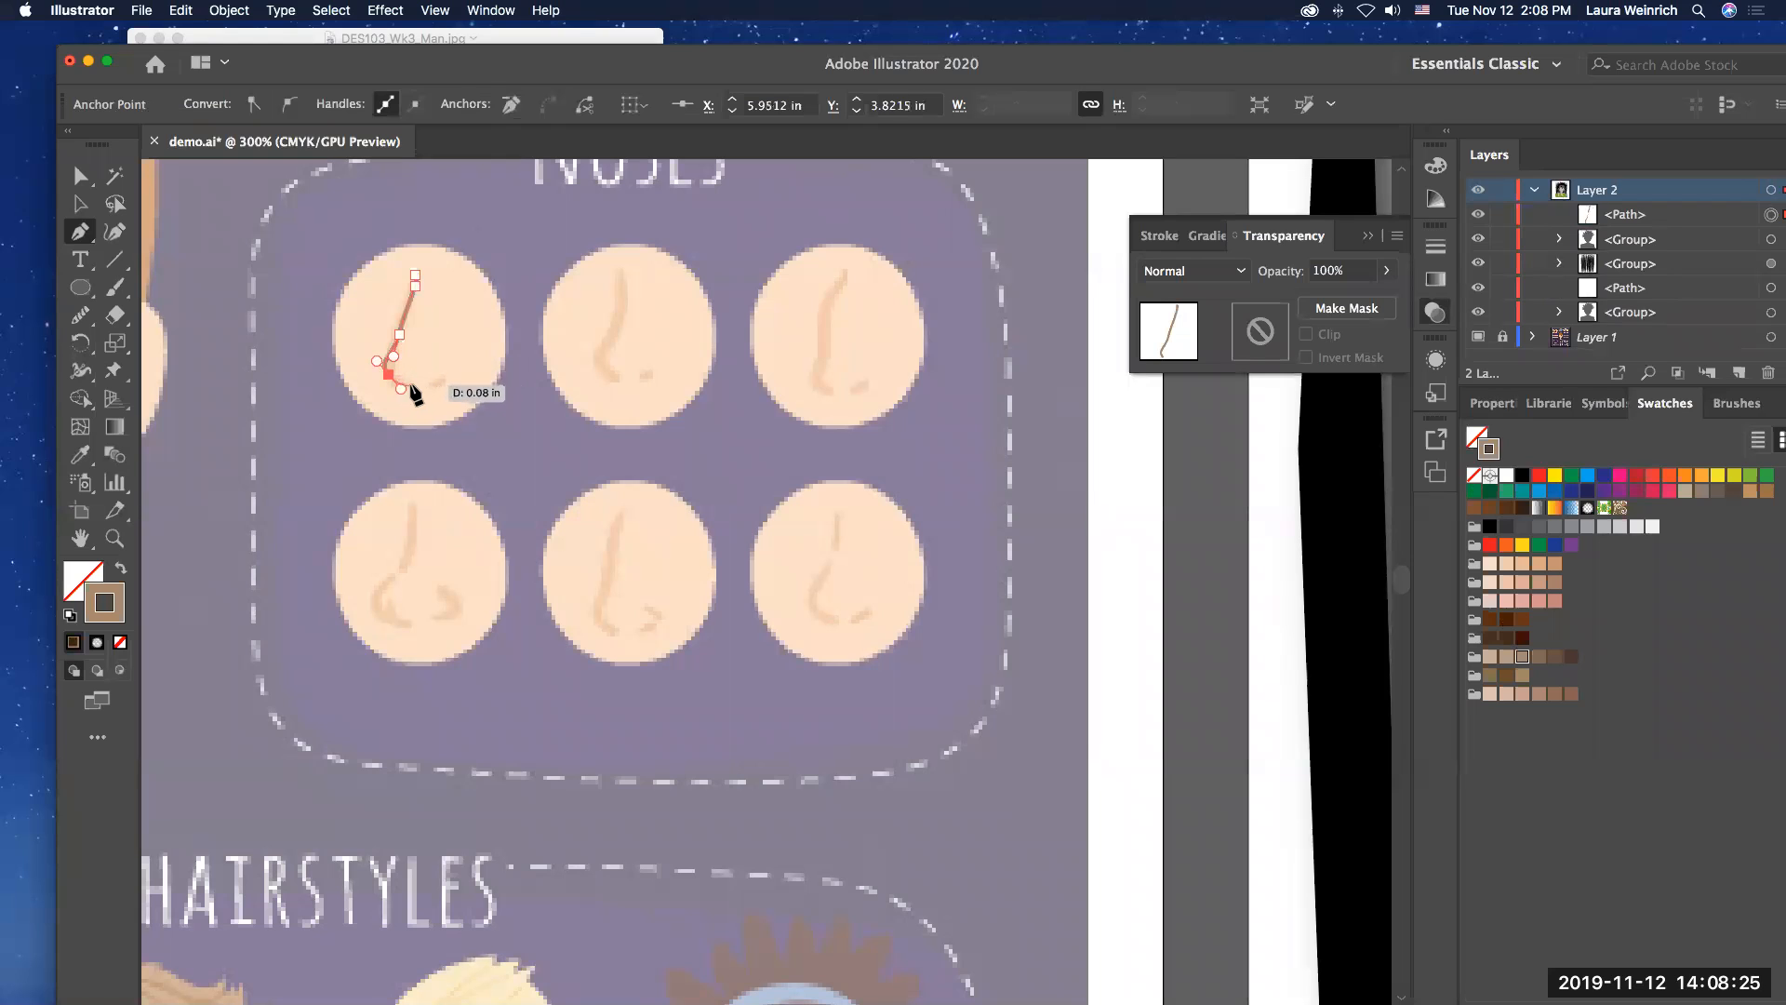
click(417, 382)
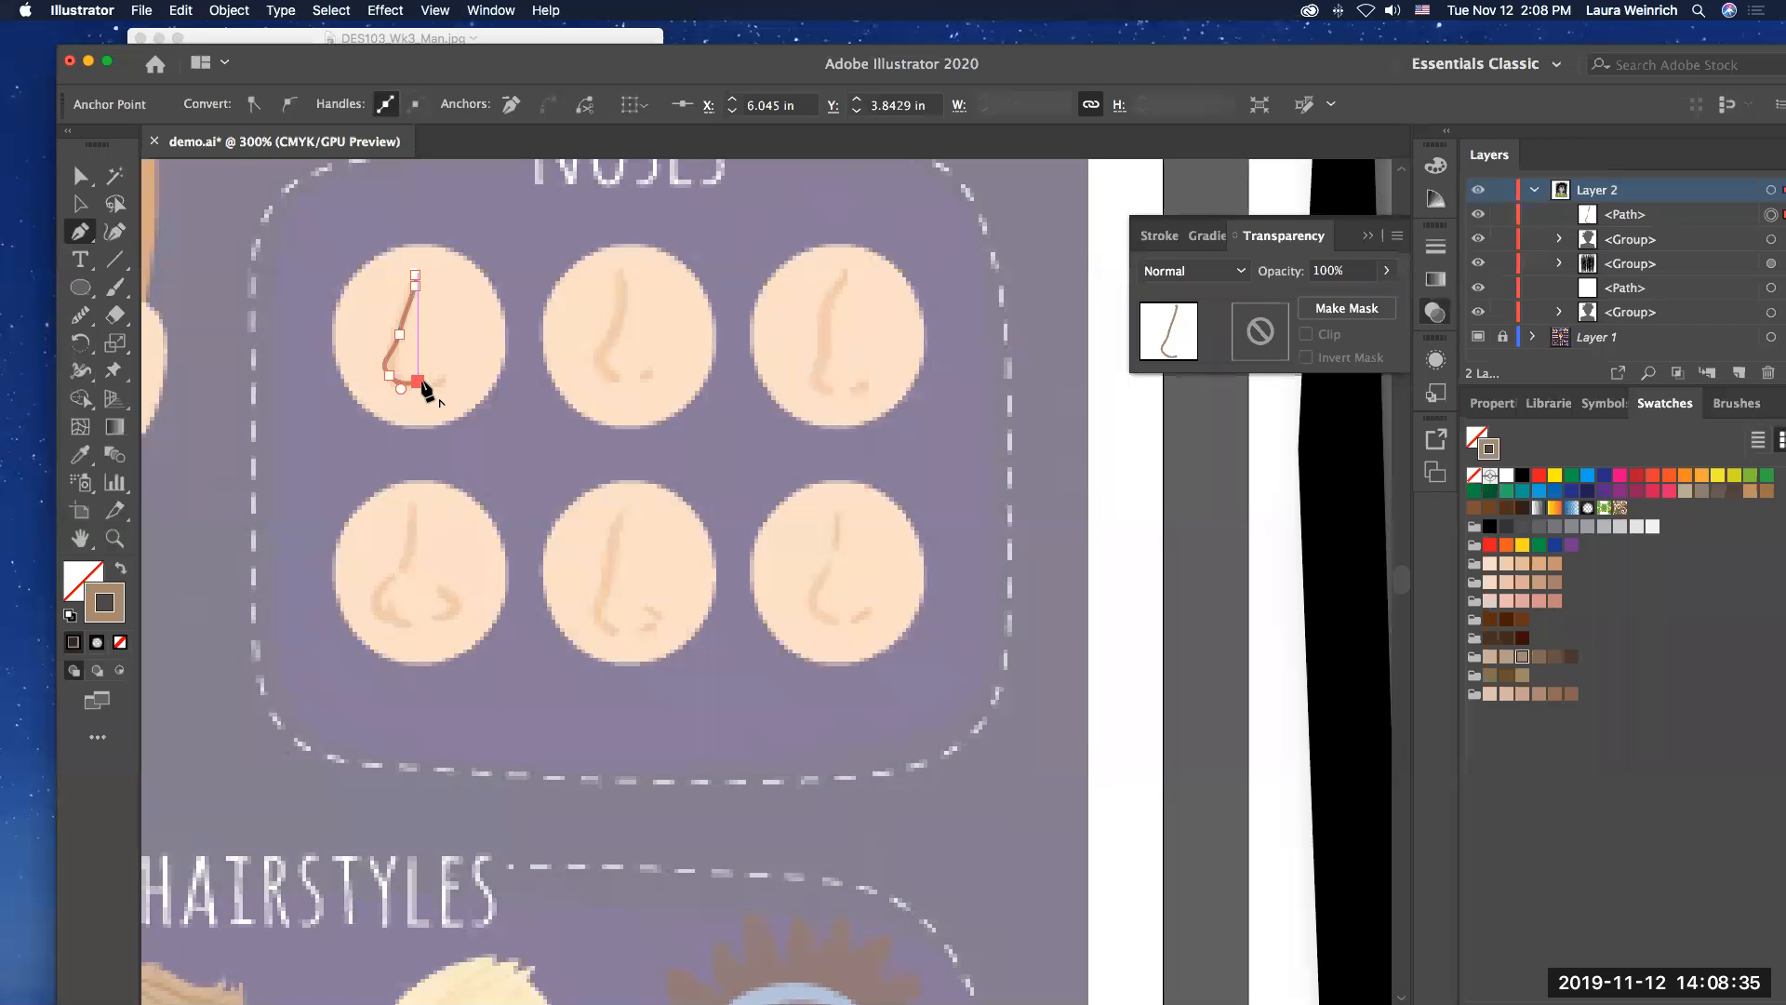
Step: Draw a short separate curved path for the first nose sample's nostril and deselect it
mouse_move(420, 382)
mouse_down()
mouse_move(491, 402)
mouse_move(437, 391)
mouse_up()
click(433, 379)
drag(428, 382, 451, 400)
click(85, 181)
click(452, 335)
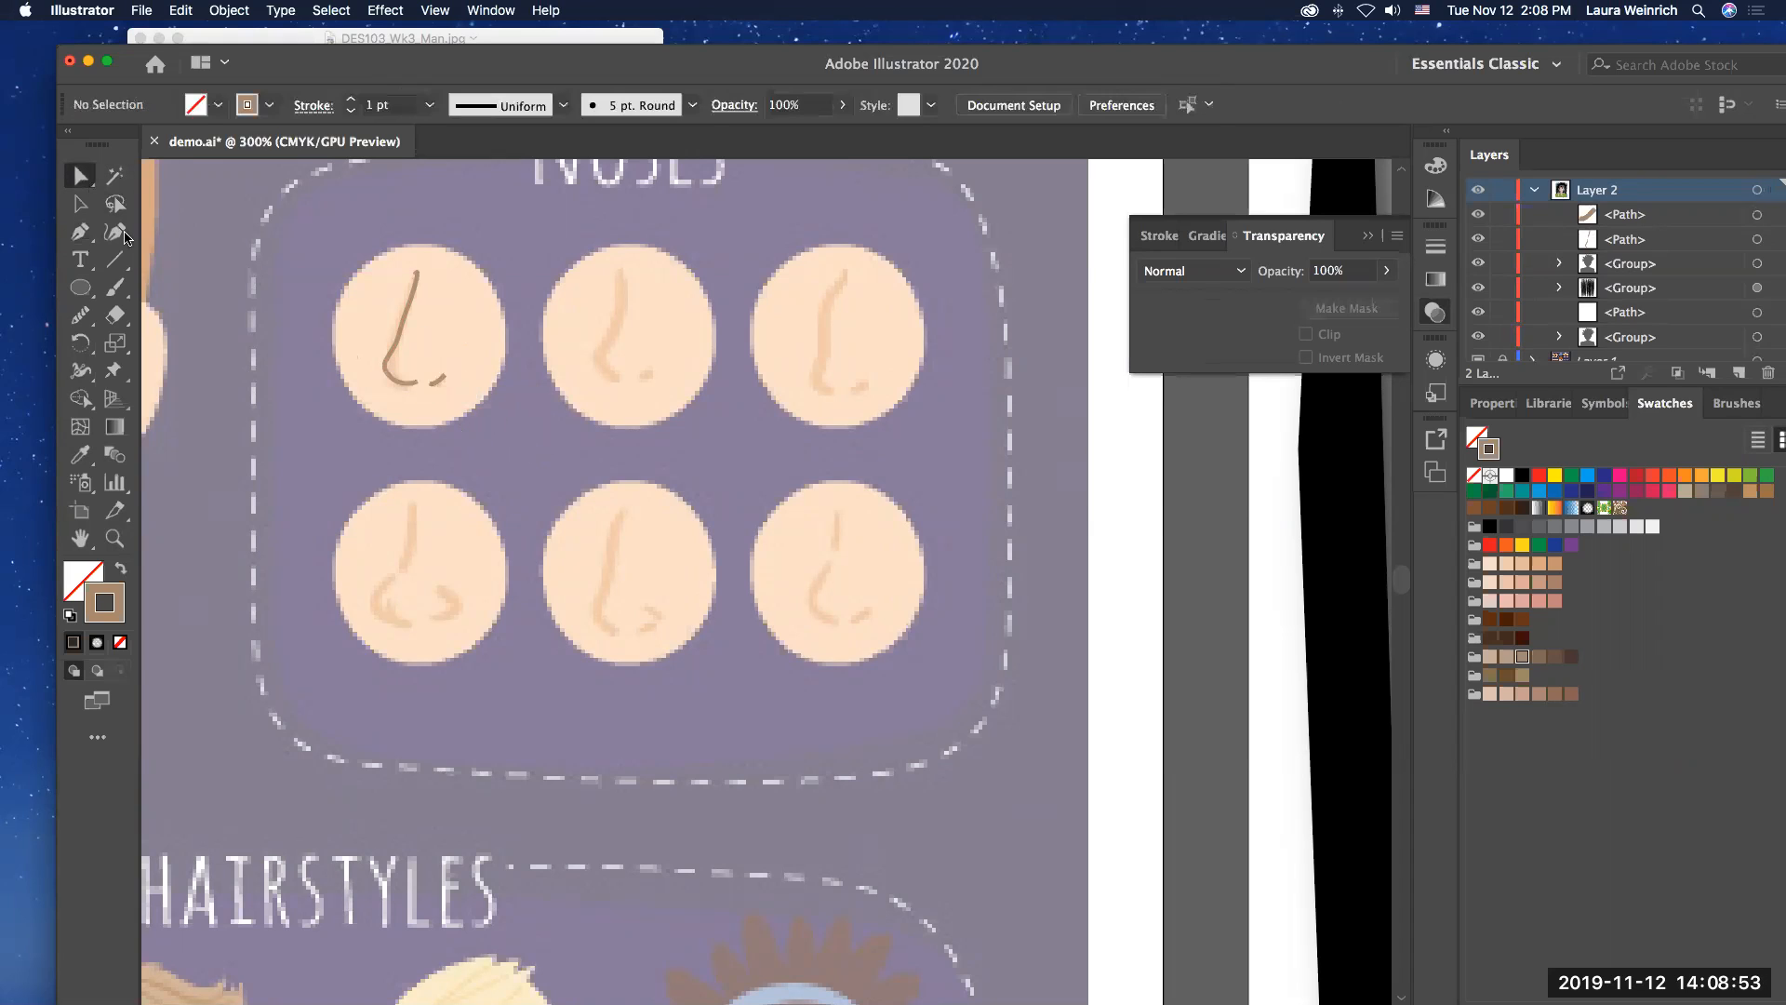
Step: Select the nose line and the nostril line and group them
click(80, 204)
click(397, 344)
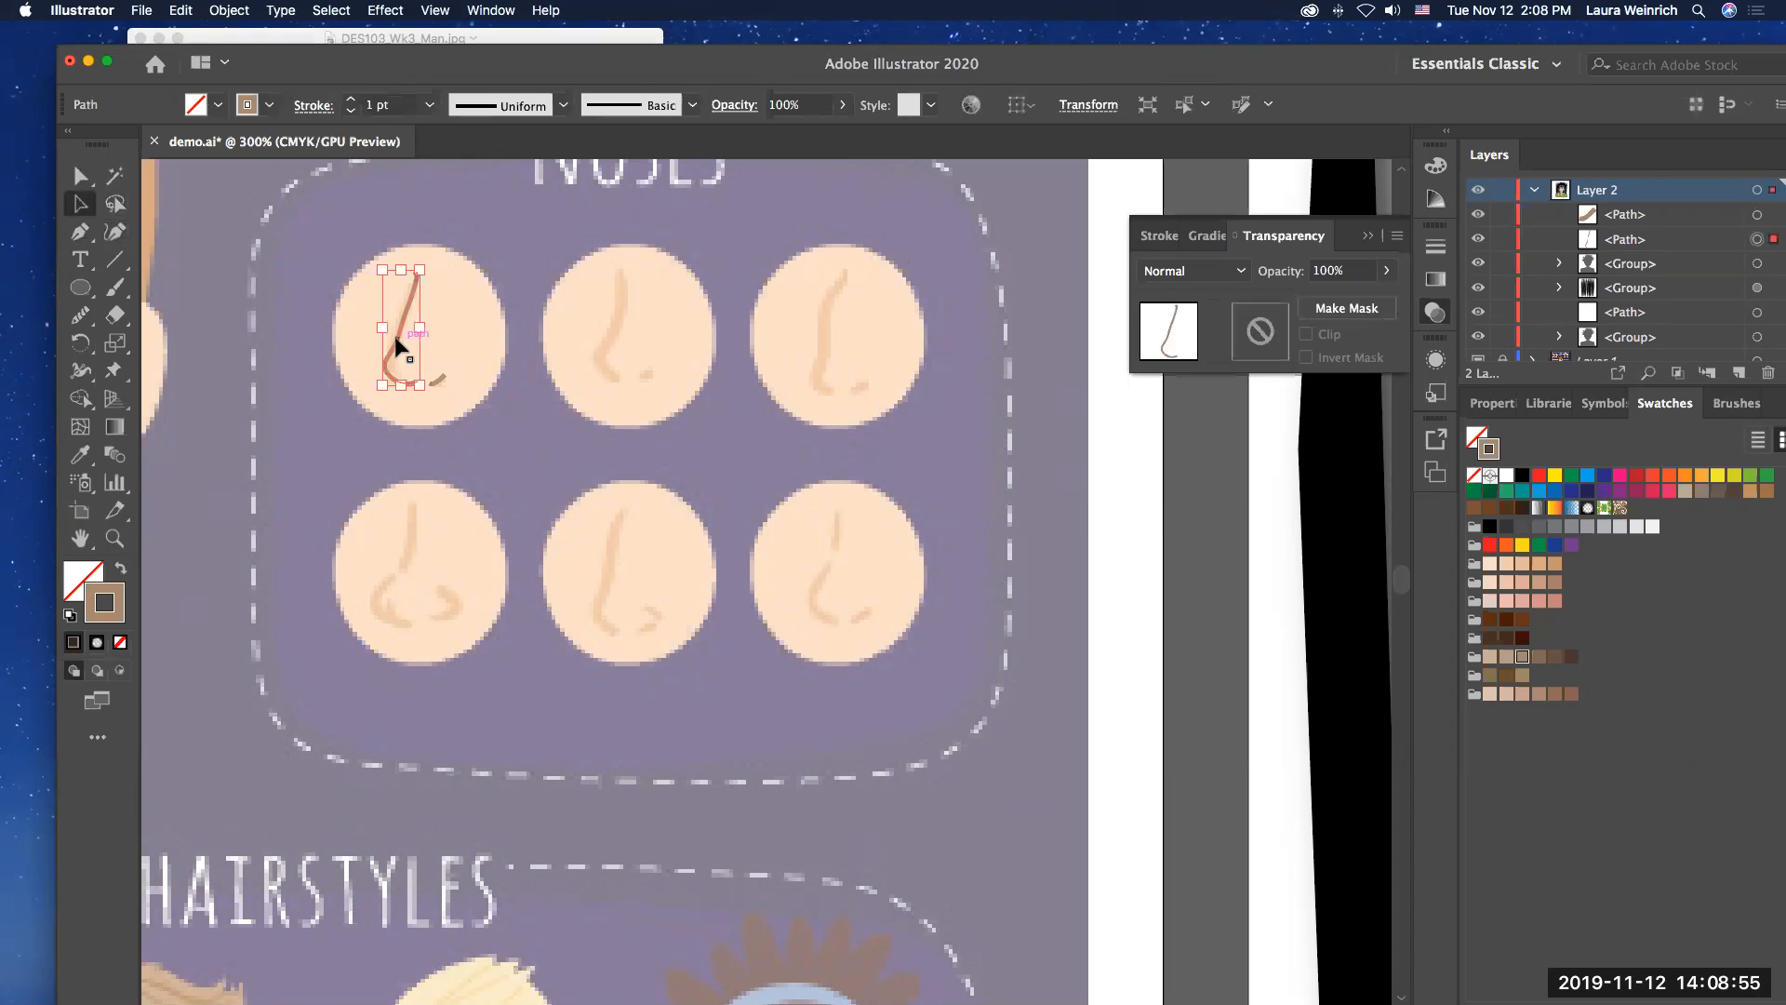
shift+click(438, 378)
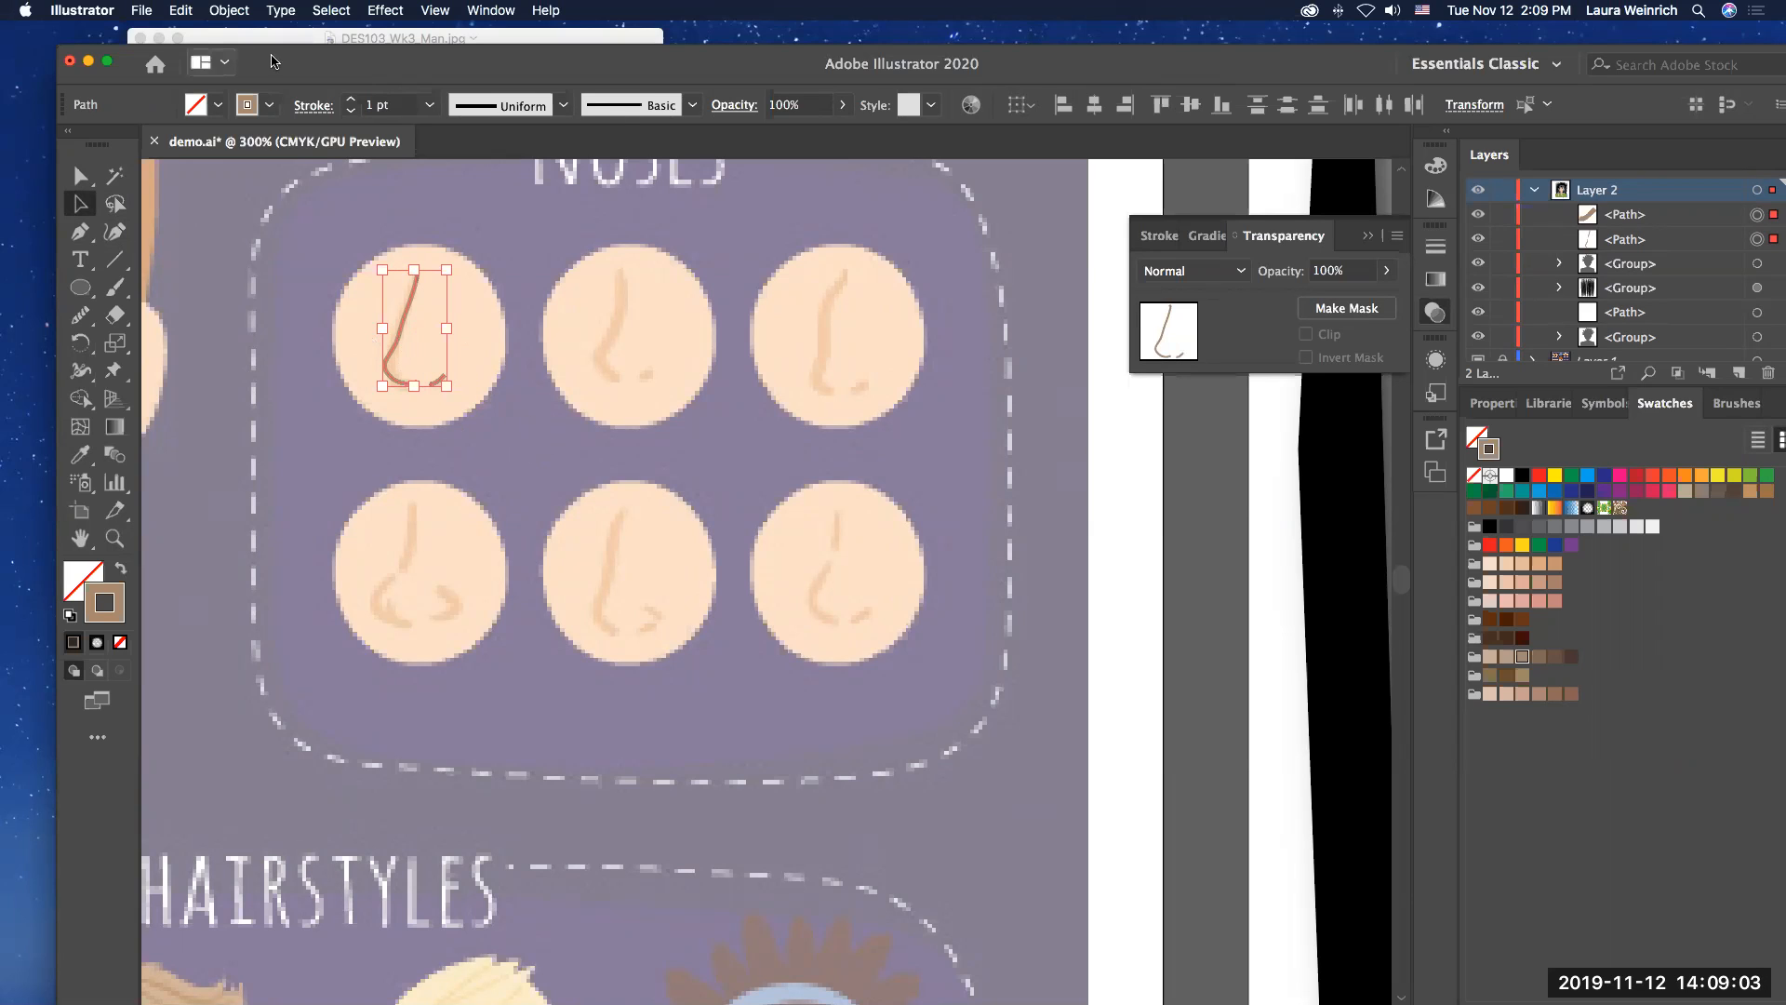
click(228, 11)
click(251, 97)
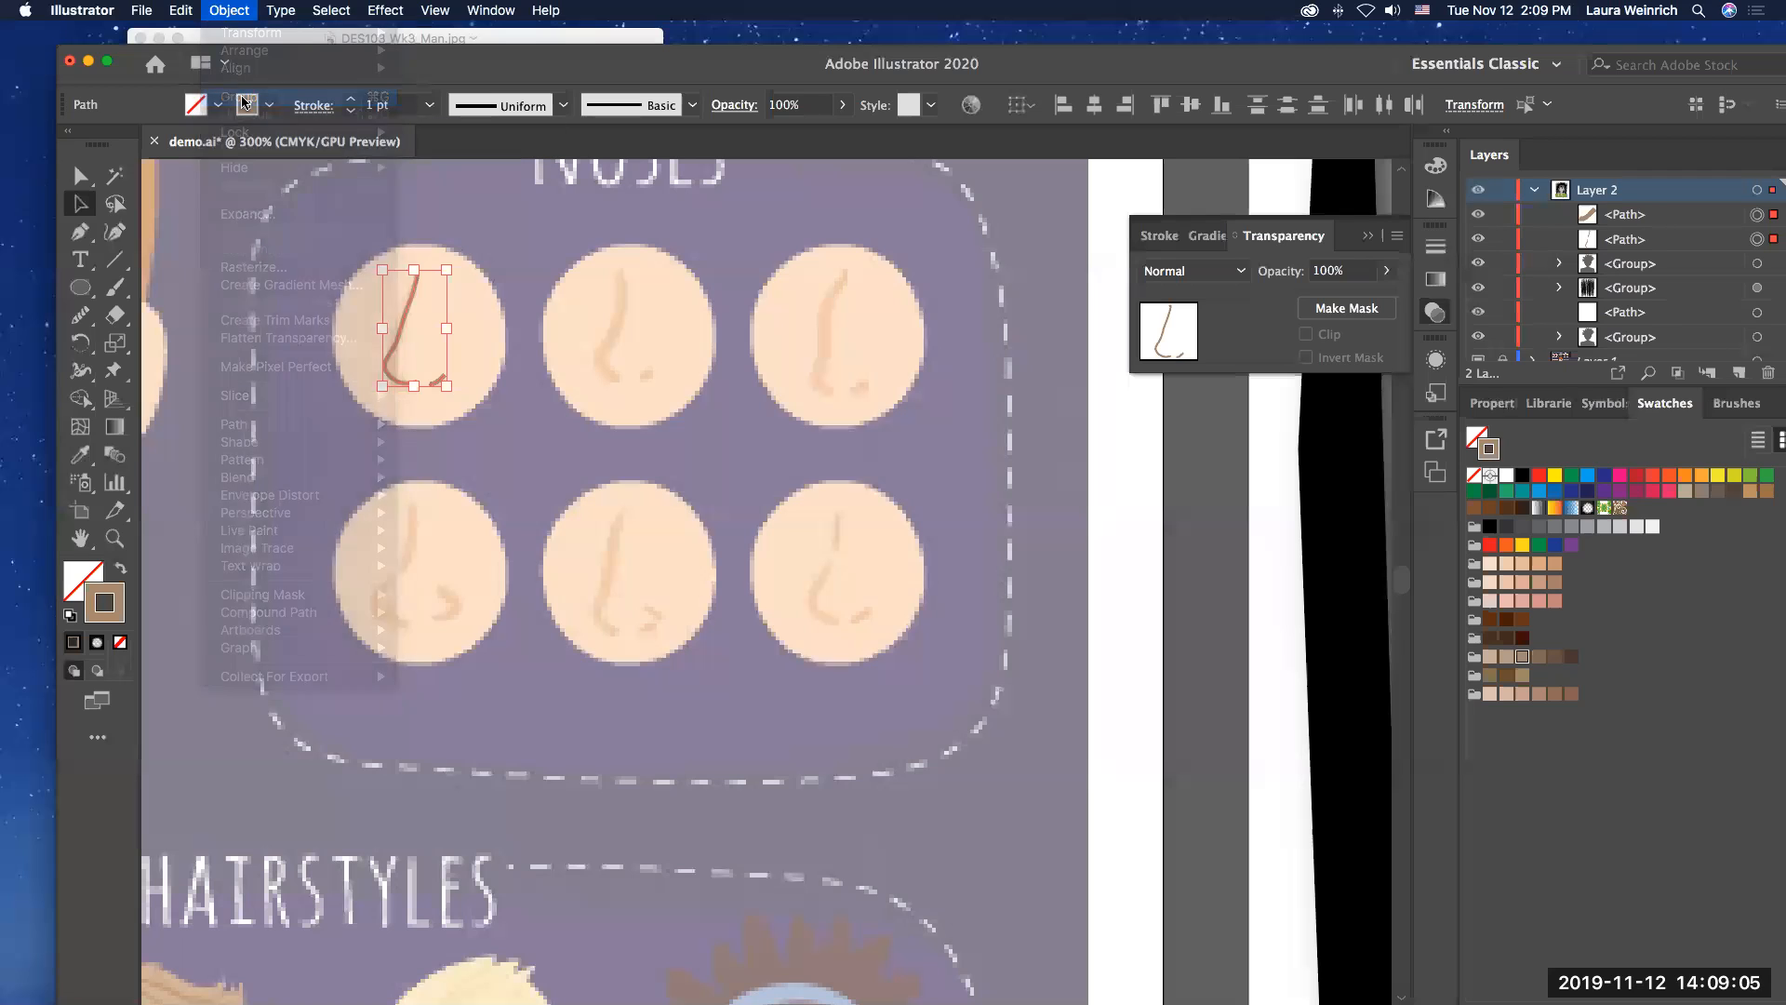
Step: Move the nose group from the reference onto the man's face on the artboard
drag(418, 325, 1270, 571)
scroll(1271, 572, right, 10)
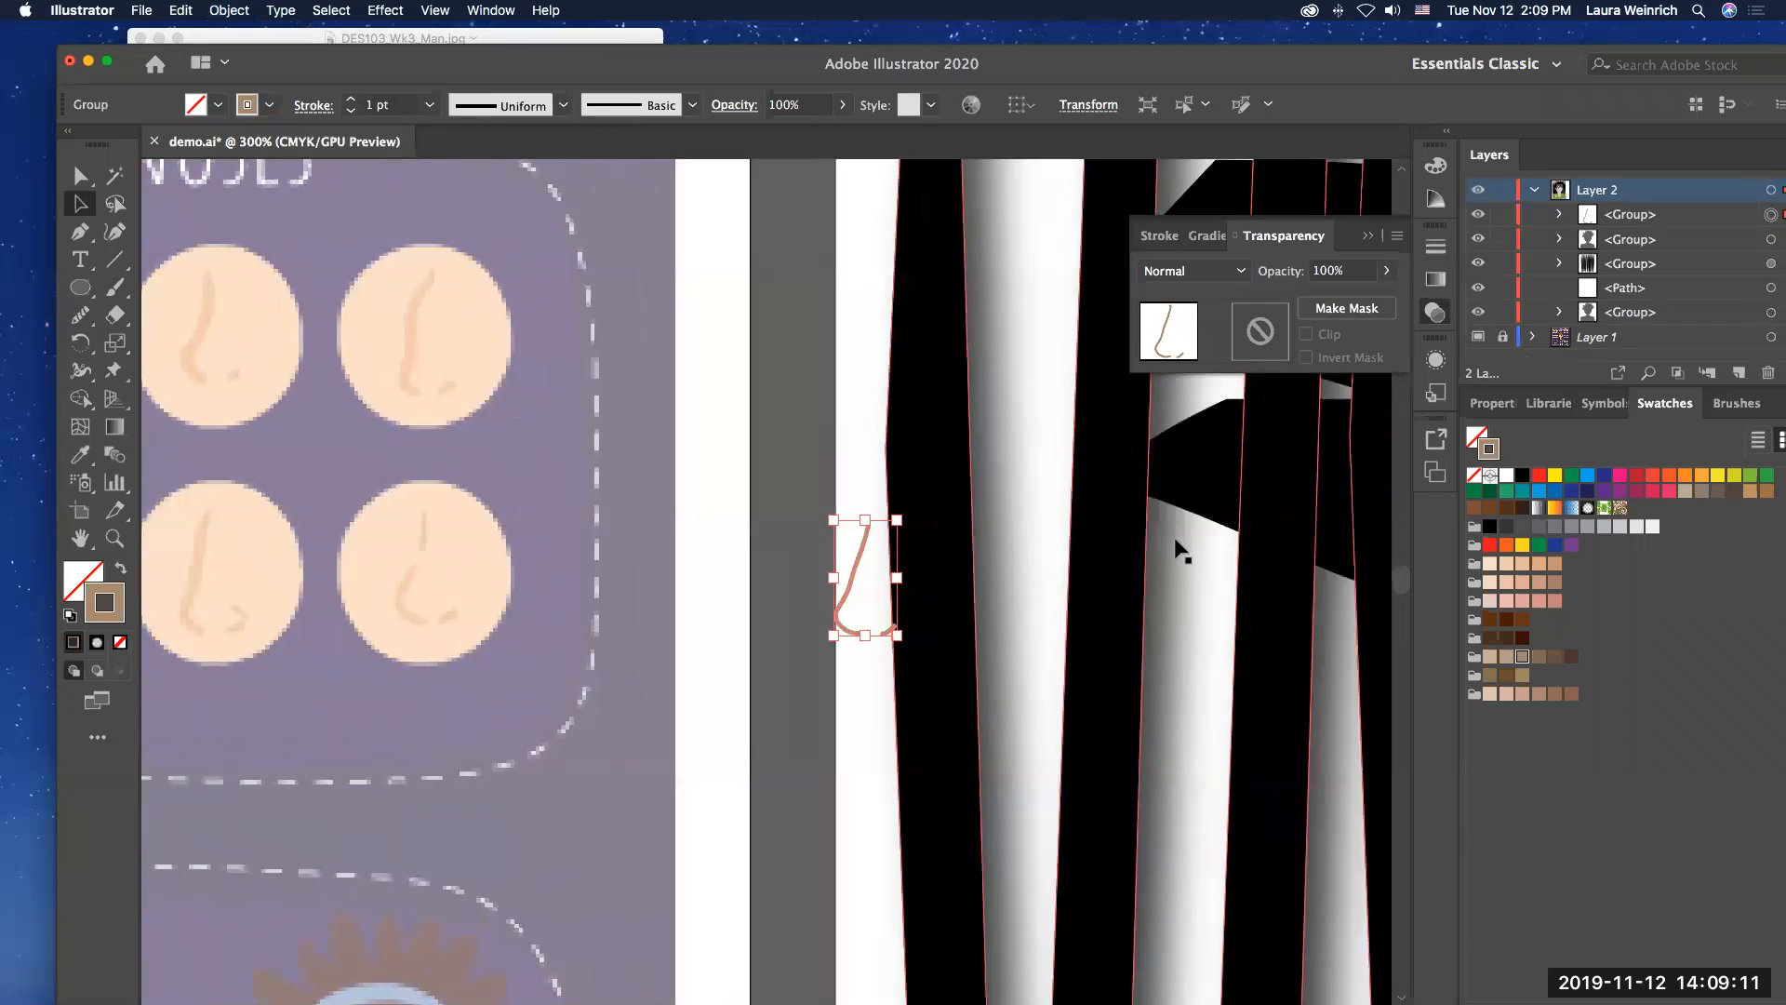
scroll(1171, 546, right, 1)
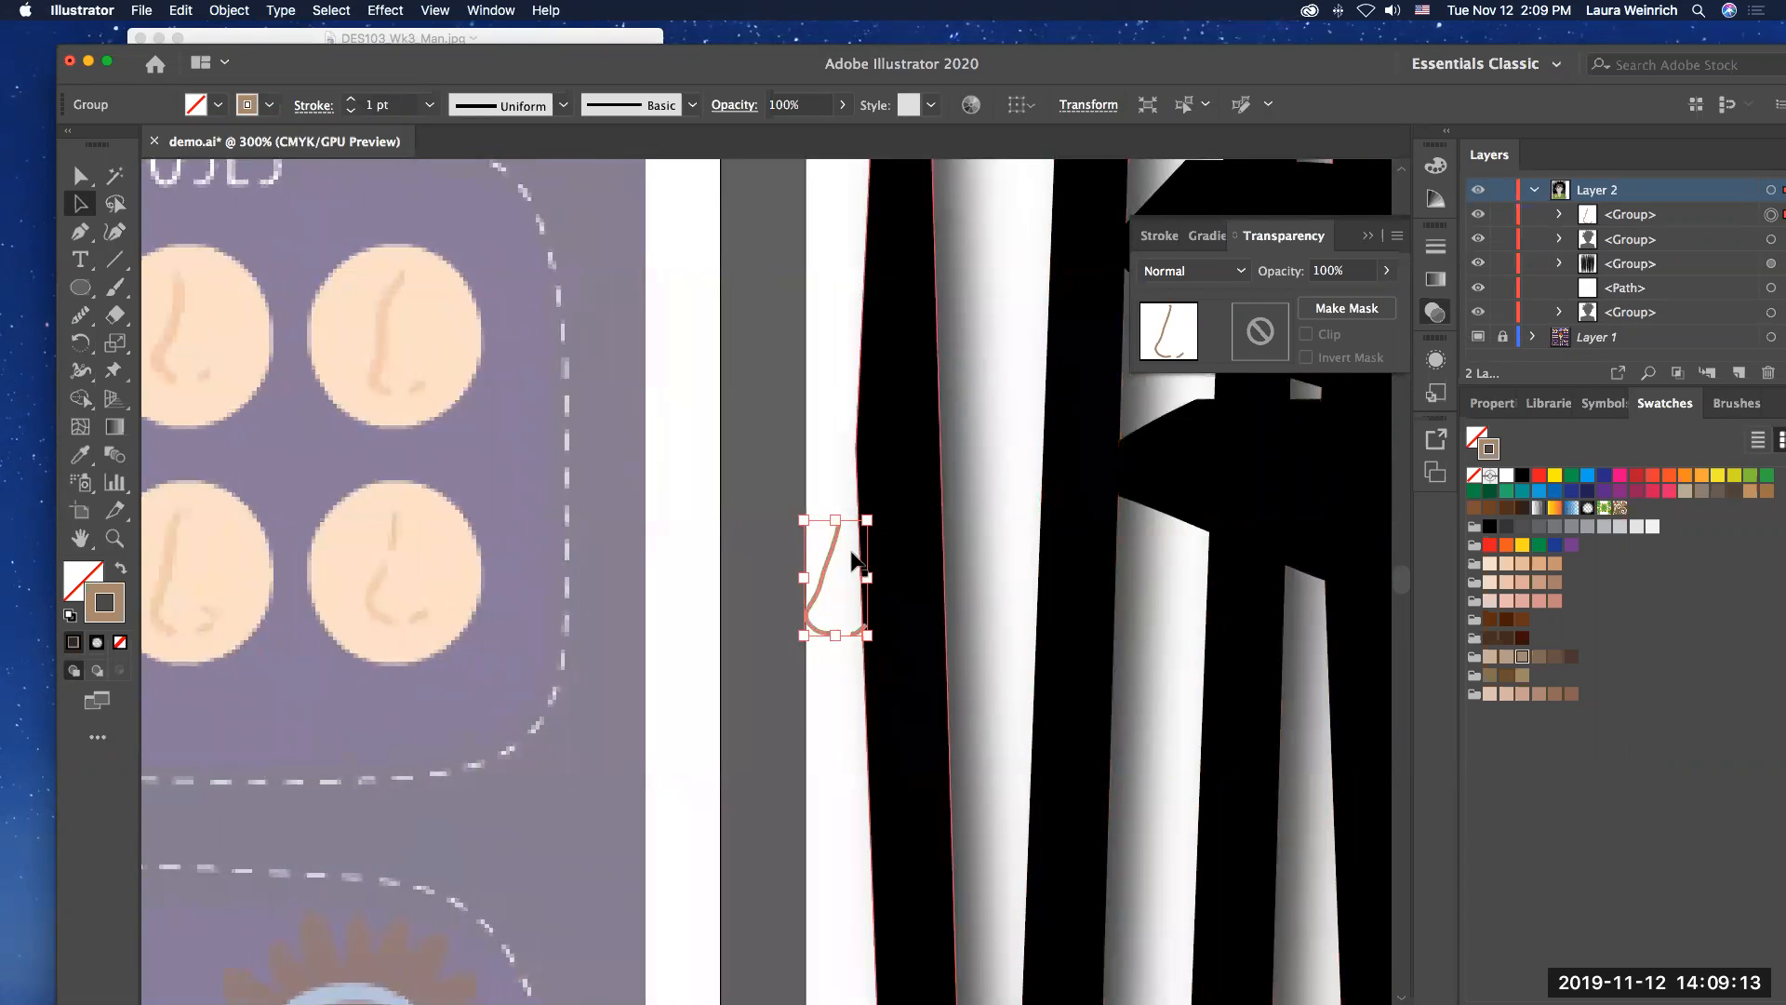
drag(845, 563, 1251, 621)
scroll(1251, 622, right, 7)
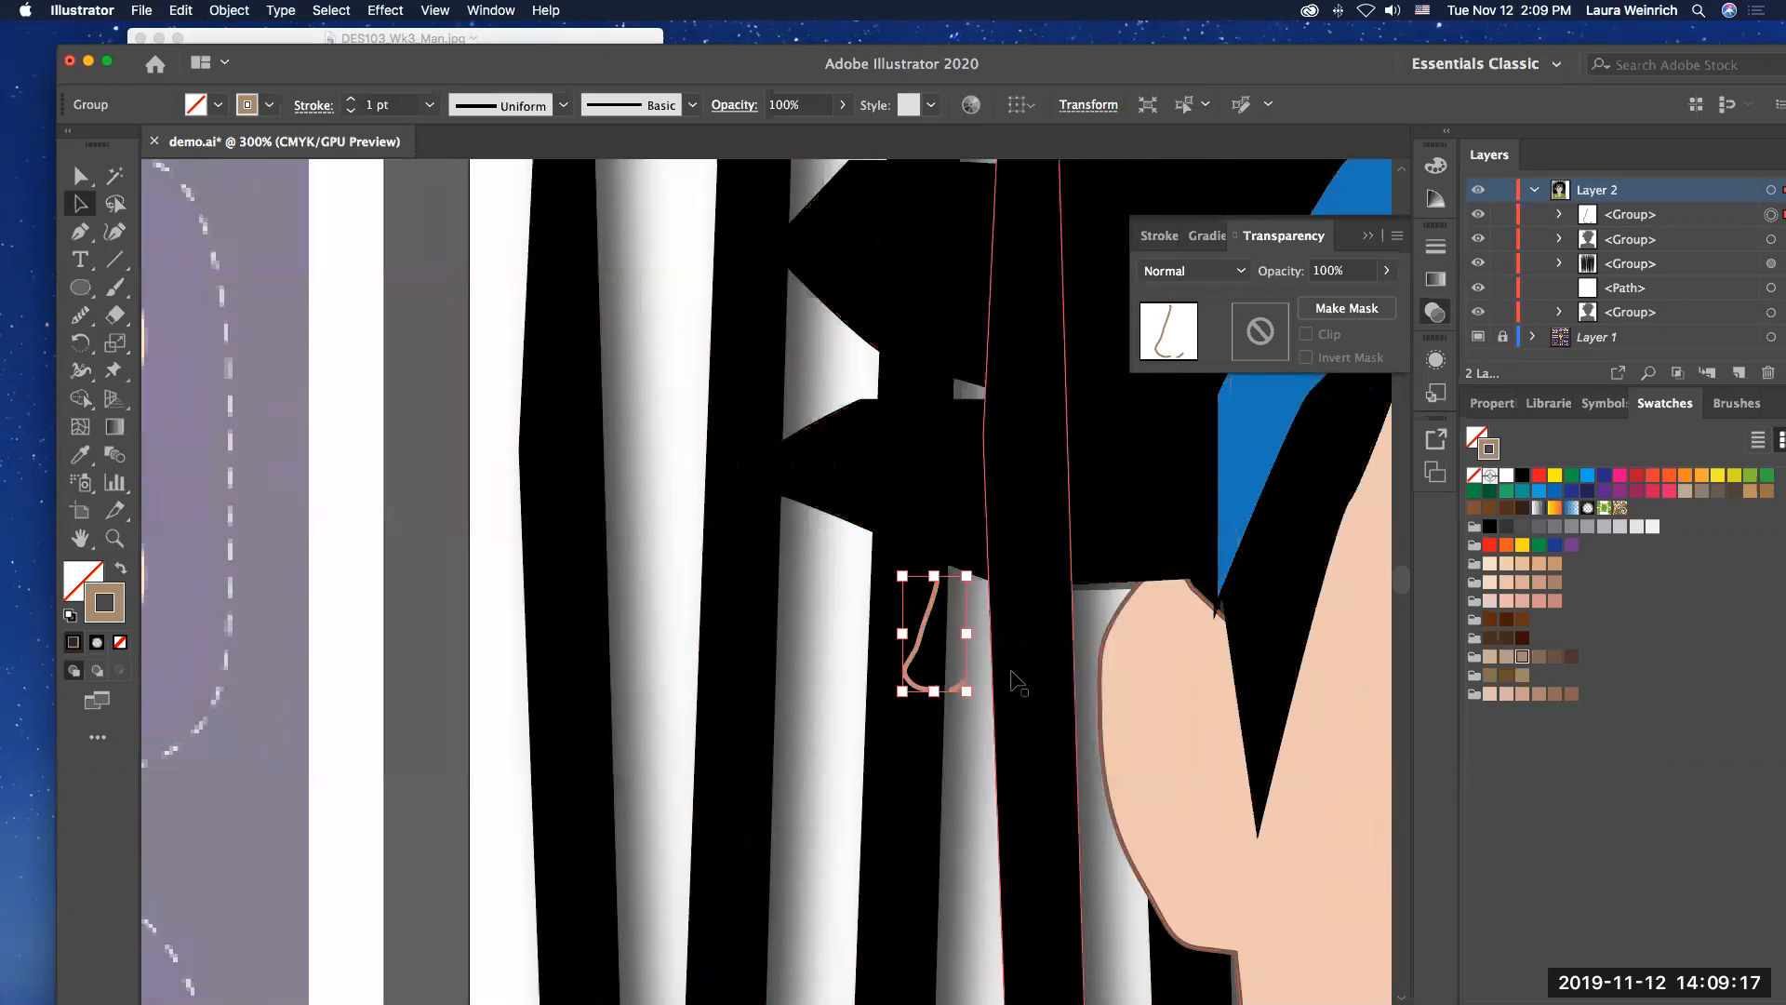
drag(923, 637, 1358, 713)
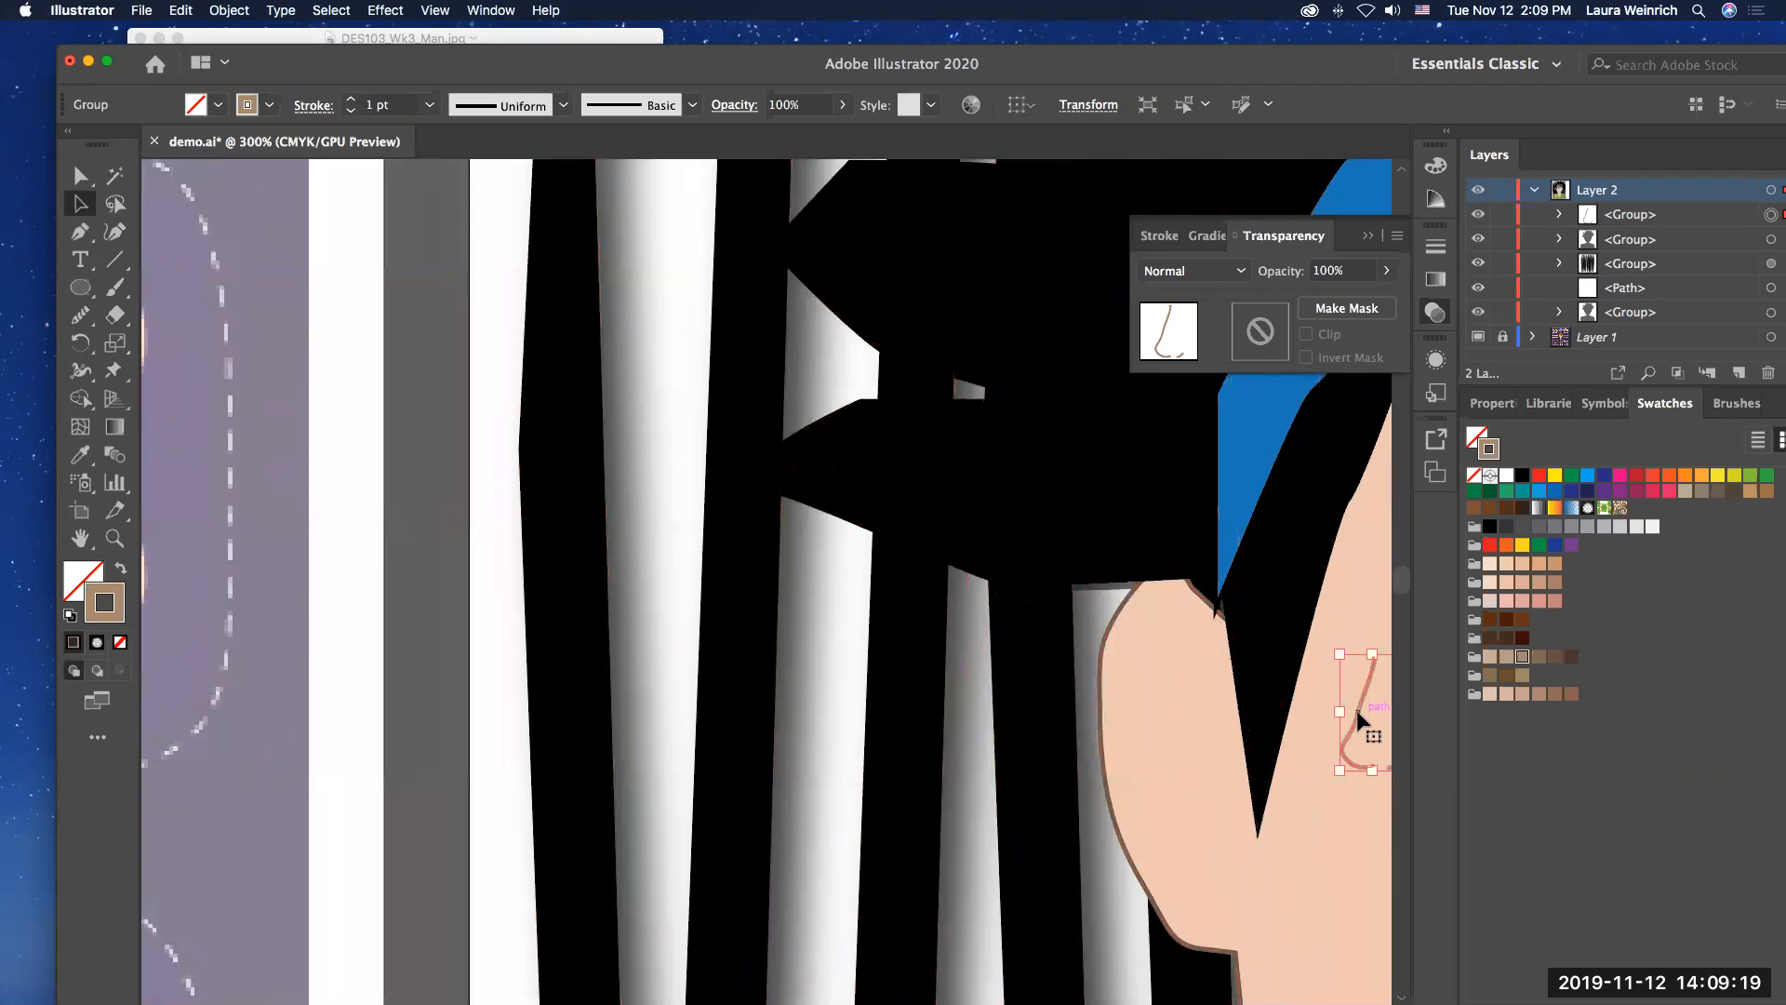
Step: Try to move the nose towards the centre of the face, and undo the change
key(super+0)
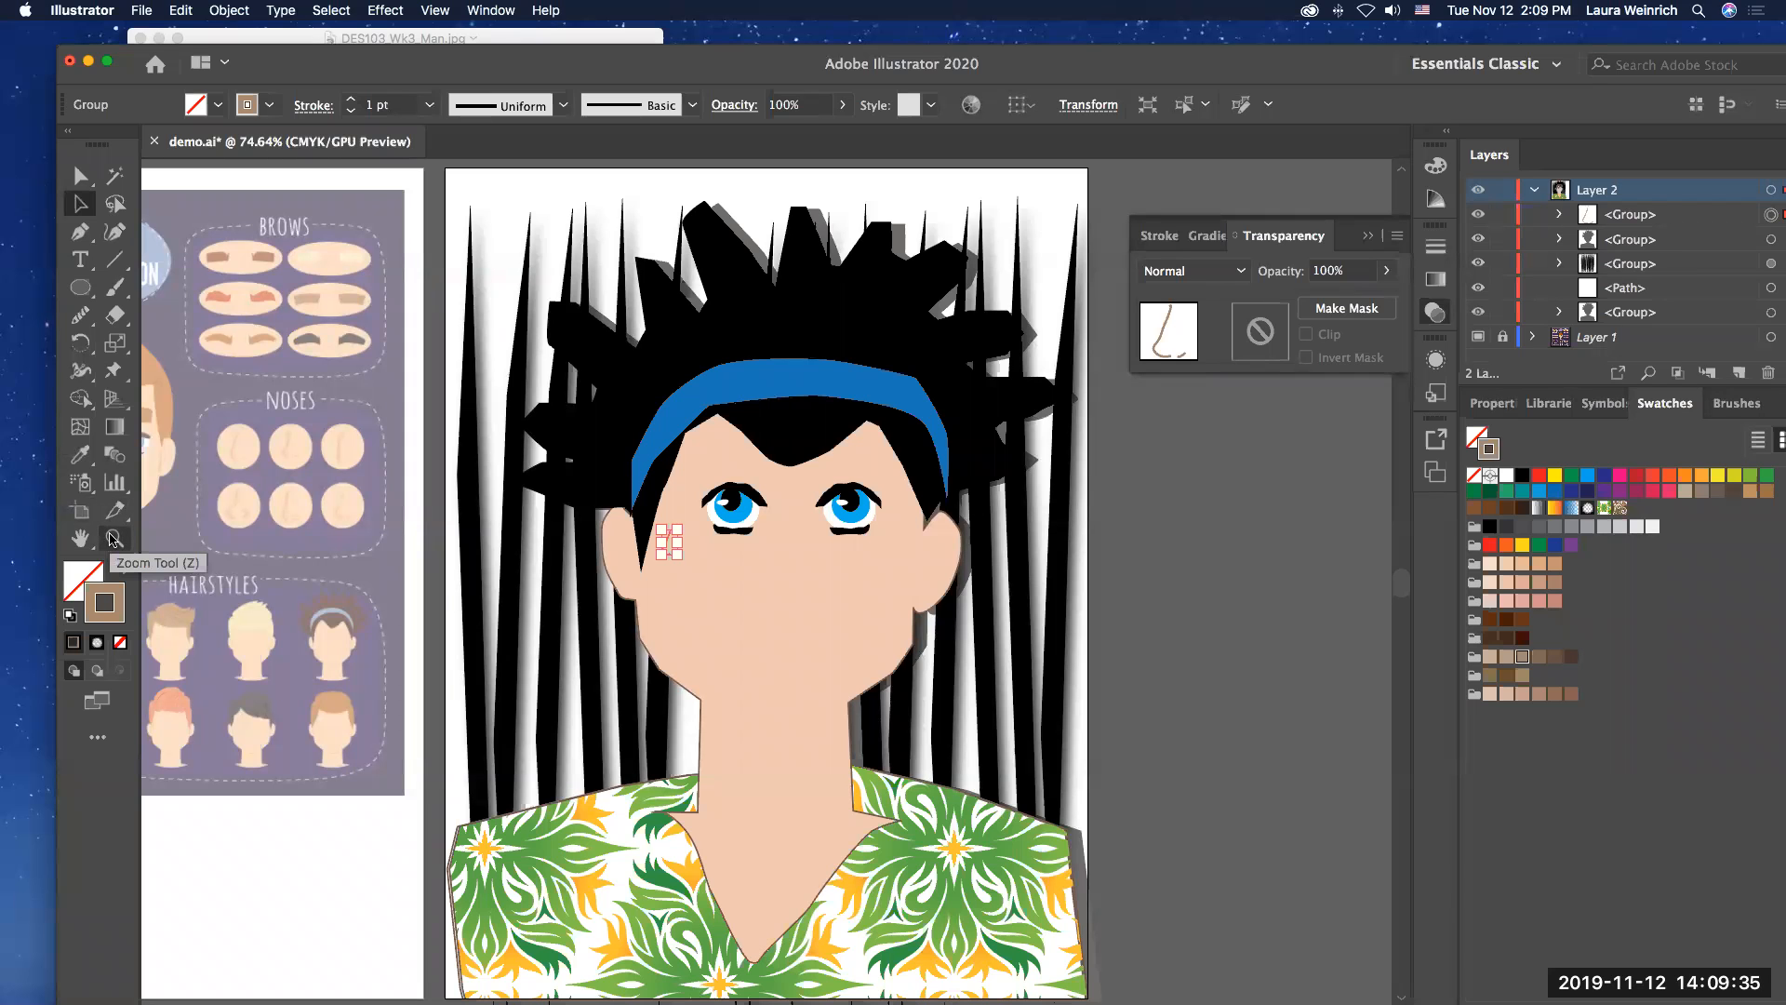
click(112, 538)
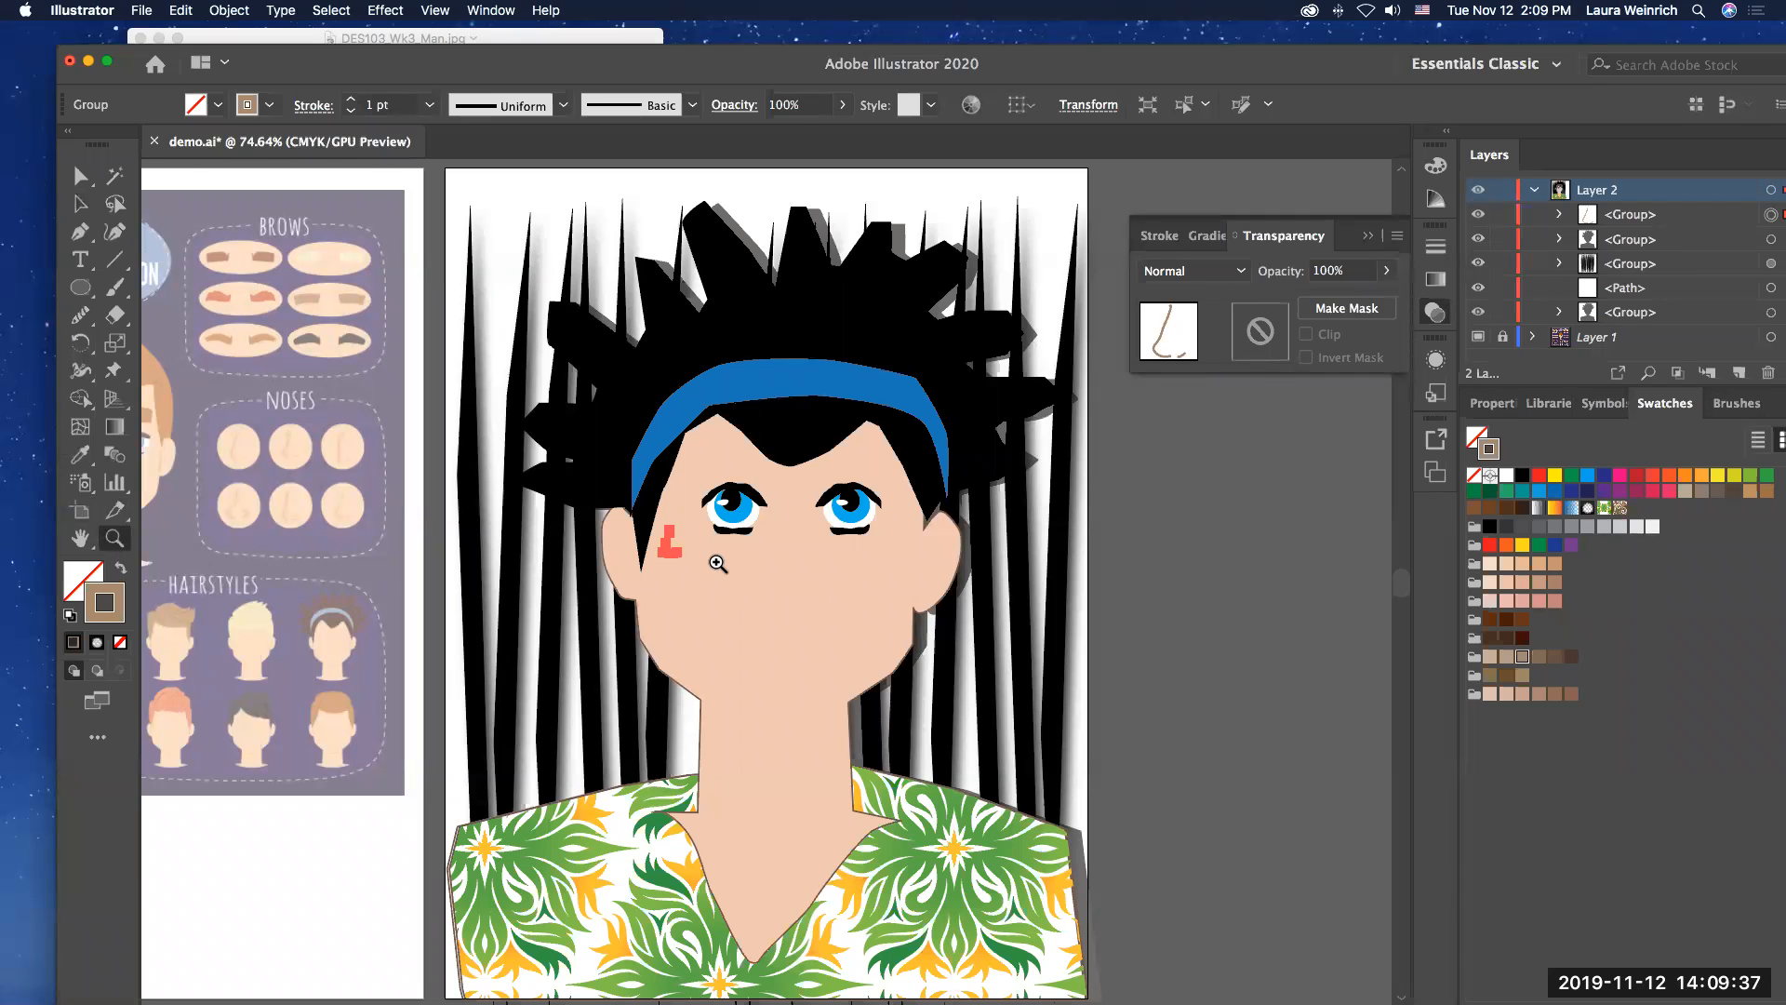
click(713, 560)
drag(716, 562, 774, 583)
click(78, 178)
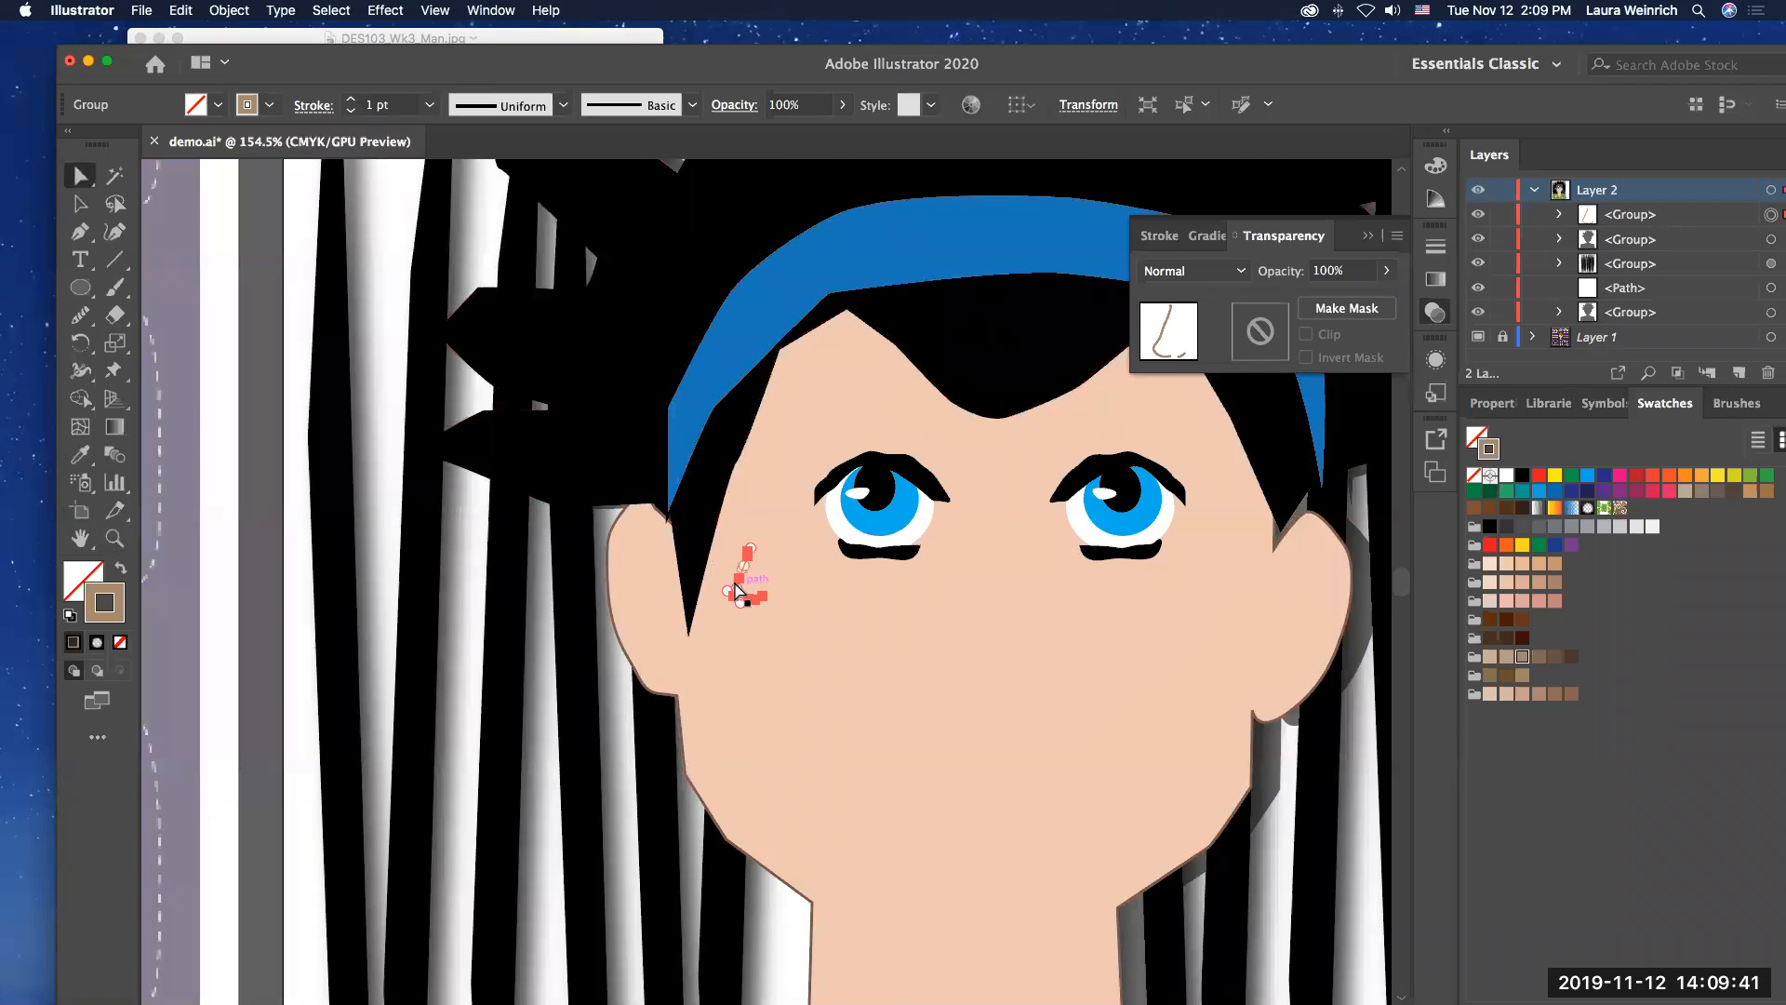
click(80, 204)
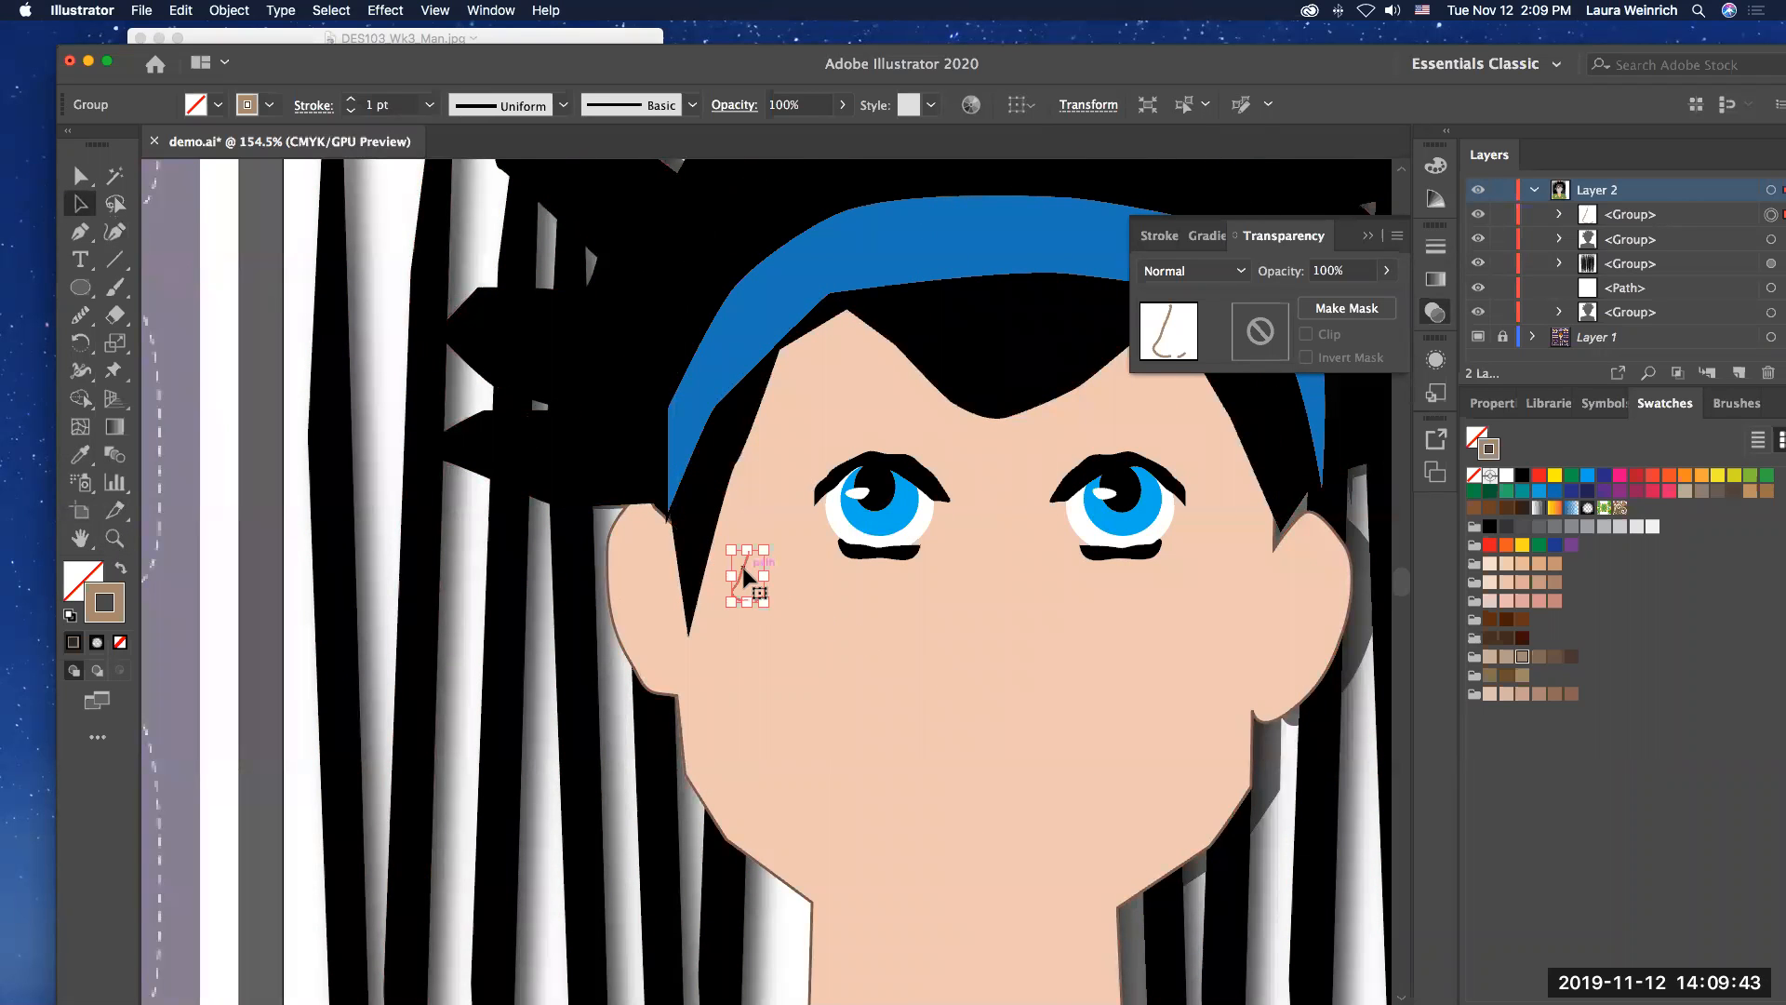
drag(742, 566, 824, 605)
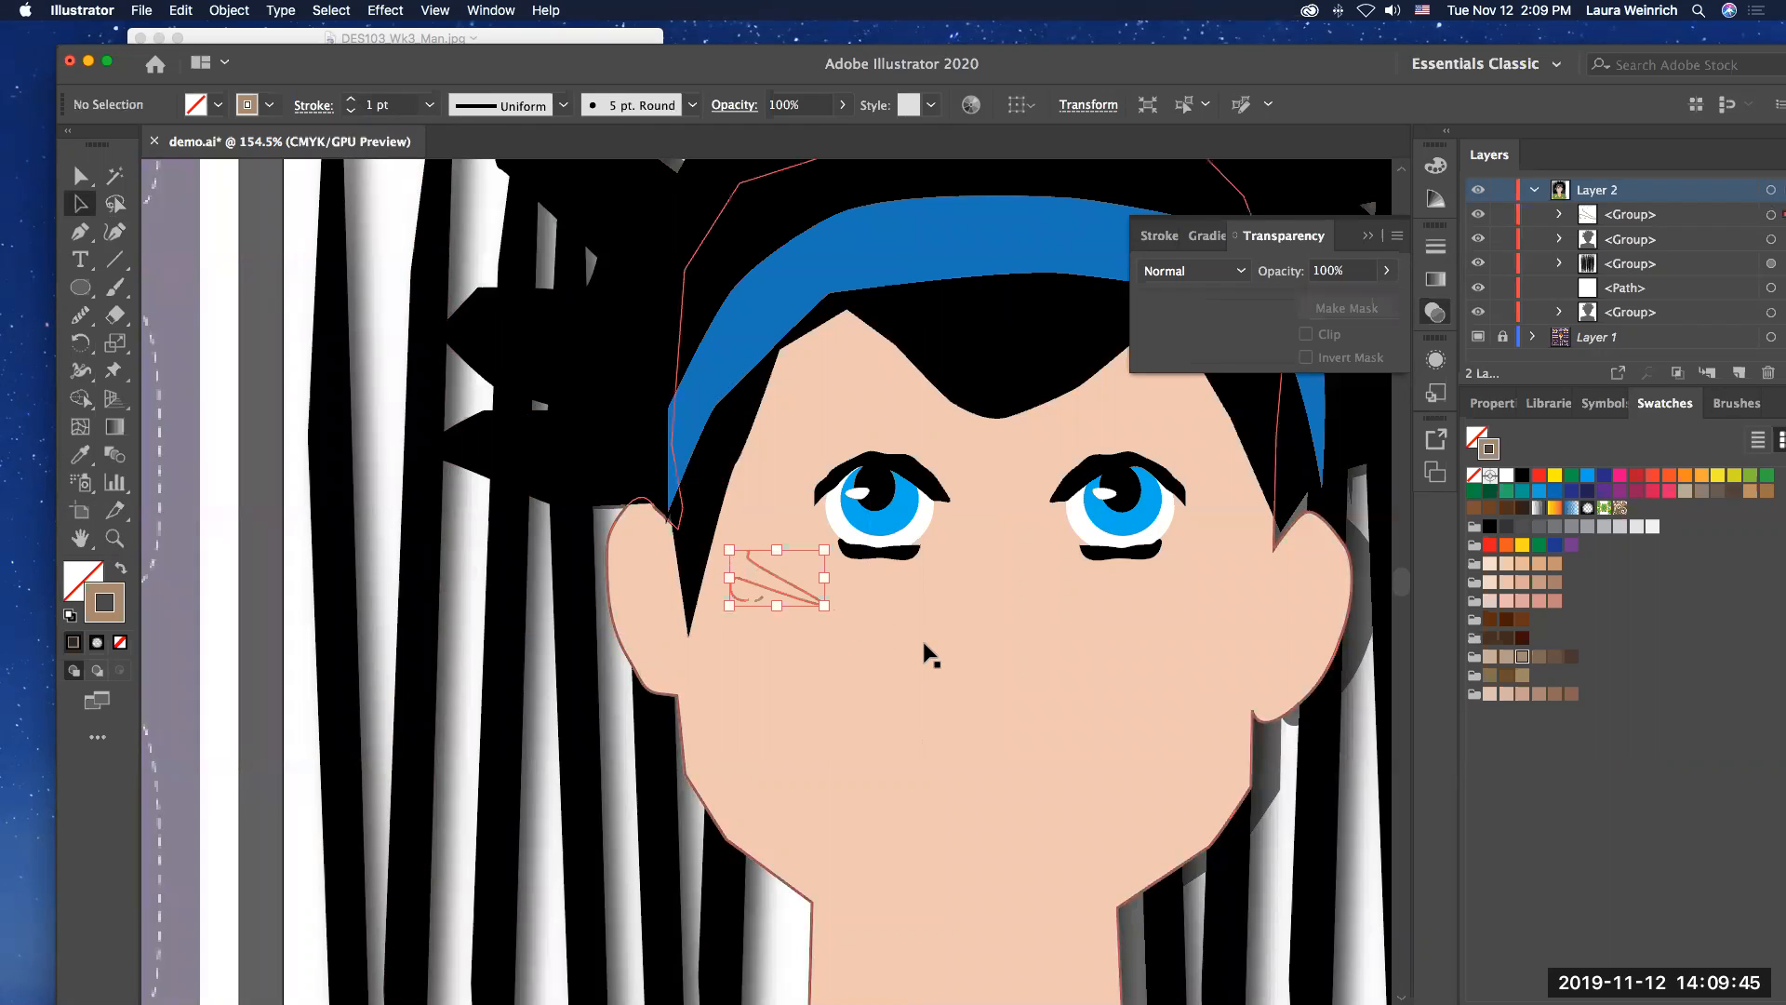
key(super+z)
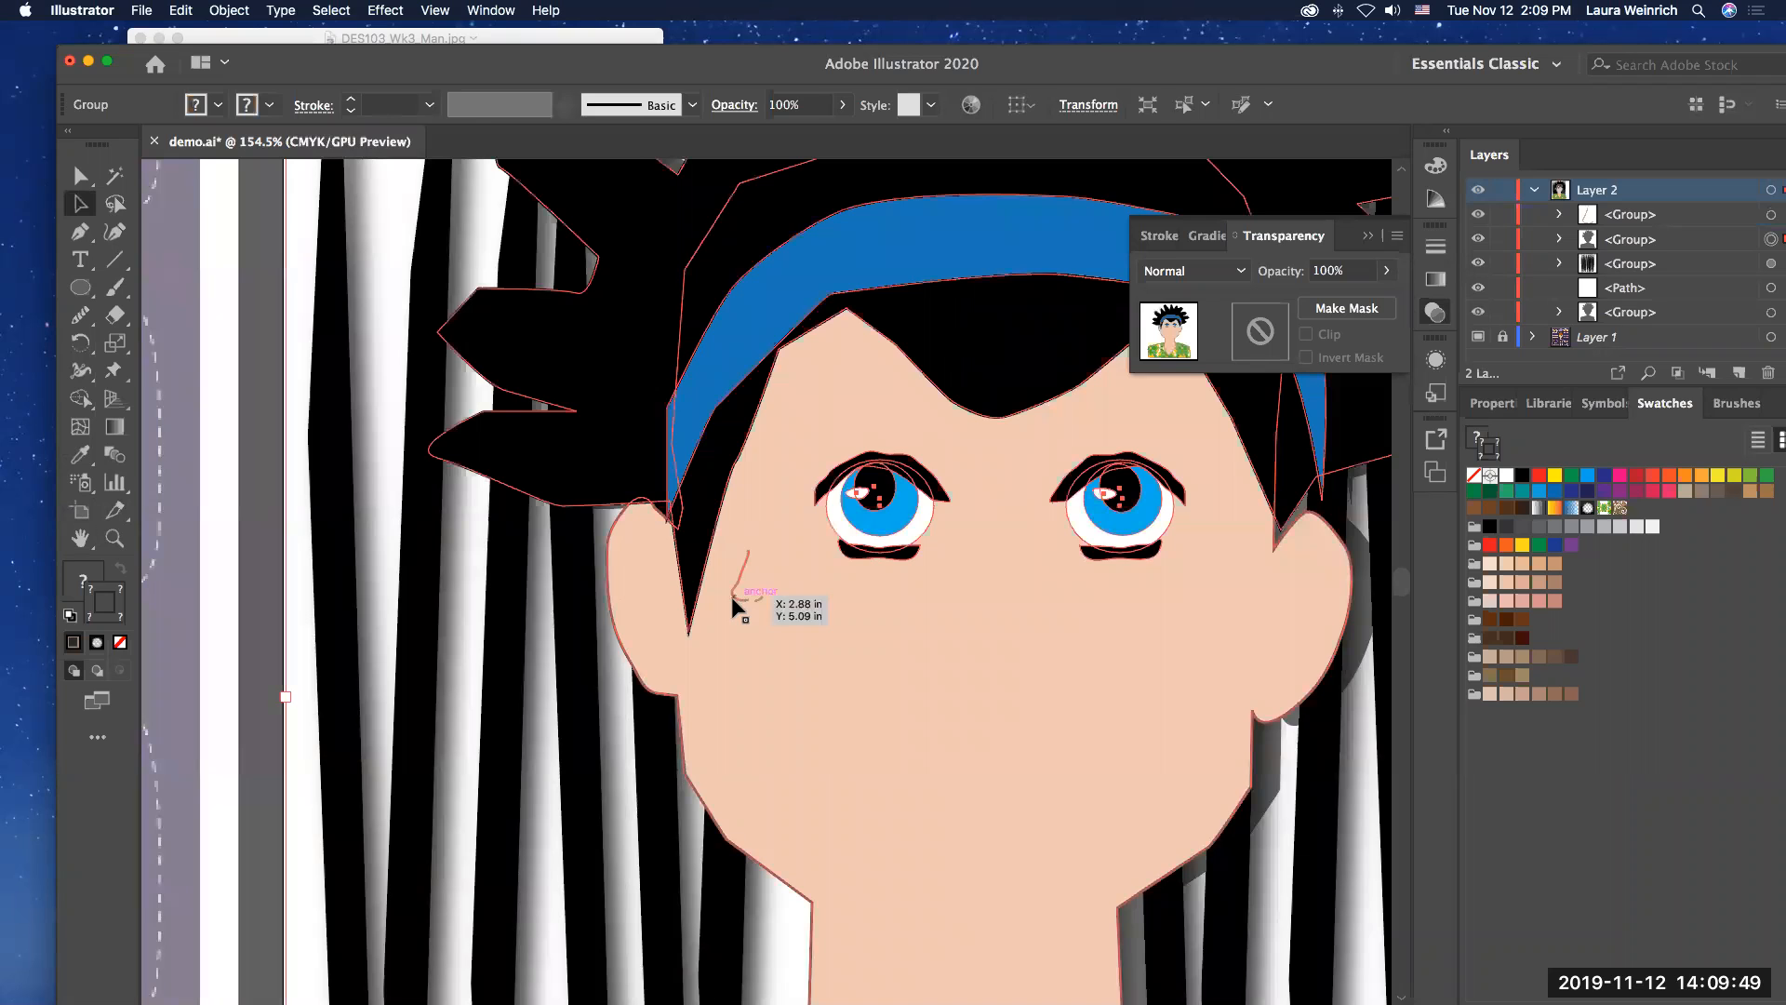
Step: Place the nose group between and below the eyes, enlarging it and stretching it taller to suit the face
click(740, 595)
click(741, 598)
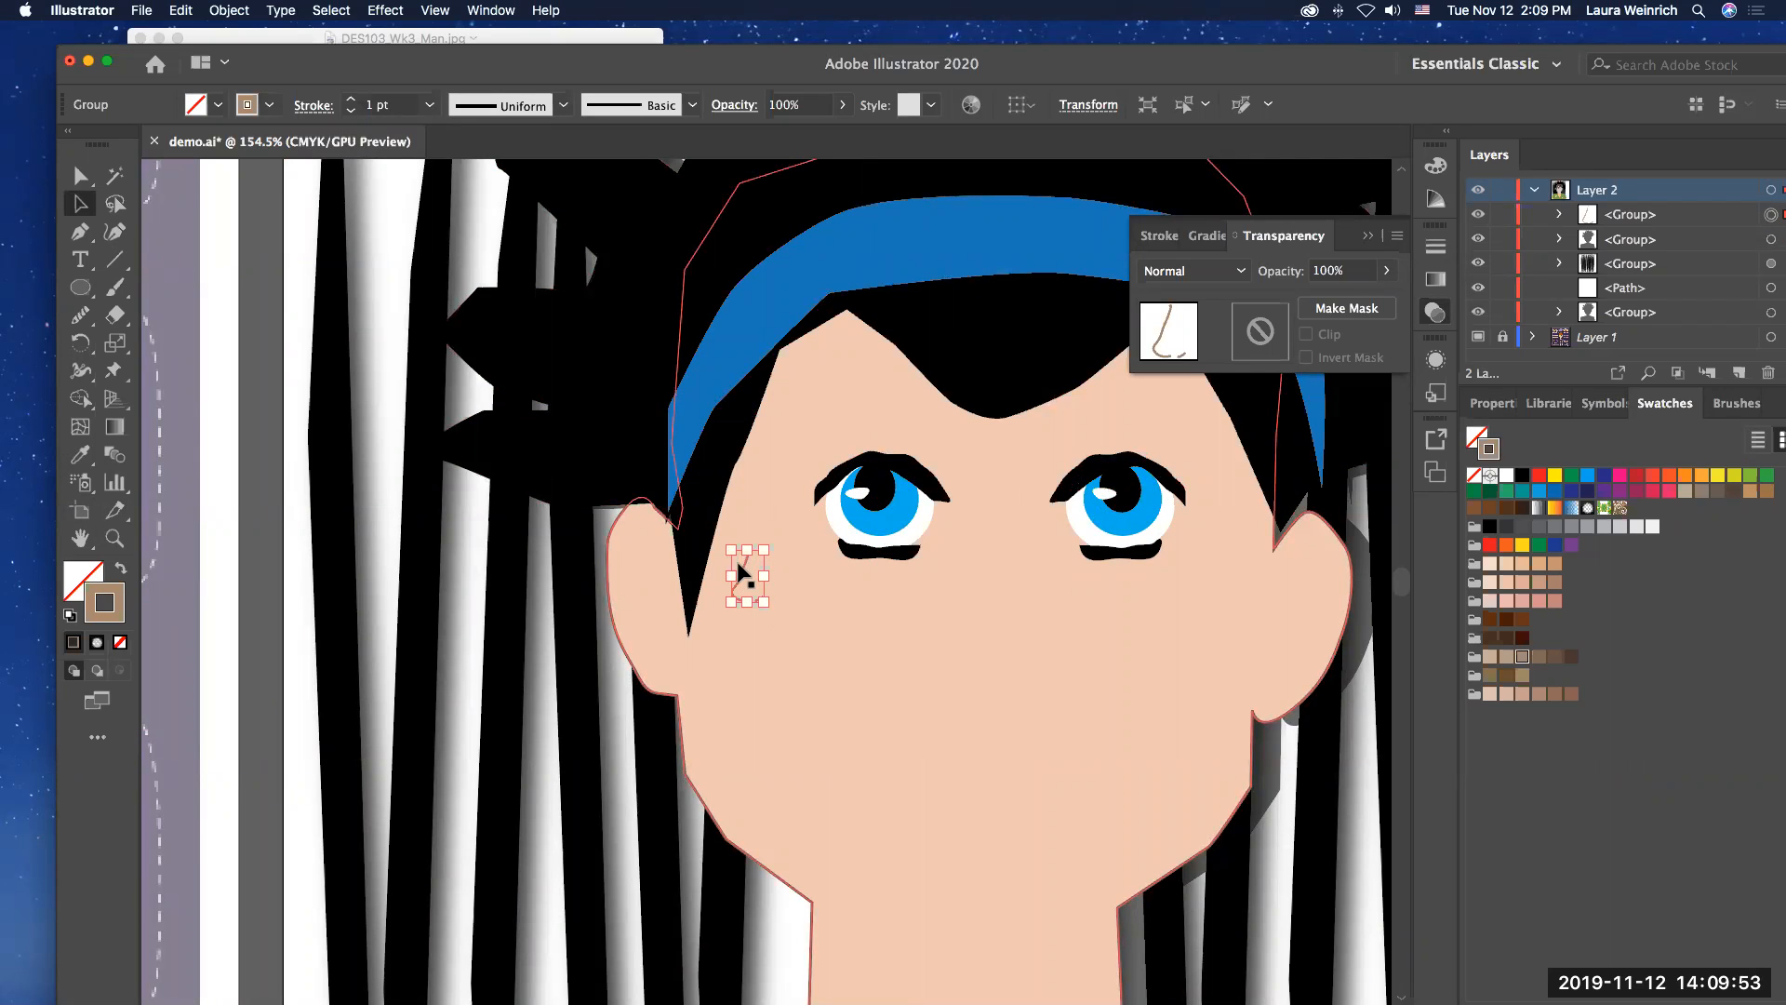
drag(738, 563, 943, 660)
click(742, 569)
drag(1020, 532, 1039, 522)
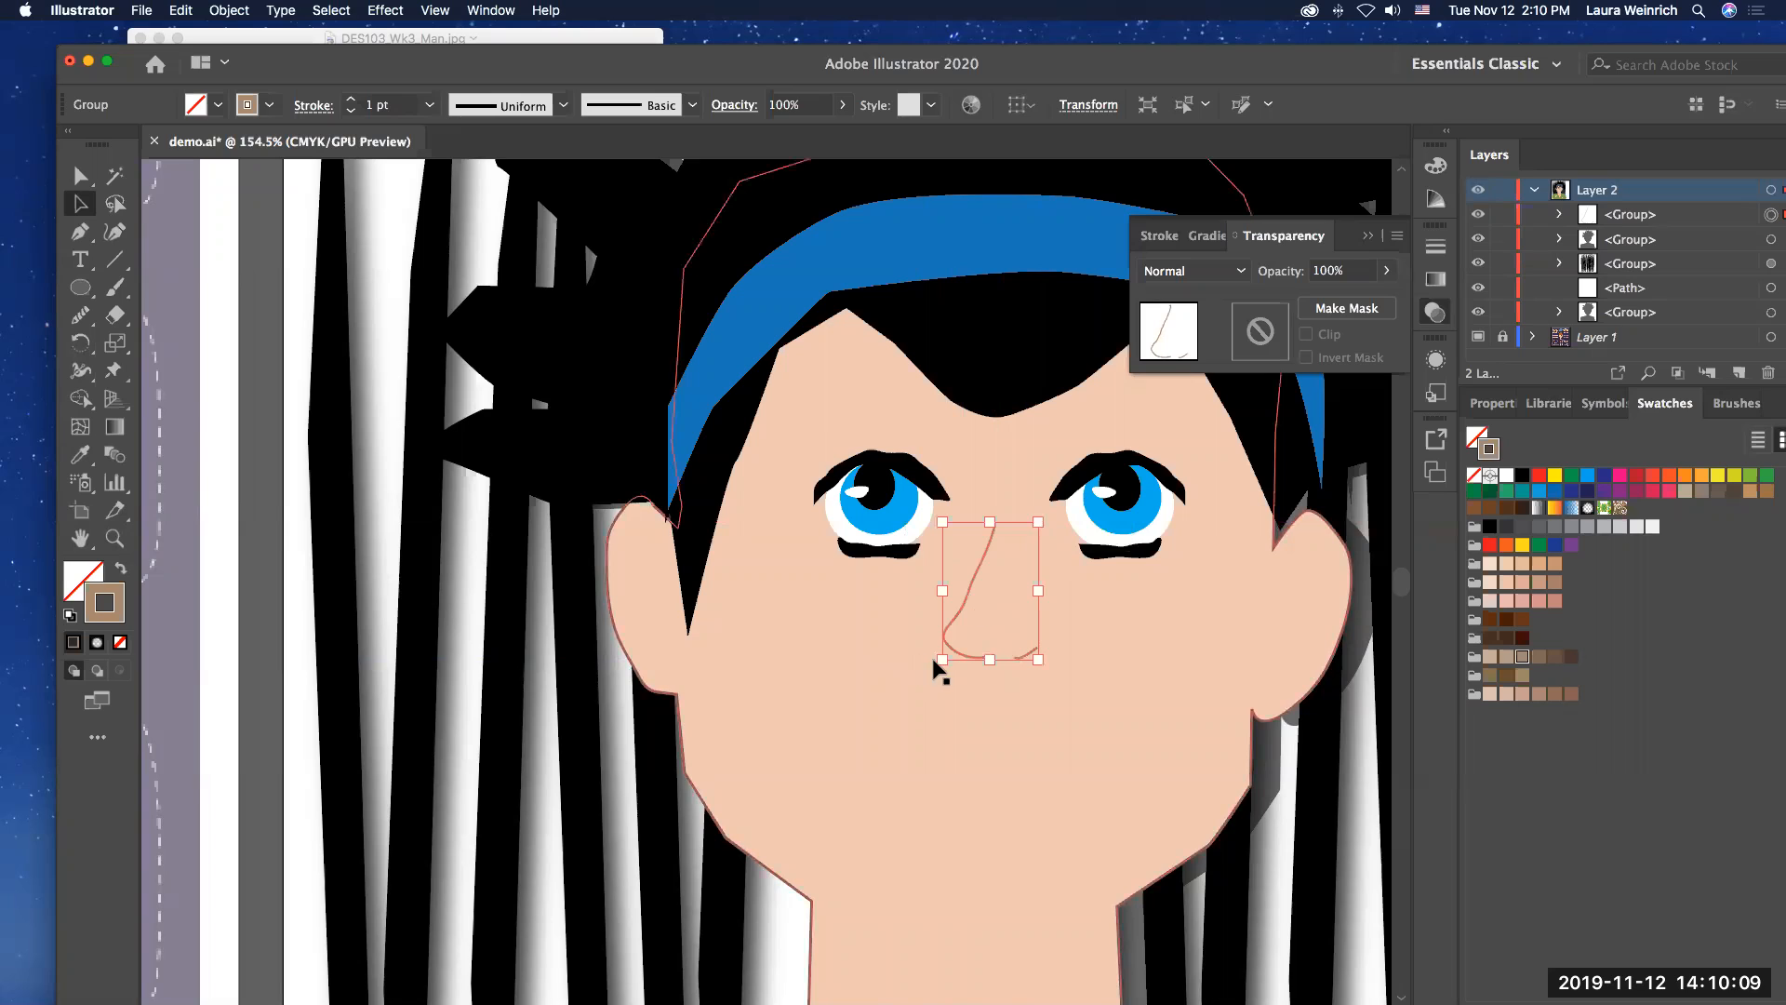
drag(943, 659, 942, 679)
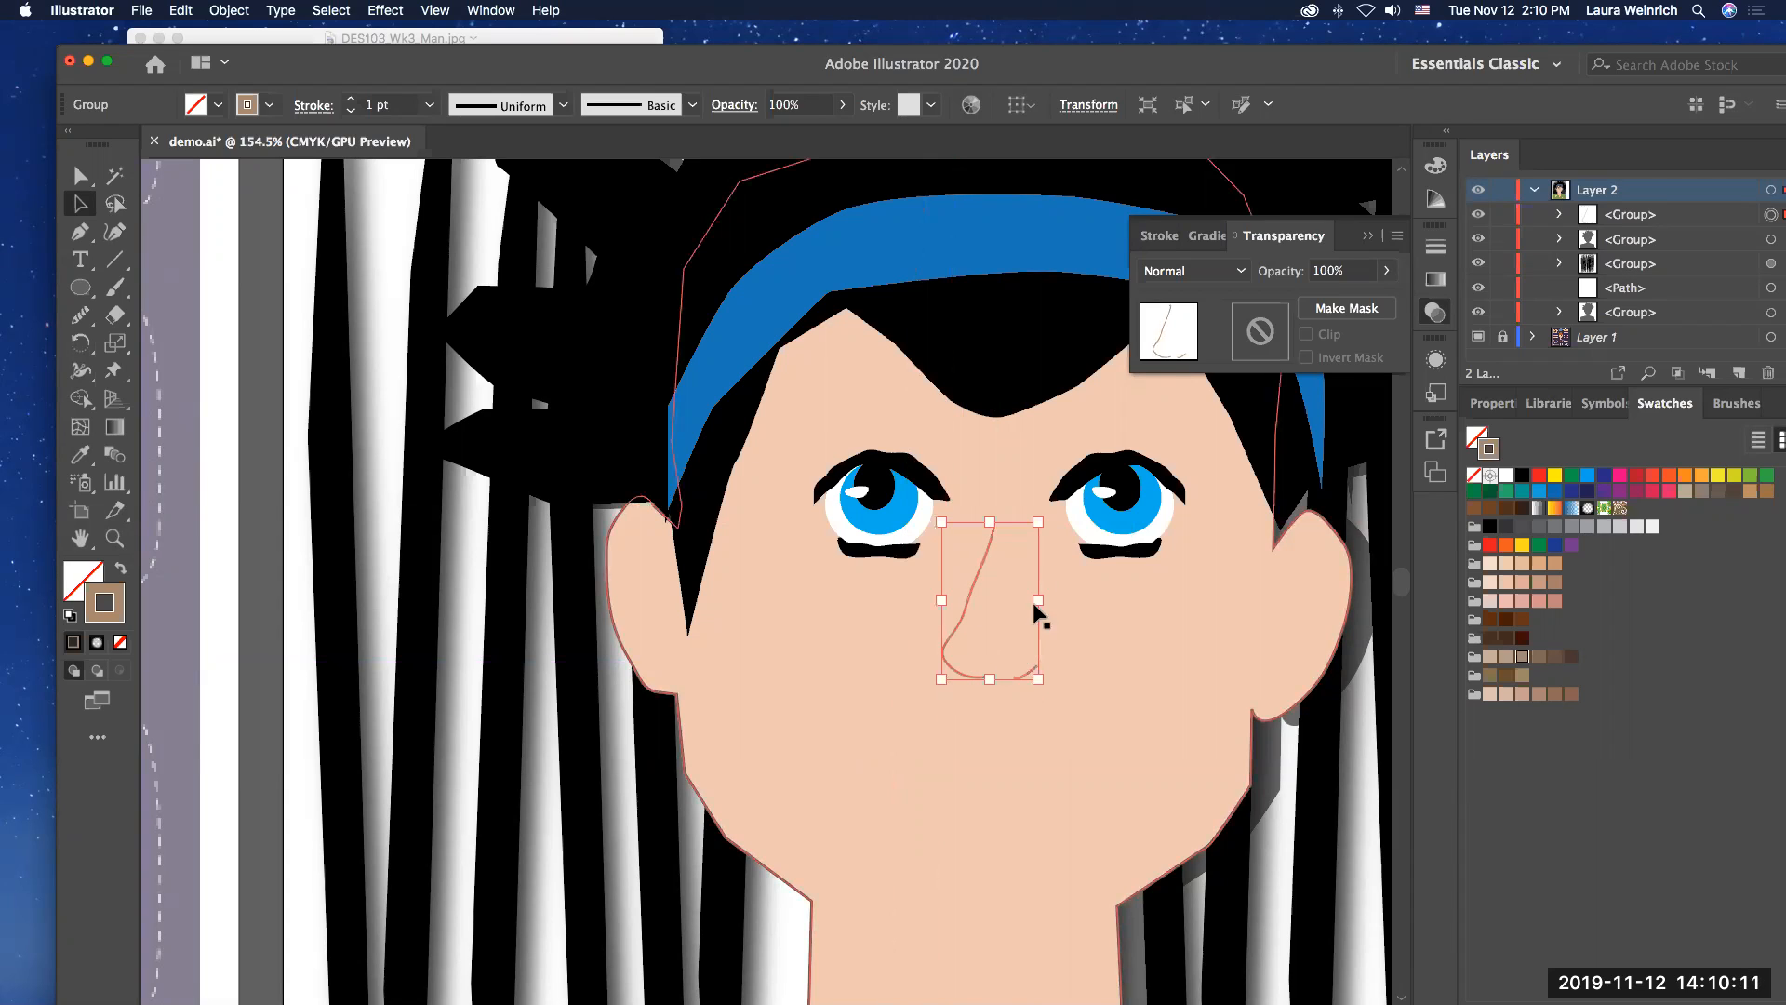
mouse_move(1042, 523)
mouse_down()
mouse_move(1067, 510)
mouse_move(1049, 517)
mouse_up()
Step: Recolour the nose group's stroke with the C=5 M=30 Y=35 K=15 swatch and deselect the nose
click(870, 605)
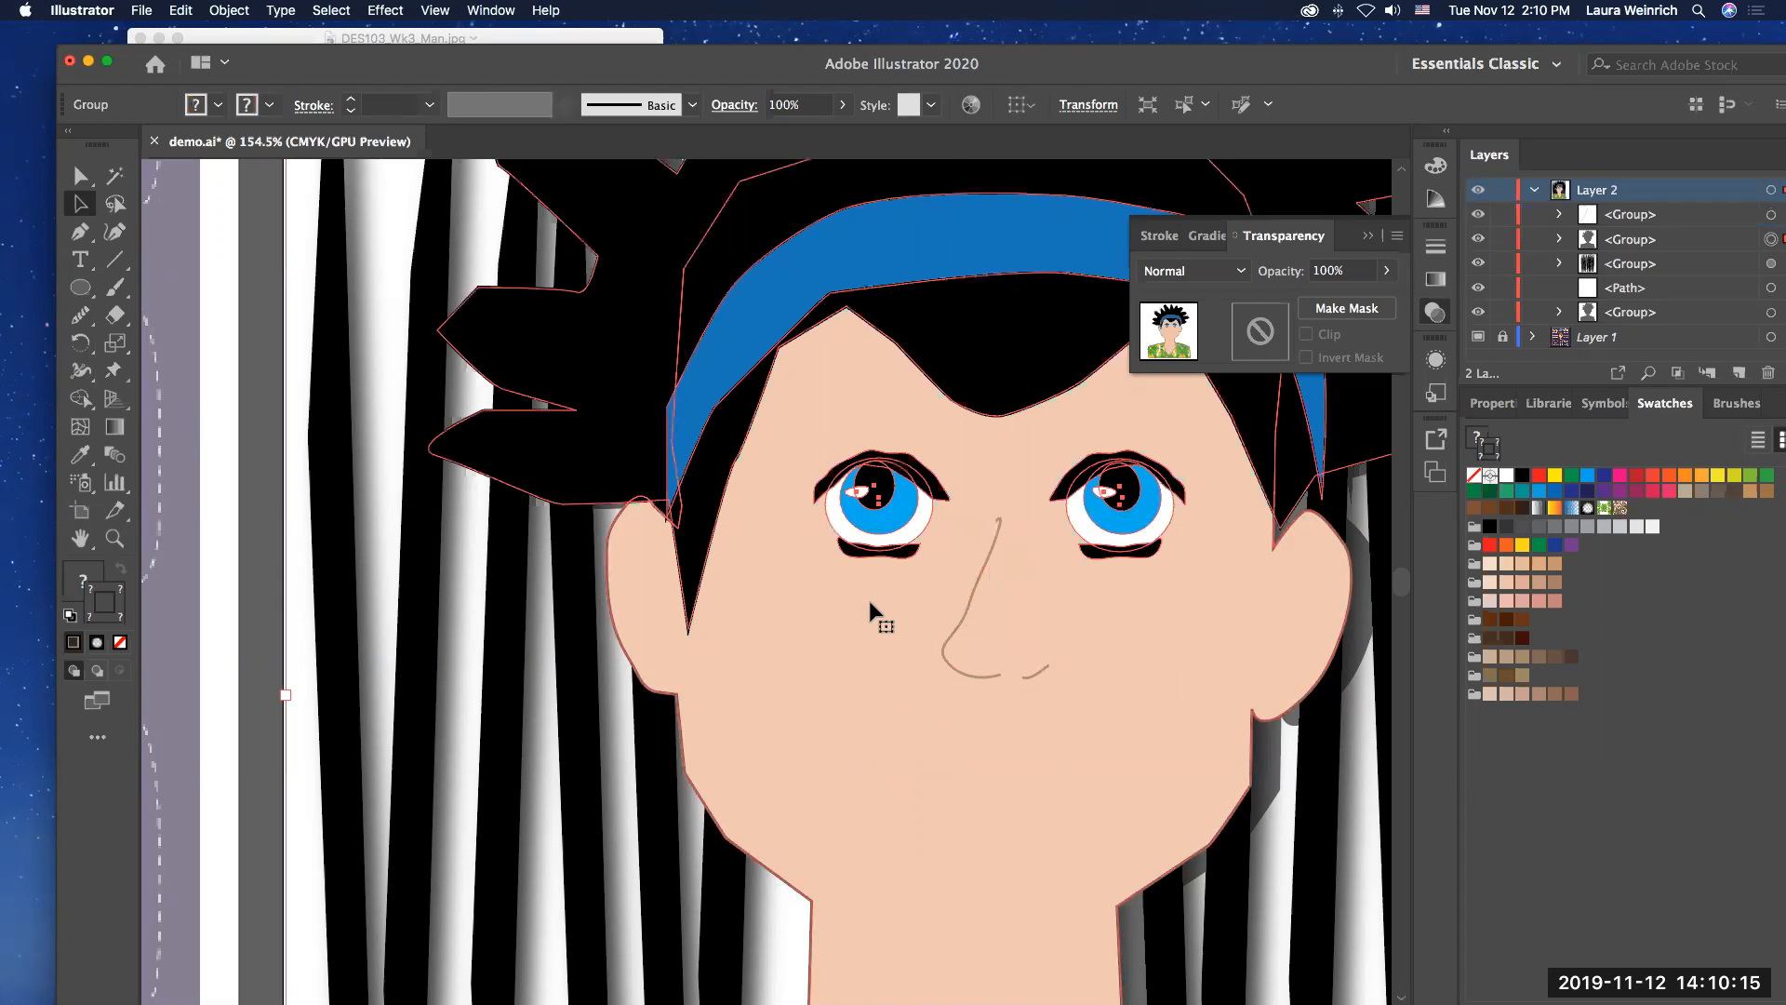
click(970, 579)
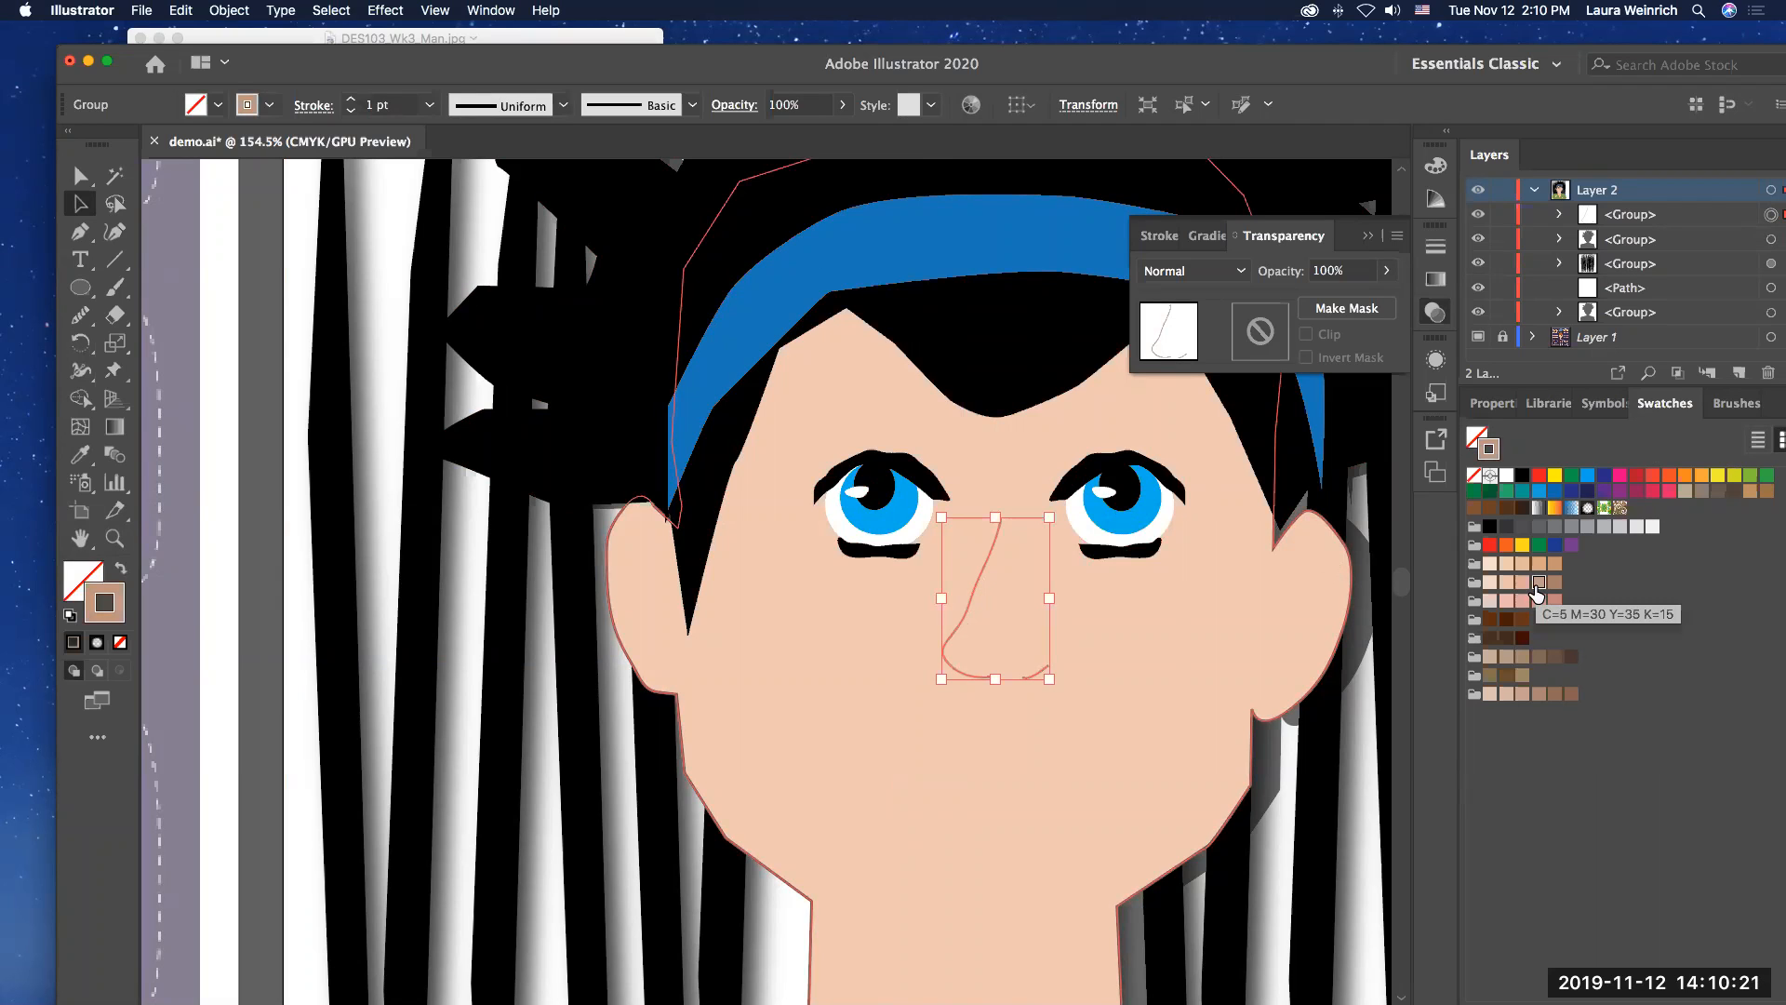
click(902, 644)
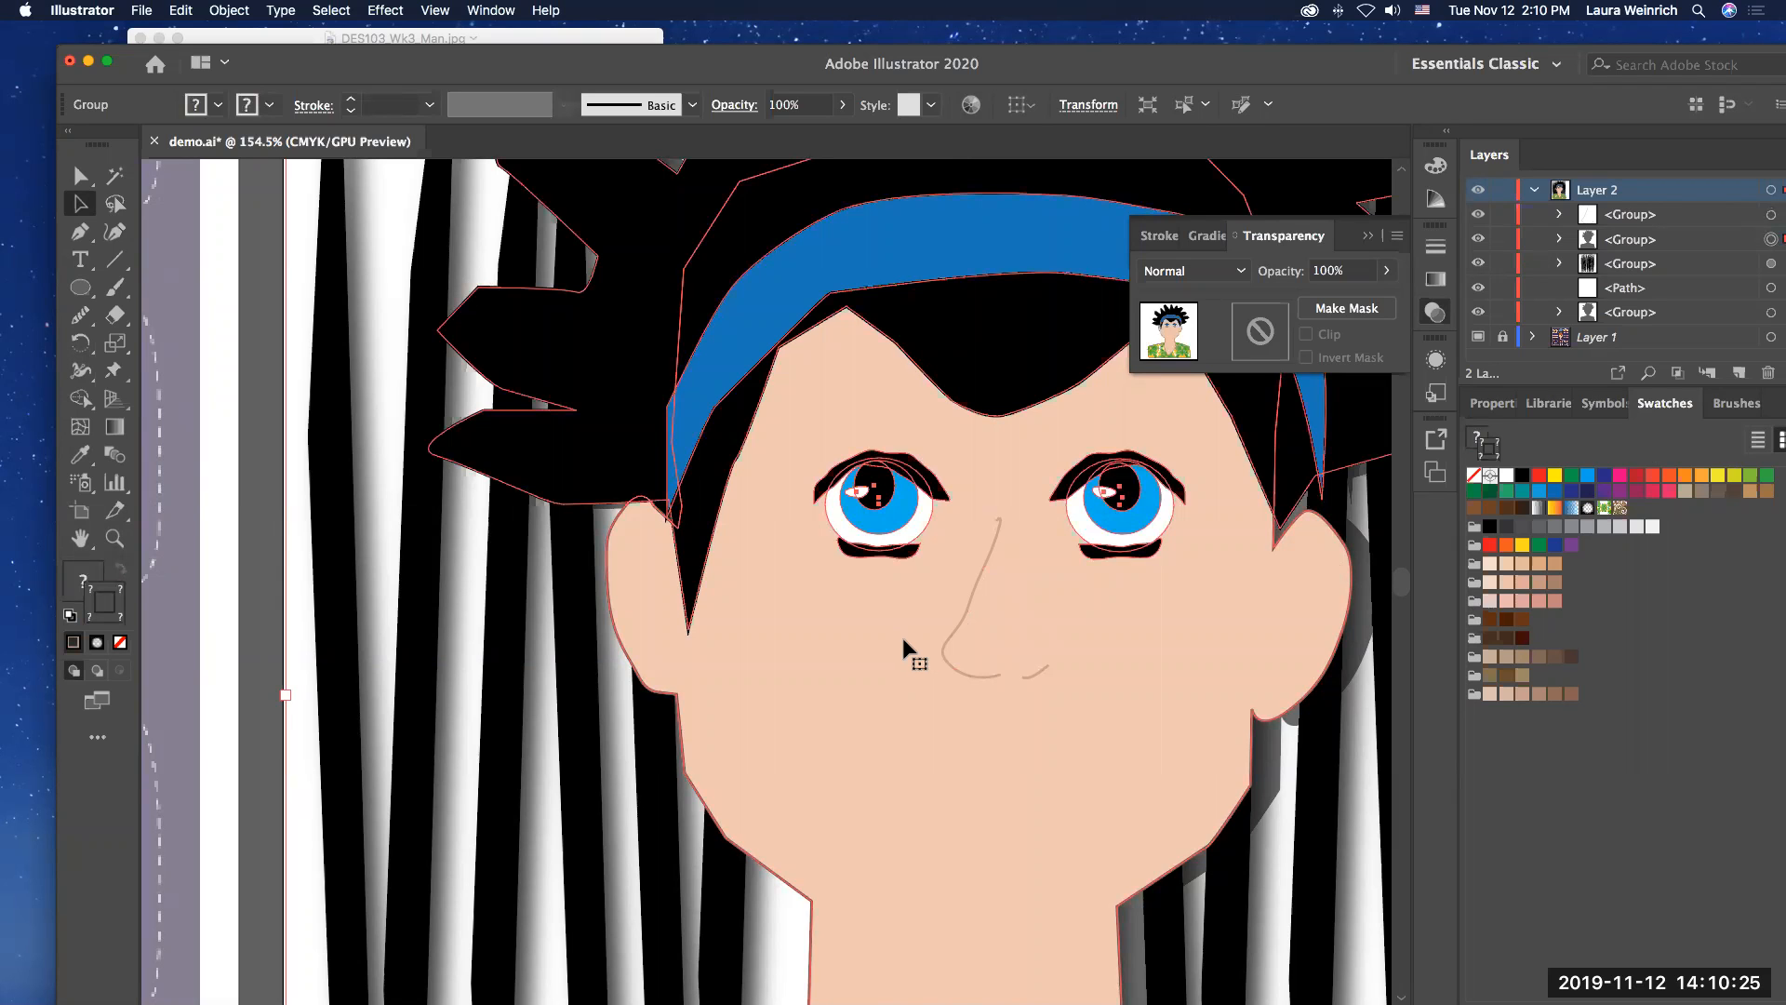
Step: Trace the outline of the open laughing mouth in the reference's Lips samples as a closed shape with the Pencil tool
scroll(903, 639, down, 2)
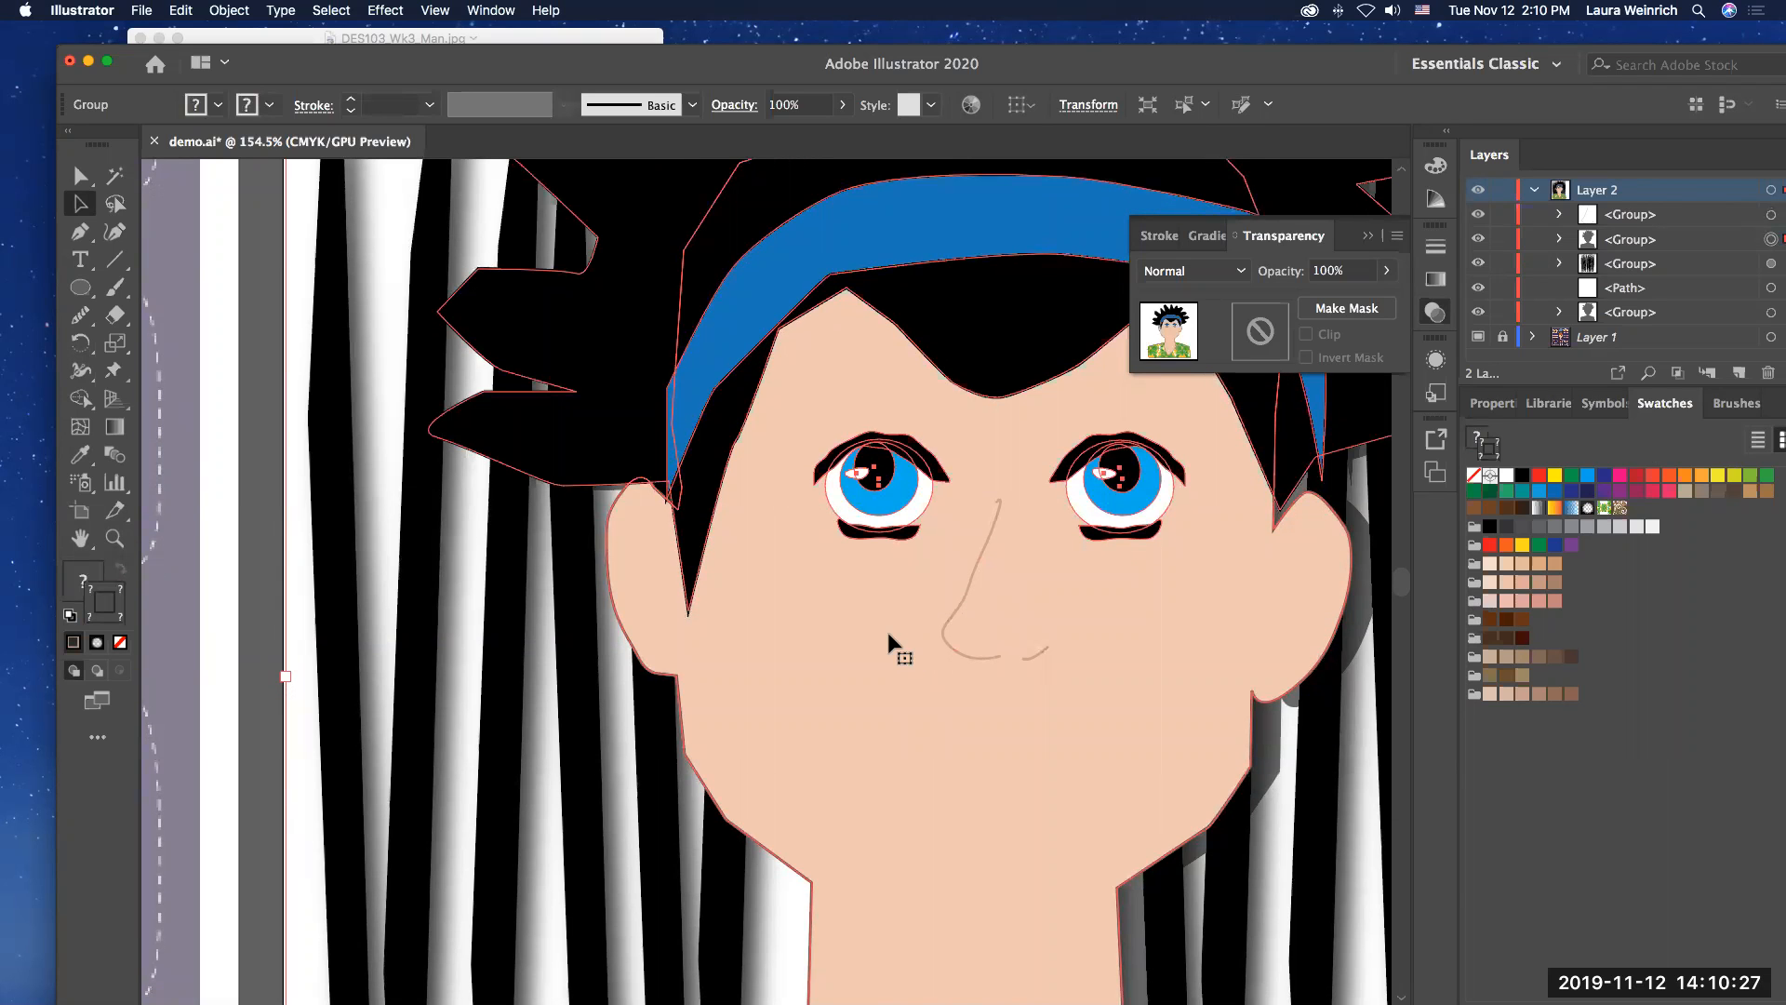
scroll(886, 629, left, 10)
scroll(886, 629, left, 18)
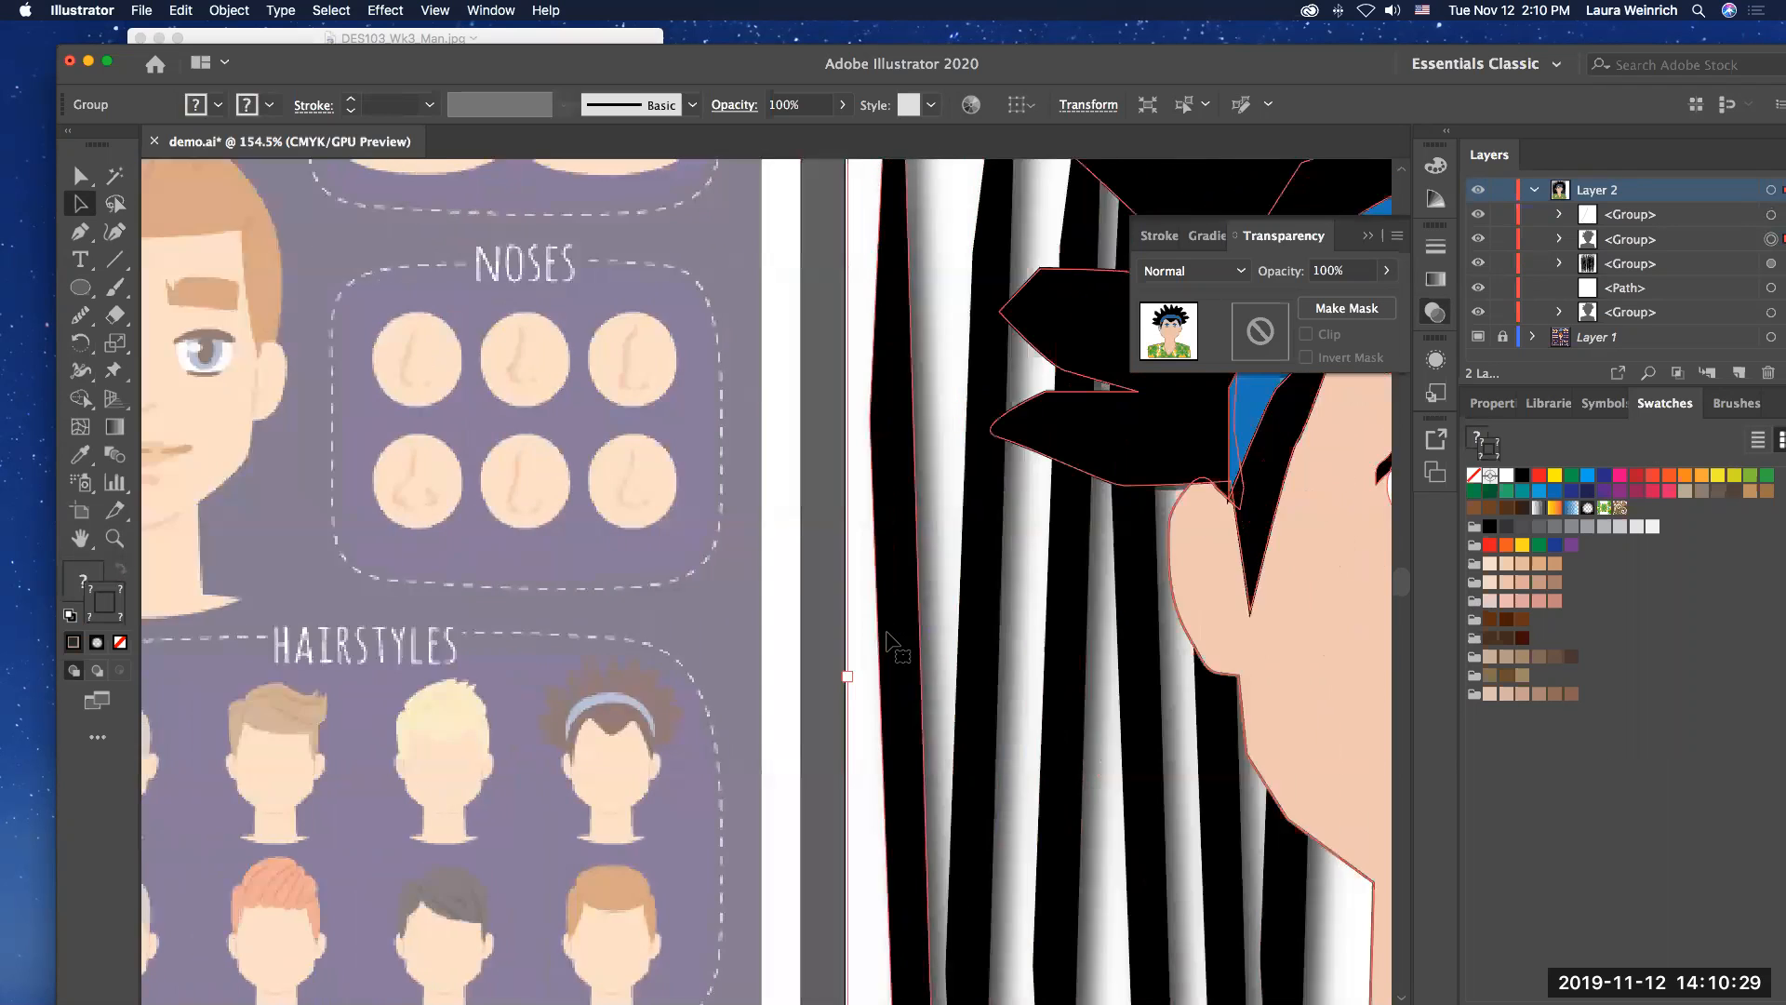
scroll(884, 639, left, 9)
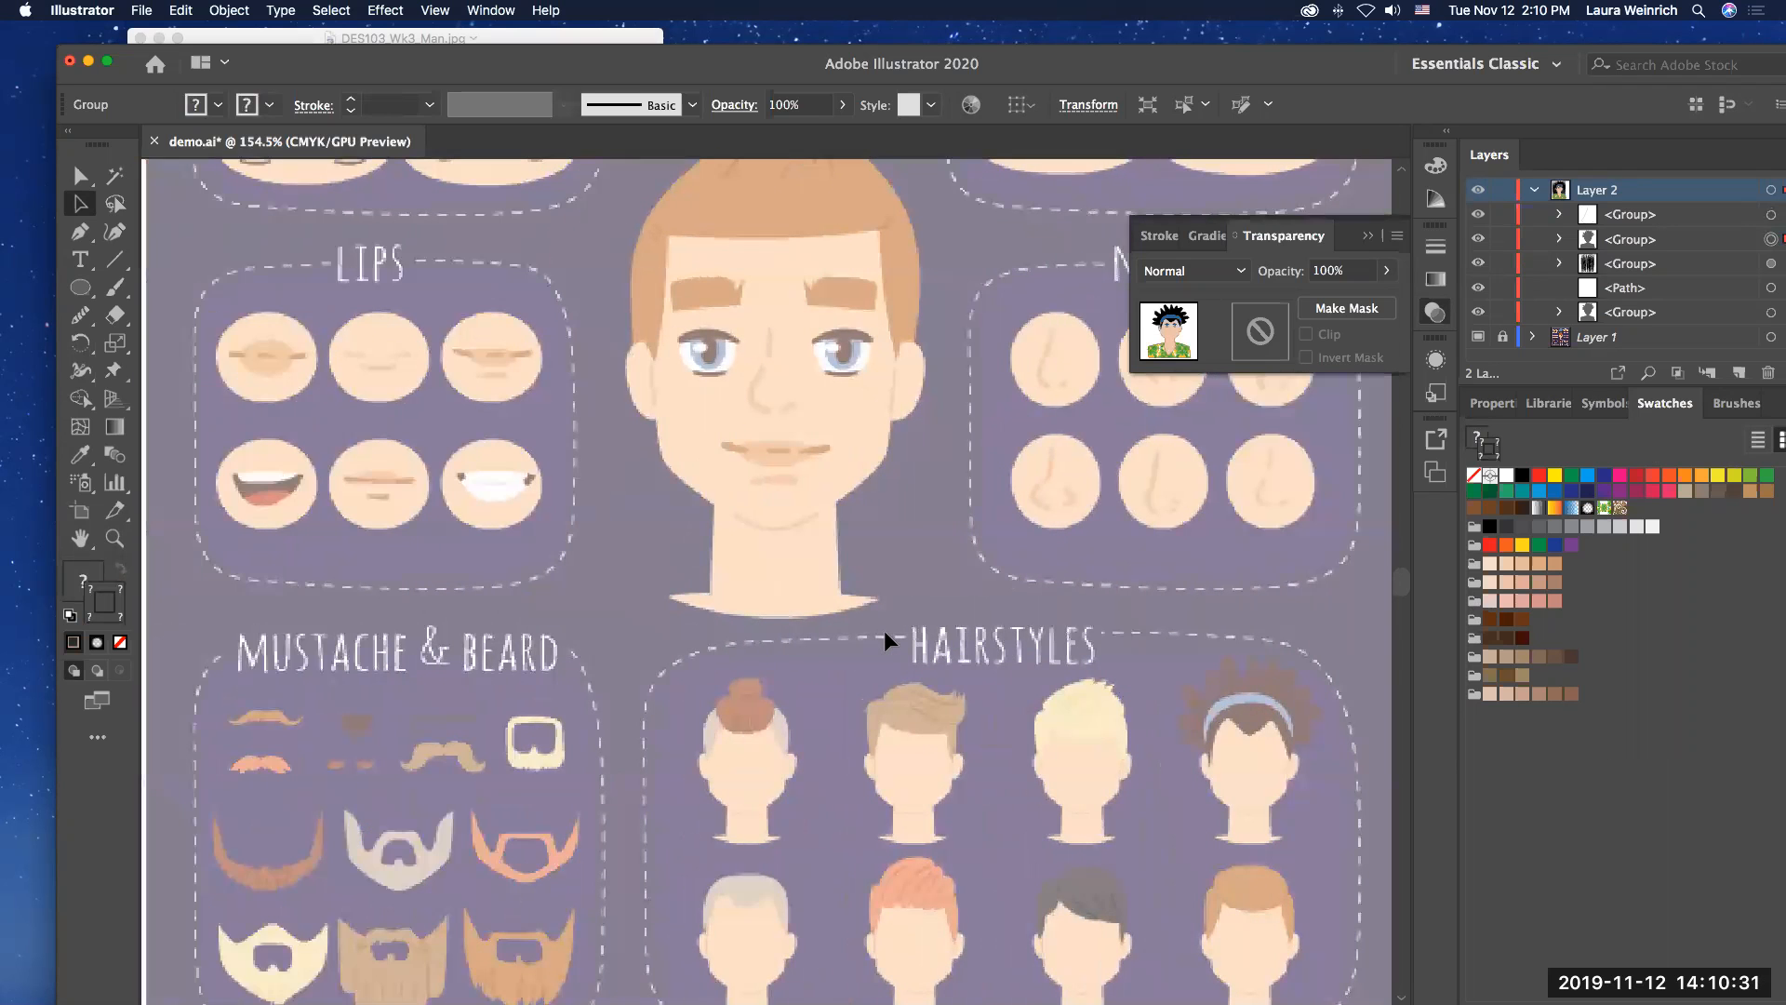
click(114, 539)
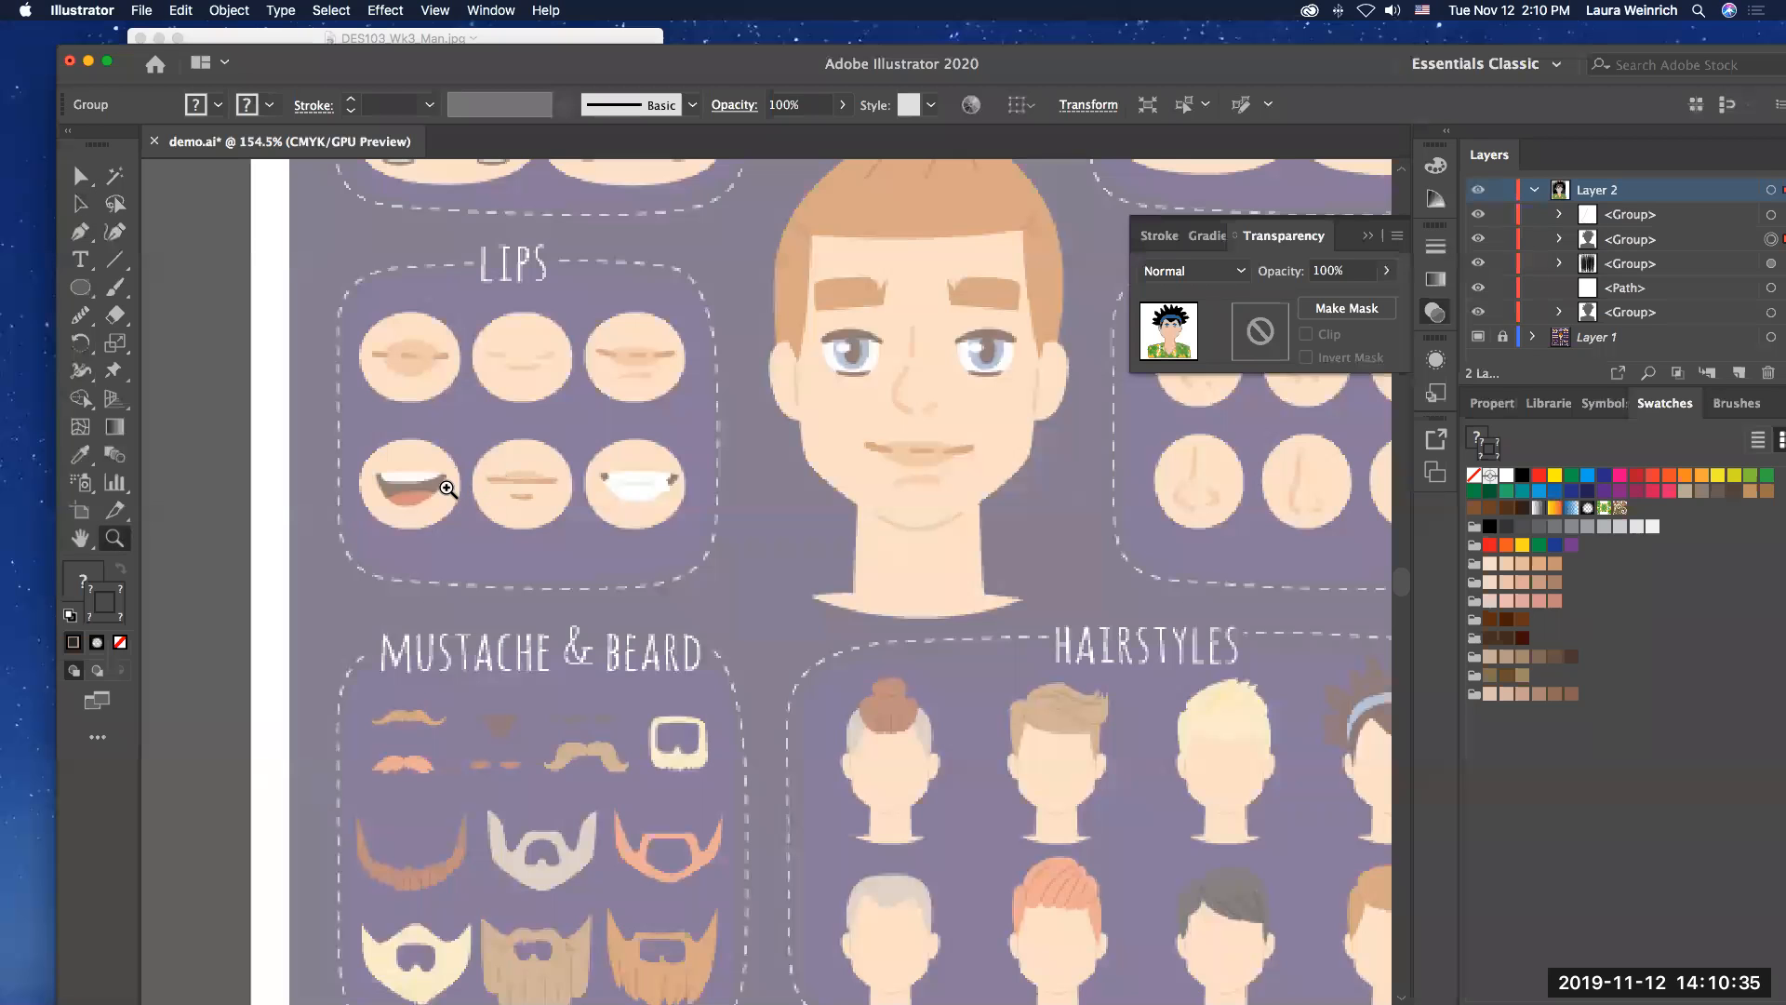
click(402, 495)
click(771, 554)
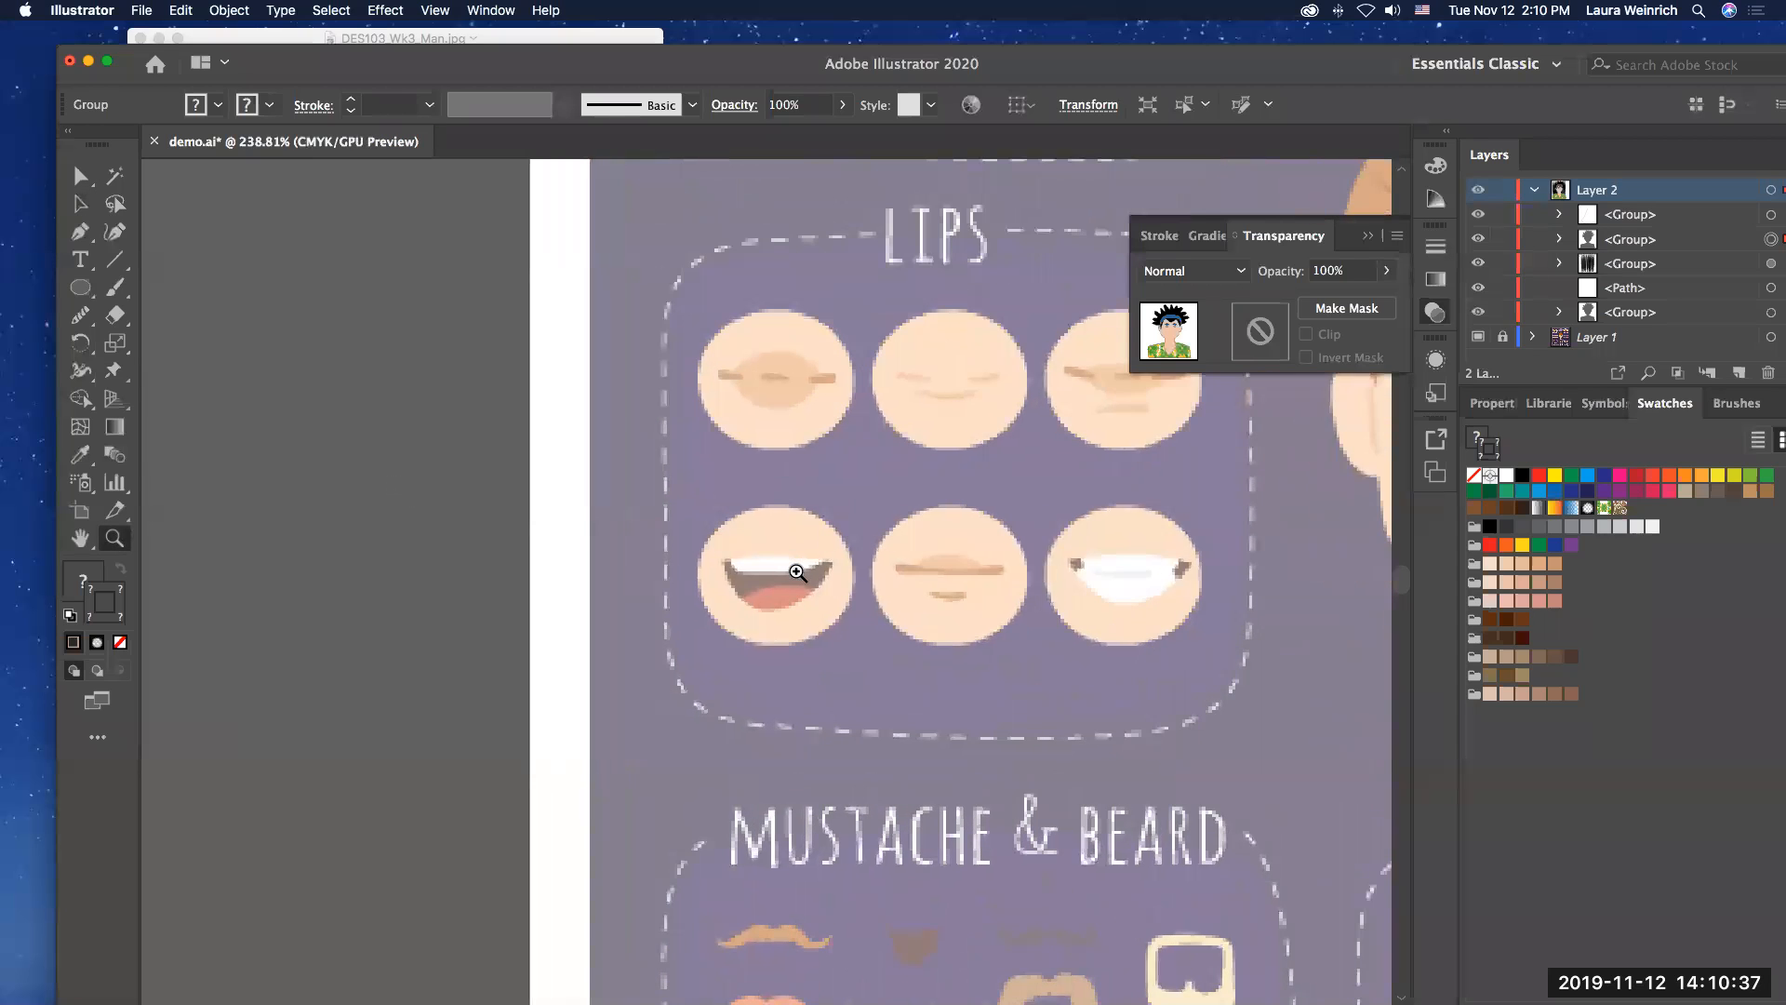
click(800, 572)
click(777, 578)
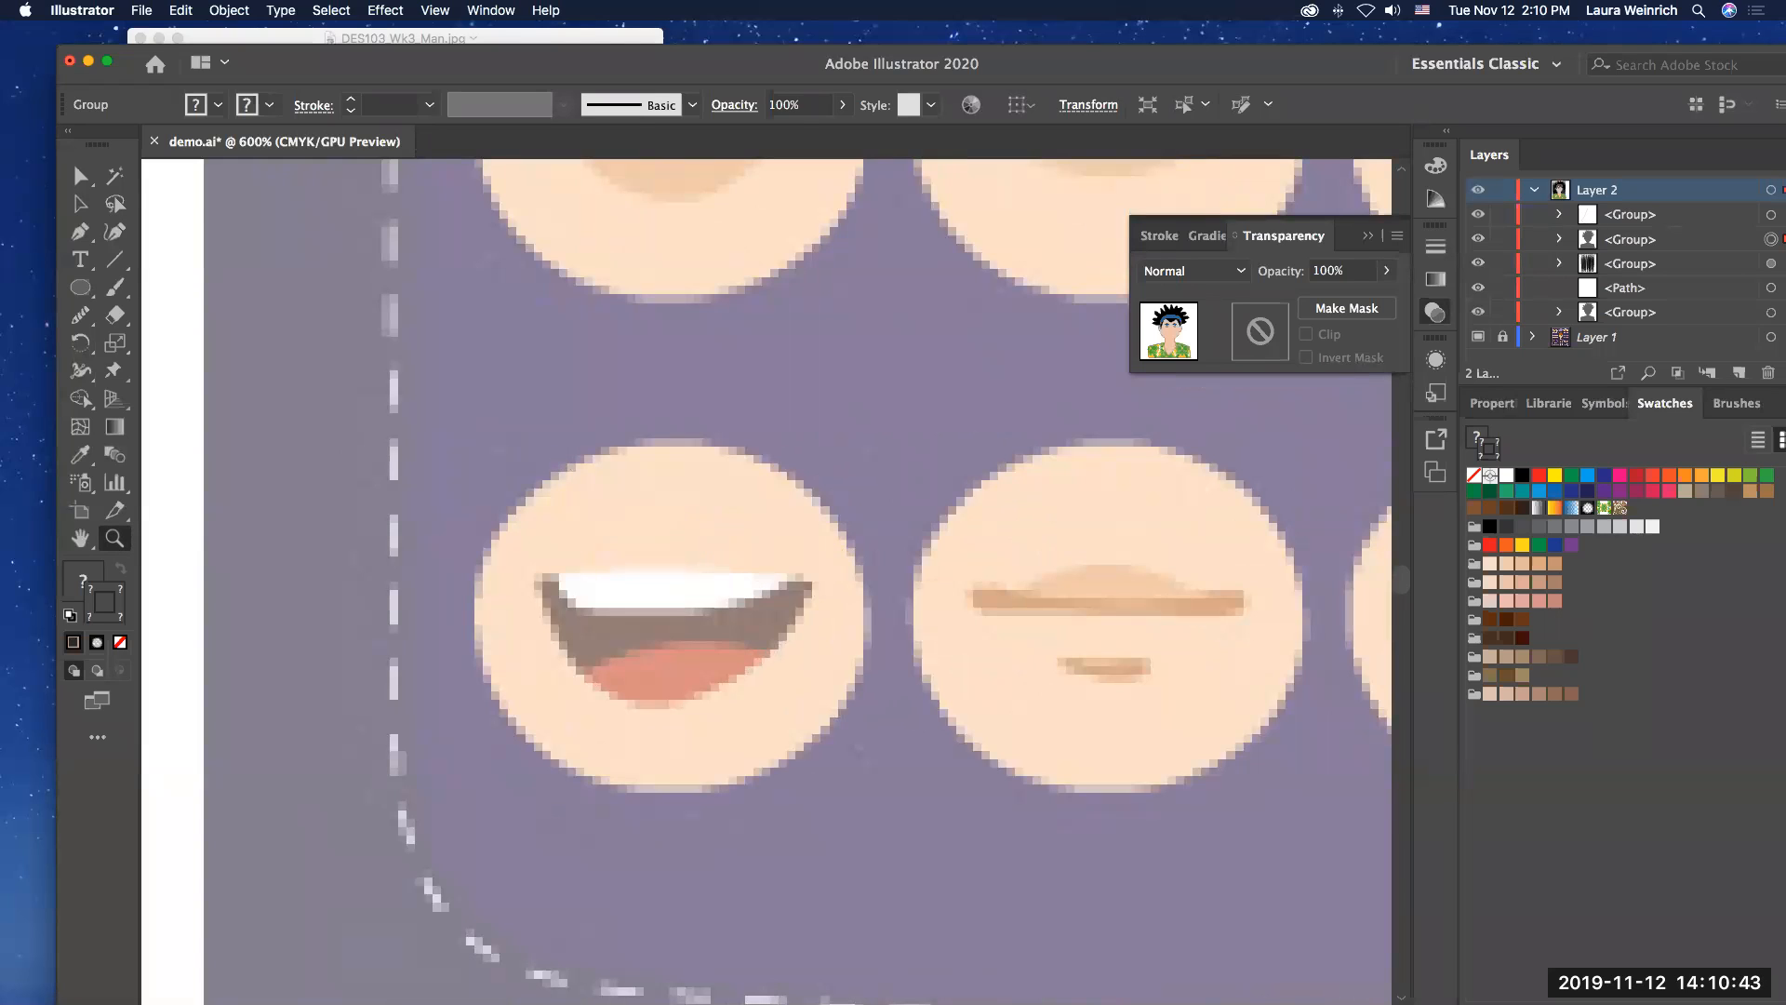
click(80, 232)
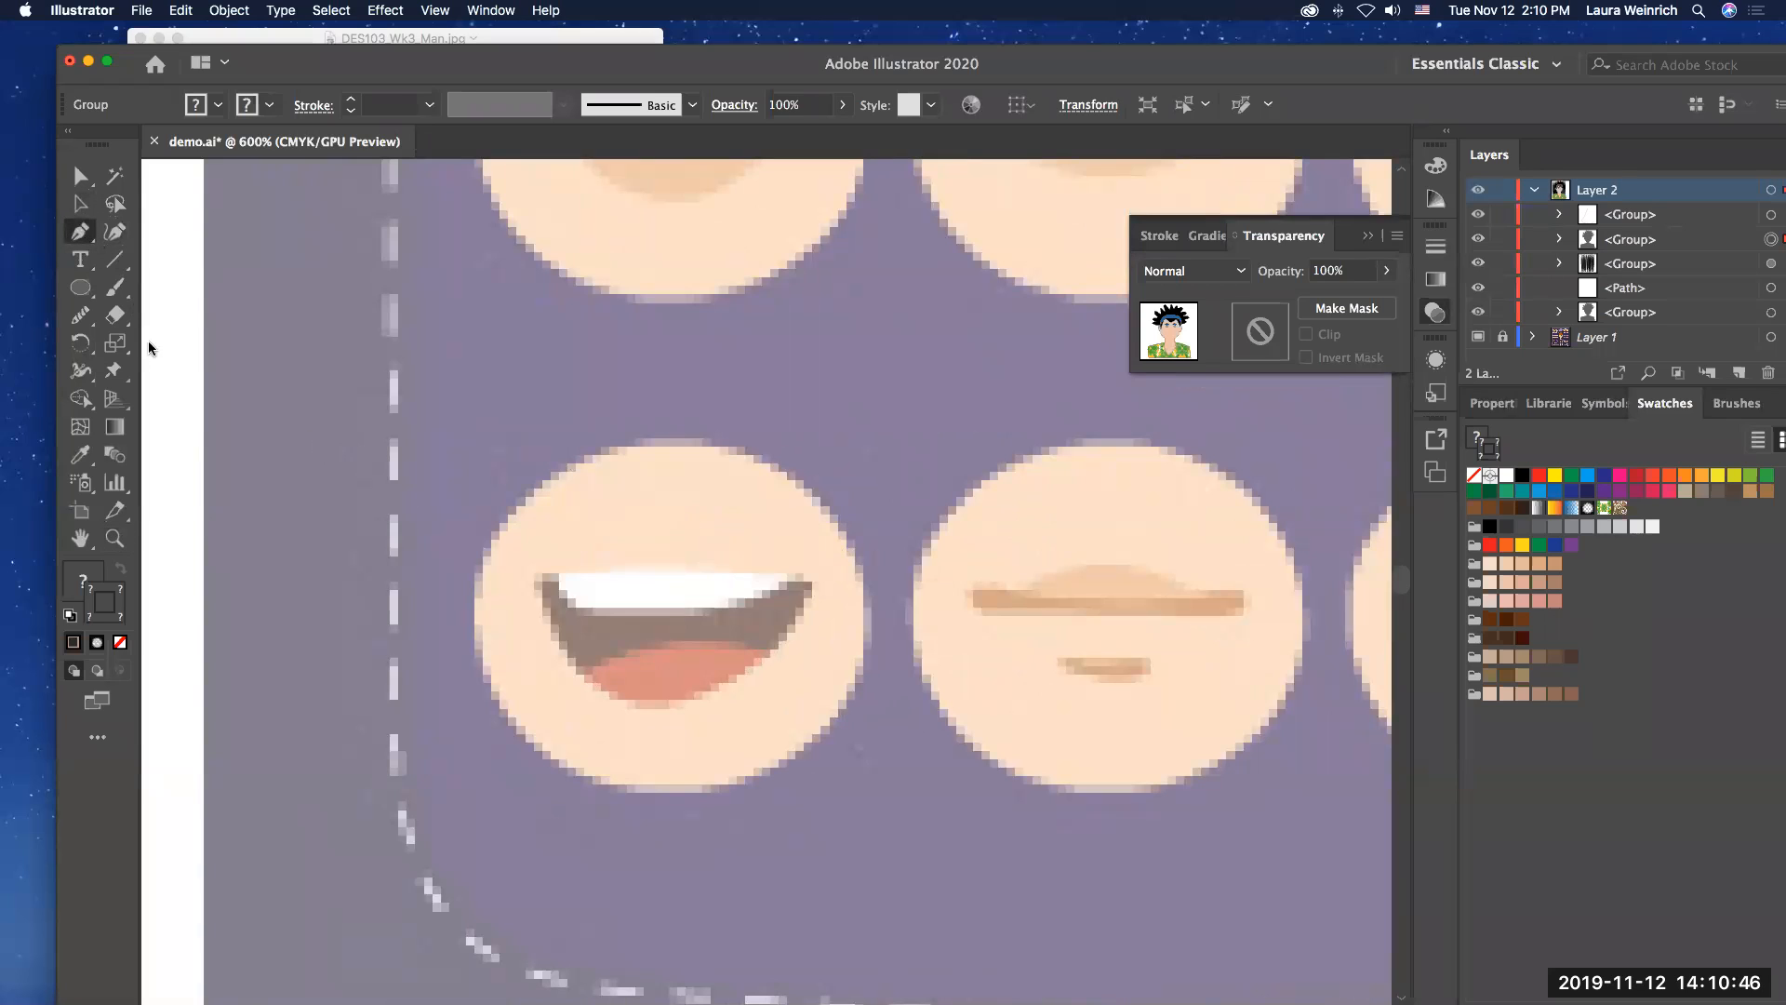
click(79, 317)
click(186, 342)
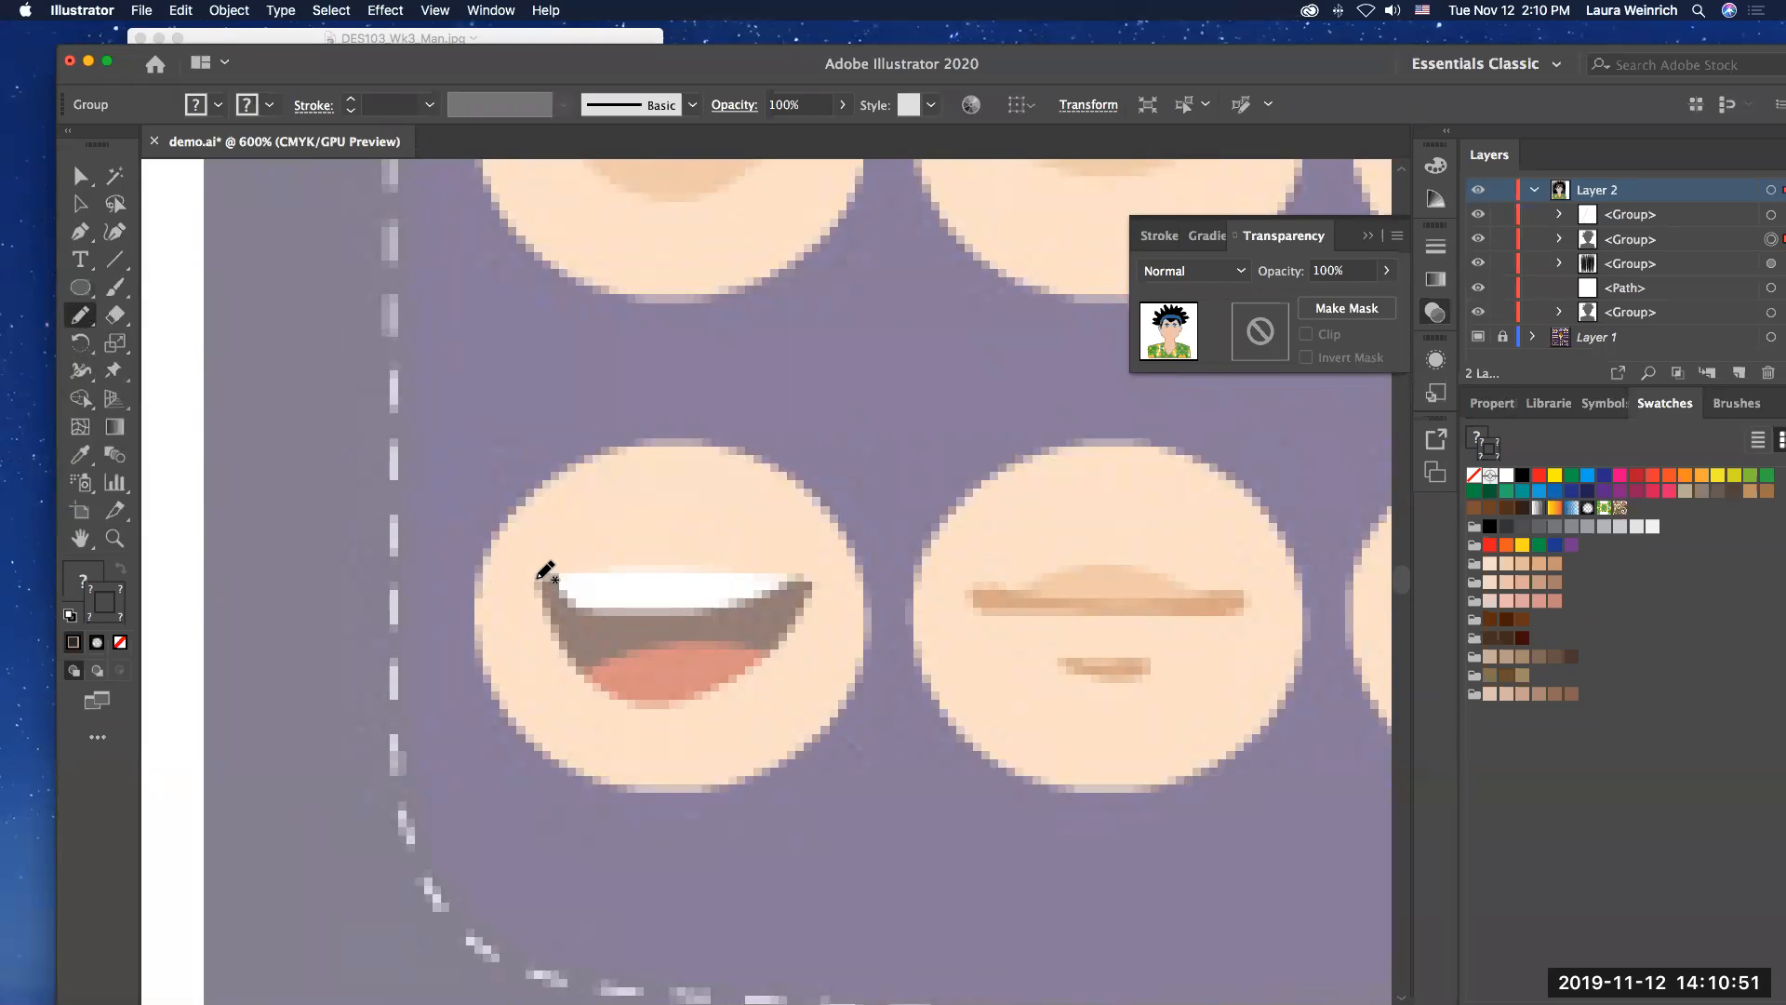
mouse_move(551, 614)
mouse_down()
mouse_move(587, 679)
mouse_move(682, 700)
mouse_move(740, 676)
mouse_move(813, 594)
mouse_move(785, 576)
mouse_move(536, 580)
mouse_up()
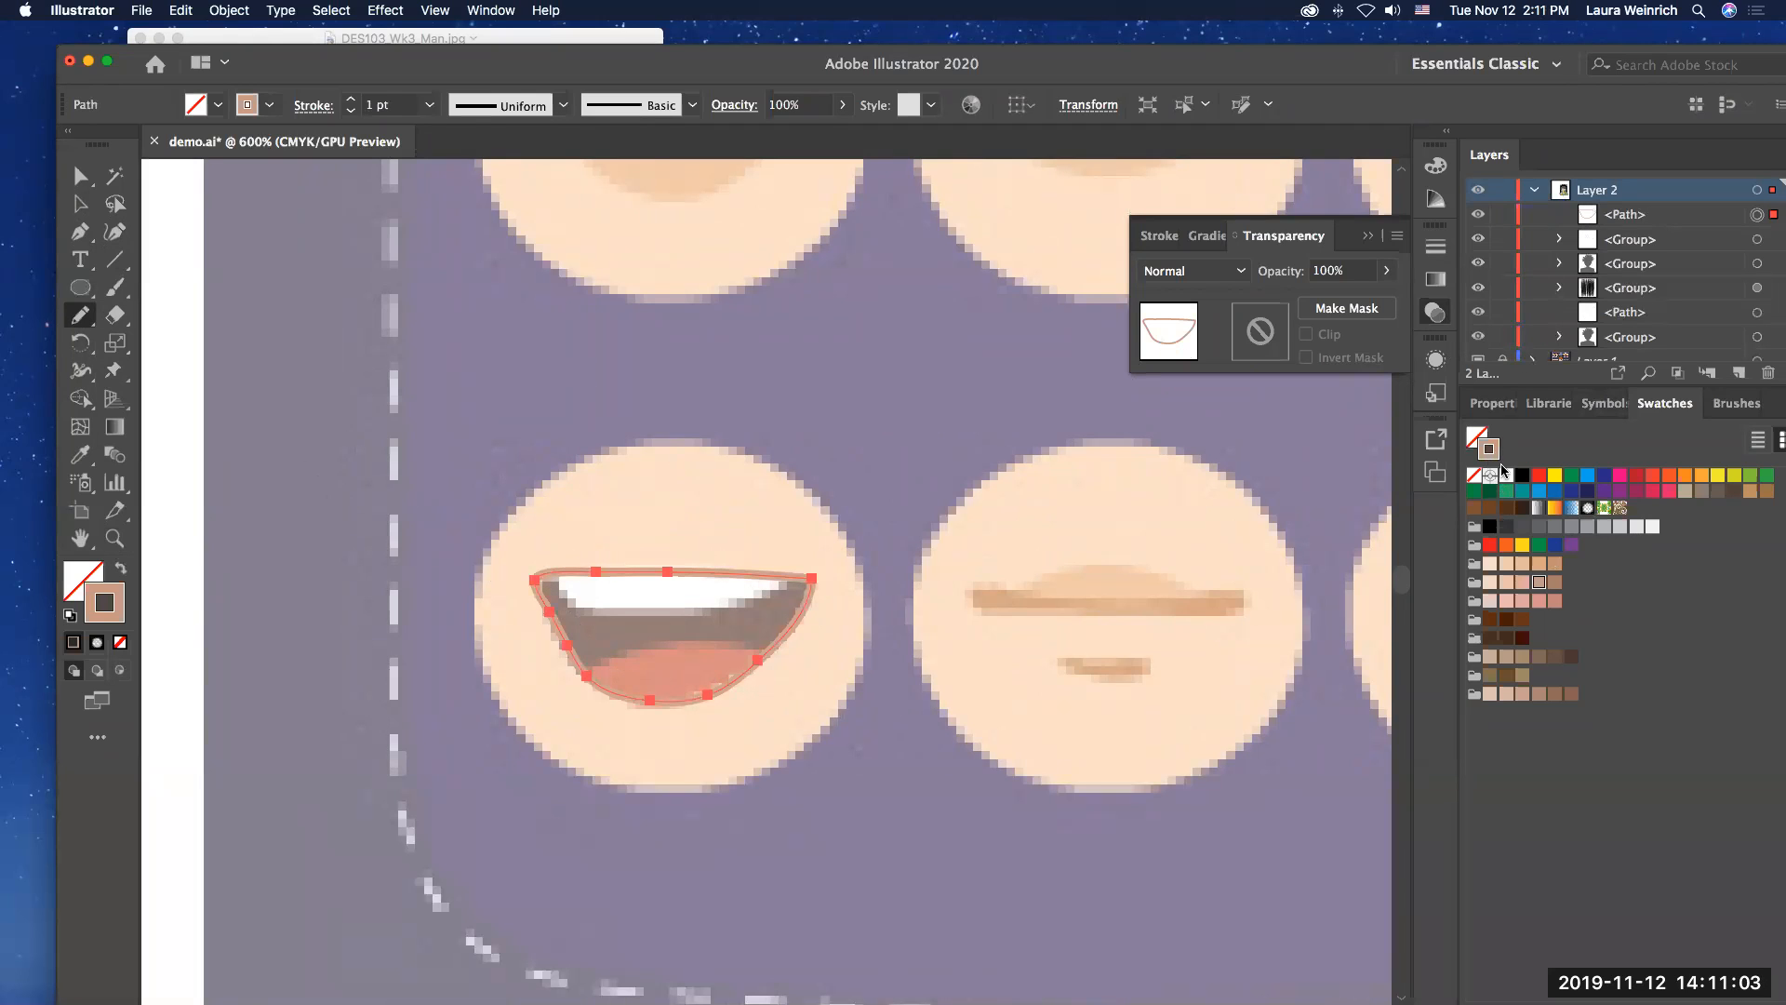
Step: Give the mouth outline a black fill with no stroke and move it onto the neighbouring closed-lips sample
click(1475, 480)
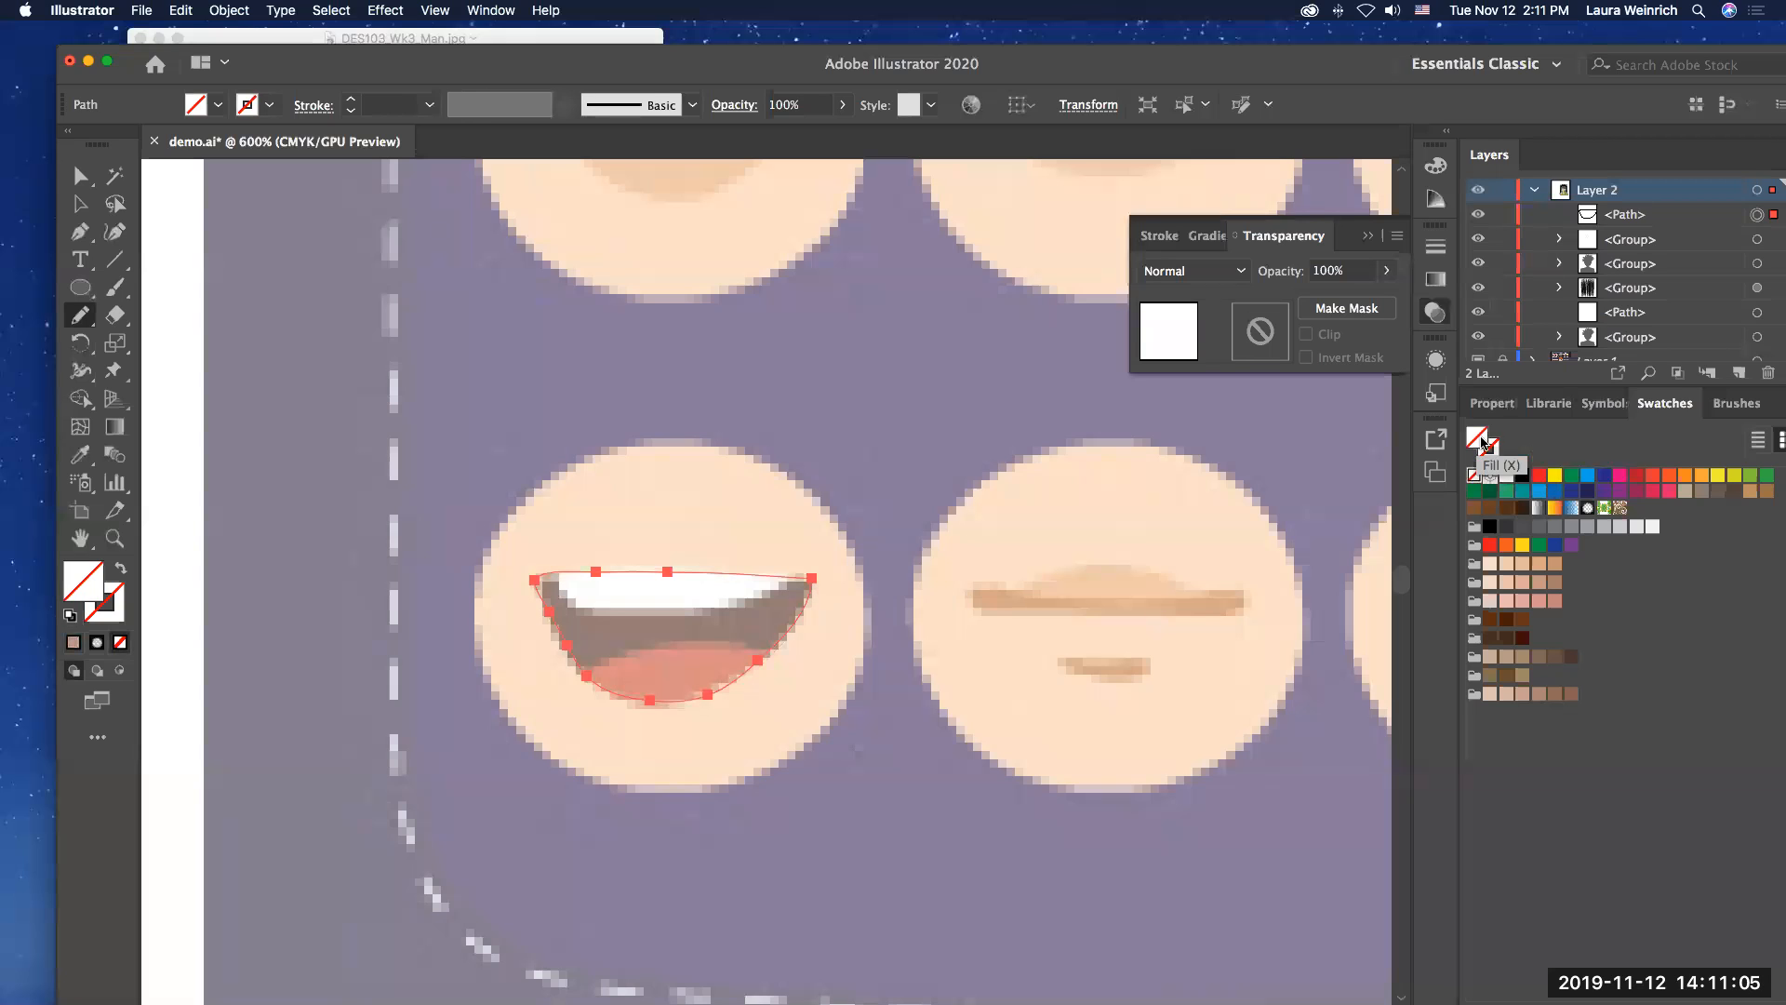
click(1522, 477)
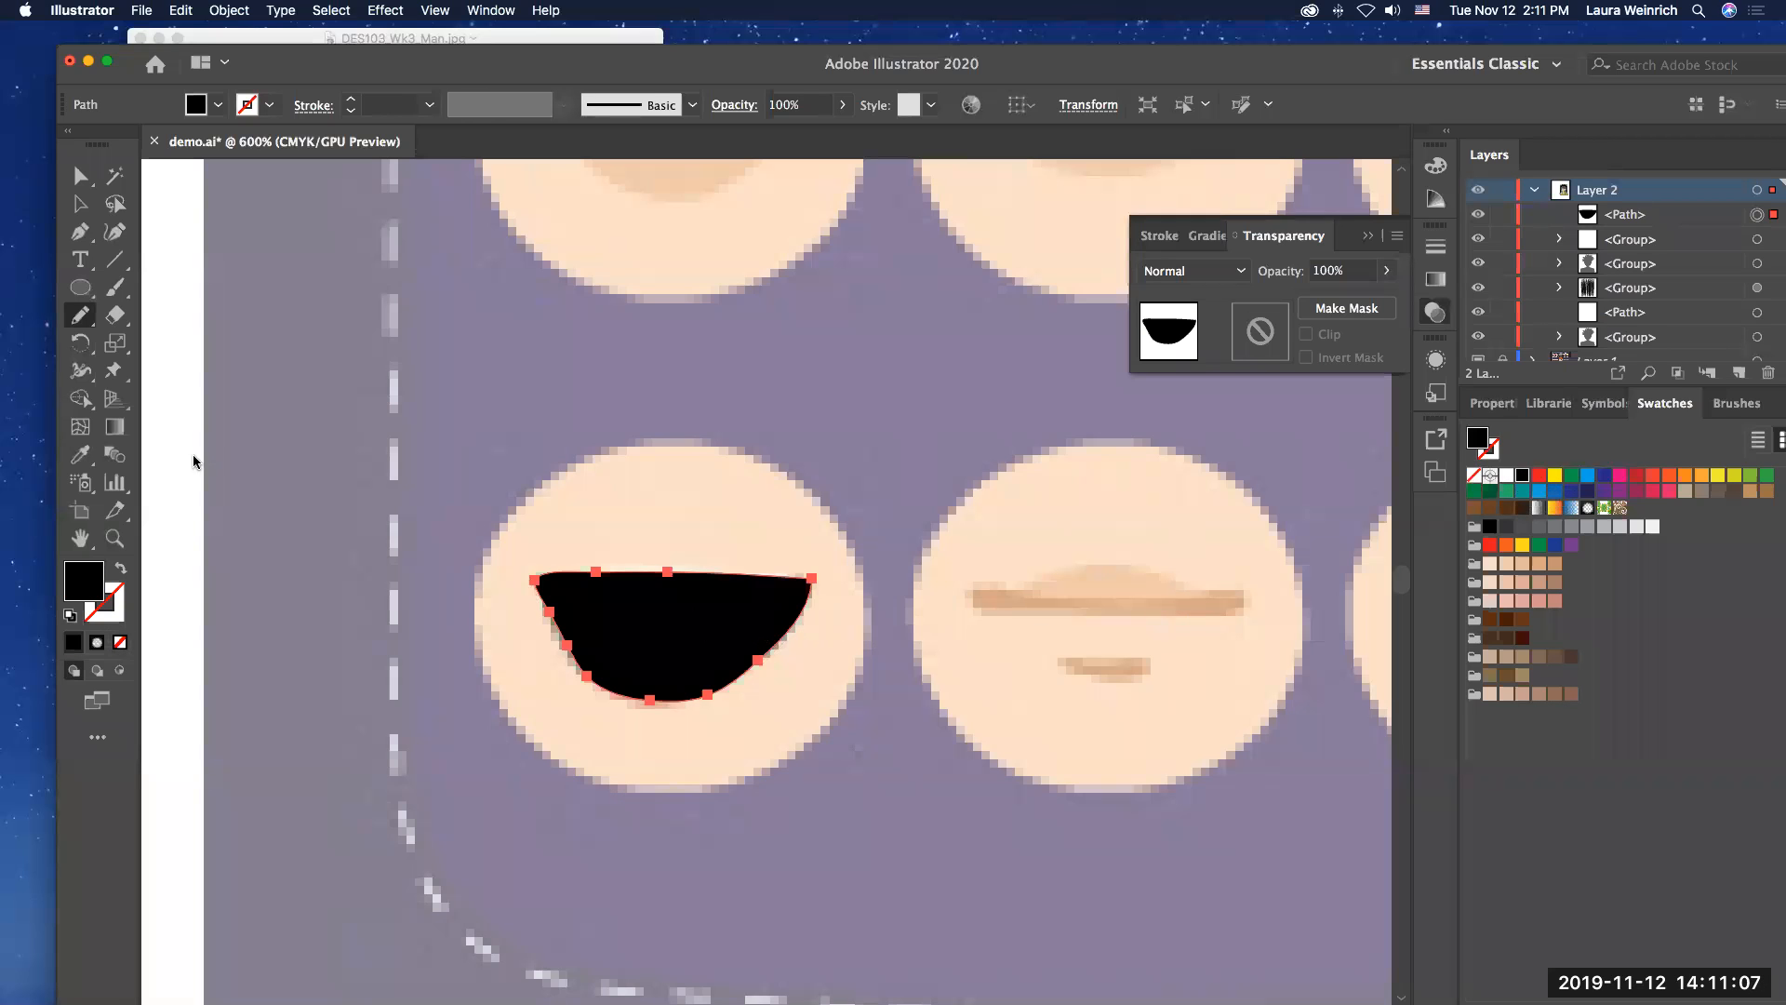
click(79, 176)
drag(670, 626, 1112, 626)
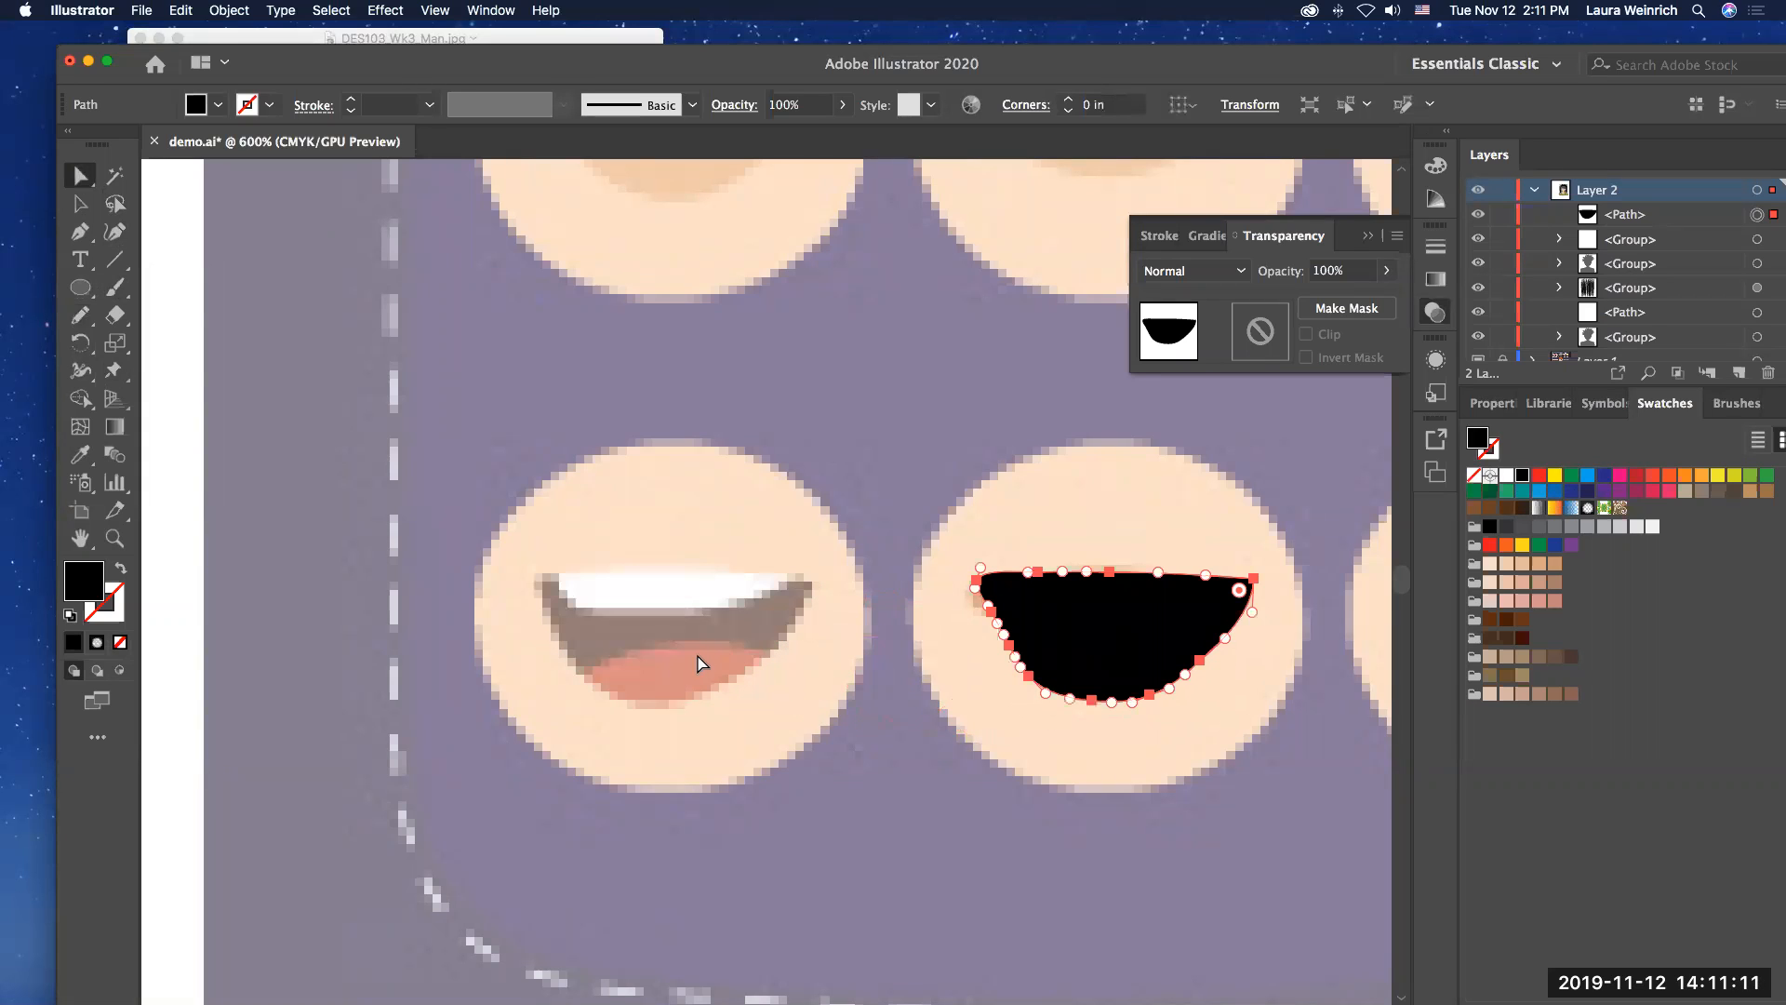
Step: Trace the tongue of the reference's open laughing mouth as a closed shape with the Pencil tool and fill it red
click(80, 318)
mouse_move(587, 680)
mouse_down()
mouse_move(685, 633)
mouse_move(769, 651)
mouse_move(693, 701)
mouse_move(588, 679)
mouse_up()
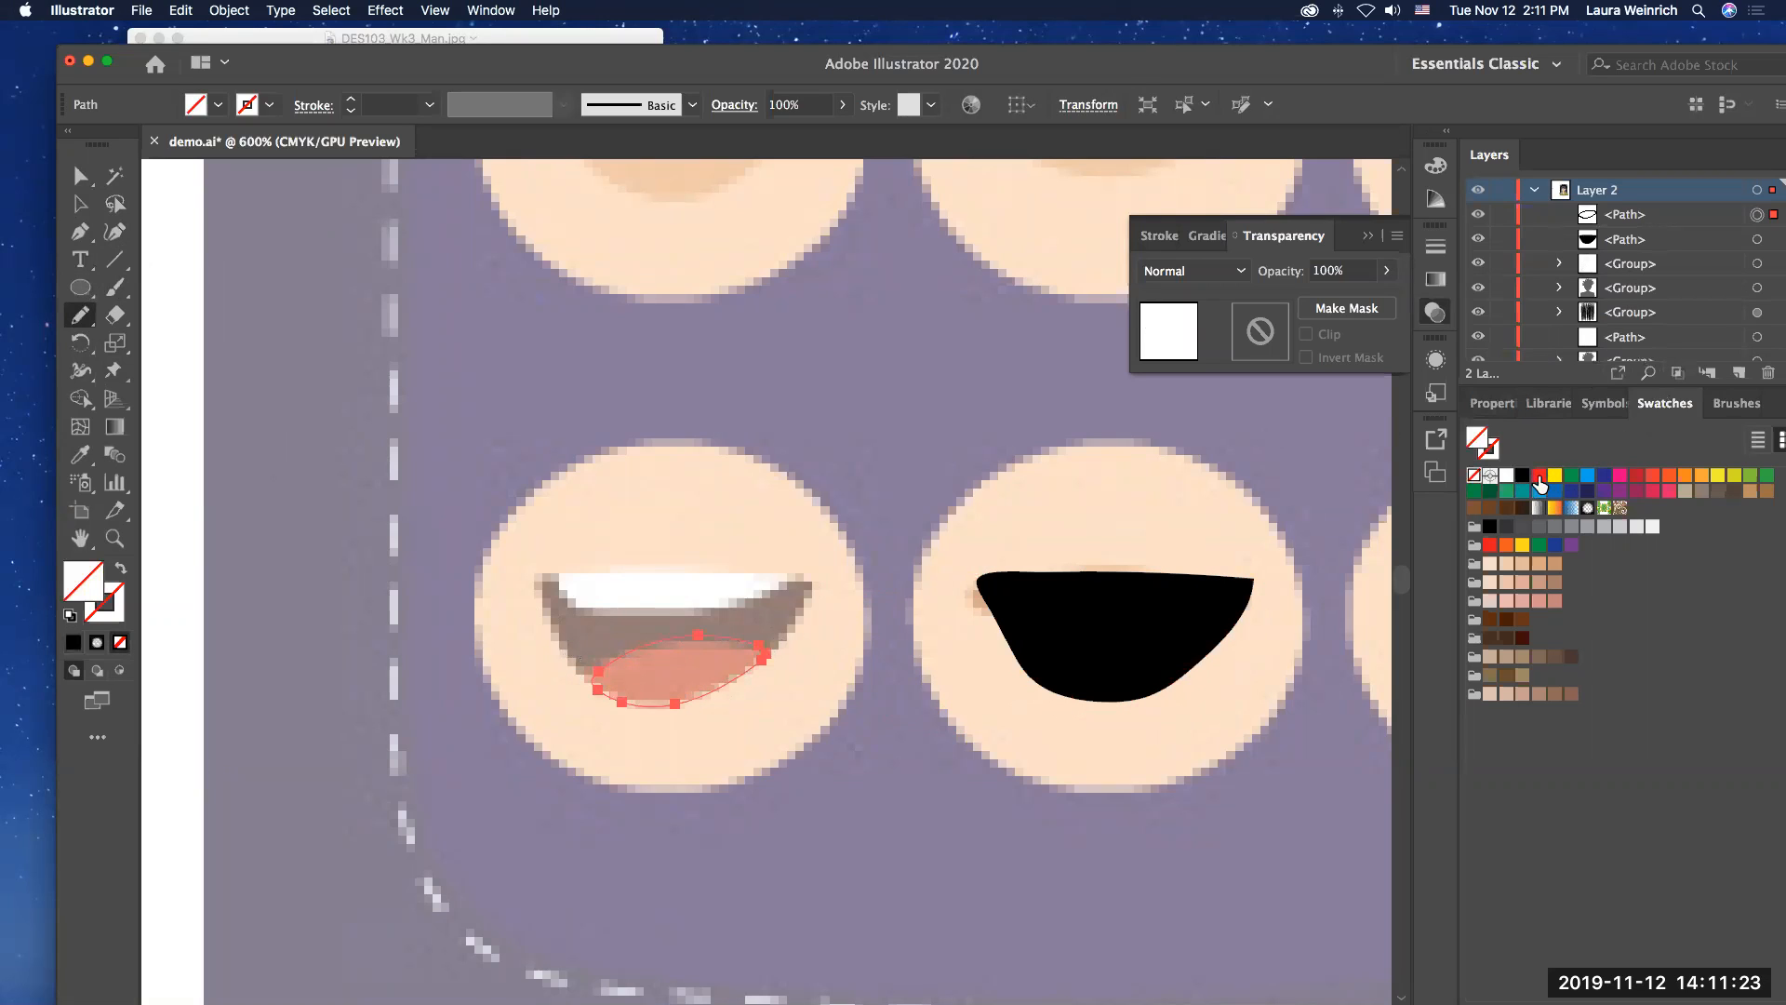
click(1636, 475)
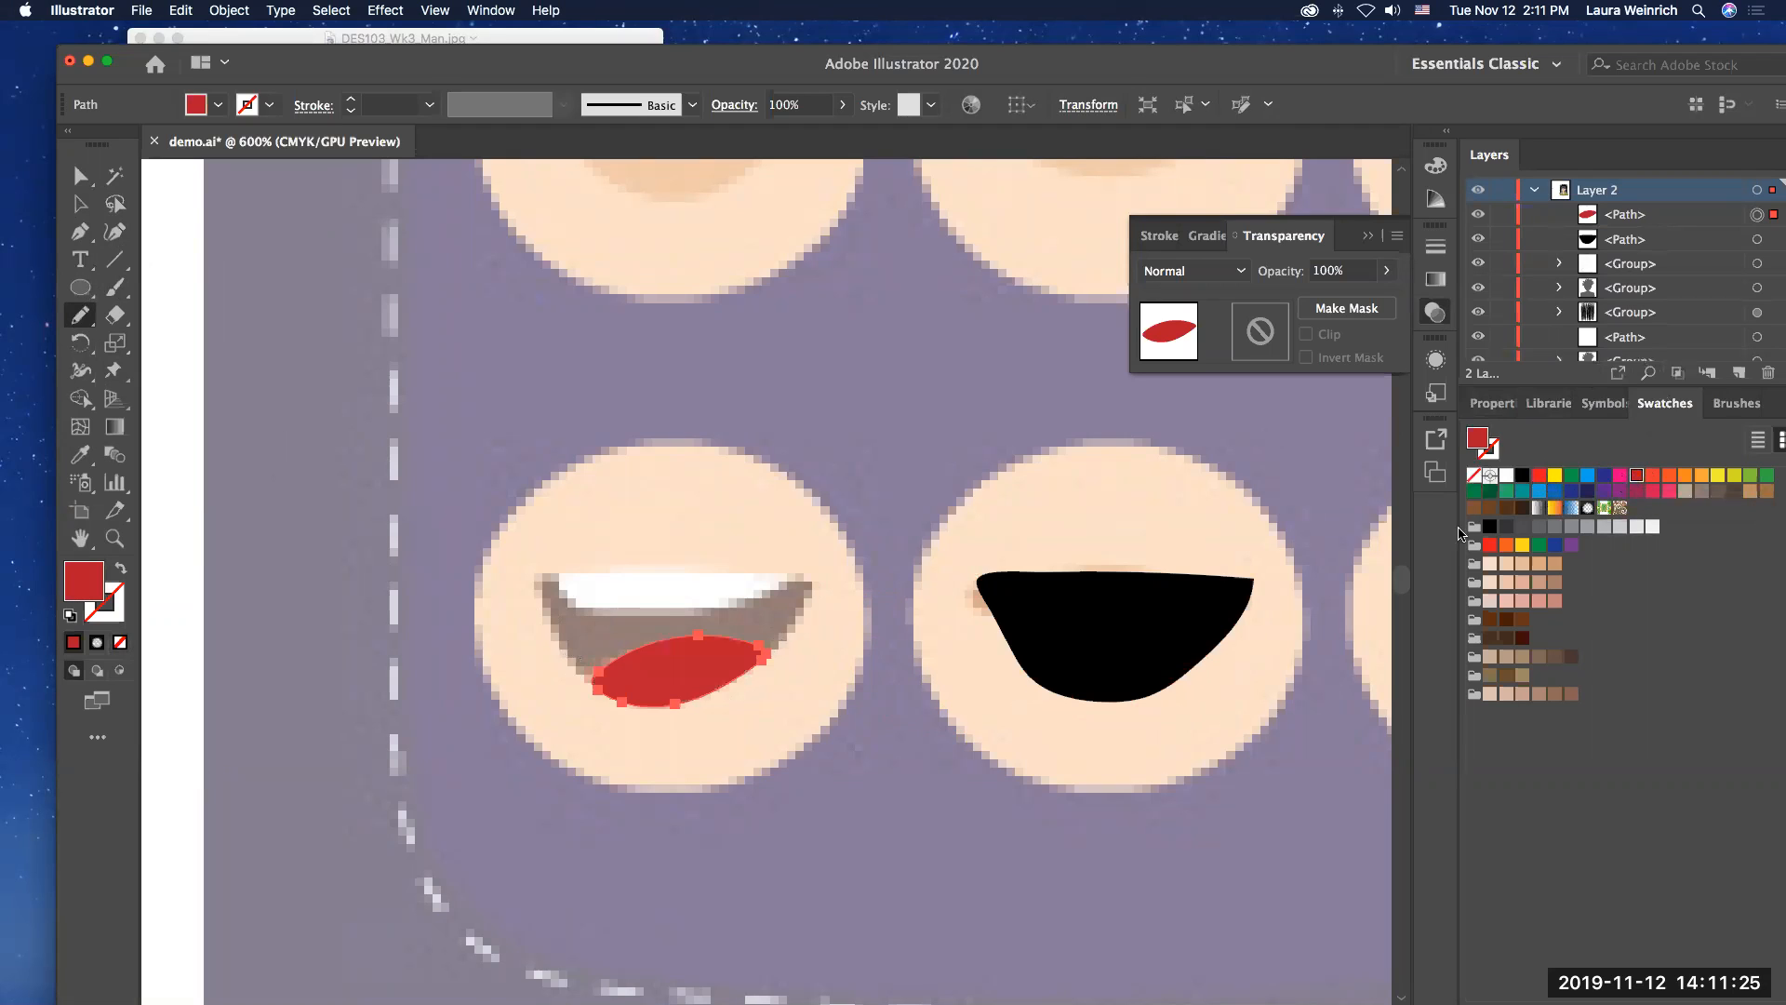
Step: Move the red tongue into the bottom of the black mouth and adjust its lower curve to follow the mouth's edge
click(80, 175)
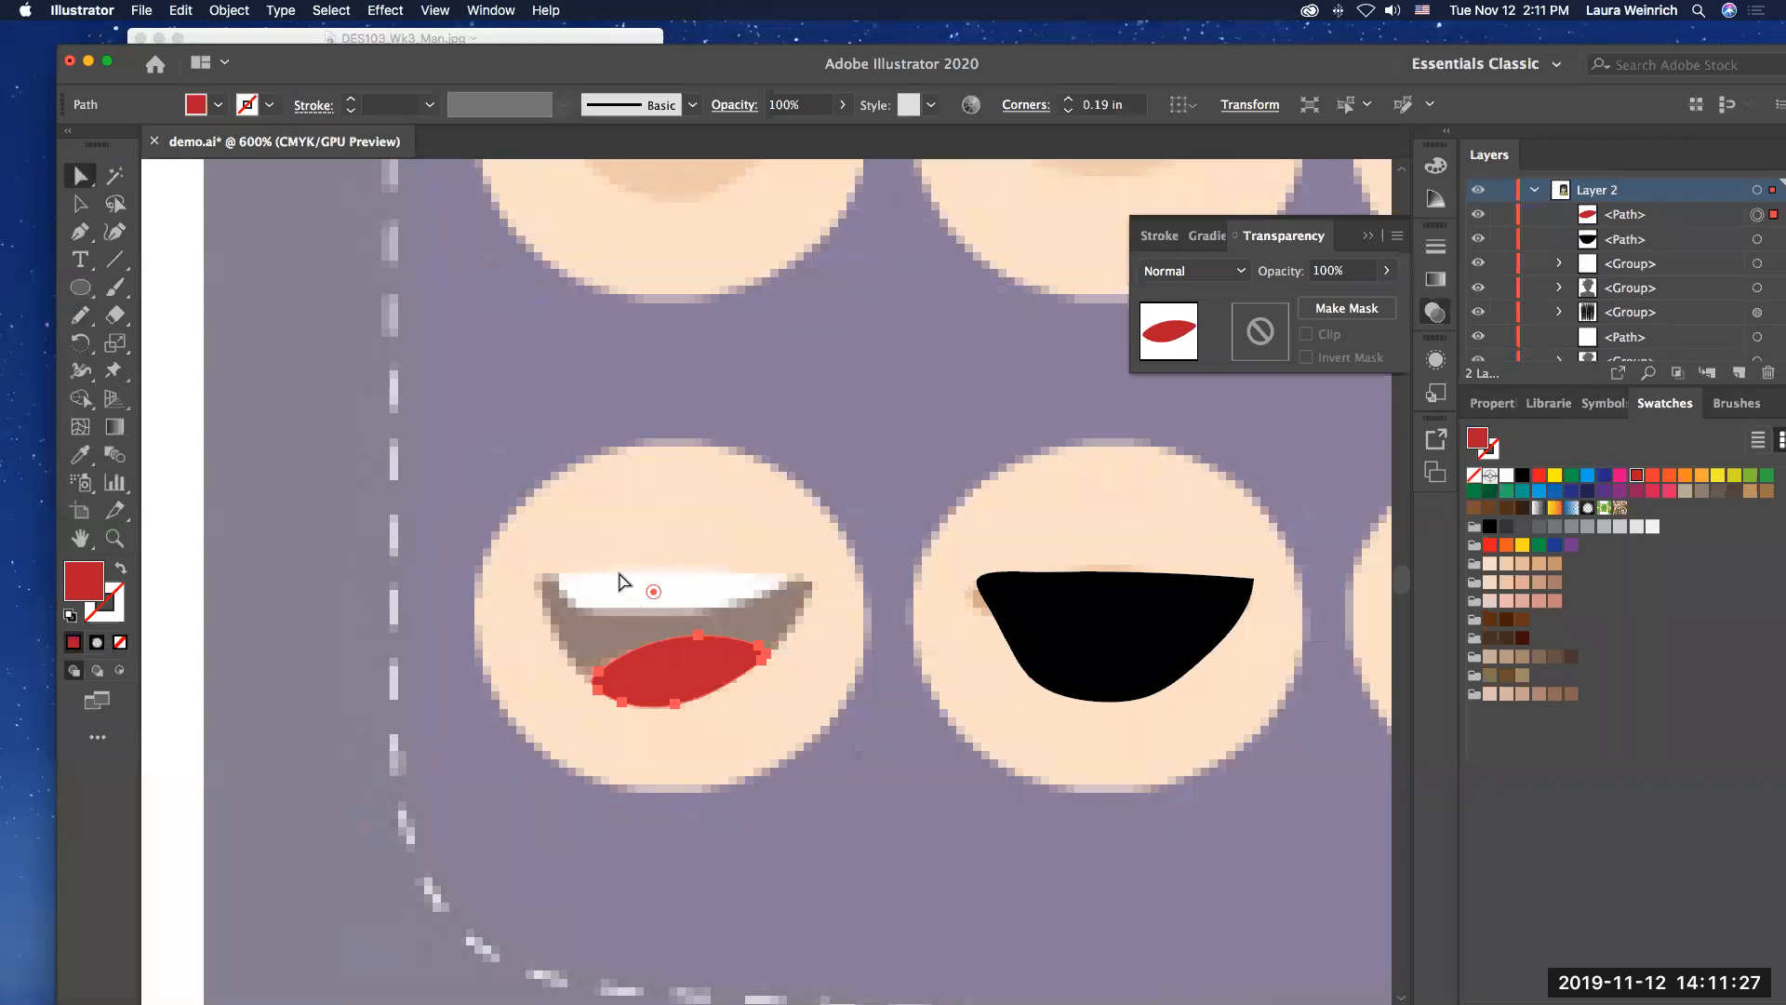
drag(690, 670, 1137, 667)
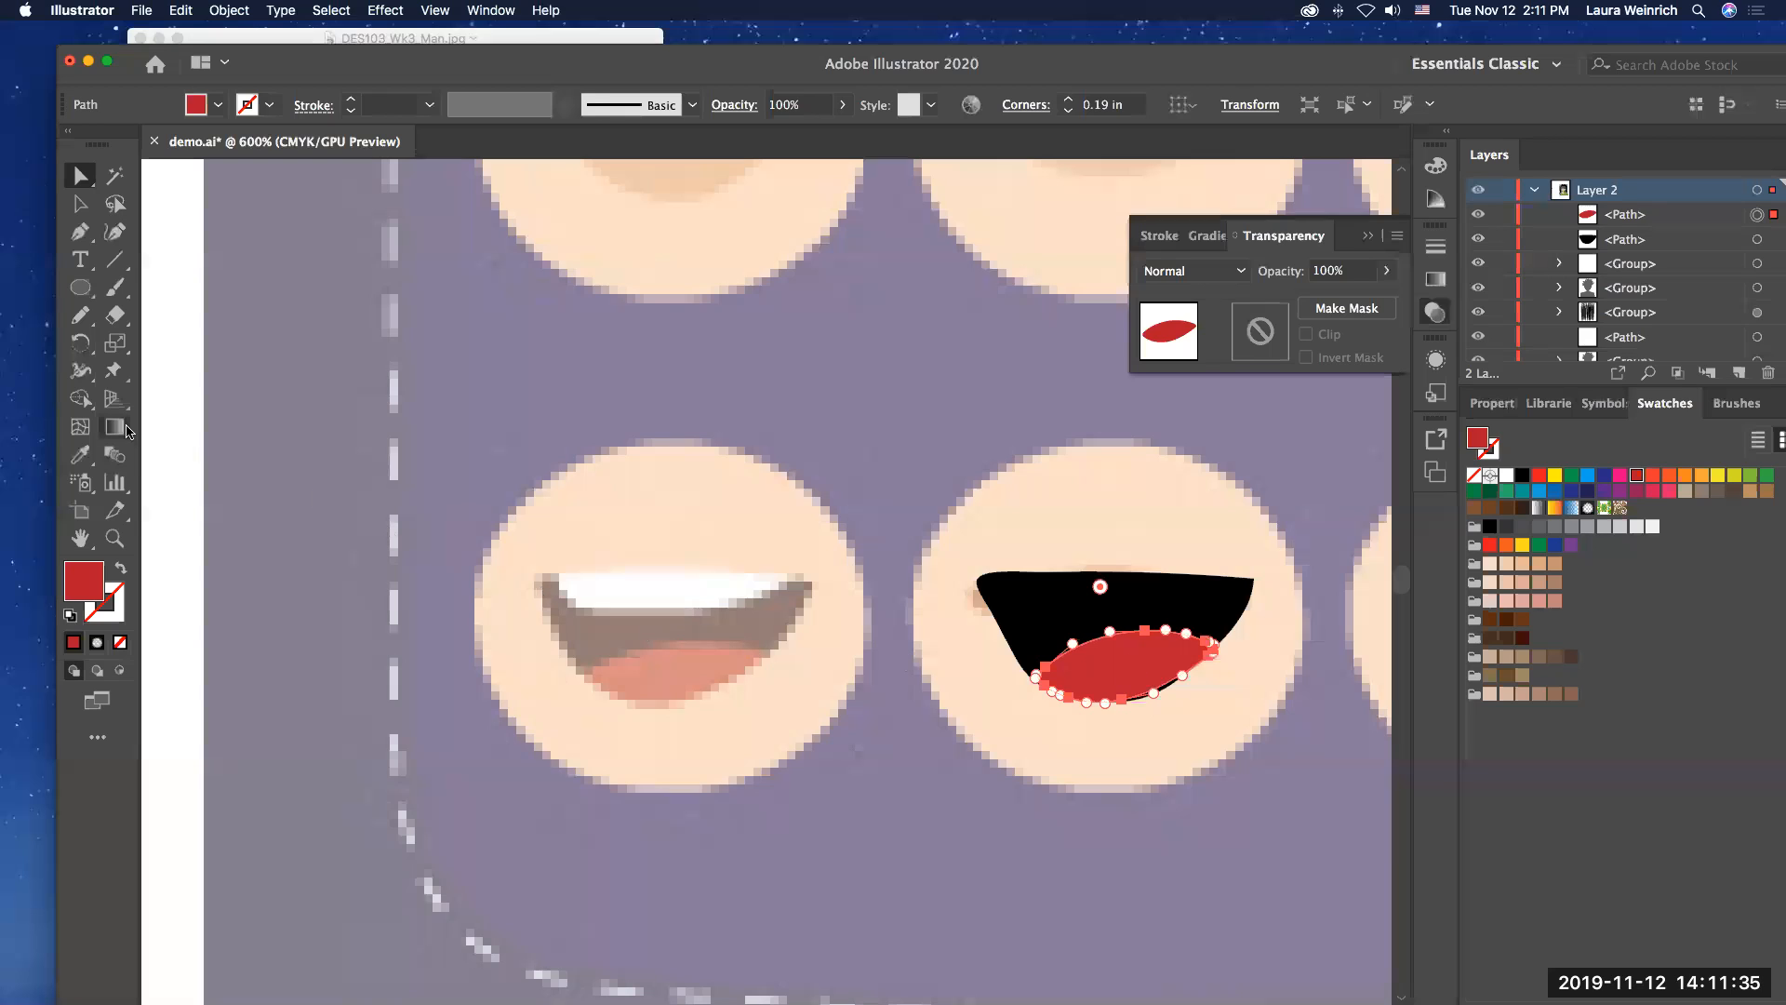
click(179, 441)
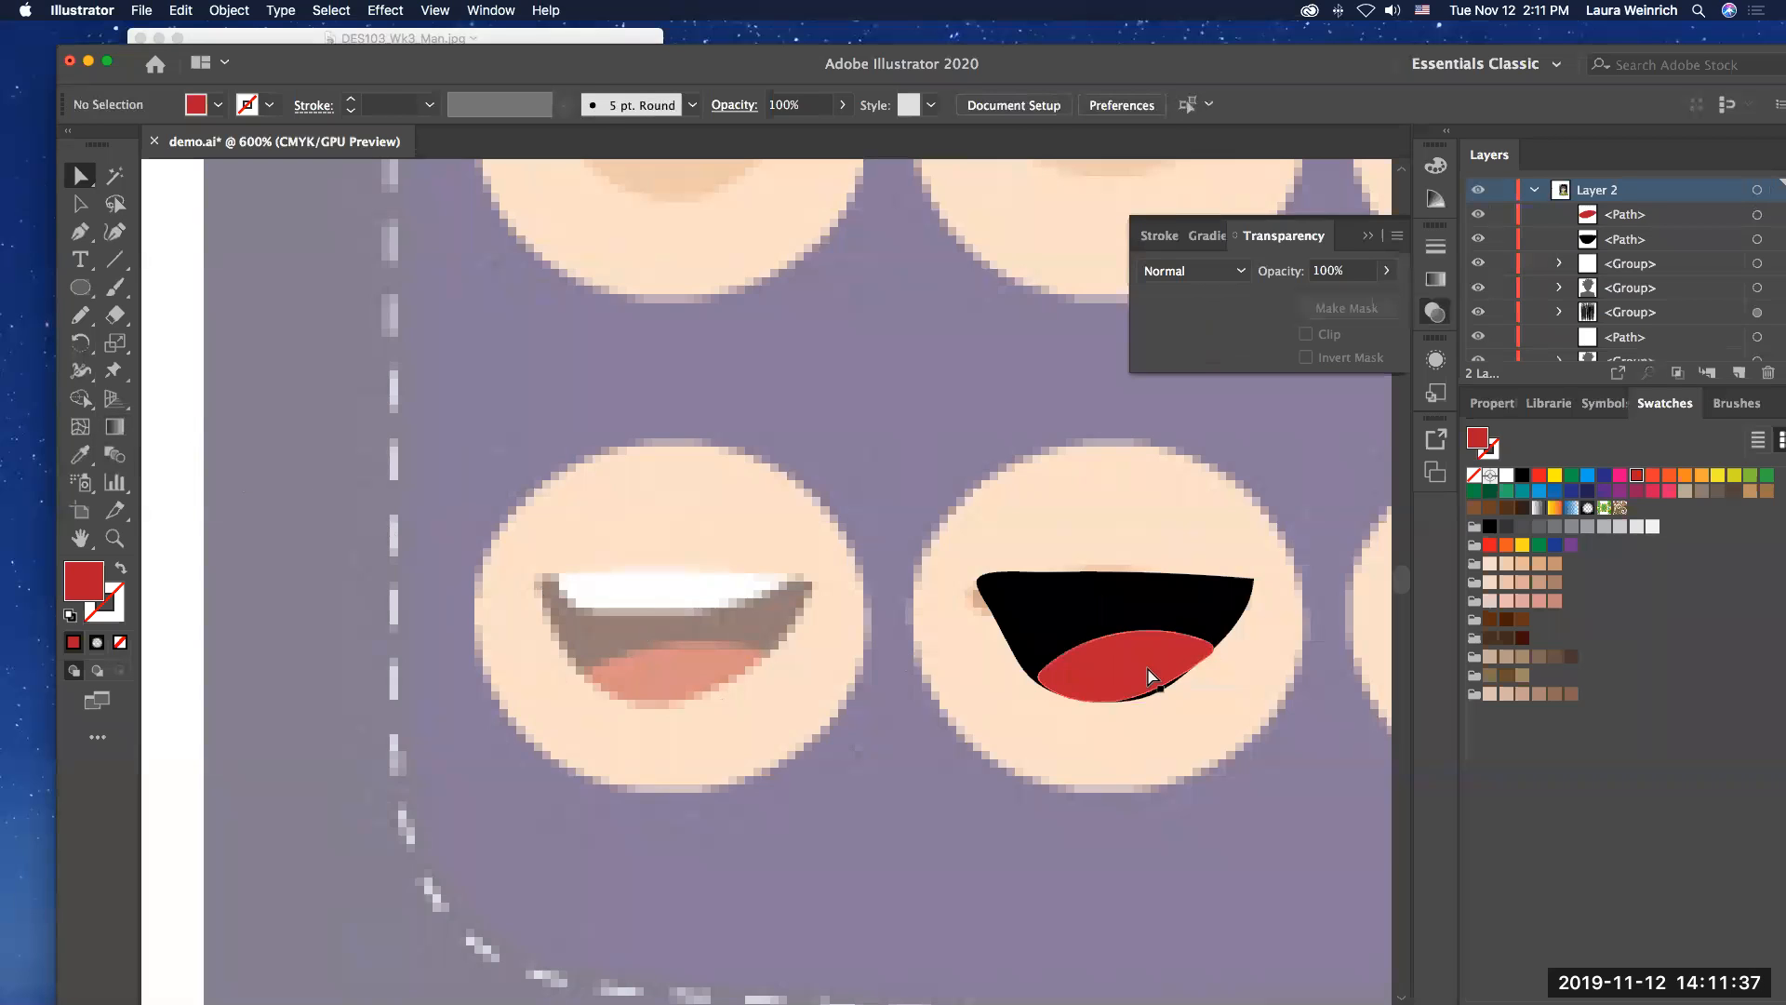
click(1165, 696)
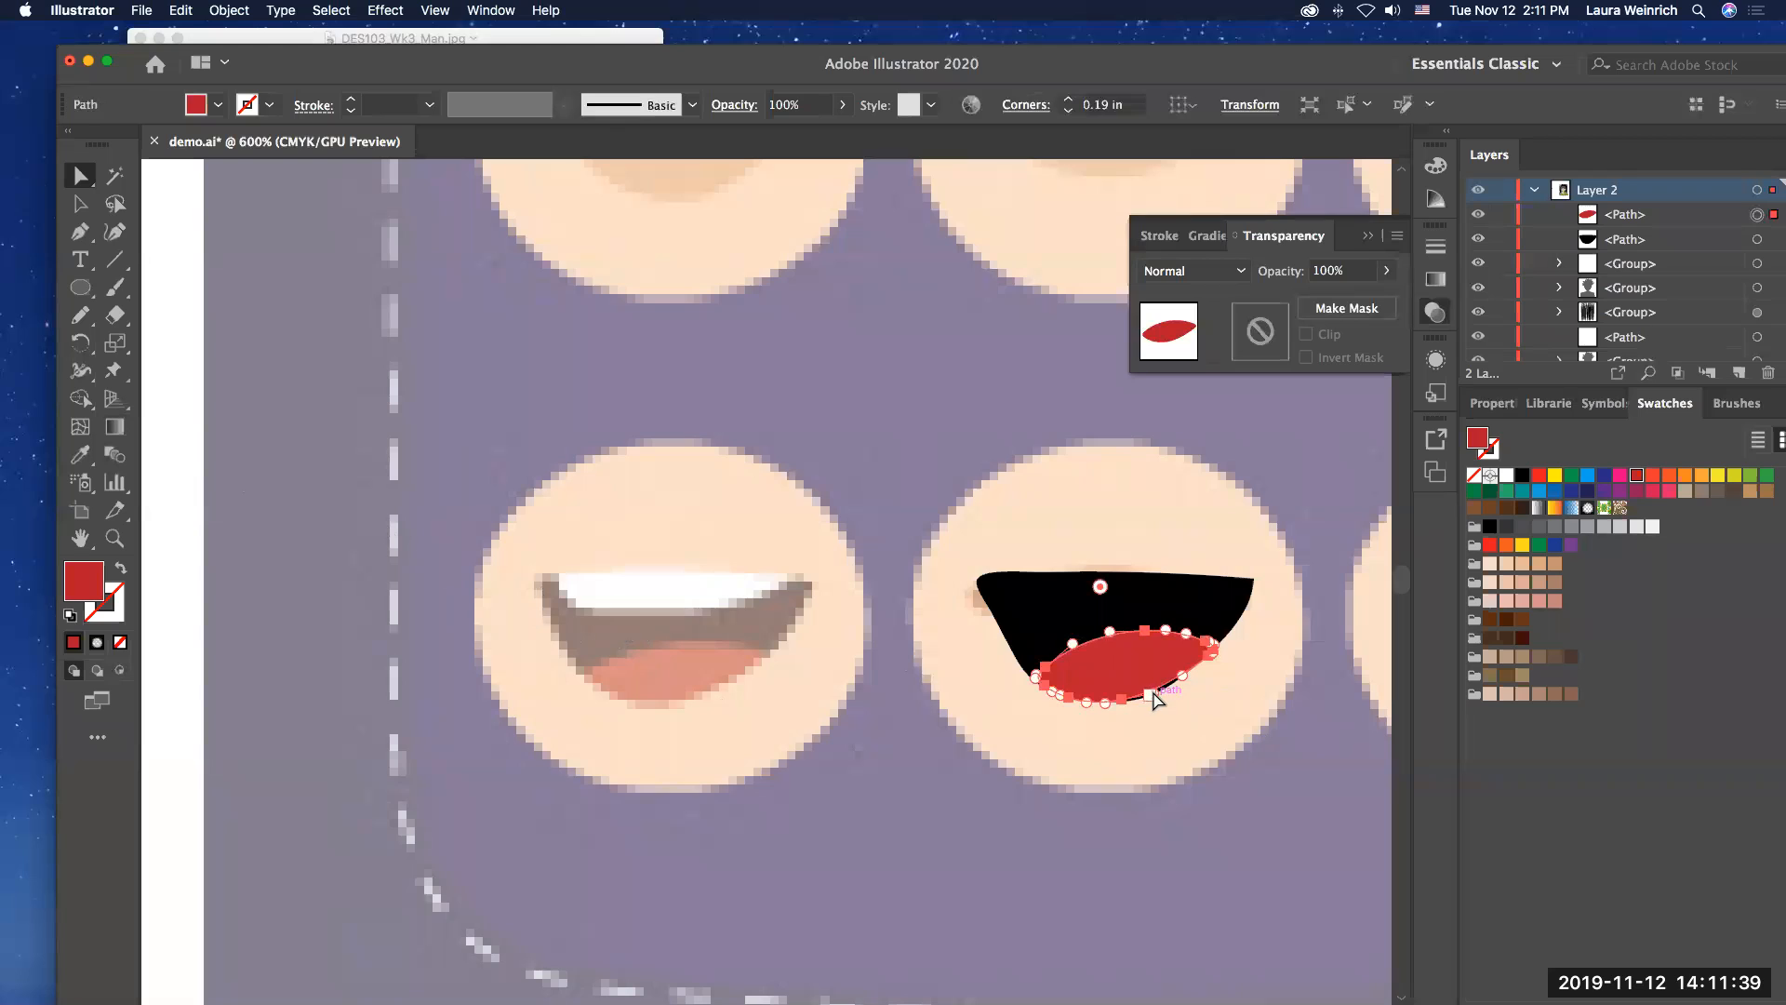
drag(1154, 693, 1158, 695)
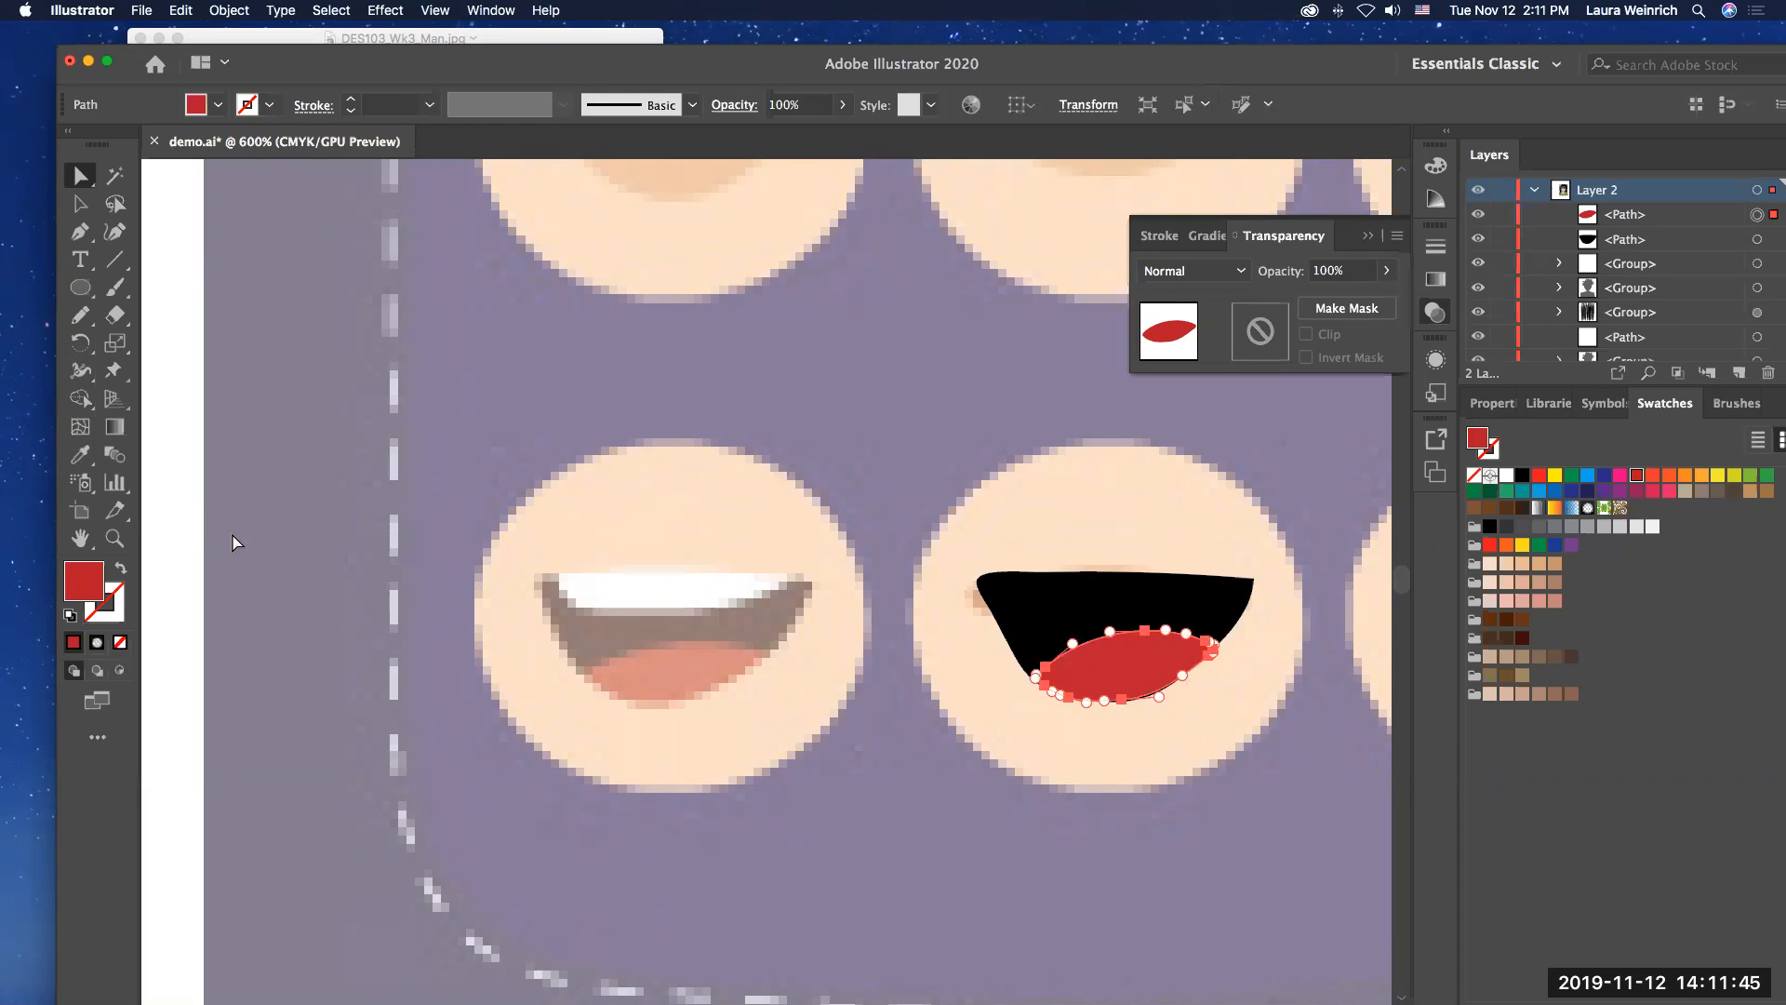
click(186, 508)
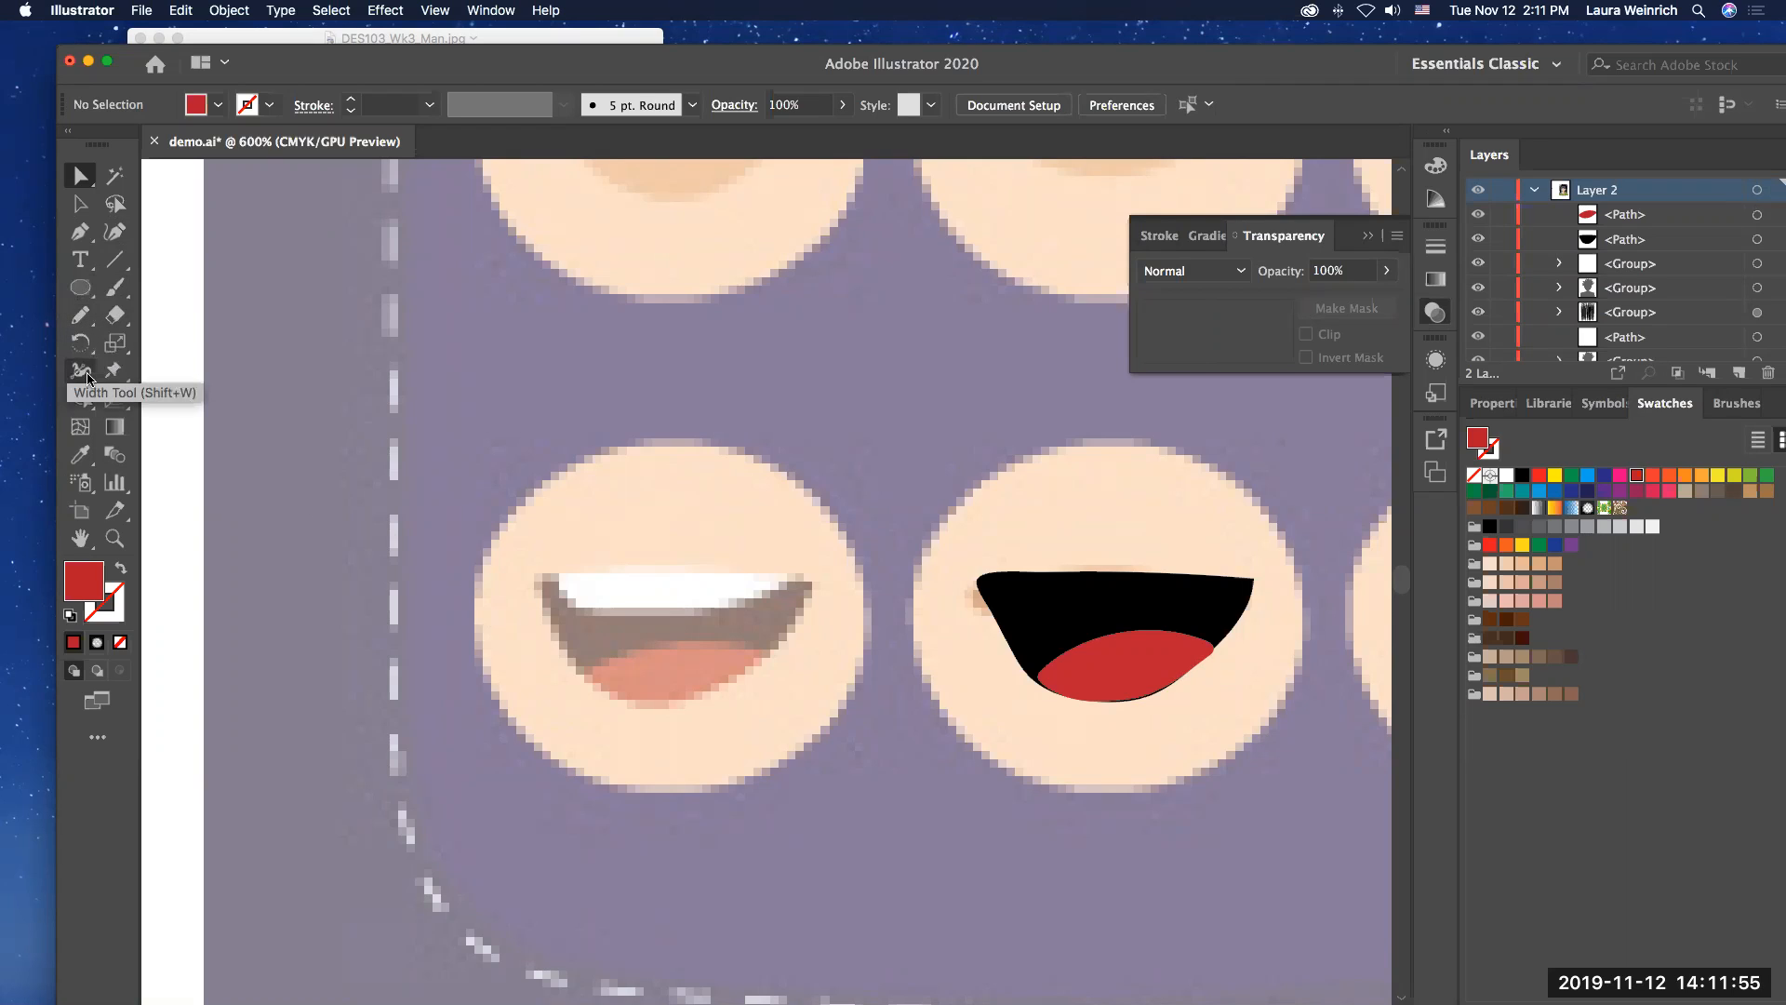
Step: Trace the upper teeth of the reference's laughing mouth as a closed shape with the Pencil tool and fill it white
click(80, 314)
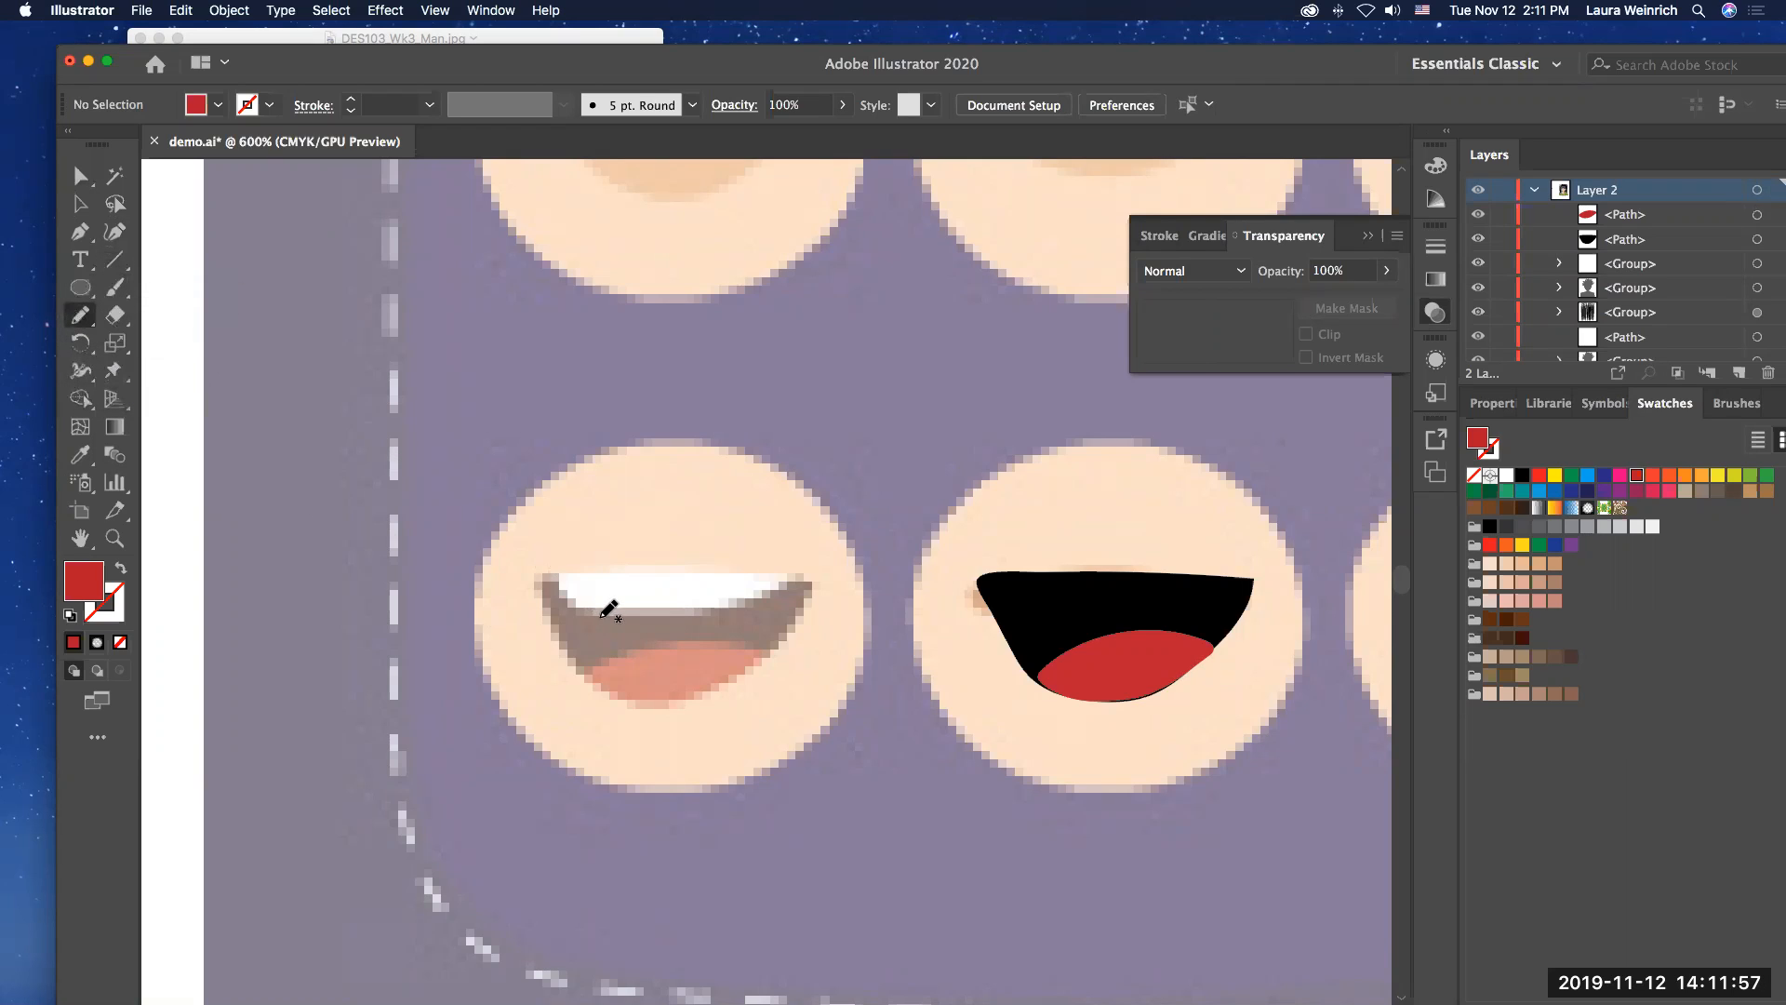
mouse_move(555, 576)
mouse_down()
mouse_move(577, 606)
mouse_move(612, 609)
mouse_move(727, 611)
mouse_move(801, 583)
mouse_move(560, 575)
mouse_up()
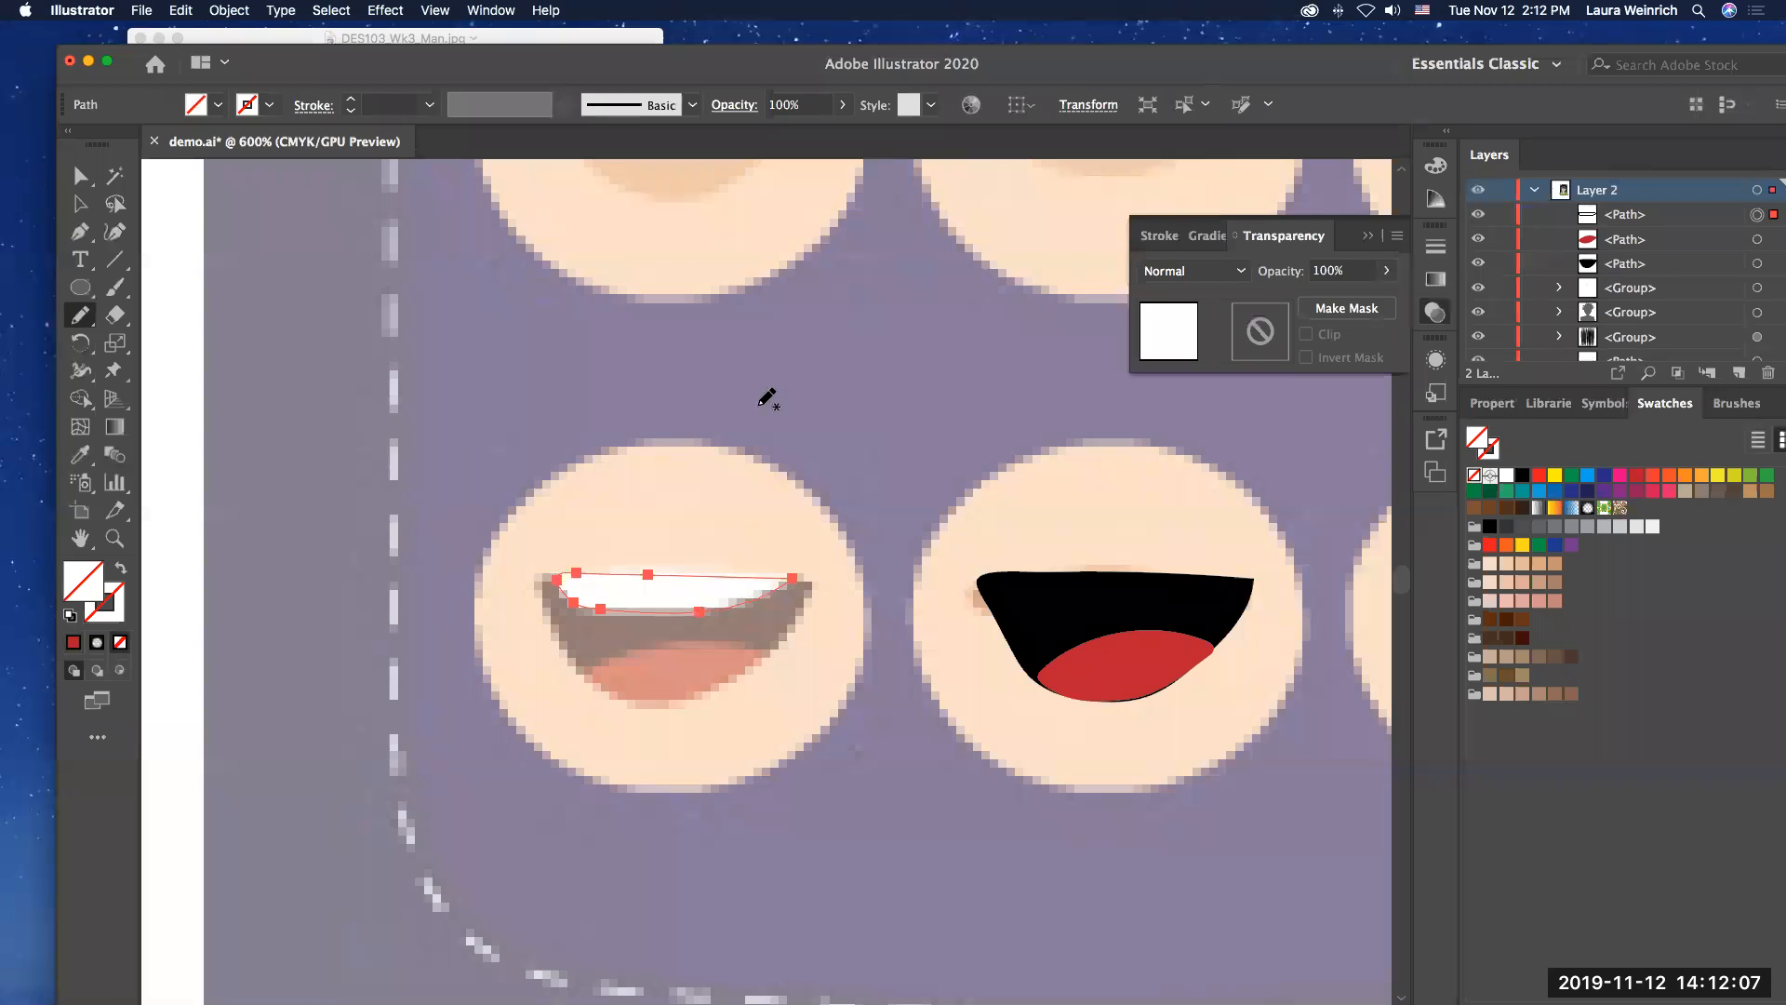
click(1508, 479)
Step: Move the white teeth into the upper part of the black mouth, nudge them against its top edge, and deselect
click(80, 176)
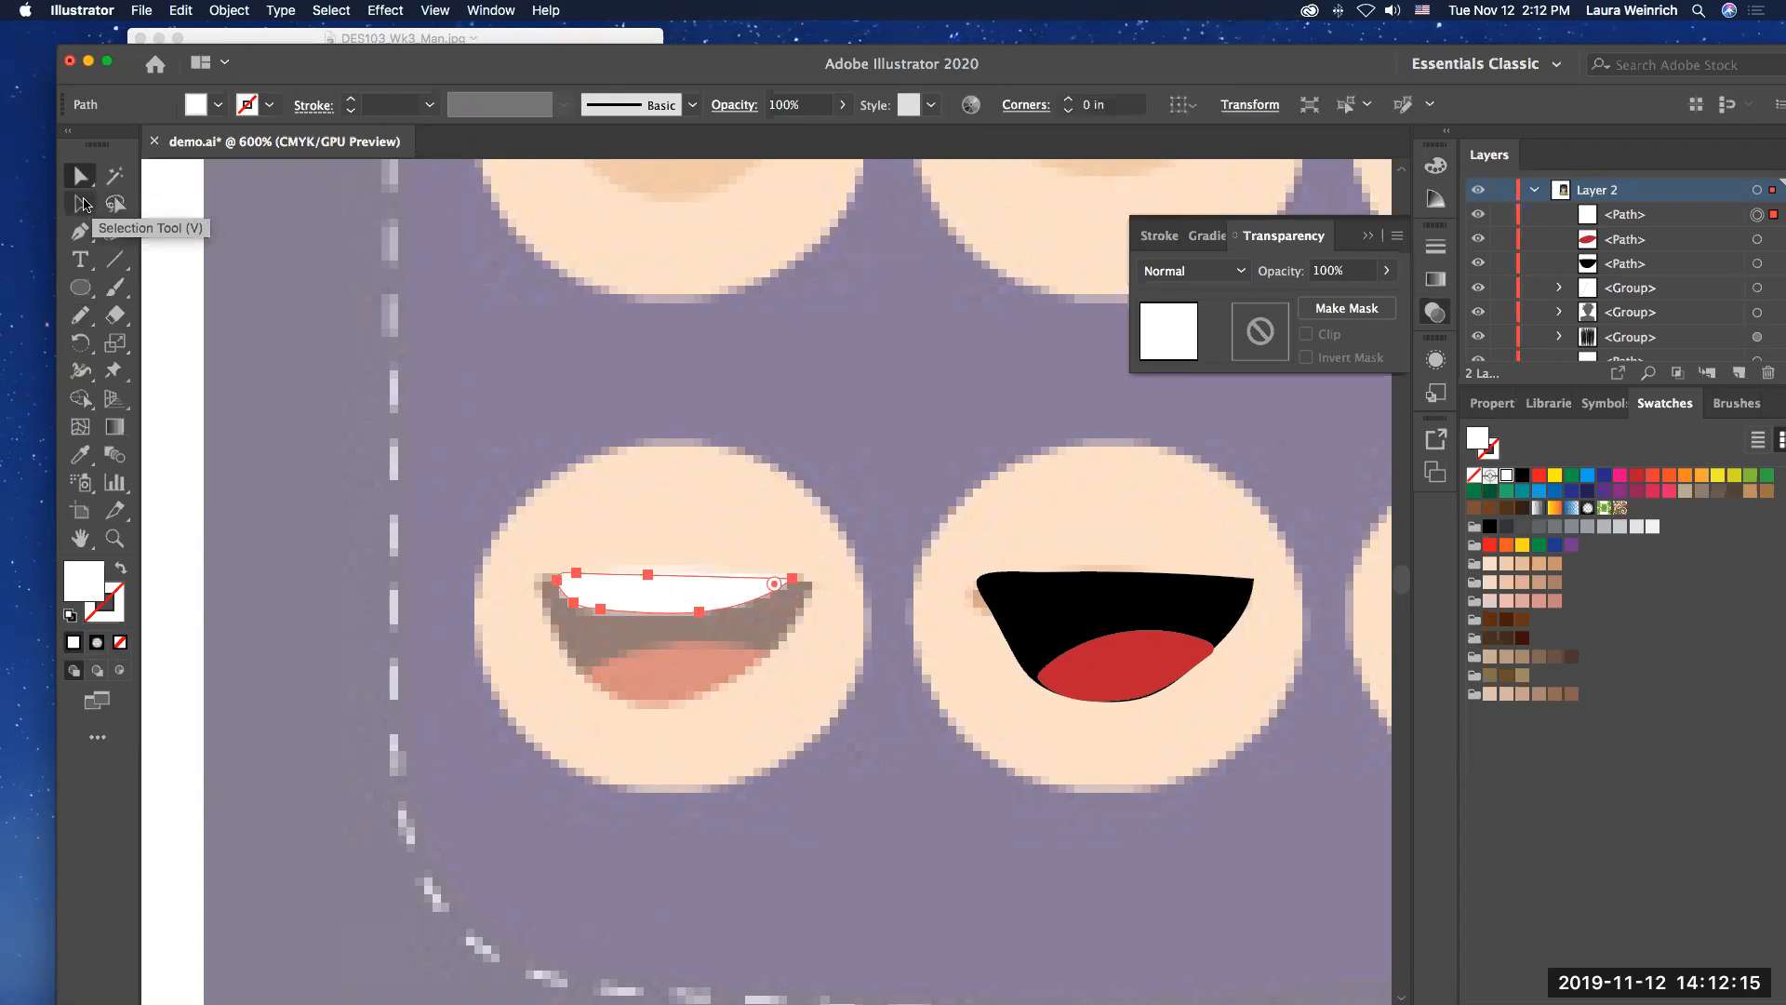
click(80, 204)
drag(628, 603, 1074, 596)
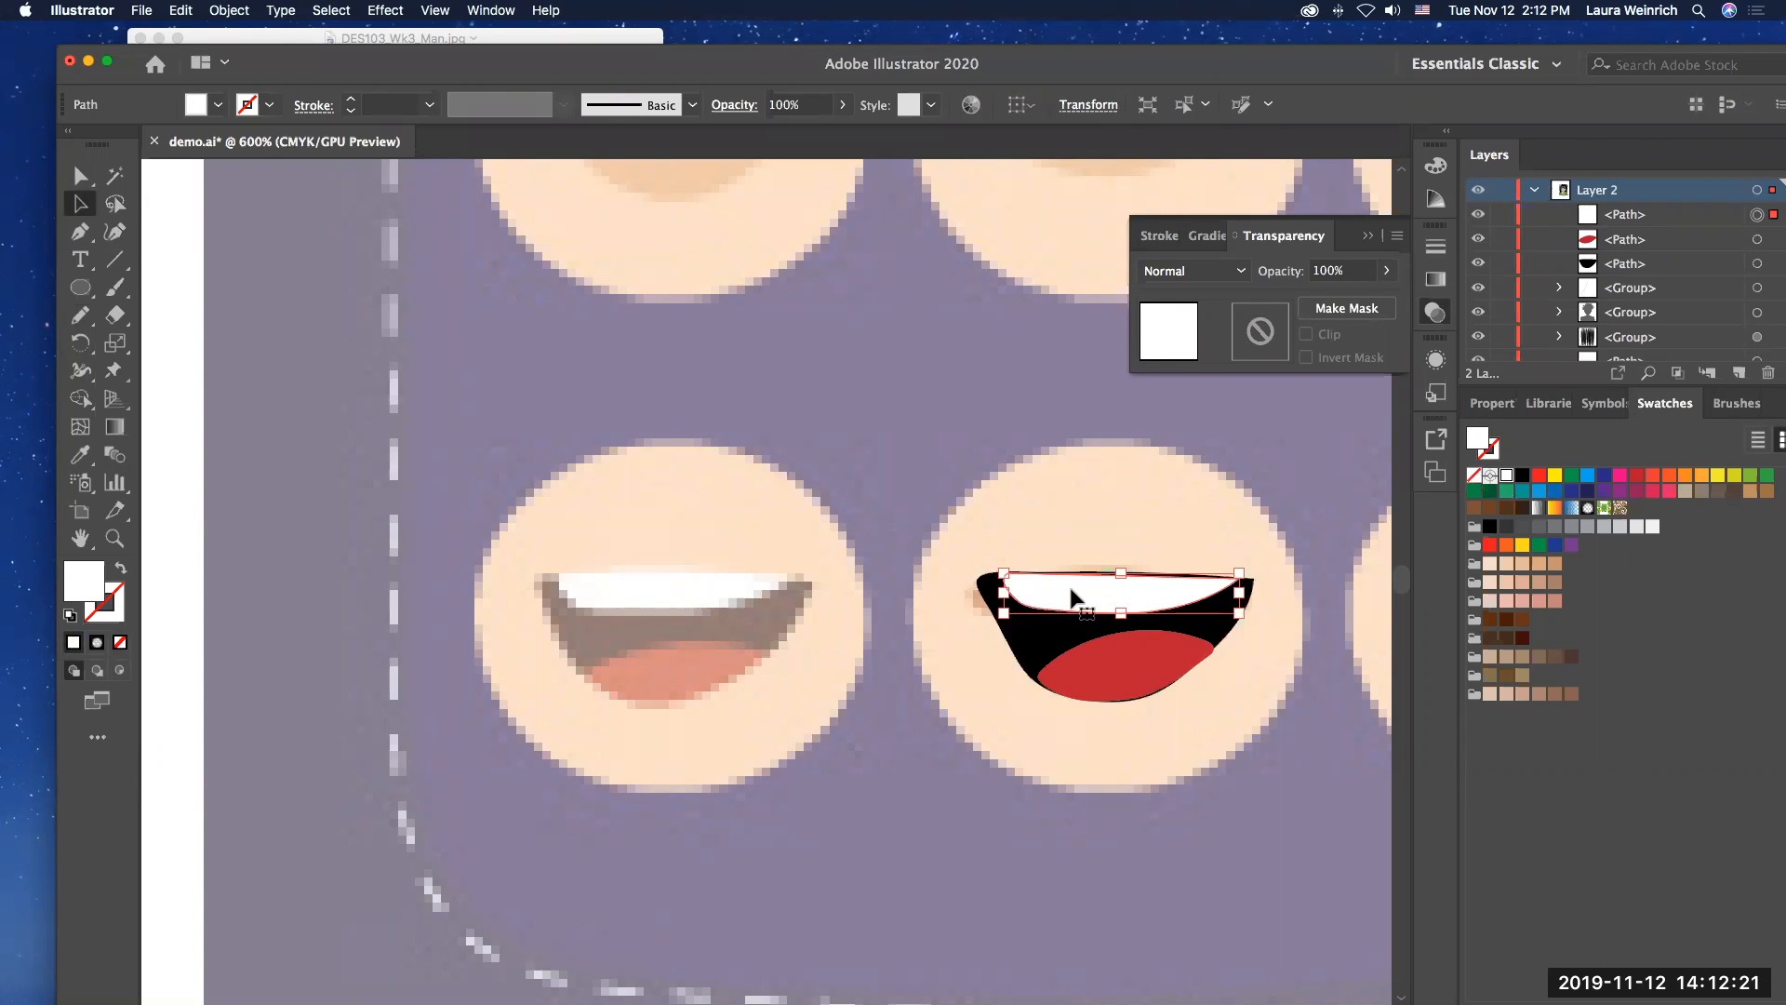
key(Up)
drag(1075, 596, 1086, 582)
click(878, 482)
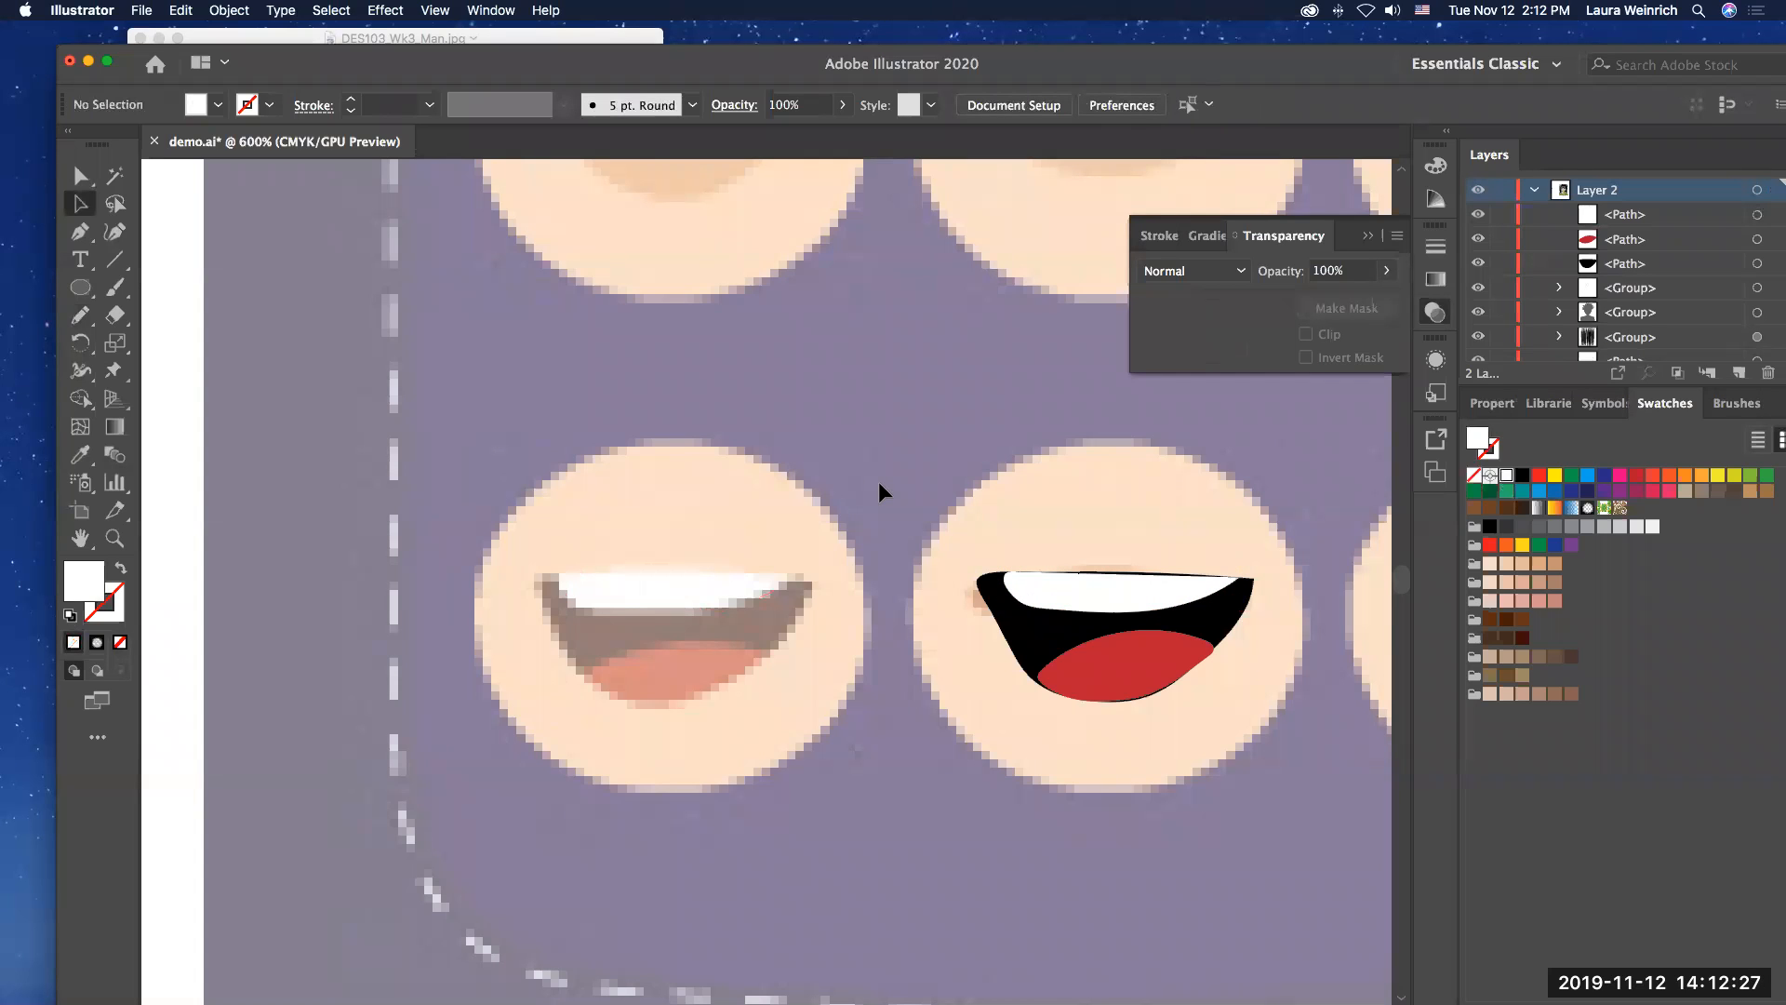
Step: Shift the white teeth slightly so their upper edge sits just inside the black mouth's upper edge
click(1116, 592)
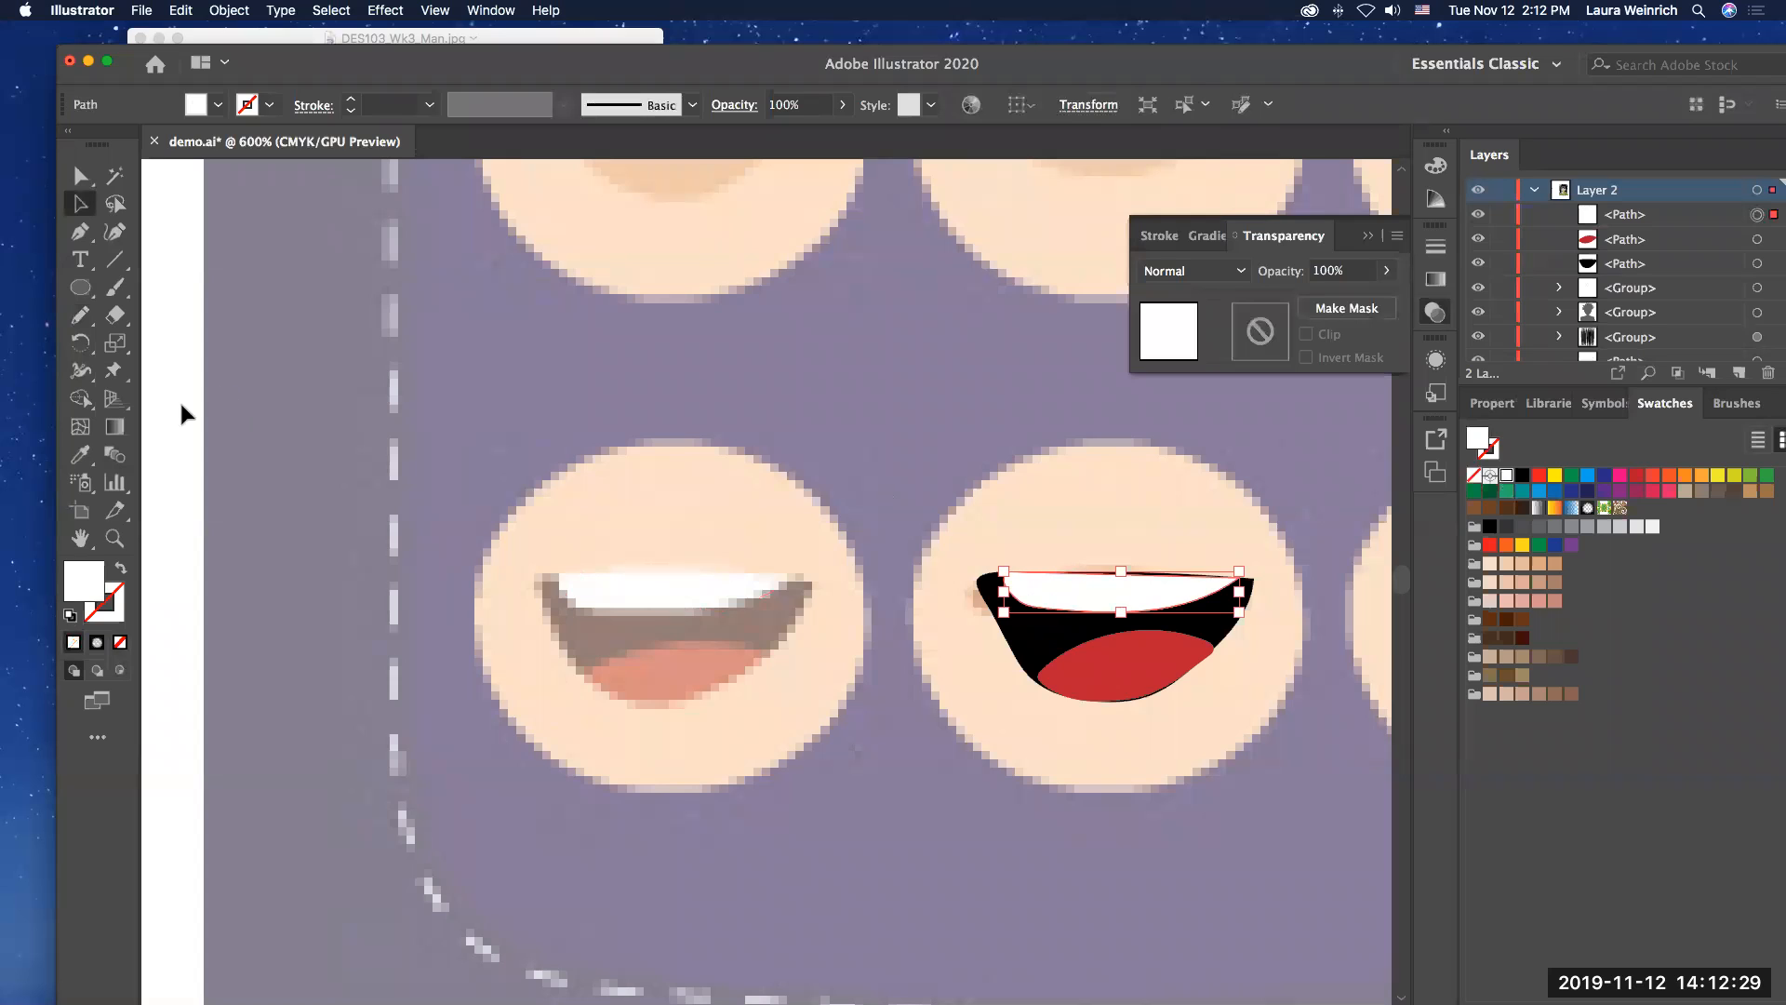
click(115, 538)
click(1075, 610)
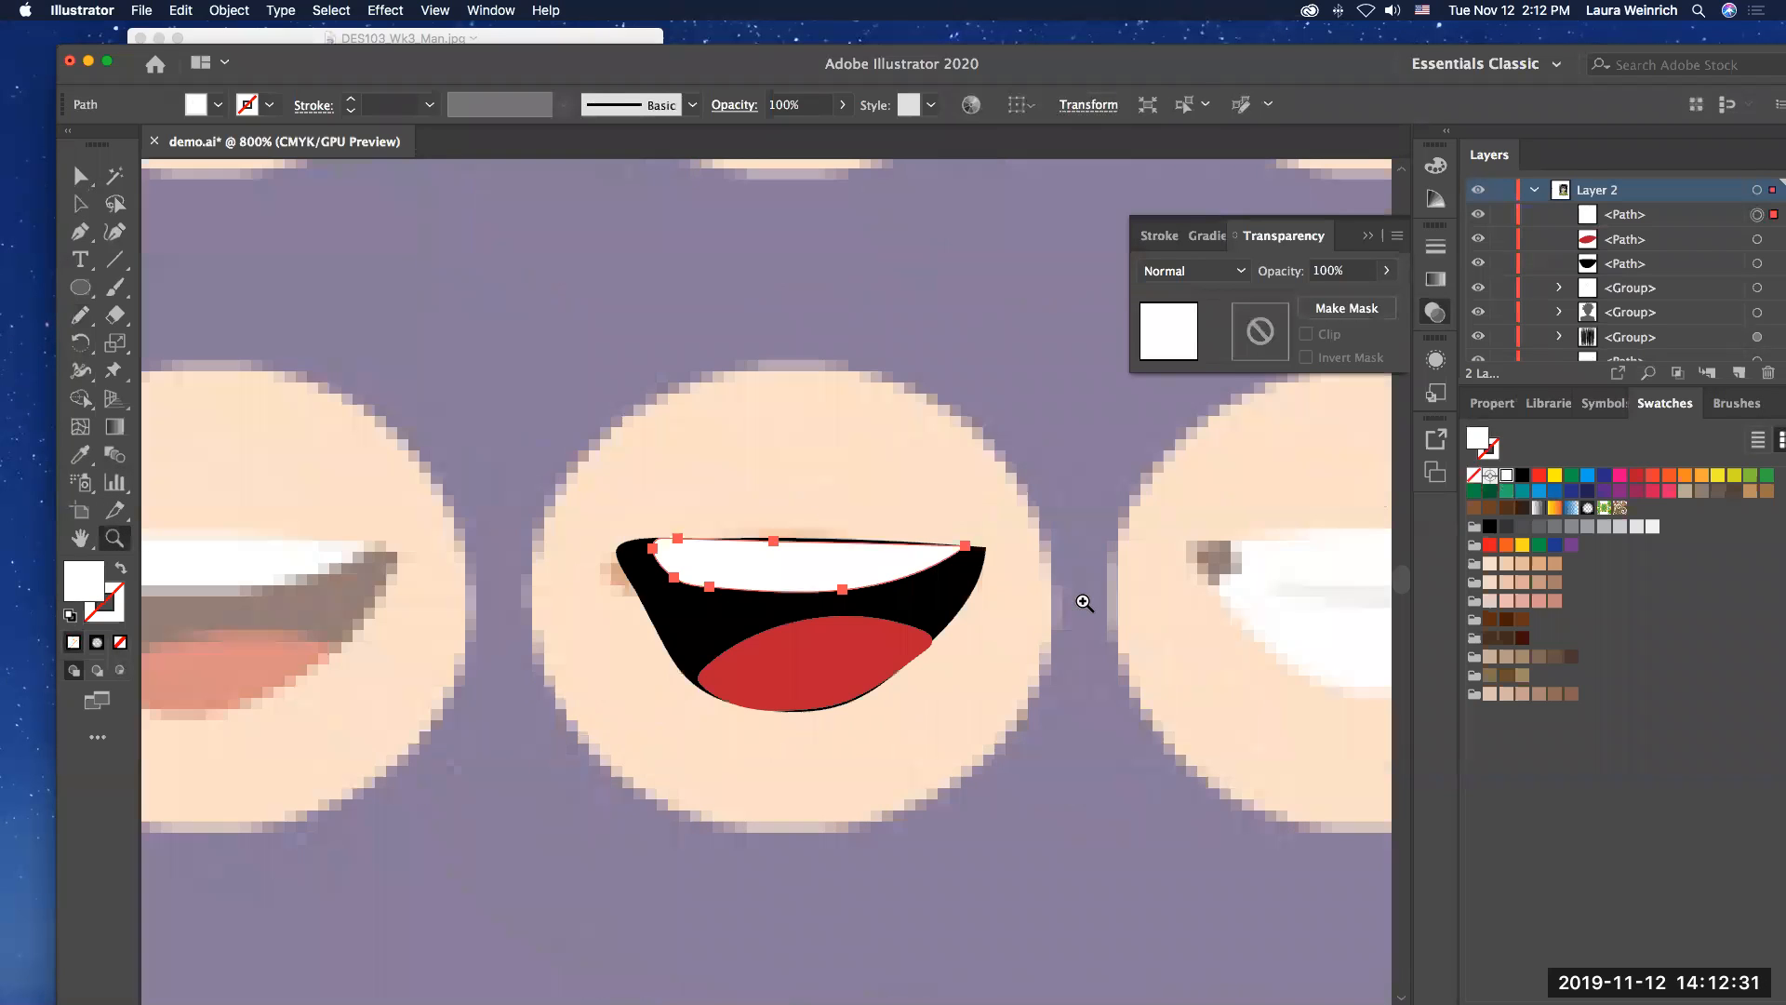
click(844, 568)
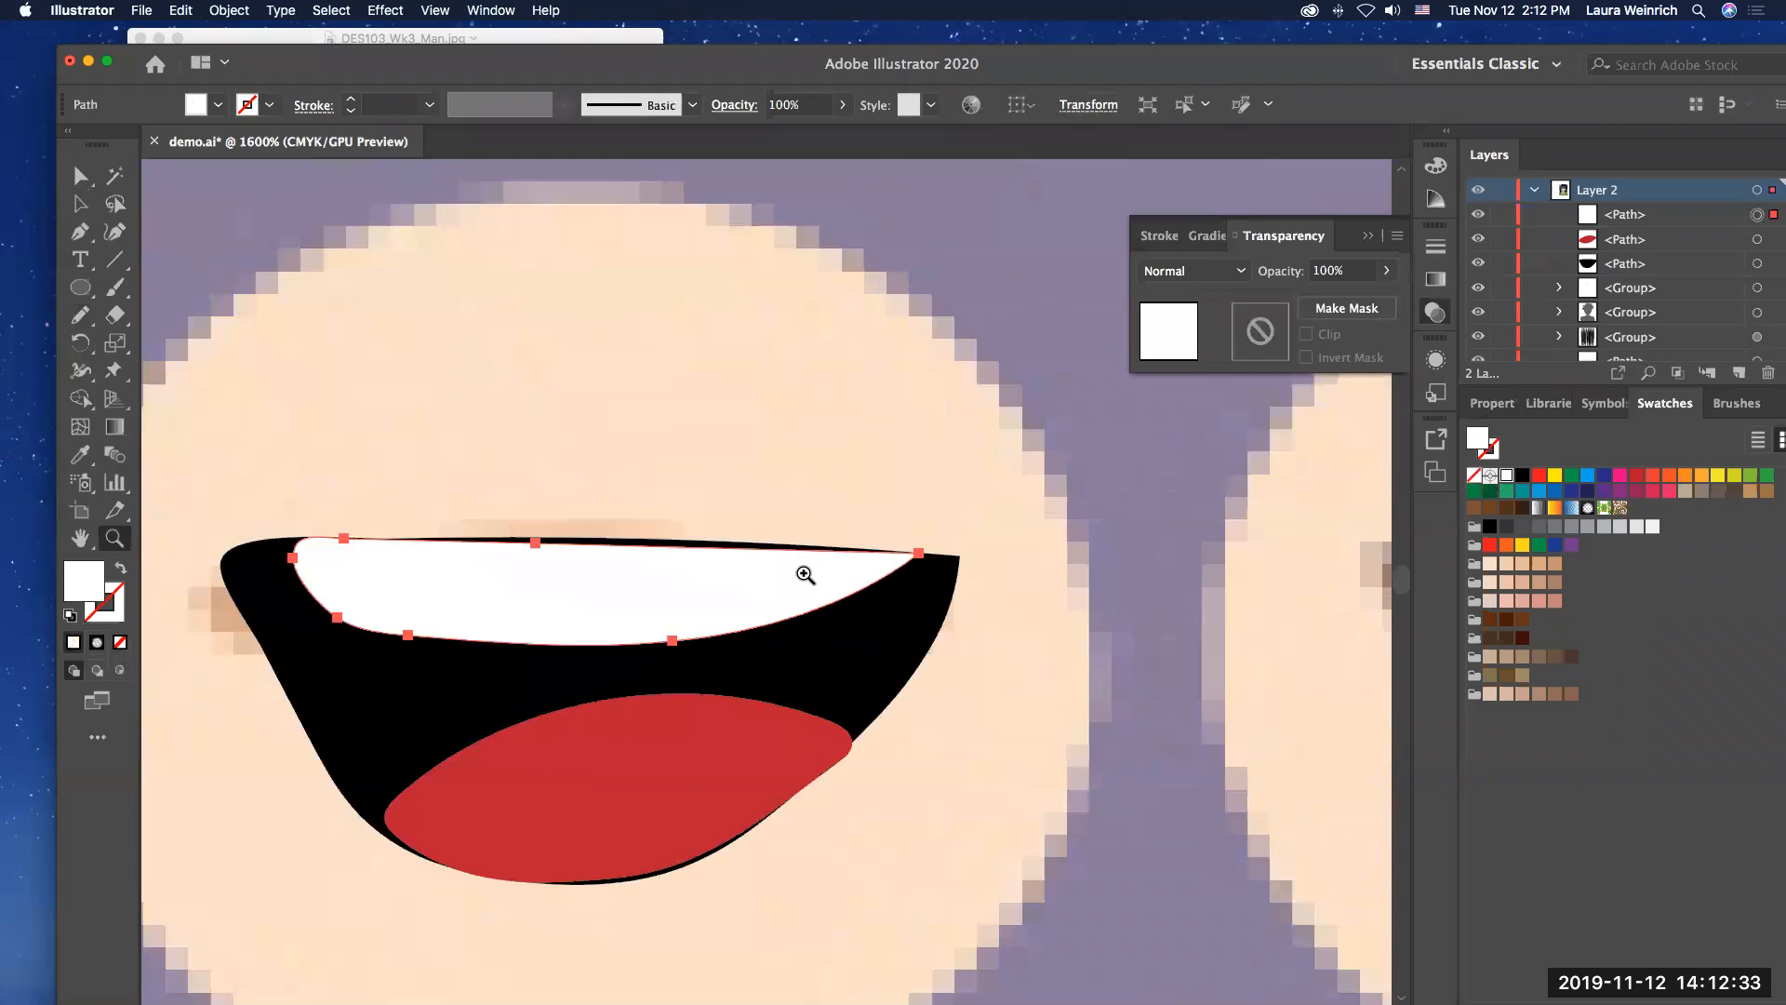
click(791, 575)
scroll(794, 575, left, 5)
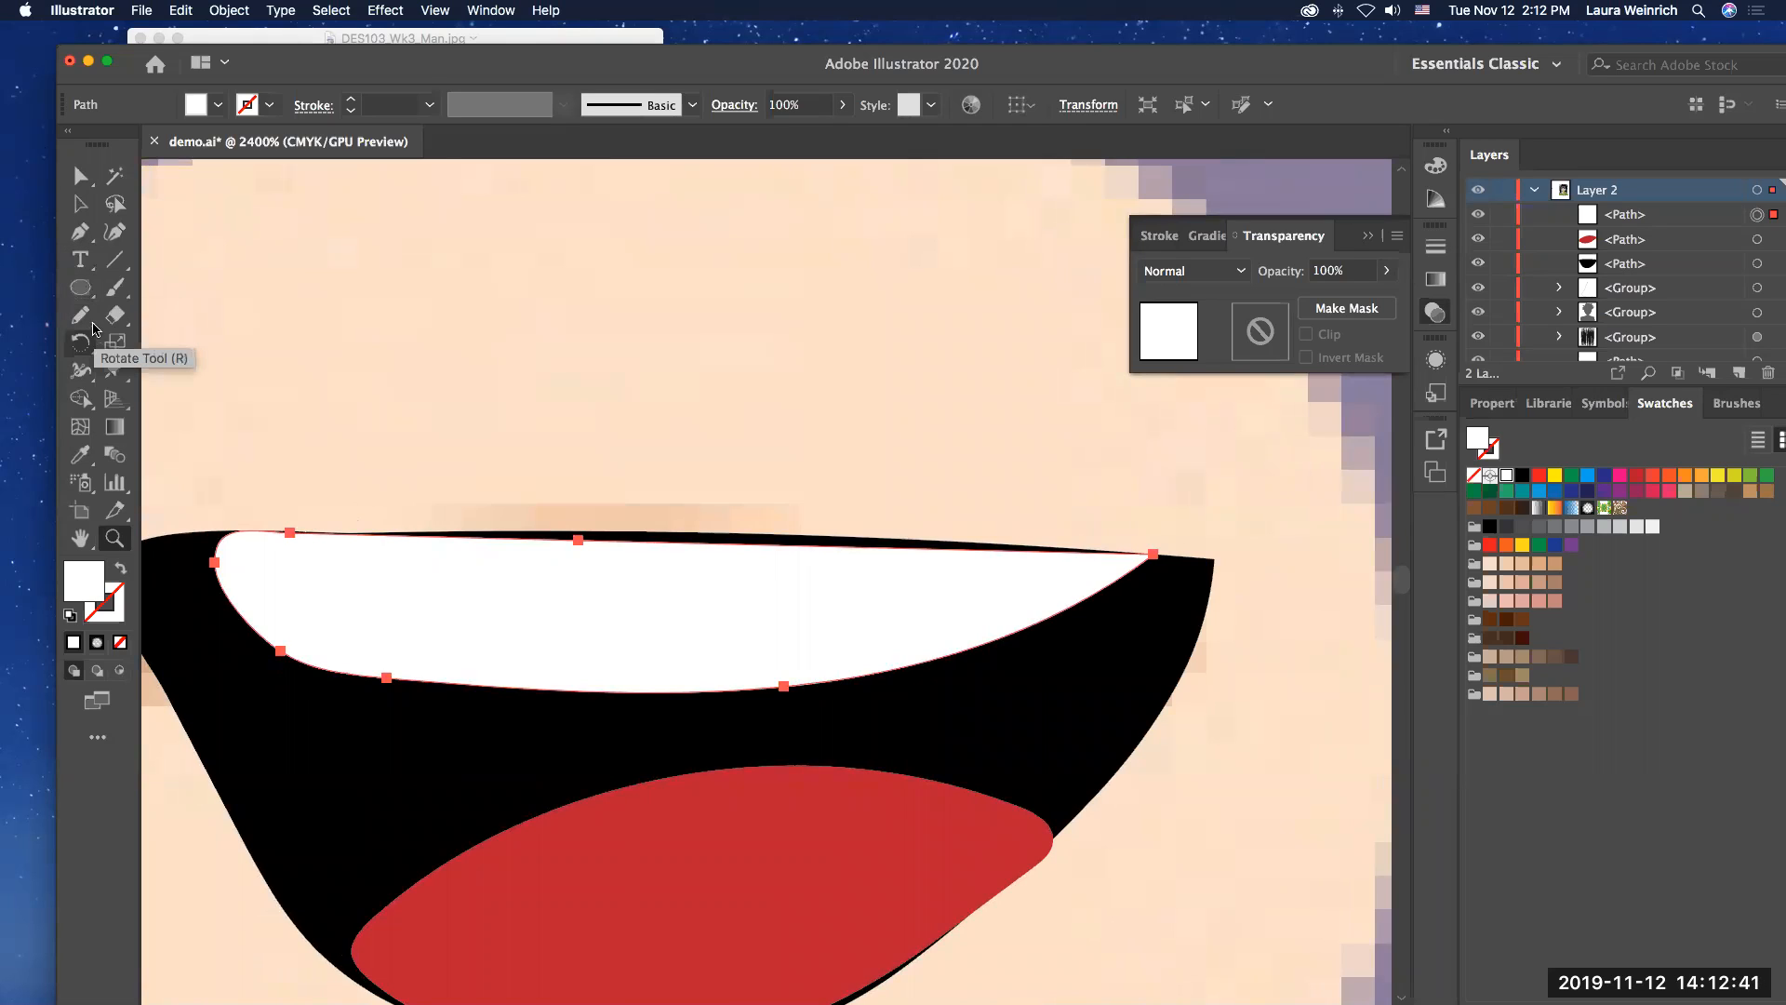
click(80, 181)
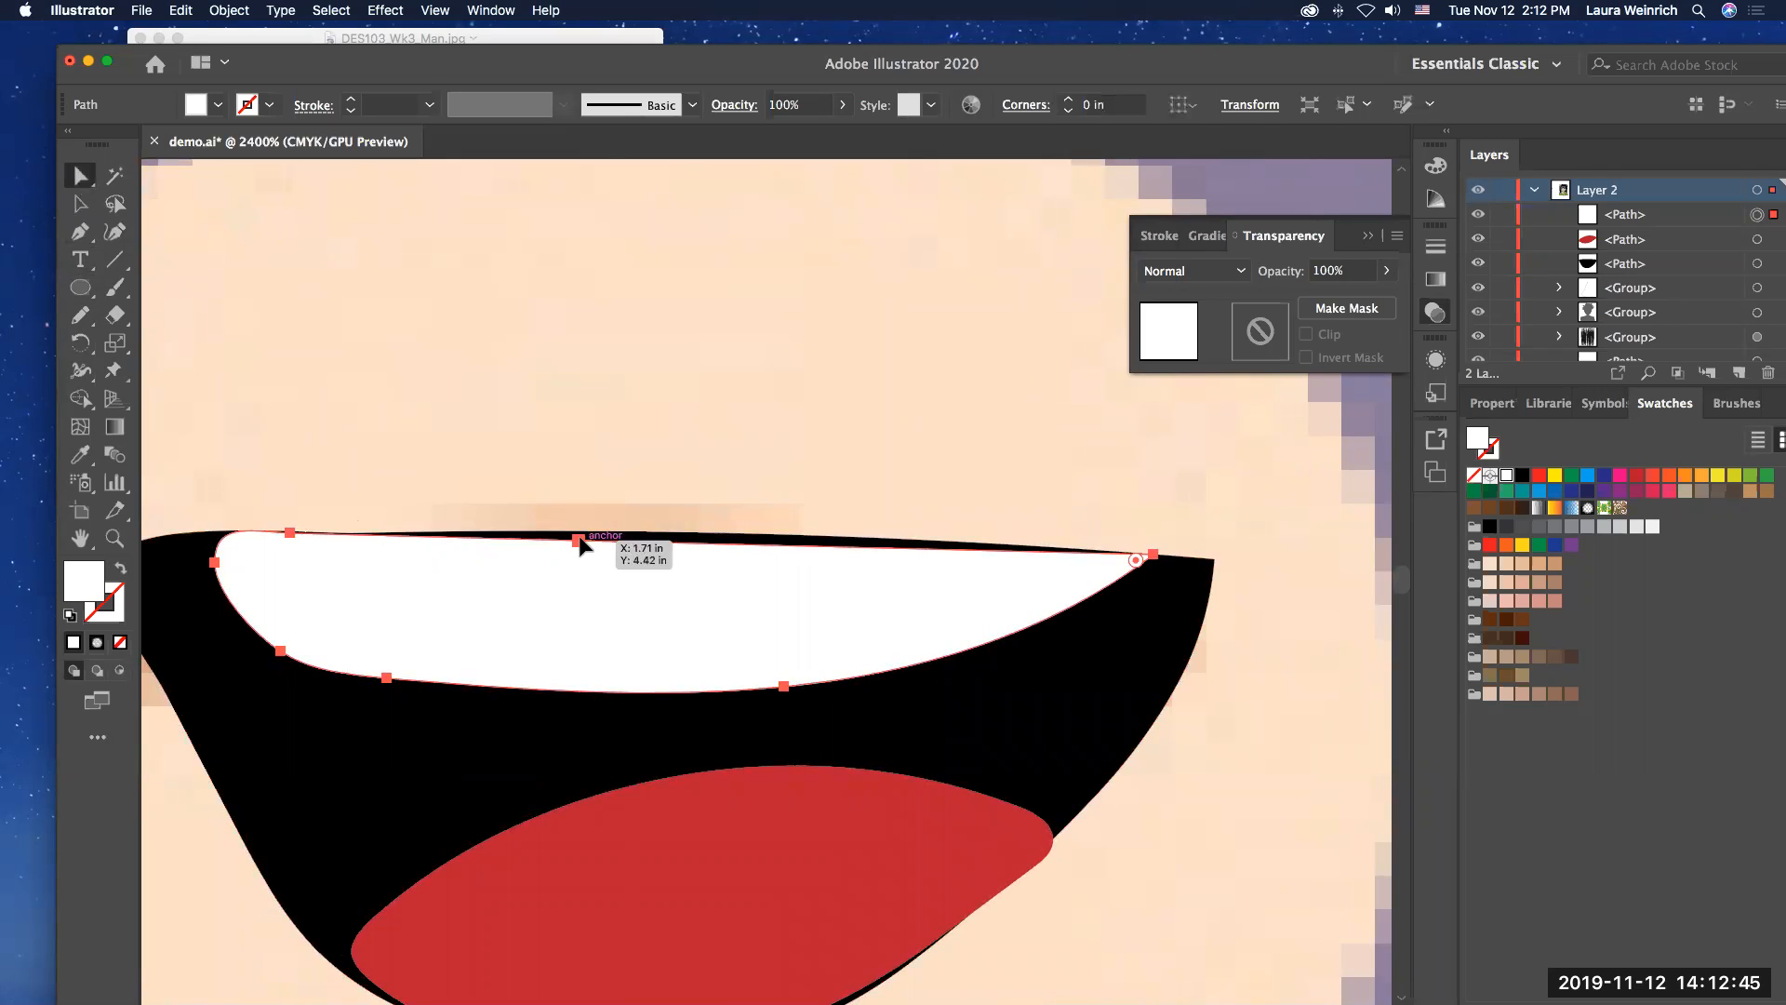
drag(580, 536, 581, 533)
drag(775, 537, 780, 534)
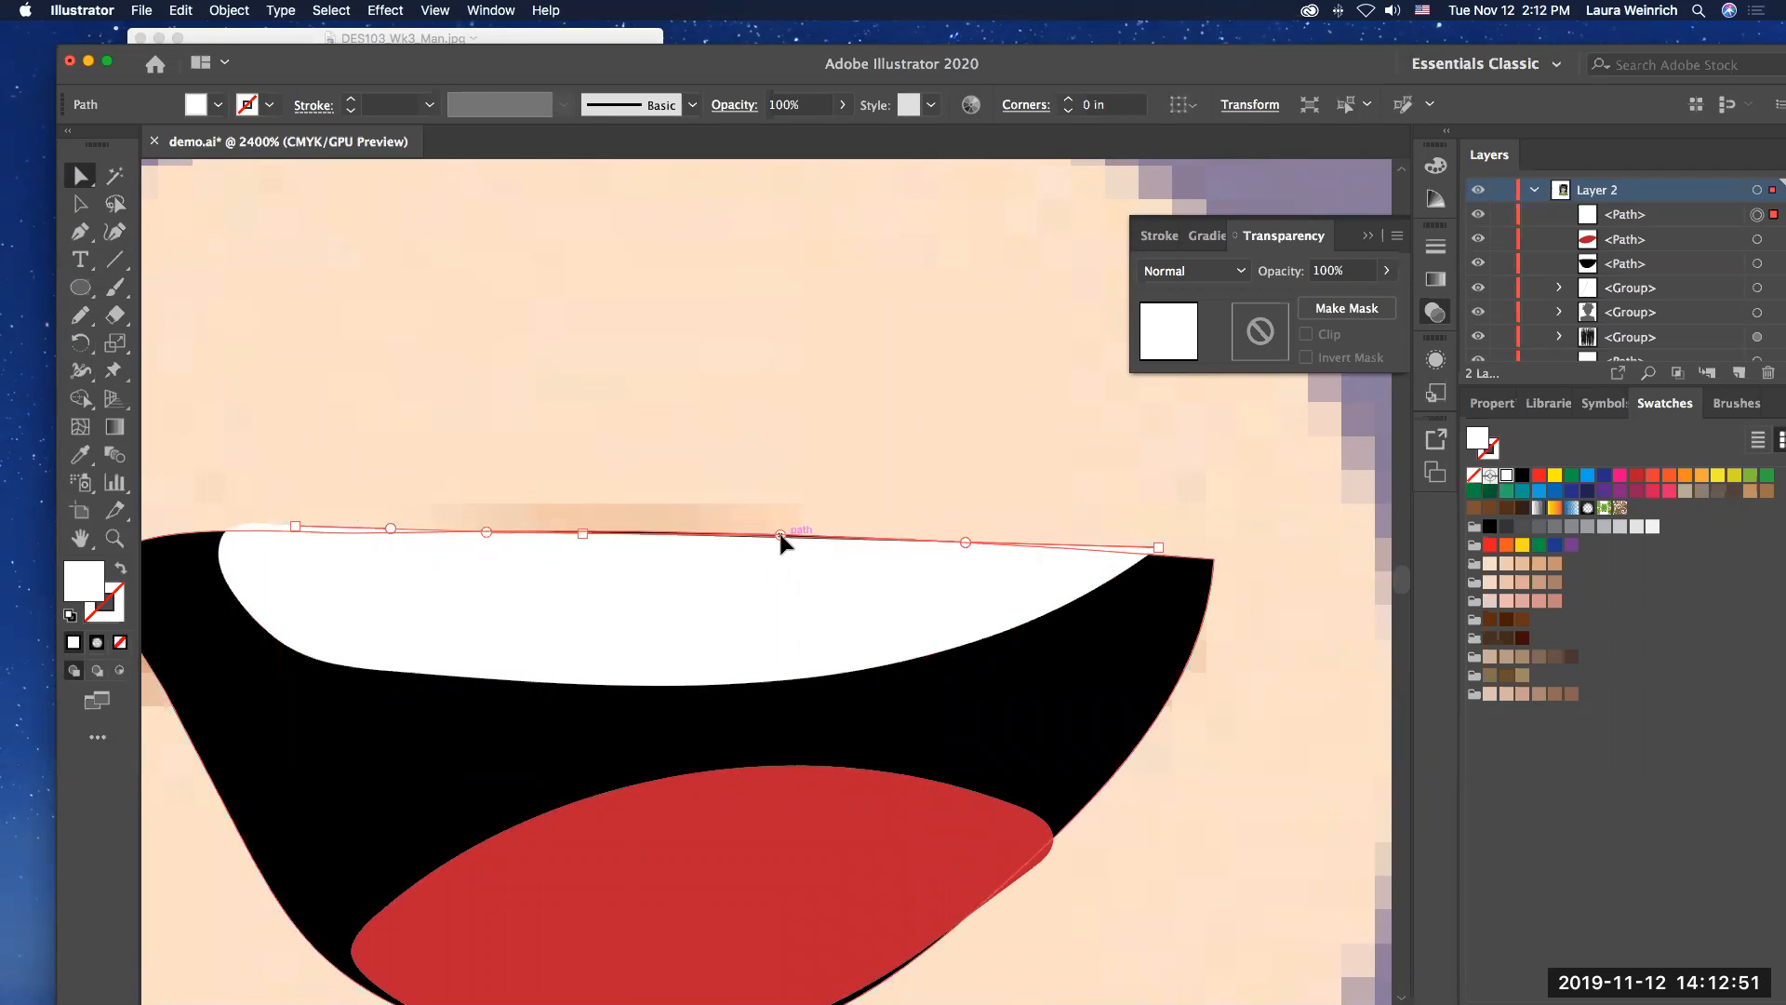
click(781, 542)
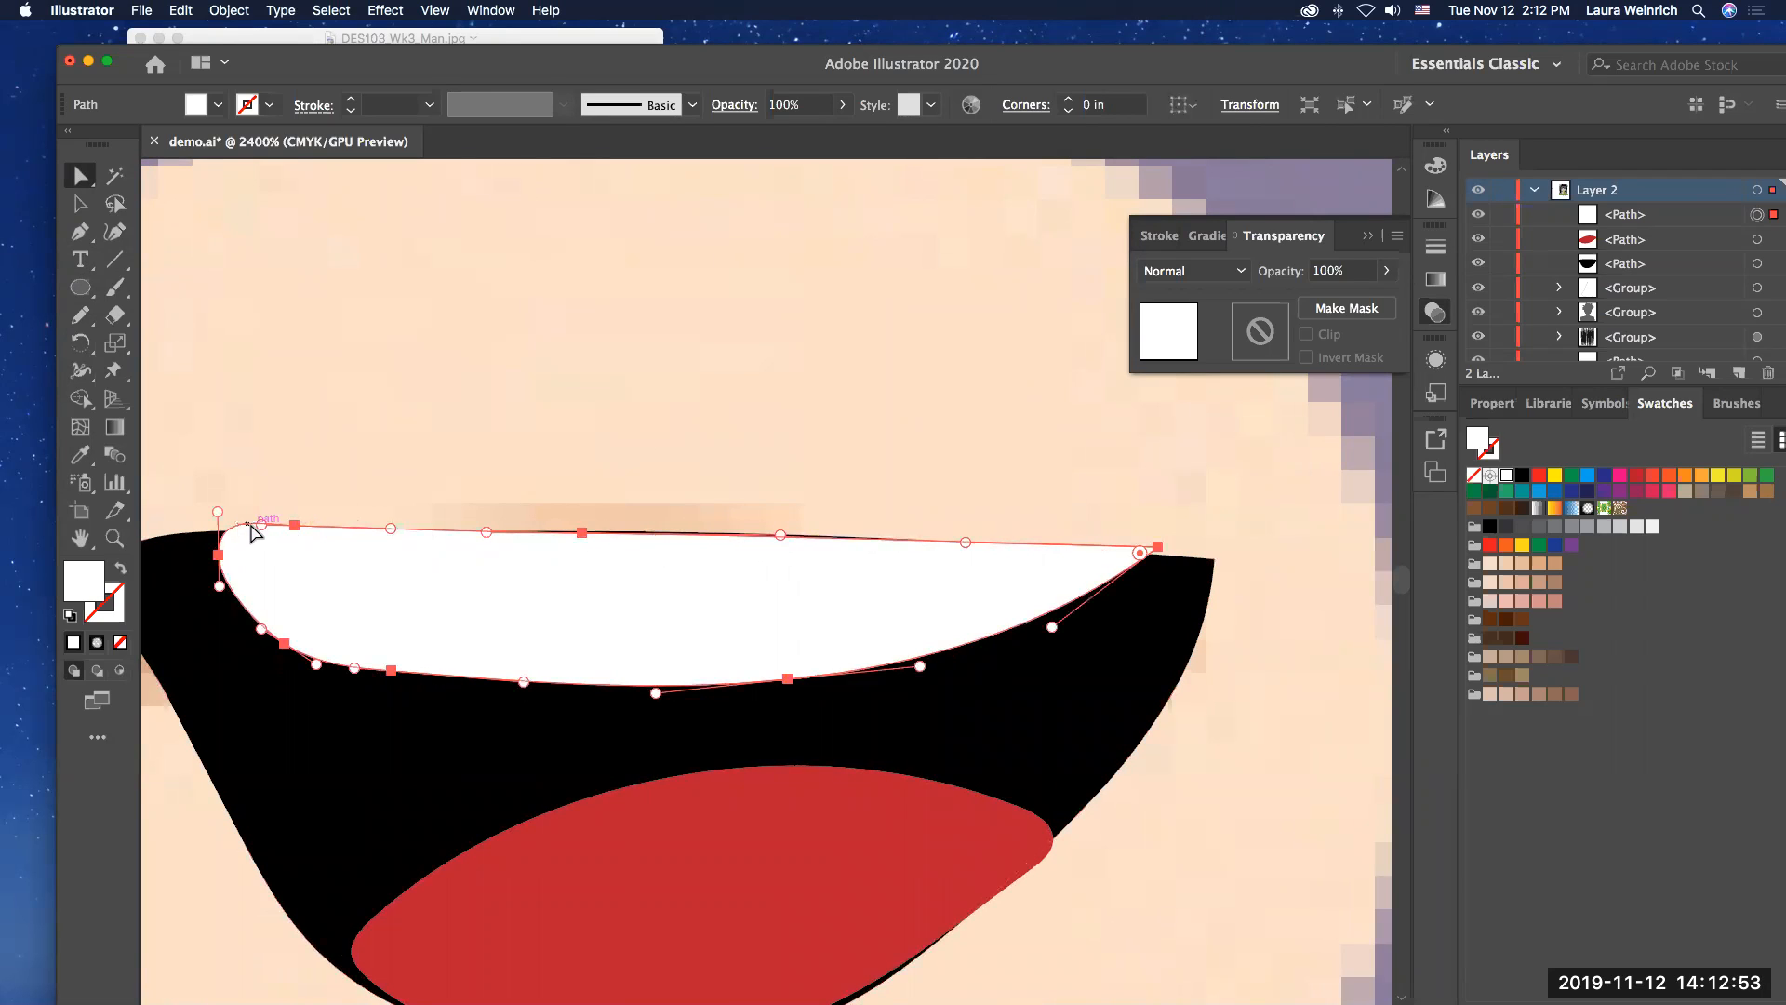
mouse_move(263, 527)
mouse_down()
mouse_move(237, 533)
mouse_move(295, 539)
mouse_move(240, 542)
mouse_up()
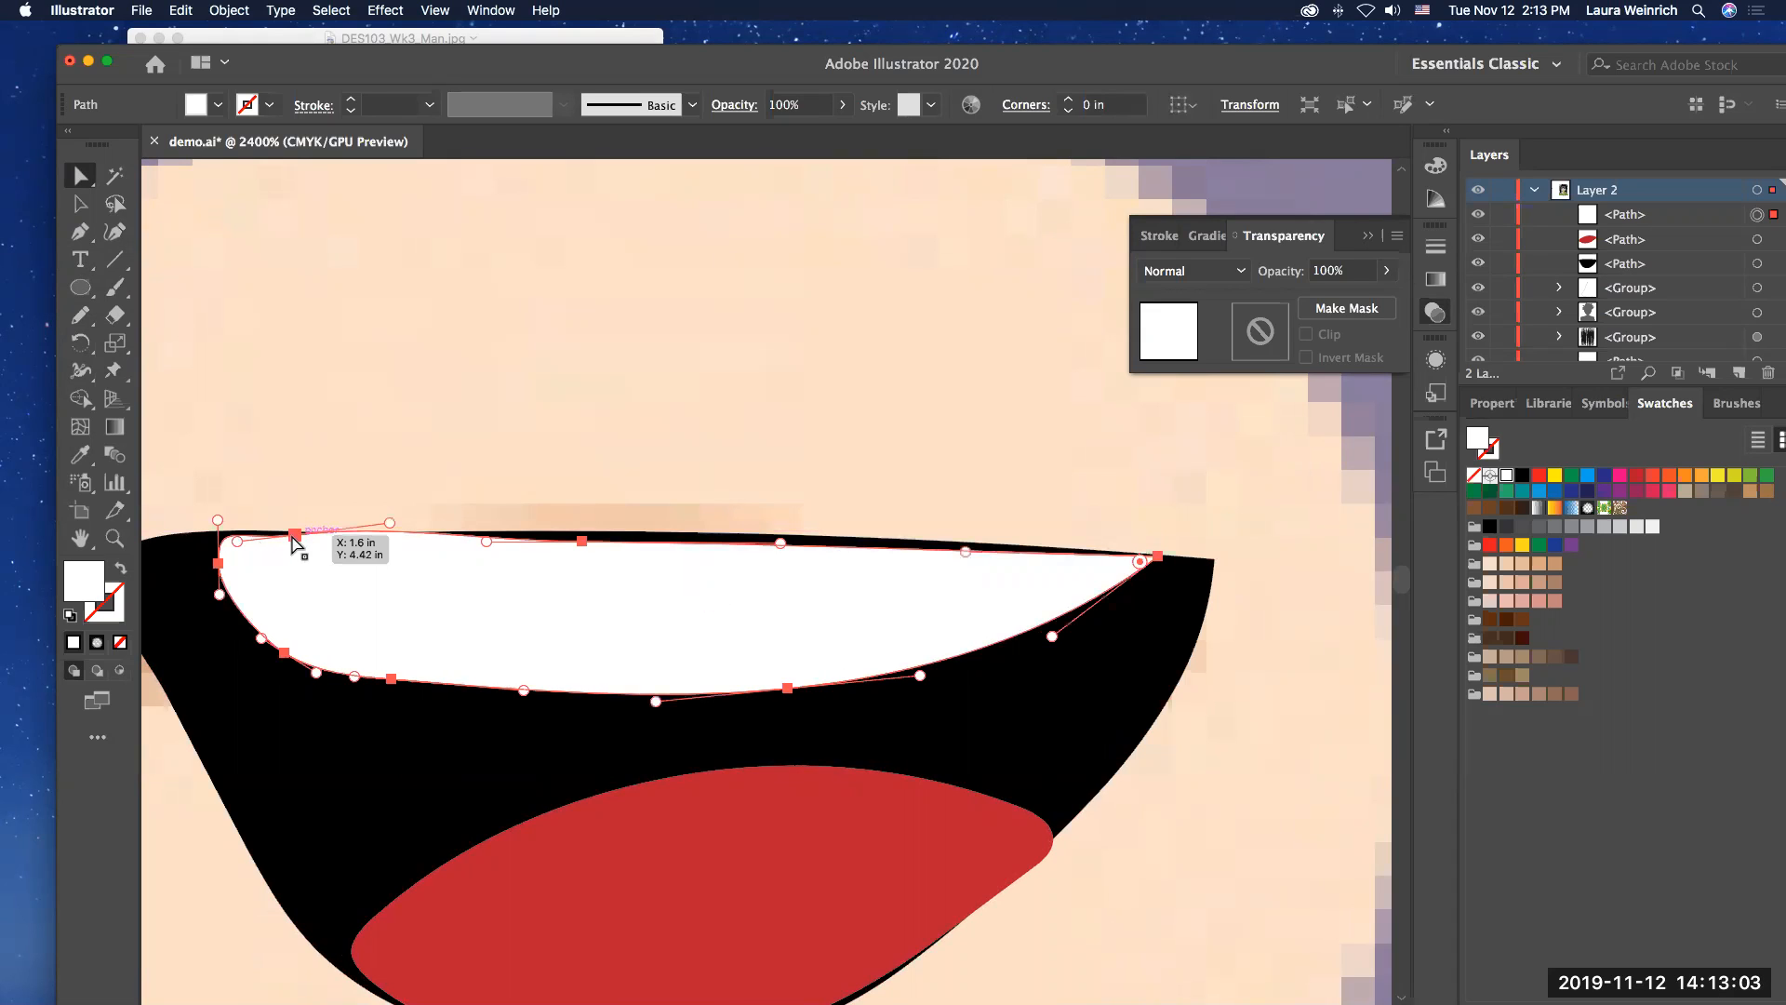
Step: Reshape the teeth's upper edge by adjusting its anchor points and handles to follow the black mouth's upper curve
click(294, 537)
click(235, 538)
drag(235, 531, 235, 532)
drag(391, 540, 587, 537)
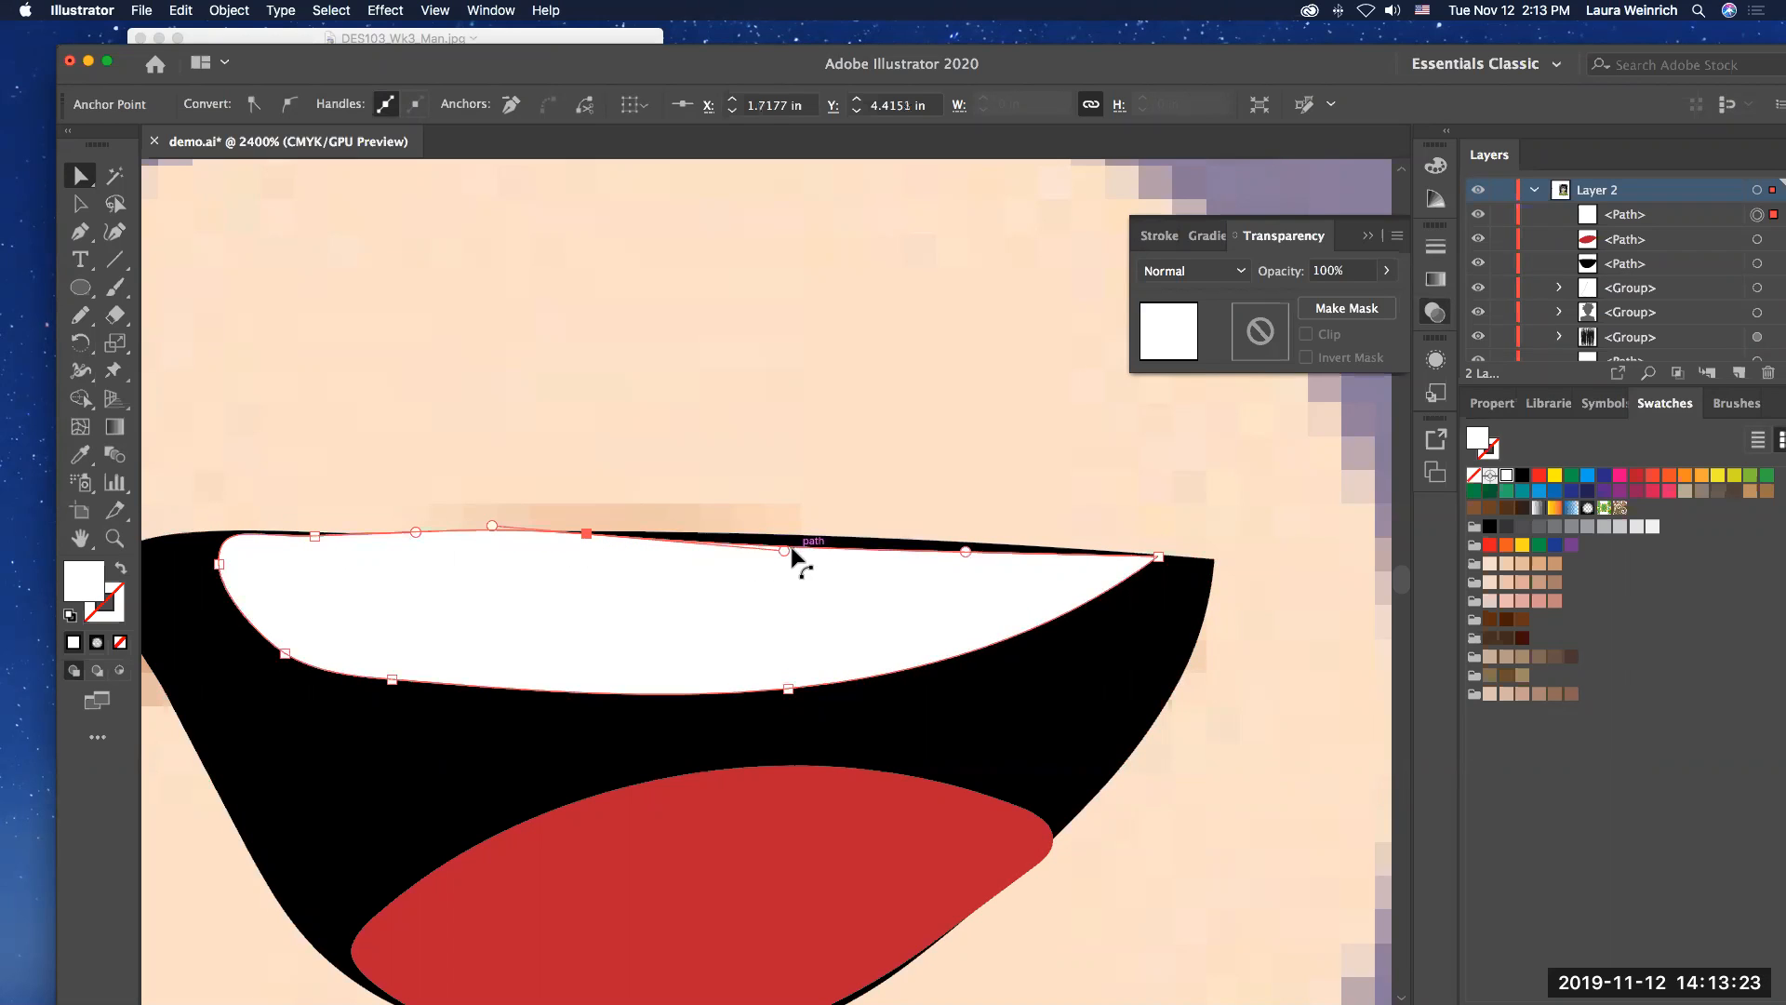
drag(784, 551, 790, 537)
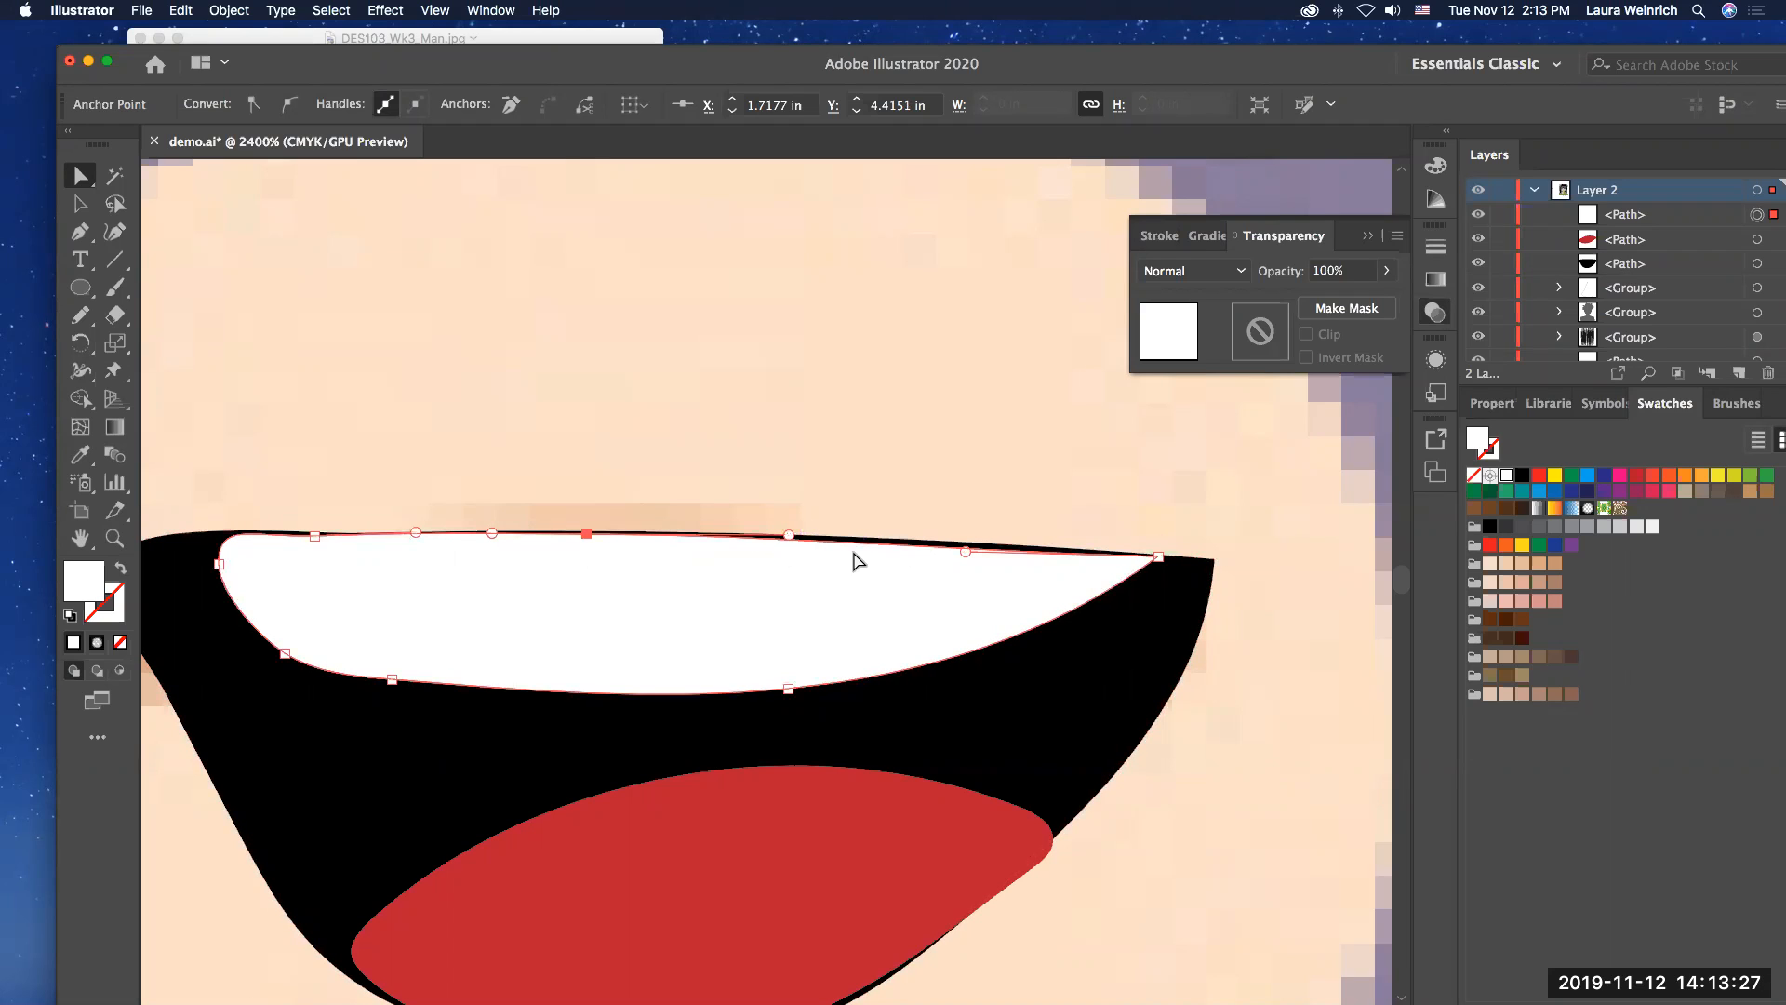
key(Up)
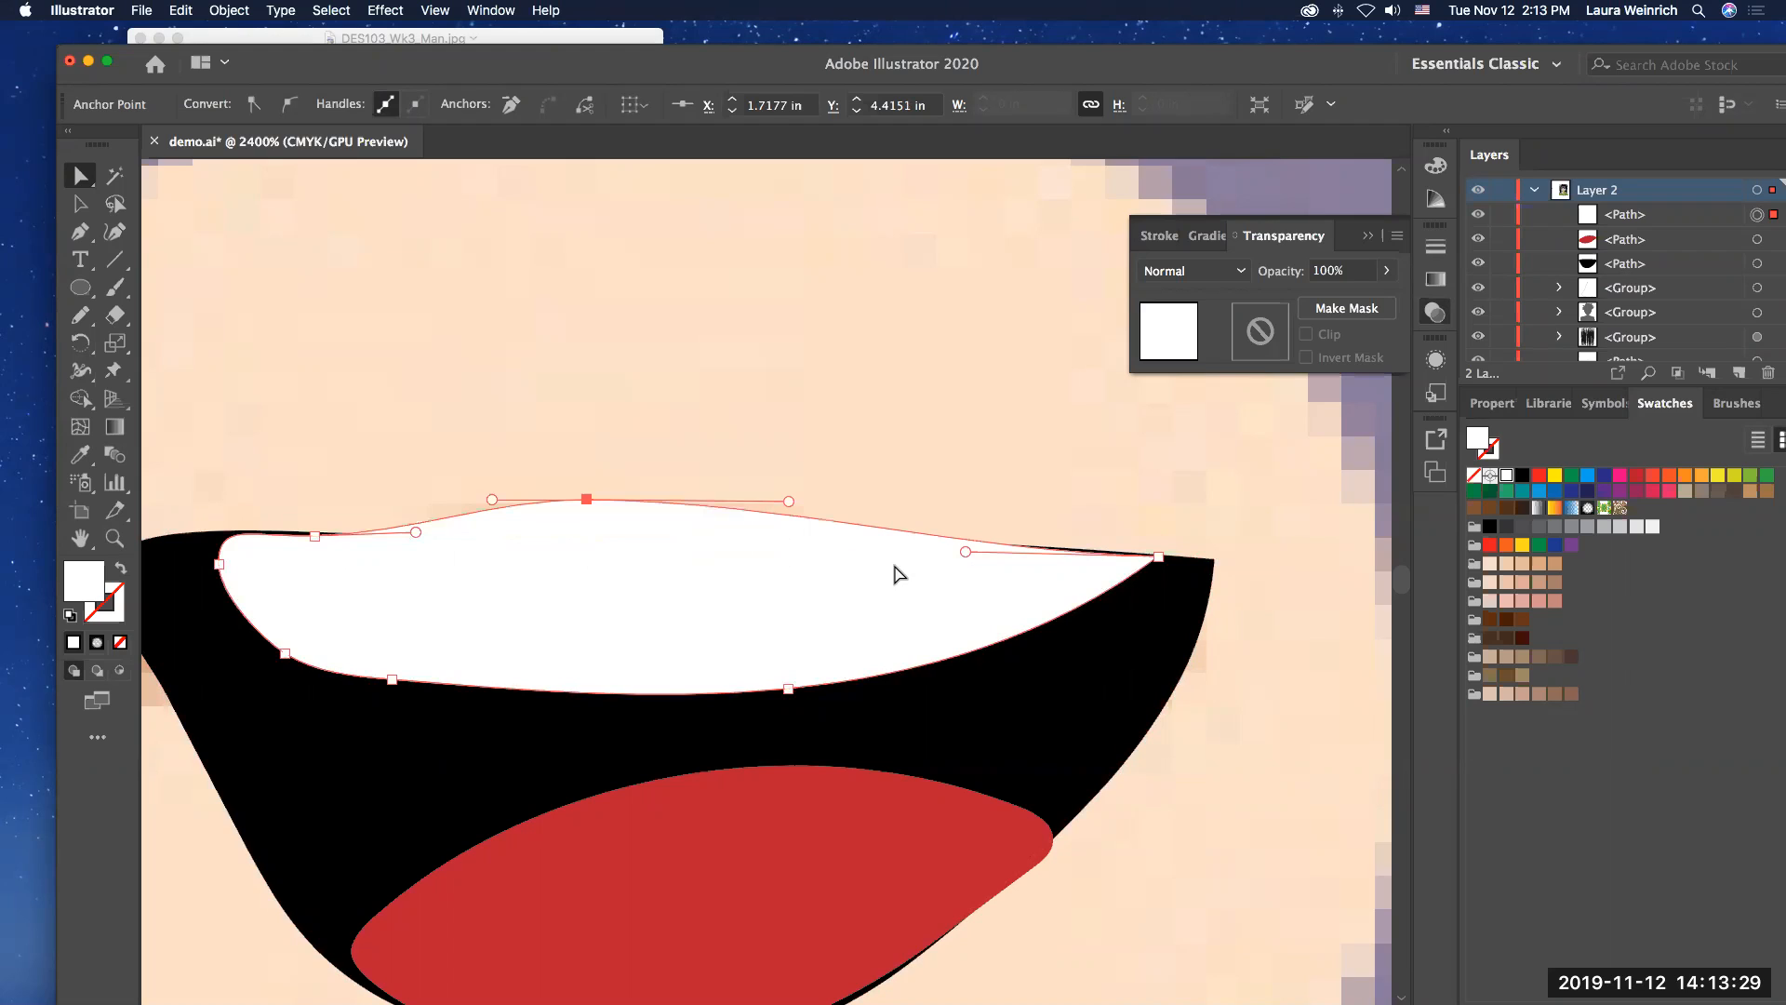
key(Down)
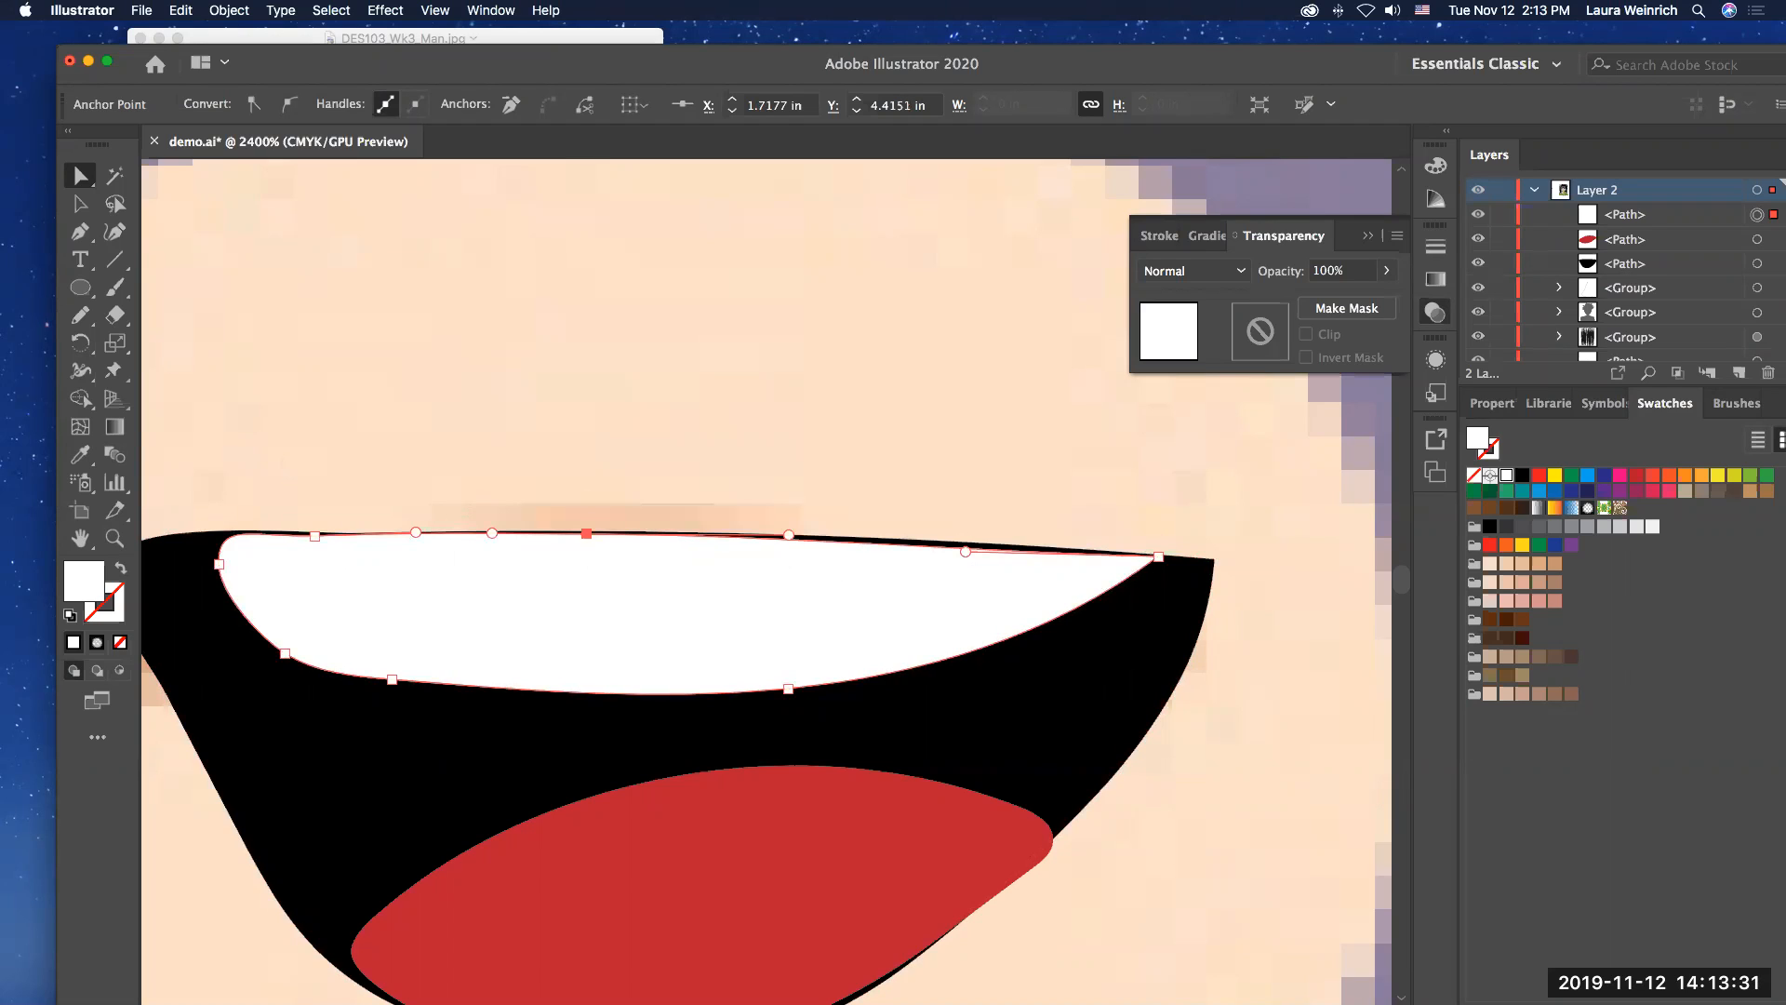
Step: Reposition the whole teeth shape slightly higher so its top edge meets the mouth's top edge
click(73, 204)
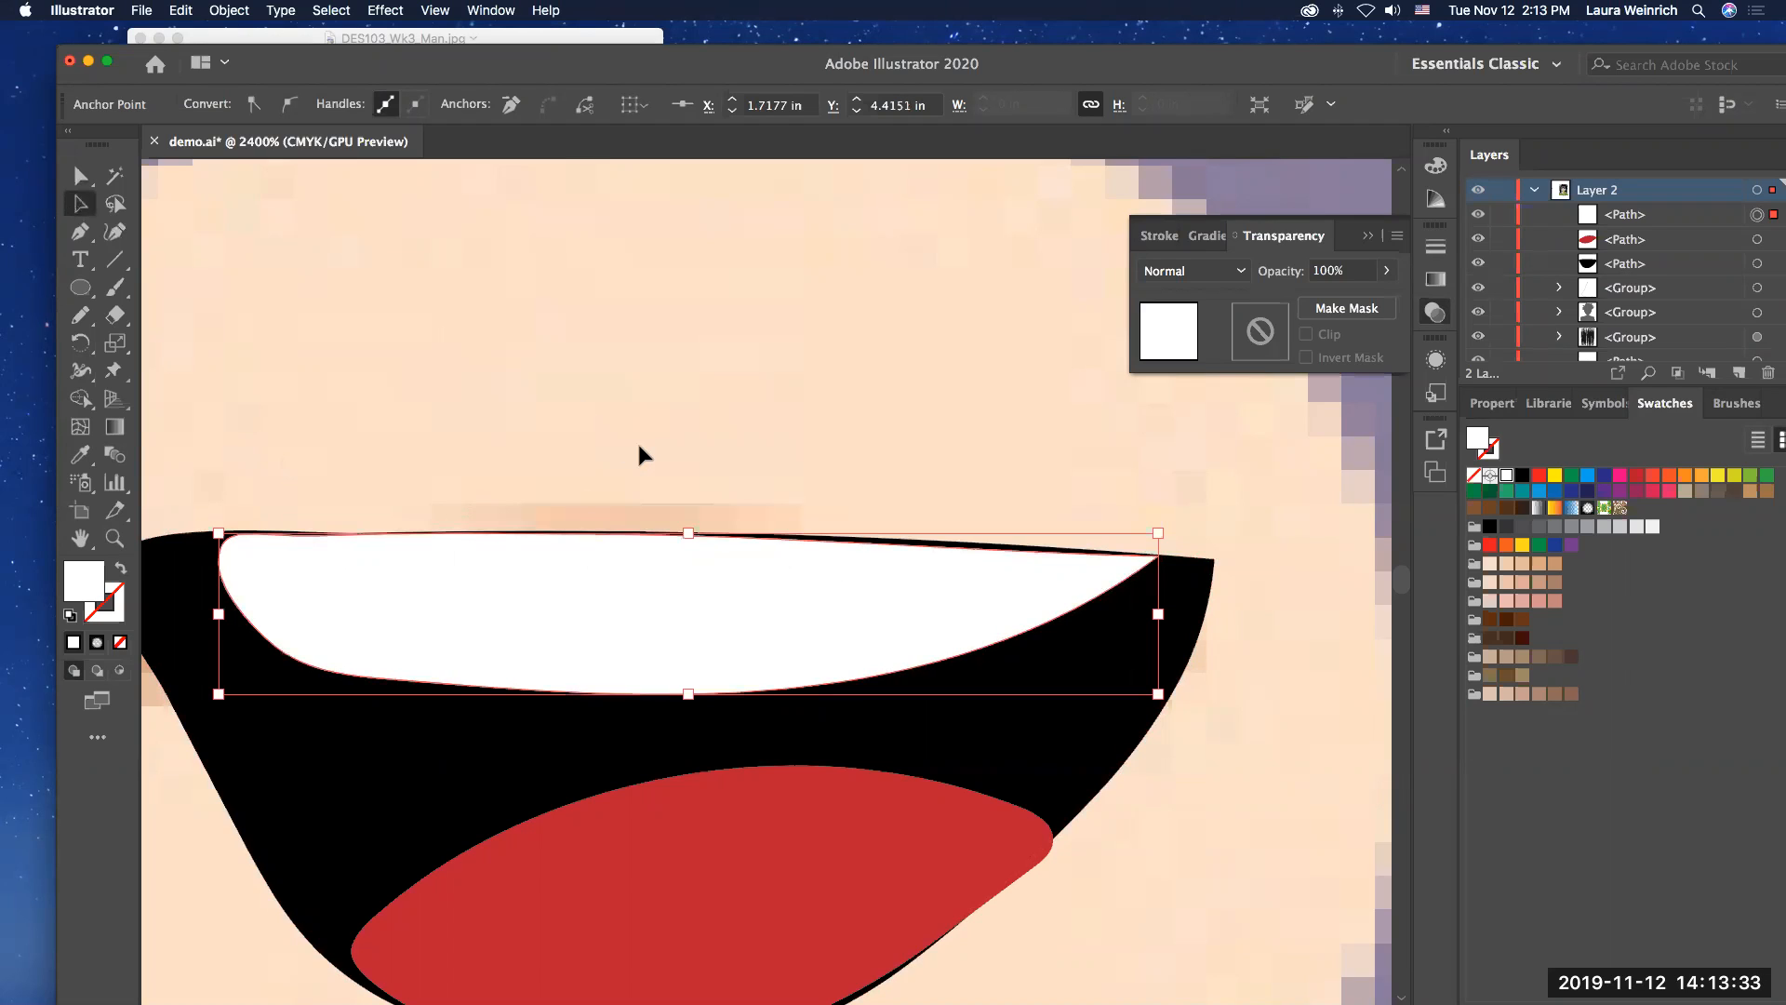
key(Up)
key(Down)
click(794, 471)
click(711, 636)
key(Up)
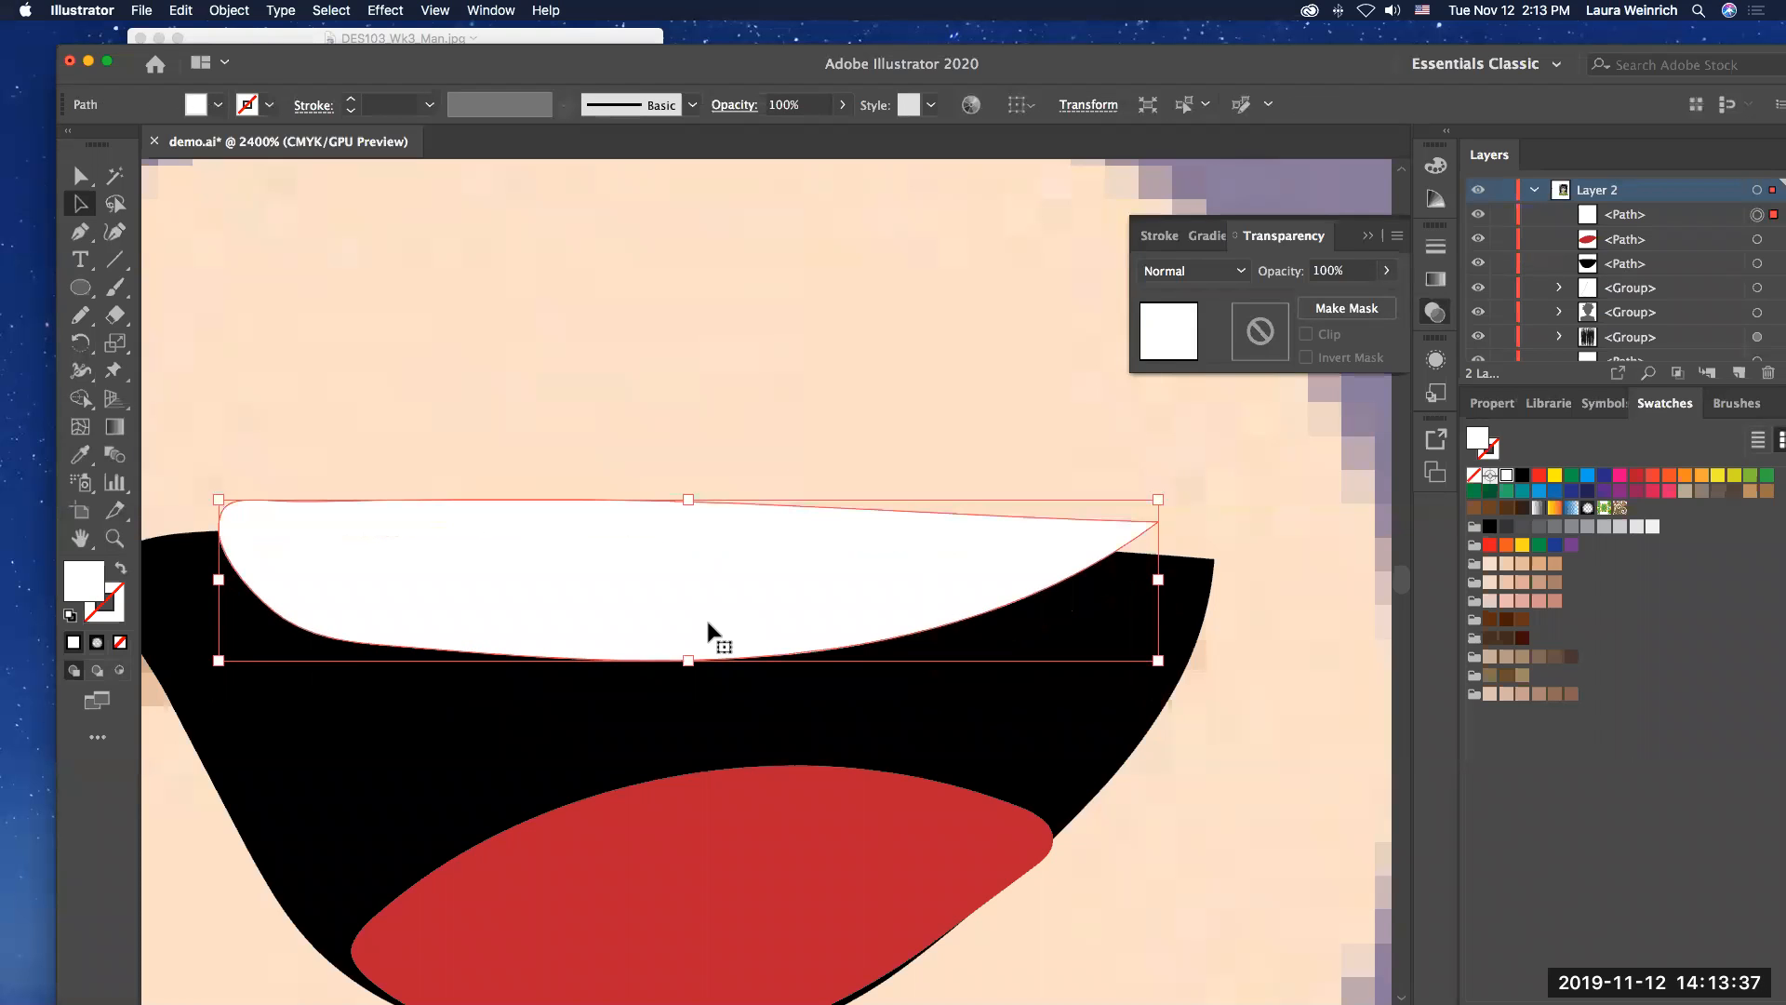
drag(680, 575, 684, 607)
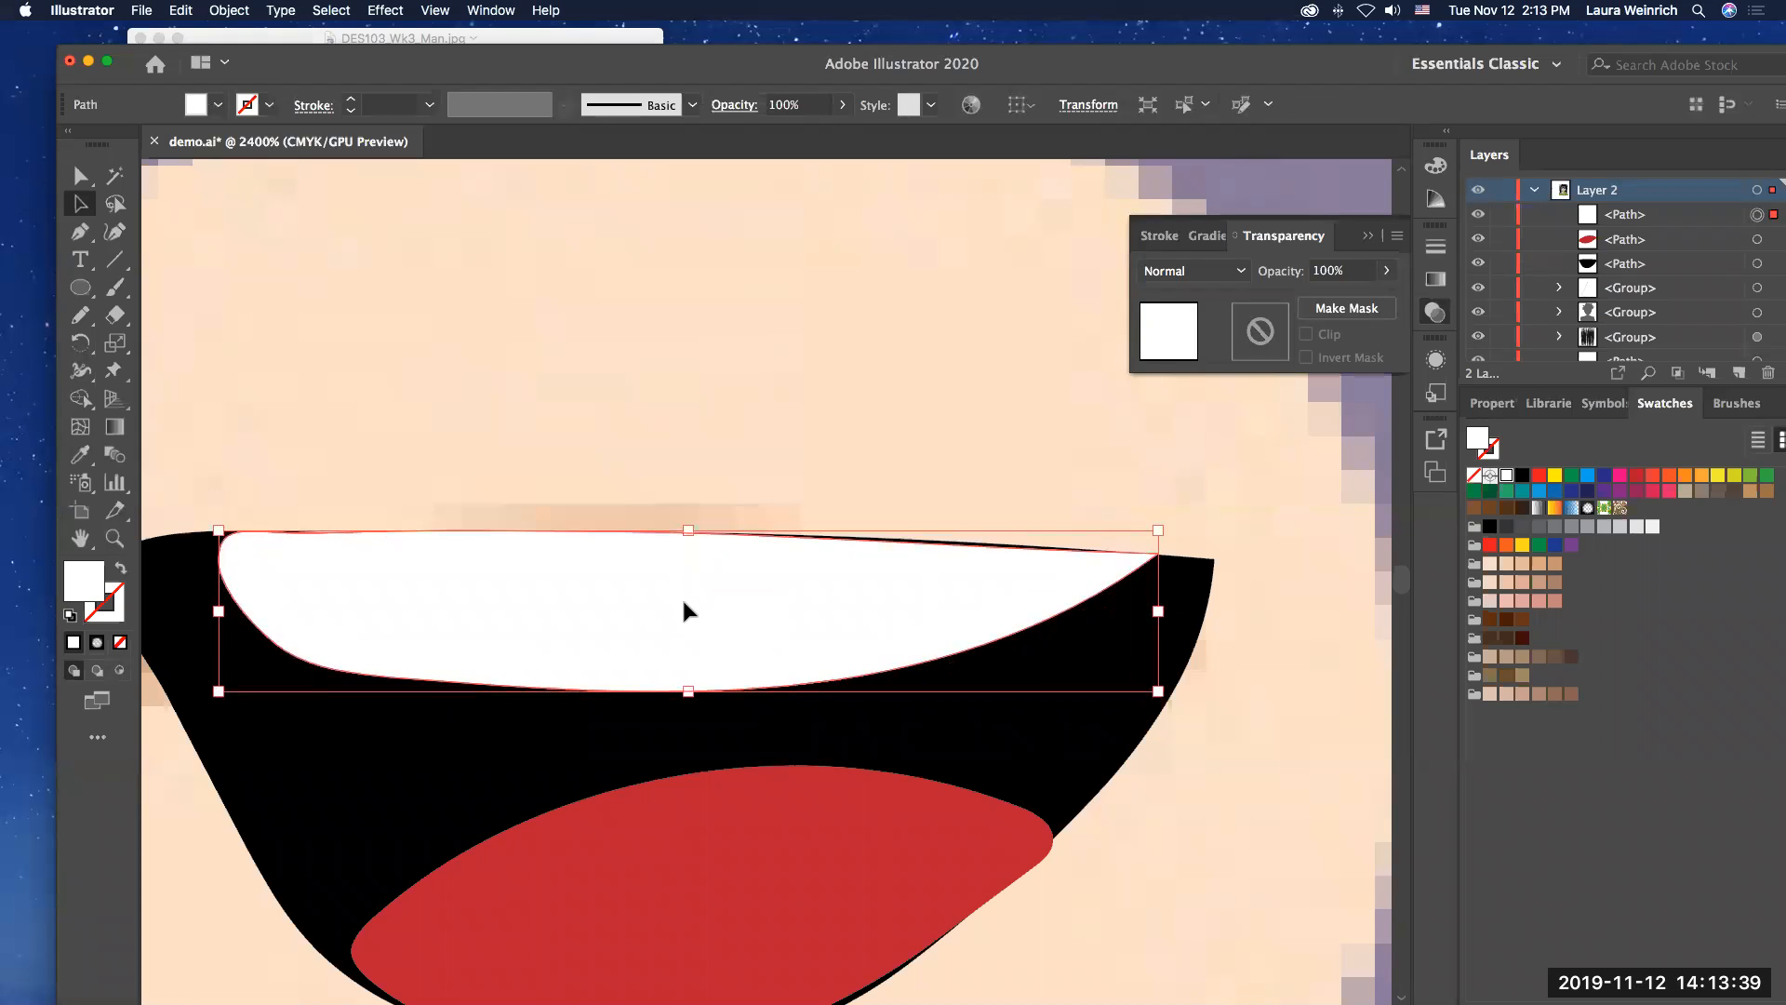
Step: Select the black mouth, white teeth and red tongue together, group them into one object, and deselect
click(986, 729)
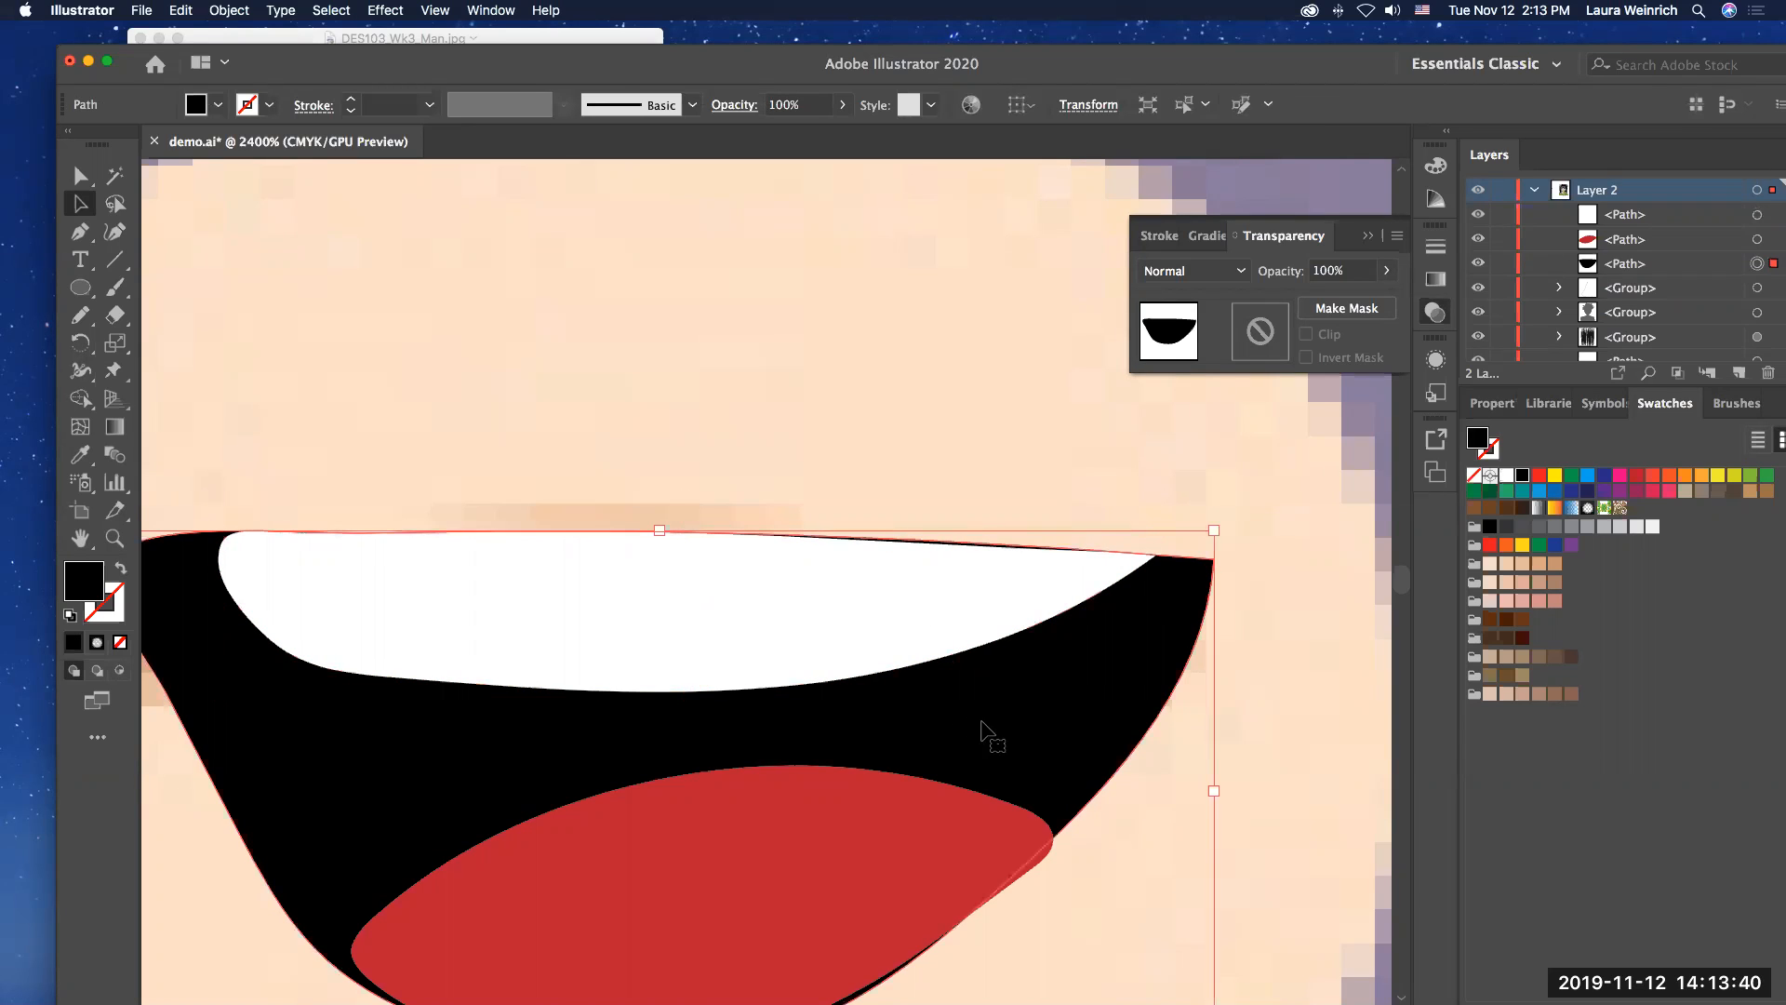
click(775, 610)
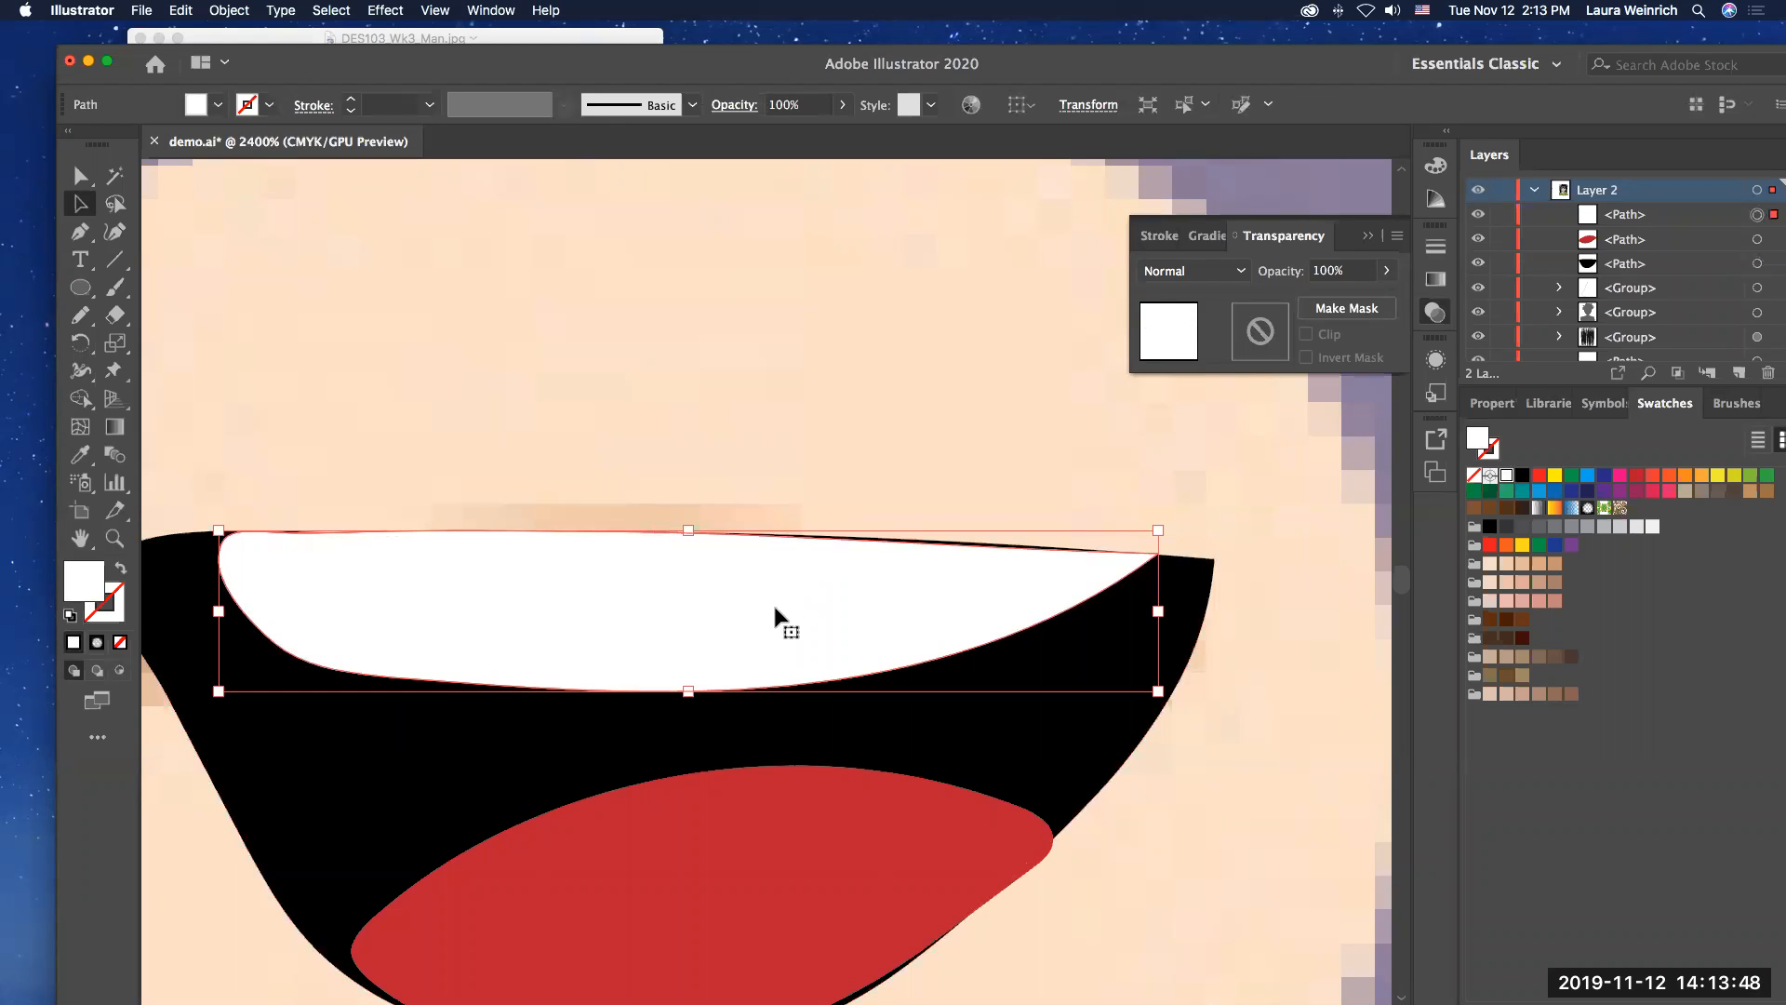
shift+click(1072, 762)
shift+click(960, 823)
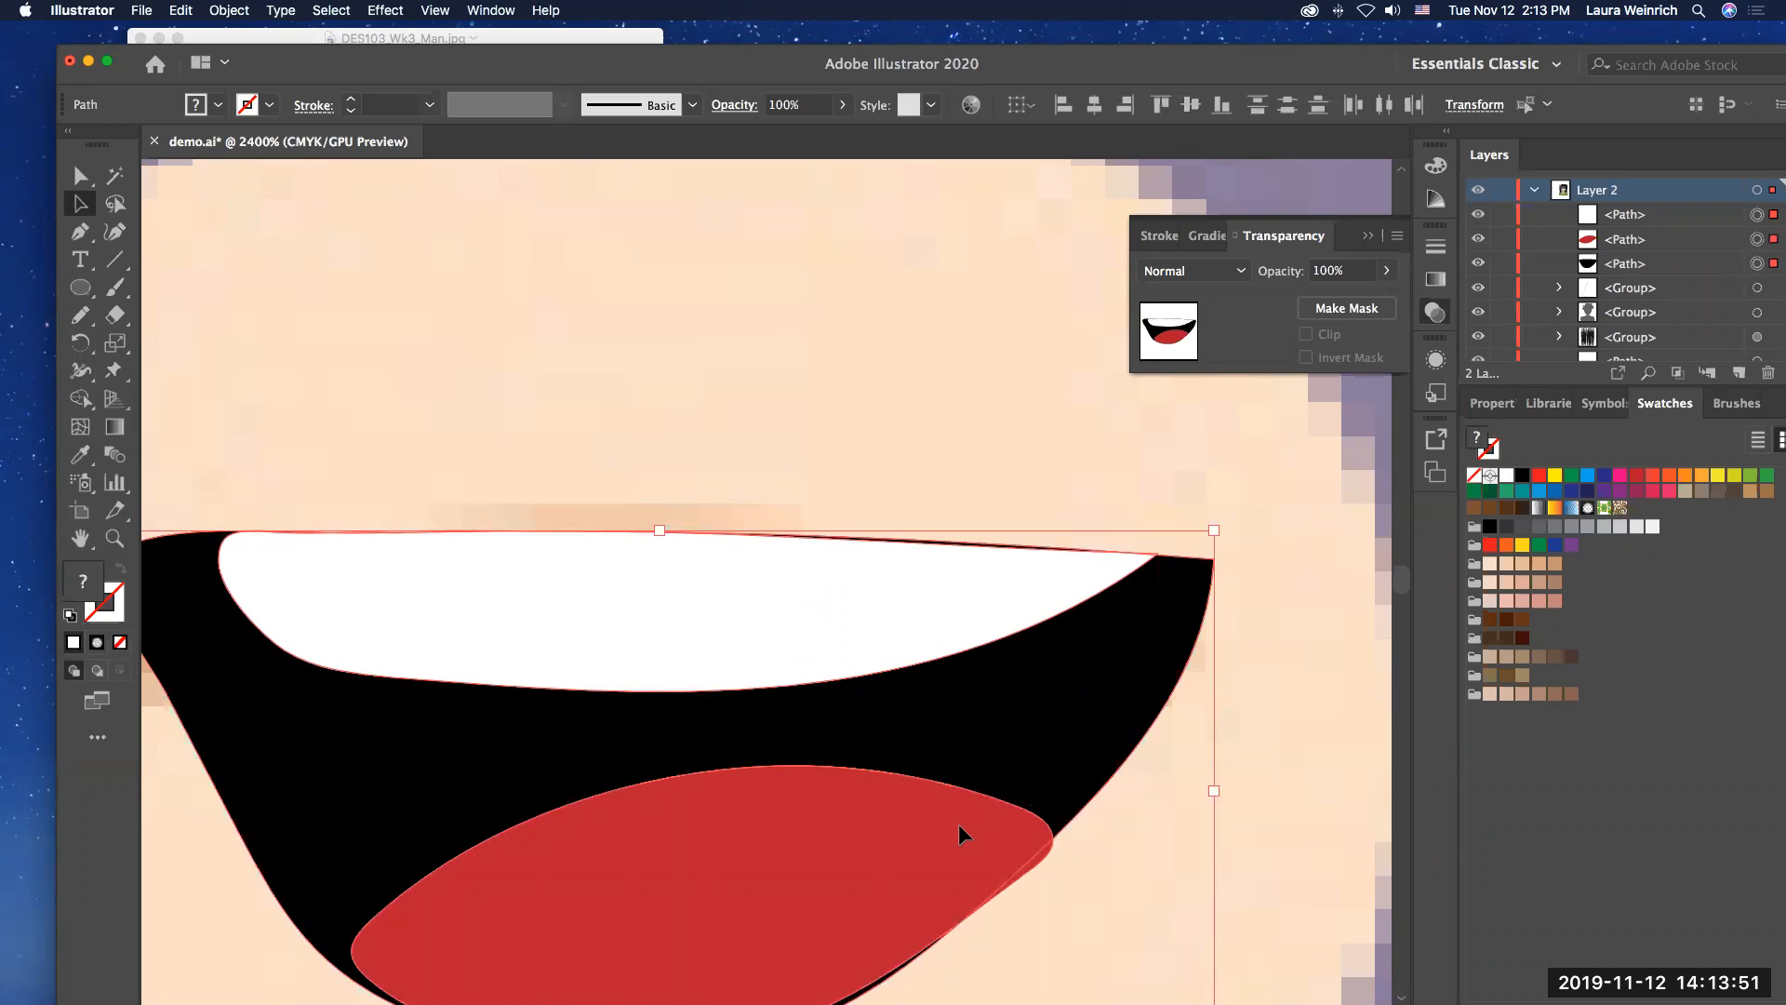
key(super+0)
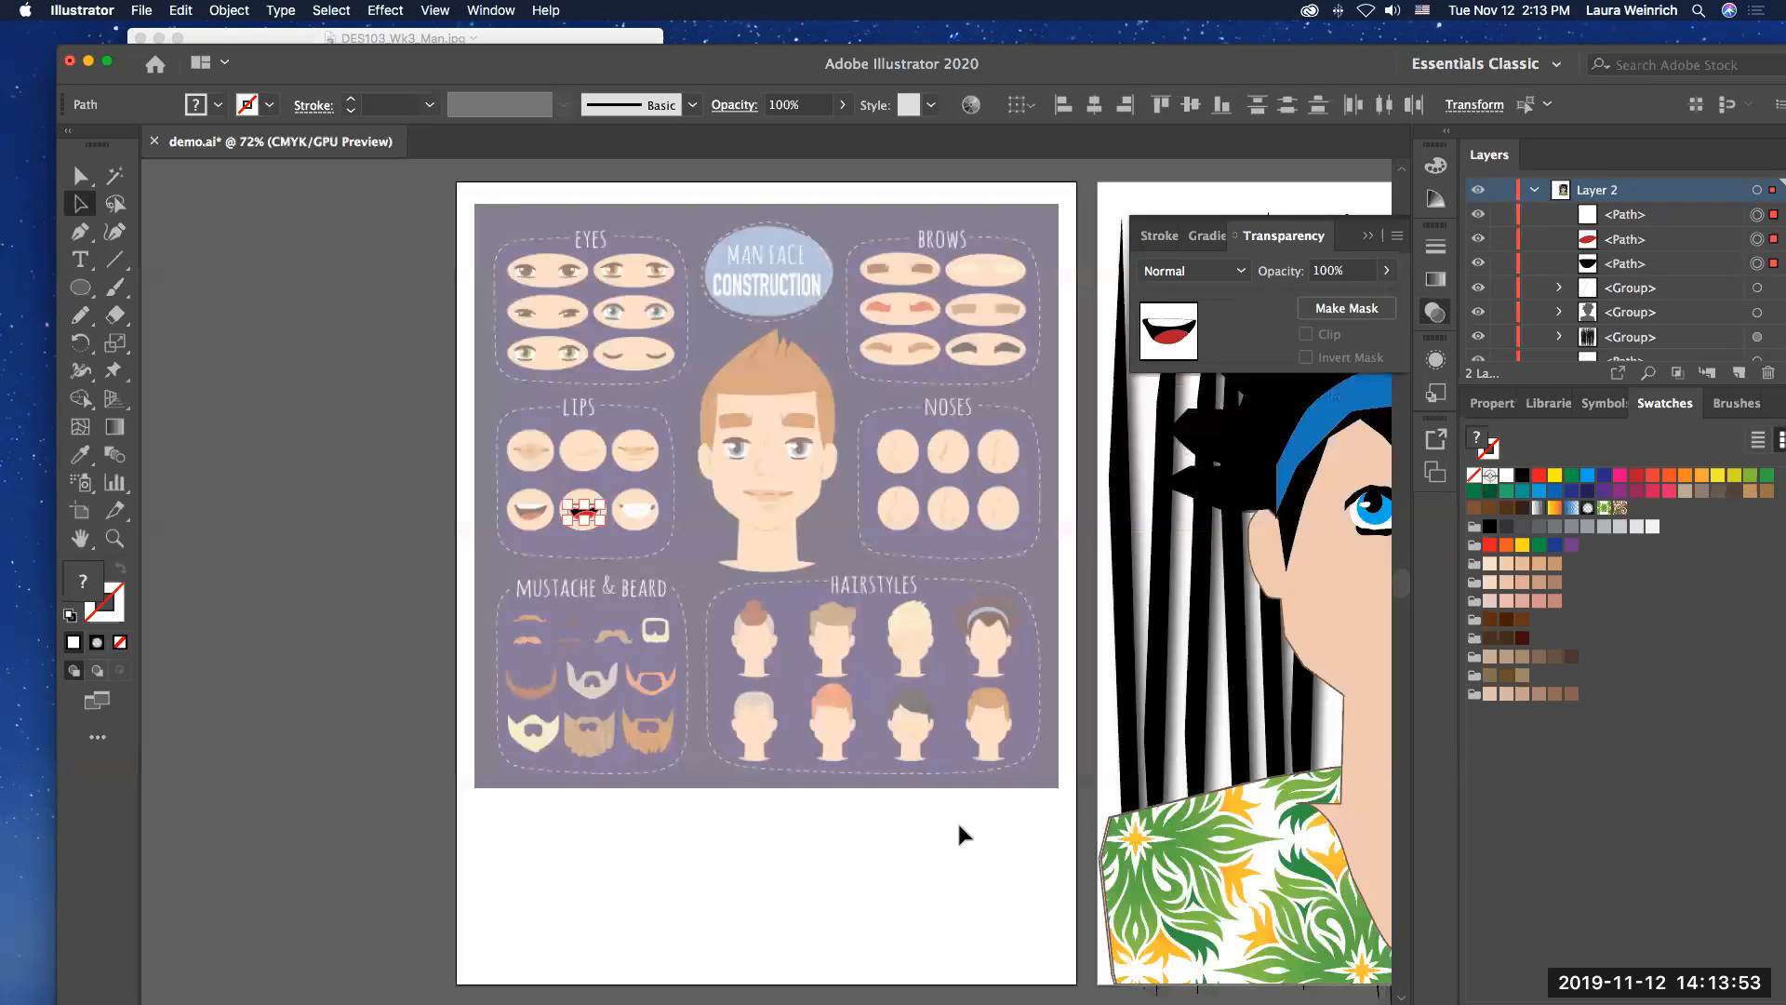
click(114, 538)
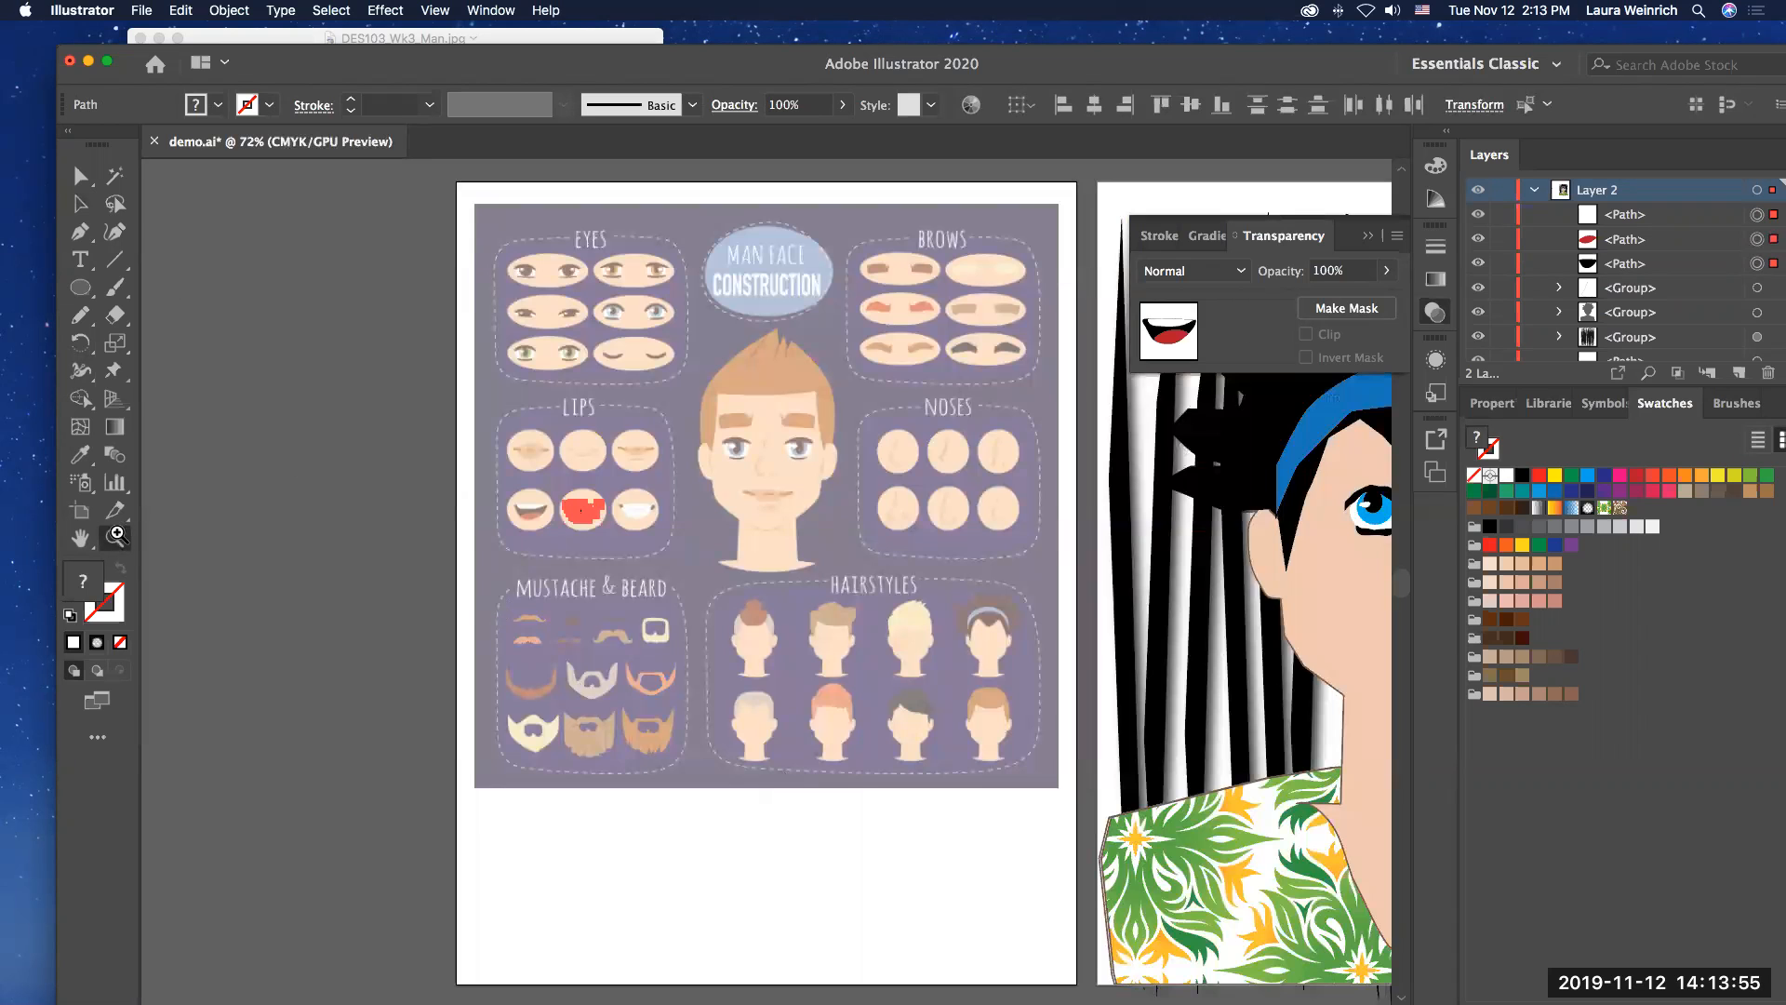
click(611, 503)
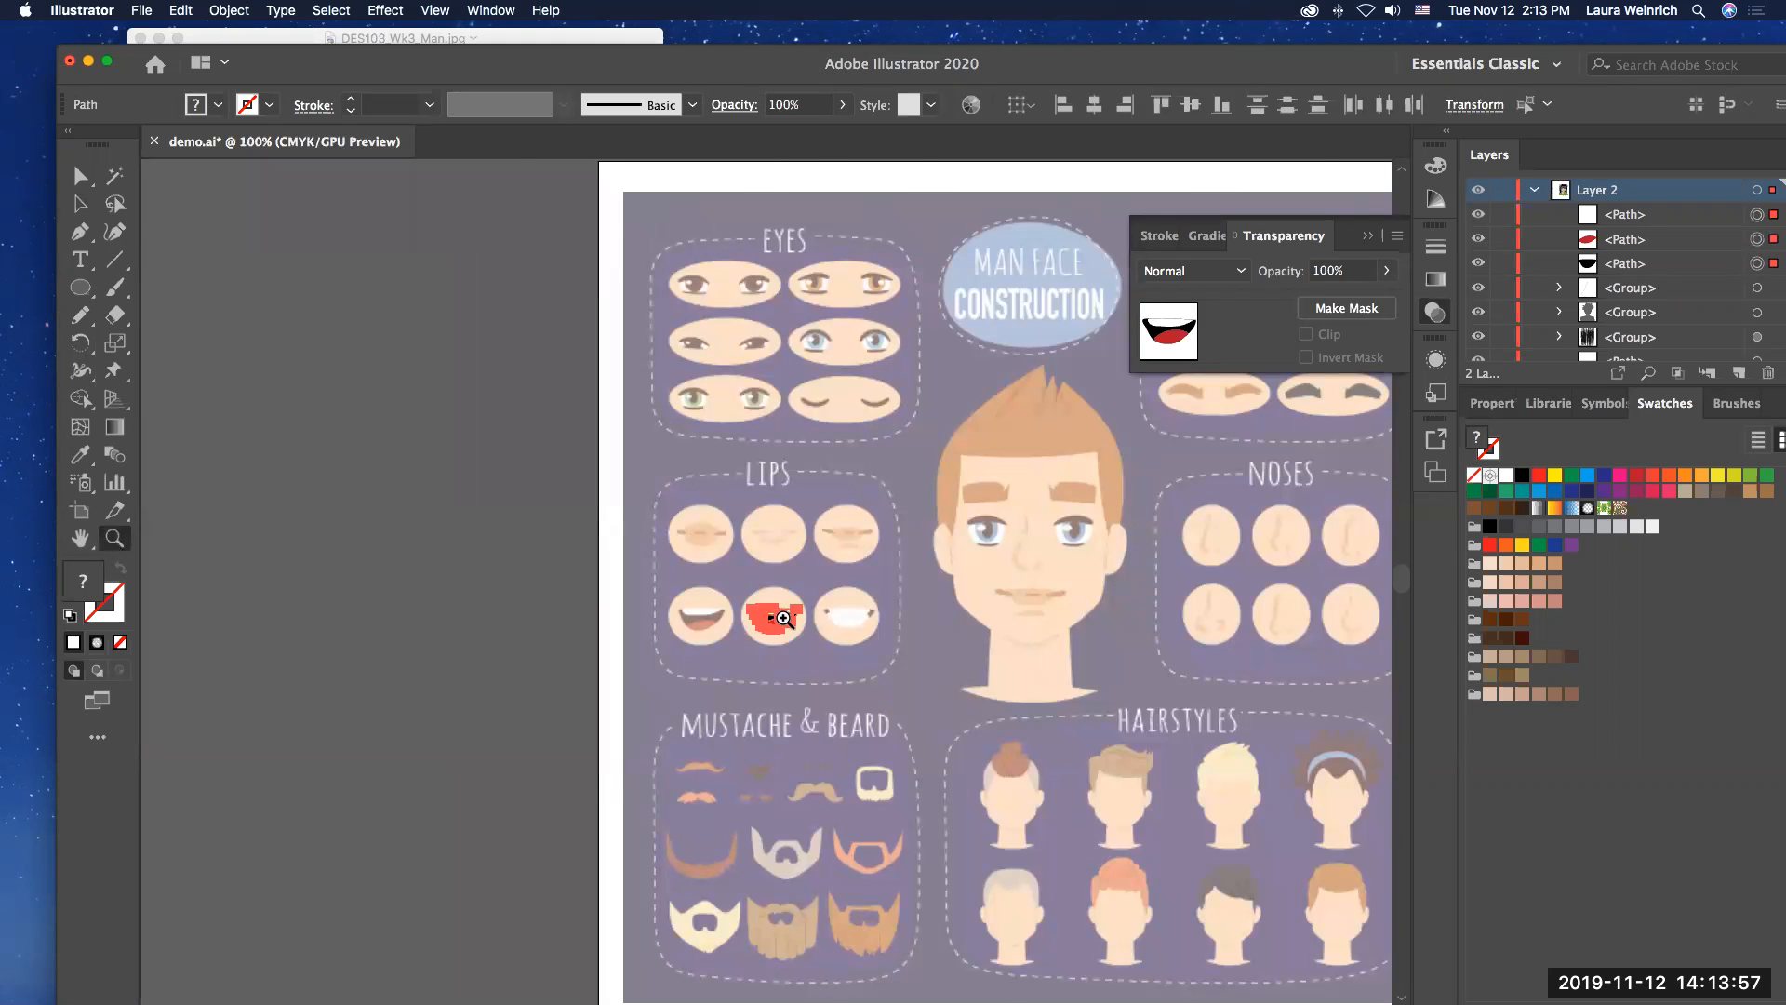
click(787, 620)
click(787, 620)
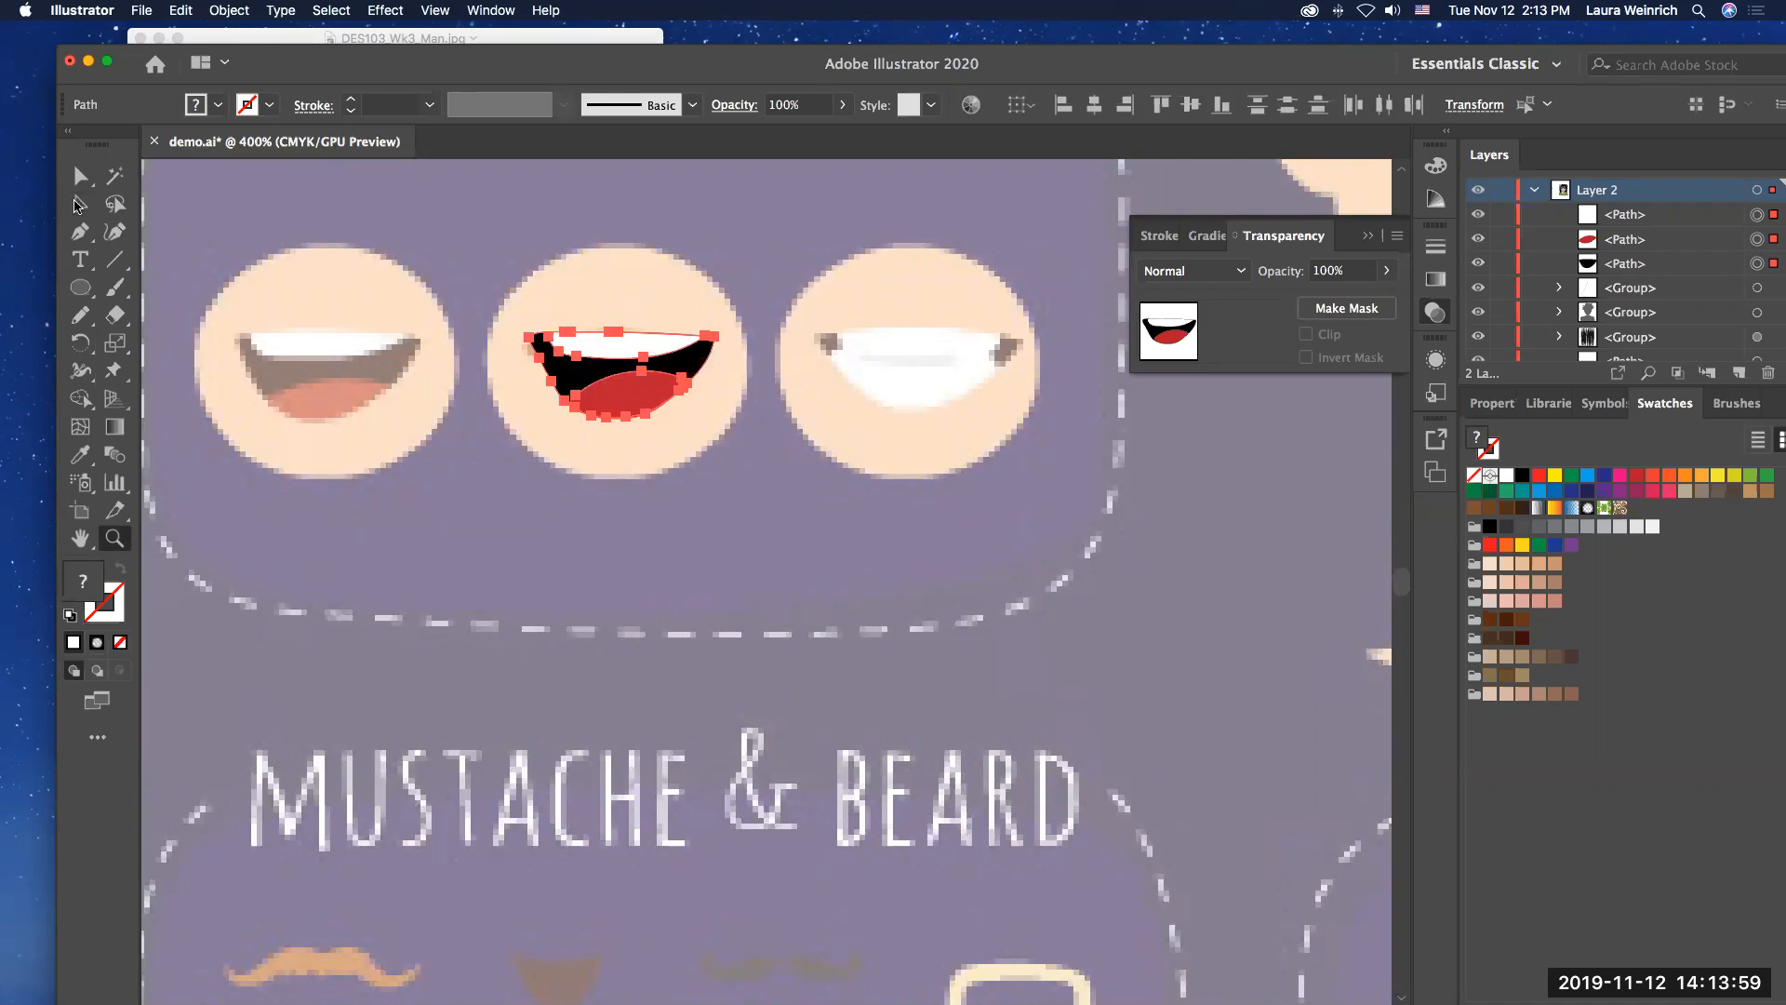
click(79, 204)
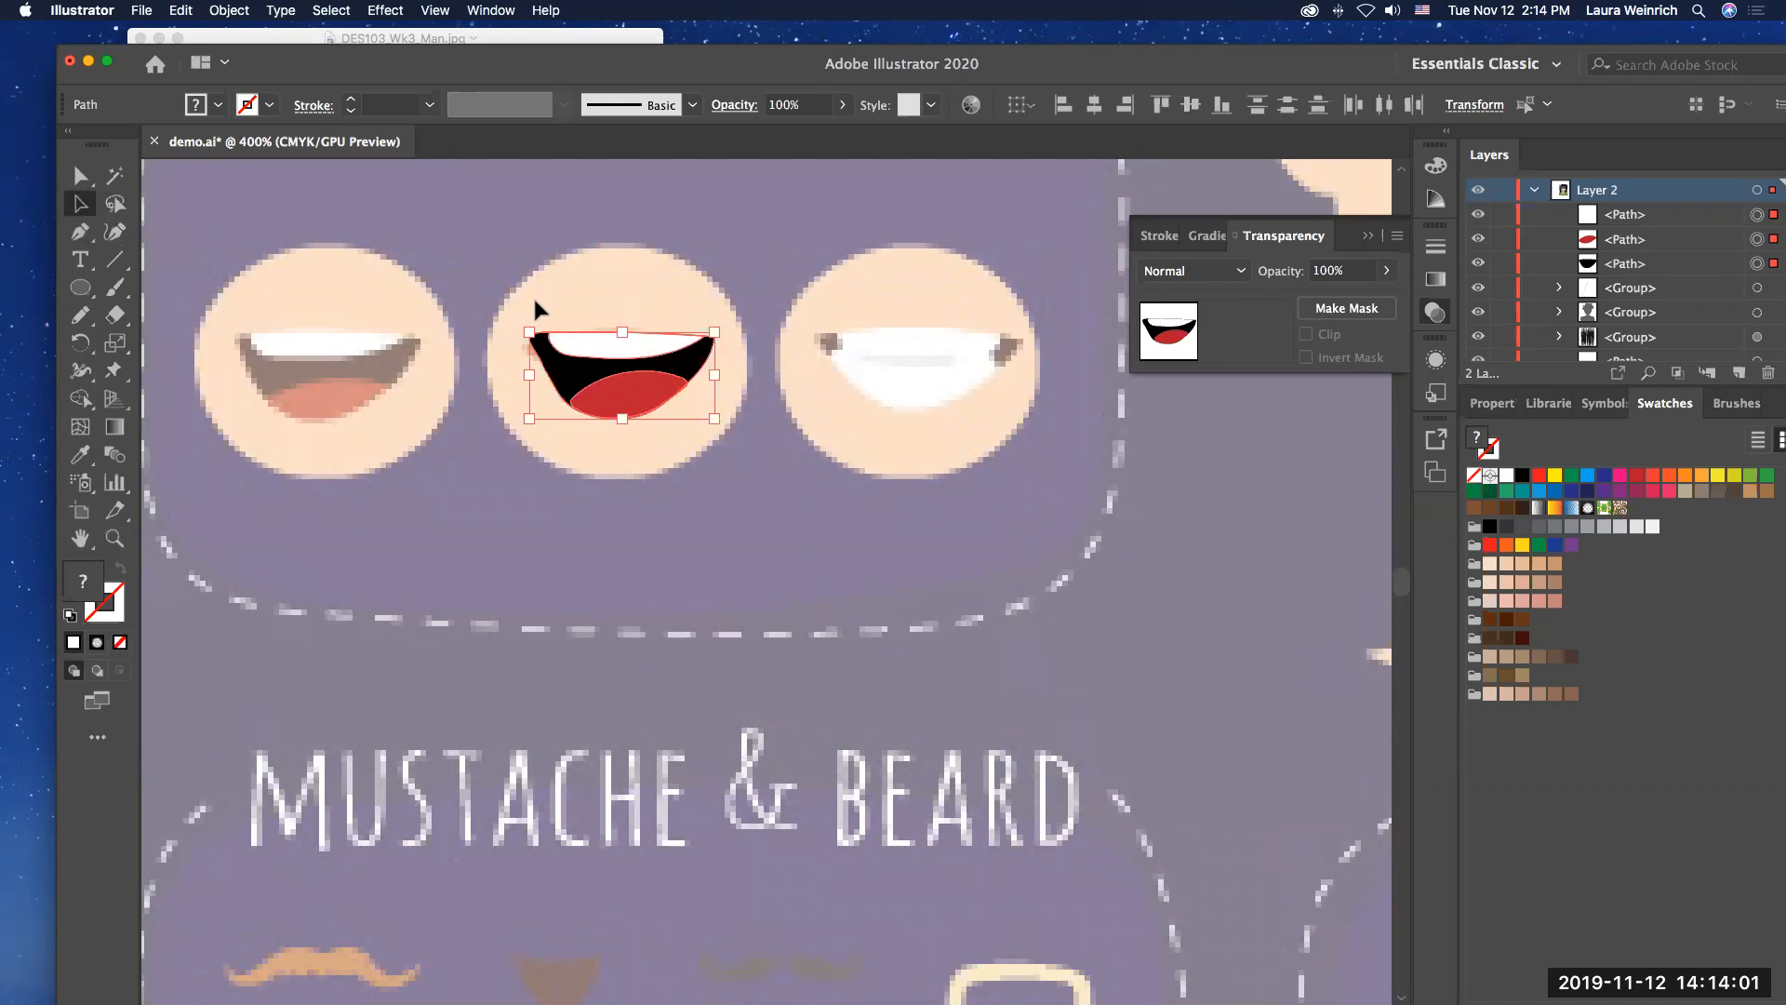
drag(523, 303, 718, 451)
click(229, 10)
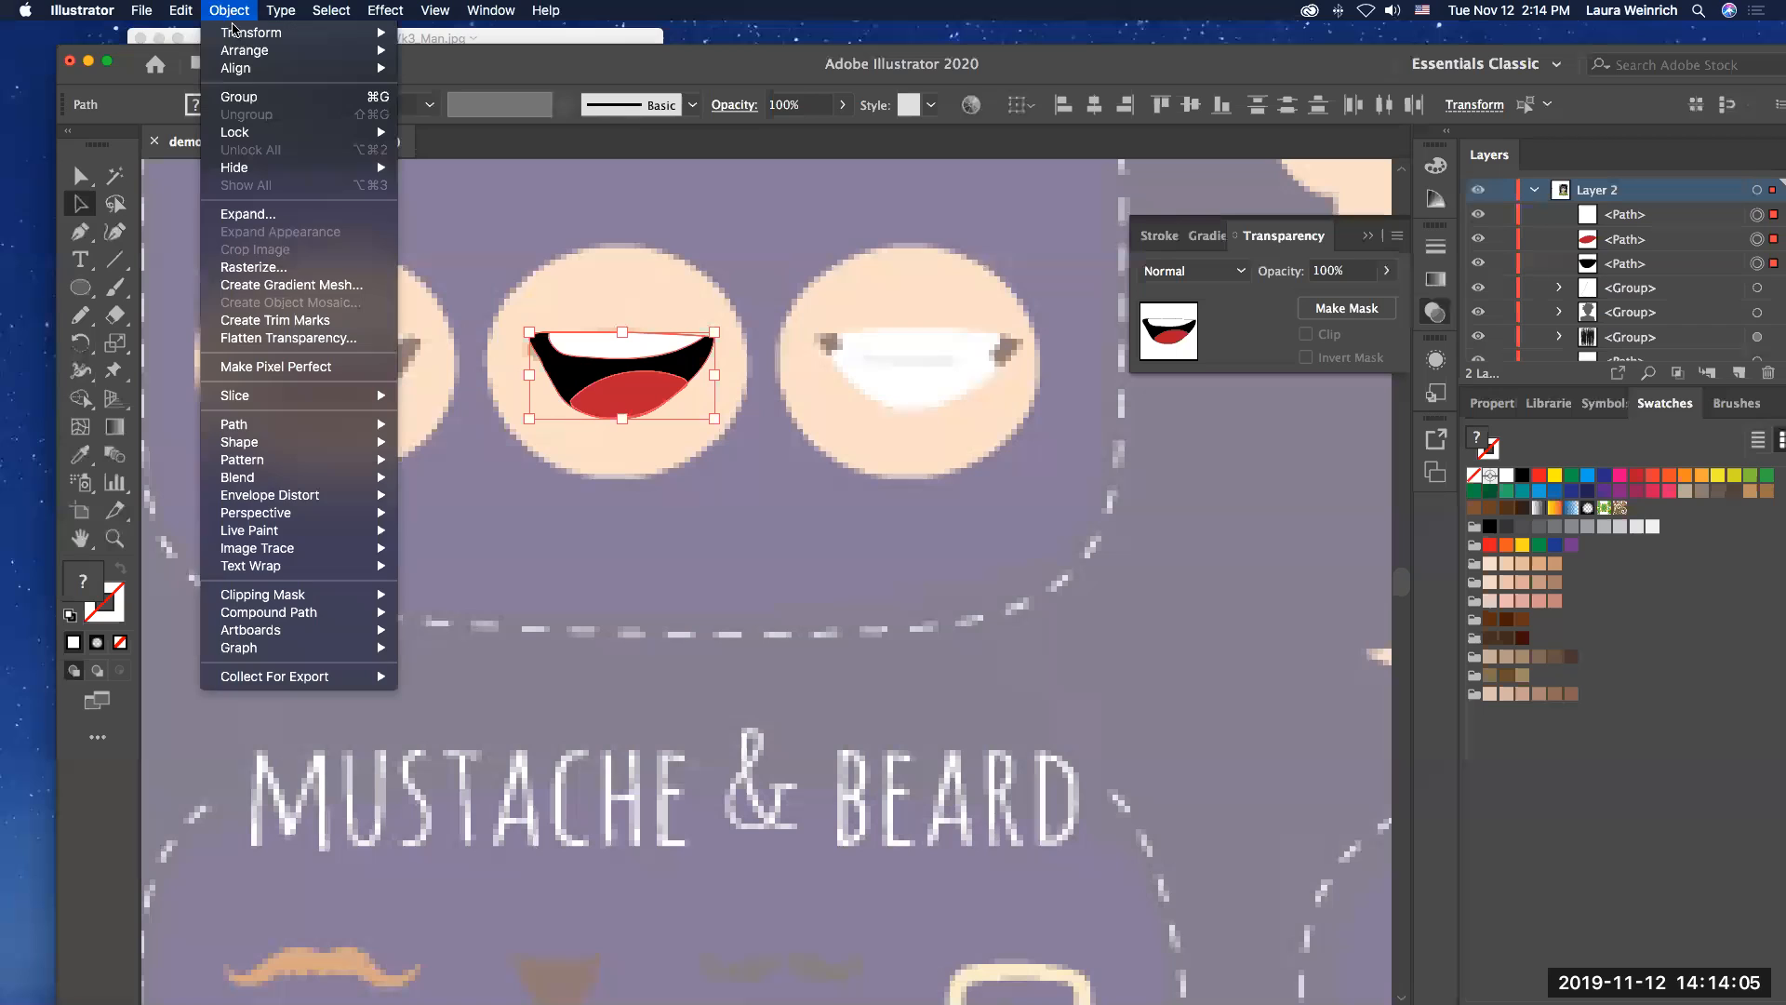
click(237, 97)
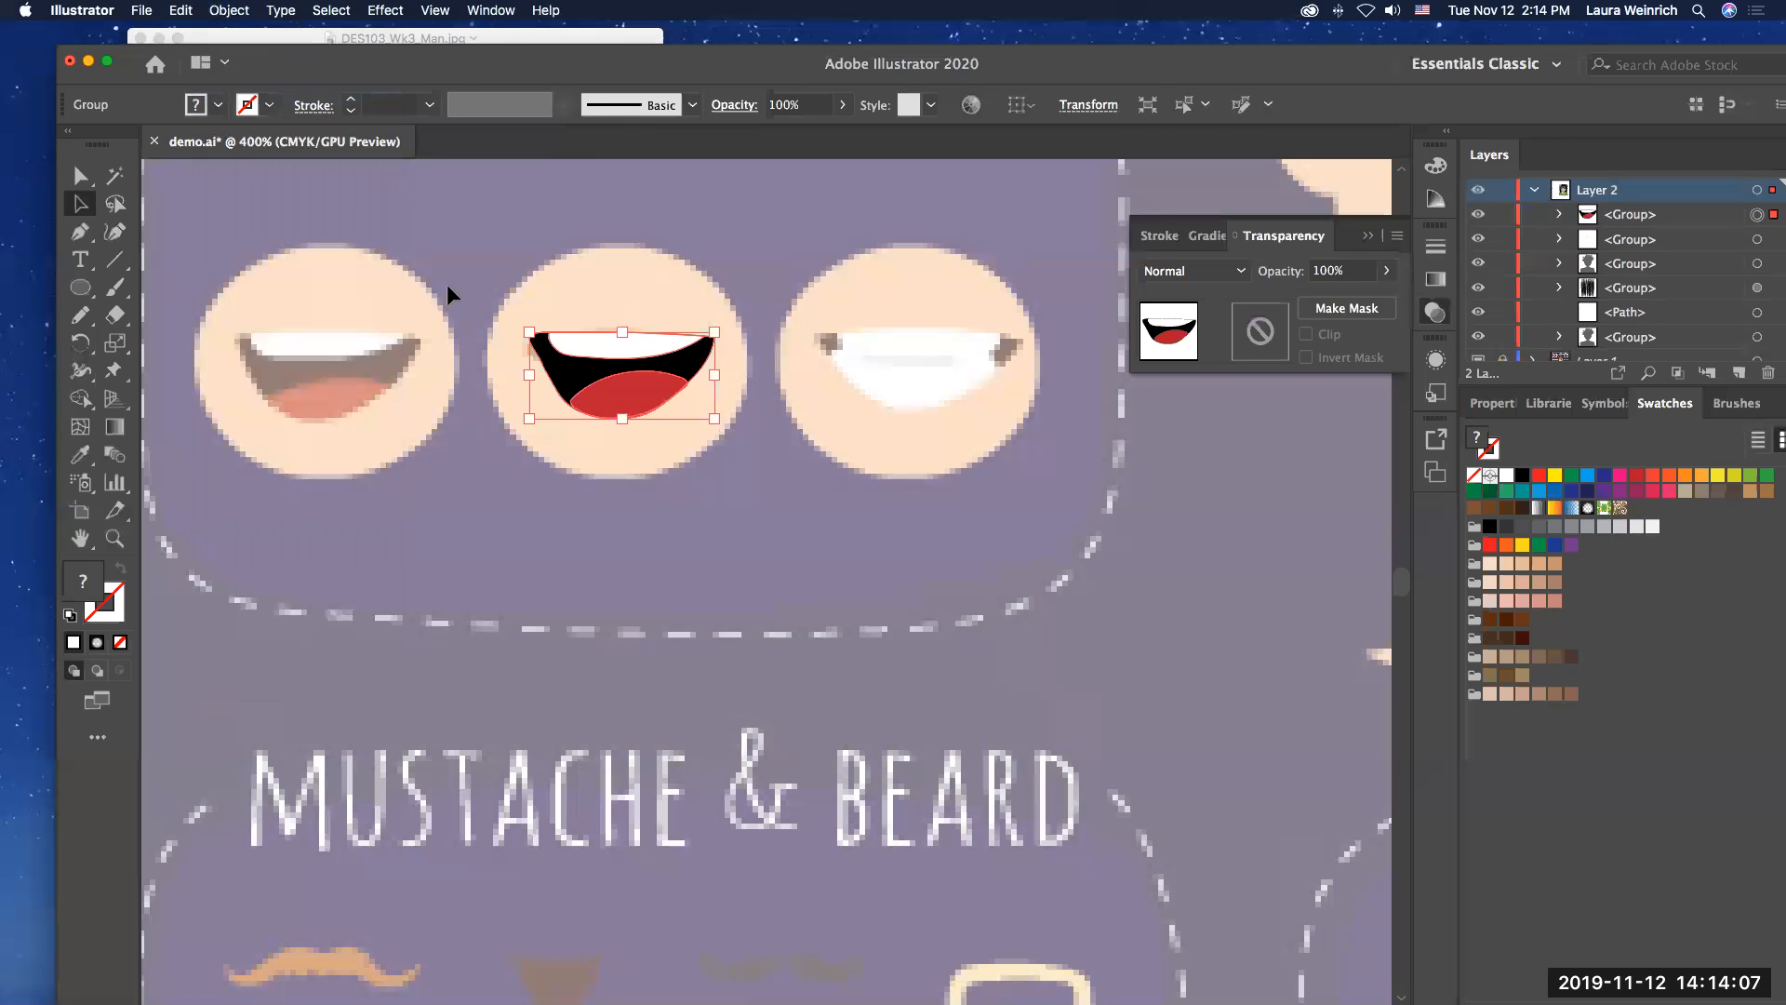
click(480, 284)
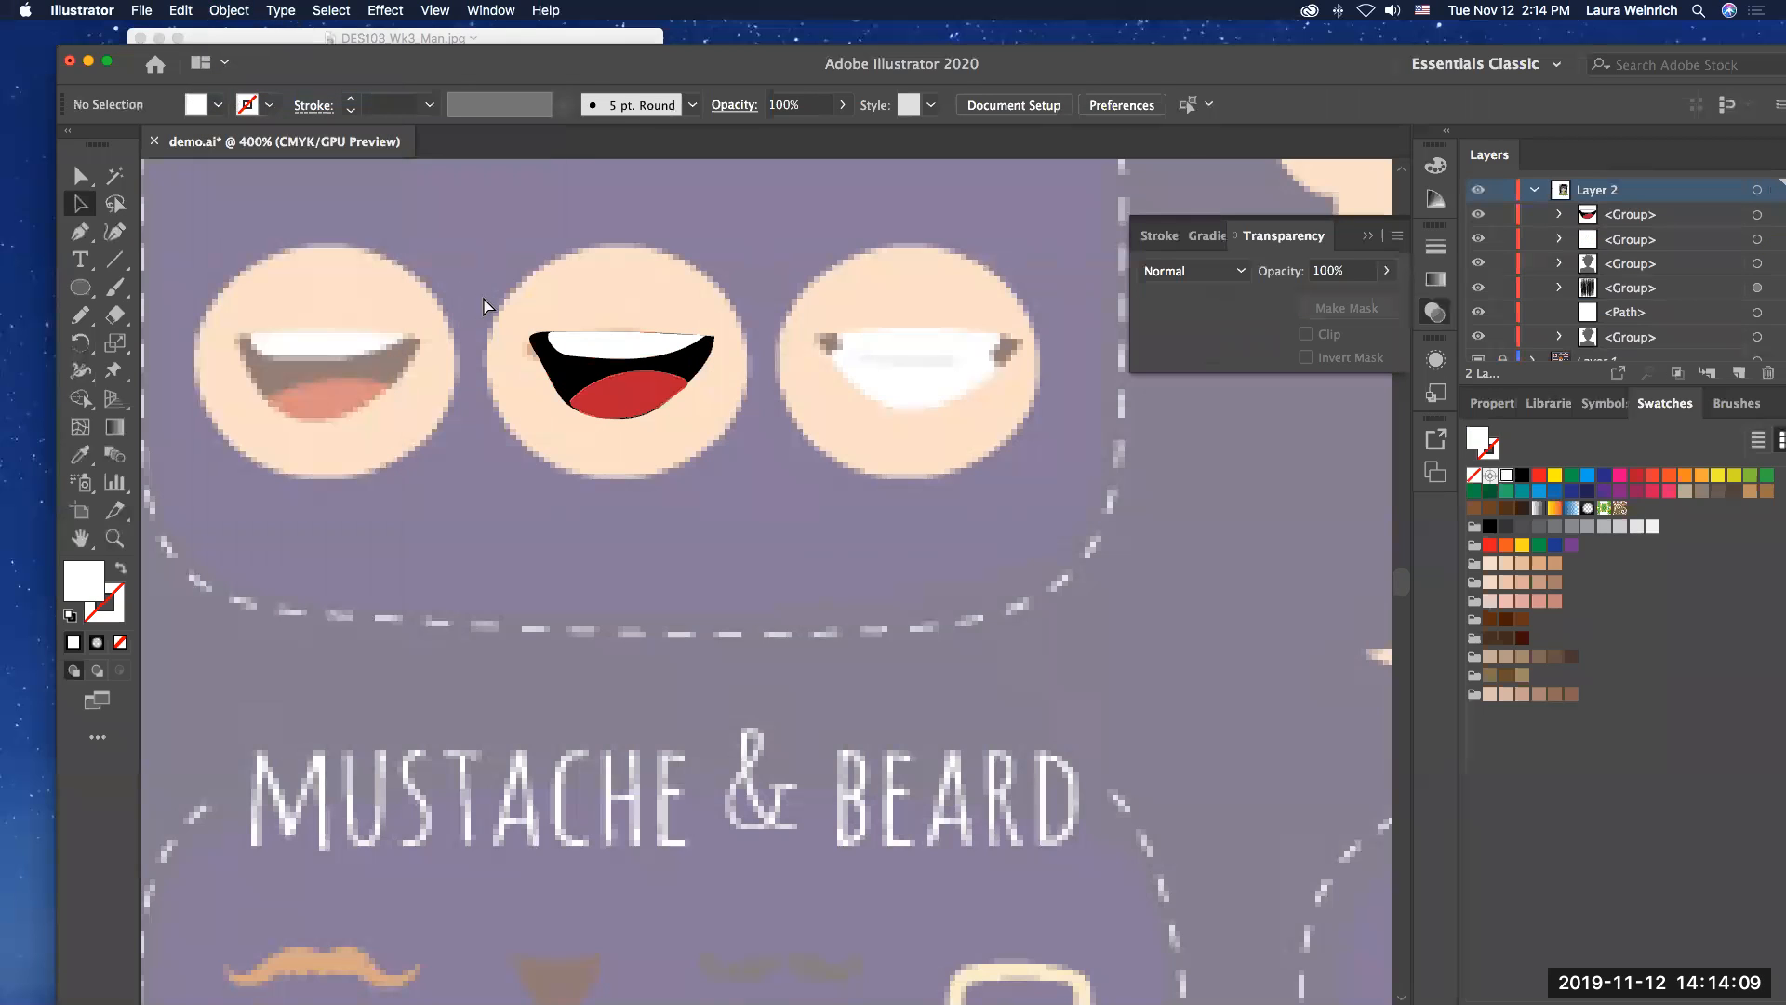
Step: Move the grouped mouth from the reference sheet's lips sample onto the illustrated man's face, just below the nose
key(super+0)
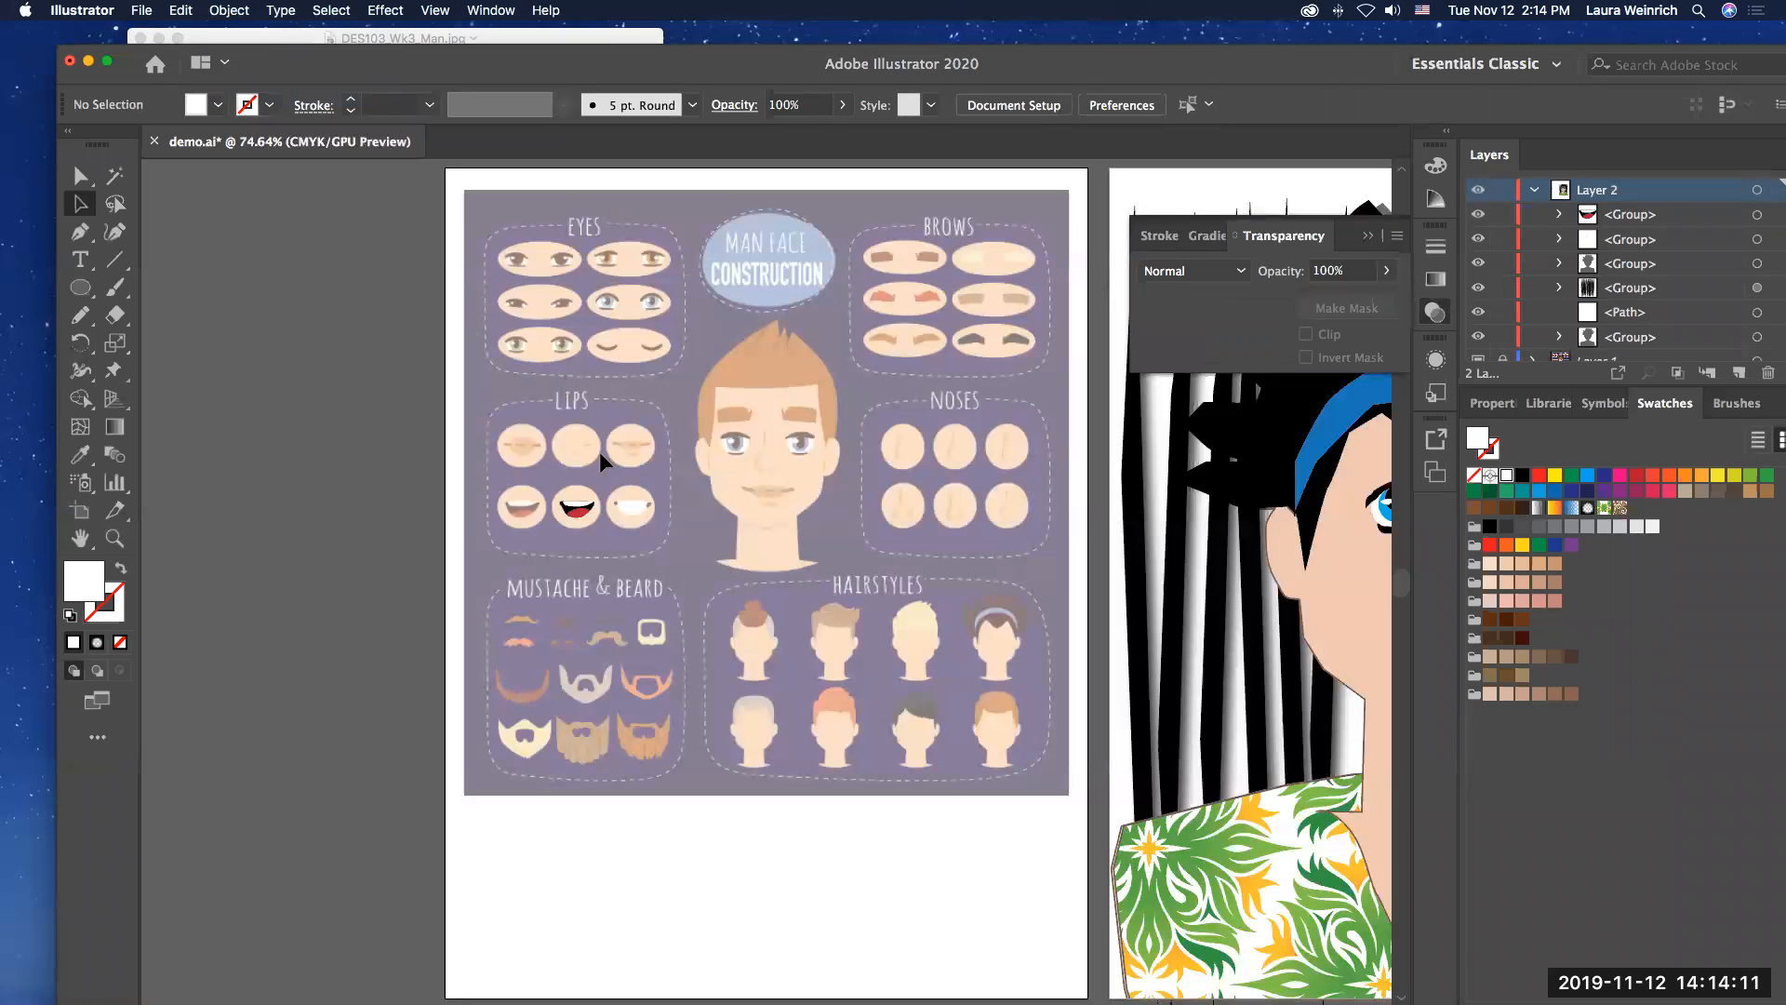
scroll(588, 509, right, 10)
scroll(588, 510, down, 3)
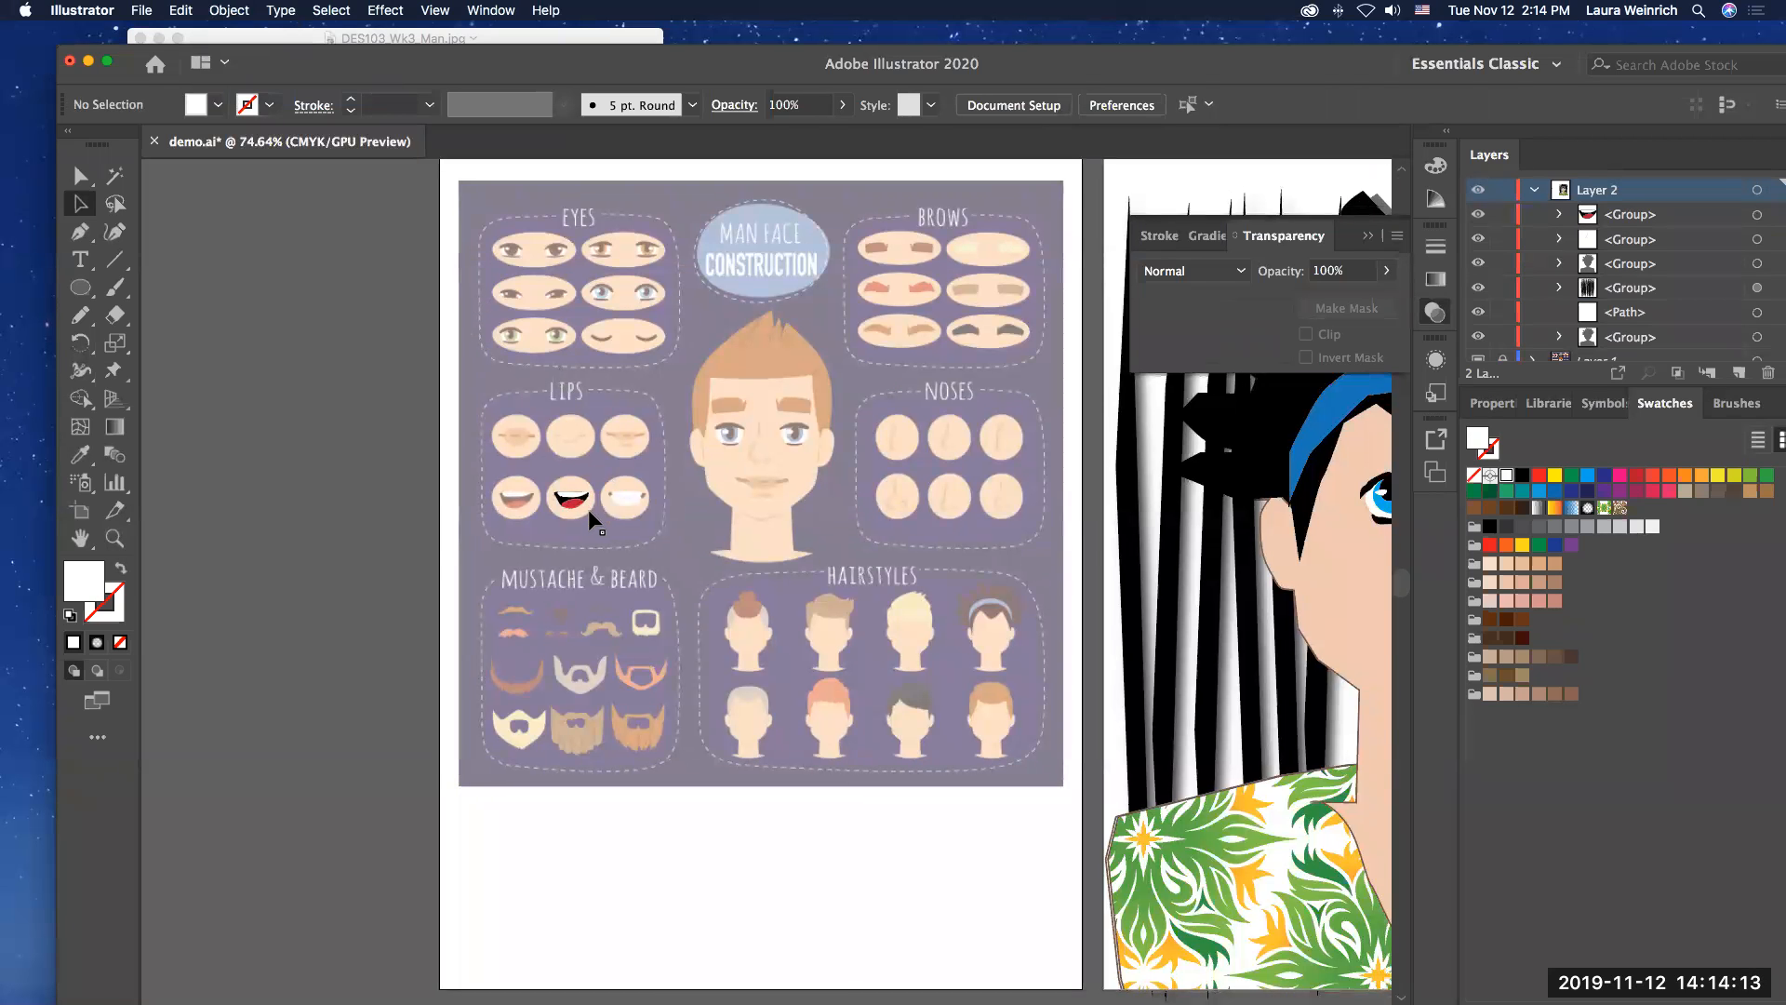
scroll(593, 519, right, 3)
scroll(593, 519, down, 1)
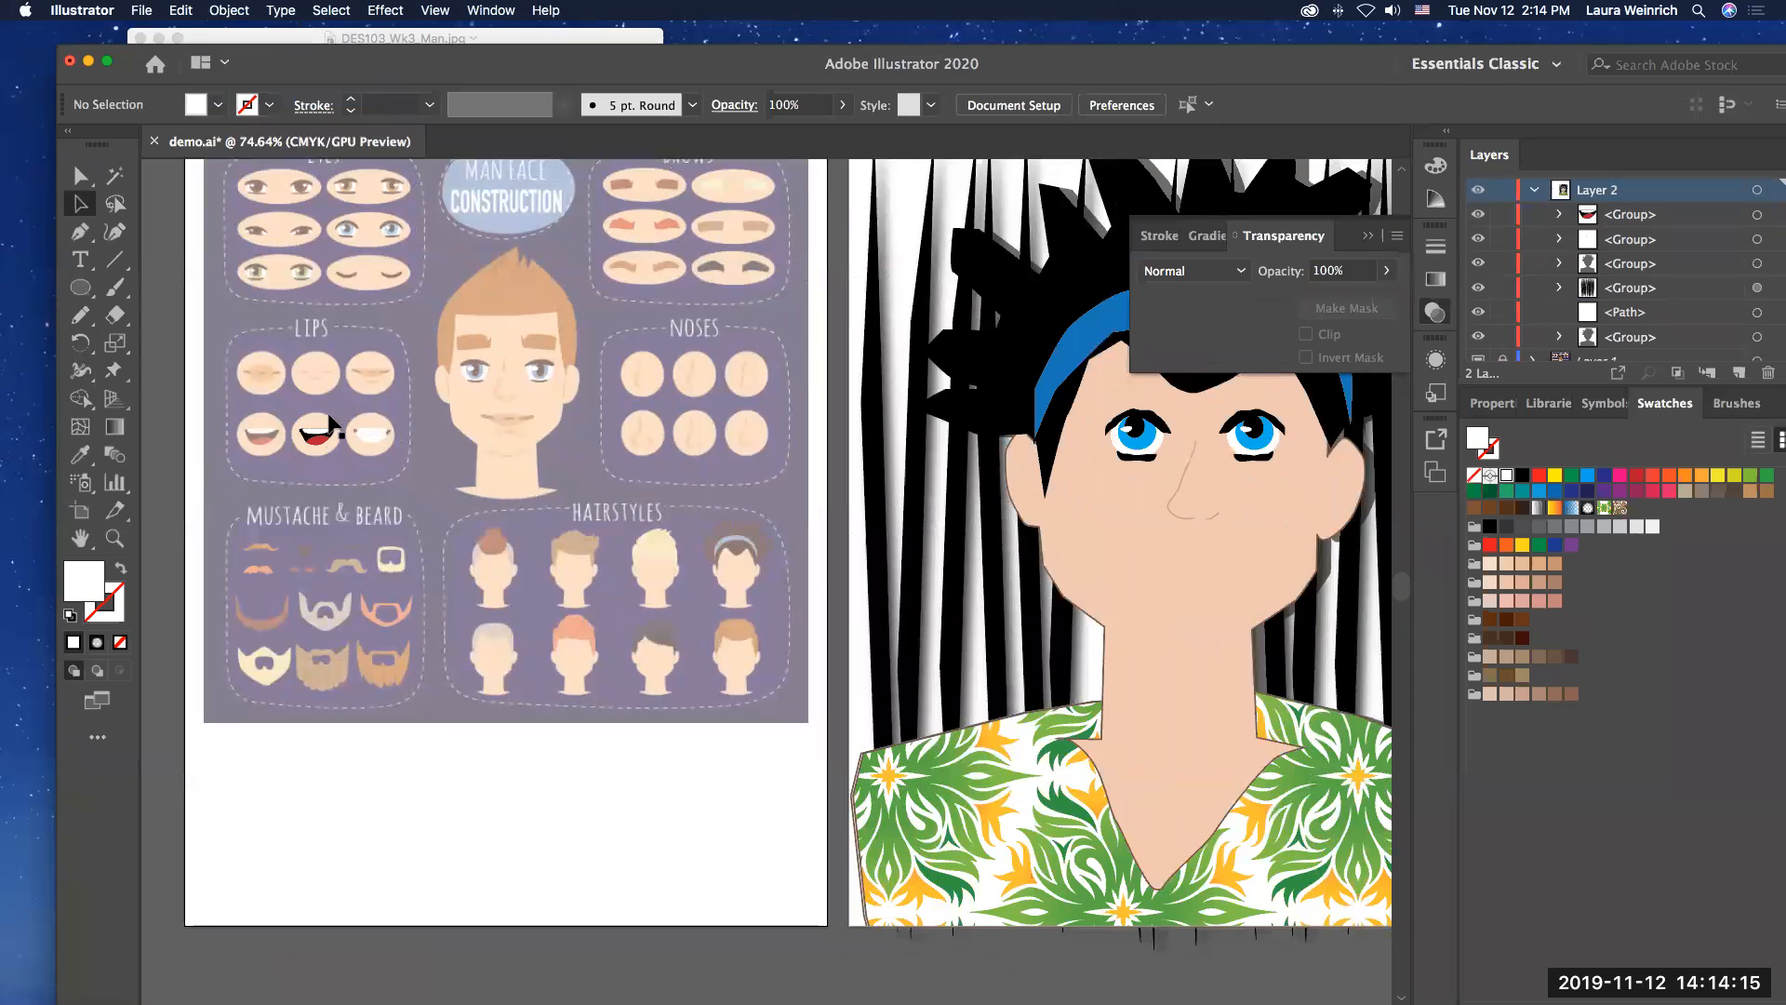
drag(317, 442, 1137, 535)
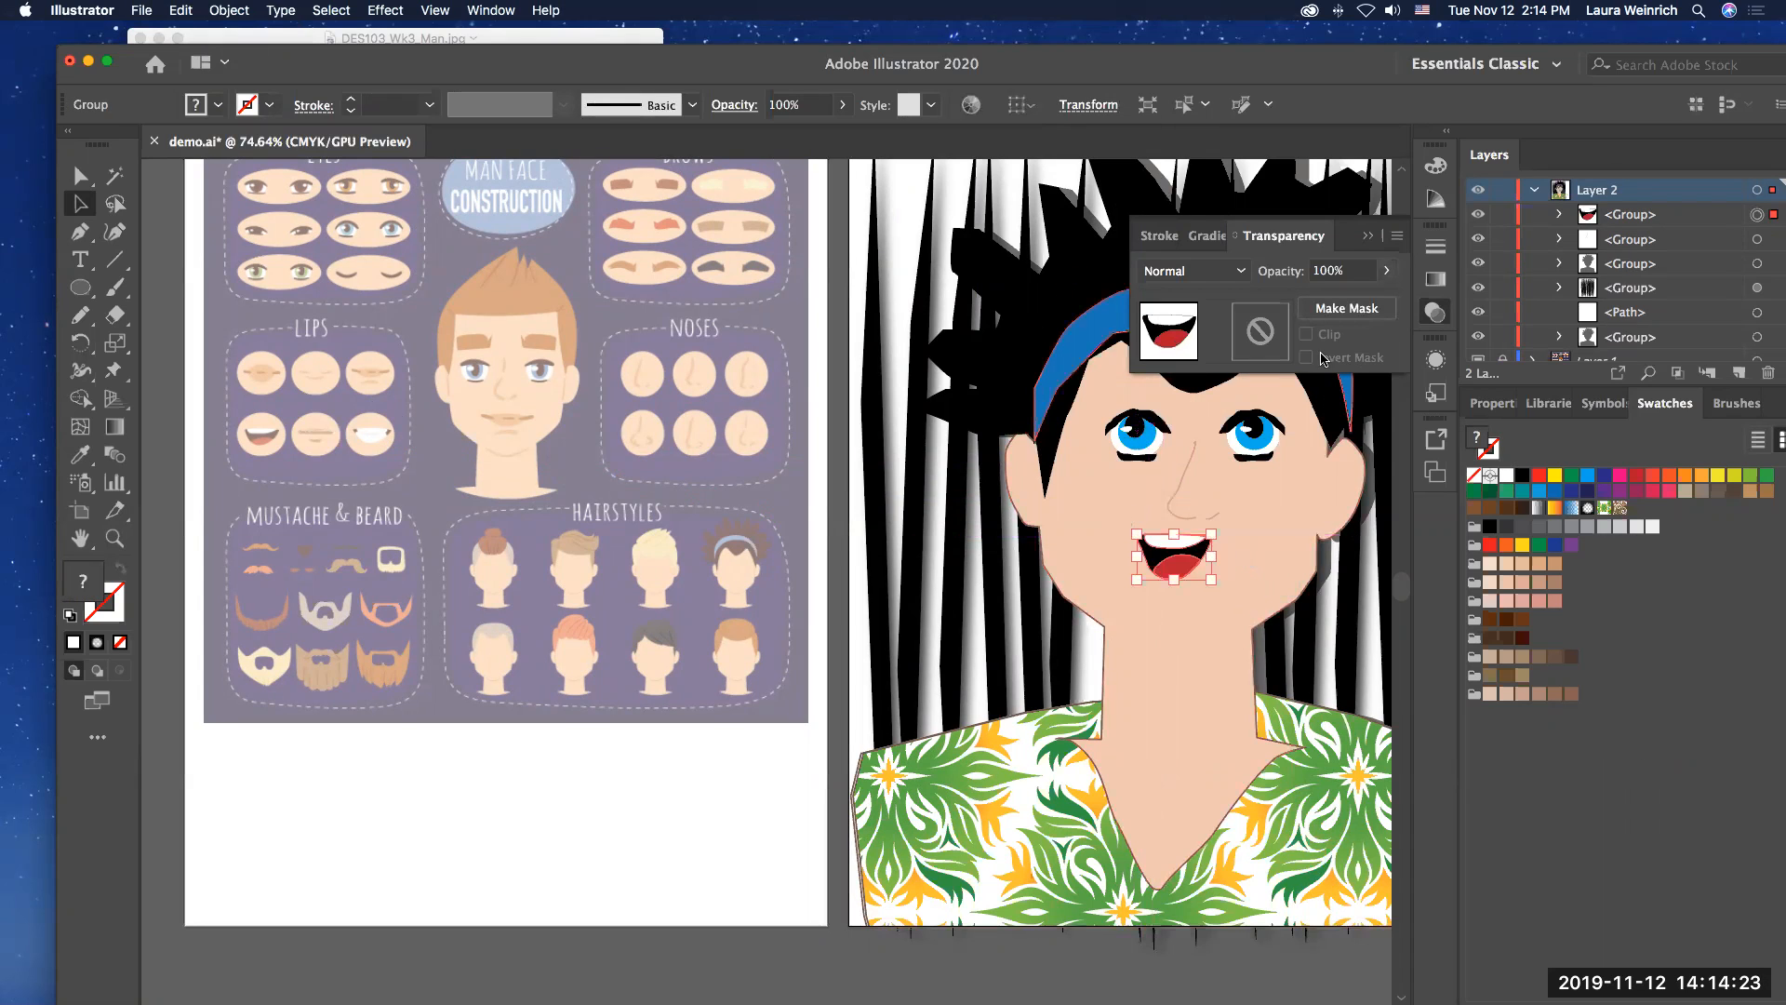
Step: Enlarge the mouth group proportionally to about one and a half times its size, keep it below the nose, and deselect
click(1368, 236)
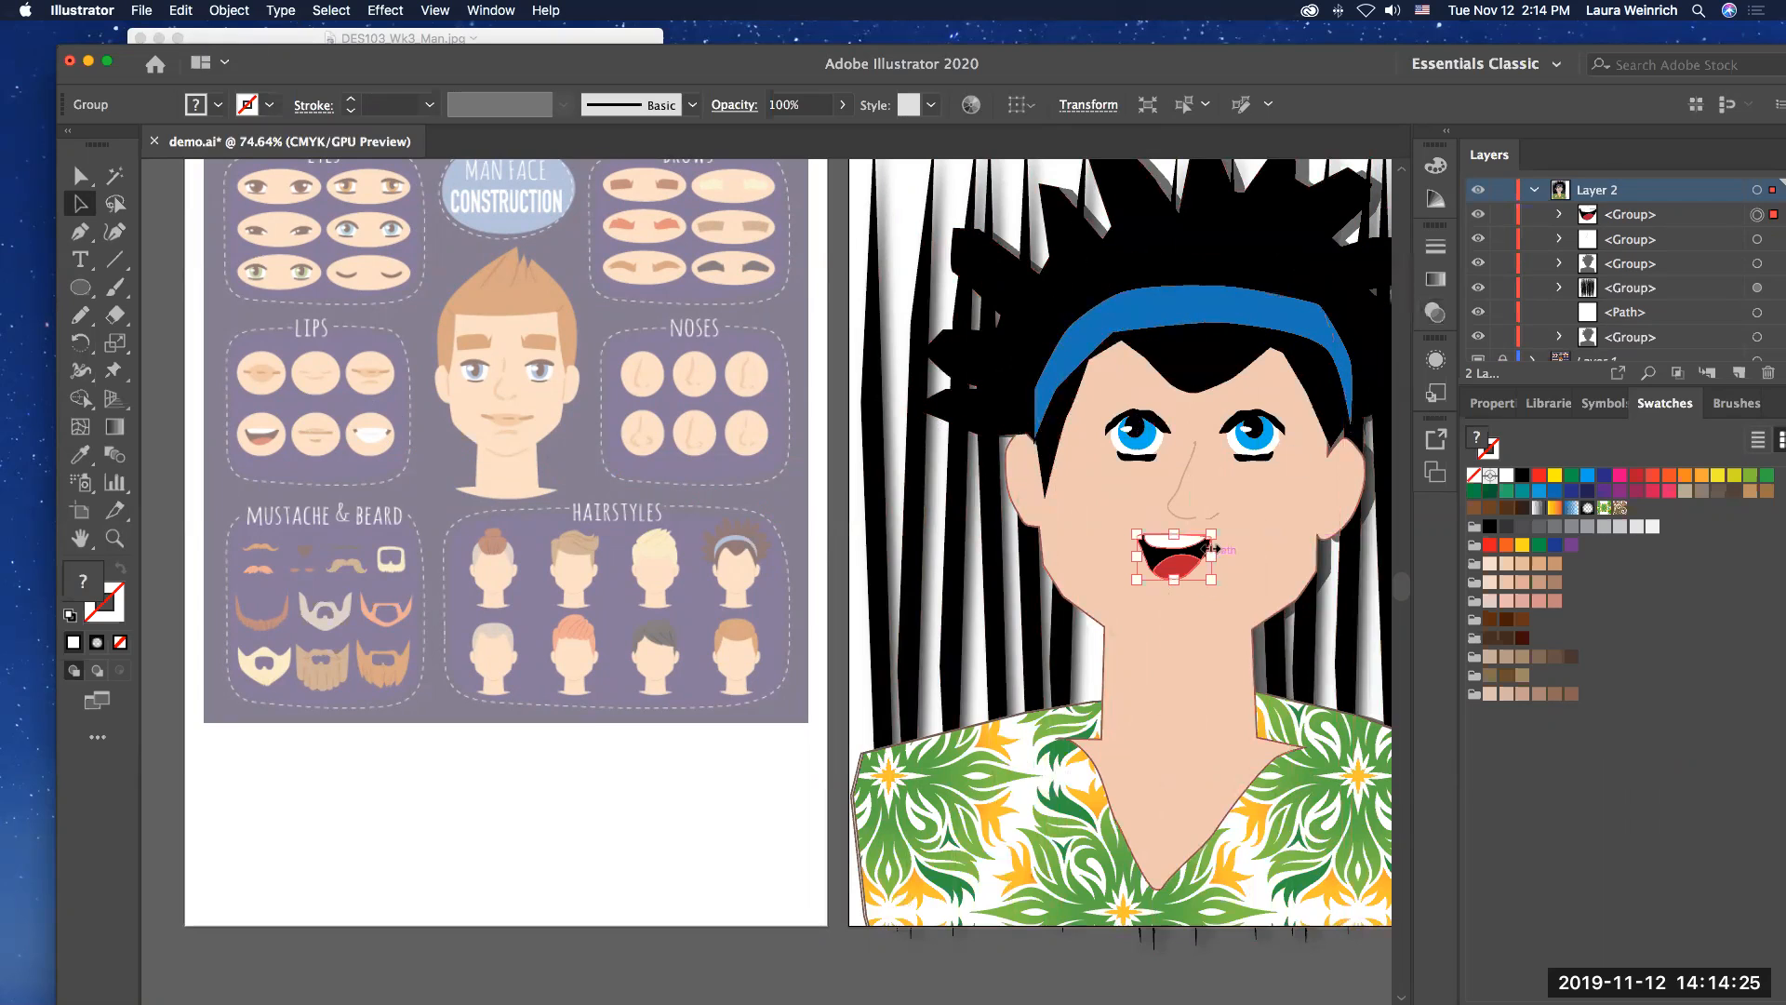
mouse_move(1211, 535)
mouse_down()
mouse_move(1256, 507)
mouse_move(1213, 569)
mouse_up()
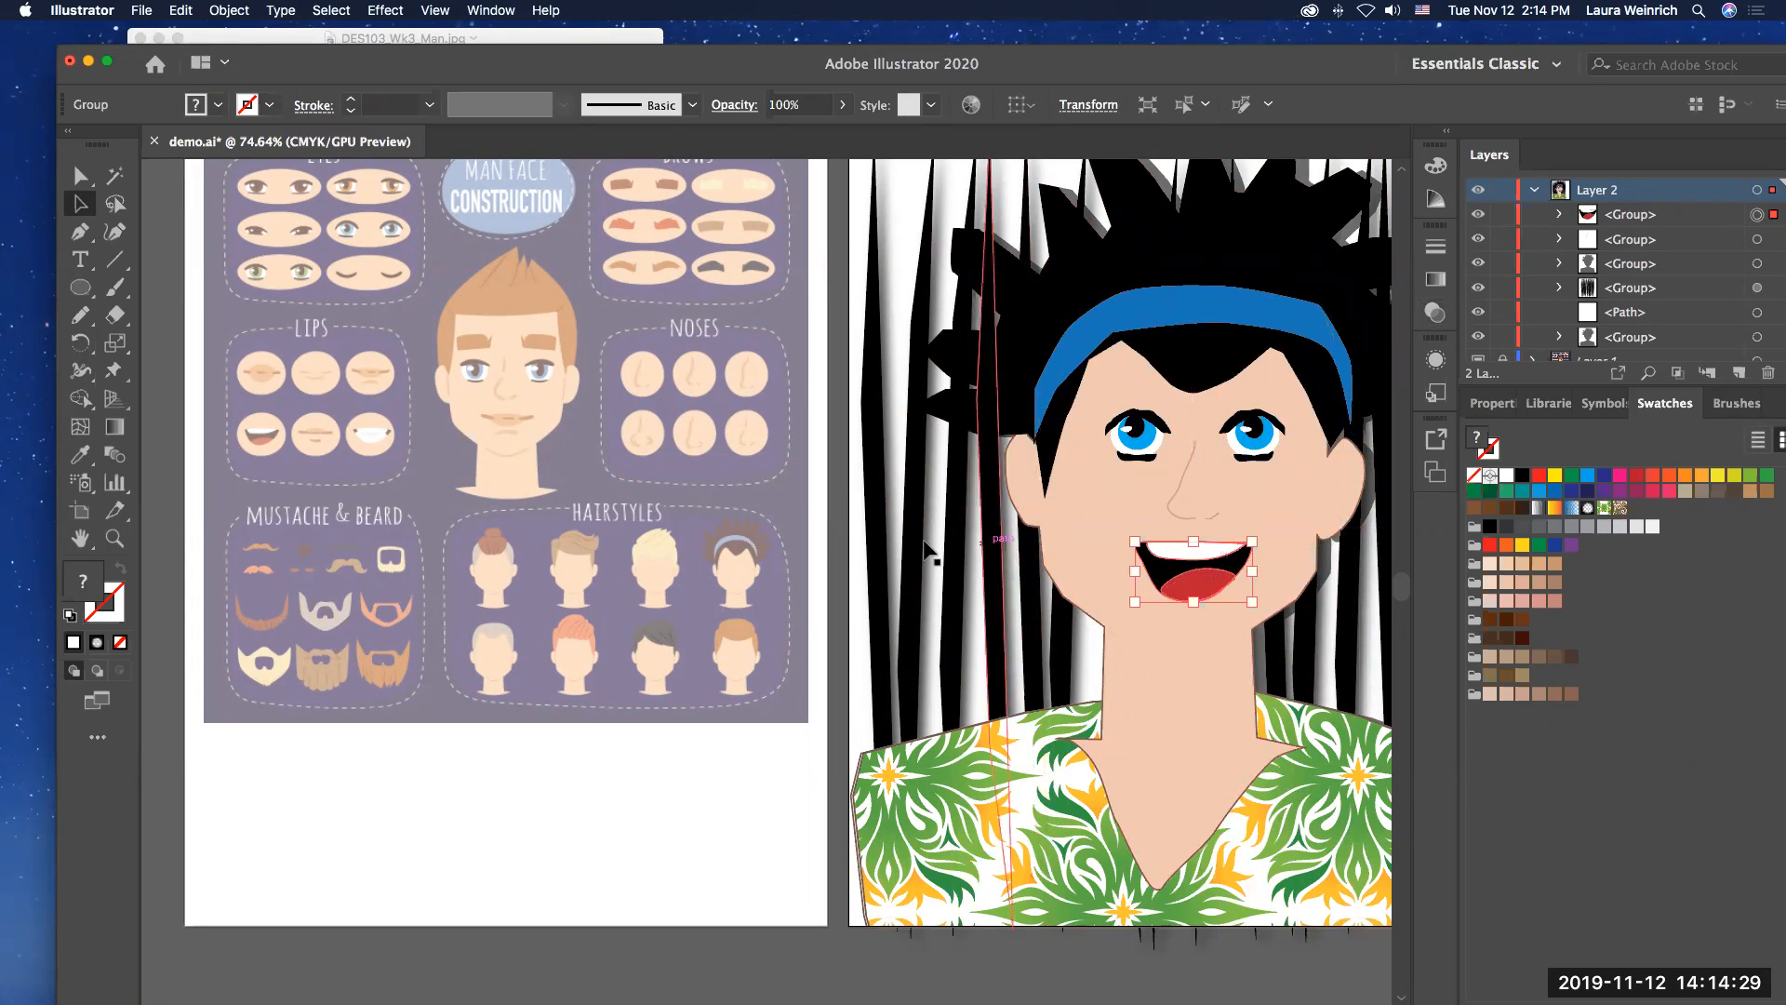
click(689, 768)
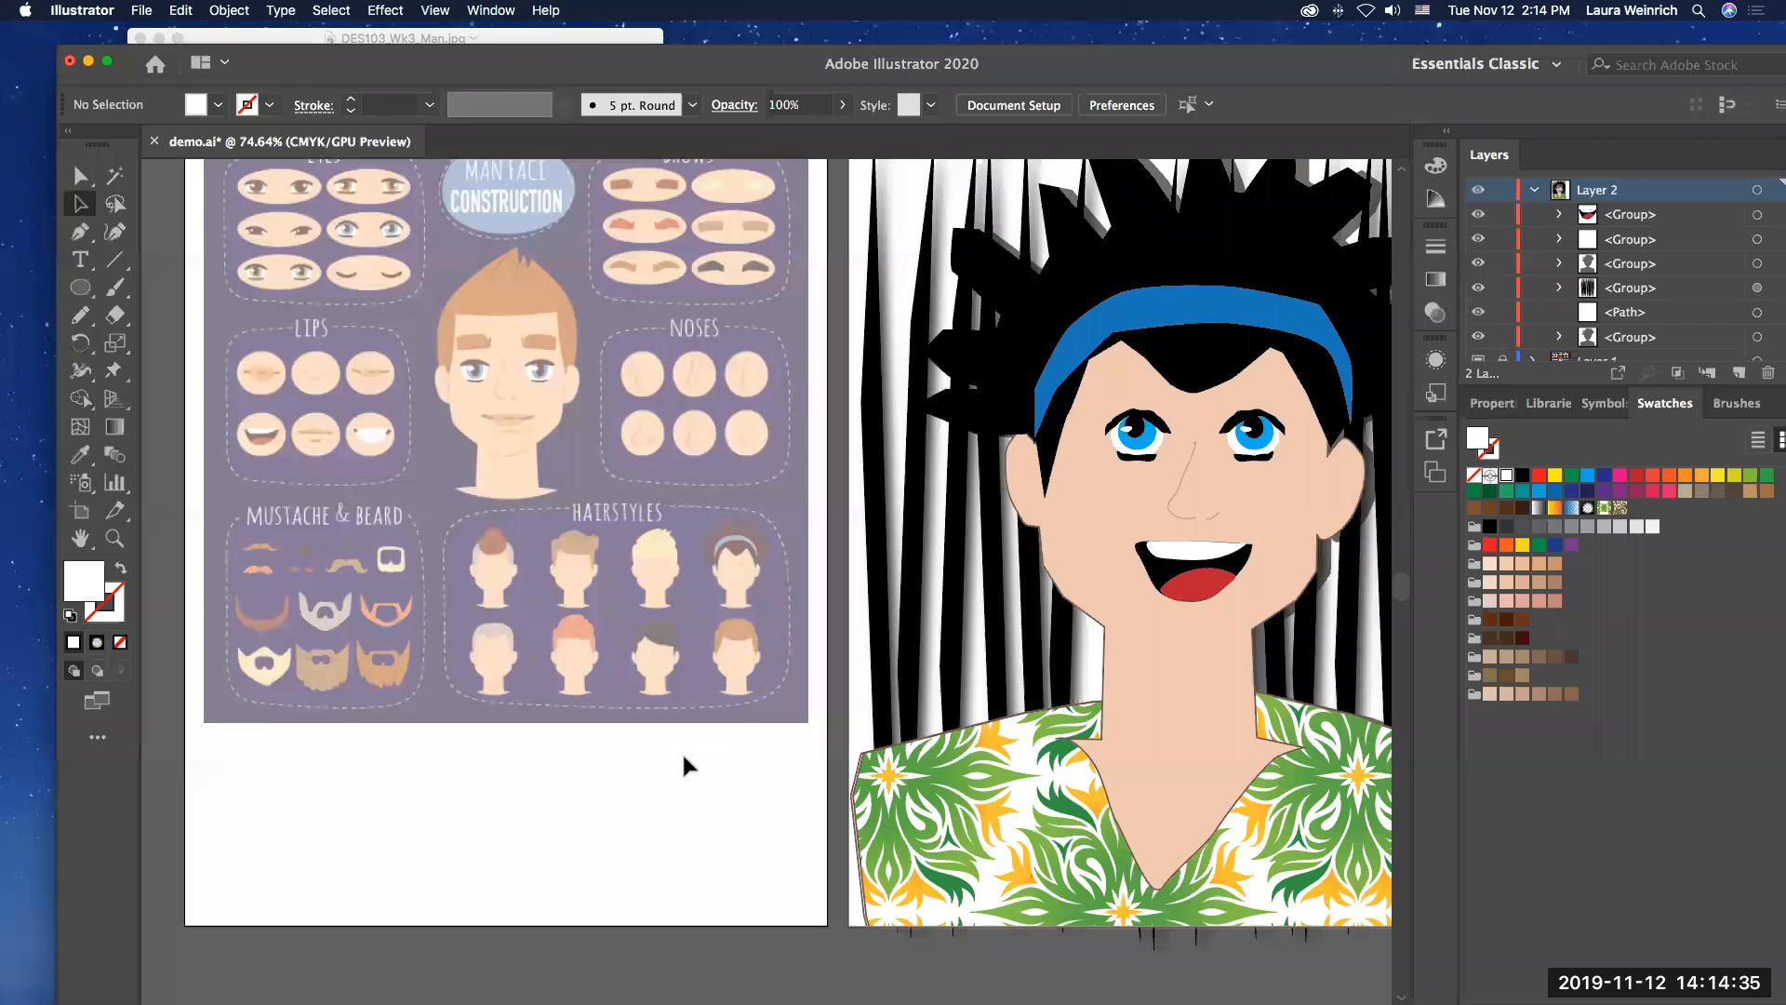
scroll(684, 765, up, 2)
scroll(684, 764, right, 3)
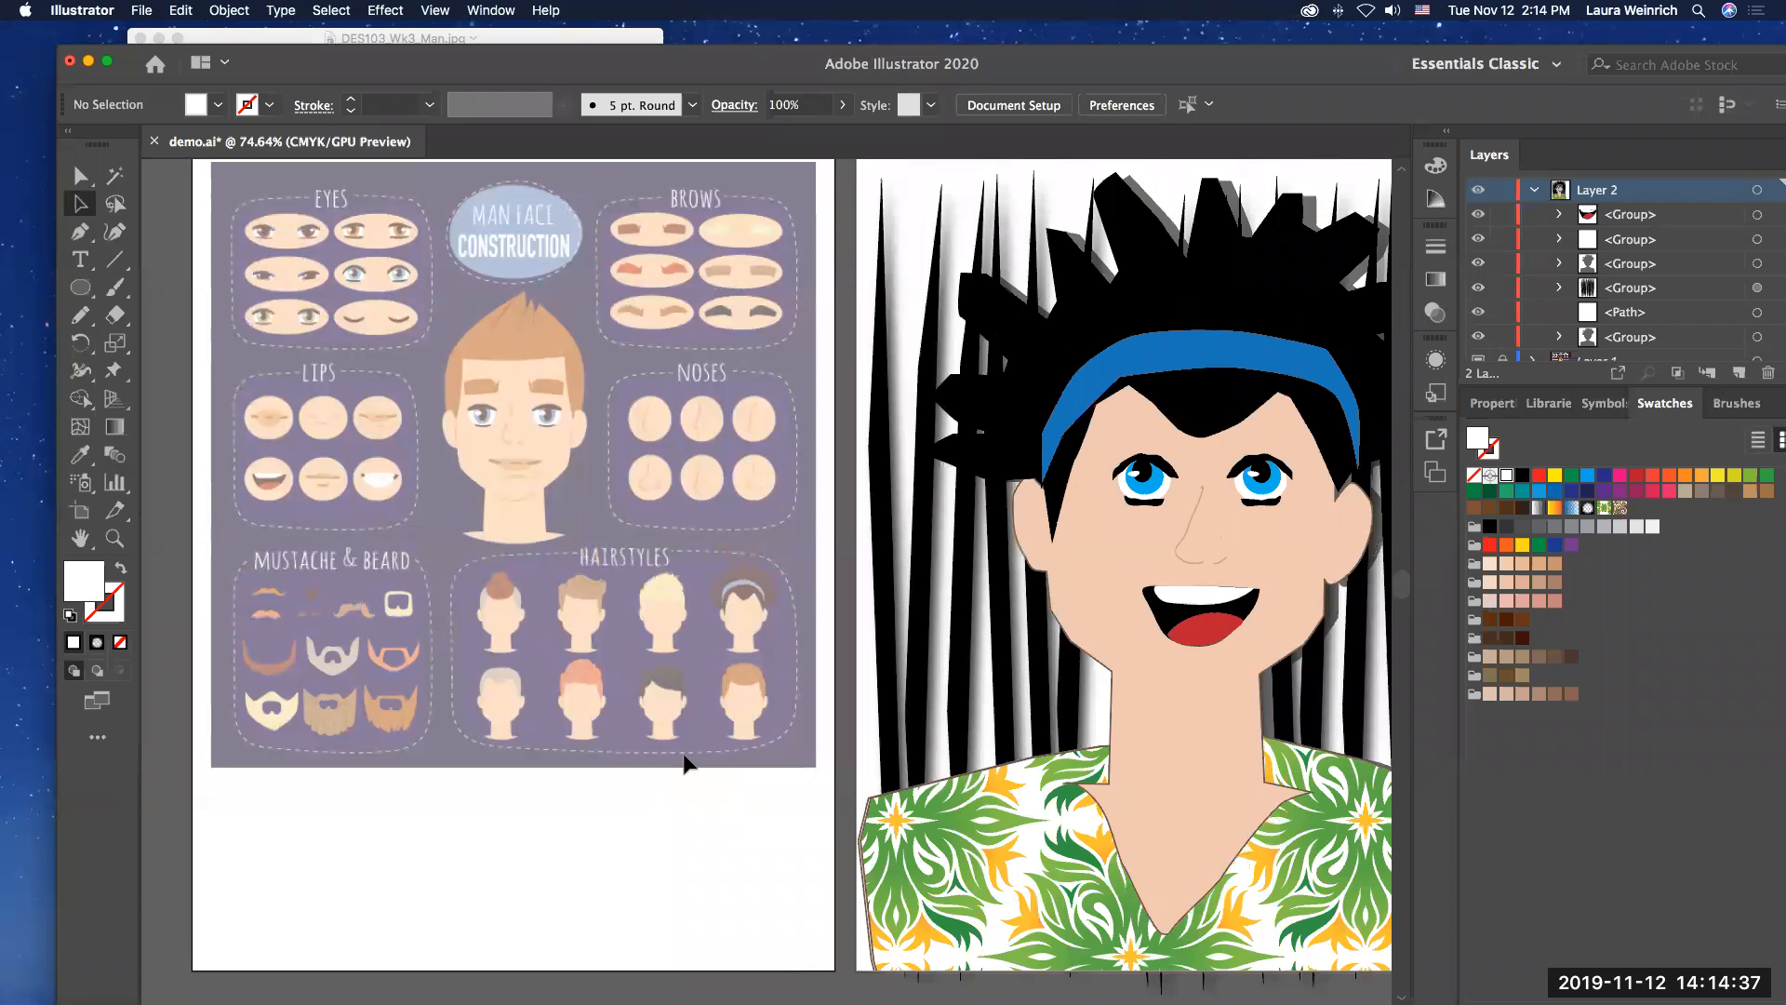
scroll(593, 738, right, 5)
scroll(593, 738, down, 2)
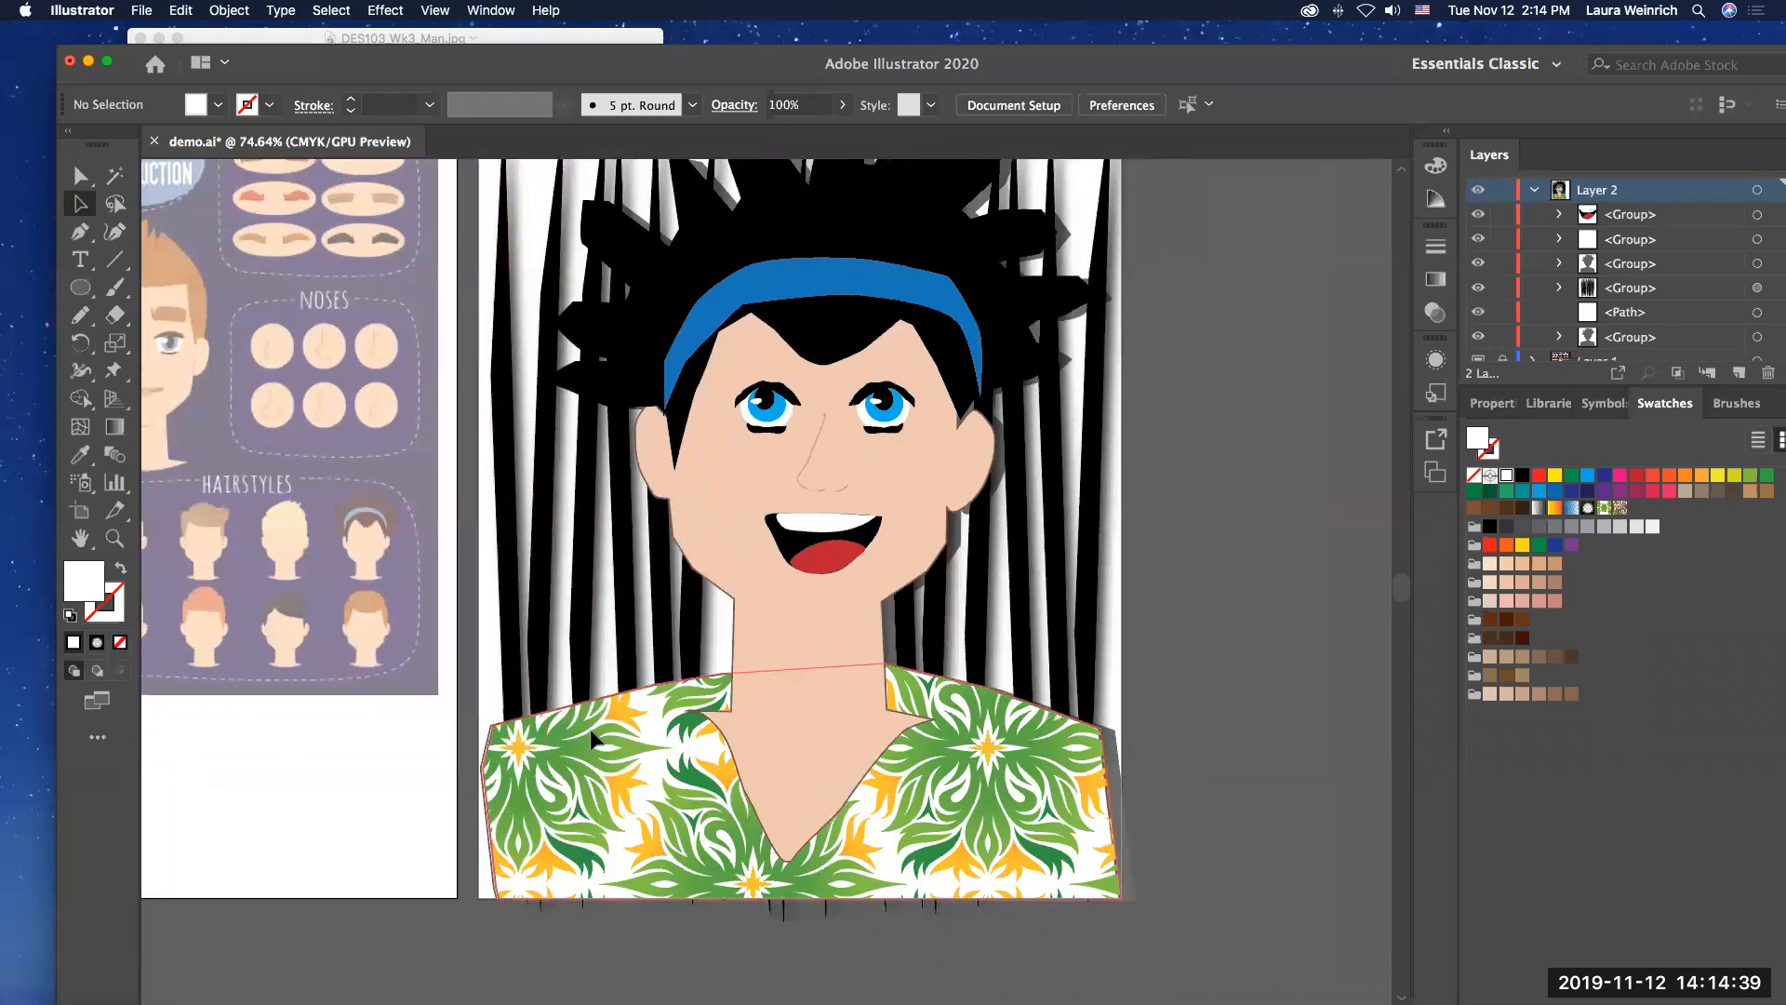